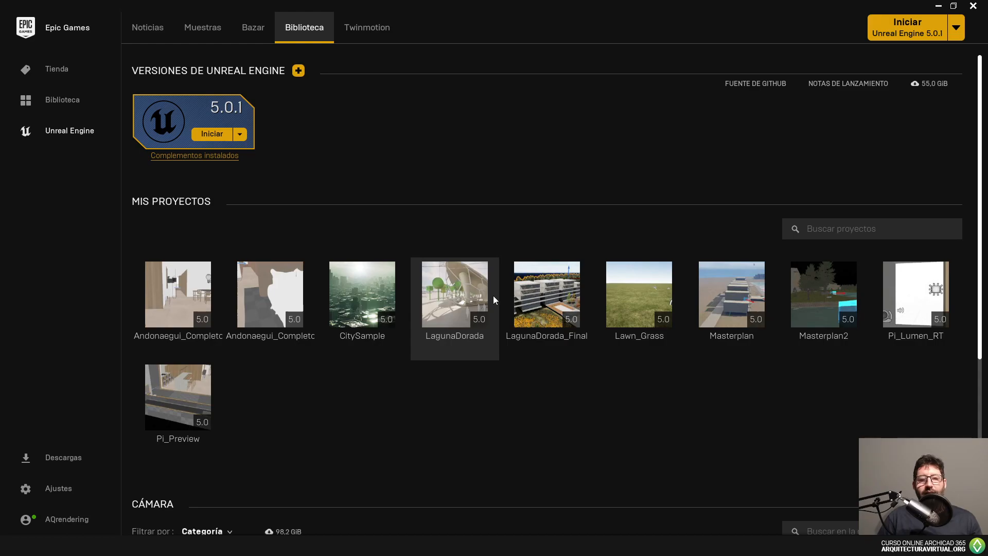
pyautogui.click(394, 291)
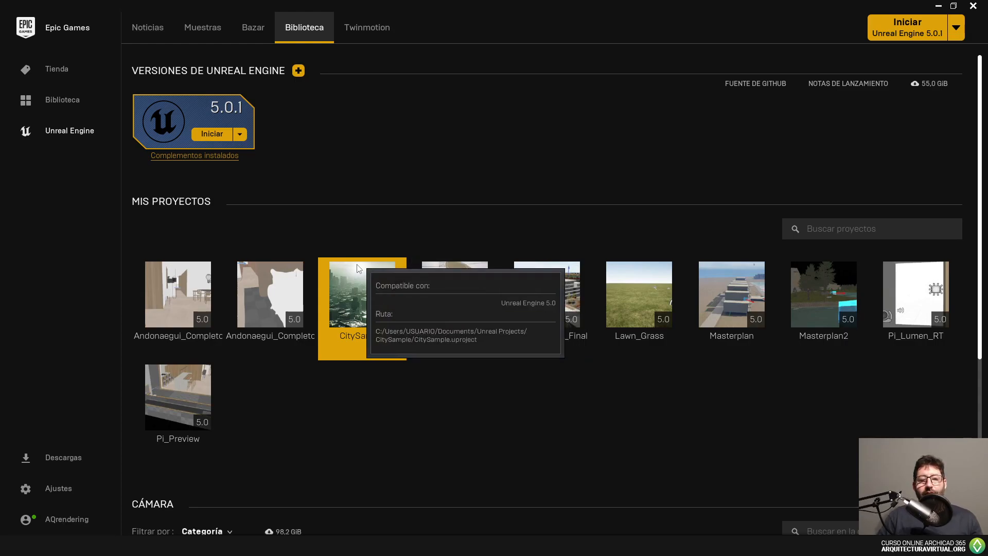
pyautogui.moveTo(338, 308)
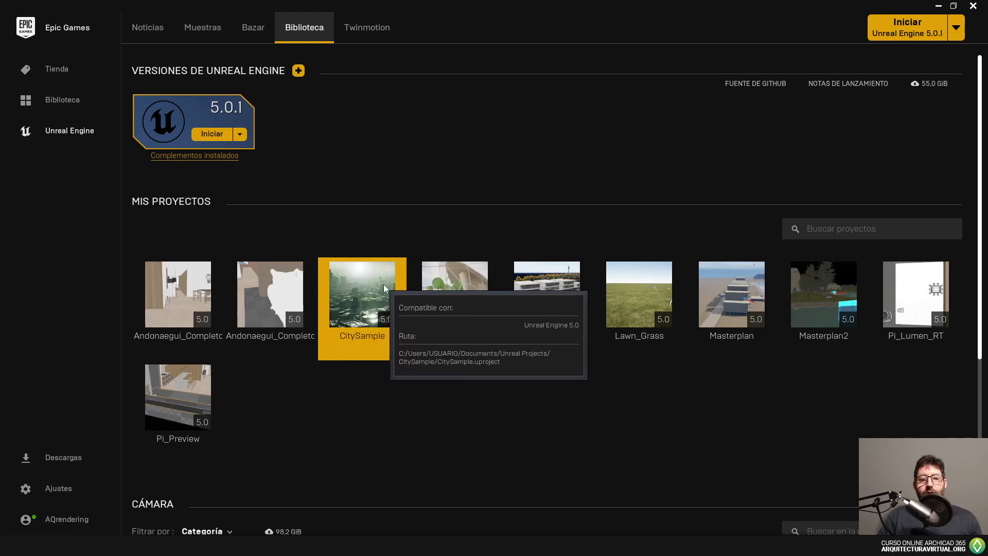
pyautogui.moveTo(382, 320)
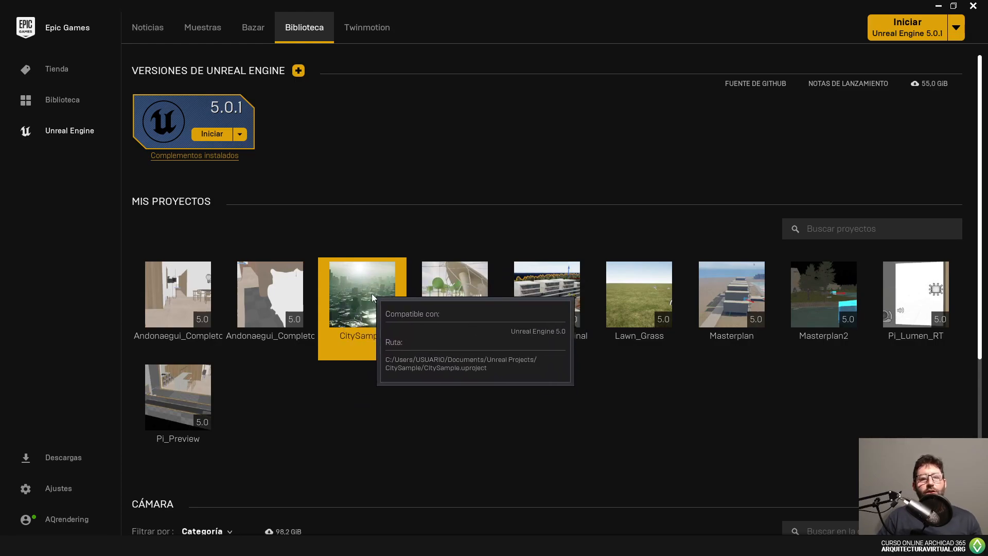
pyautogui.moveTo(481, 283)
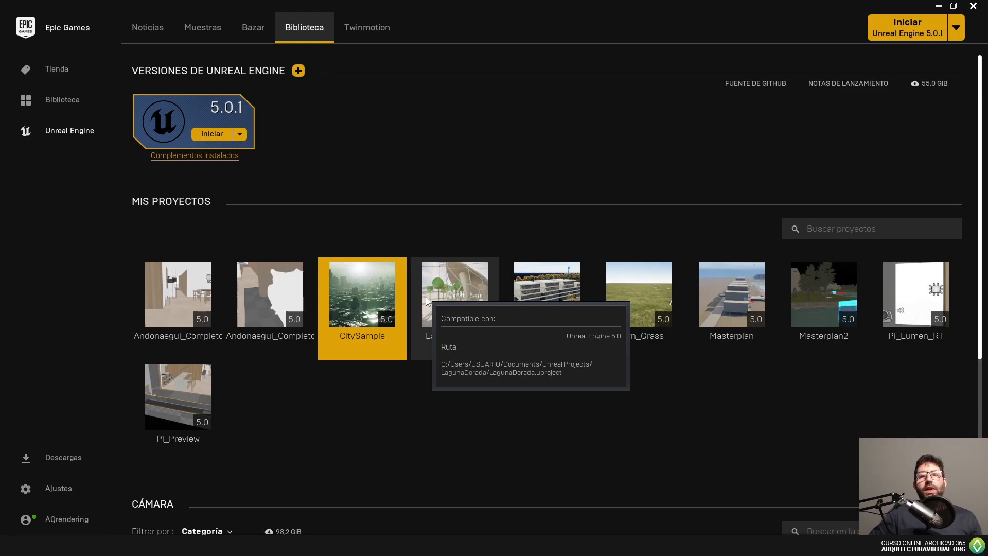
pyautogui.click(391, 414)
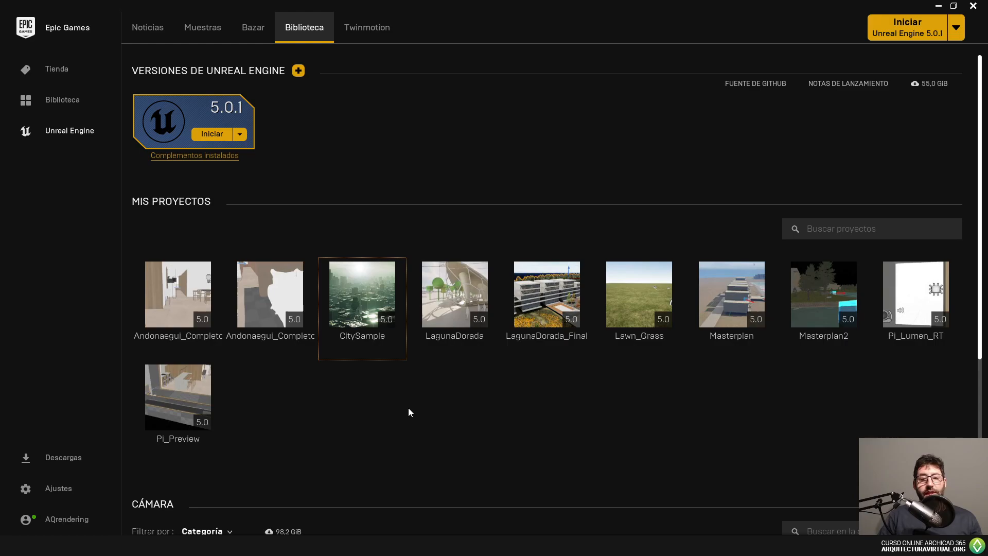
pyautogui.click(414, 339)
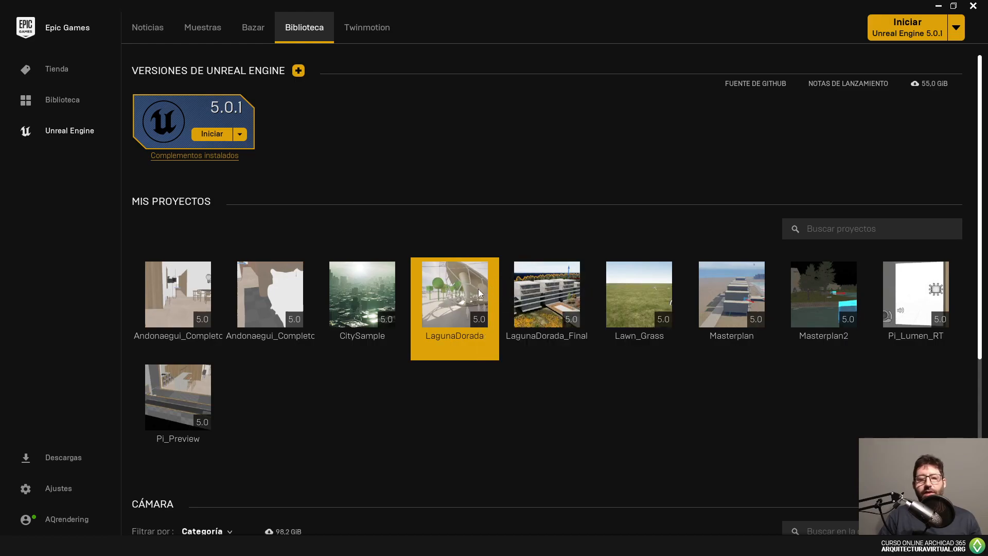
pyautogui.moveTo(461, 327)
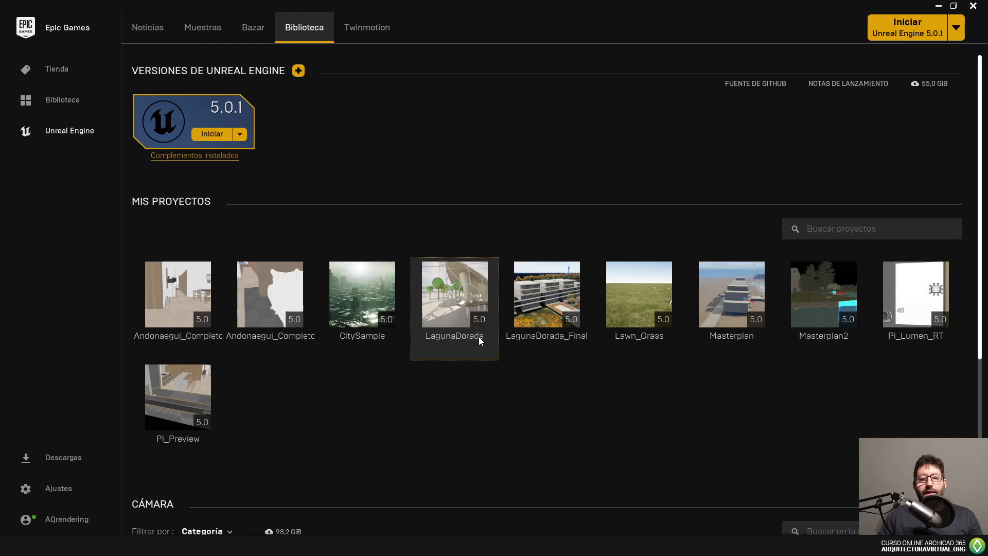
pyautogui.click(479, 337)
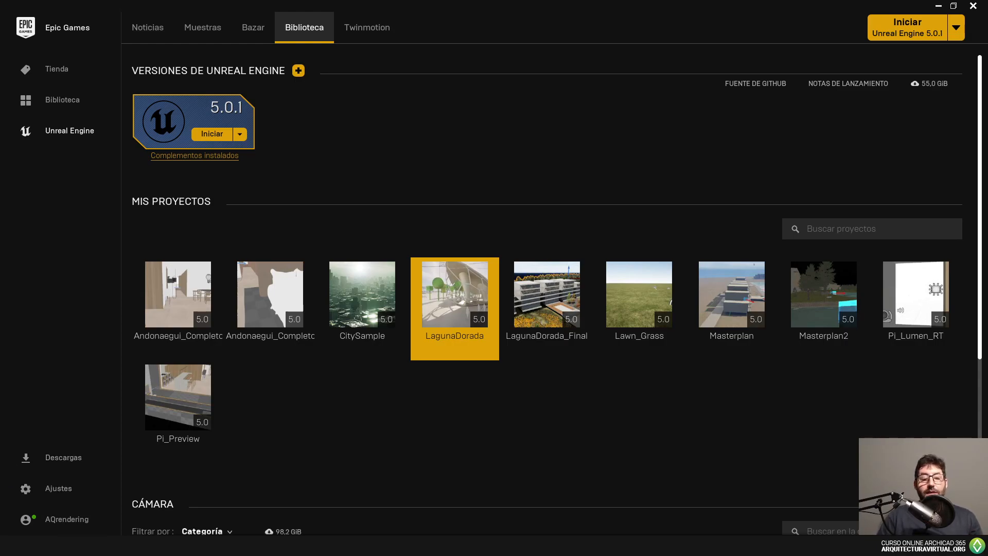
# - Open the Unreal Projects folder in File Explorer and select the Masterplan2 project folder
pyautogui.press('super+e')
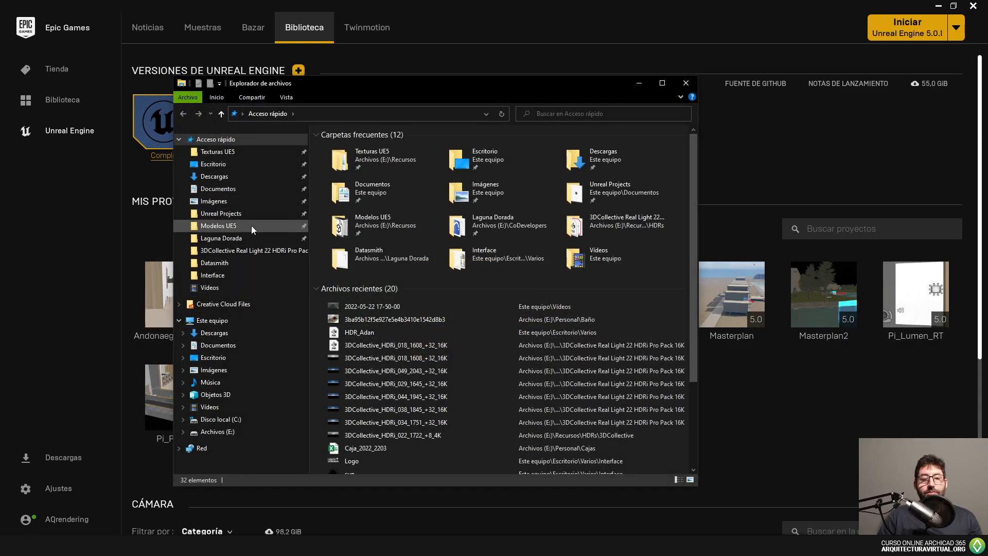
pyautogui.click(242, 213)
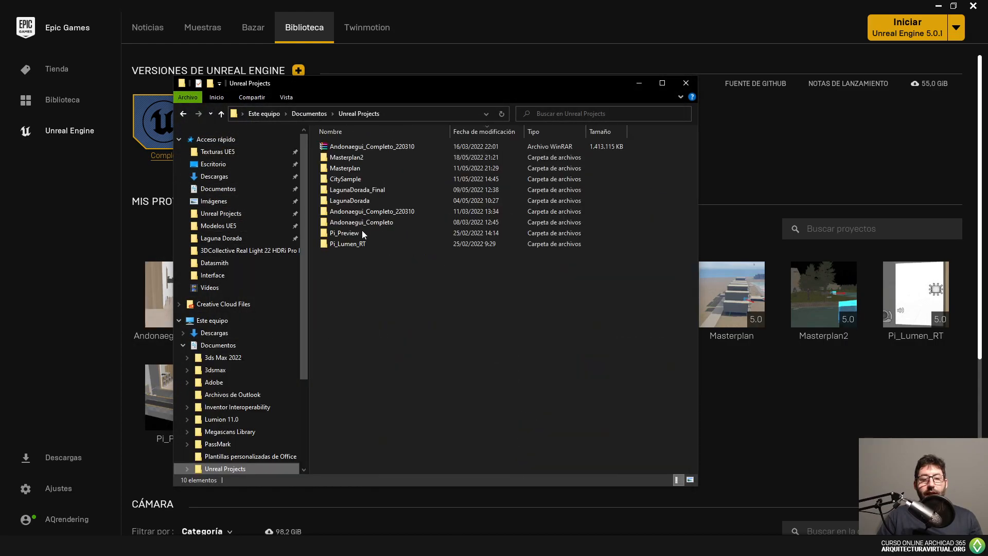
pyautogui.click(387, 161)
# - Go to the desktop and open the LagunaDorada folder inside the Varios folder
pyautogui.click(986, 550)
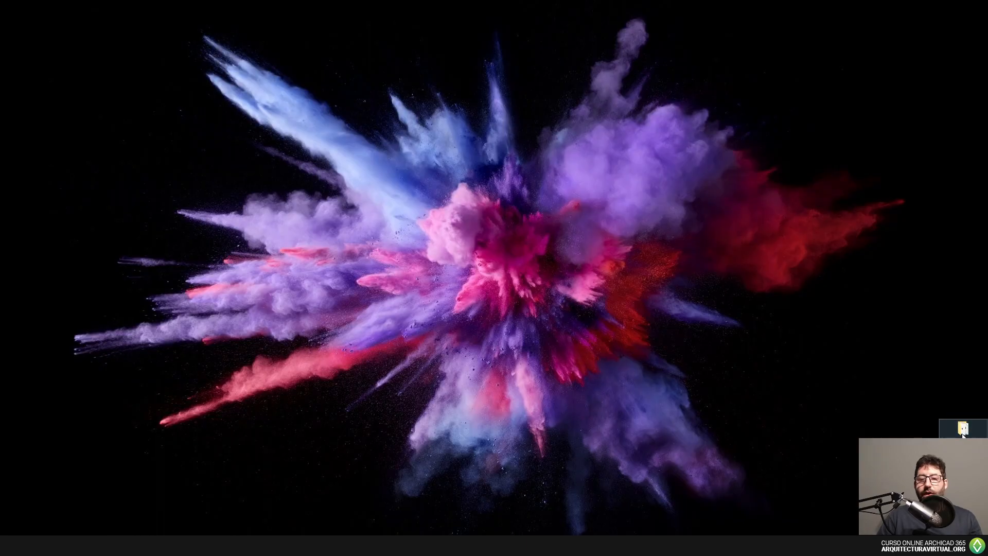
pyautogui.doubleClick(963, 430)
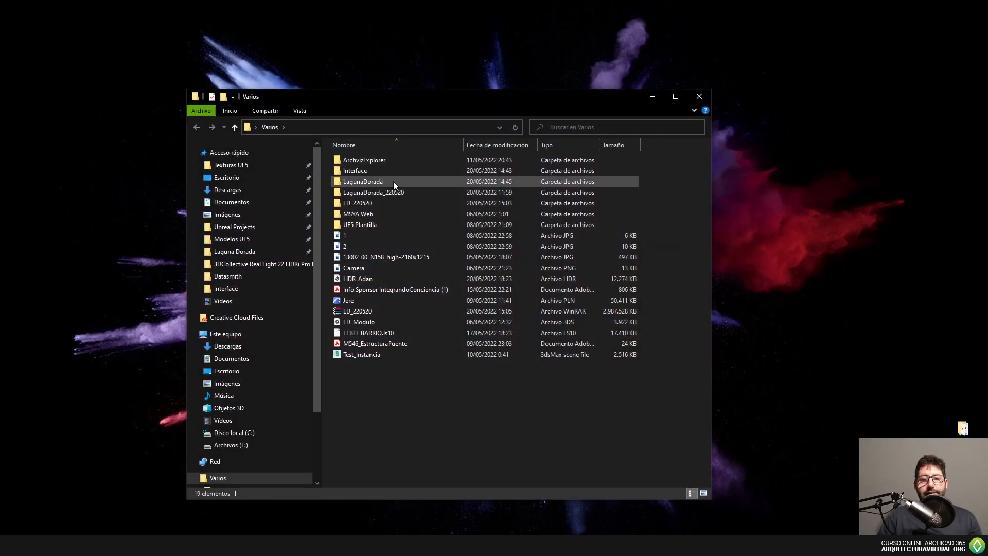
pyautogui.doubleClick(393, 181)
pyautogui.moveTo(497, 96); pyautogui.dragTo(467, 78)
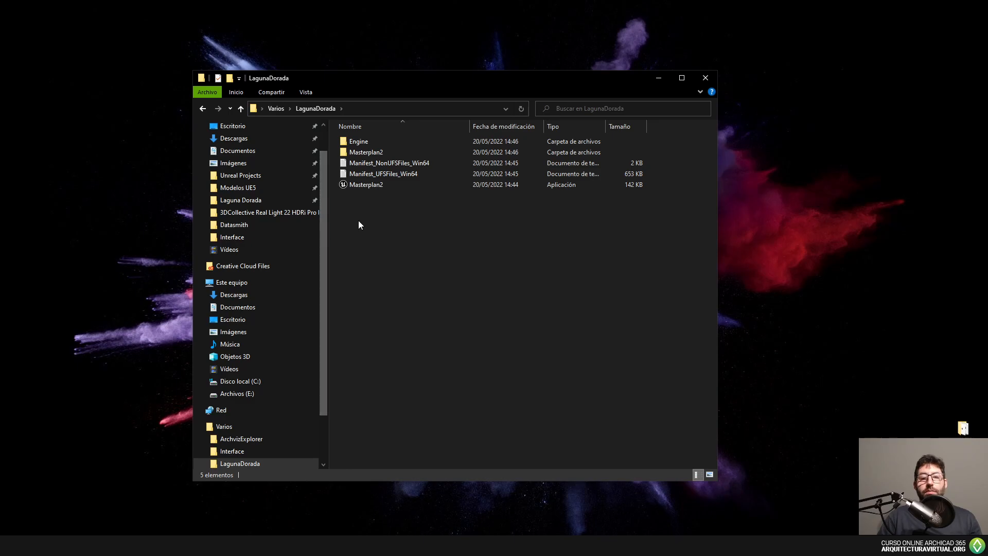
# - Examine the items in the LagunaDorada folder and single out the Masterplan2 application
pyautogui.moveTo(383, 219); pyautogui.dragTo(316, 107)
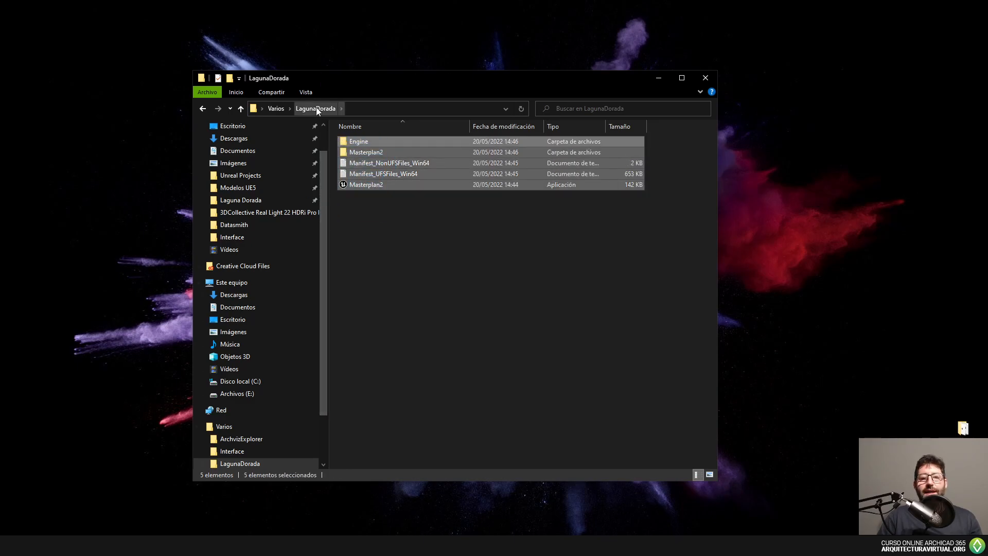
pyautogui.click(387, 231)
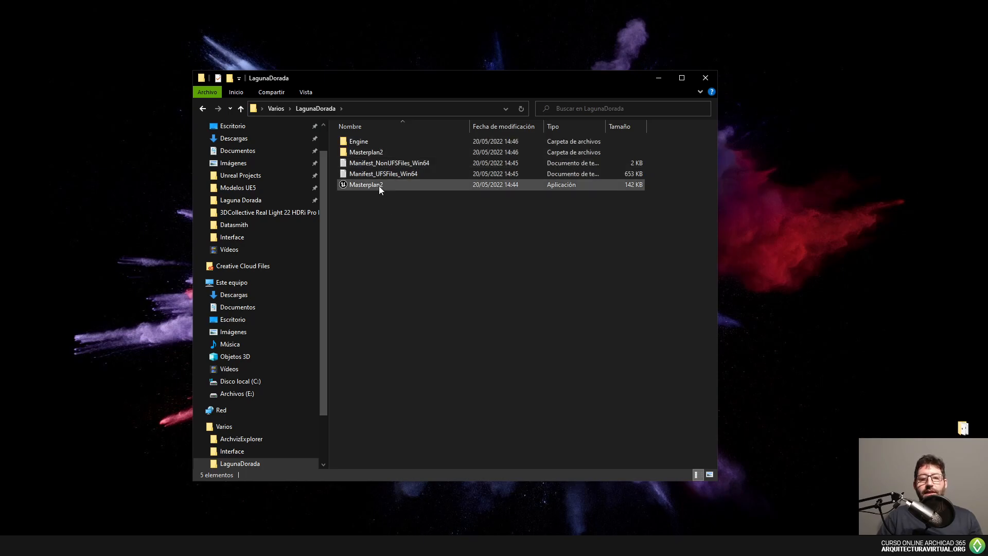
pyautogui.click(378, 186)
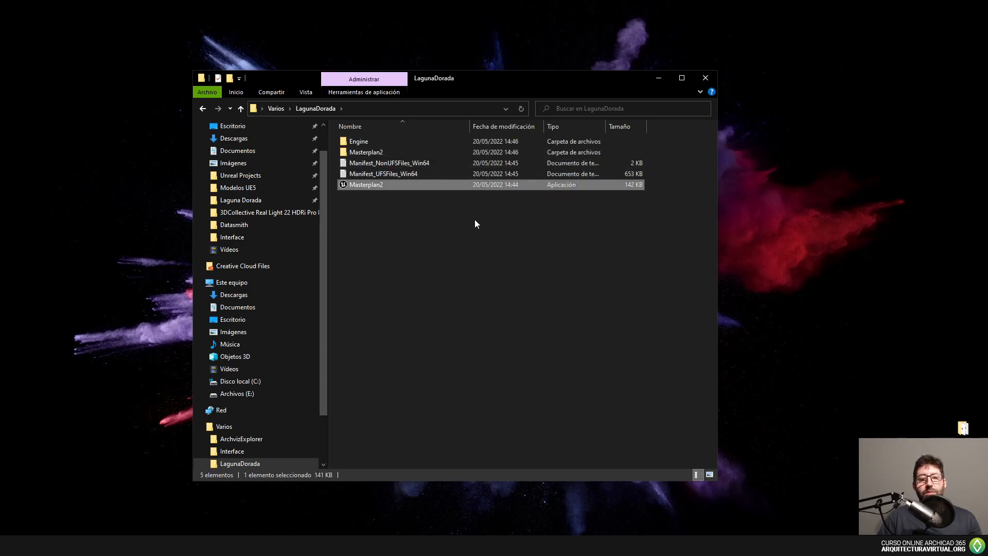
# - Look through the Engine, Masterplan2 and Content subfolders and return to the Masterplan2 application in the LagunaDorada folder
pyautogui.doubleClick(371, 143)
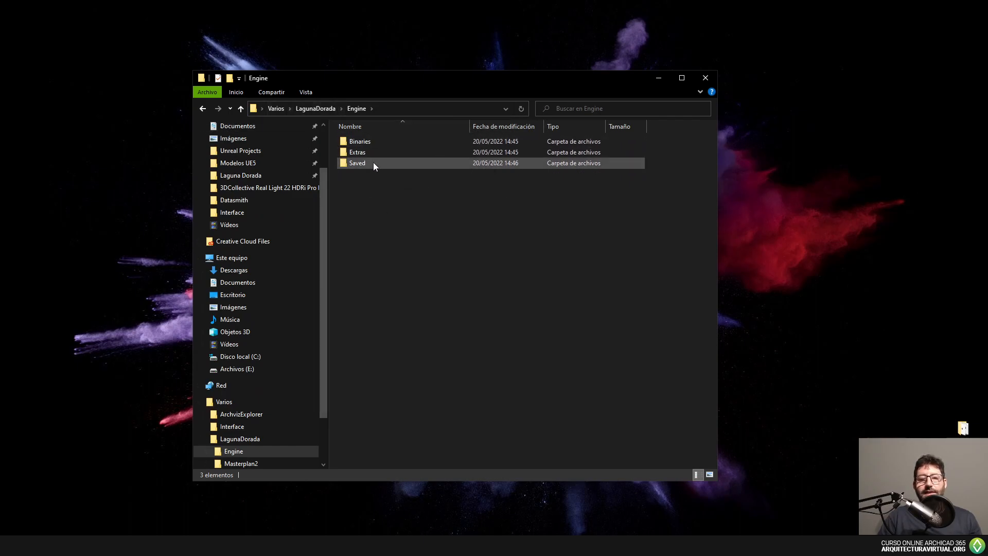
pyautogui.hotkey('alt', 'Up')
pyautogui.doubleClick(393, 152)
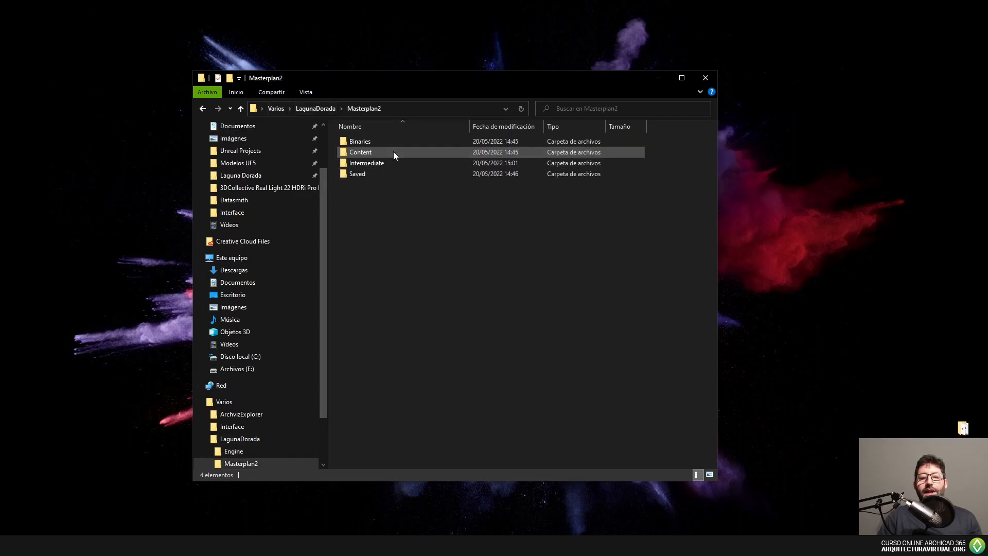
pyautogui.doubleClick(385, 153)
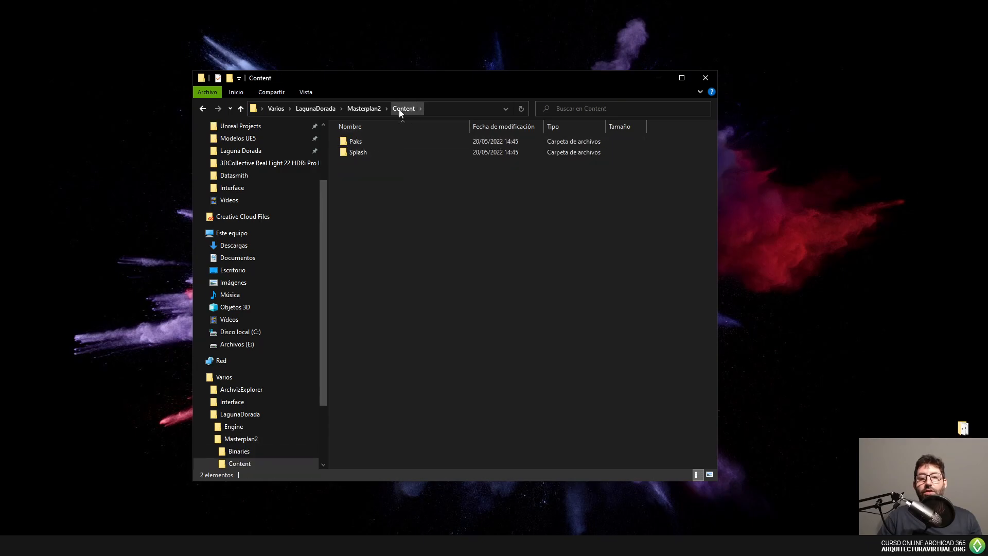
pyautogui.click(365, 109)
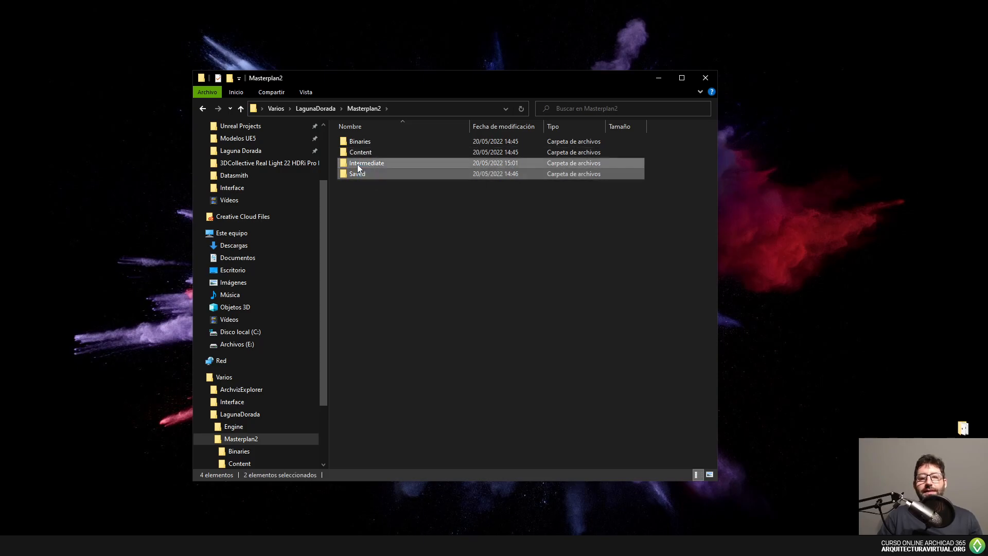
pyautogui.click(314, 109)
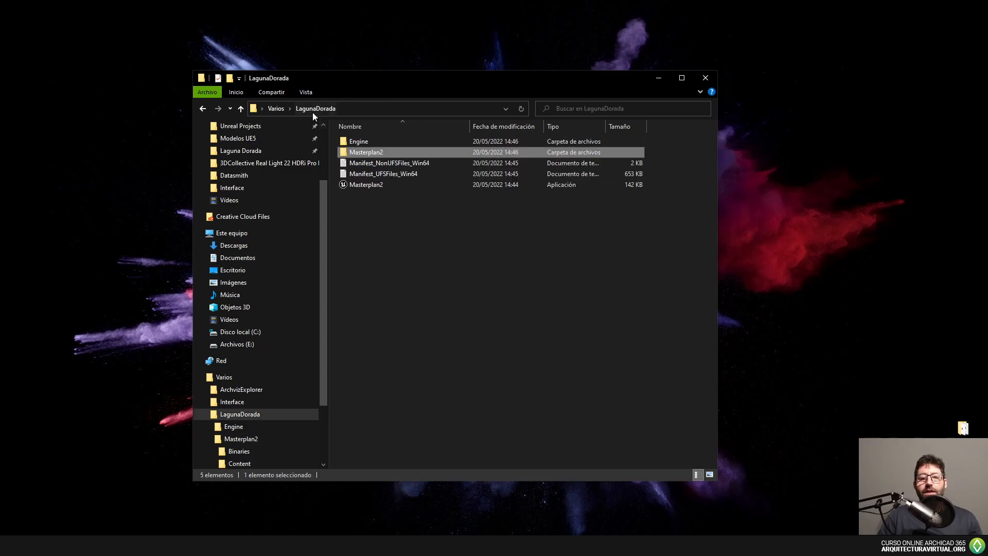
pyautogui.click(381, 183)
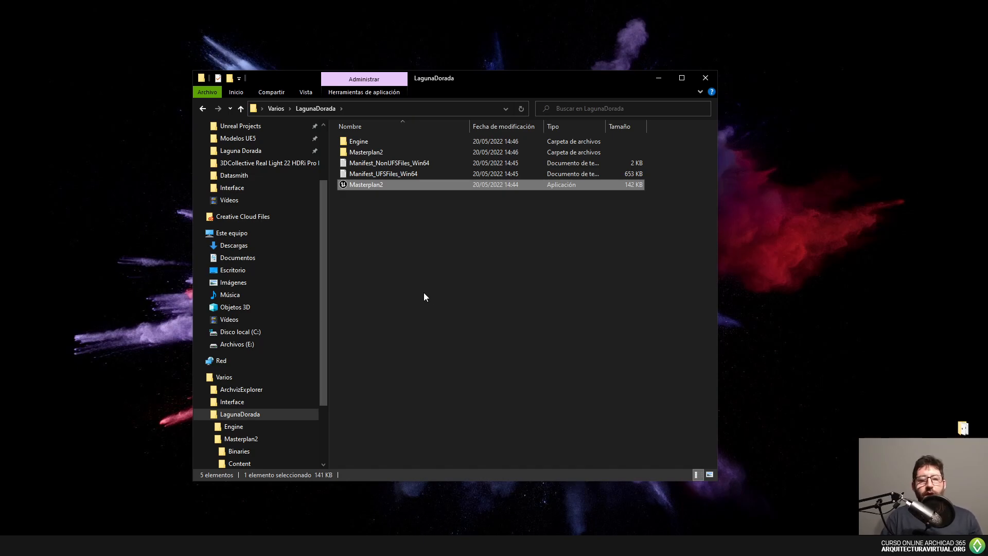
pyautogui.click(386, 247)
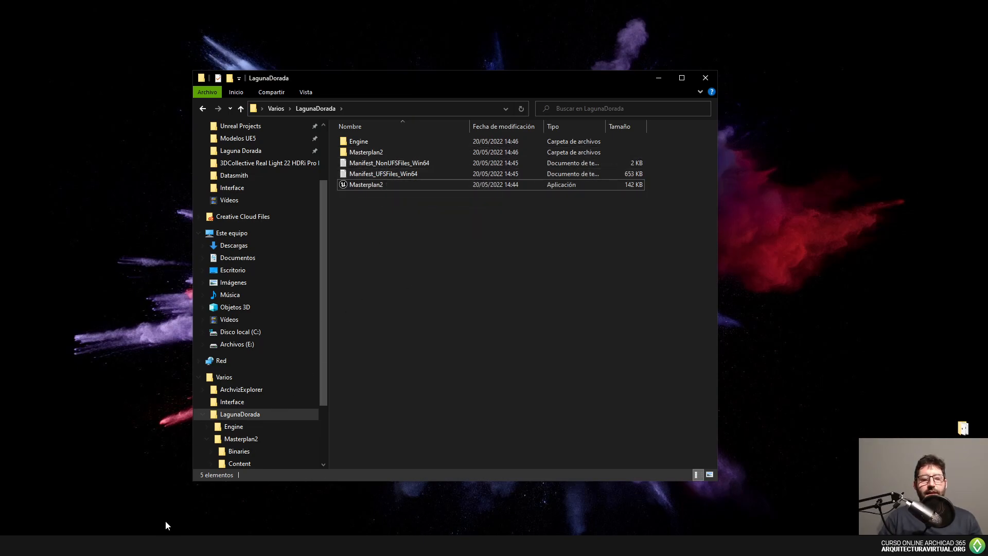
# - Switch to 3ds Max and show the LD_Terreno building model in the Top view
pyautogui.click(166, 545)
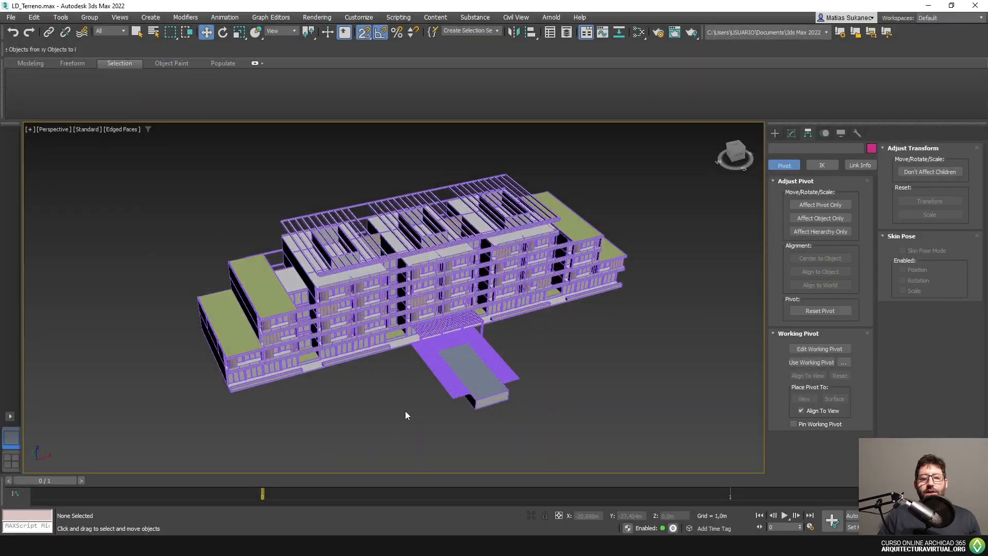
pyautogui.keyDown('alt'); pyautogui.moveTo(405, 411); pyautogui.dragTo(387, 362, button='middle'); pyautogui.keyUp('alt')
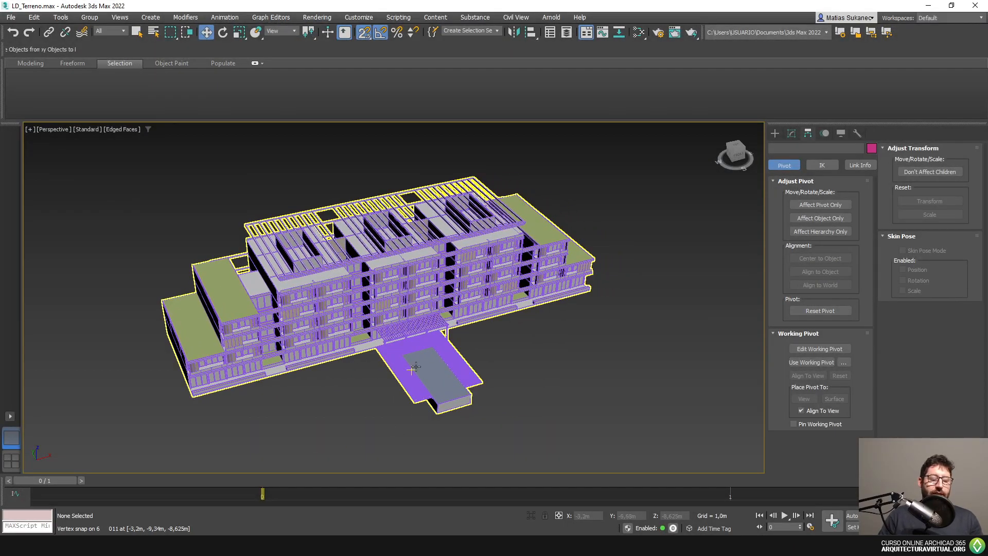
pyautogui.press('t')
pyautogui.scroll(2, 486, 355)
pyautogui.scroll(5, 463, 329)
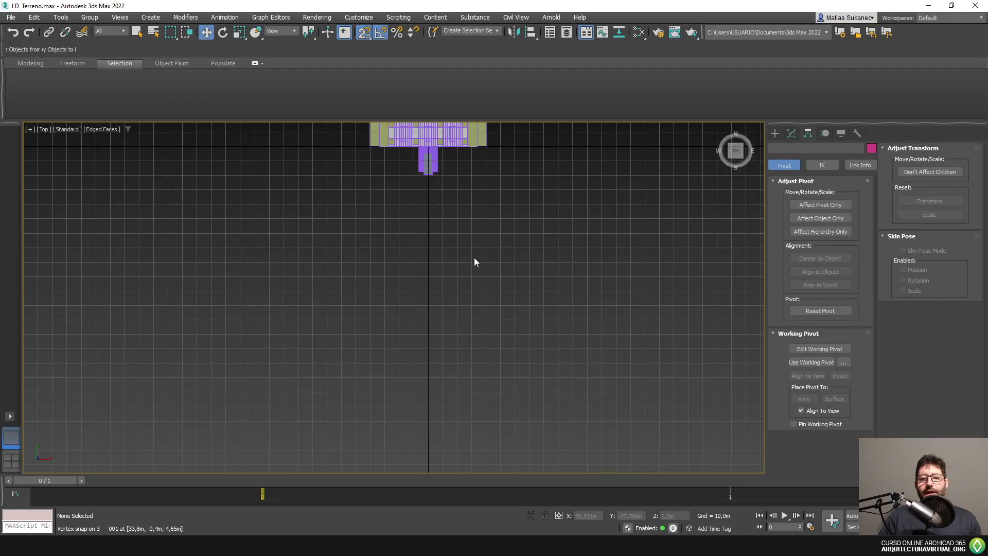
pyautogui.moveTo(472, 260); pyautogui.dragTo(456, 302, button='middle')
# - Open the Slate Material Editor and check which material and map categories can be added to the empty view
pyautogui.press('m')
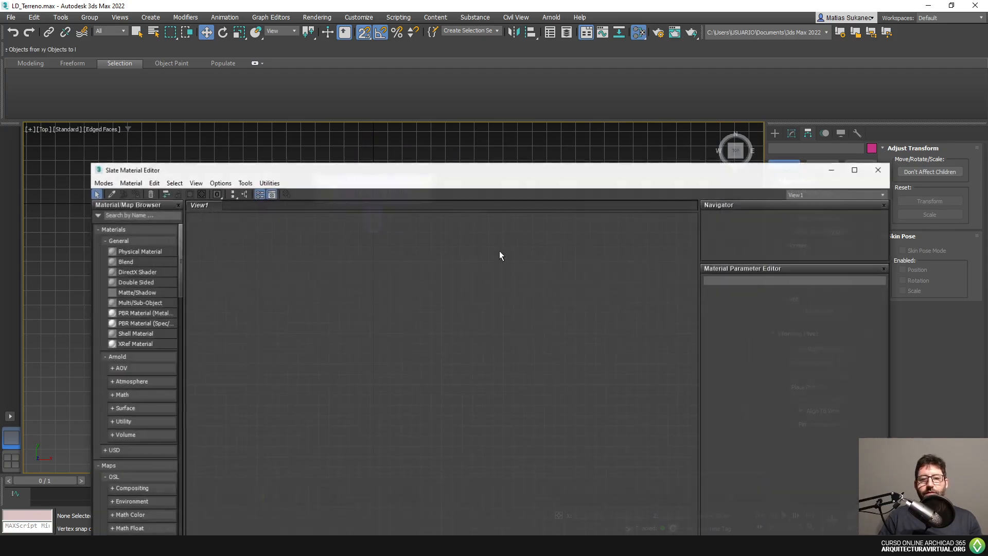
pyautogui.moveTo(565, 170); pyautogui.dragTo(573, 75)
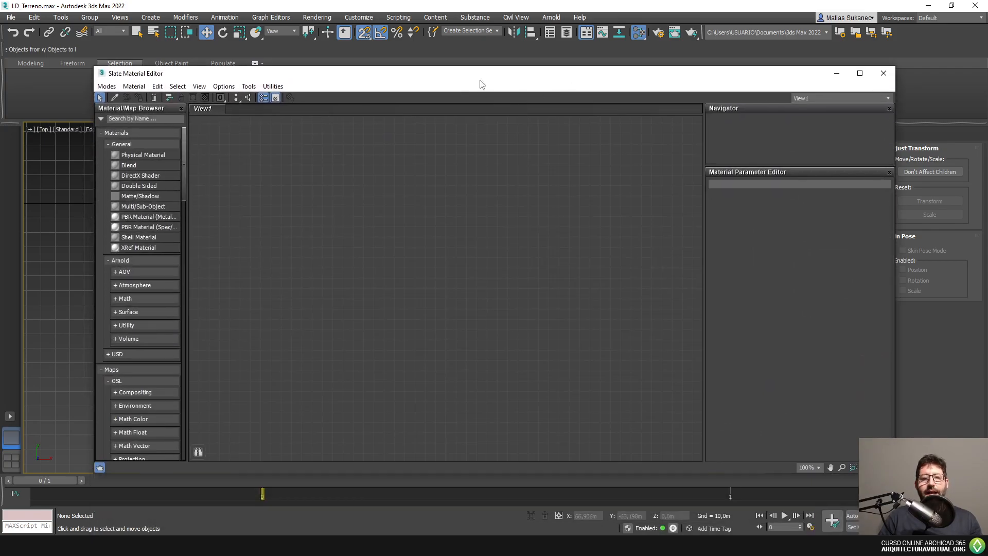
pyautogui.rightClick(419, 159)
pyautogui.moveTo(475, 177)
pyautogui.moveTo(481, 179)
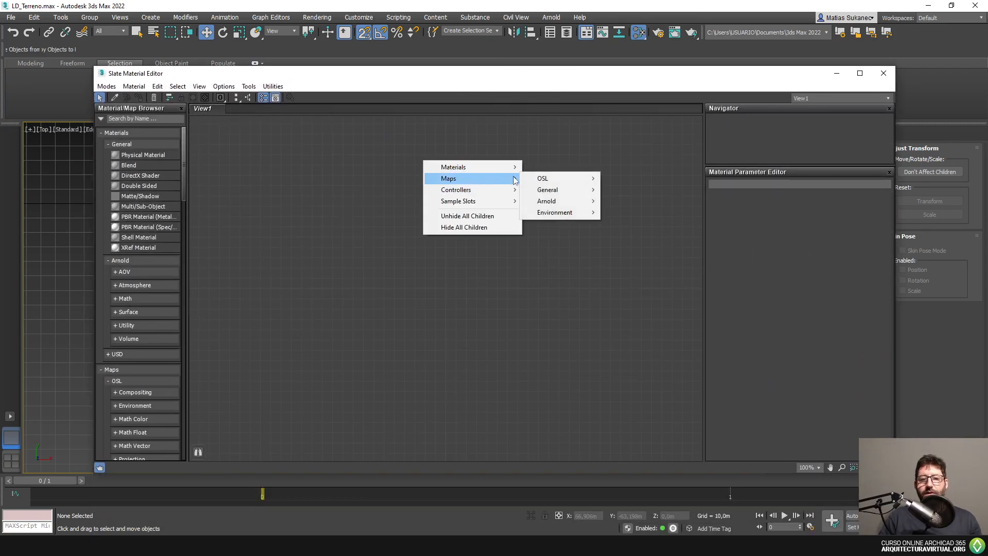
pyautogui.click(621, 141)
# - Set the renderer to Scanline Renderer in the render setup
pyautogui.click(659, 32)
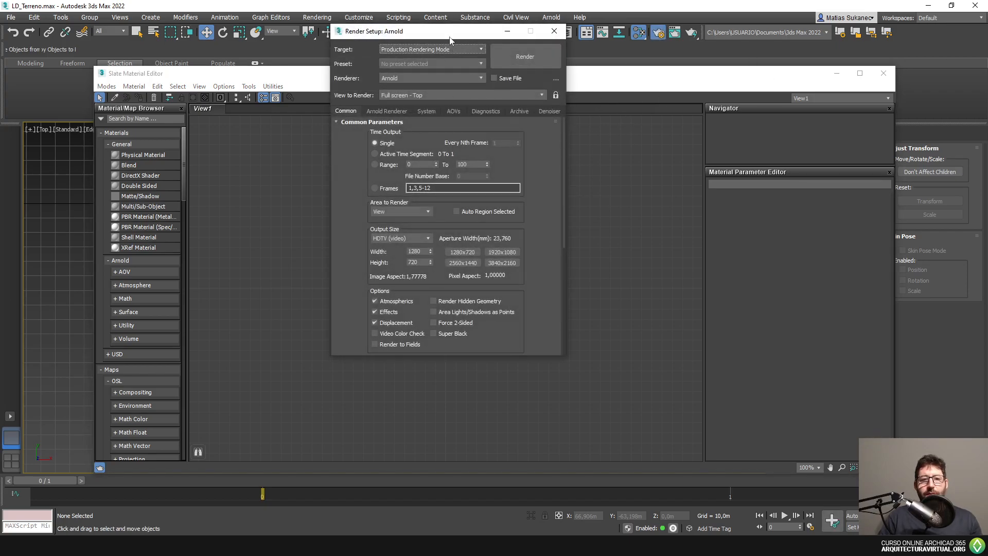
pyautogui.moveTo(380, 31); pyautogui.dragTo(432, 79)
pyautogui.click(438, 160)
pyautogui.click(398, 160)
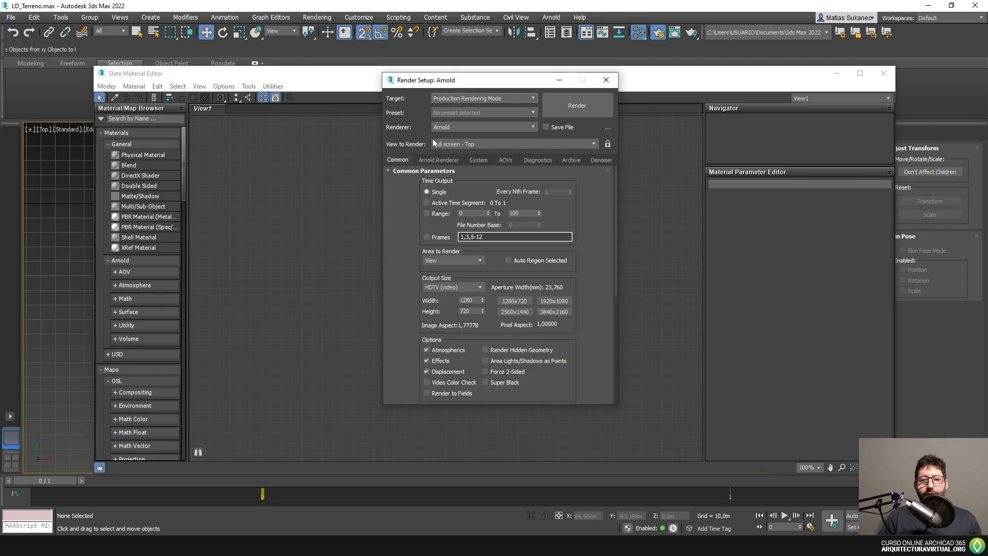
pyautogui.click(480, 98)
pyautogui.click(479, 97)
pyautogui.click(472, 124)
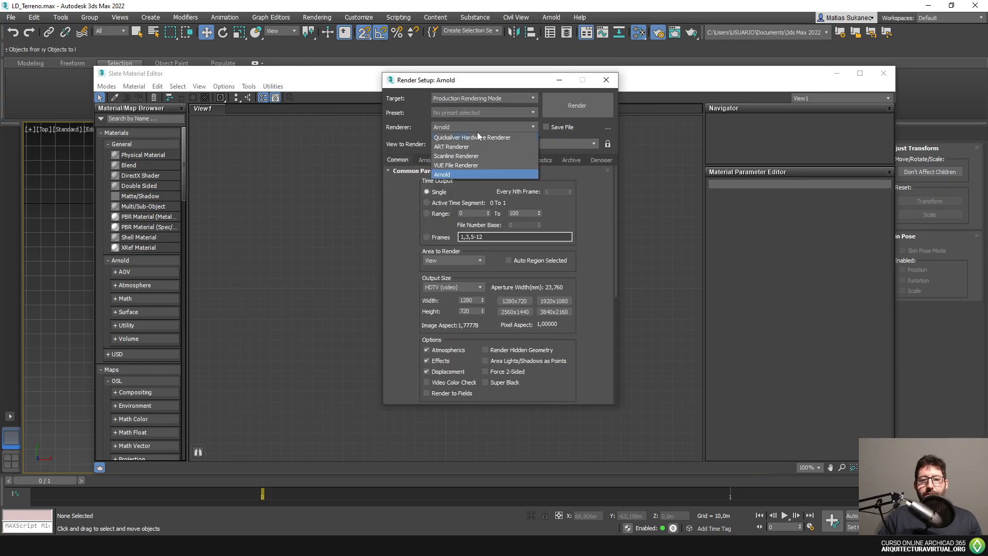
pyautogui.click(459, 156)
pyautogui.moveTo(558, 81); pyautogui.dragTo(342, 90)
# - Add a general Physical Material node to the empty Slate Material Editor view
pyautogui.rightClick(496, 229)
pyautogui.moveTo(526, 232)
pyautogui.moveTo(620, 233)
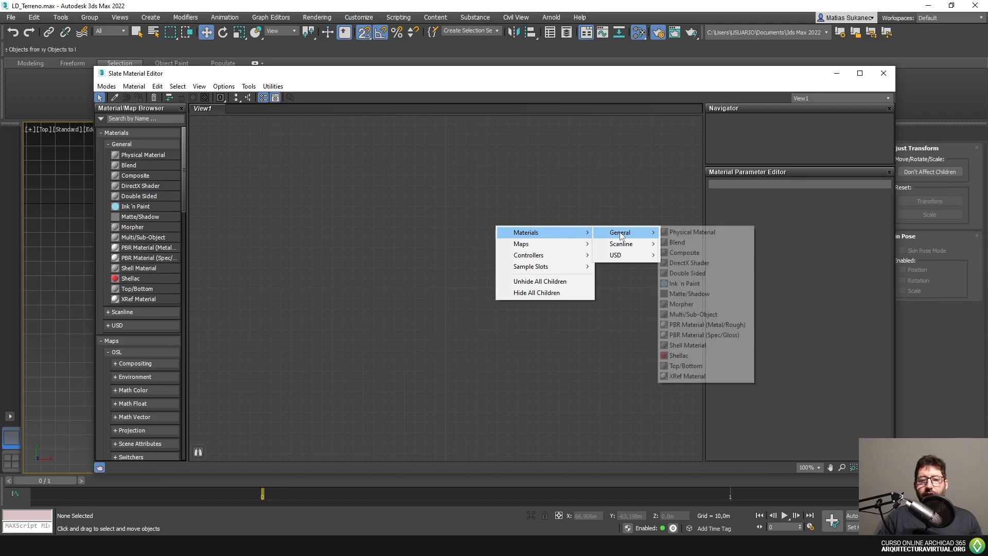
pyautogui.click(692, 232)
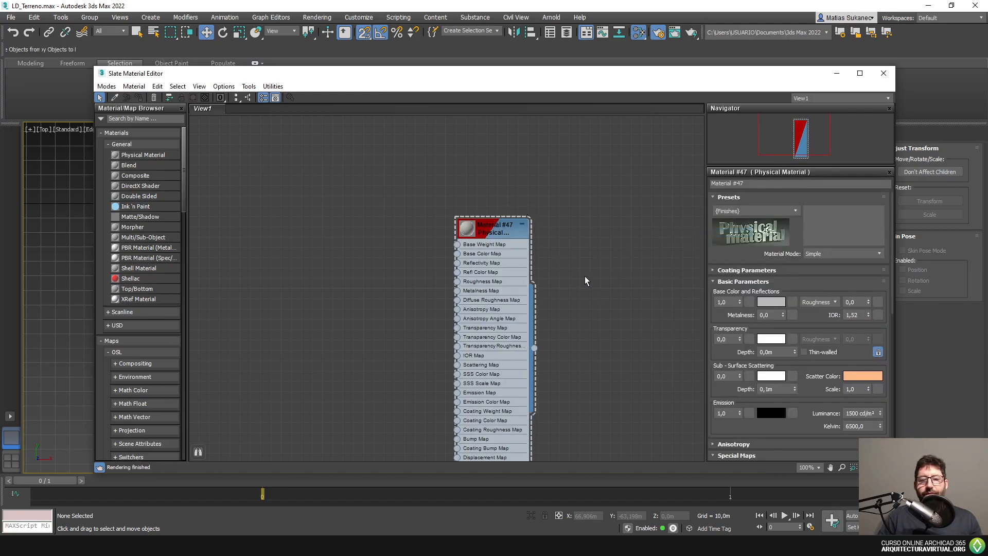
pyautogui.moveTo(586, 278); pyautogui.dragTo(563, 184, button='middle')
pyautogui.scroll(2, 489, 195)
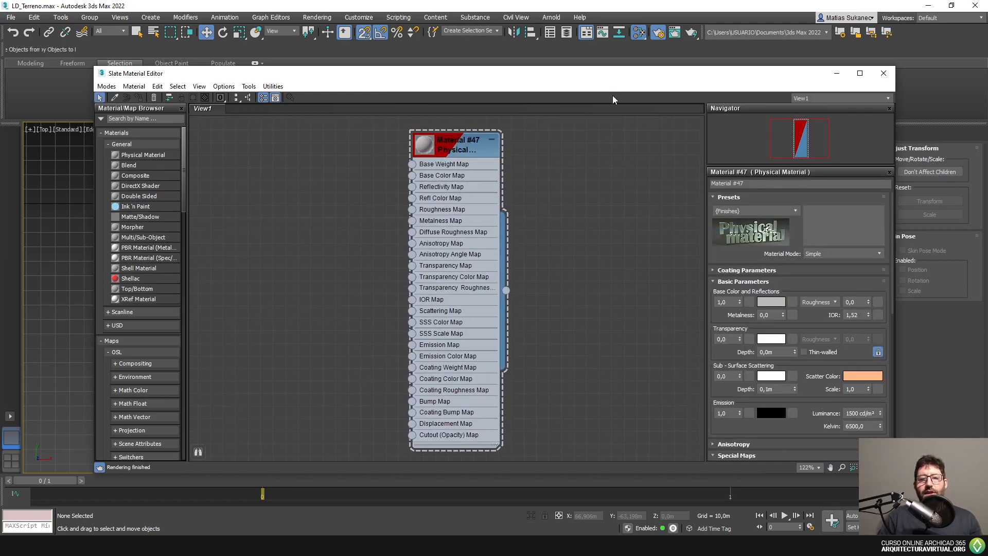
# - Reposition the Slate Material Editor window and the Physical Material node to leave free space beside the node's map inputs
pyautogui.moveTo(636, 77); pyautogui.dragTo(629, 62)
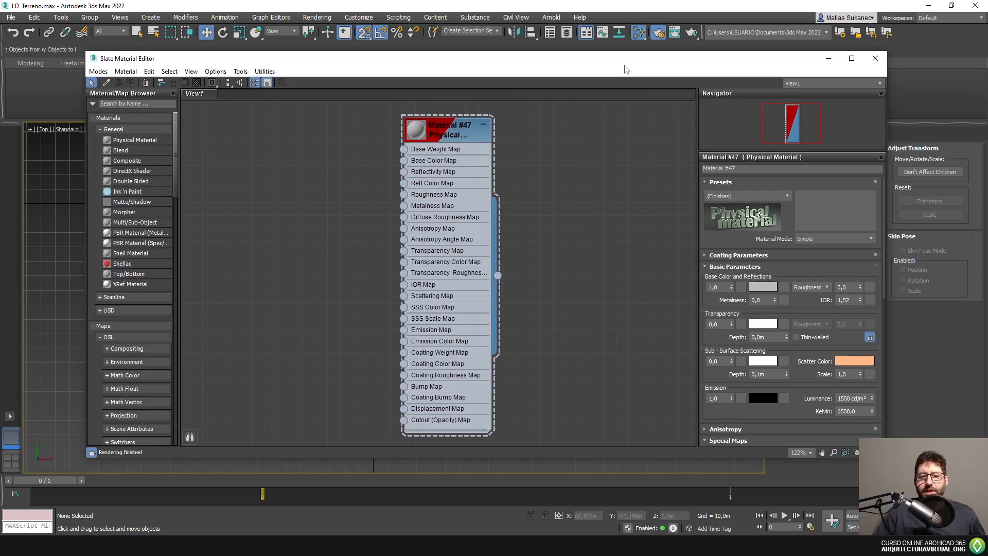
pyautogui.scroll(-1, 556, 203)
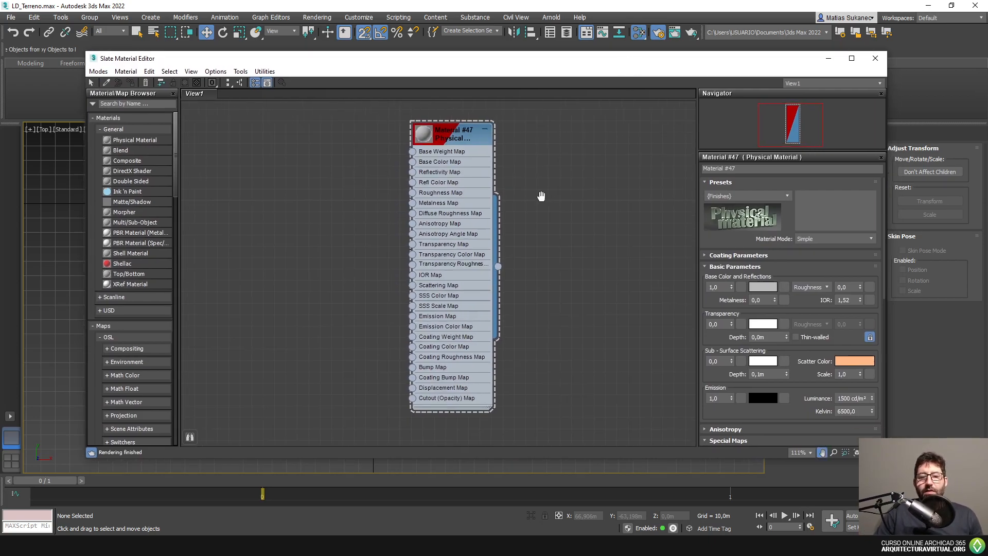
pyautogui.click(452, 135)
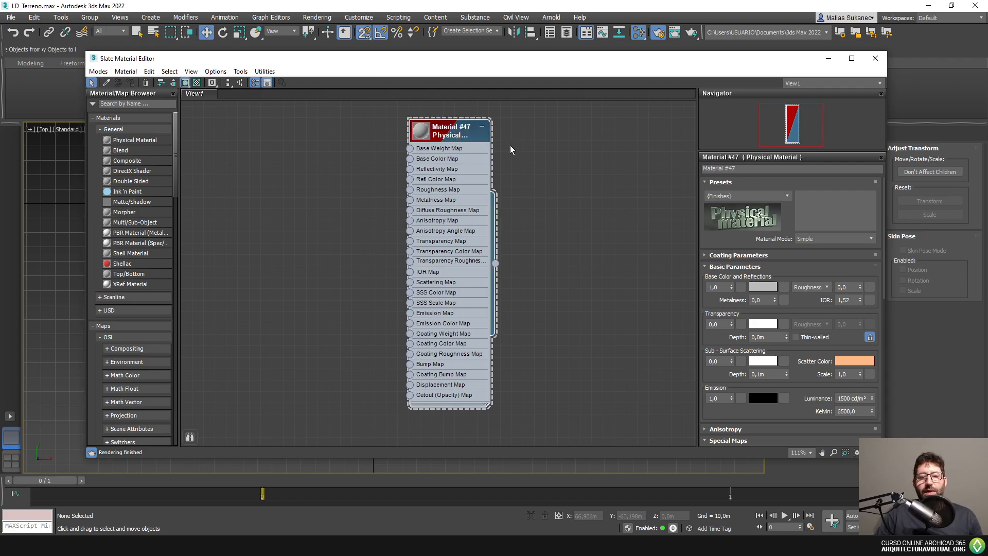
pyautogui.moveTo(440, 134); pyautogui.dragTo(443, 153, button='middle')
pyautogui.moveTo(442, 153)
pyautogui.mouseDown()
pyautogui.moveTo(450, 141)
pyautogui.moveTo(447, 154)
pyautogui.moveTo(431, 139)
pyautogui.moveTo(449, 147)
pyautogui.moveTo(469, 134)
pyautogui.moveTo(436, 144)
pyautogui.moveTo(450, 146)
pyautogui.mouseUp()
pyautogui.moveTo(414, 152); pyautogui.dragTo(431, 156, button='middle')
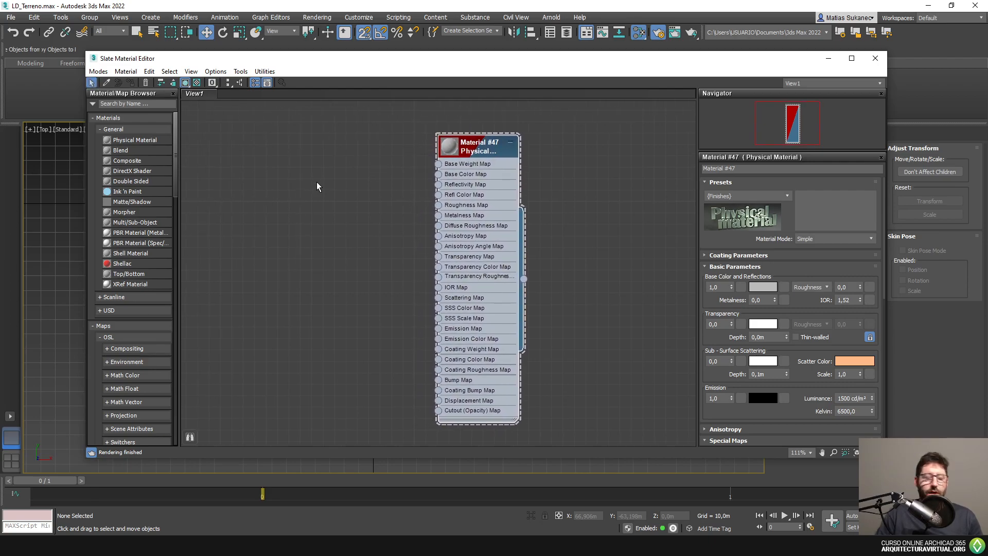
# - Add a general Gradient Ramp map node beside the Physical Material node, on the side of its map inputs
pyautogui.rightClick(304, 157)
pyautogui.moveTo(360, 174)
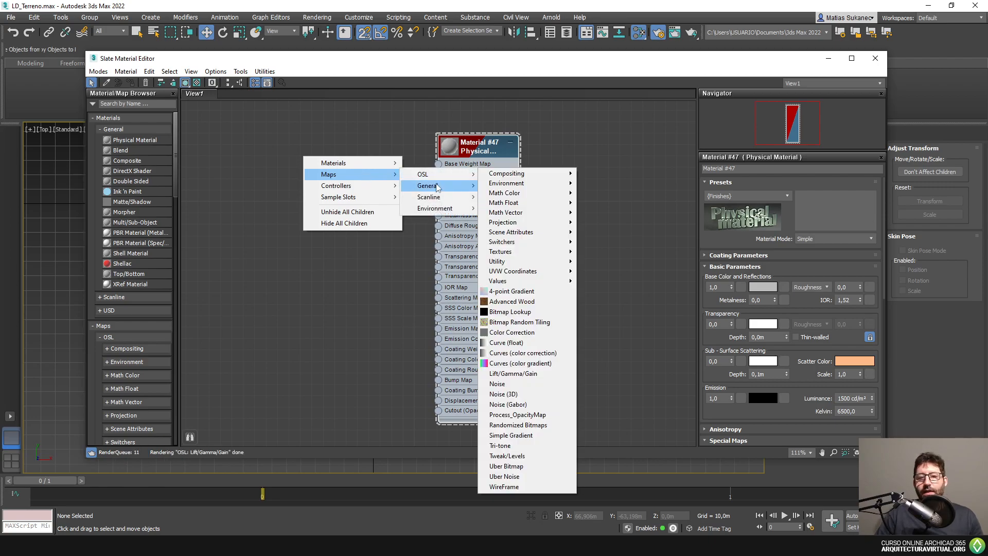
pyautogui.moveTo(444, 185)
pyautogui.click(510, 230)
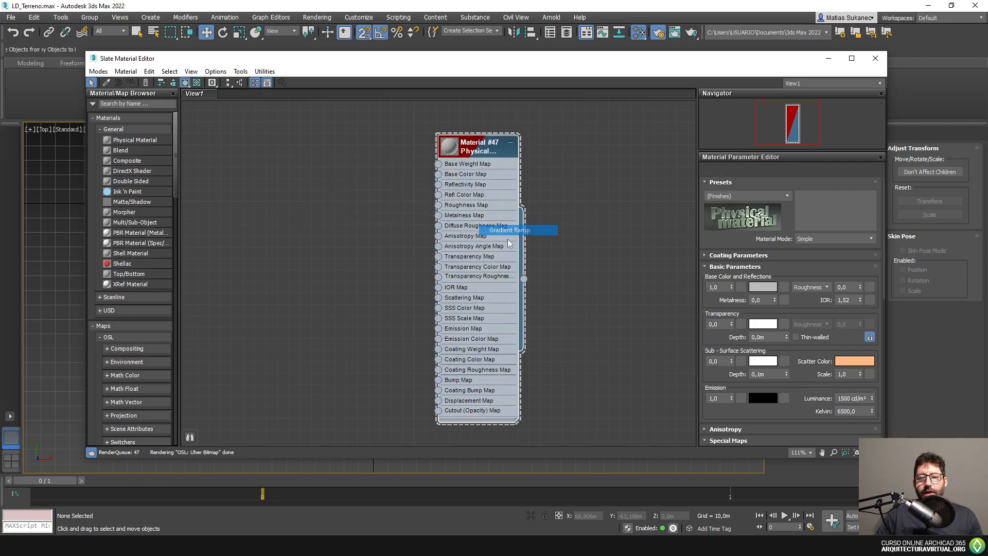
pyautogui.moveTo(331, 154); pyautogui.dragTo(316, 166)
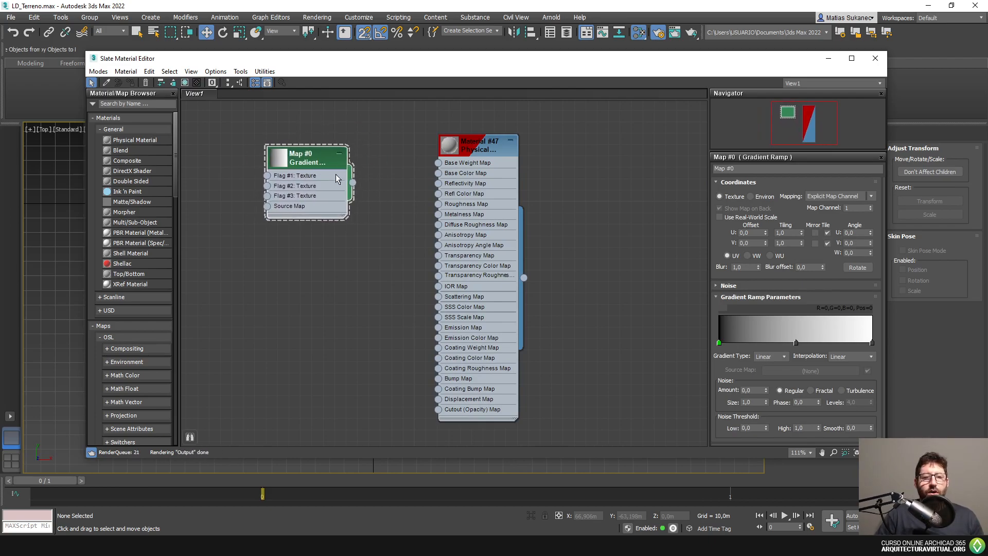
# - Connect the Gradient Ramp output to the Physical Material's Base Color Map and Refl Color Map inputs
pyautogui.moveTo(352, 182); pyautogui.dragTo(438, 173)
pyautogui.moveTo(342, 185); pyautogui.dragTo(437, 194)
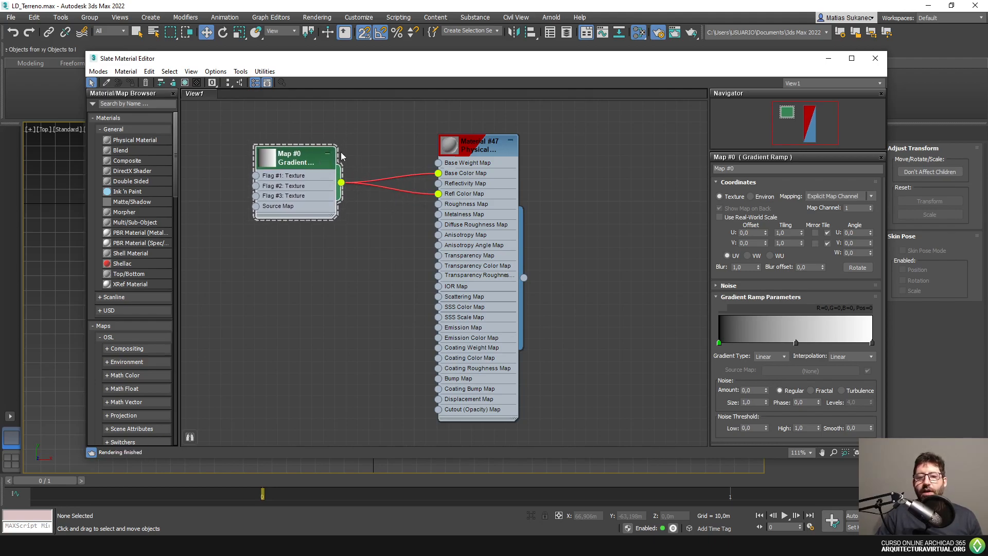
pyautogui.moveTo(341, 182)
pyautogui.mouseDown()
pyautogui.moveTo(403, 215)
pyautogui.moveTo(230, 179)
pyautogui.moveTo(323, 183)
pyautogui.mouseUp()
pyautogui.click(372, 143)
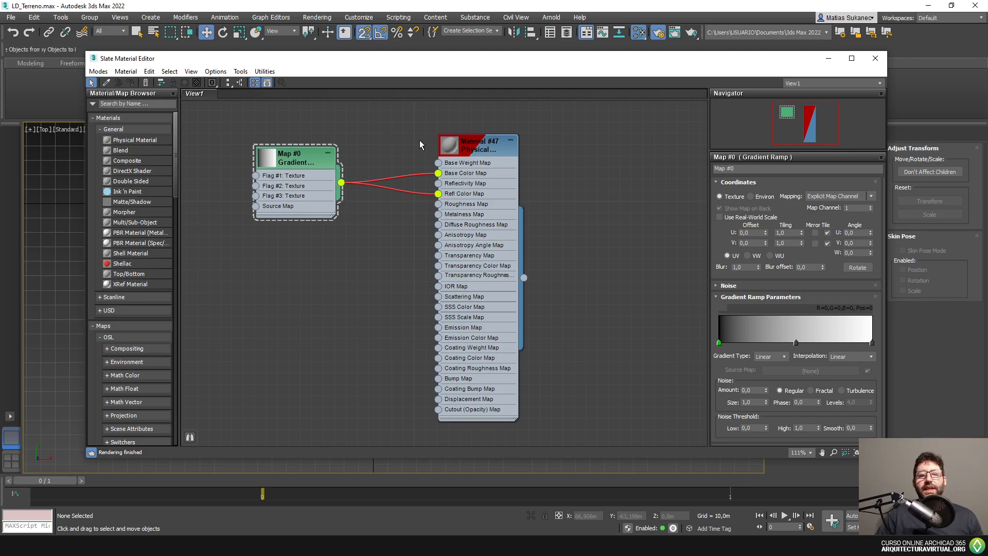
# - Select the Gradient Ramp and Physical Material nodes together and shift the connected pair within the view
pyautogui.moveTo(469, 123); pyautogui.dragTo(283, 226)
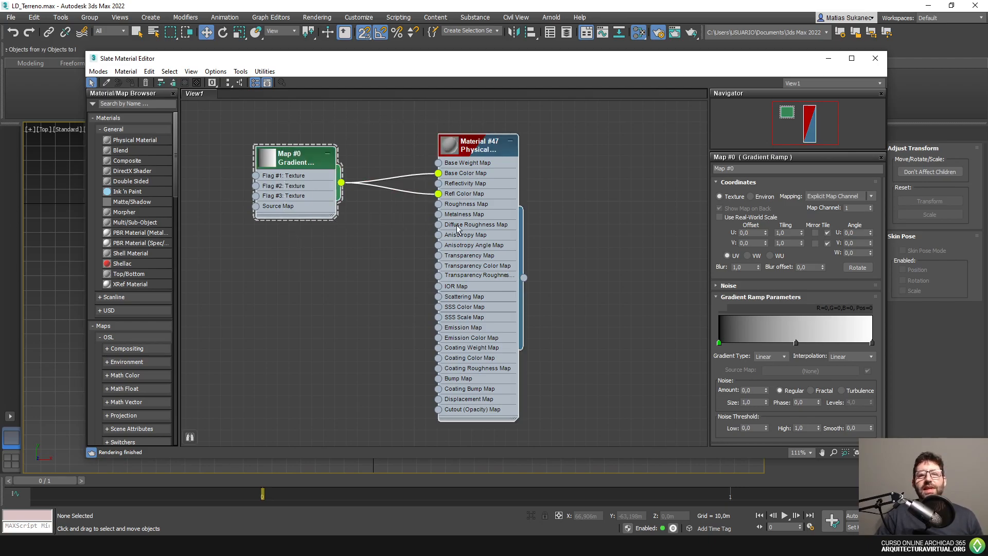
pyautogui.moveTo(473, 152); pyautogui.dragTo(442, 151)
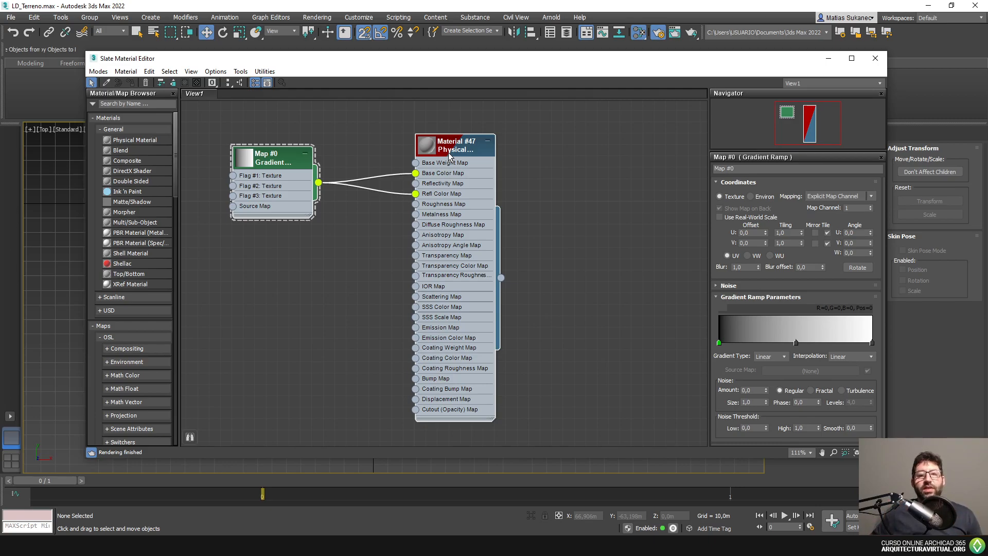
pyautogui.moveTo(471, 122); pyautogui.dragTo(269, 266)
pyautogui.moveTo(481, 121); pyautogui.dragTo(239, 224)
pyautogui.scroll(-2, 463, 196)
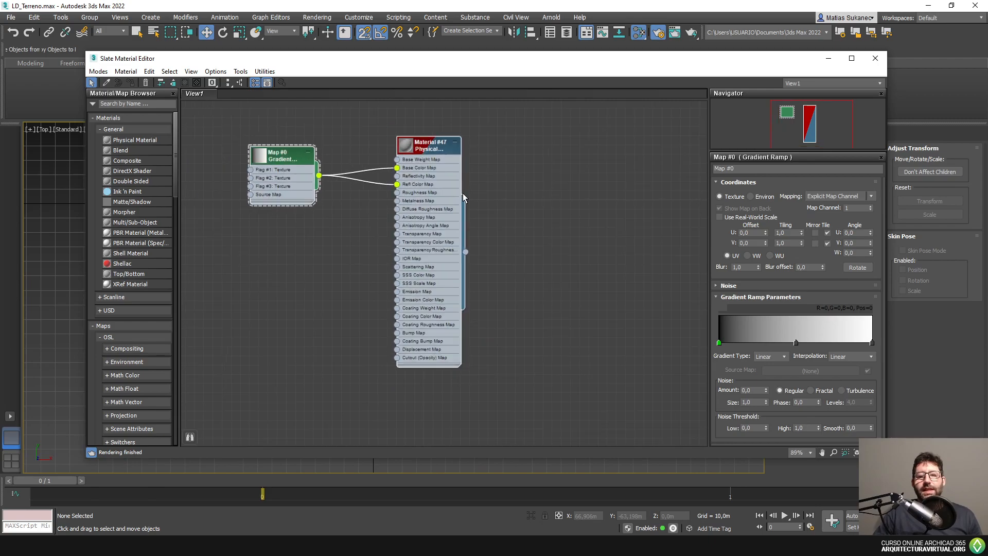
pyautogui.moveTo(479, 203); pyautogui.dragTo(511, 228, button='middle')
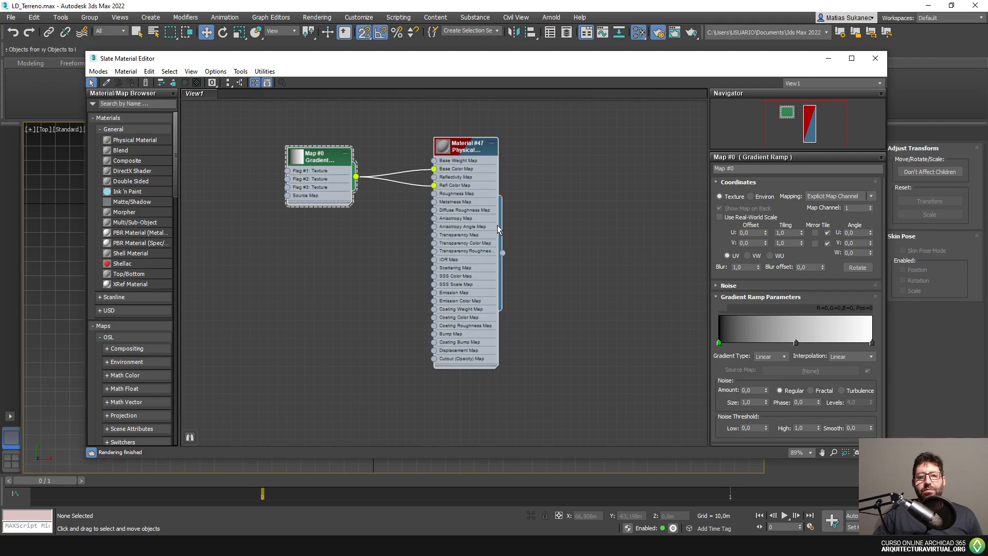
pyautogui.moveTo(542, 114); pyautogui.dragTo(393, 386)
pyautogui.moveTo(467, 151)
pyautogui.mouseDown()
pyautogui.moveTo(464, 162)
pyautogui.moveTo(425, 142)
pyautogui.moveTo(462, 153)
pyautogui.mouseUp()
pyautogui.scroll(3, 477, 199)
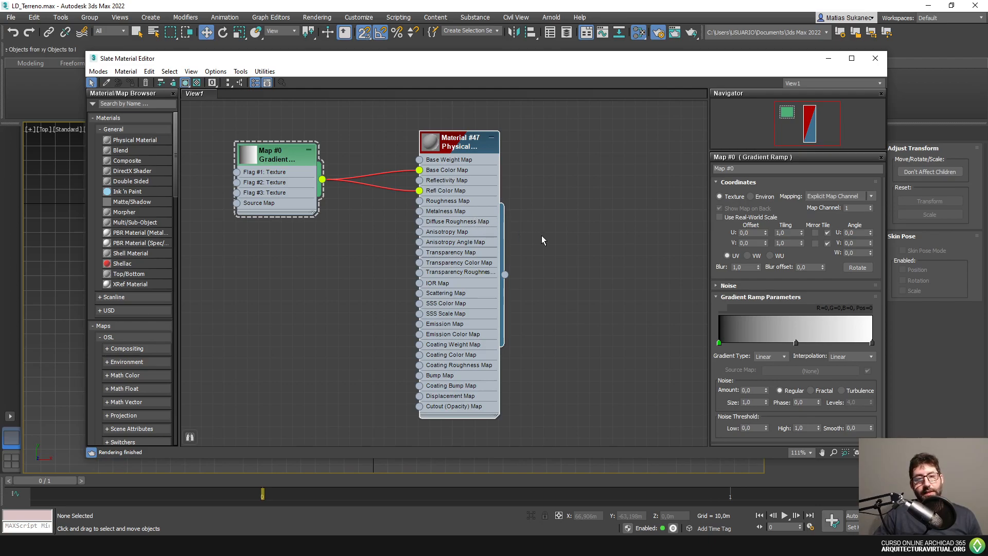
pyautogui.moveTo(542, 236); pyautogui.dragTo(547, 235, button='middle')
# - Realign both nodes and connect the Gradient Ramp output to the Physical Material's Base Weight Map input as well
pyautogui.moveTo(480, 157); pyautogui.dragTo(469, 168)
pyautogui.moveTo(280, 155)
pyautogui.mouseDown()
pyautogui.moveTo(305, 182)
pyautogui.moveTo(281, 167)
pyautogui.mouseUp()
pyautogui.moveTo(327, 189); pyautogui.dragTo(413, 169)
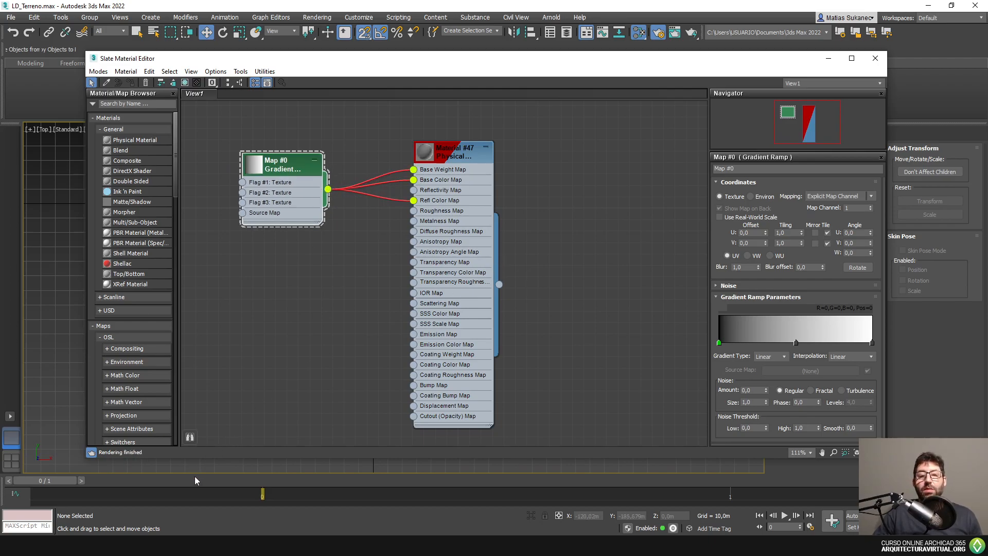
# - Move the Physical Material node closer to the Gradient Ramp node and select the whole node network
pyautogui.moveTo(446, 156); pyautogui.dragTo(468, 144)
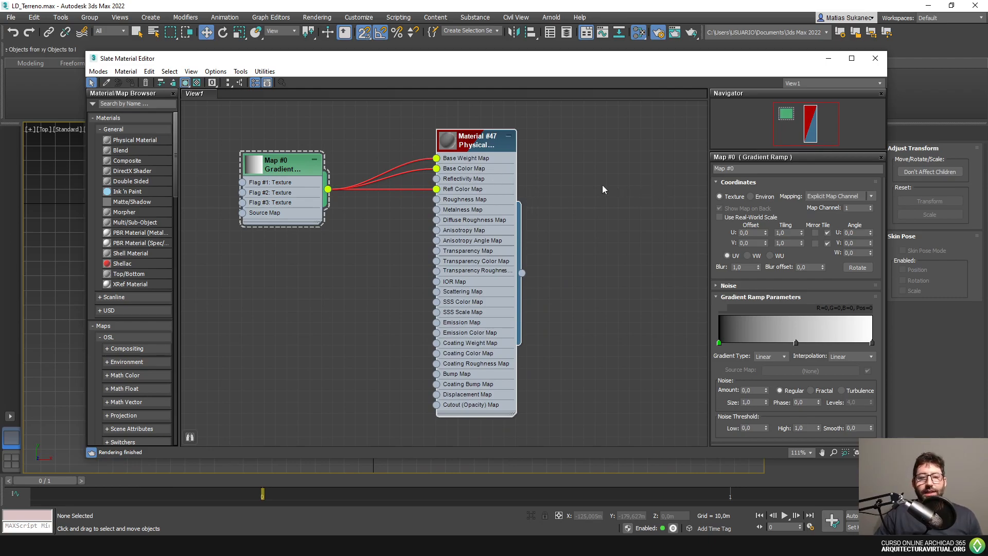
pyautogui.moveTo(468, 148); pyautogui.dragTo(434, 148)
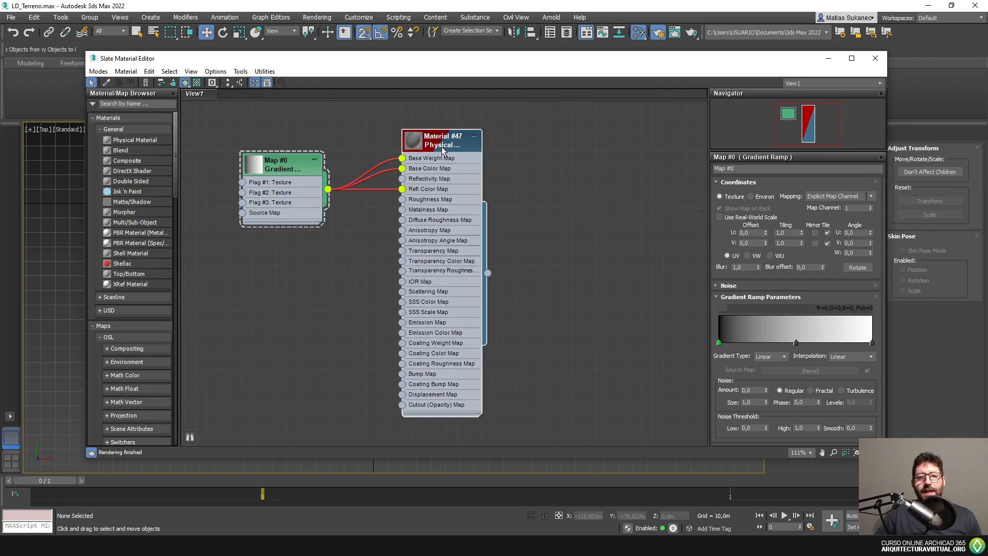
pyautogui.moveTo(437, 148); pyautogui.dragTo(418, 149)
pyautogui.moveTo(523, 117); pyautogui.dragTo(222, 430)
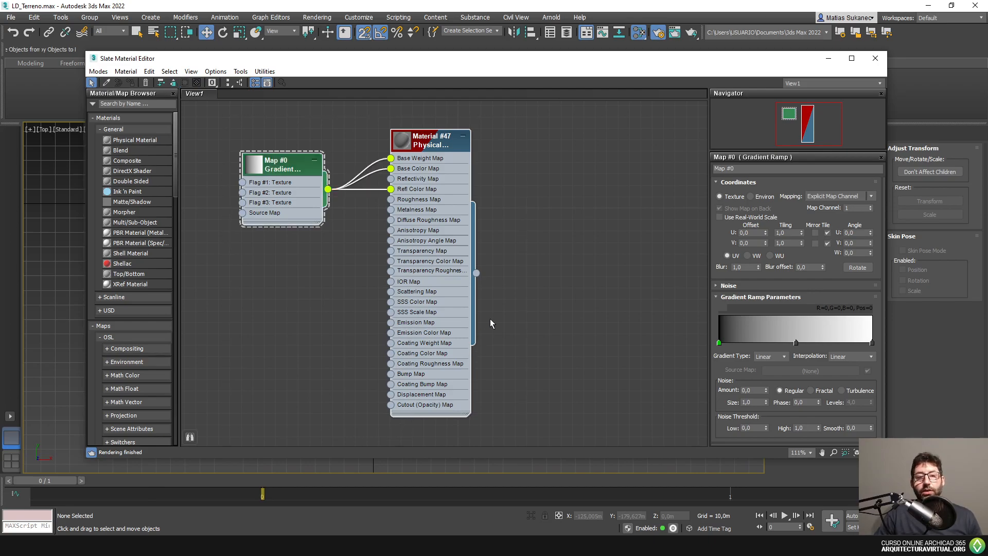
pyautogui.scroll(-1, 515, 309)
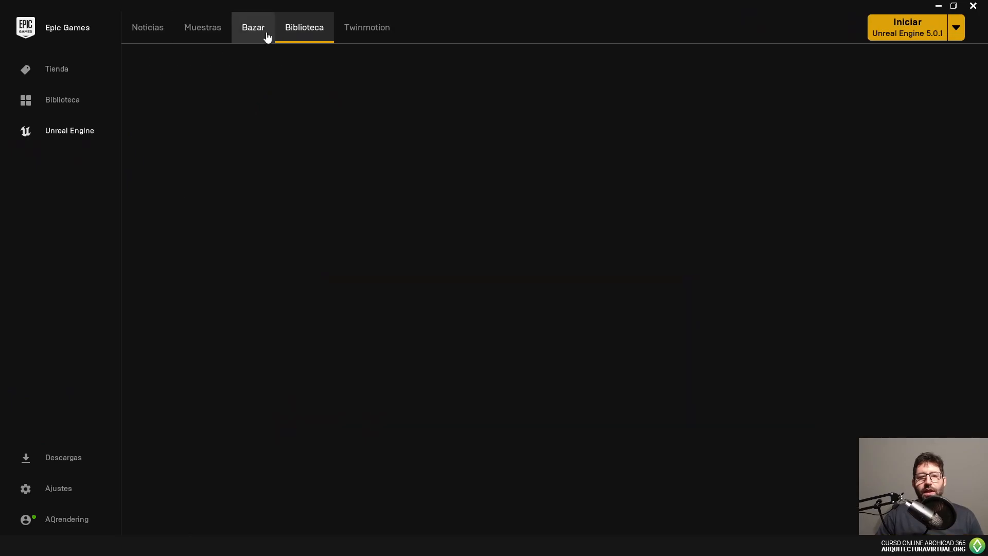
# - Switch to the Epic Games Launcher, reload the Unreal Engine Library and examine the 5.0.1 version's options and the project list
pyautogui.click(406, 41)
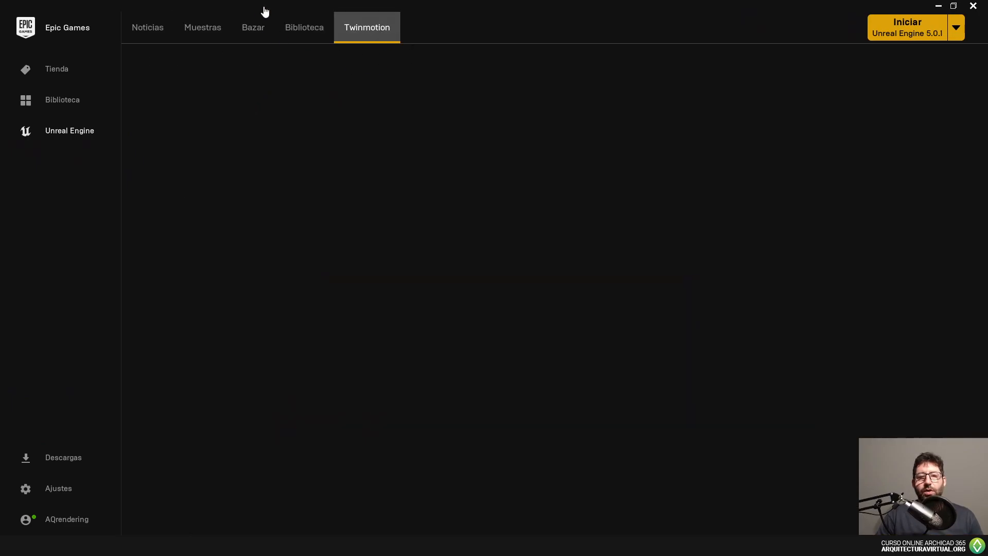
pyautogui.click(325, 32)
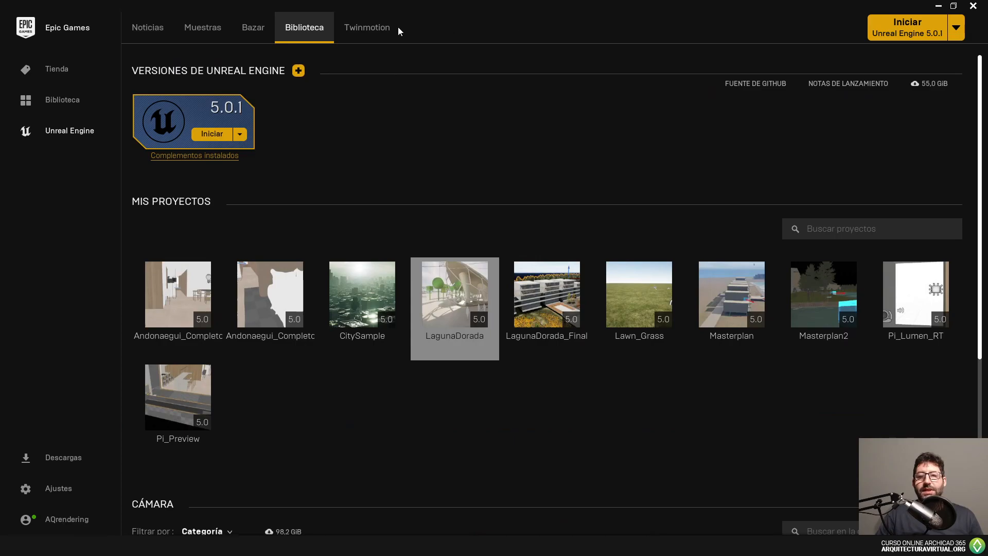
pyautogui.click(241, 134)
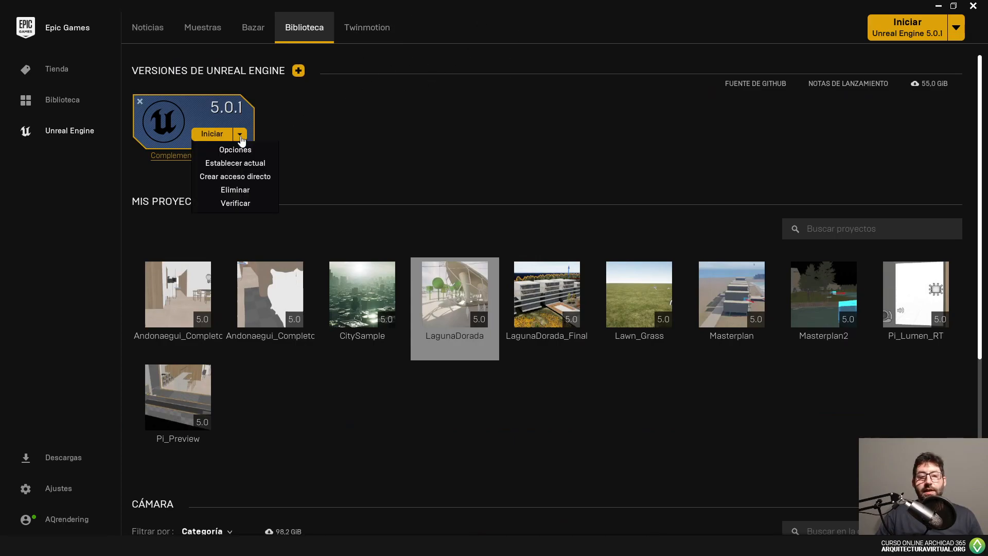
pyautogui.click(241, 139)
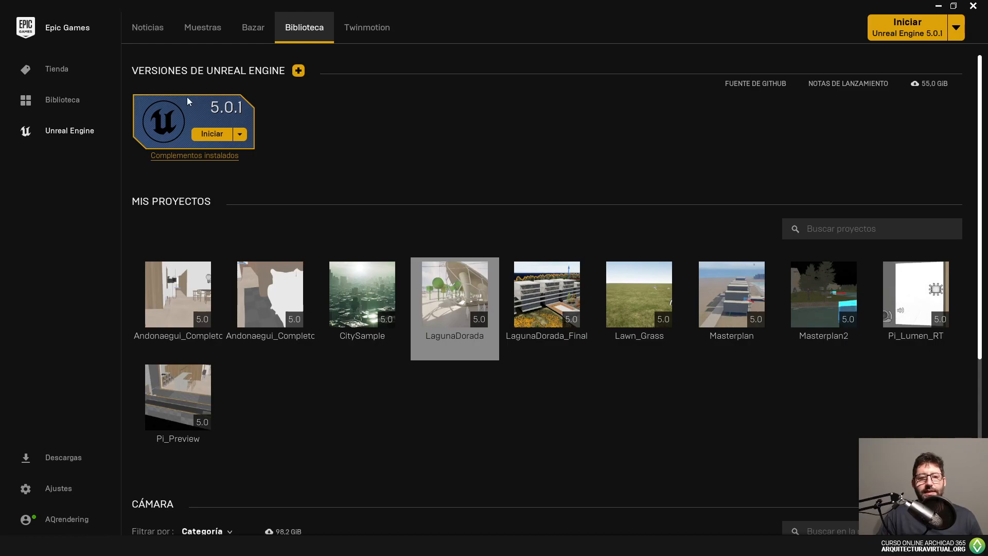
pyautogui.click(240, 133)
pyautogui.click(360, 129)
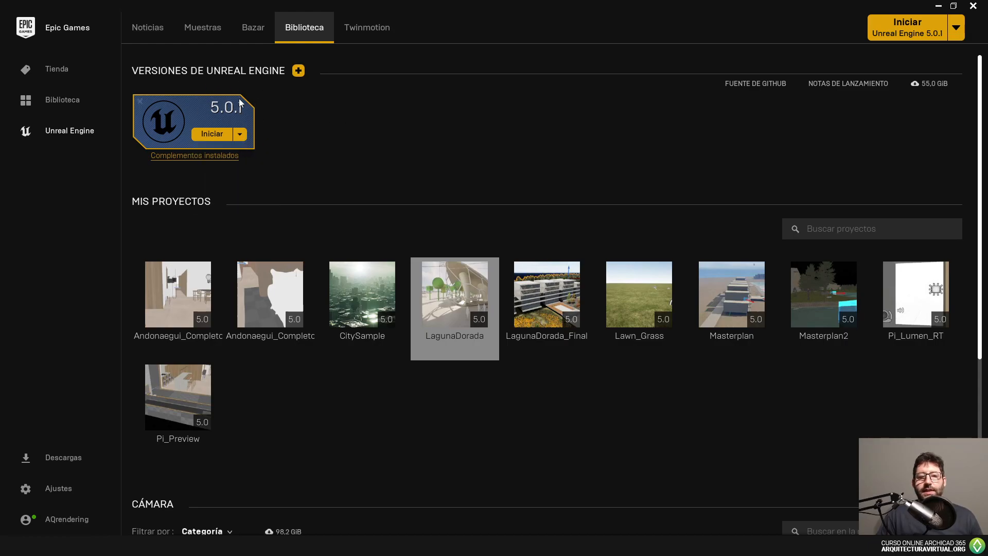
pyautogui.scroll(-2, 617, 273)
pyautogui.scroll(2, 617, 273)
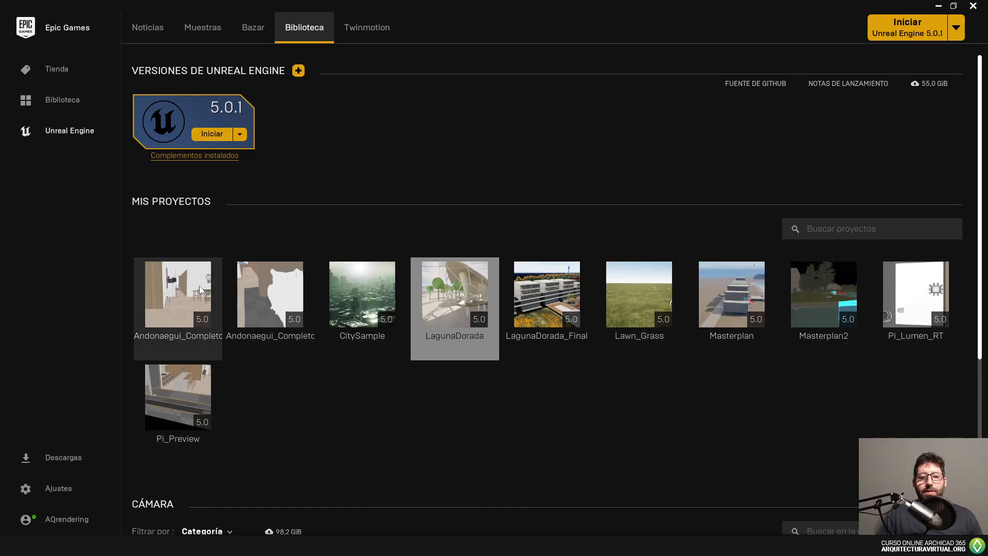
pyautogui.scroll(-2, 404, 318)
pyautogui.scroll(2, 435, 316)
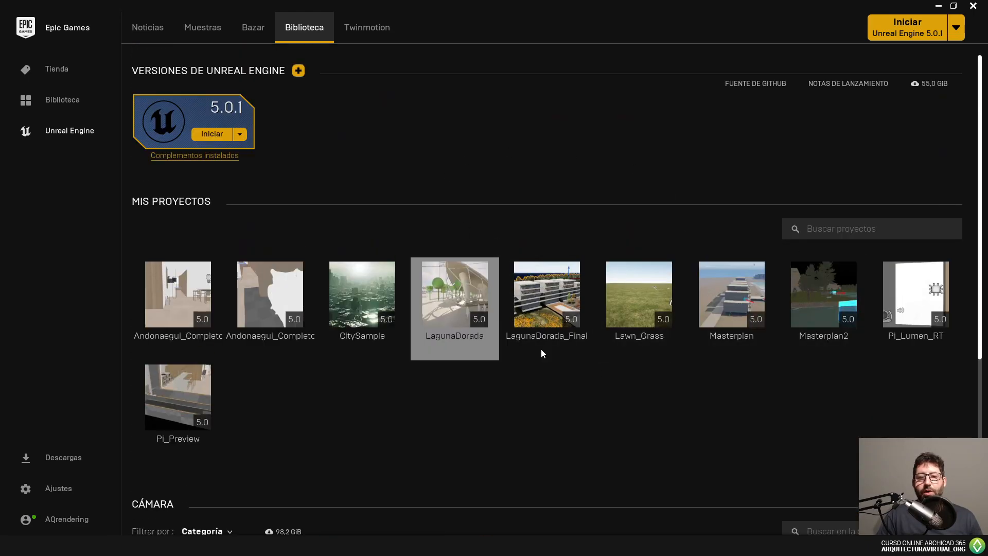
# - Create a desktop shortcut for Unreal Engine 5.0.1, check it on the desktop and return to the Epic Games Launcher
pyautogui.click(241, 135)
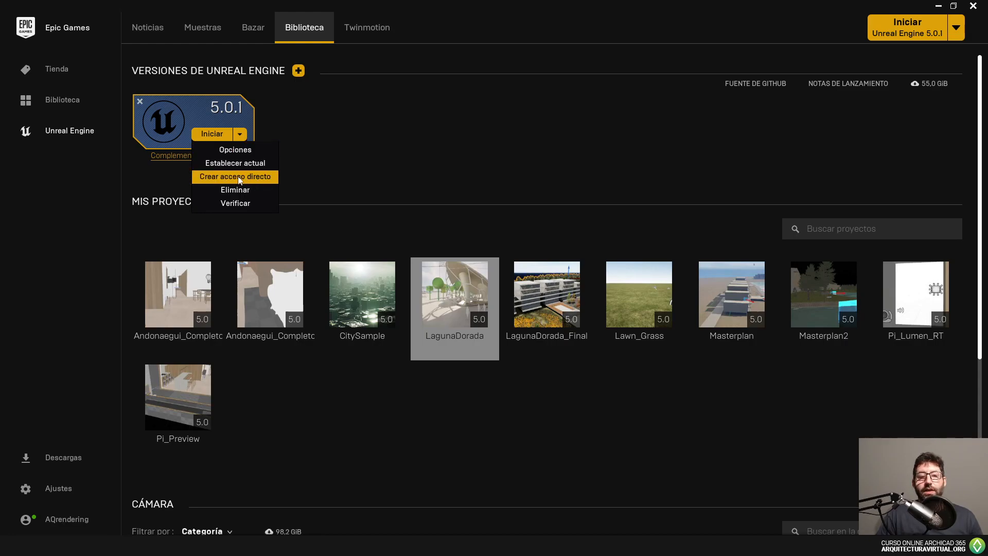
pyautogui.click(240, 178)
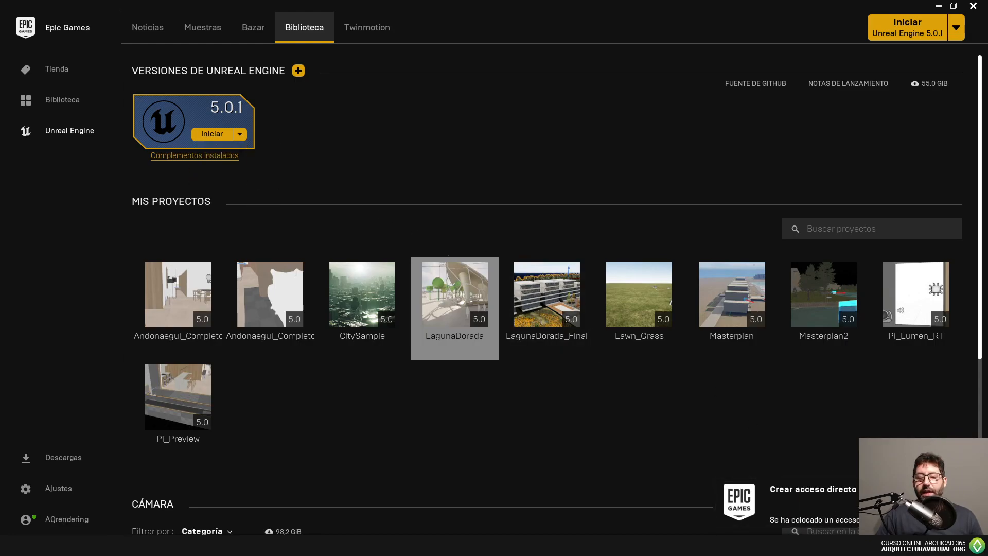
pyautogui.press('super+d')
pyautogui.click(26, 17)
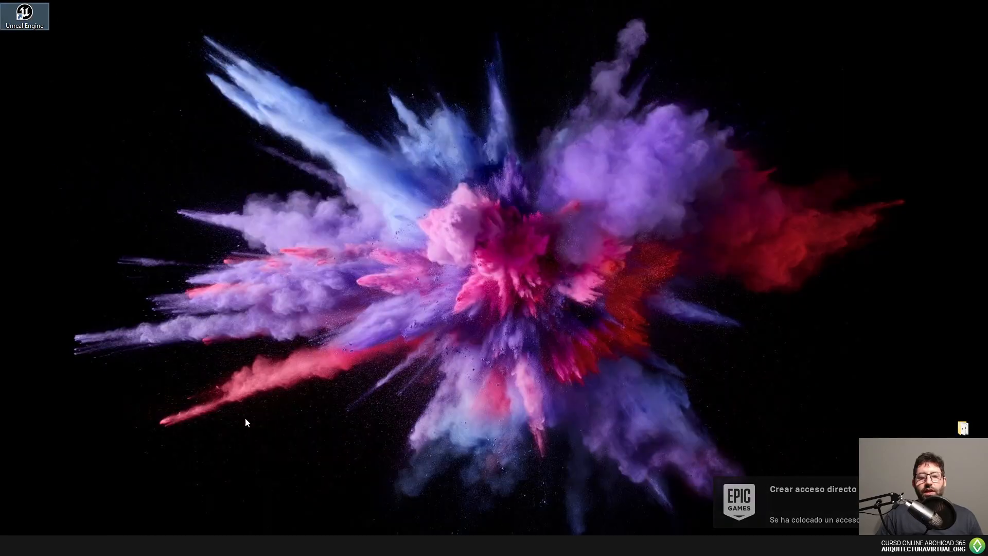
pyautogui.click(283, 546)
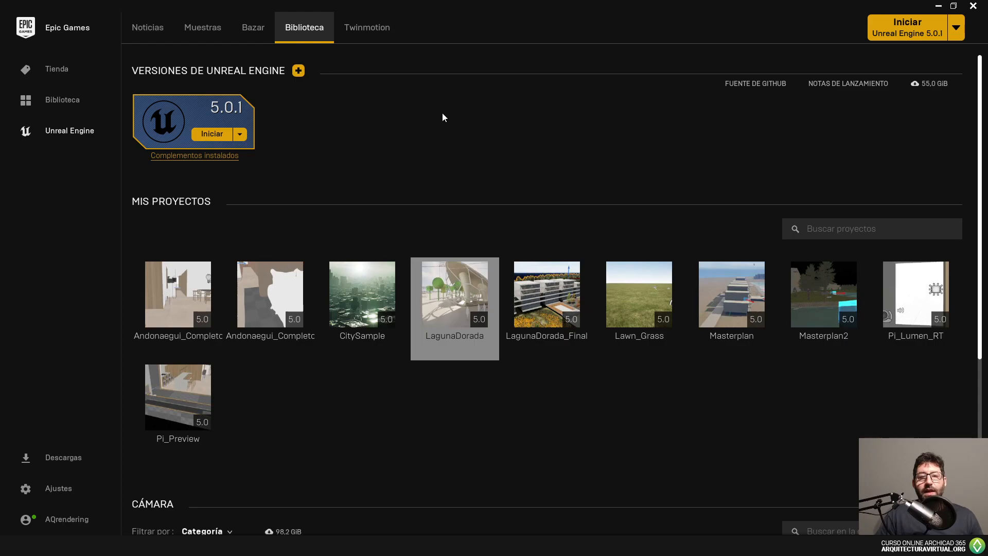
# - Close the LagunaDorada folder window, open the CitySample folder in Unreal Projects and select the CitySample Unreal Engine project file
pyautogui.moveTo(88, 546)
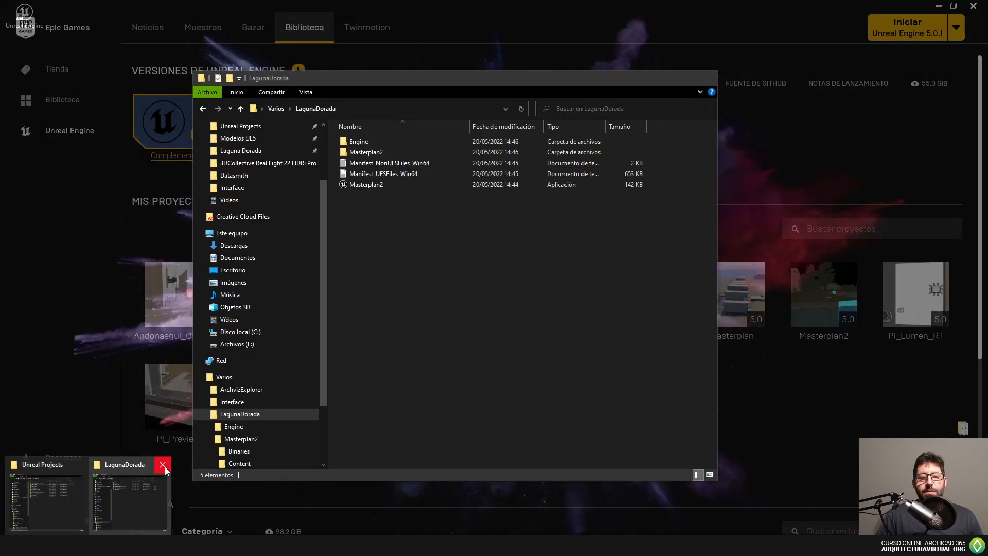
pyautogui.click(162, 464)
pyautogui.click(89, 491)
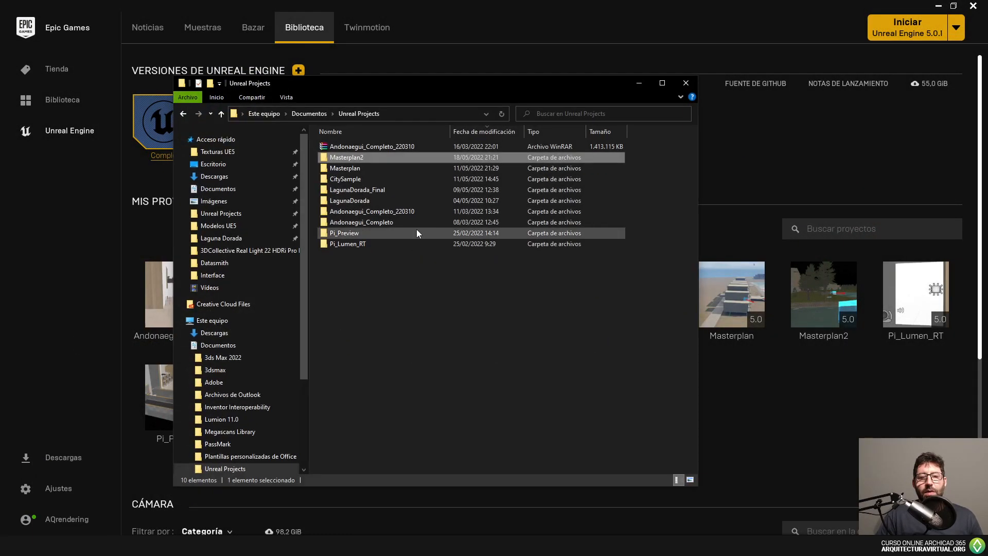
pyautogui.click(255, 217)
pyautogui.click(358, 180)
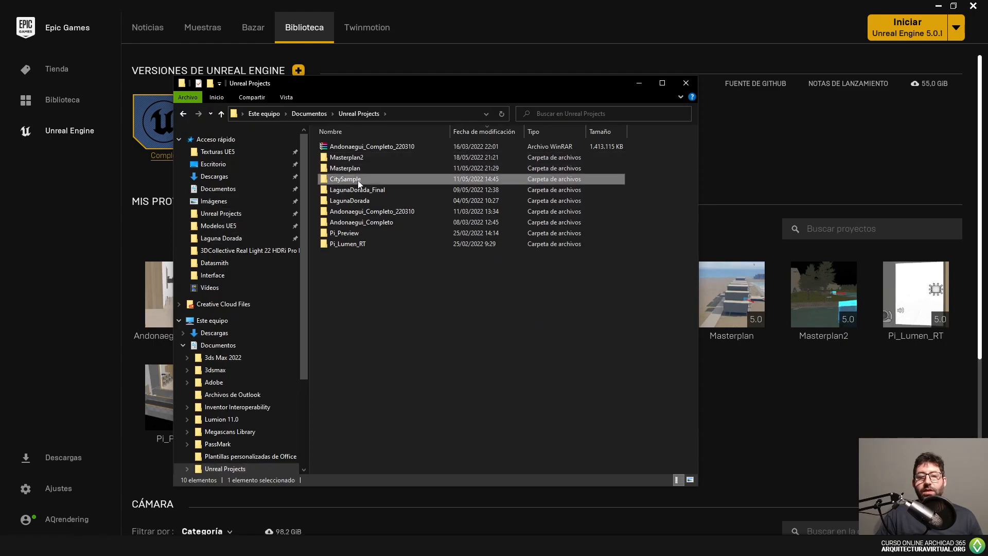
pyautogui.doubleClick(348, 182)
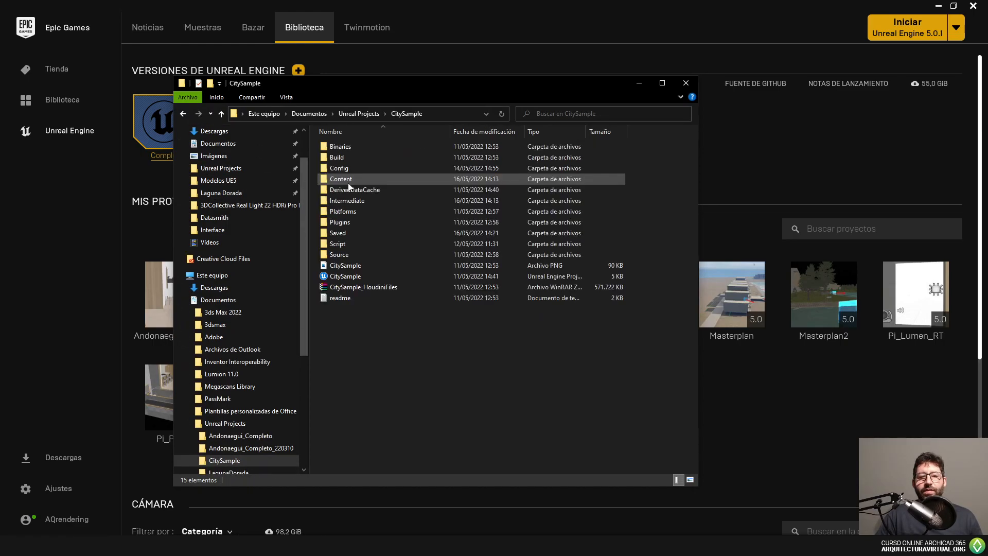
pyautogui.click(354, 278)
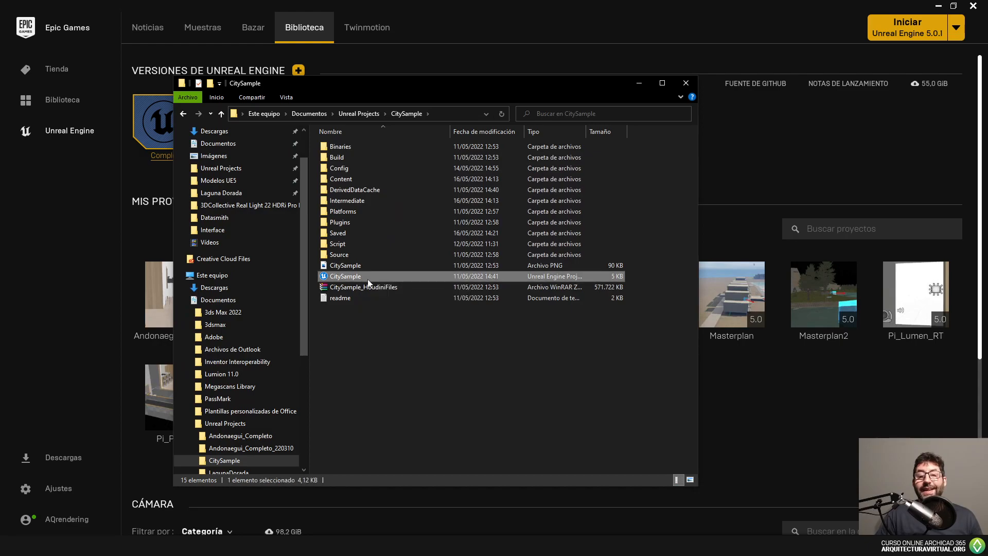
# - Widen the file type column in the CitySample folder window and return to the Epic Games Launcher
pyautogui.click(585, 134)
pyautogui.moveTo(586, 133); pyautogui.dragTo(601, 133)
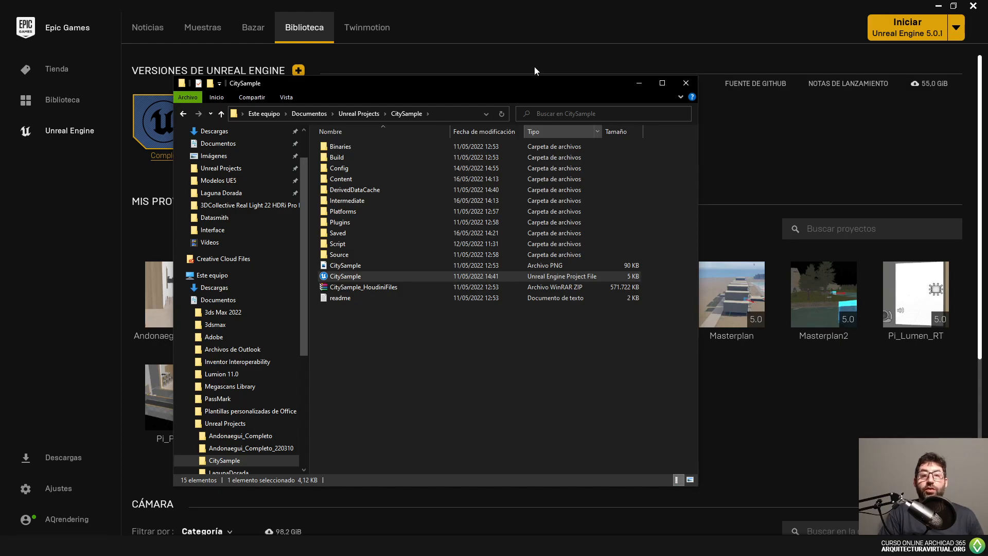
pyautogui.click(556, 23)
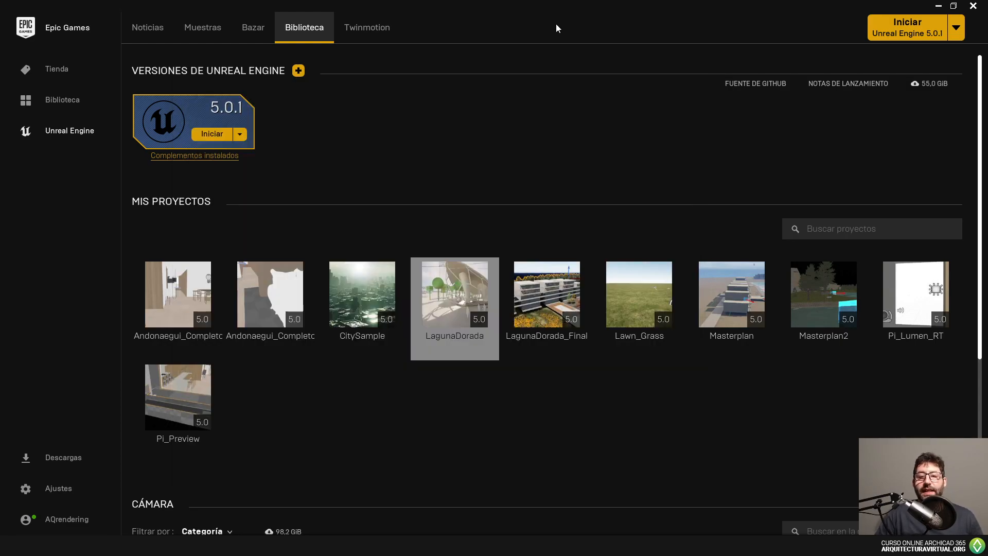
# - Select the LagunaDorada_Final project, launch Unreal Engine 5.0.1 without opening it and minimize the CitySample folder window
pyautogui.click(548, 291)
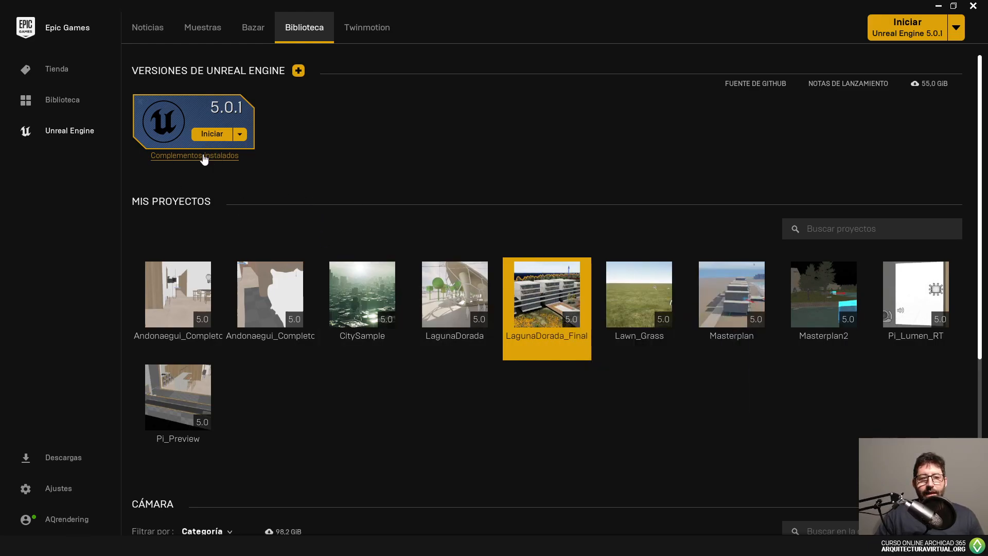
pyautogui.click(218, 139)
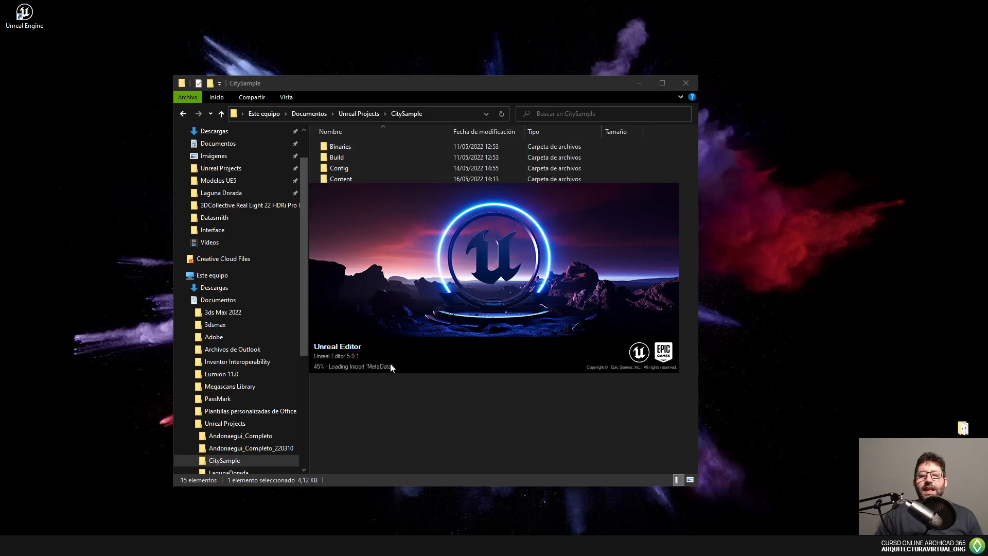
pyautogui.click(638, 84)
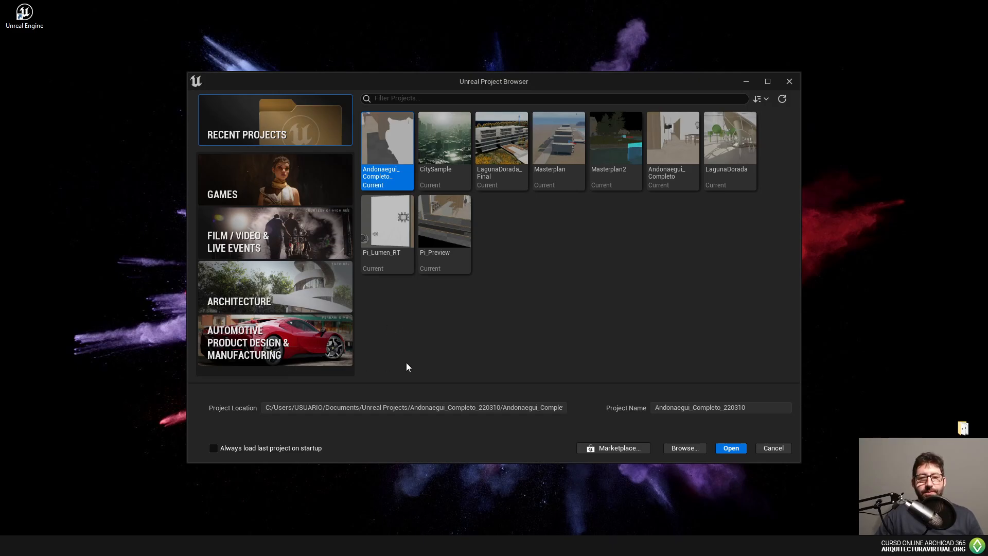
# - Reposition the Unreal Project Browser and examine the recent projects CitySample, LagunaDorada_Final, Masterplan and Masterplan2
pyautogui.moveTo(497, 84); pyautogui.dragTo(466, 80)
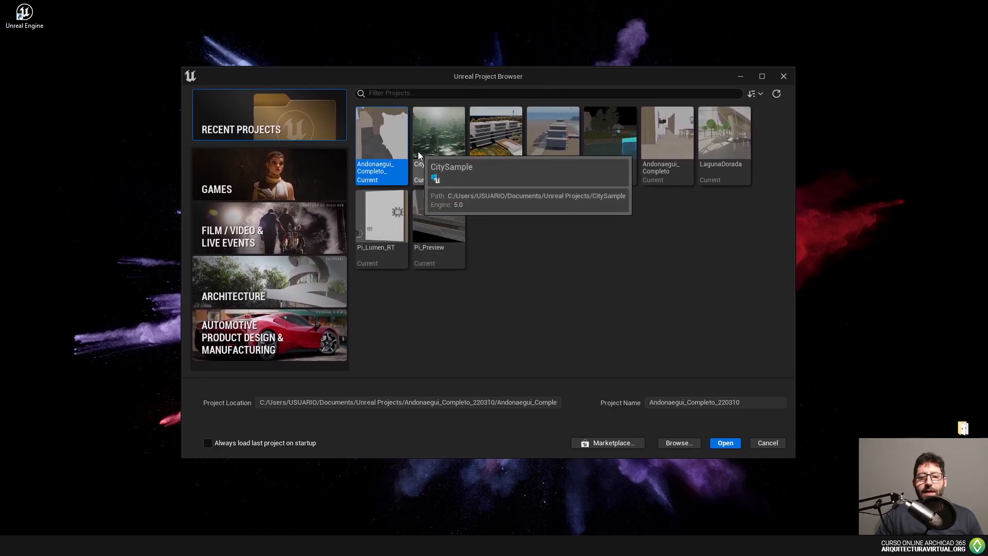
pyautogui.click(444, 152)
pyautogui.click(498, 146)
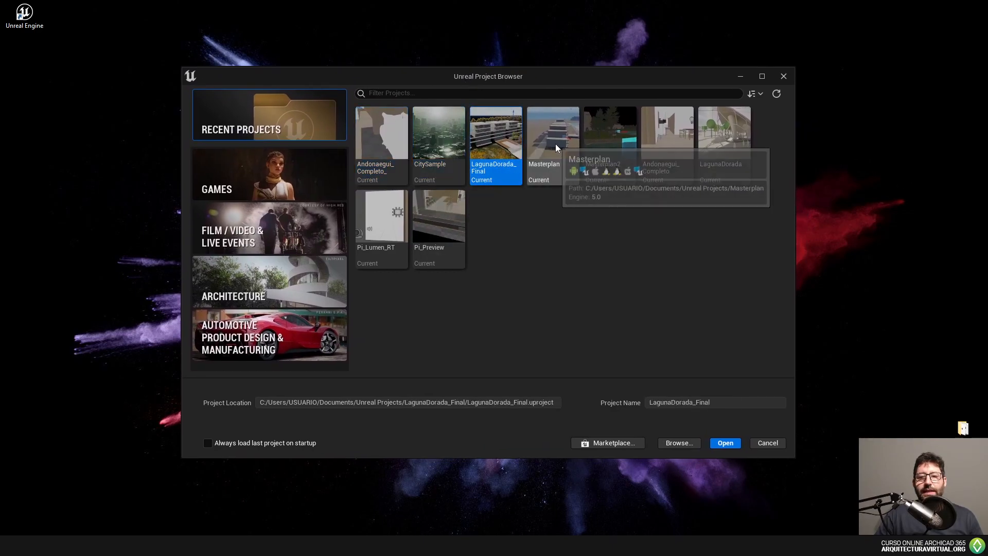
pyautogui.click(555, 143)
pyautogui.click(631, 143)
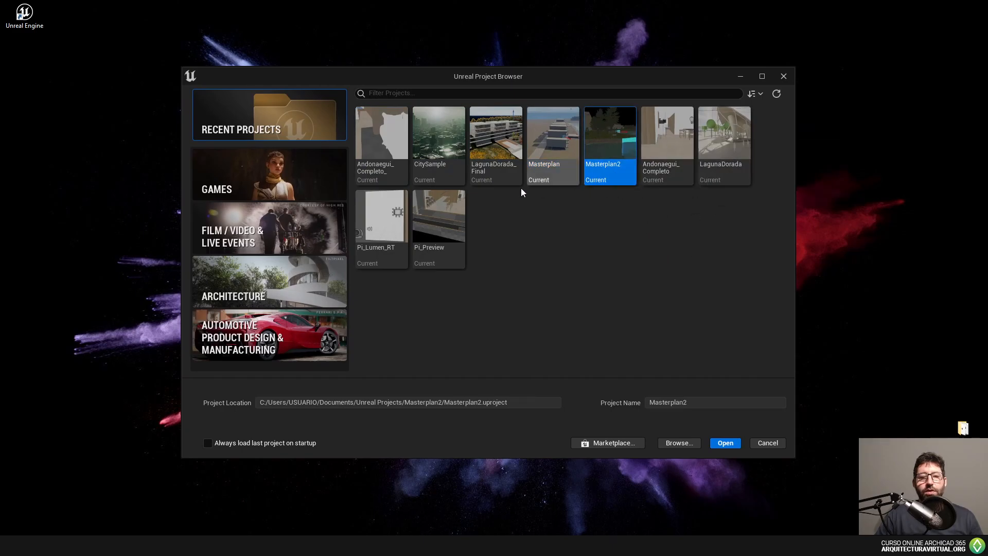
# - Look through the new-project template categories, including Games, Film / Video & Live Events and Architecture
pyautogui.click(298, 170)
pyautogui.click(294, 226)
pyautogui.click(282, 288)
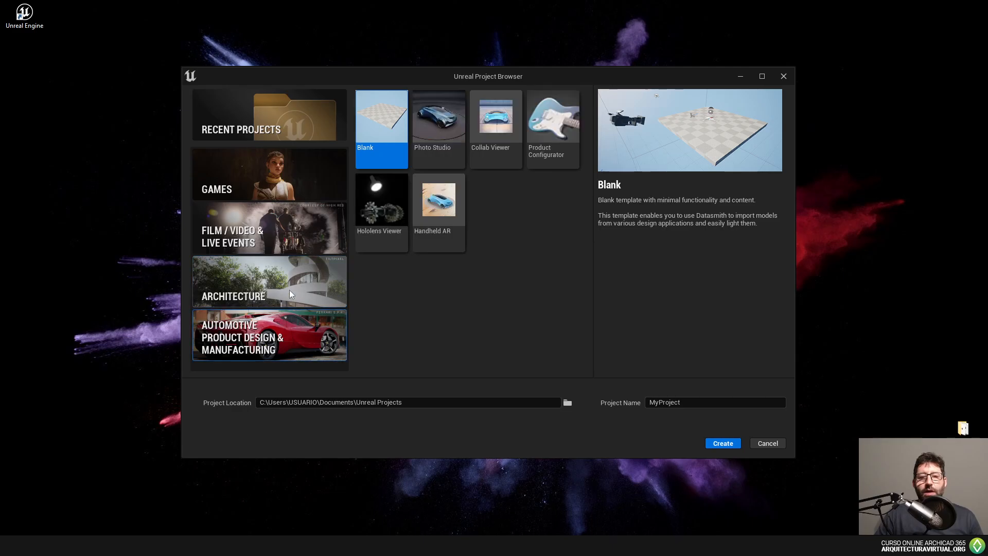
pyautogui.click(301, 192)
pyautogui.click(298, 238)
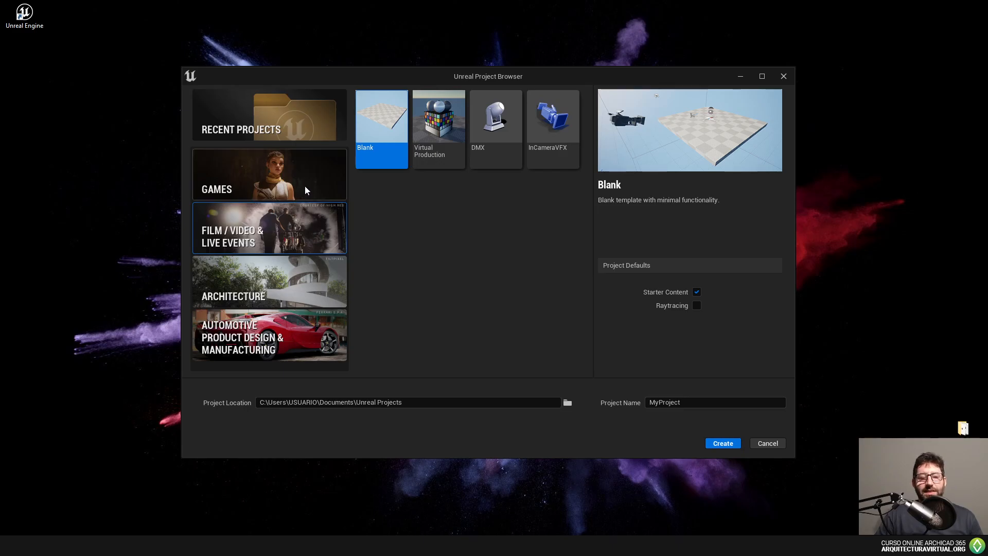
# - Examine the Games templates, including First Person, Vehicle, Handheld AR and Virtual Reality
pyautogui.click(271, 174)
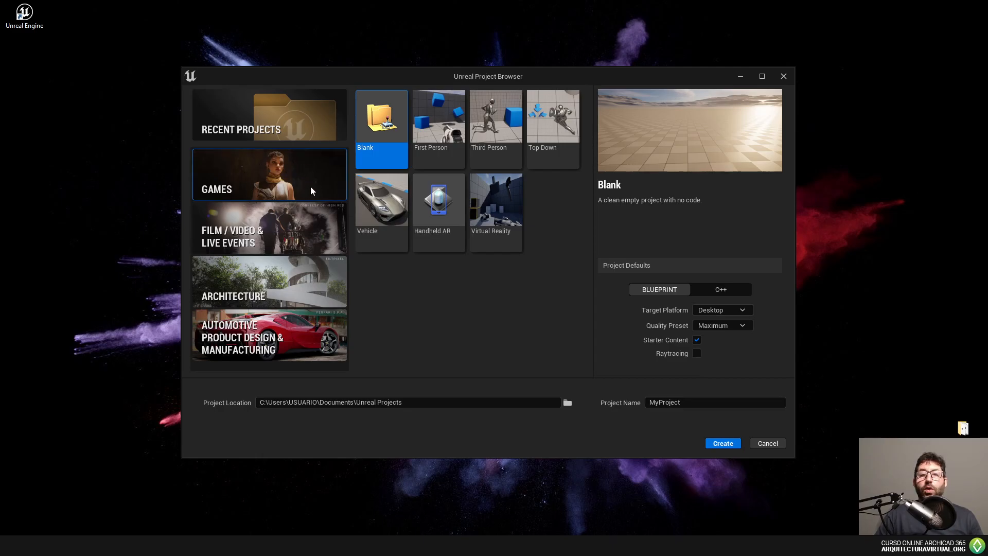
pyautogui.click(439, 140)
pyautogui.click(479, 132)
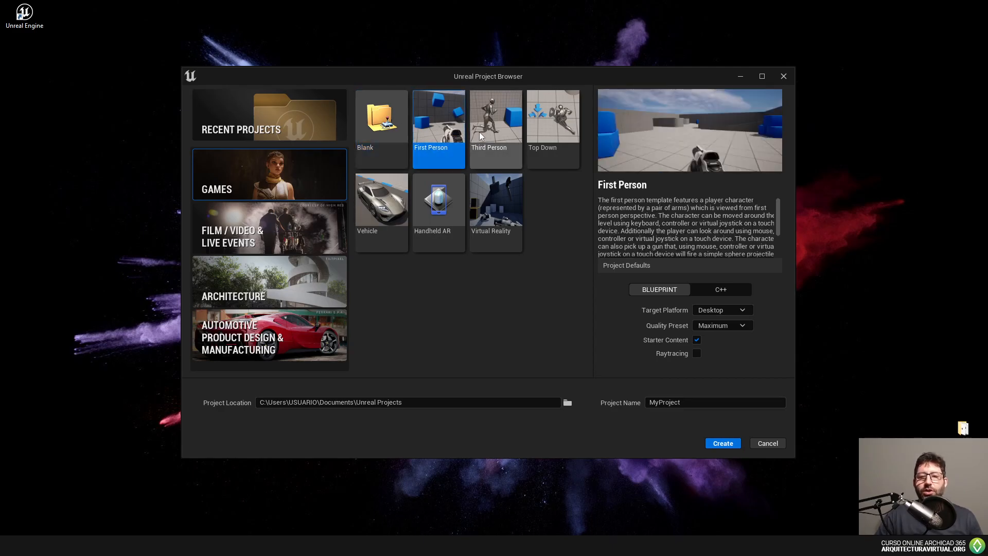
pyautogui.click(405, 207)
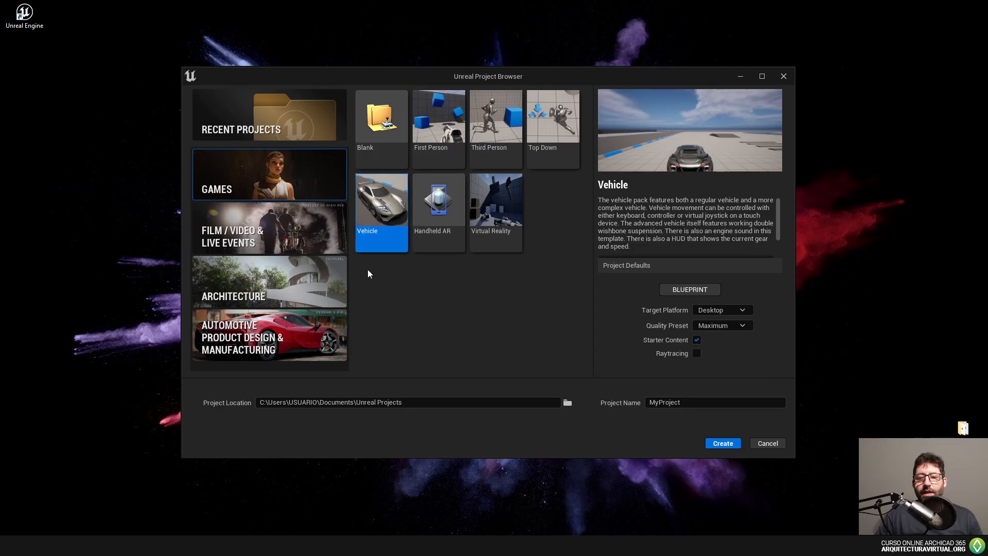
pyautogui.click(440, 212)
pyautogui.click(484, 208)
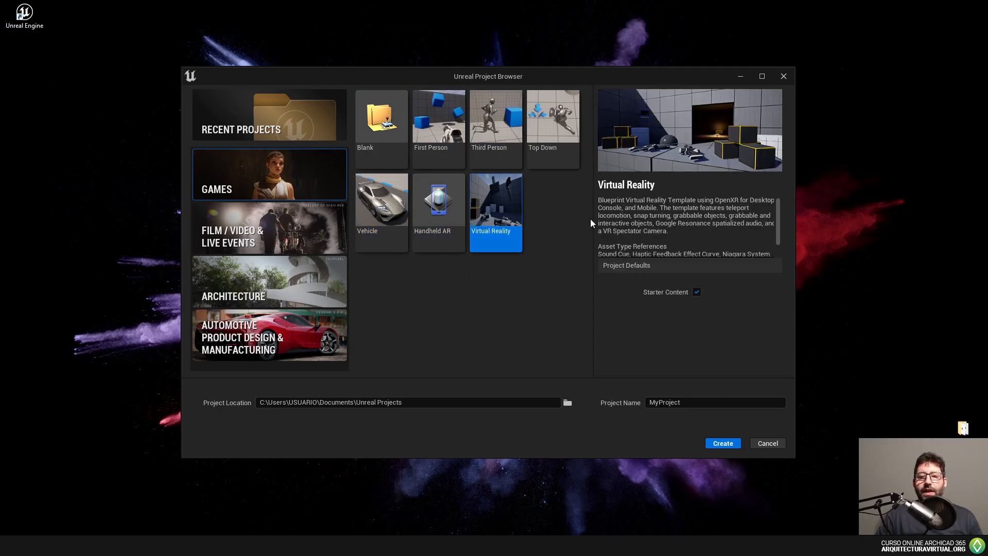
# - Compare the templates offered by the Film / Video & Live Events, Automotive, Architecture and Games categories
pyautogui.click(243, 221)
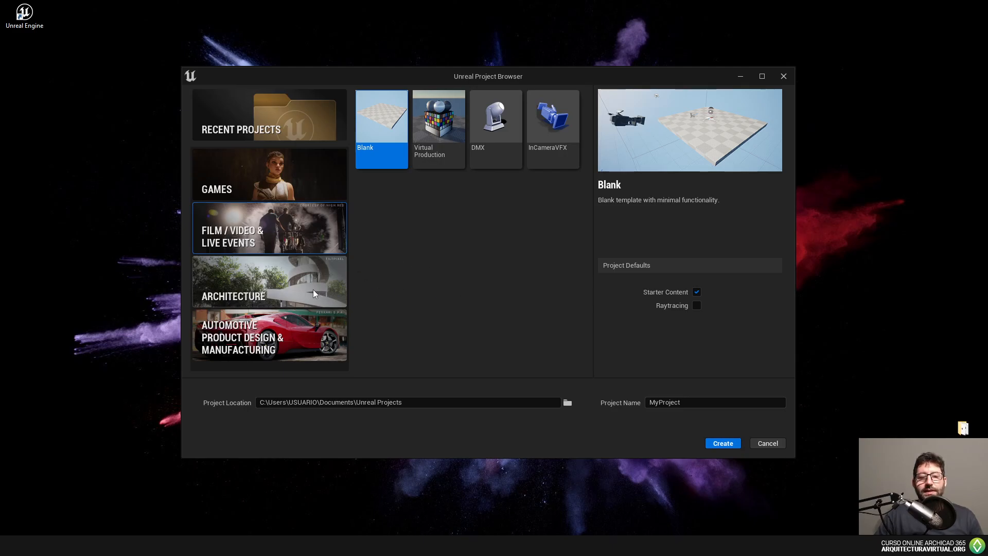
pyautogui.click(308, 341)
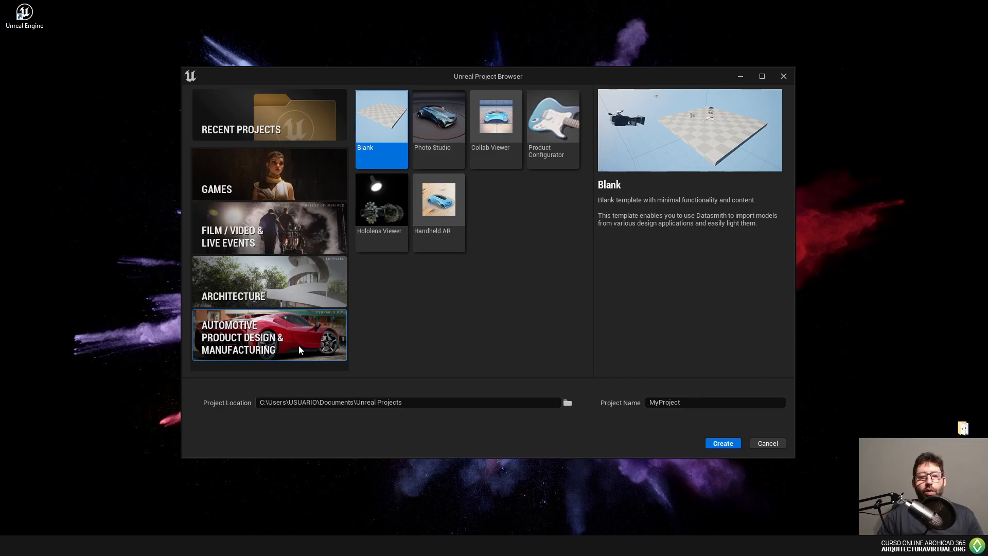
pyautogui.click(285, 291)
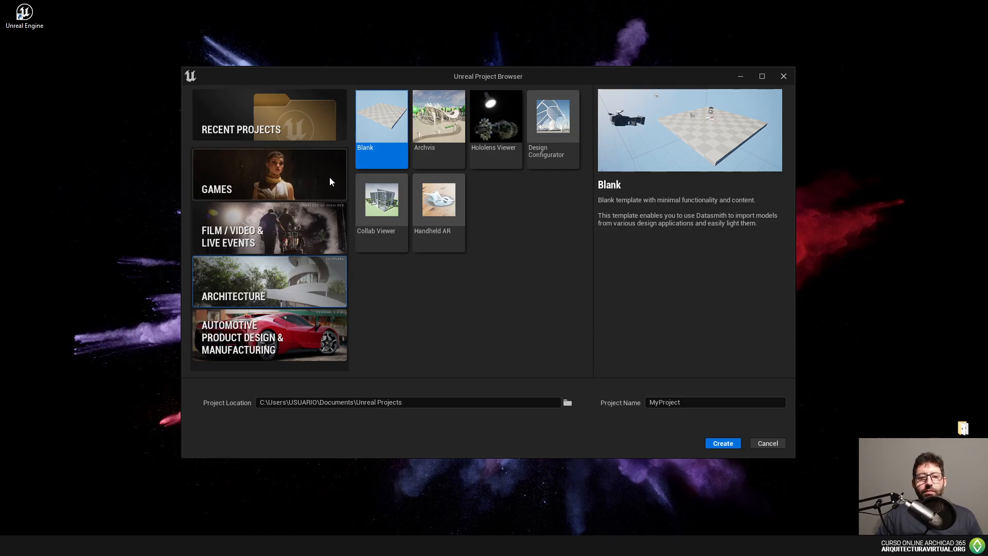
pyautogui.click(320, 190)
pyautogui.click(318, 230)
pyautogui.click(306, 280)
pyautogui.click(293, 320)
pyautogui.click(302, 280)
pyautogui.click(306, 235)
pyautogui.click(316, 194)
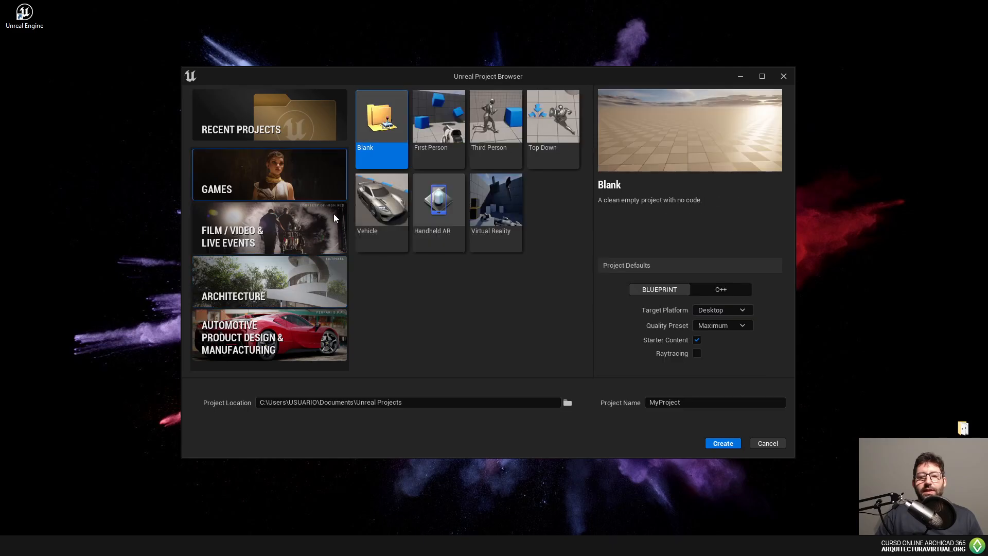
# - Examine the Handheld AR and First Person templates in Games, checking the Architecture category in between
pyautogui.click(428, 196)
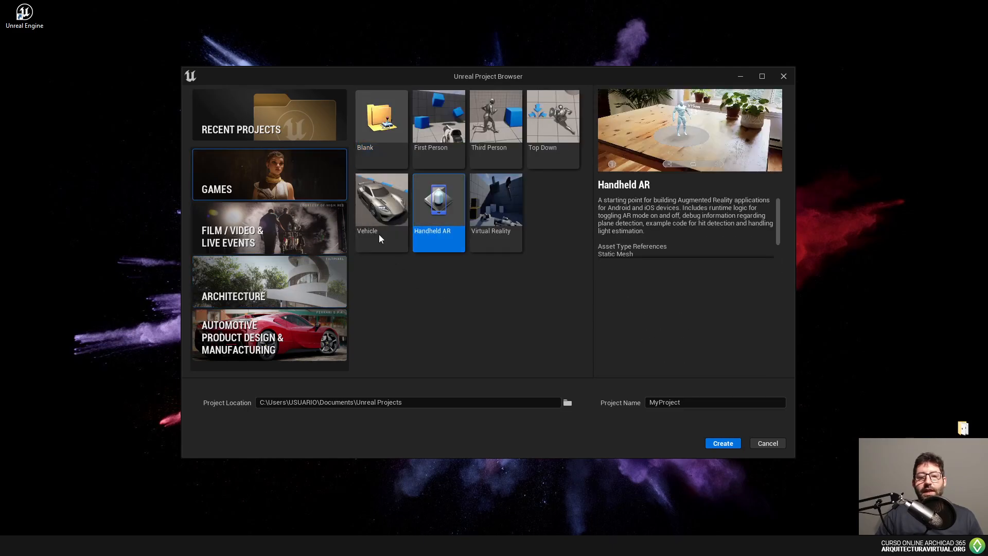
pyautogui.click(295, 289)
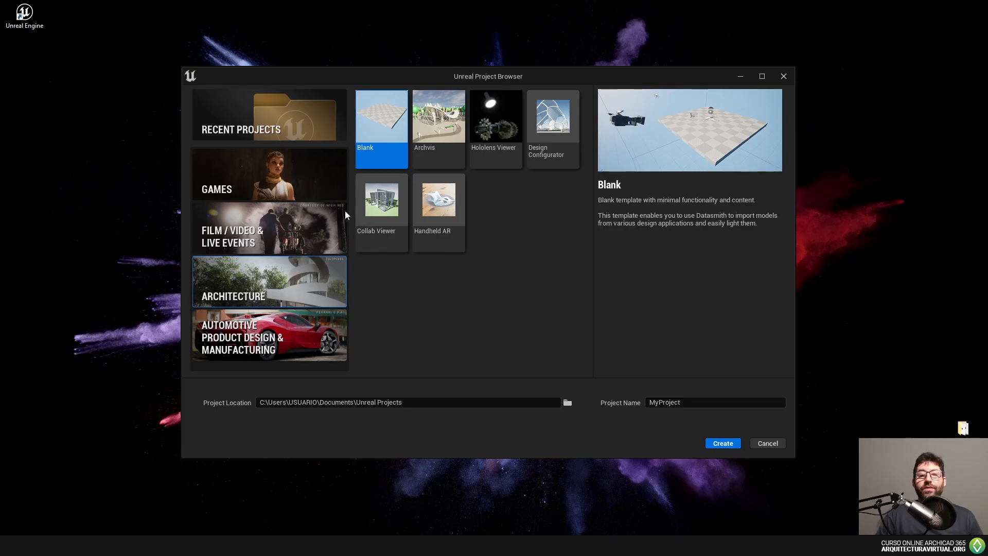
pyautogui.click(308, 193)
pyautogui.click(433, 202)
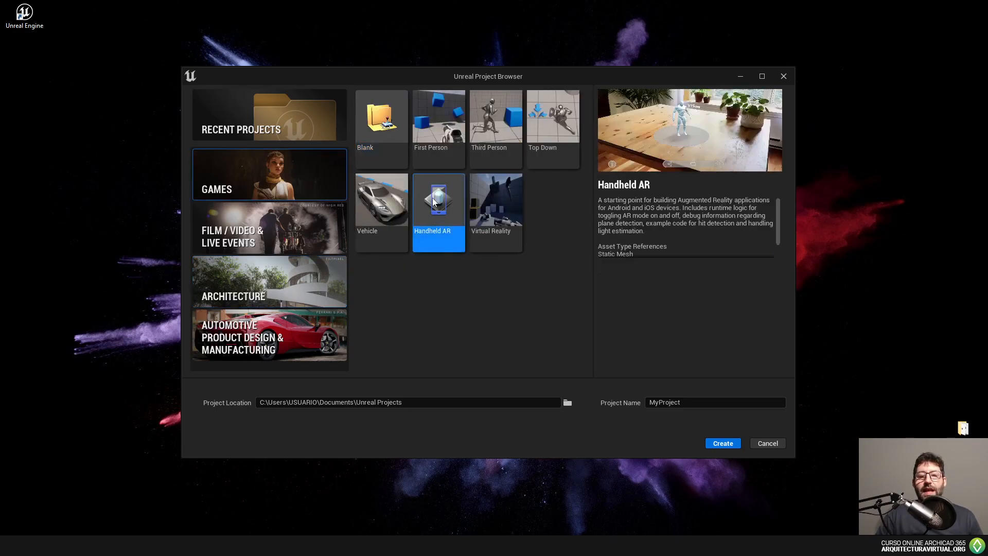
pyautogui.click(445, 149)
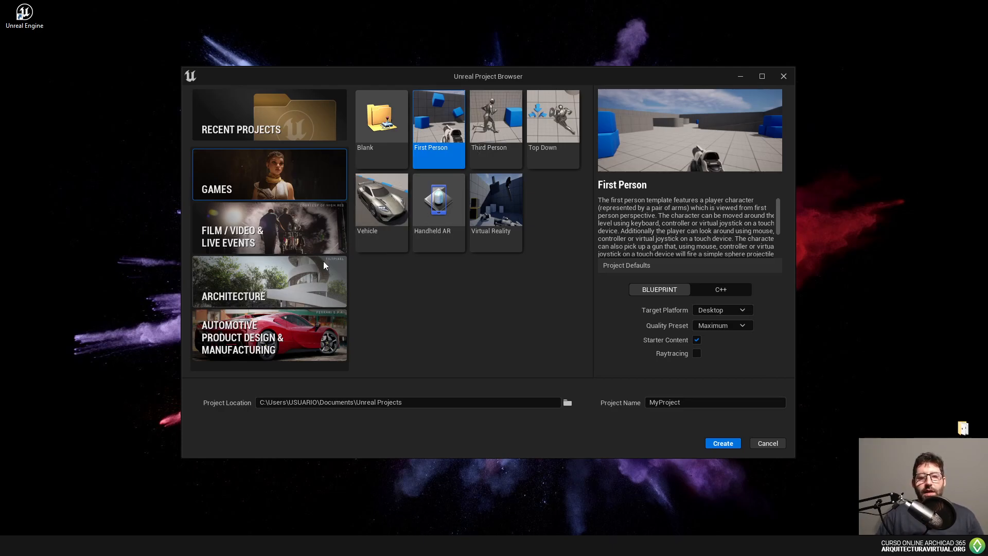
# - Review every template category again, from Games to Automotive Product Design & Manufacturing, and go back to Film / Video & Live Events
pyautogui.click(317, 249)
pyautogui.click(317, 191)
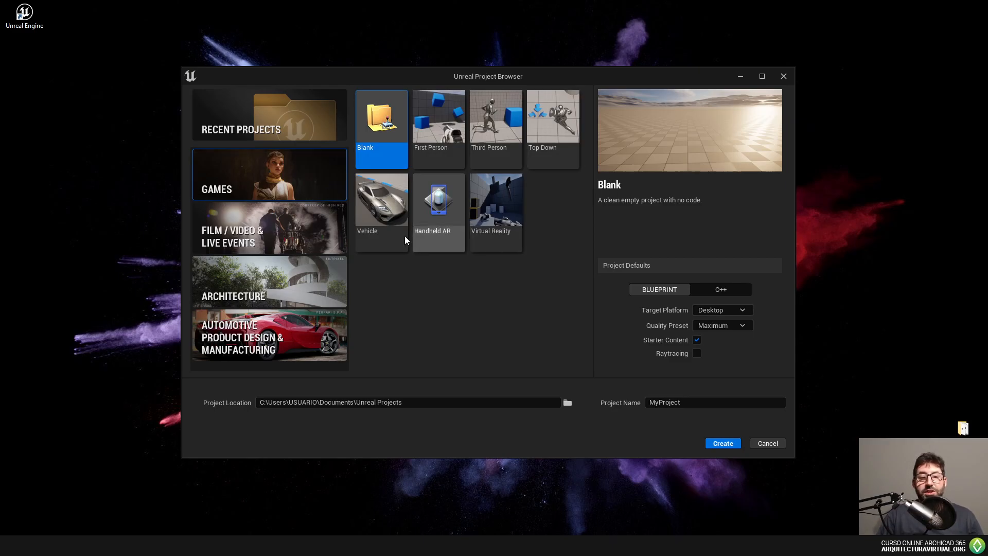
pyautogui.click(303, 242)
pyautogui.click(301, 288)
pyautogui.click(296, 350)
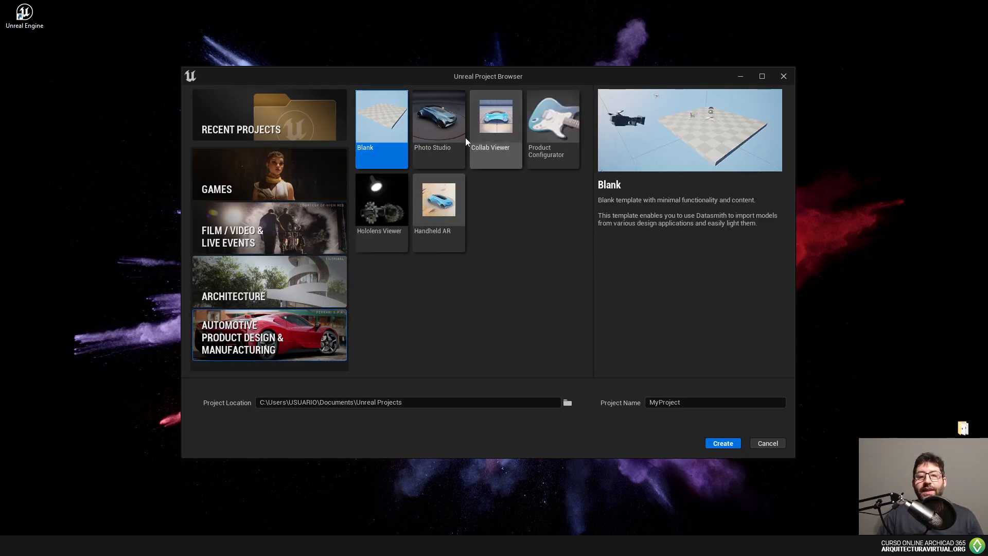
pyautogui.click(300, 221)
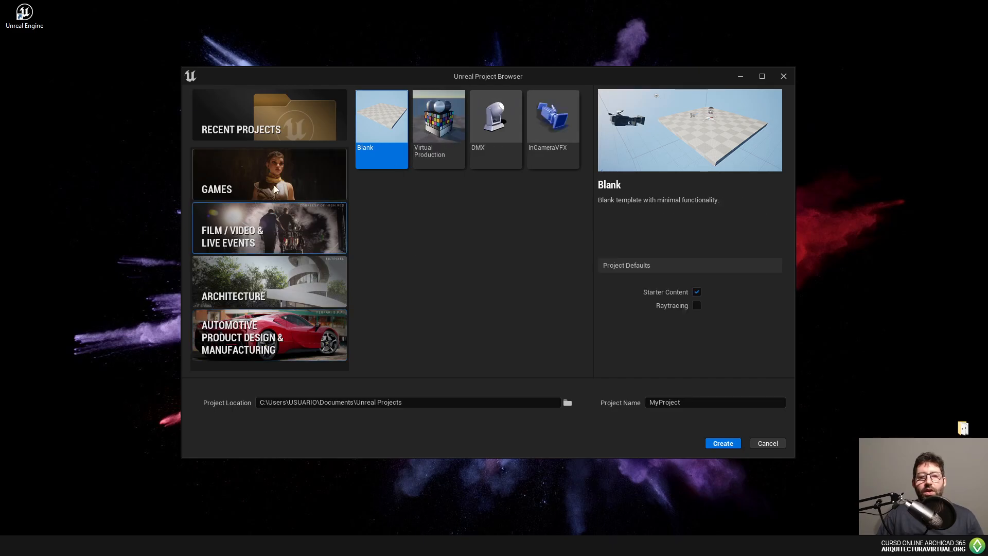
# - Choose the Blank template in the Architecture category and name the project YouTube
pyautogui.click(265, 278)
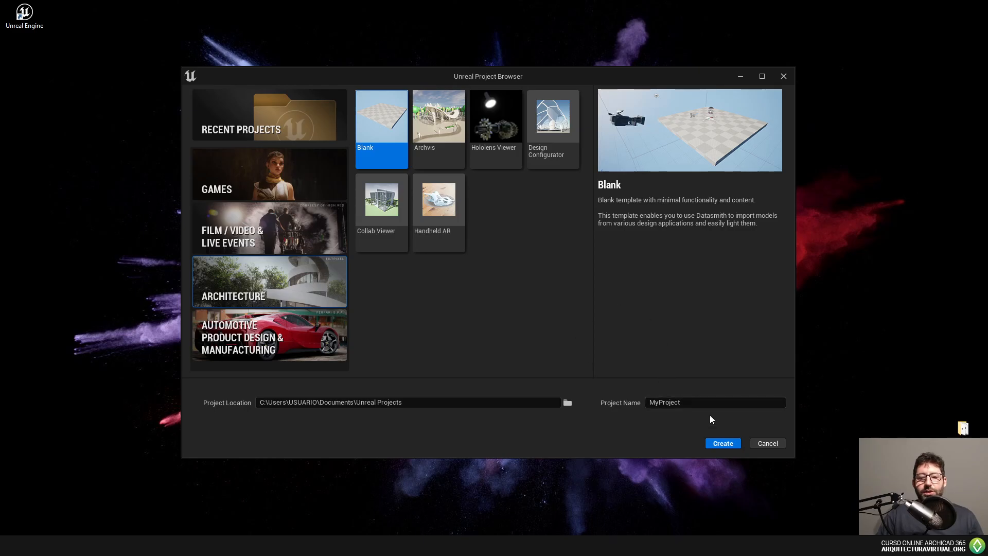
pyautogui.click(721, 403)
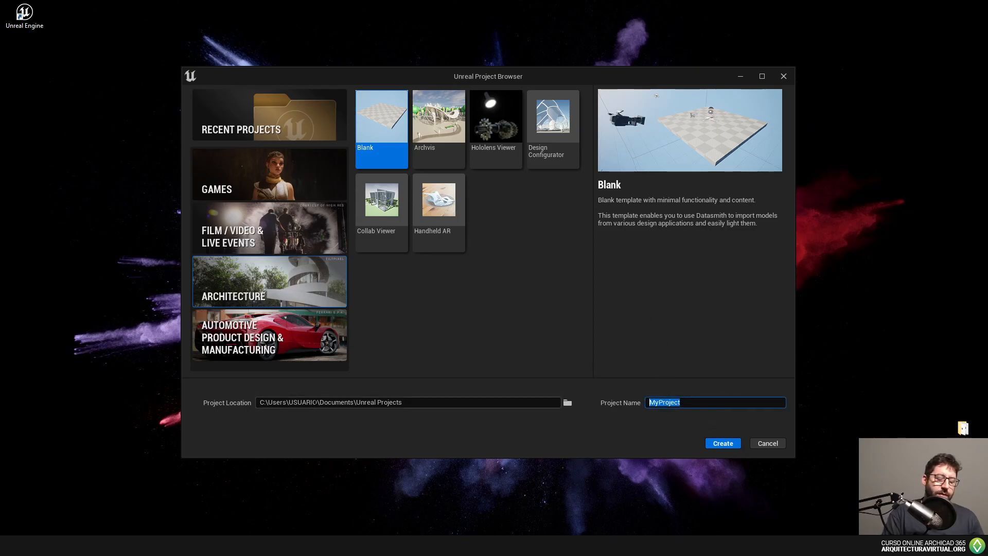
pyautogui.write('YouTube')
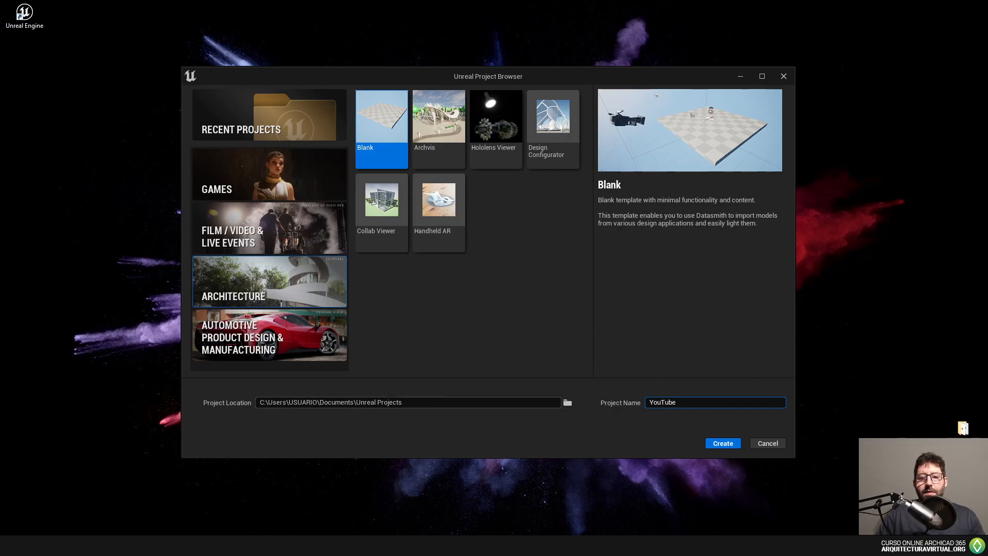
# - Set the project location to the Escritorio folder and create the YouTube project
pyautogui.click(257, 405)
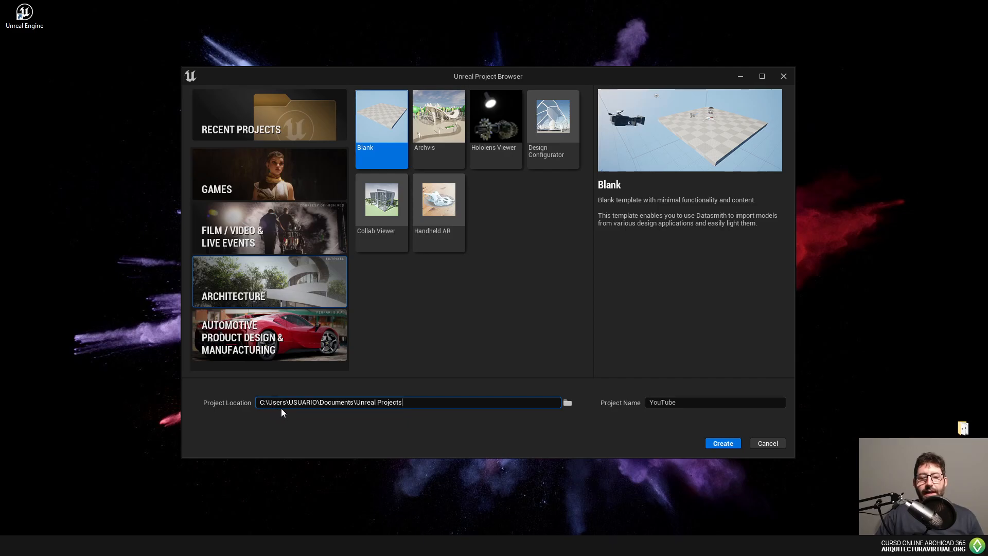
pyautogui.click(569, 403)
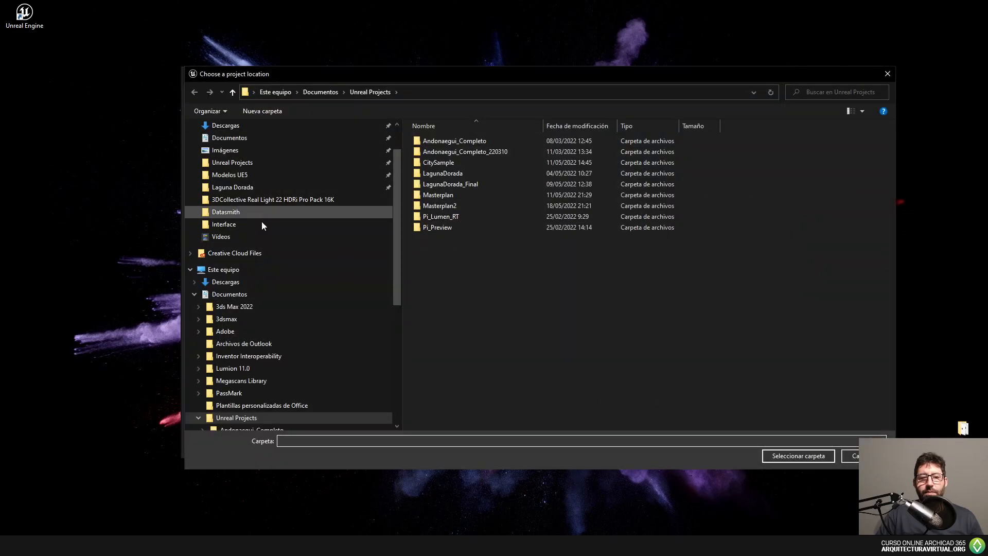
pyautogui.click(194, 296)
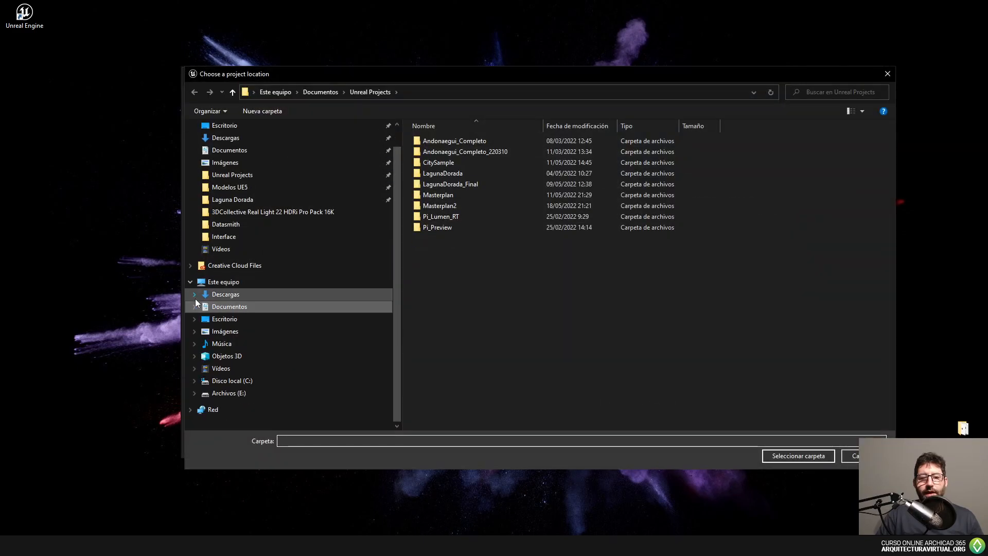
pyautogui.click(247, 319)
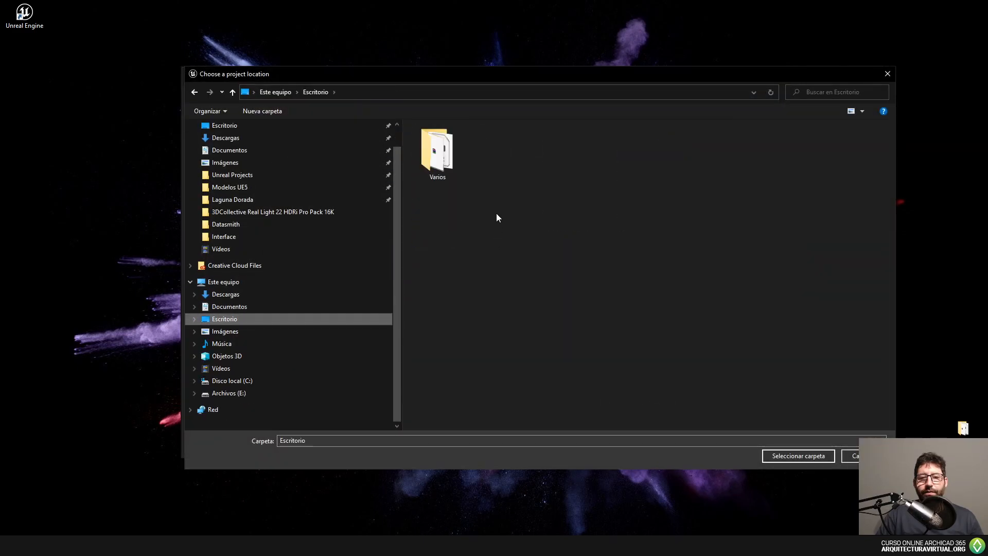
pyautogui.click(799, 457)
pyautogui.click(724, 445)
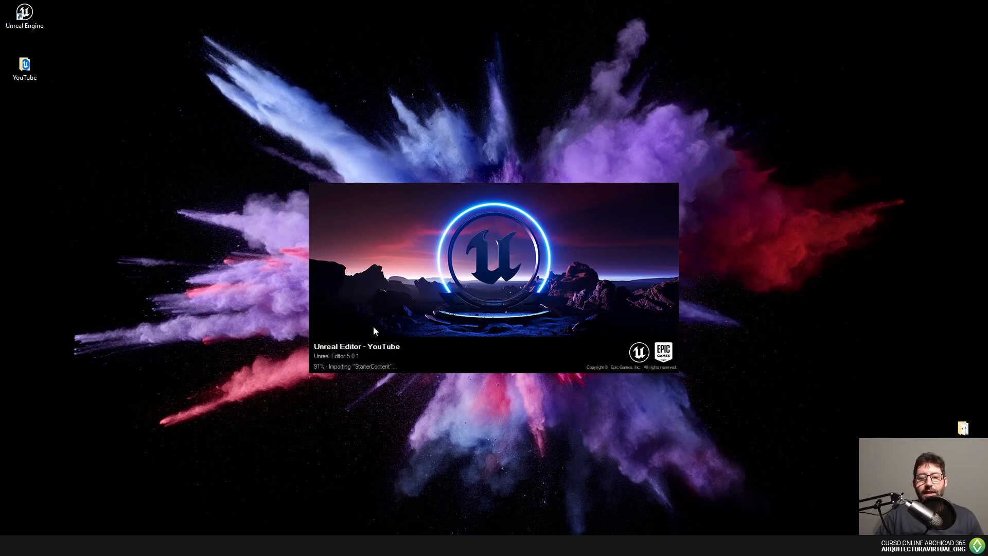
# - Locate and select the new YouTube project folder on the desktop
pyautogui.click(24, 67)
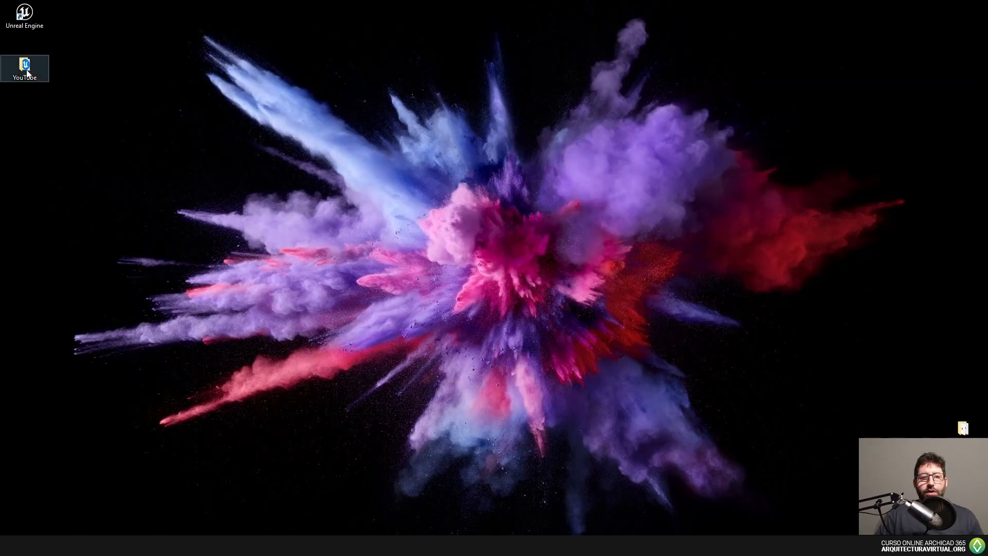
pyautogui.rightClick(26, 70)
pyautogui.click(126, 45)
pyautogui.click(31, 65)
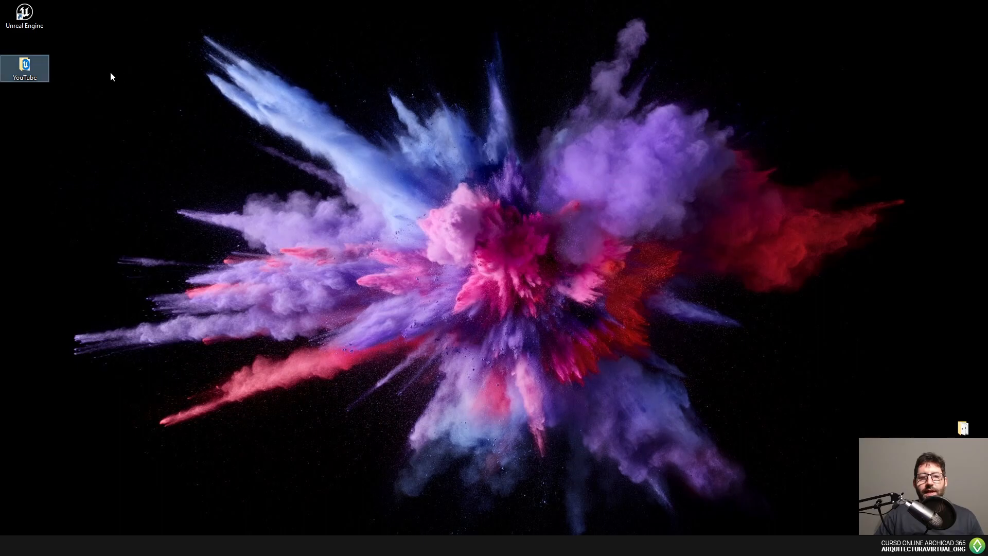
# - Open the YouTube project folder and check the folder's size in its properties
pyautogui.doubleClick(25, 66)
pyautogui.moveTo(425, 82); pyautogui.dragTo(434, 58)
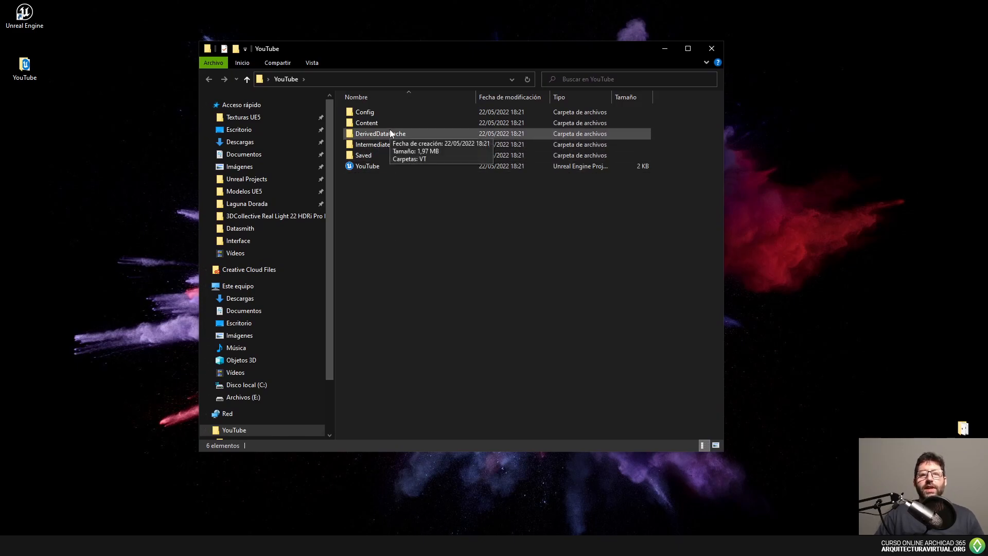
pyautogui.rightClick(25, 68)
pyautogui.click(85, 327)
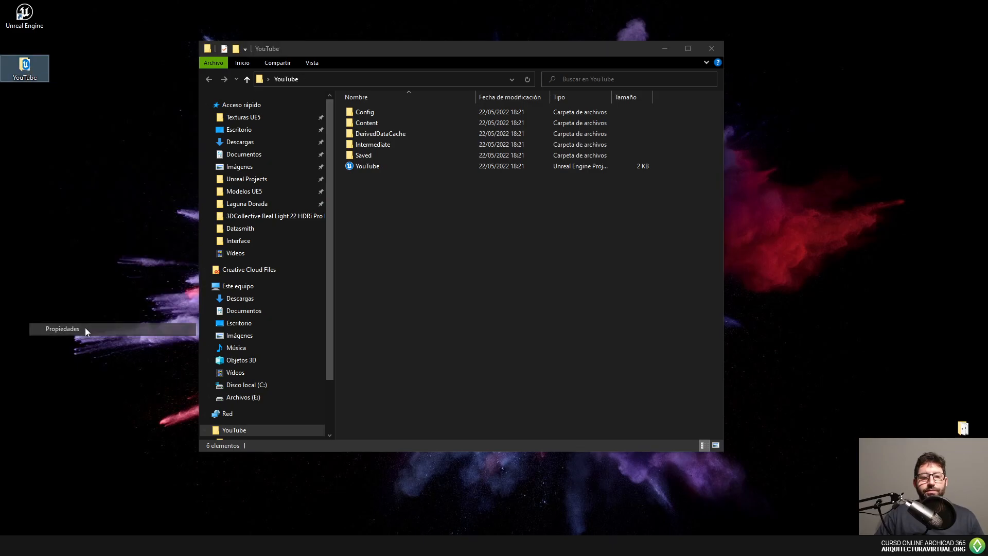
pyautogui.moveTo(109, 164); pyautogui.dragTo(91, 164)
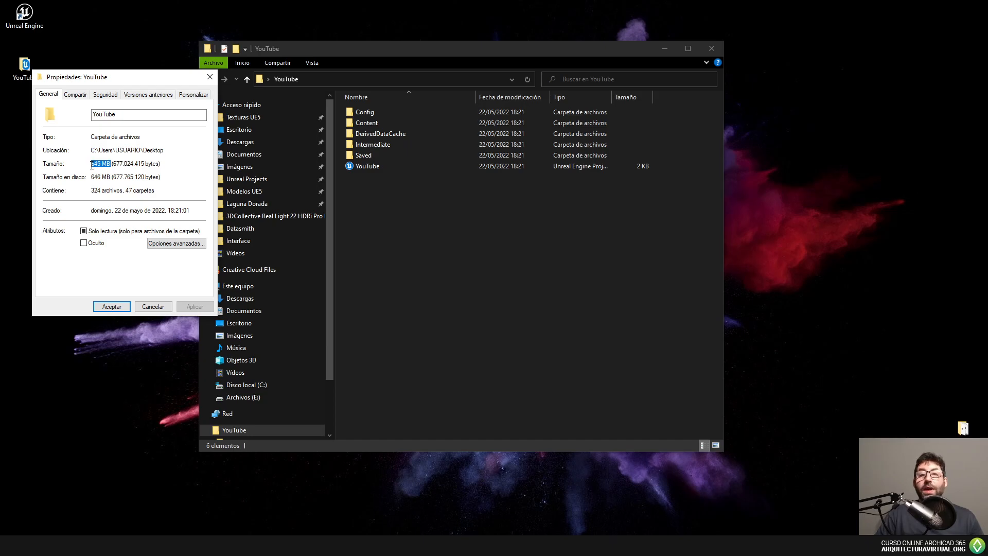
pyautogui.click(159, 306)
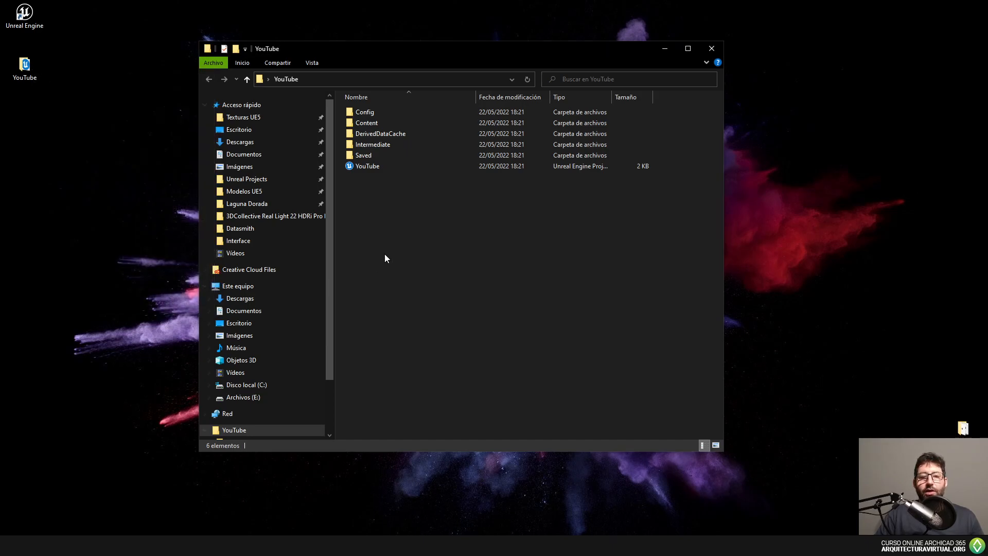
# - Look inside the Content folder, return to the YouTube folder and review its Saved and Content folders and the project file
pyautogui.doubleClick(386, 124)
pyautogui.moveTo(391, 207); pyautogui.dragTo(334, 97)
pyautogui.click(284, 79)
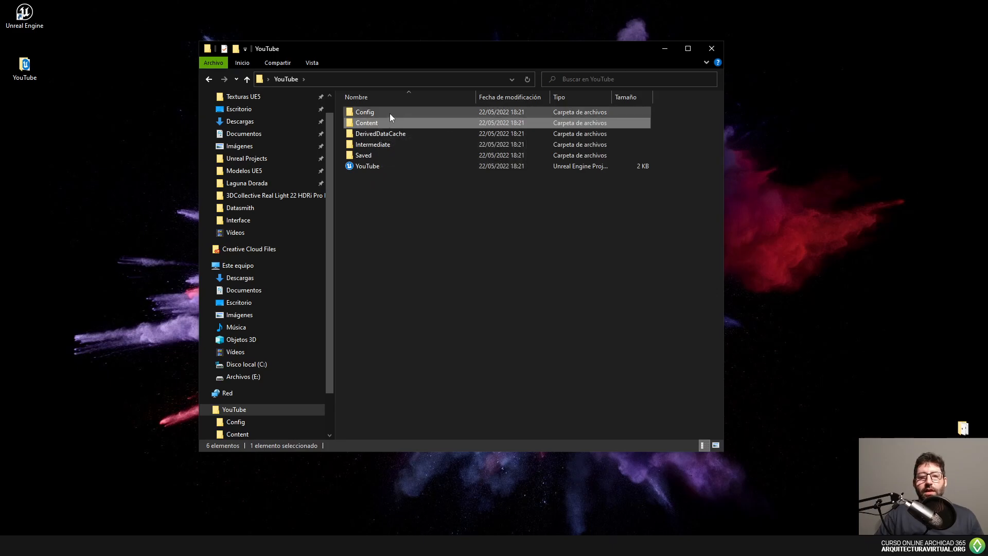
pyautogui.click(377, 154)
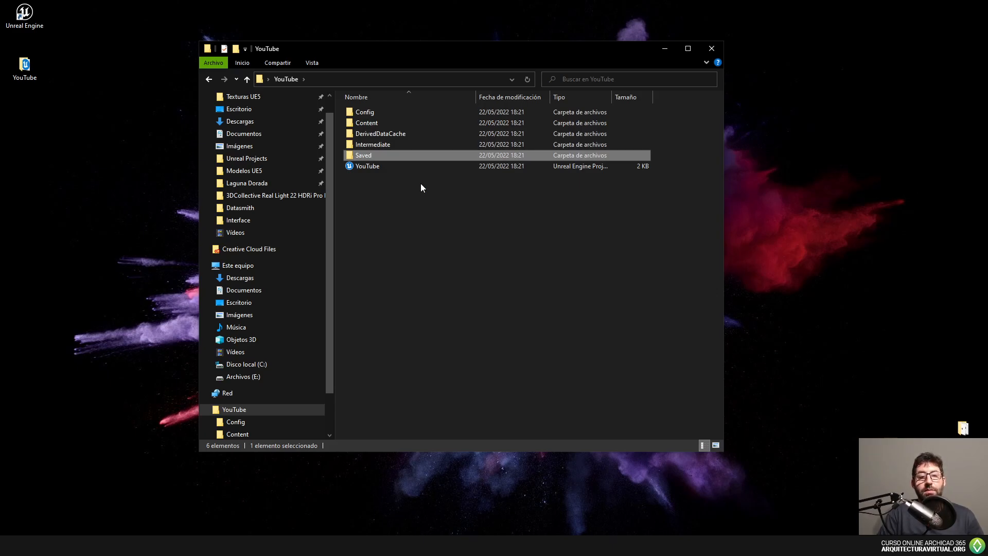
pyautogui.click(410, 196)
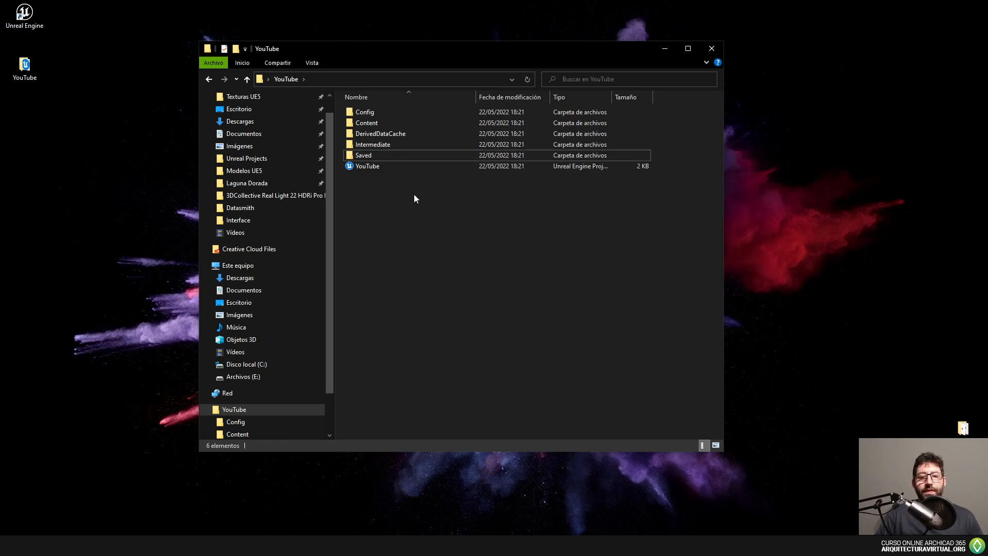
pyautogui.click(386, 122)
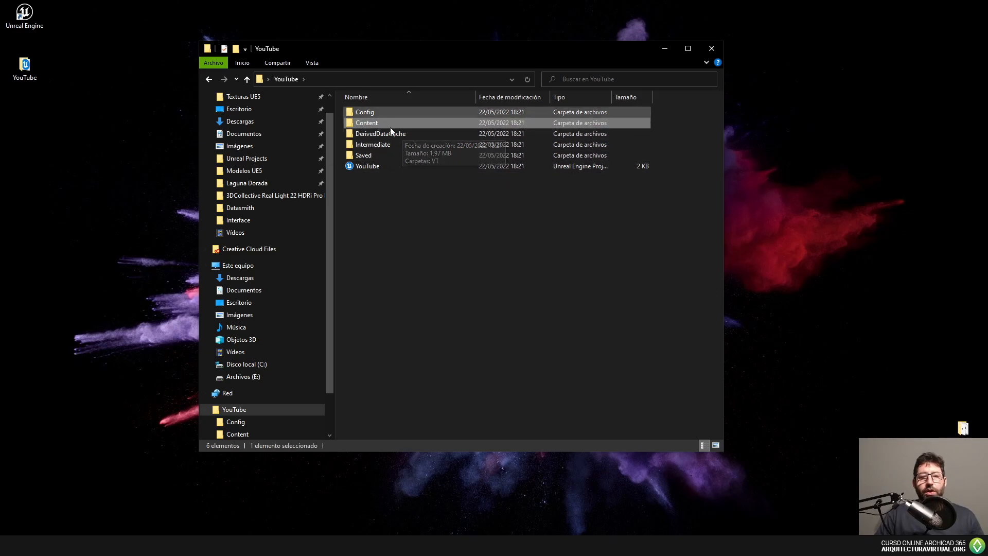
pyautogui.click(378, 166)
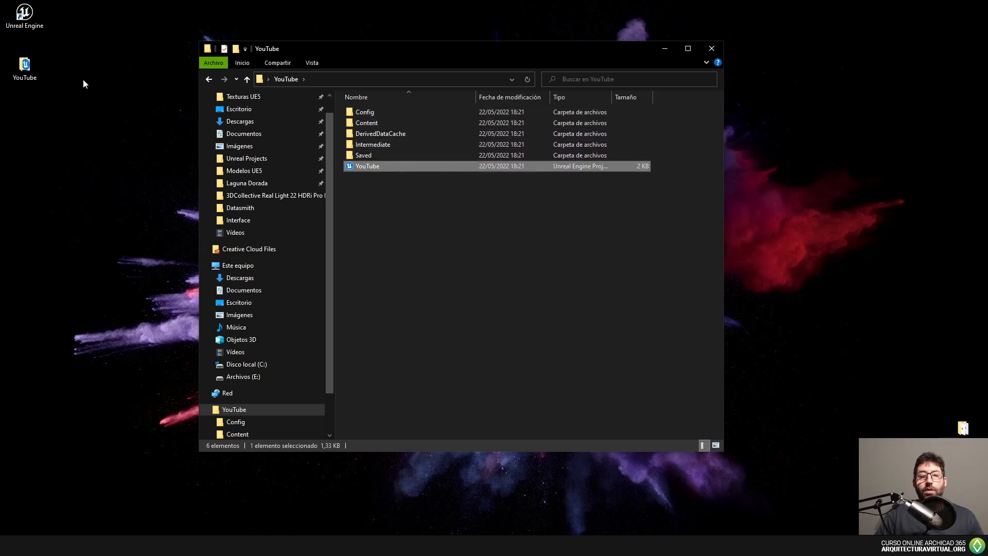
# - Open the YouTube project file in Unreal Engine and accept the offered project file update
pyautogui.click(24, 67)
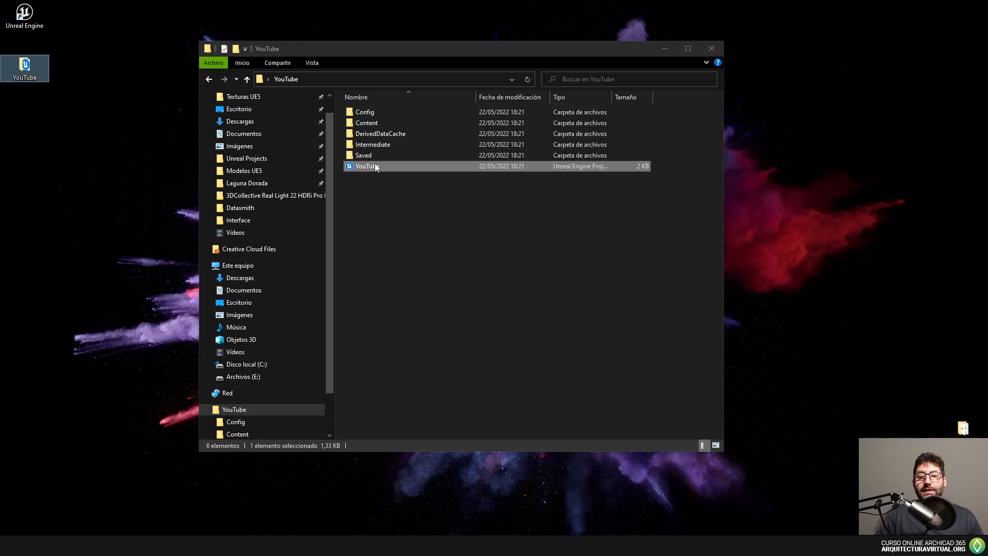
pyautogui.click(357, 166)
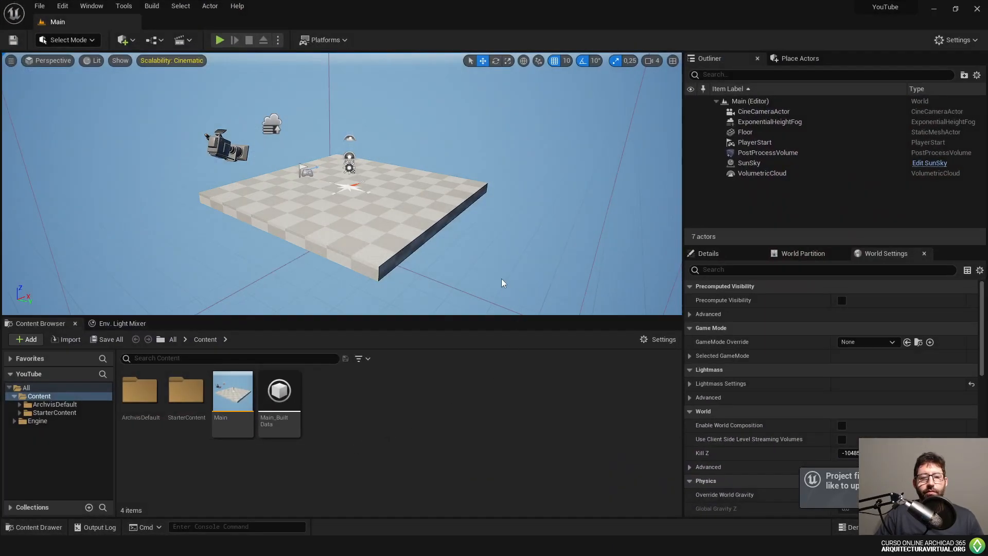
pyautogui.moveTo(428, 227); pyautogui.dragTo(457, 194, button='right')
pyautogui.click(914, 498)
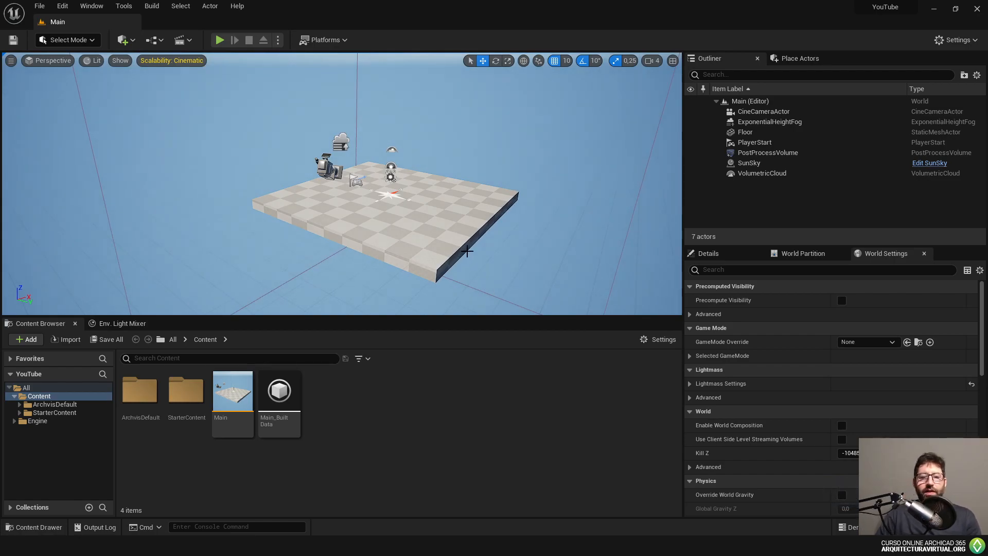
# - Collapse all docked panels to enlarge the viewport and look around the checkered floor scene
pyautogui.press('F10')
pyautogui.moveTo(529, 279); pyautogui.dragTo(556, 281, button='right')
pyautogui.scroll(3, 532, 279)
pyautogui.moveTo(521, 283)
pyautogui.mouseDown(button='right')
pyautogui.moveTo(496, 270)
pyautogui.moveTo(588, 275)
pyautogui.moveTo(531, 278)
pyautogui.moveTo(523, 291)
pyautogui.mouseUp(button='right')
pyautogui.scroll(-3, 533, 282)
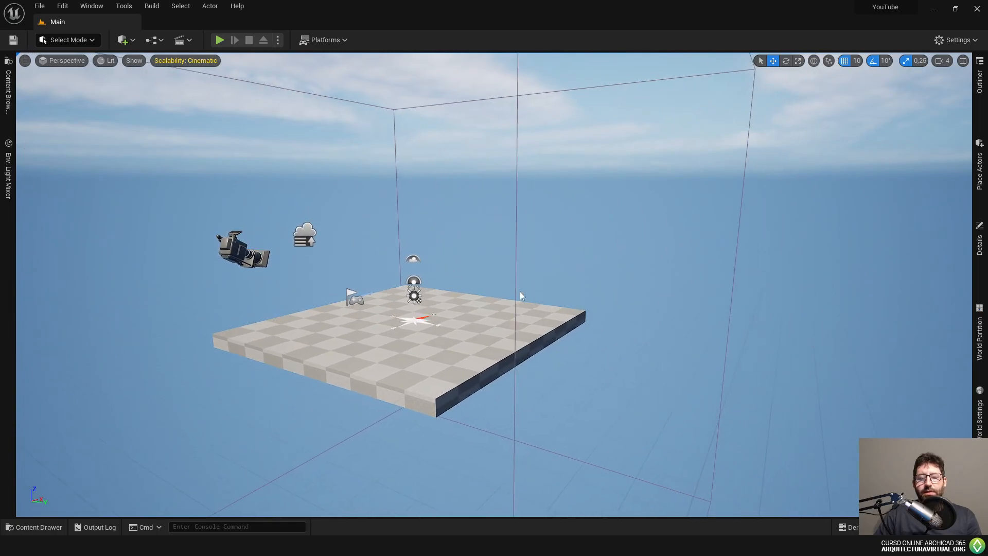
pyautogui.moveTo(430, 261); pyautogui.dragTo(443, 278, button='right')
pyautogui.moveTo(460, 327); pyautogui.dragTo(483, 317, button='right')
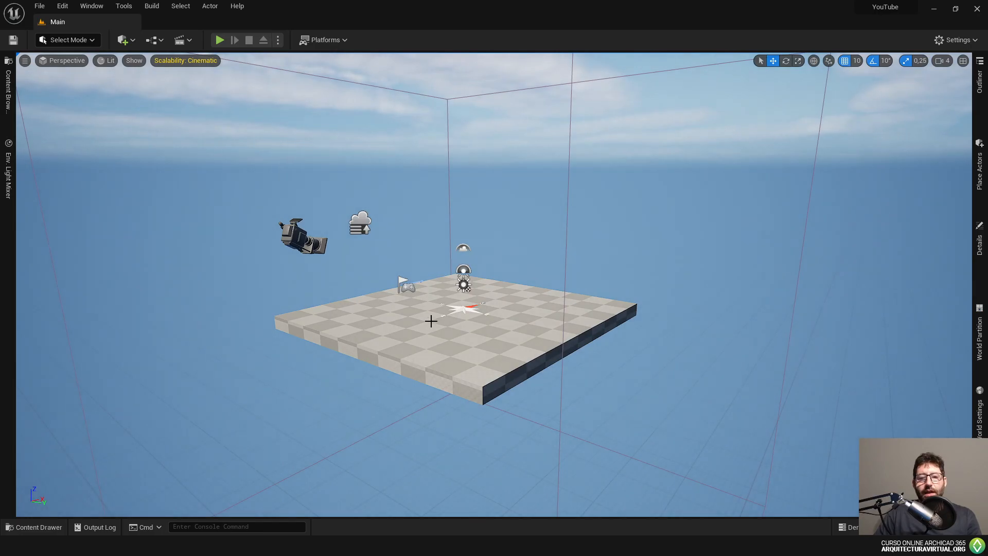
# - Frame the floor in the viewport and select the camera, sun and sky, and player start in turn
pyautogui.click(448, 309)
pyautogui.press('f')
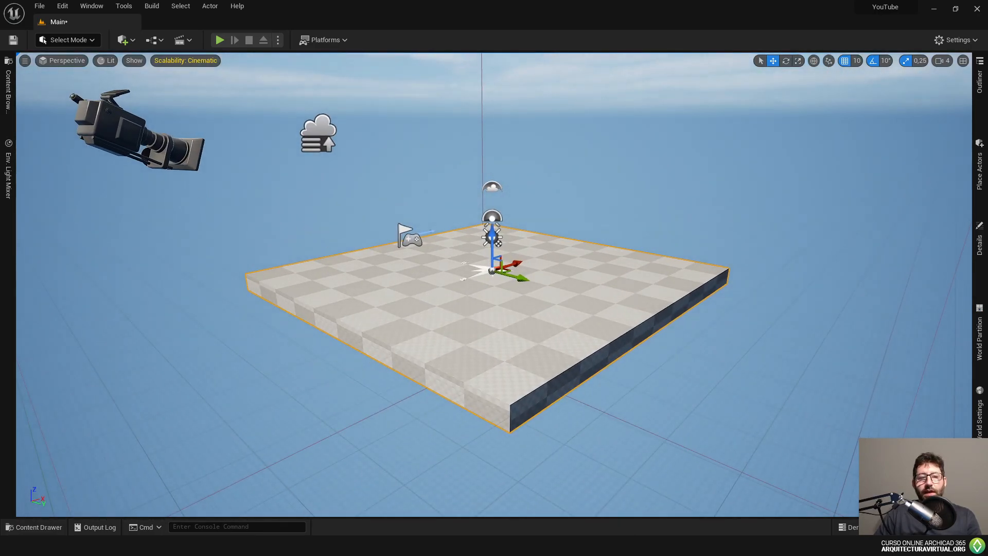
pyautogui.click(136, 131)
pyautogui.click(486, 225)
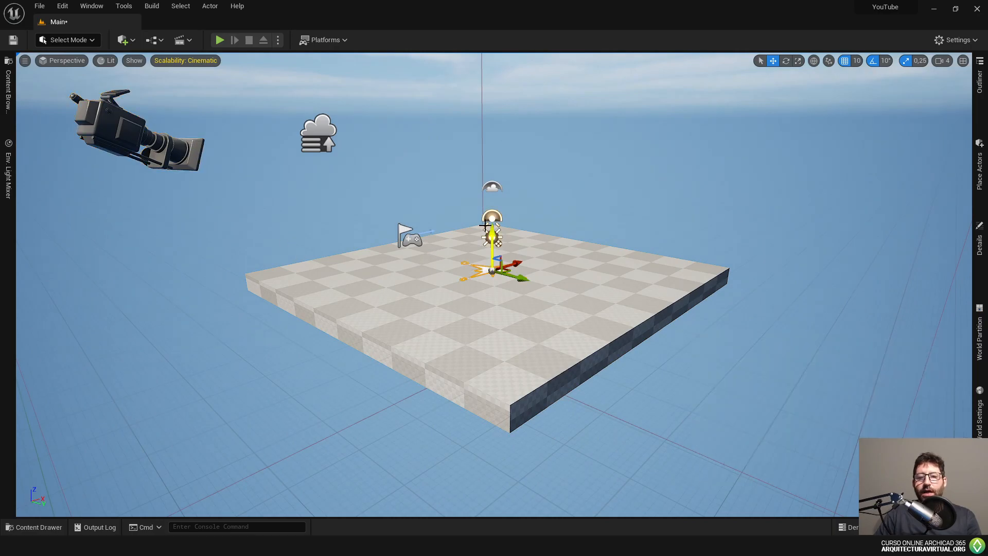
pyautogui.click(493, 189)
pyautogui.click(412, 240)
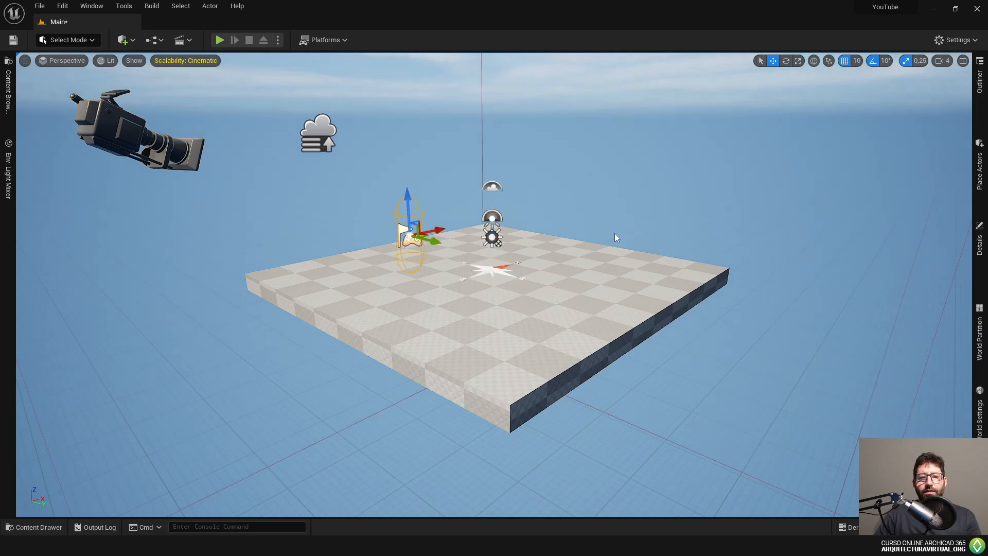
# - Restore the docked panels, close the Env. Light Mixer and enlarge the viewport in both directions
pyautogui.press('F10')
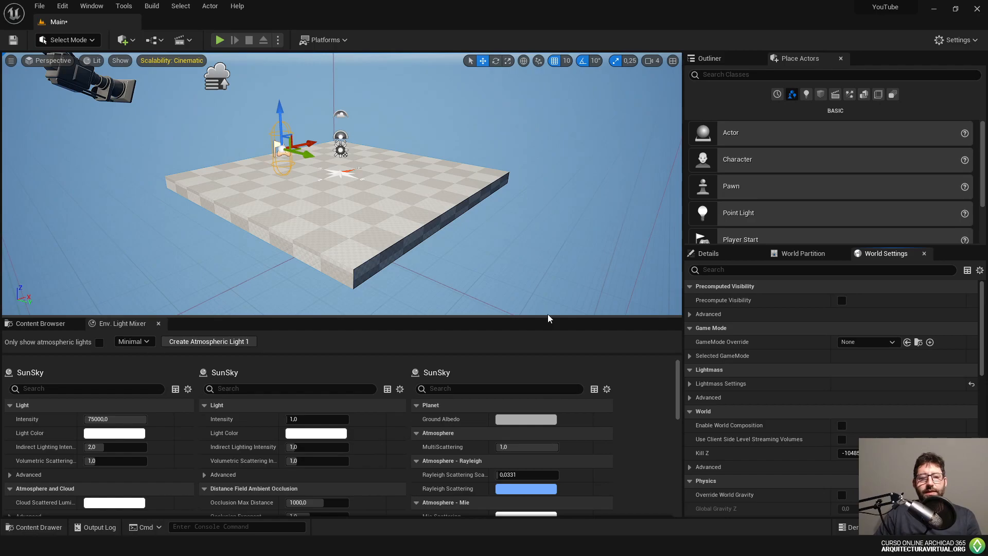
pyautogui.click(158, 324)
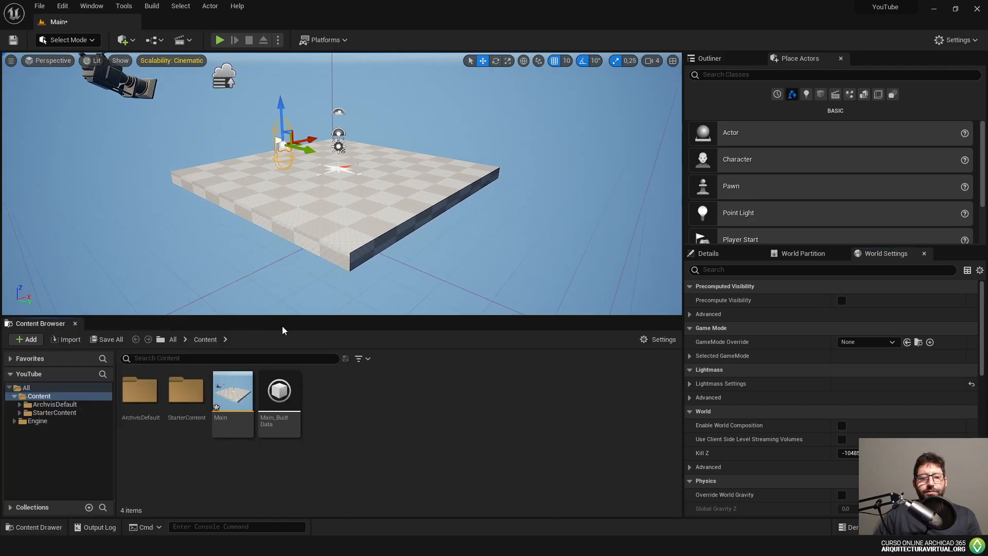
pyautogui.moveTo(372, 323); pyautogui.dragTo(379, 362)
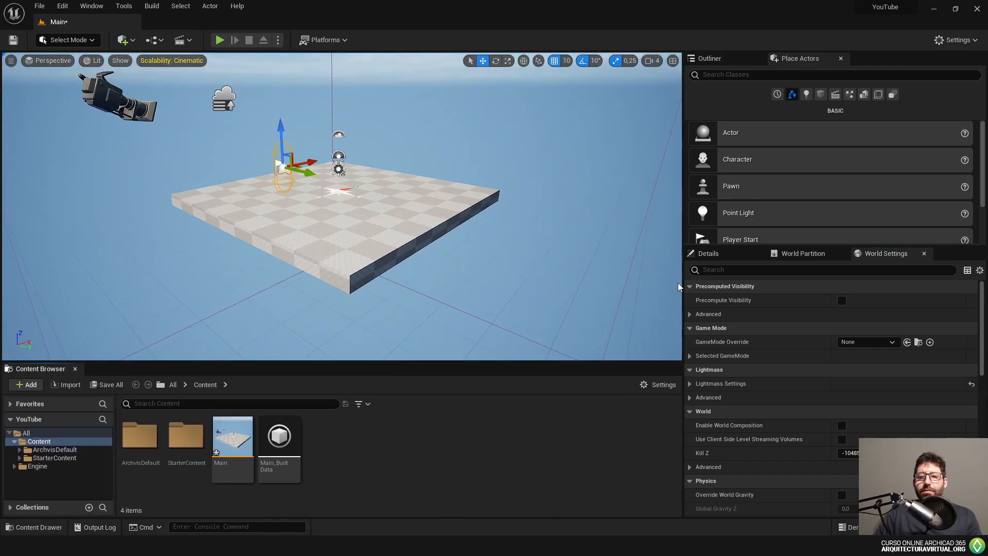
pyautogui.moveTo(682, 282); pyautogui.dragTo(765, 282)
# - Show the Outliner, place its tab after Place Actors and slightly reduce the Content Browser's height
pyautogui.click(811, 62)
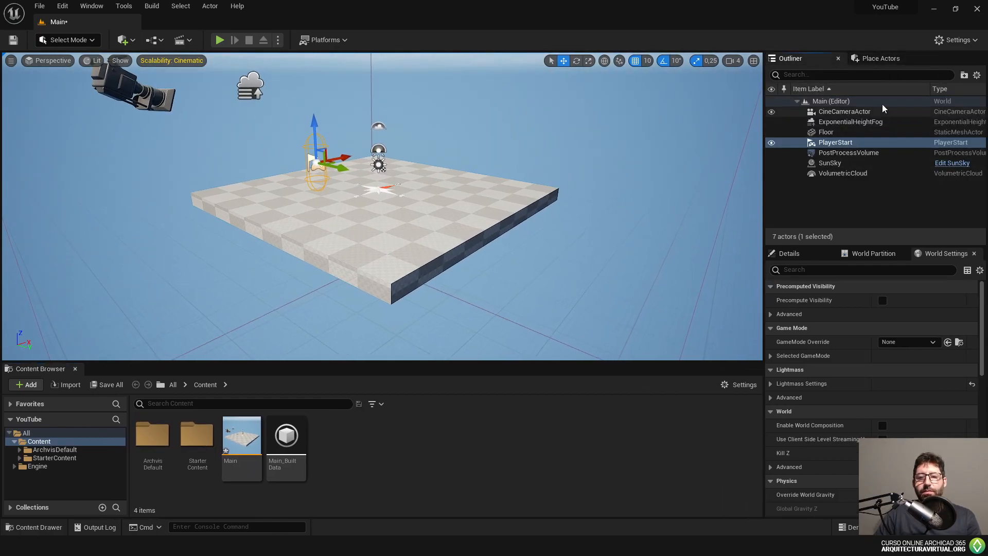
pyautogui.moveTo(816, 55); pyautogui.dragTo(861, 63)
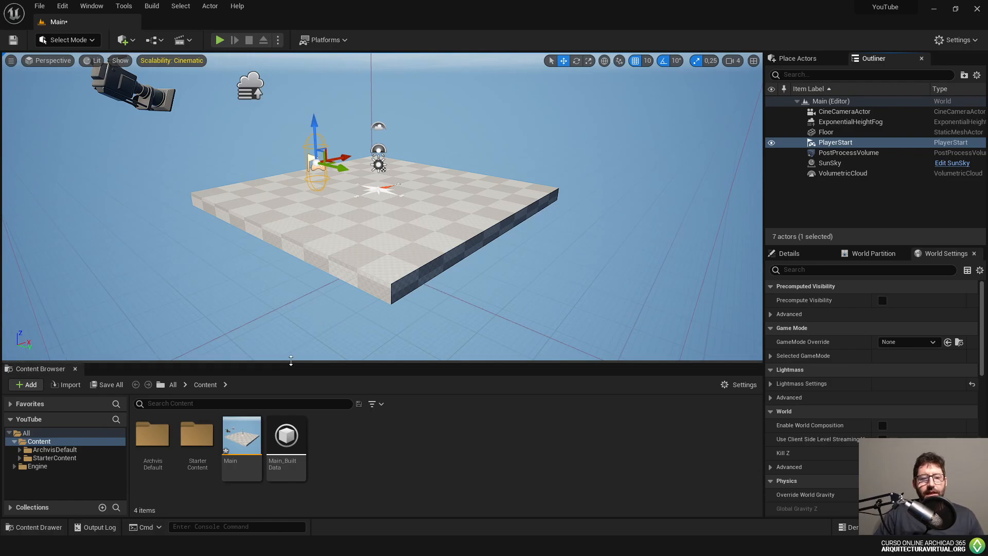
pyautogui.moveTo(291, 364); pyautogui.dragTo(292, 366)
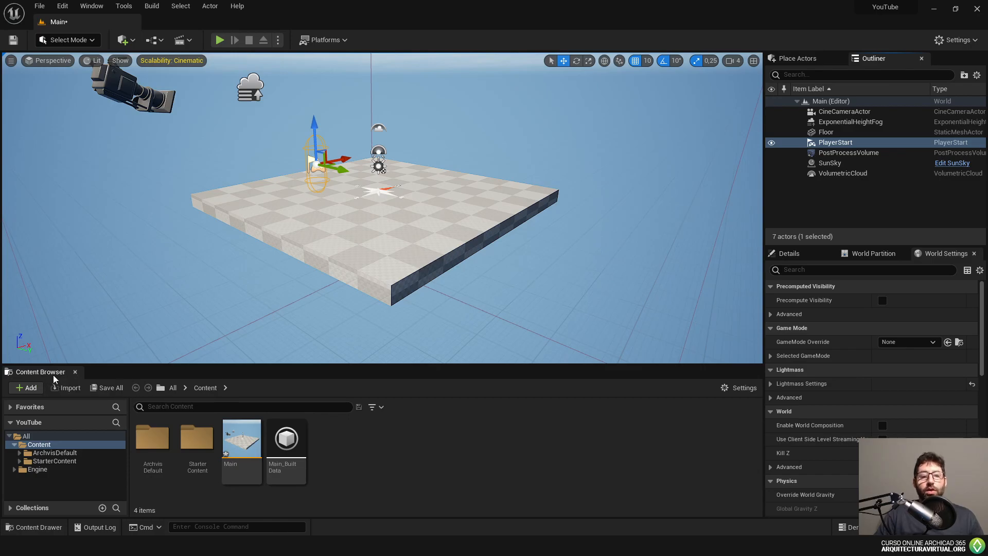
# - Collapse the Content folder in the Content Browser and compare the contents of All, Content and Engine
pyautogui.click(14, 444)
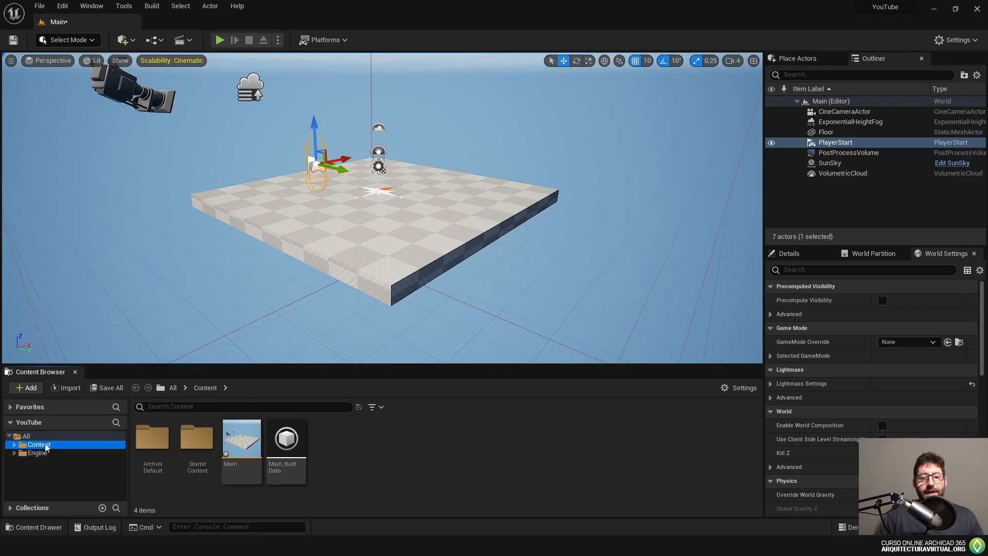
pyautogui.click(30, 436)
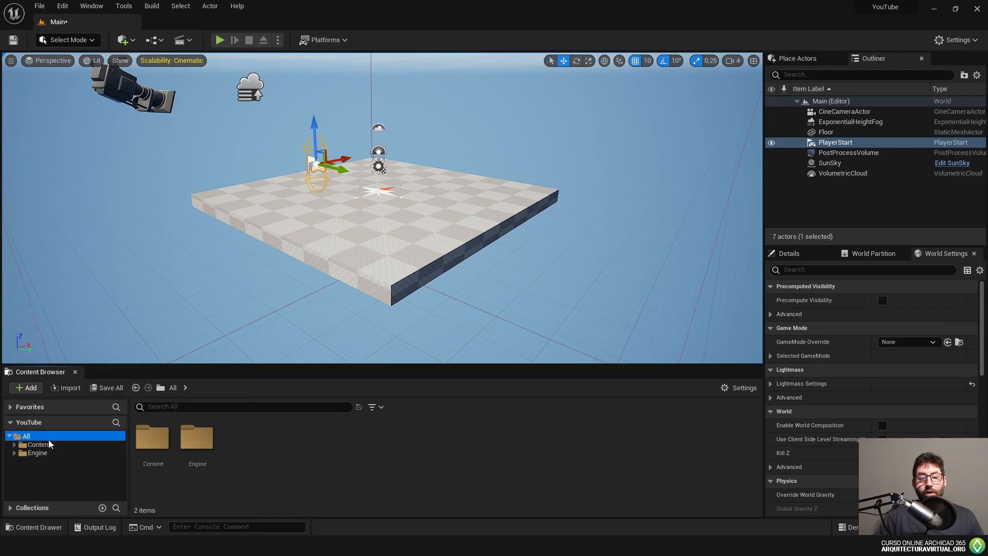
pyautogui.click(44, 444)
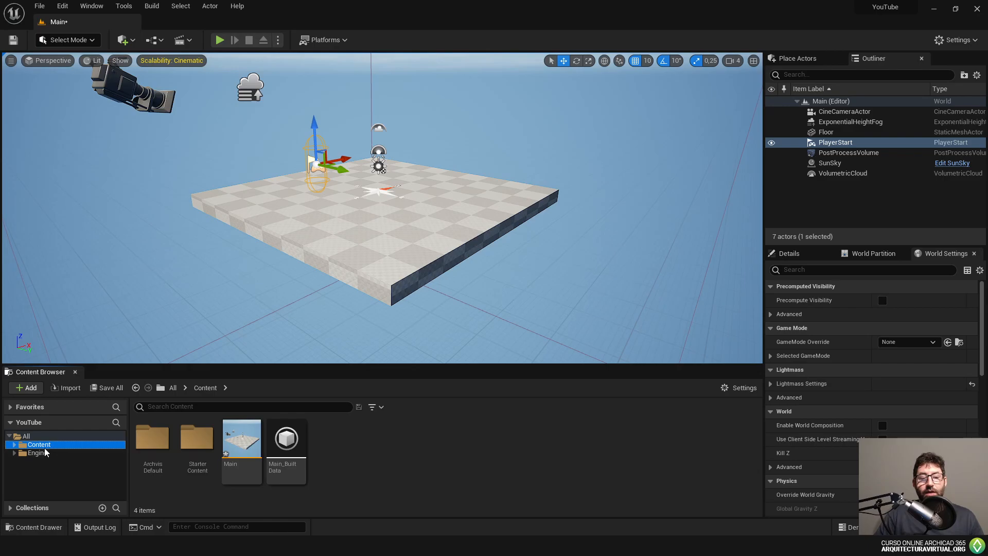
pyautogui.click(41, 452)
# - Go back to the Content folder and turn off Show Engine Content in the Content Browser
pyautogui.click(45, 445)
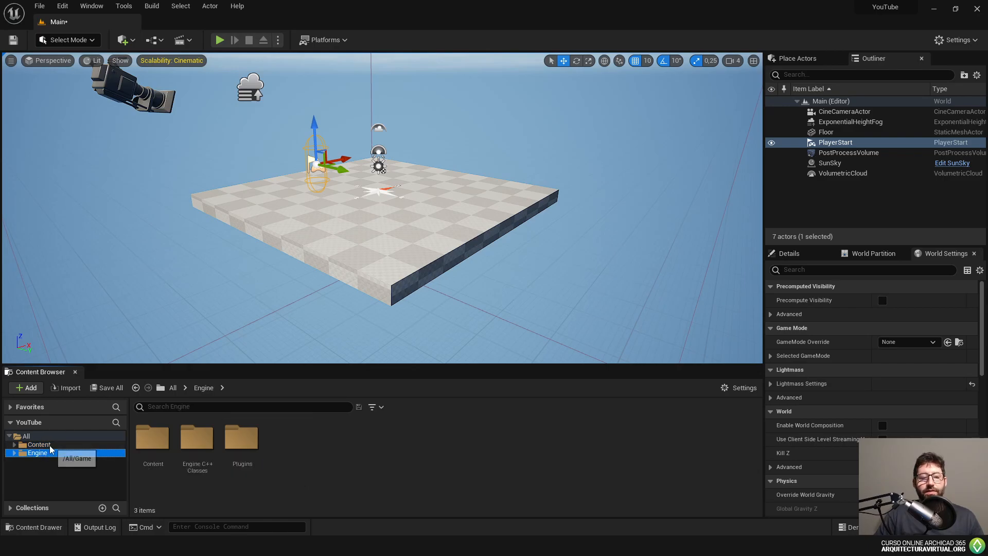
pyautogui.click(741, 387)
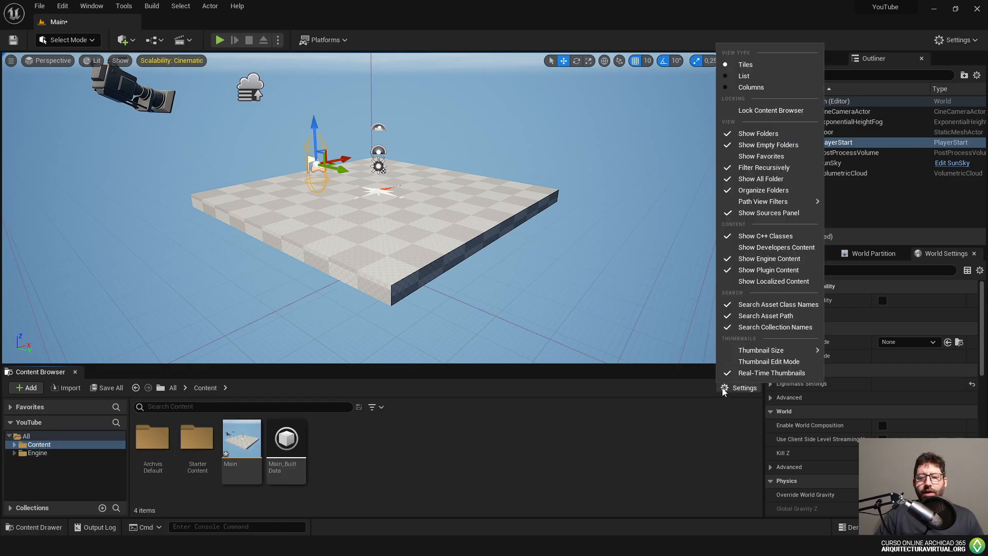
pyautogui.click(795, 260)
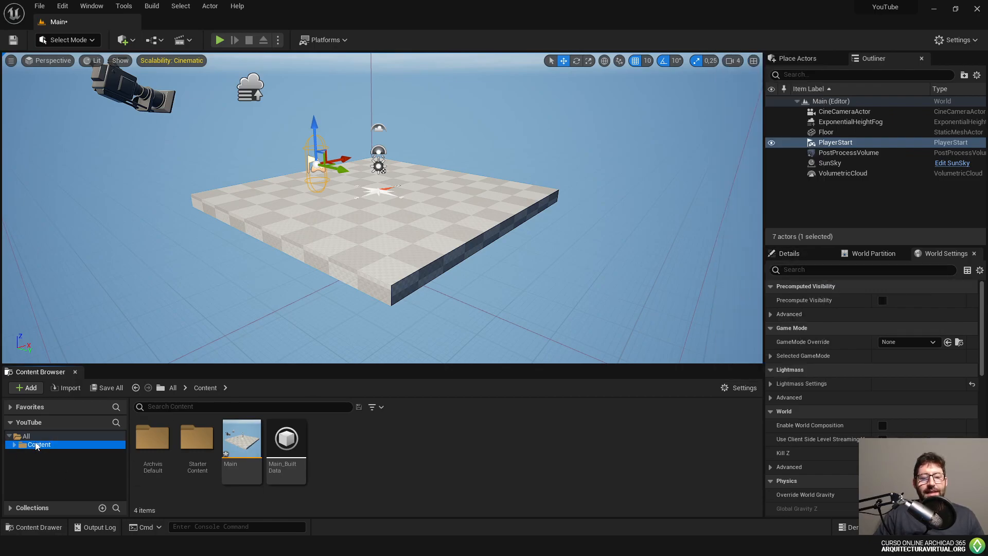
# - Expand the Content folder and examine its ArchvisDefault and StarterContent subfolders
pyautogui.click(15, 444)
pyautogui.click(54, 453)
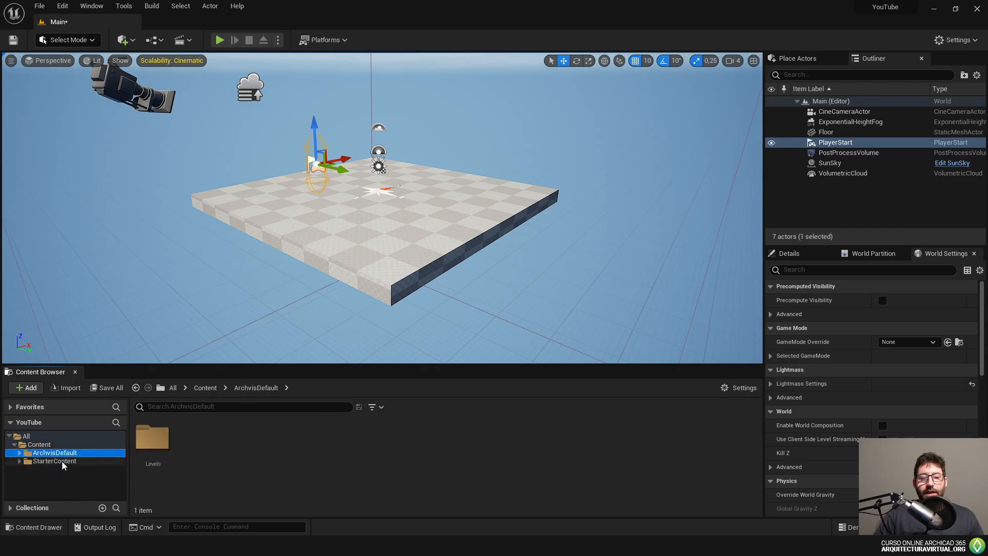
pyautogui.click(62, 461)
pyautogui.click(58, 453)
pyautogui.click(58, 460)
pyautogui.click(56, 453)
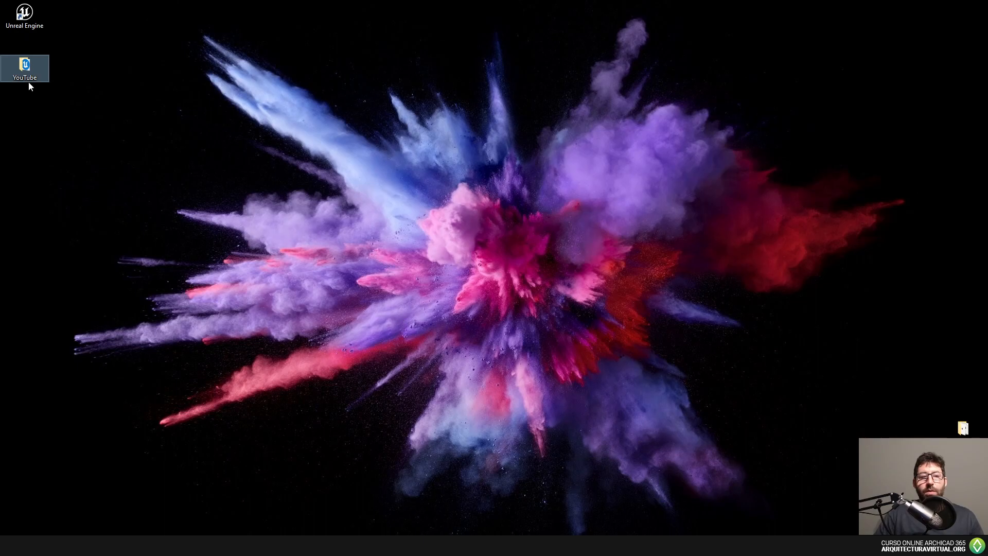
# - Open the YouTube folder's Content subfolder in File Explorer over the editor to compare it with the Content Browser
pyautogui.doubleClick(29, 81)
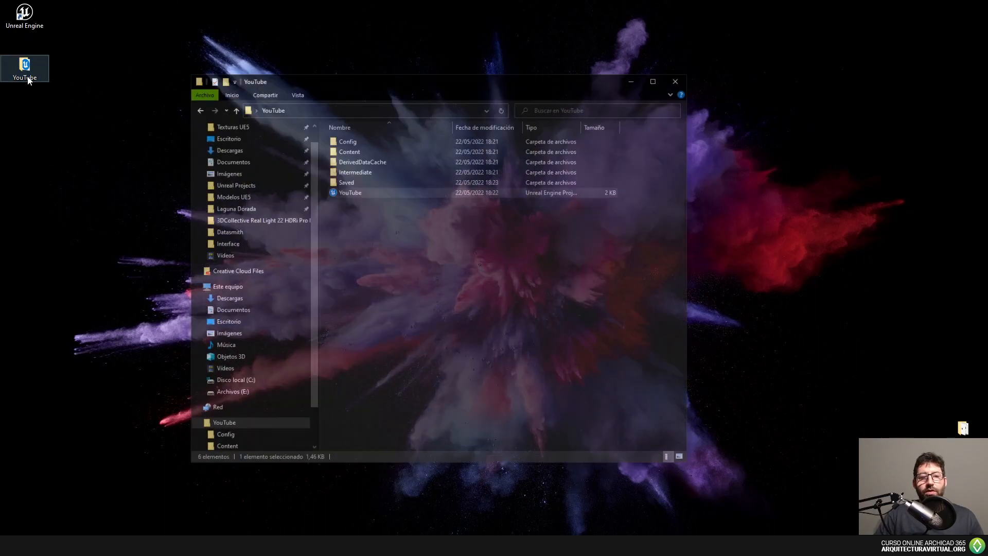
pyautogui.click(388, 124)
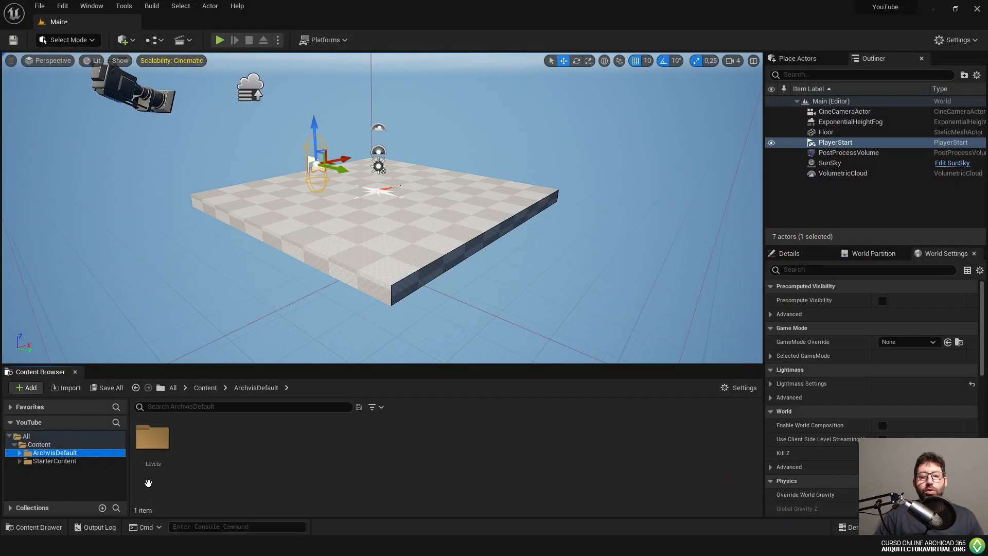
pyautogui.moveTo(85, 546)
pyautogui.click(132, 504)
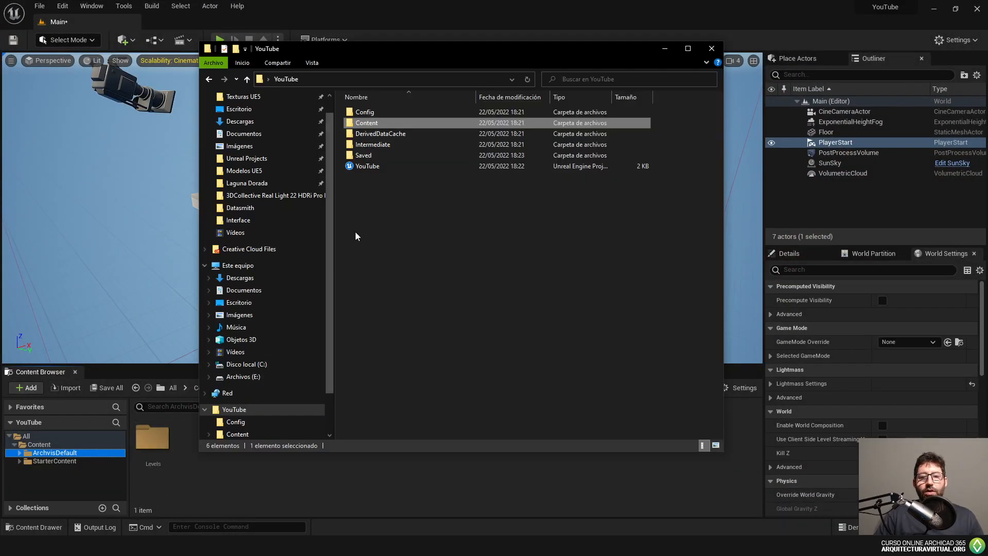
pyautogui.doubleClick(385, 125)
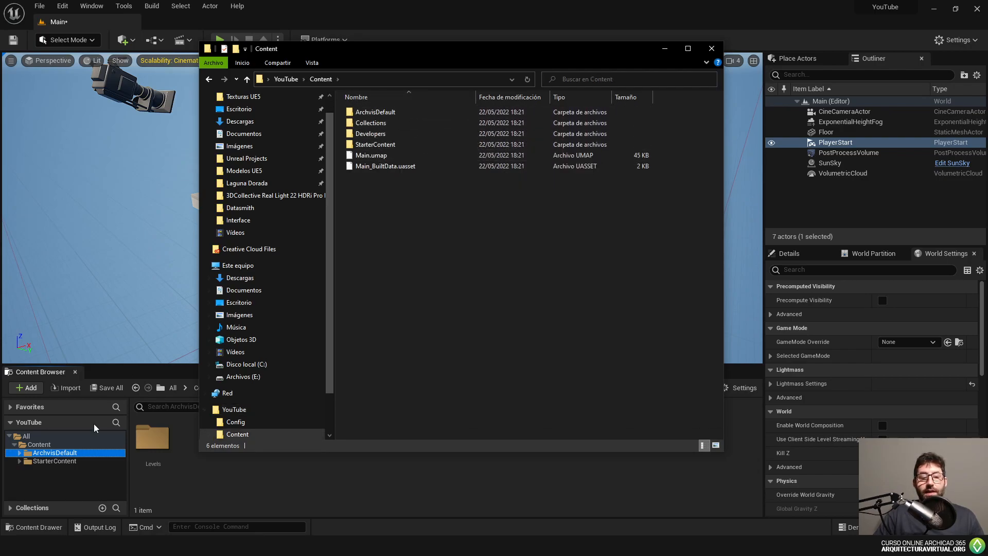
# - Examine the folders and files of the project's Content directory in File Explorer, including ArchvisDefault, StarterContent and Developers
pyautogui.click(402, 112)
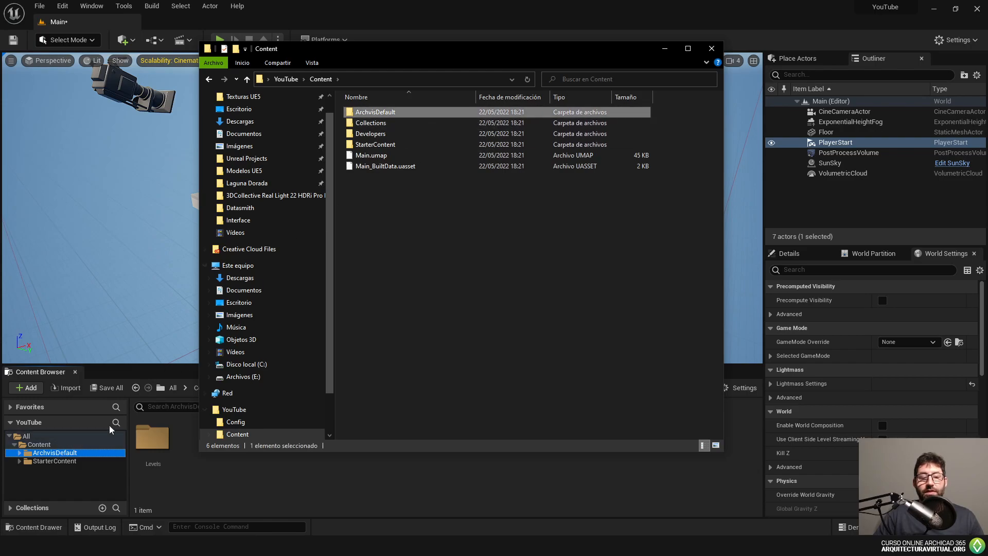
pyautogui.click(399, 143)
pyautogui.click(391, 135)
pyautogui.doubleClick(390, 135)
pyautogui.click(321, 79)
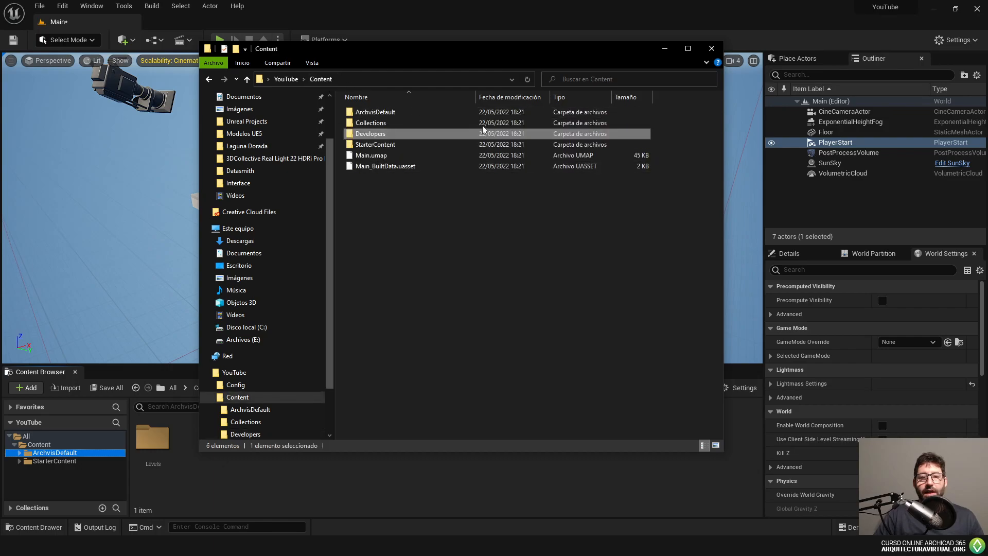
pyautogui.moveTo(381, 207); pyautogui.dragTo(355, 108)
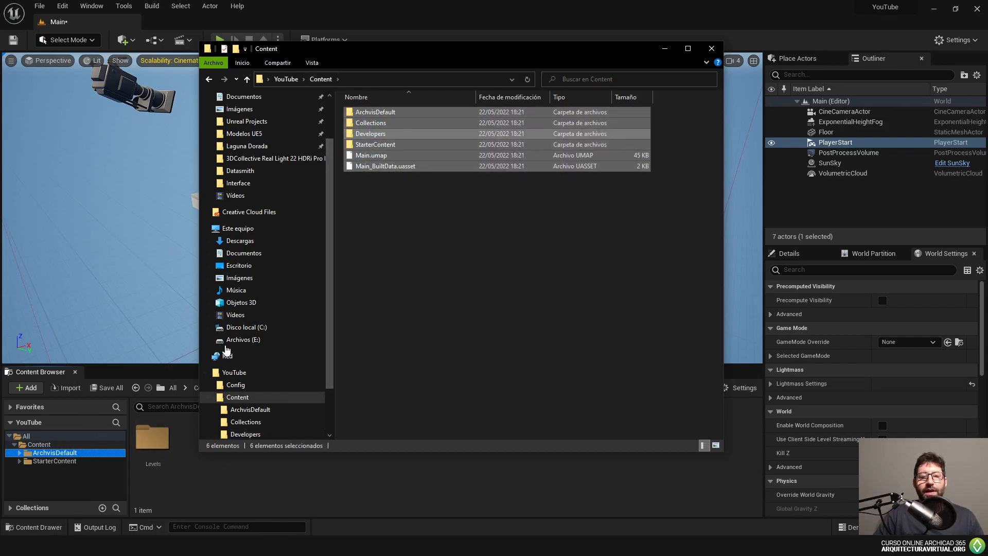
pyautogui.click(411, 214)
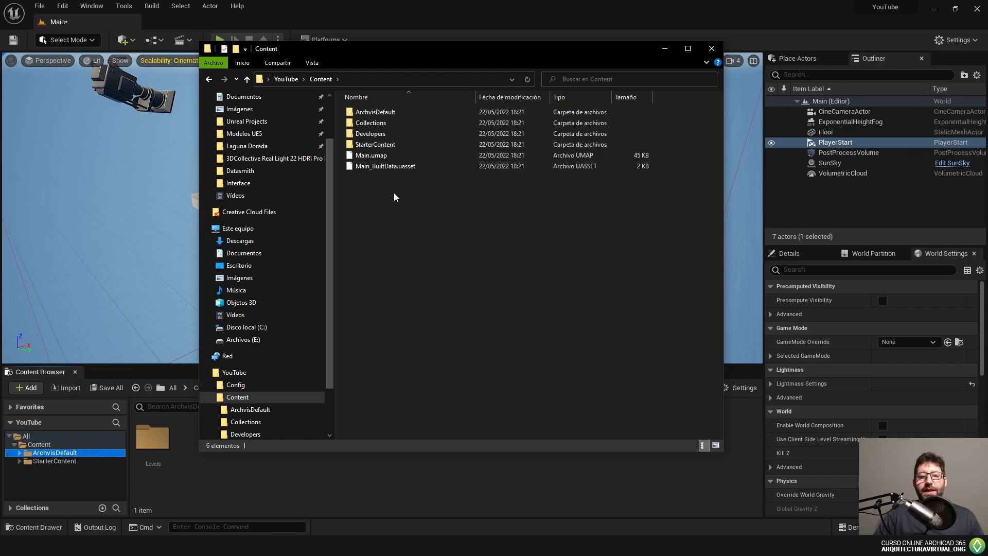
# - Return to the Unreal editor and show the Content folder in the Content Browser with the Main level selected
pyautogui.click(72, 435)
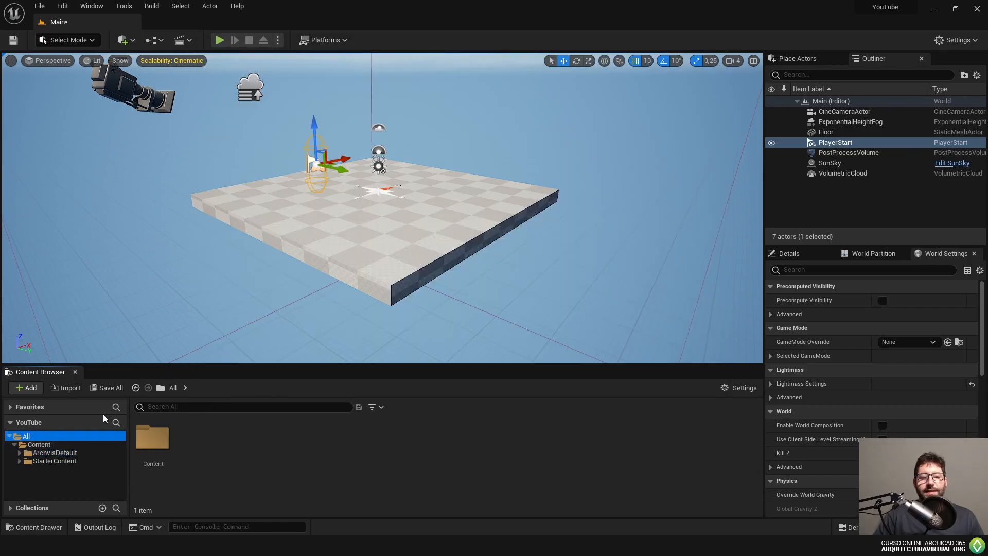
pyautogui.click(82, 444)
pyautogui.click(258, 442)
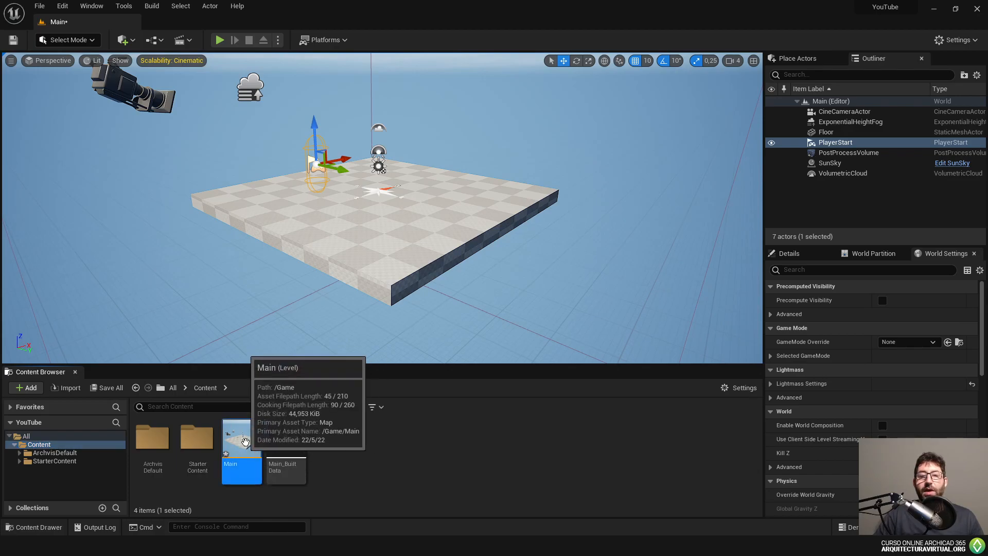
pyautogui.moveTo(447, 223)
pyautogui.mouseDown(button='right')
pyautogui.moveTo(436, 208)
pyautogui.moveTo(434, 229)
pyautogui.moveTo(448, 210)
pyautogui.mouseUp(button='right')
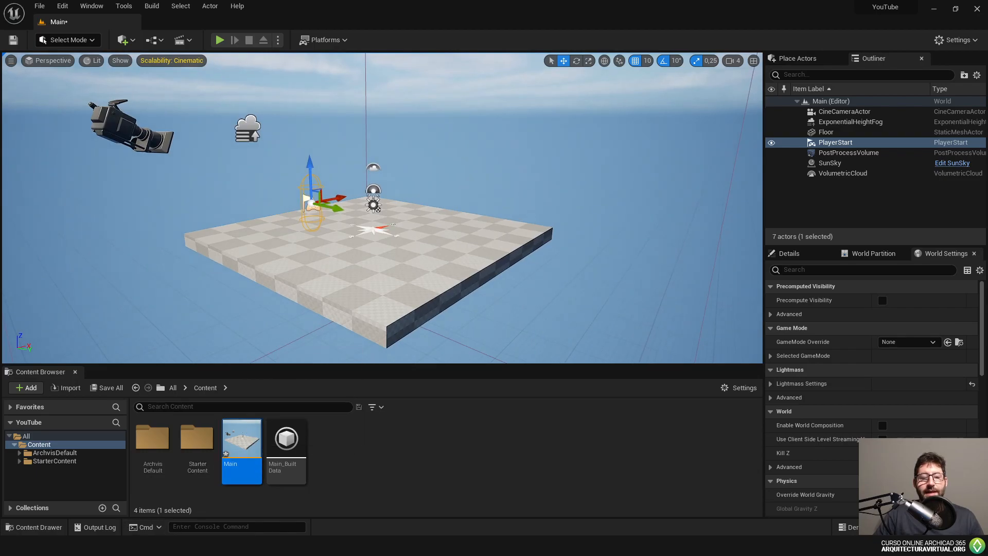
# - Compare the Content Browser with the items of the Content directory in File Explorer, then minimize that window
pyautogui.moveTo(89, 545)
pyautogui.click(130, 495)
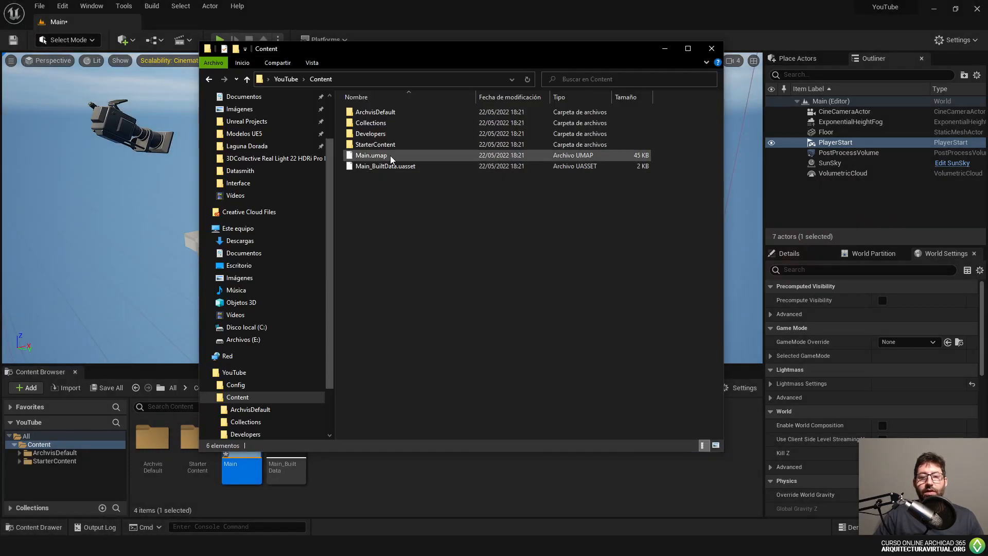
pyautogui.moveTo(449, 212); pyautogui.dragTo(384, 113)
pyautogui.click(664, 48)
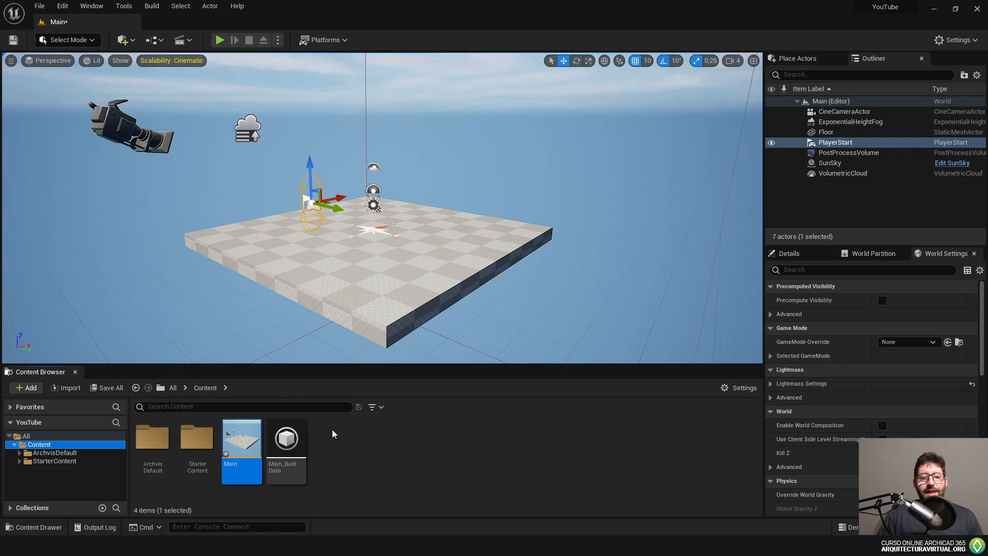
# - Expand the StarterContent folder in the Content Browser and open its Props subfolder
pyautogui.click(14, 445)
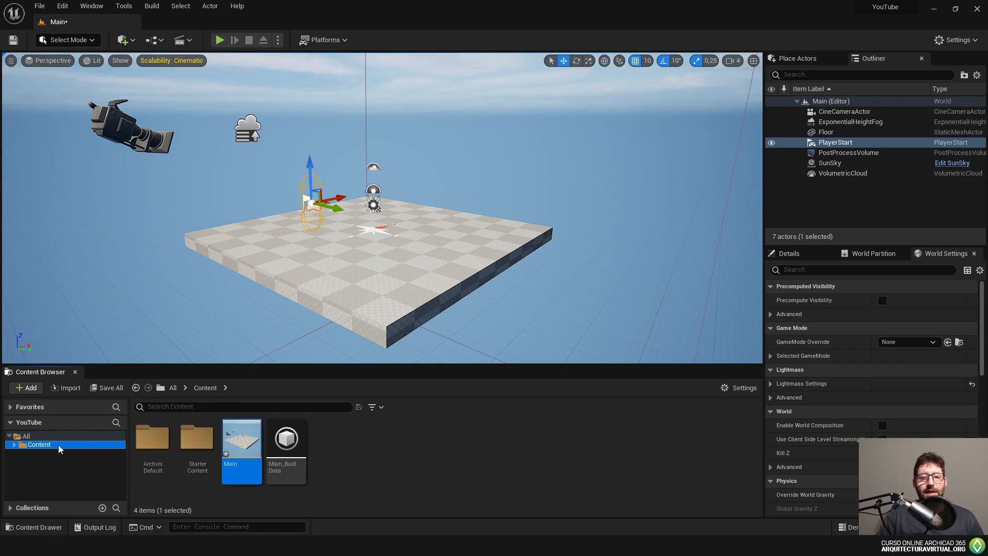
pyautogui.click(14, 445)
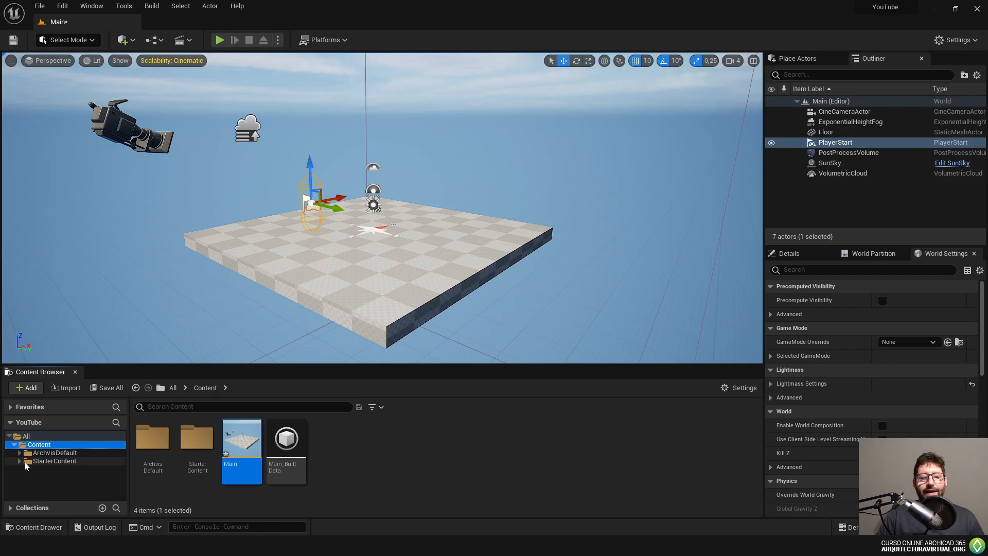
pyautogui.click(19, 461)
pyautogui.scroll(-3, 62, 476)
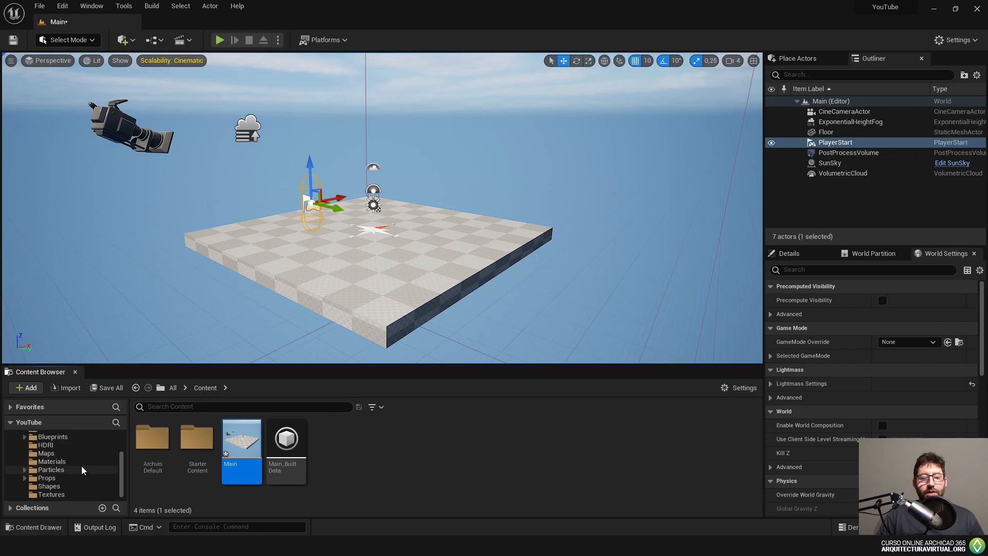
pyautogui.click(57, 479)
# - Place the SM_Chair prop on the floor in the viewport and rotate it
pyautogui.moveTo(296, 440); pyautogui.dragTo(359, 272)
pyautogui.moveTo(360, 272); pyautogui.dragTo(288, 278, button='right')
pyautogui.moveTo(410, 279); pyautogui.dragTo(329, 301, button='right')
pyautogui.press('e')
pyautogui.moveTo(345, 253)
pyautogui.mouseDown()
pyautogui.moveTo(335, 271)
pyautogui.moveTo(353, 255)
pyautogui.mouseUp()
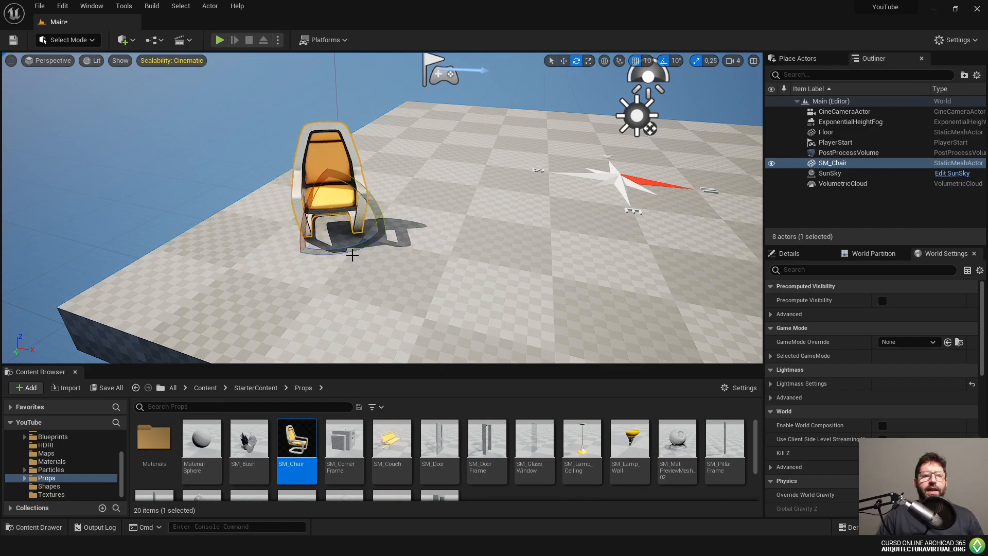
pyautogui.moveTo(377, 263)
pyautogui.mouseDown(button='right')
pyautogui.moveTo(427, 288)
pyautogui.moveTo(377, 263)
pyautogui.mouseUp(button='right')
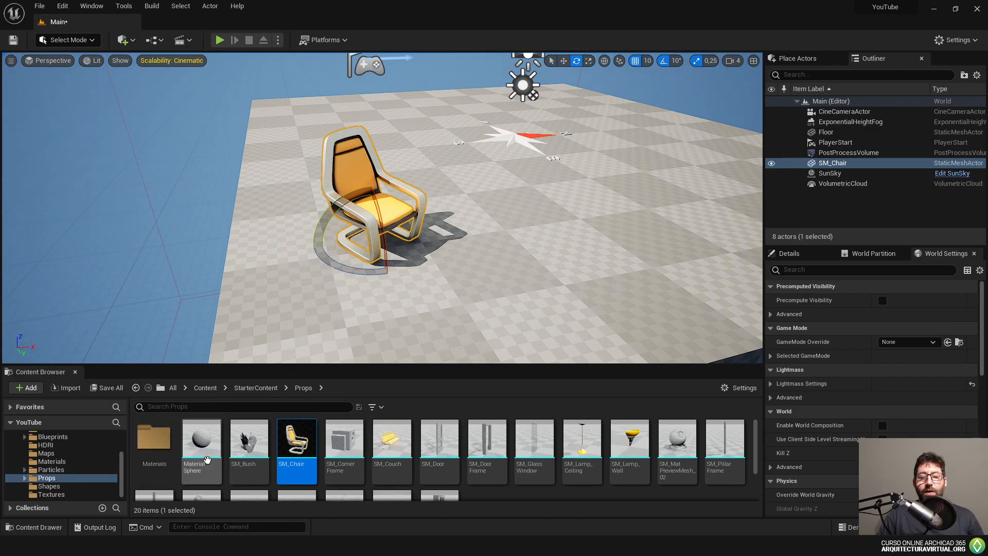
# - Delete the chair and place the SM_Couch and SM_DoorFrame props on the floor instead
pyautogui.moveTo(346, 337); pyautogui.dragTo(358, 335, button='right')
pyautogui.press('Delete')
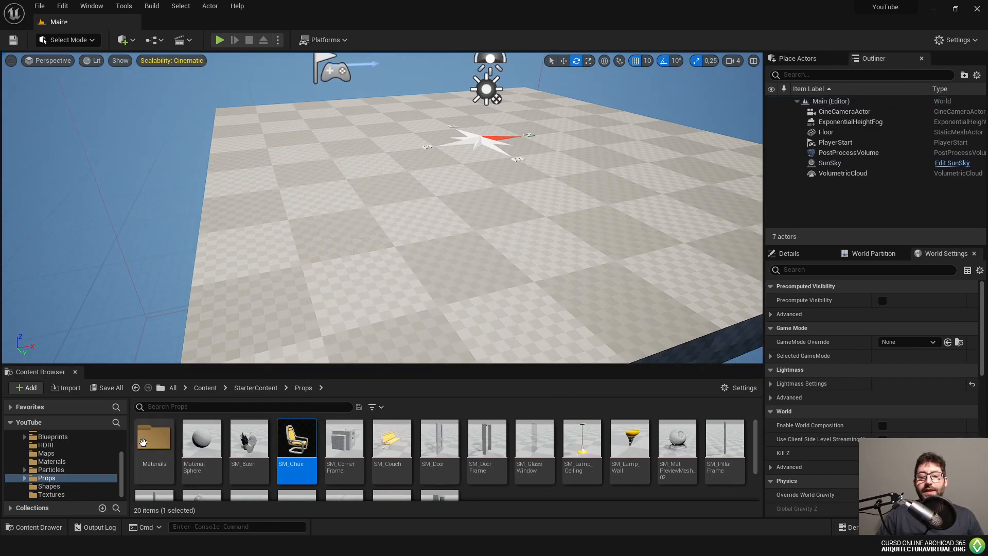
pyautogui.moveTo(391, 440); pyautogui.dragTo(408, 238)
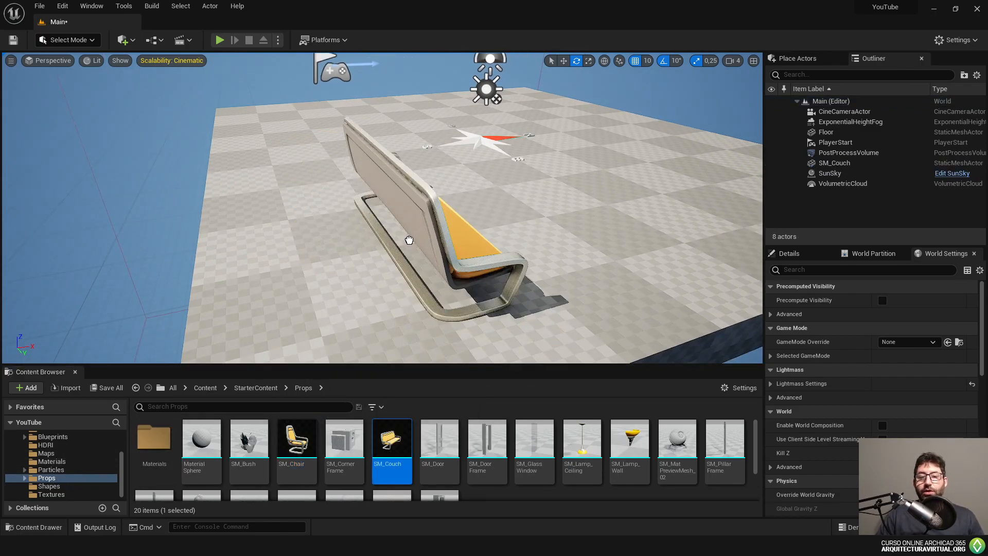
pyautogui.moveTo(486, 440); pyautogui.dragTo(581, 231)
pyautogui.moveTo(551, 239); pyautogui.dragTo(536, 212, button='right')
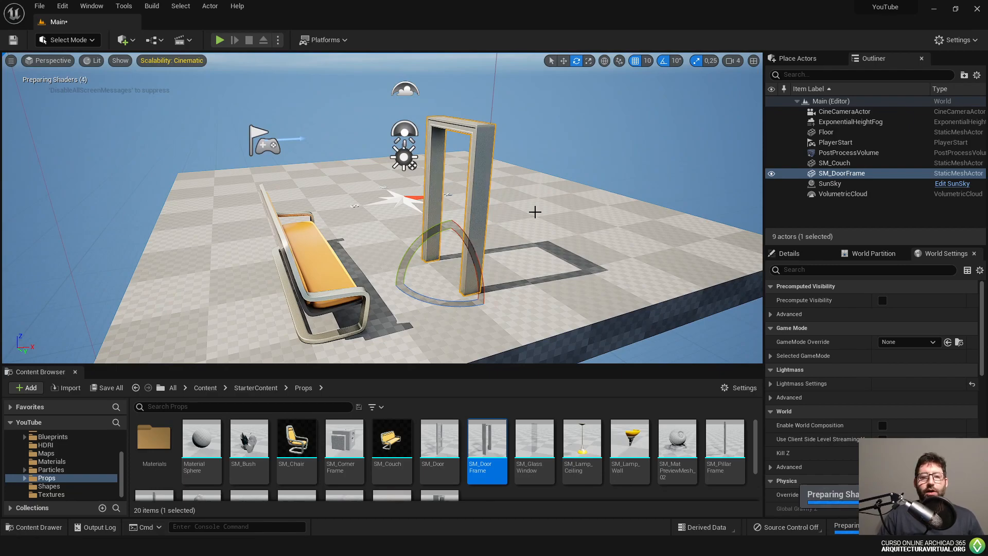
pyautogui.moveTo(519, 227); pyautogui.dragTo(516, 195, button='right')
pyautogui.press('a')
pyautogui.press('w')
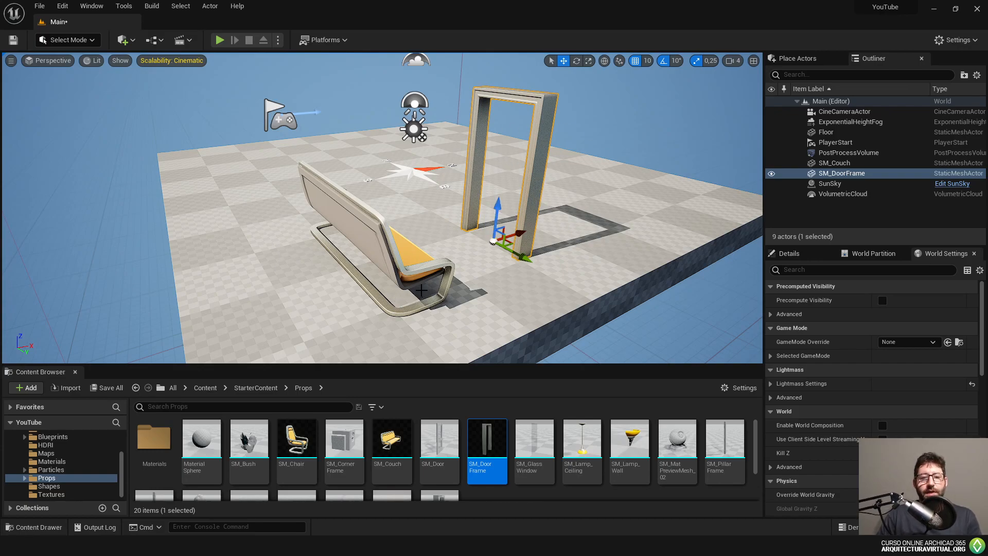
# - Delete the door frame and the couch from the level
pyautogui.press('Delete')
pyautogui.click(398, 263)
pyautogui.press('Delete')
# - Collapse the StarterContent folder and go back to the Content folder in the Content Browser
pyautogui.scroll(5, 92, 461)
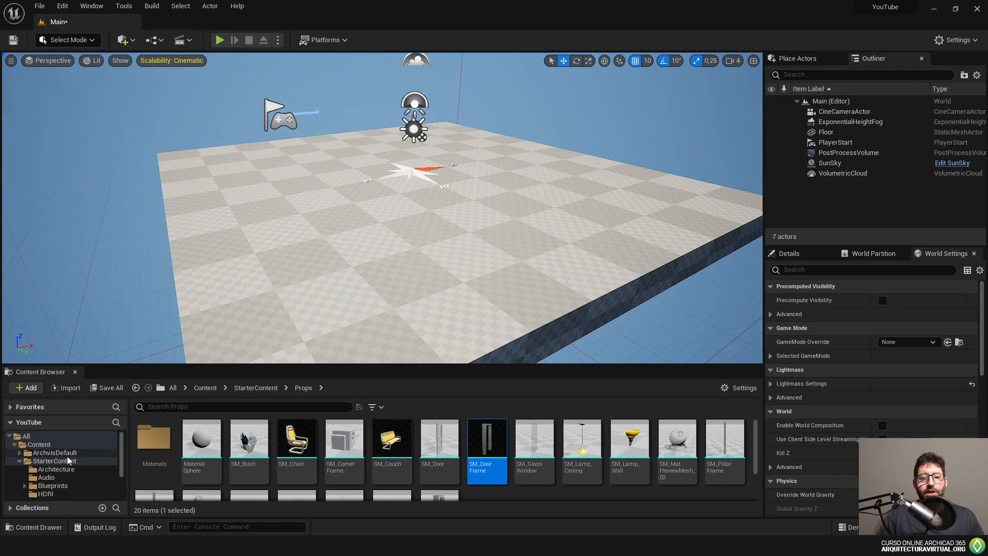
pyautogui.click(20, 461)
pyautogui.click(52, 444)
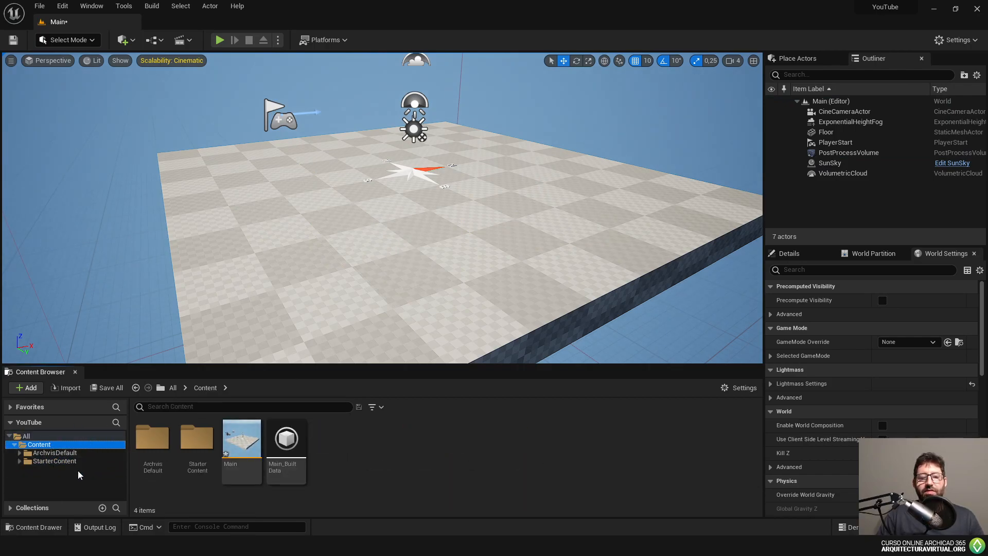
# - Compare the contents of the ArchvisDefault and StarterContent folders in the Content Browser
pyautogui.click(69, 453)
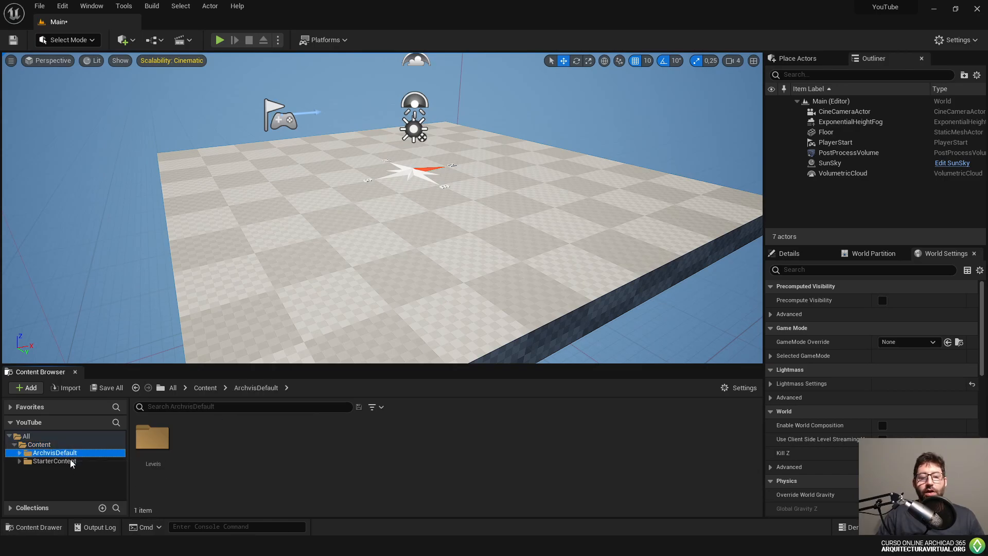
pyautogui.click(69, 461)
pyautogui.click(54, 454)
# - Browse the StarterContent subfolders, including Materials, Particles, Props and Architecture, and collapse the StarterContent folder
pyautogui.click(20, 462)
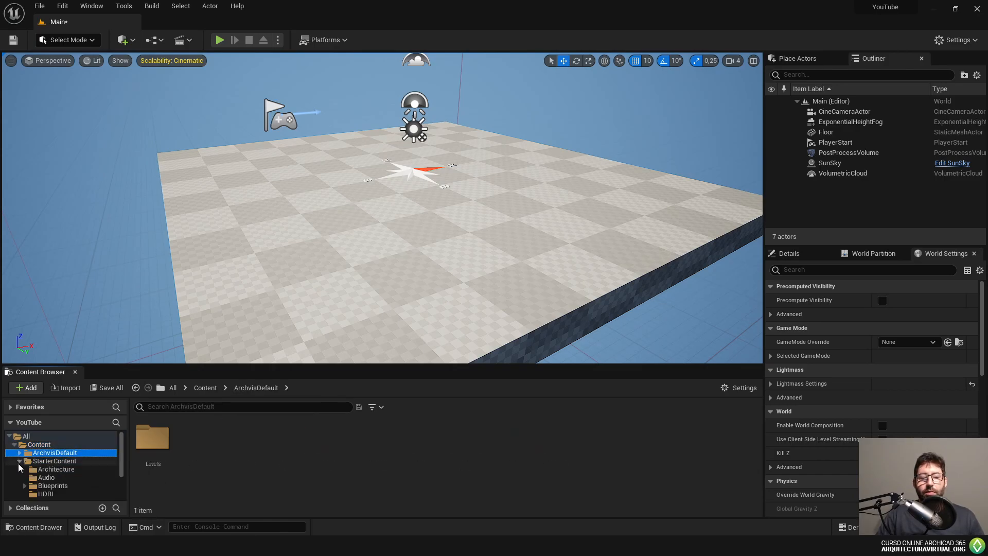
pyautogui.click(55, 461)
pyautogui.scroll(-2, 67, 464)
pyautogui.click(73, 438)
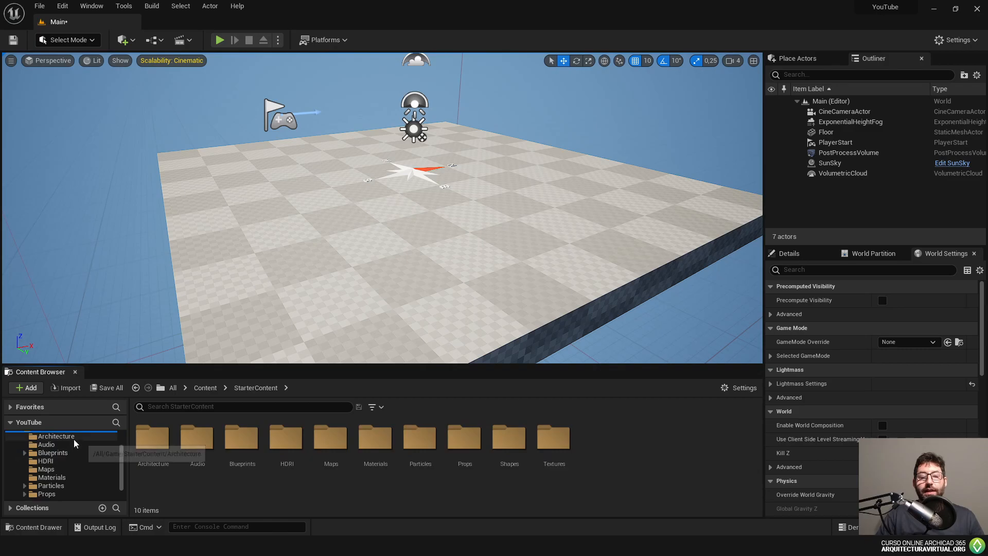
pyautogui.click(54, 453)
pyautogui.click(57, 462)
pyautogui.click(60, 478)
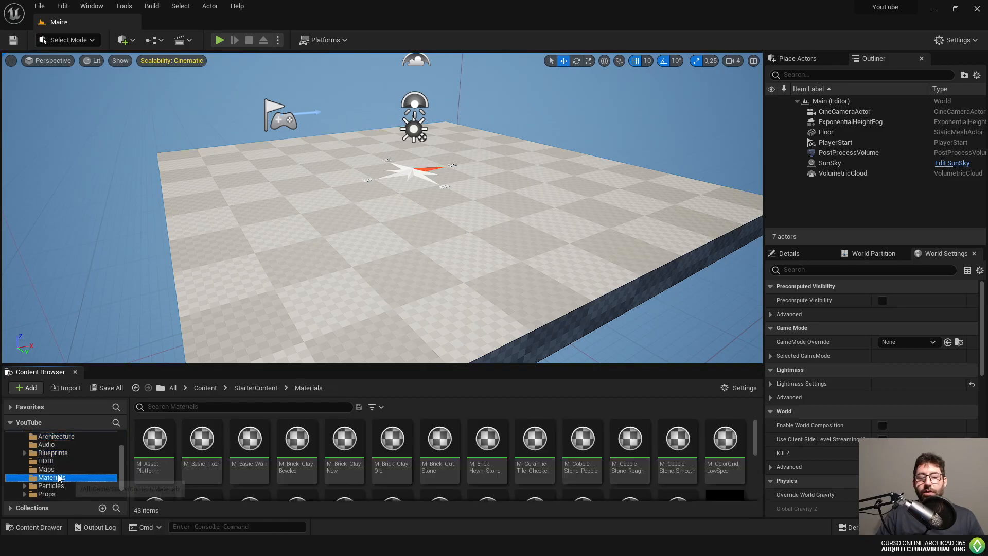
pyautogui.click(61, 485)
pyautogui.click(64, 493)
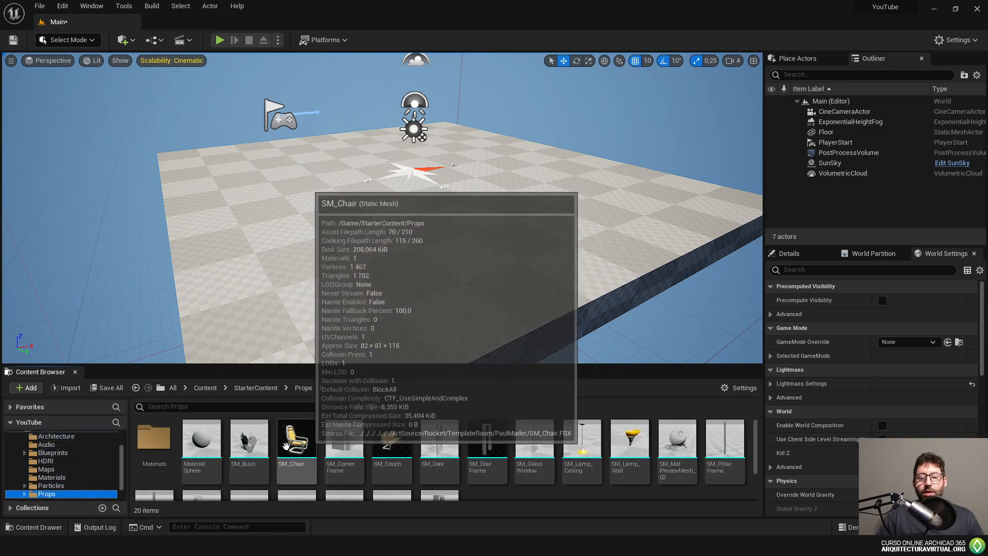
pyautogui.scroll(3, 60, 463)
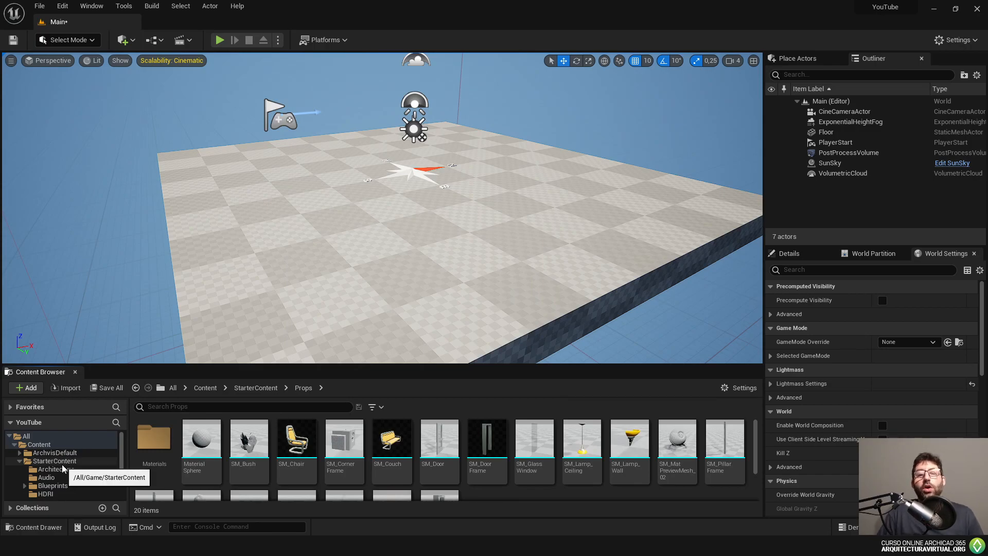
pyautogui.click(18, 469)
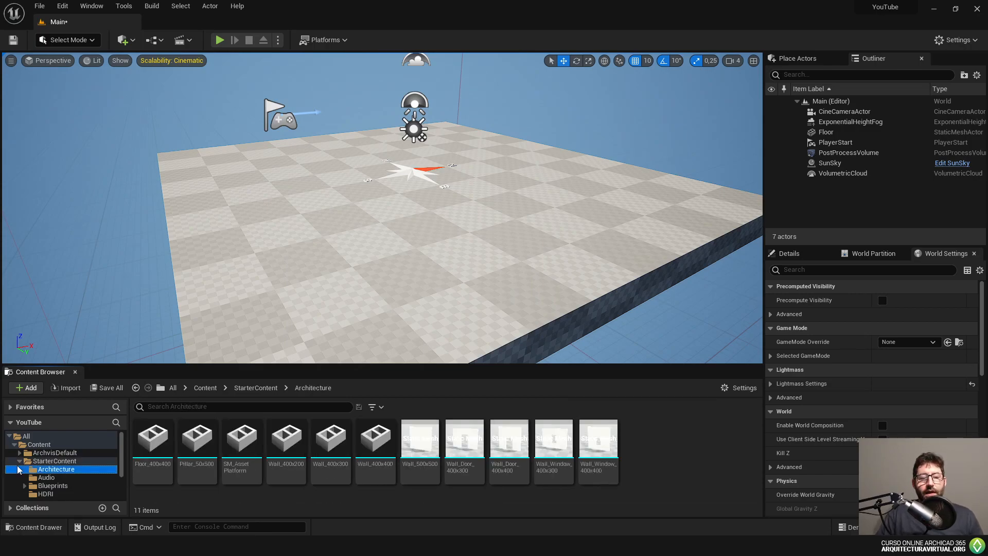
pyautogui.click(19, 461)
# - Expand the ArchvisDefault folder, examine its Levels and Thumbnails subfolders, and collapse it again
pyautogui.click(20, 453)
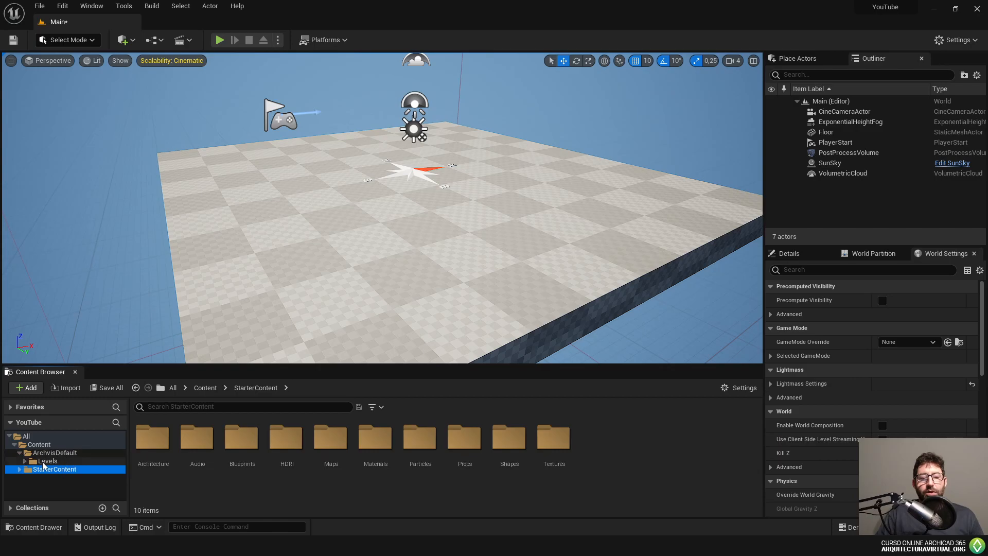
pyautogui.click(51, 453)
pyautogui.click(25, 460)
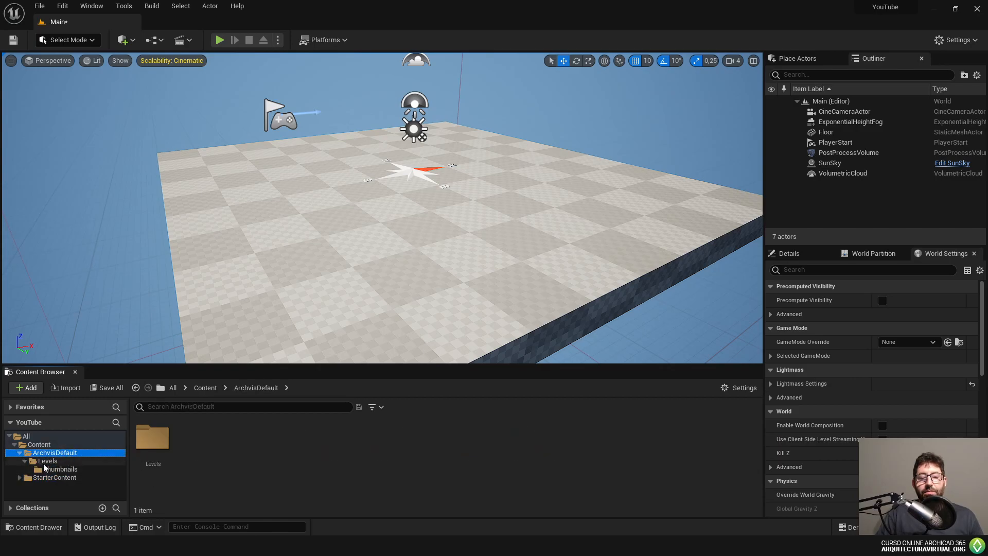
pyautogui.click(58, 461)
pyautogui.click(65, 470)
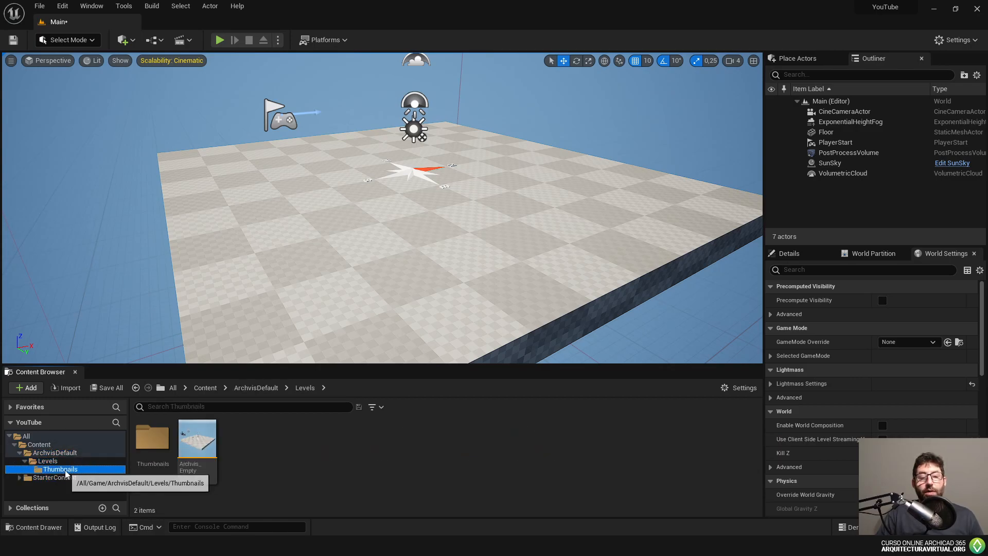
pyautogui.click(45, 453)
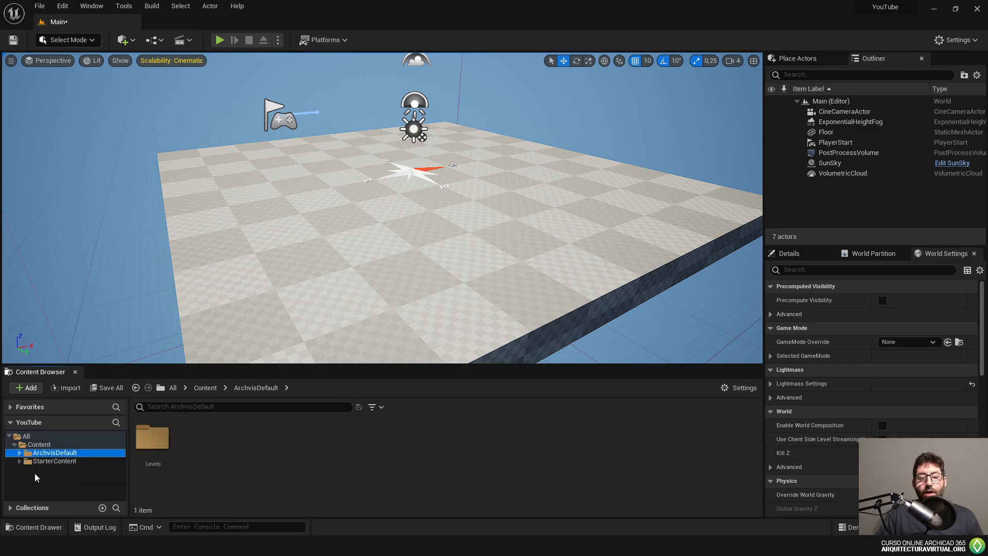
# - Expand the Collections section of the Content Browser and collapse the Content folder
pyautogui.click(32, 508)
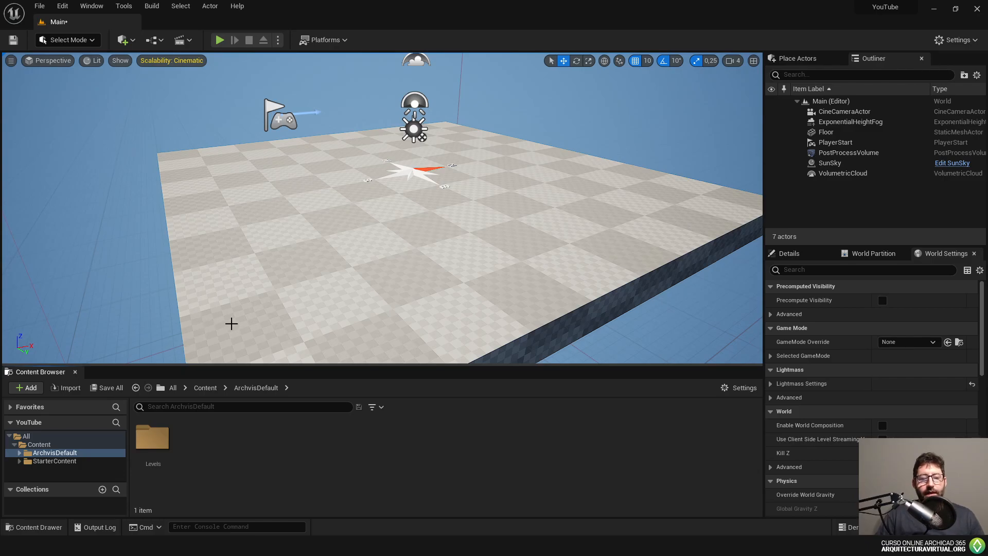
pyautogui.click(14, 444)
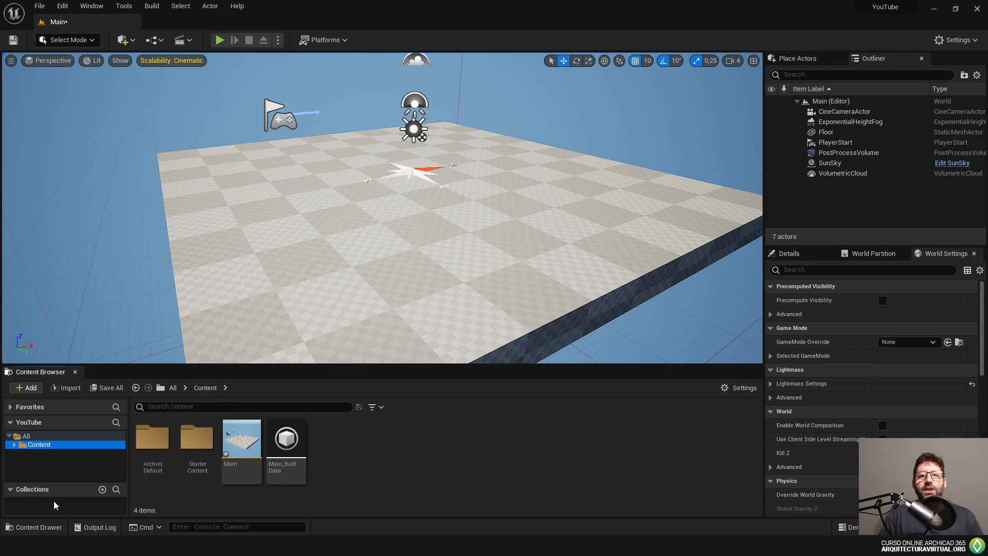
# - Select the Floor actor and frame it in the viewport
pyautogui.click(319, 342)
pyautogui.press('f')
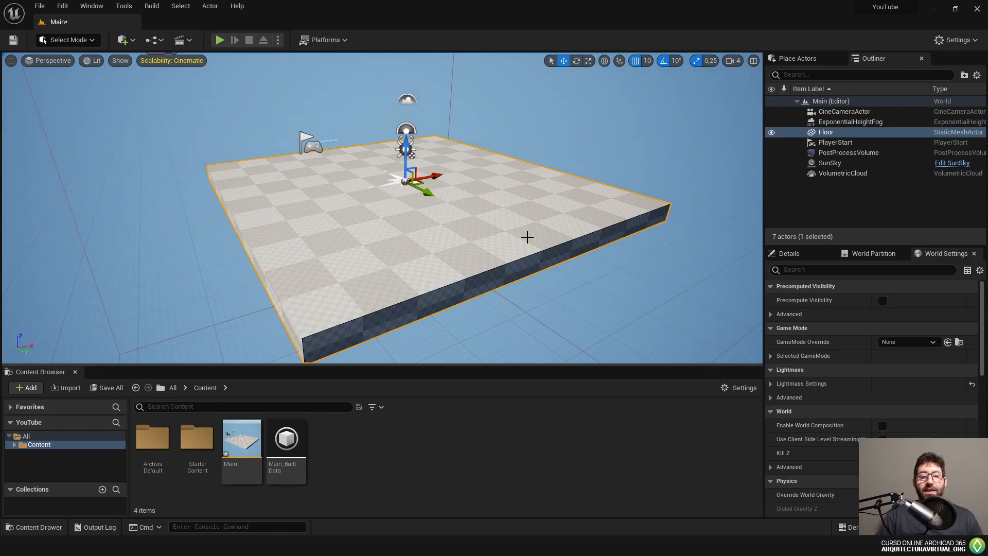
pyautogui.moveTo(519, 235); pyautogui.dragTo(528, 223, button='right')
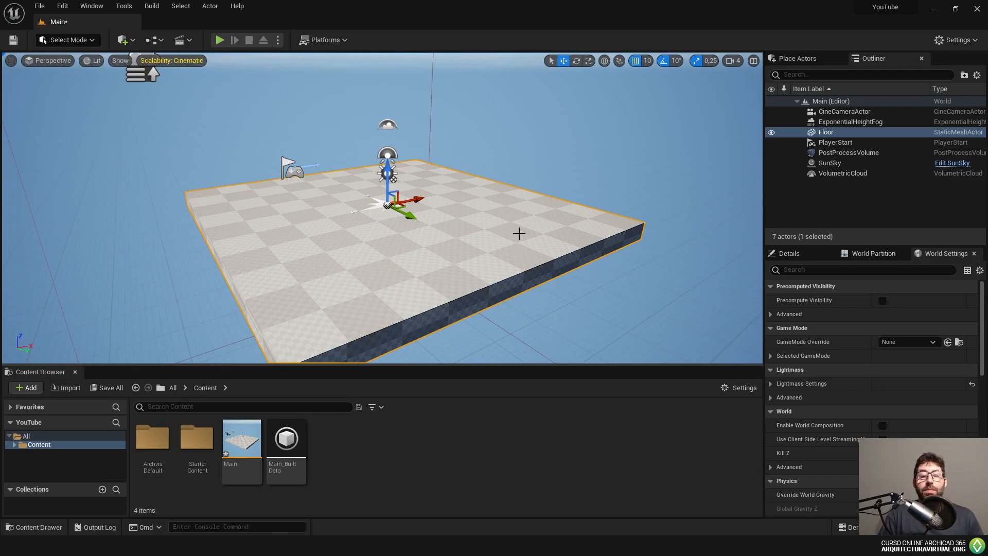
# - Place the SM_Lamp_Wall mesh from the StarterContent Props folder onto the checkered floor
pyautogui.moveTo(525, 238); pyautogui.dragTo(487, 189, button='right')
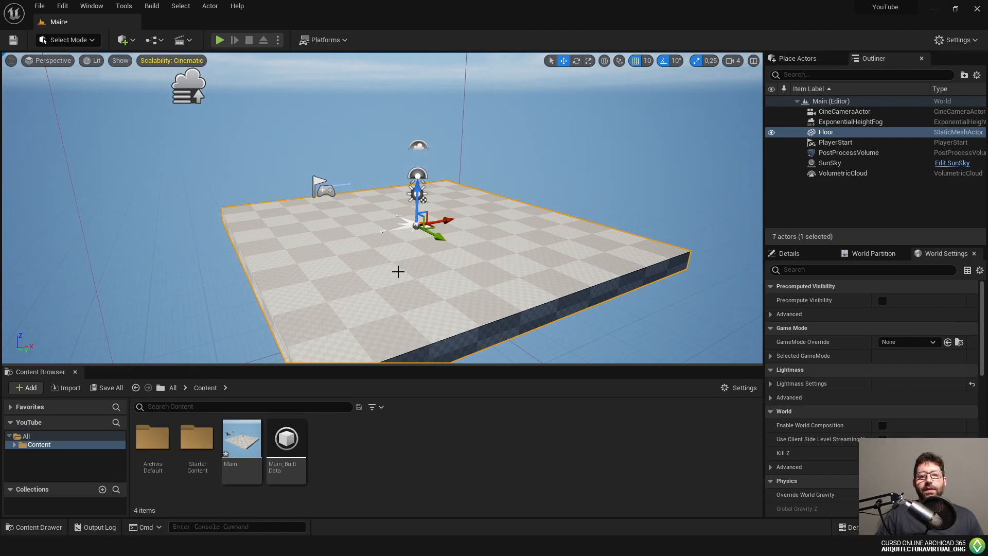
pyautogui.click(15, 444)
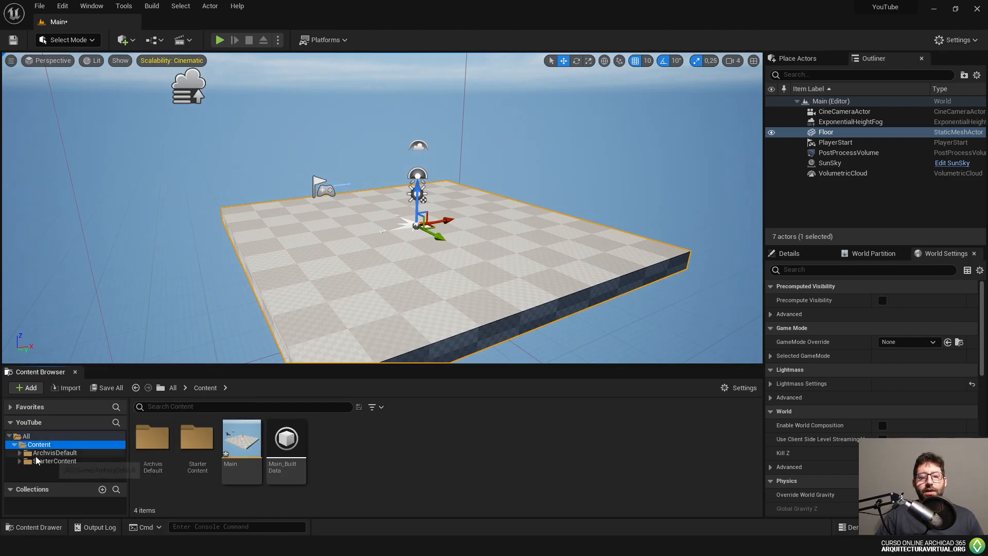
pyautogui.click(20, 461)
pyautogui.scroll(-3, 62, 463)
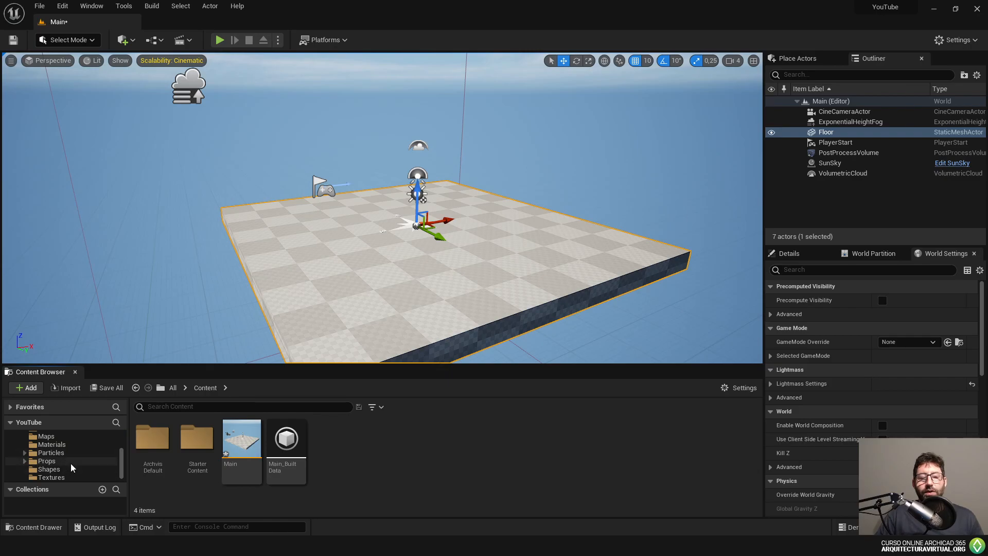
pyautogui.click(48, 461)
pyautogui.moveTo(629, 440); pyautogui.dragTo(410, 296)
# - Move the placed wall lamp farther back across the floor, and delete it from the level
pyautogui.scroll(3, 435, 322)
pyautogui.scroll(-2, 435, 322)
pyautogui.moveTo(447, 332); pyautogui.dragTo(448, 340, button='right')
pyautogui.moveTo(441, 289); pyautogui.dragTo(443, 316, button='right')
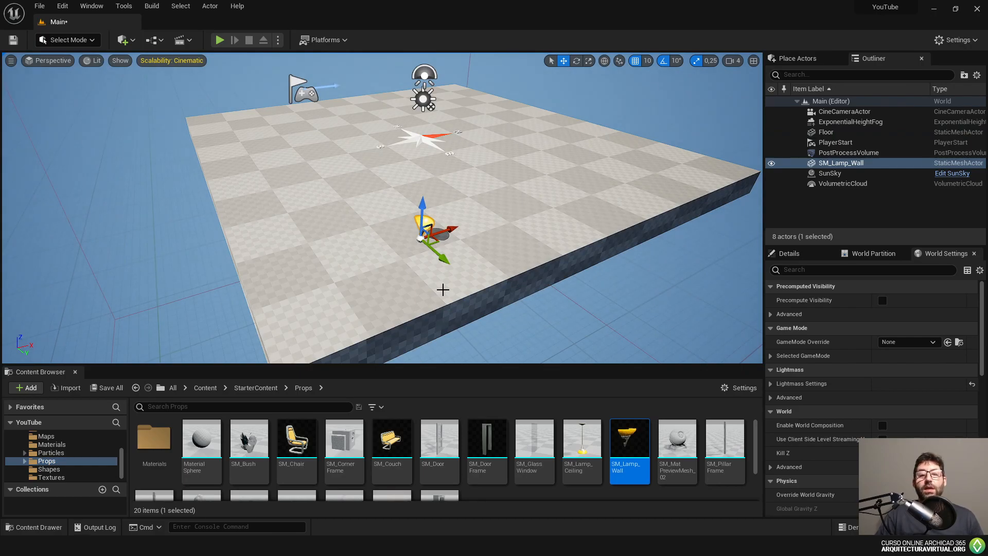
pyautogui.moveTo(422, 216); pyautogui.dragTo(450, 174)
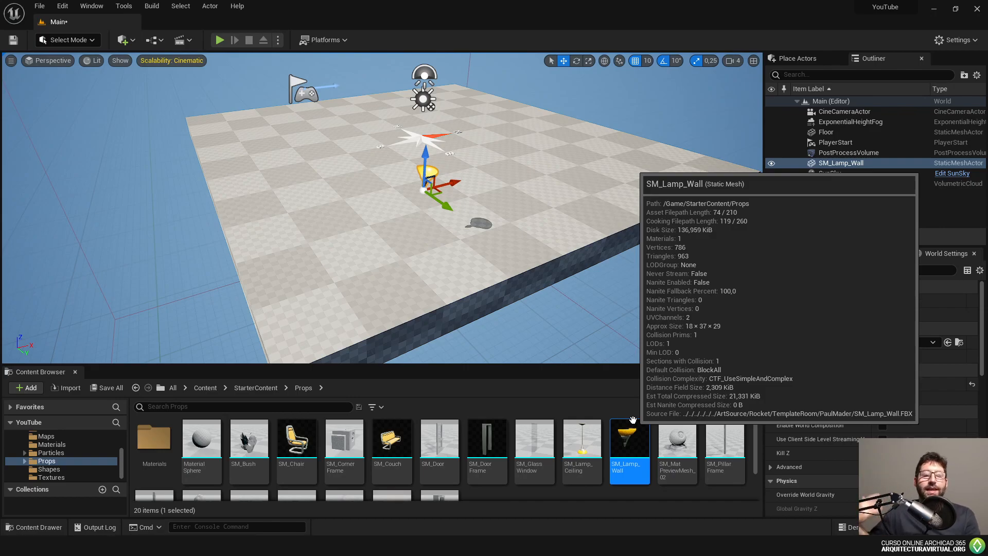
pyautogui.press('Delete')
pyautogui.moveTo(581, 319); pyautogui.dragTo(590, 315, button='right')
# - Collapse StarterContent, show the Content folder with its two subfolders, and select all folders in the Content Browser tree
pyautogui.scroll(4, 52, 455)
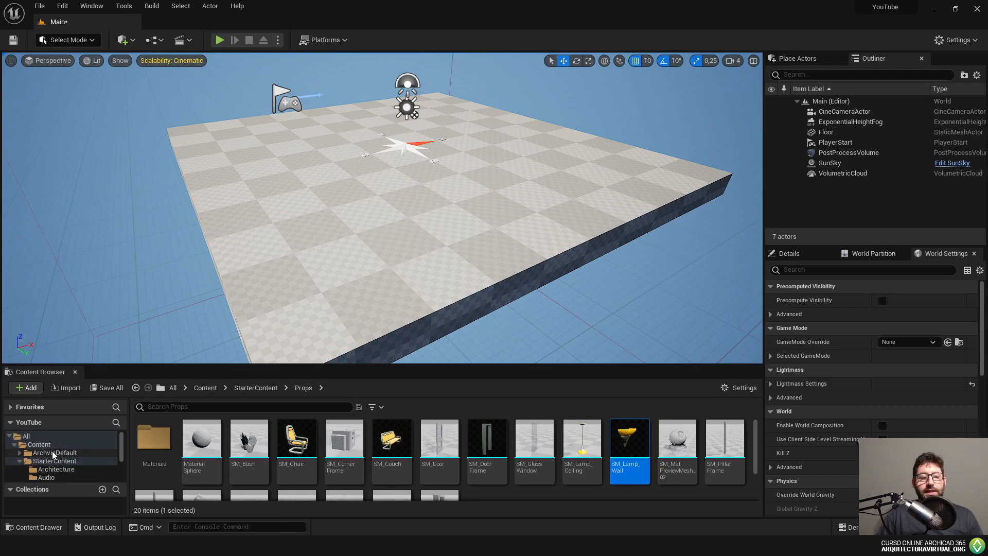
pyautogui.doubleClick(26, 461)
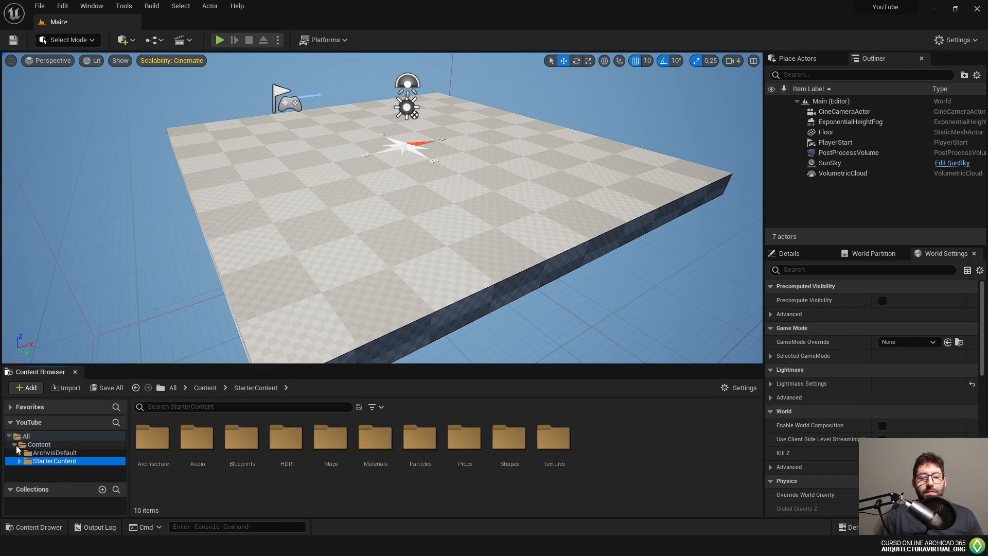
pyautogui.doubleClick(39, 445)
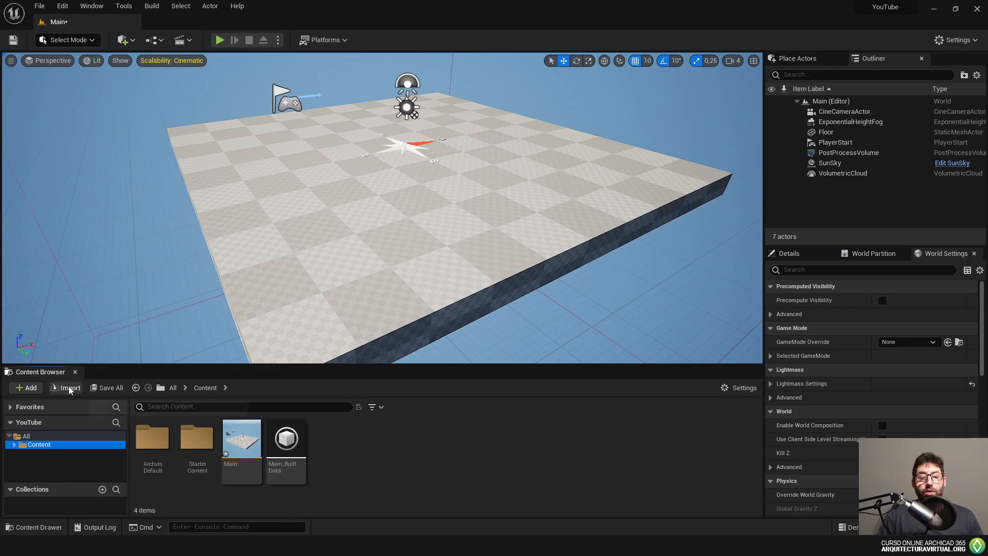
pyautogui.click(14, 445)
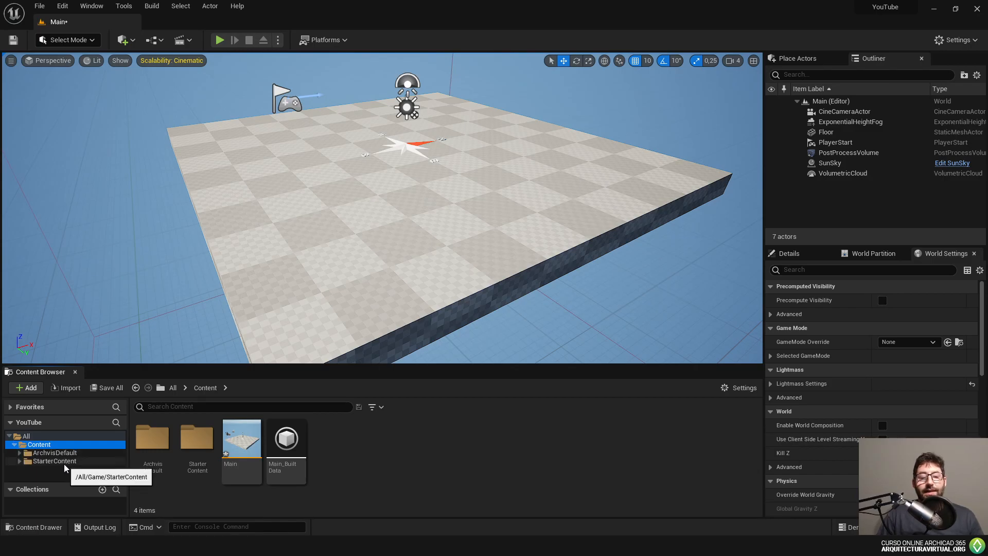
pyautogui.hotkey('ctrl', 'a')
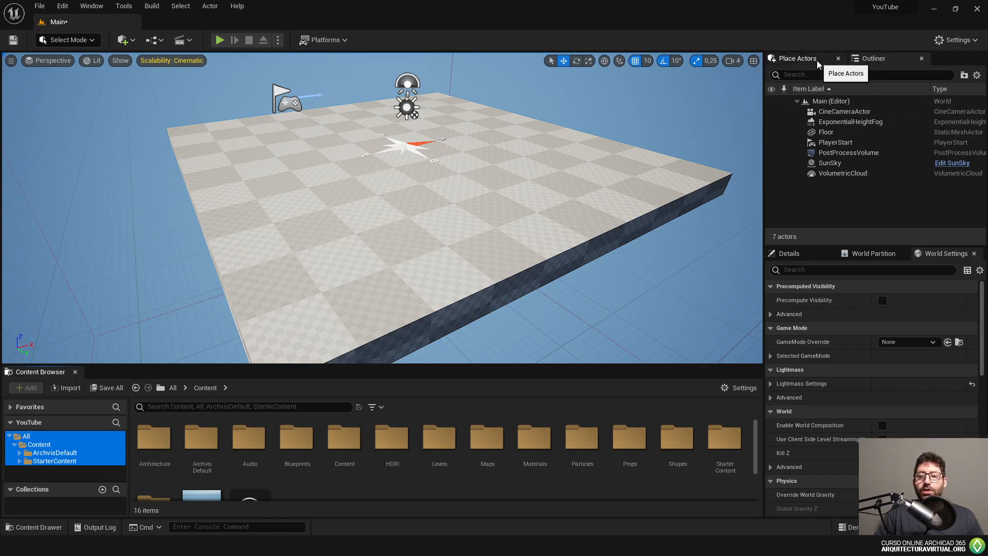
# - Check the Place Actors and Outliner panels, and load the Default Editor Layout
pyautogui.click(798, 58)
pyautogui.click(874, 58)
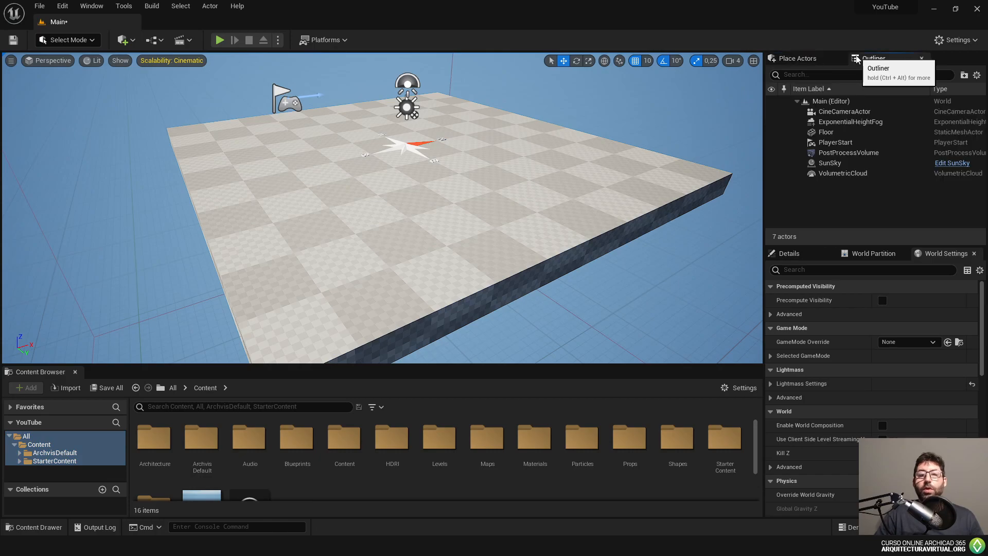
pyautogui.click(92, 7)
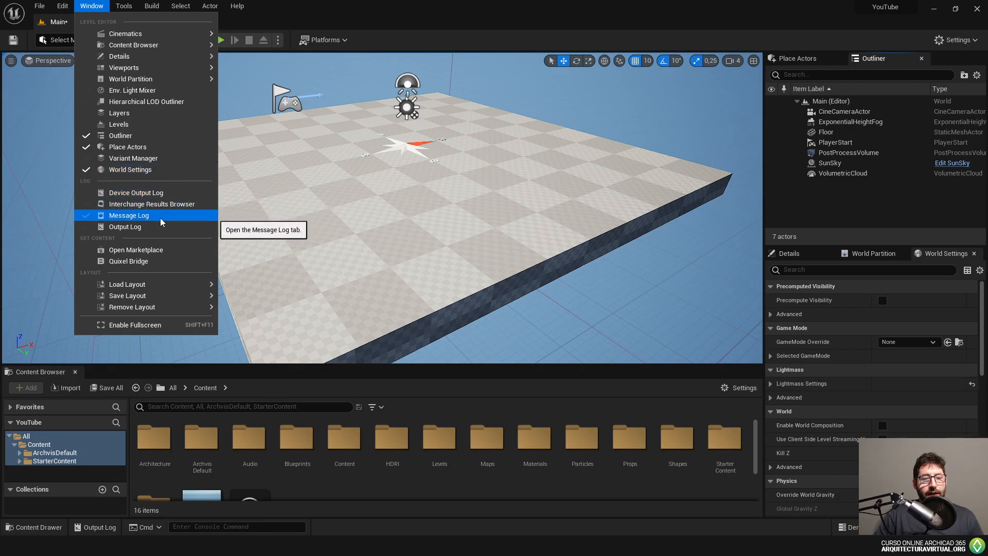
pyautogui.moveTo(161, 289)
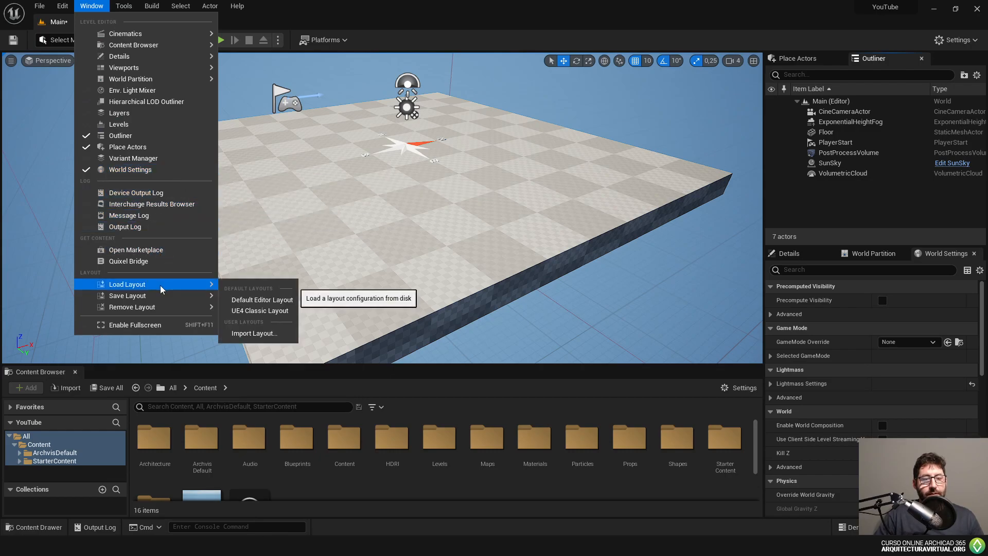
pyautogui.click(252, 302)
pyautogui.moveTo(379, 278); pyautogui.dragTo(356, 303, button='right')
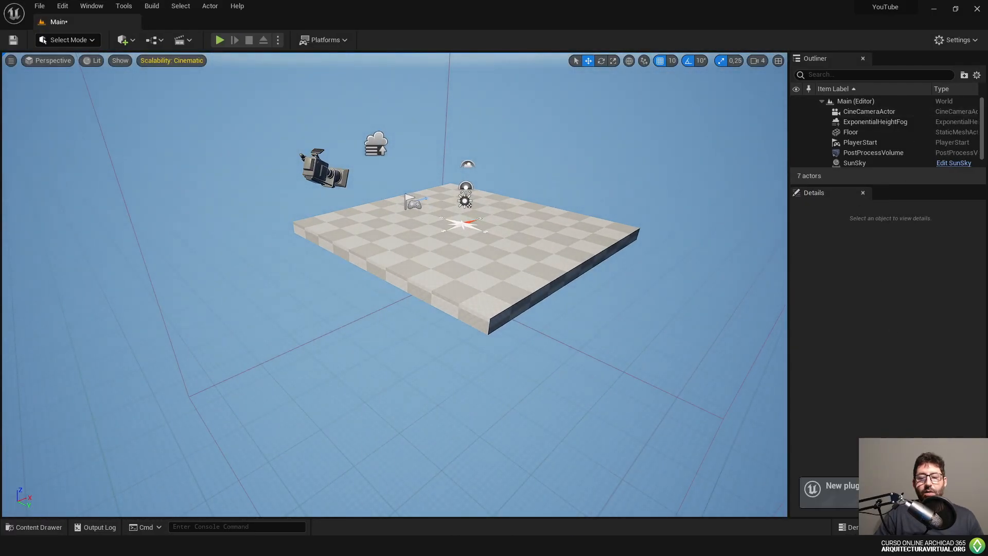
pyautogui.moveTo(523, 264); pyautogui.dragTo(543, 252, button='right')
pyautogui.scroll(2, 523, 265)
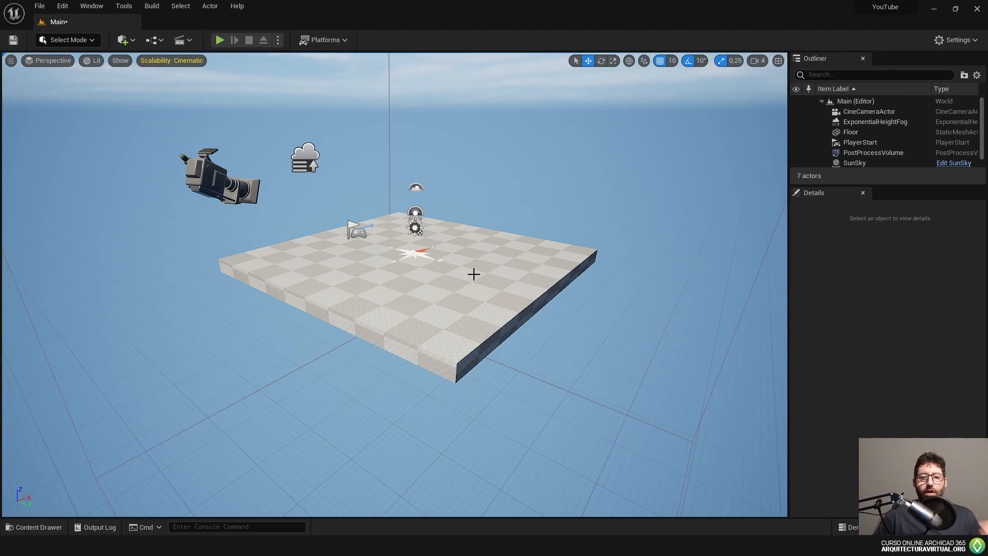
pyautogui.moveTo(503, 270)
pyautogui.mouseDown(button='right')
pyautogui.moveTo(478, 272)
pyautogui.moveTo(499, 277)
pyautogui.mouseUp(button='right')
pyautogui.press('w')
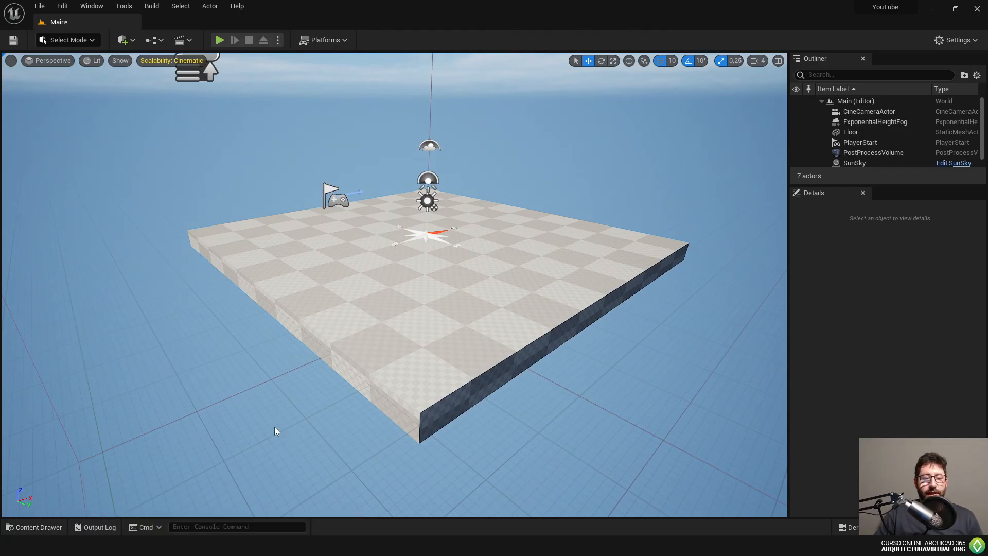
pyautogui.moveTo(275, 428); pyautogui.dragTo(279, 427, button='right')
# - Open and close the Content Drawer several times, and dock it in the layout
pyautogui.click(39, 527)
pyautogui.click(38, 527)
pyautogui.click(38, 527)
pyautogui.click(39, 527)
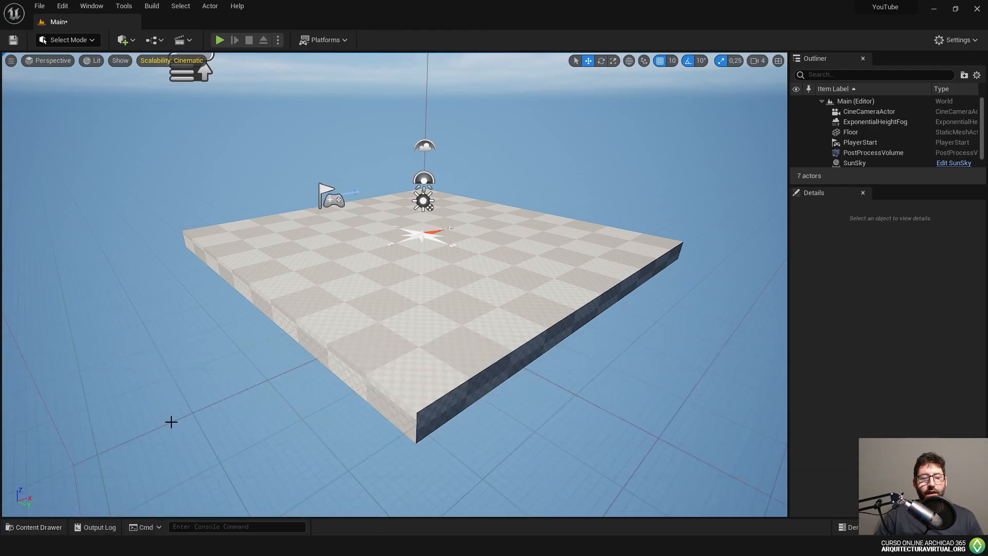
pyautogui.hotkey('ctrl', 'space')
pyautogui.hotkey('ctrl', 'space')
pyautogui.hotkey('ctrl', 'space')
pyautogui.hotkey('ctrl', 'space')
pyautogui.hotkey('ctrl', 'space')
pyautogui.hotkey('ctrl', 'space')
pyautogui.hotkey('ctrl', 'space')
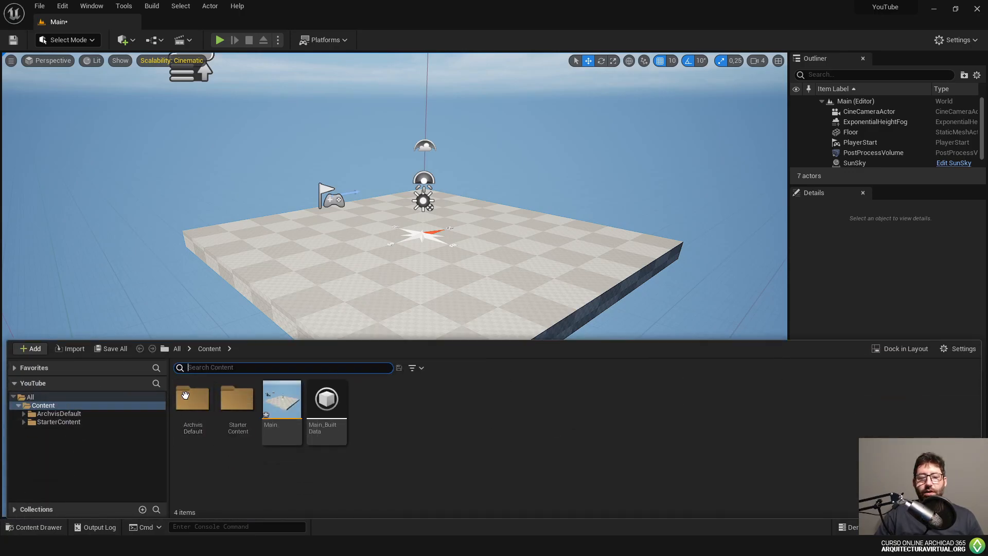
pyautogui.click(904, 355)
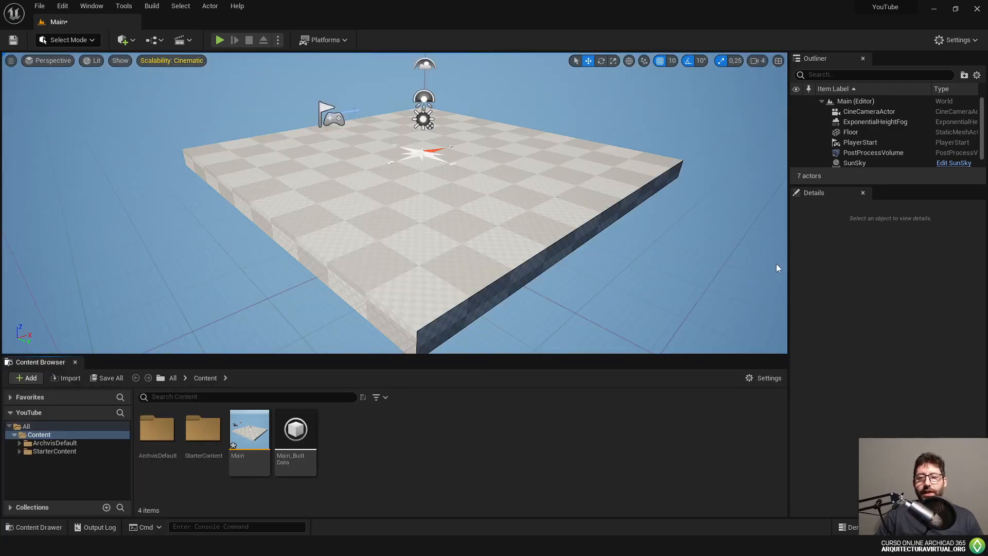
# - Widen the Outliner and Details column, reduce the Content Browser's height and enlarge the Outliner's height
pyautogui.moveTo(789, 267); pyautogui.dragTo(751, 269)
pyautogui.moveTo(676, 354); pyautogui.dragTo(677, 374)
pyautogui.moveTo(629, 316)
pyautogui.mouseDown(button='right')
pyautogui.moveTo(634, 335)
pyautogui.moveTo(634, 319)
pyautogui.mouseUp(button='right')
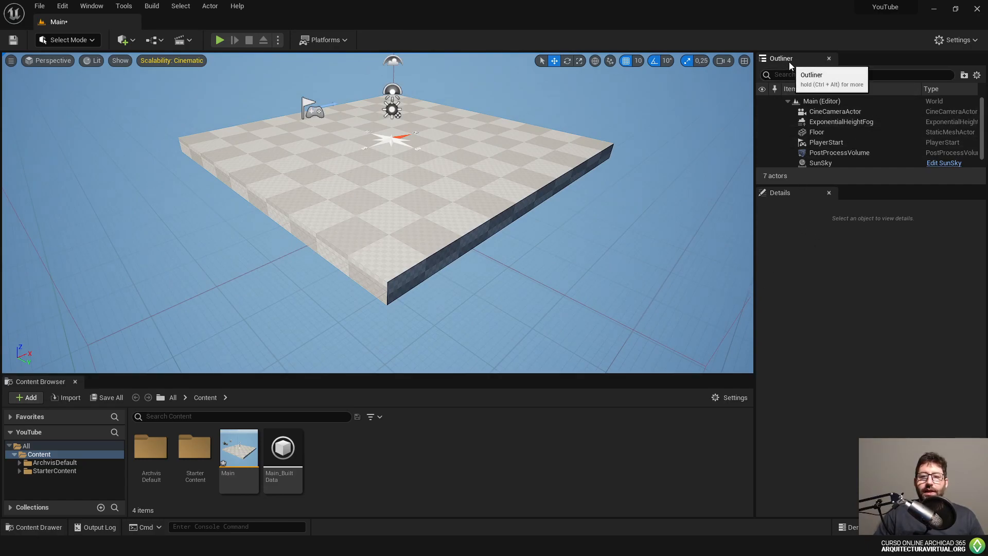
pyautogui.moveTo(880, 186); pyautogui.dragTo(874, 283)
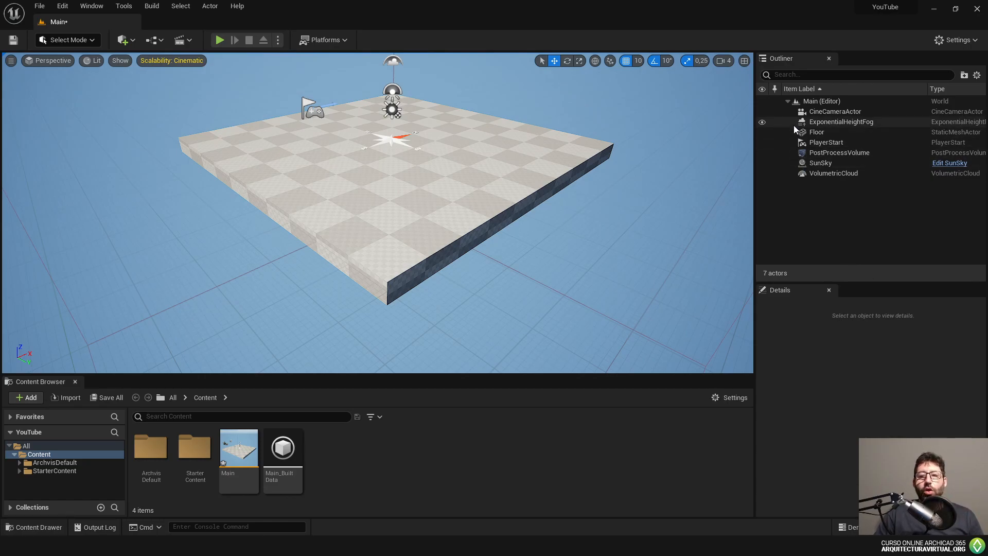
# - Examine the Main level in the Outliner and Content Browser, collapsing and expanding its actor list
pyautogui.moveTo(375, 185); pyautogui.dragTo(372, 179, button='right')
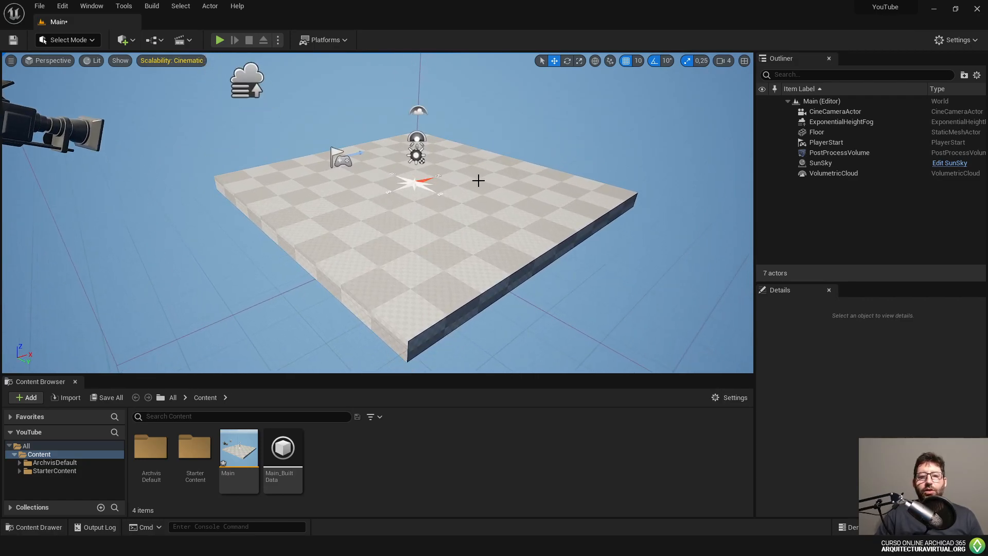
pyautogui.moveTo(469, 188); pyautogui.dragTo(458, 182, button='right')
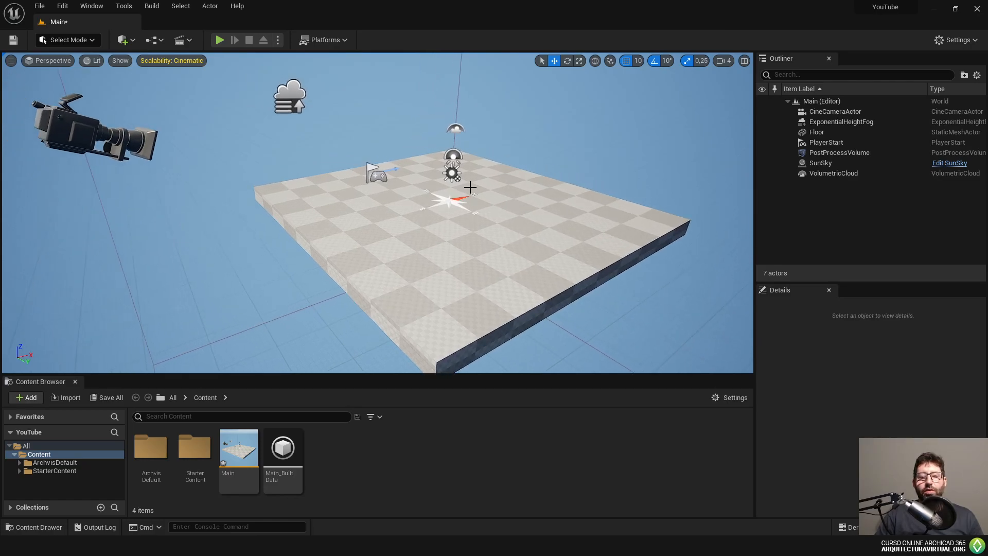
pyautogui.click(818, 101)
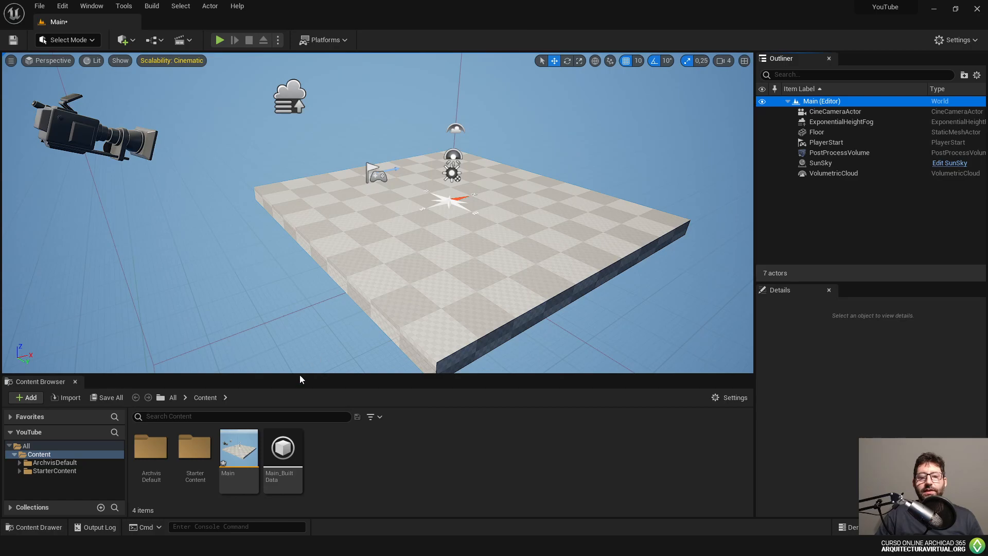
pyautogui.click(239, 456)
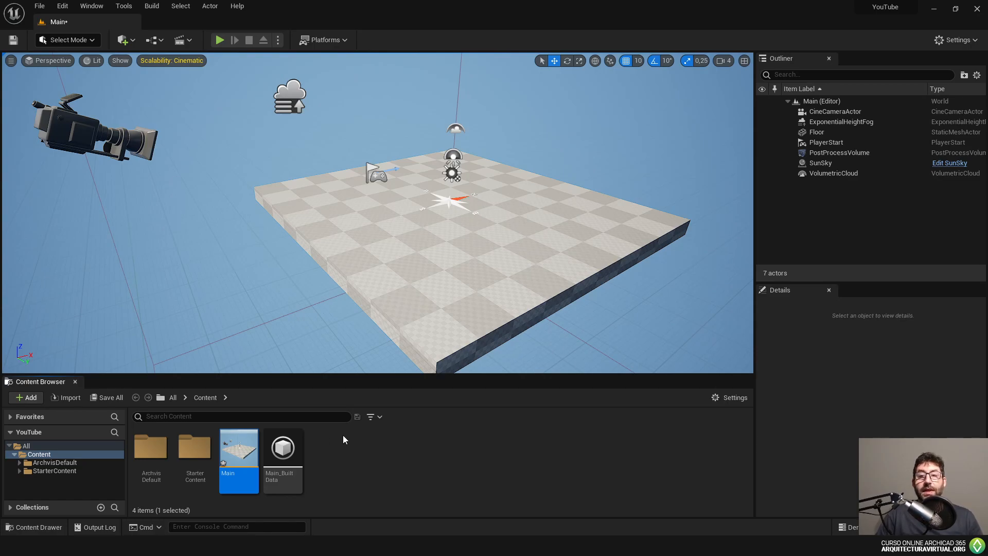
pyautogui.moveTo(464, 353); pyautogui.dragTo(467, 358, button='right')
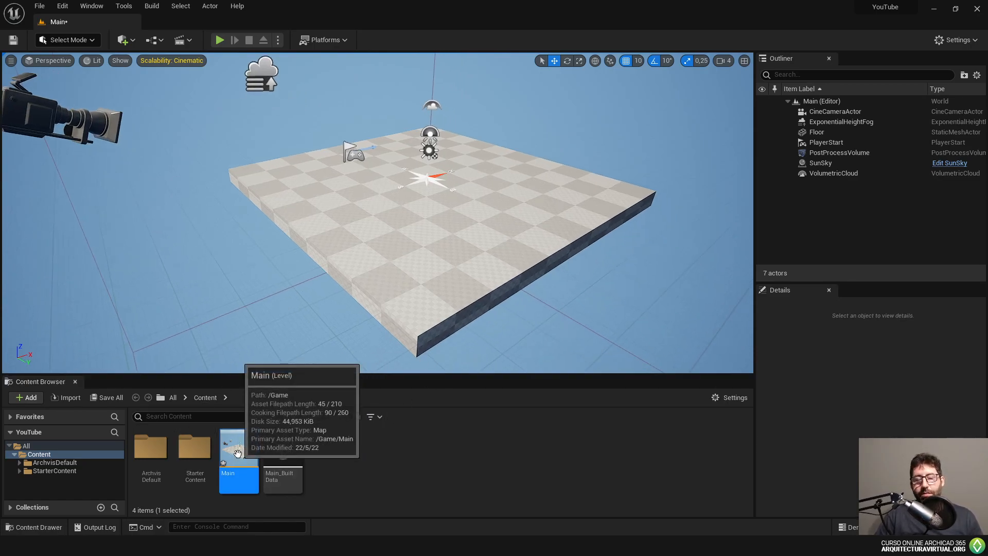
pyautogui.click(810, 103)
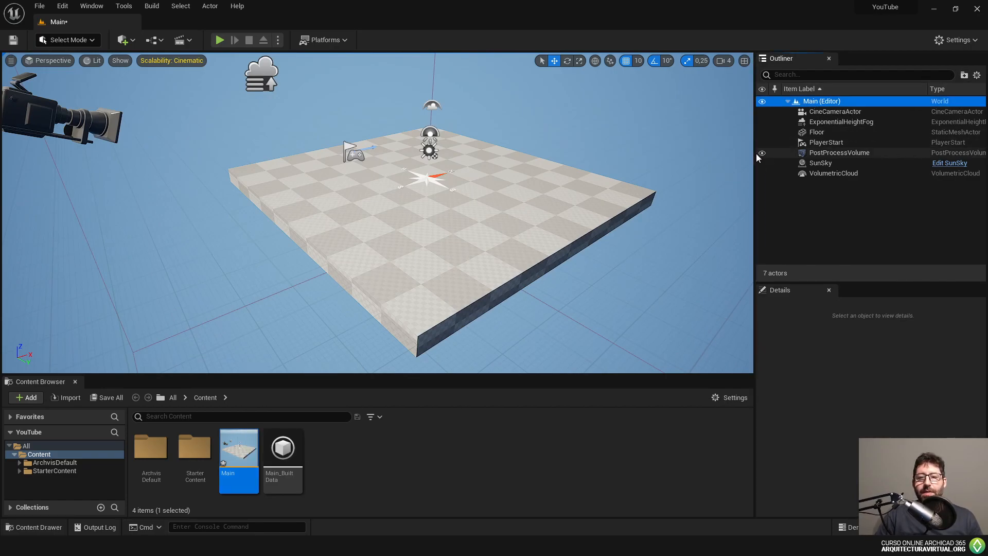
pyautogui.click(787, 102)
pyautogui.click(786, 102)
pyautogui.moveTo(381, 174); pyautogui.dragTo(341, 130, button='right')
# - Review the actors of the Main level one by one in the Outliner, from CineCameraActor to VolumetricCloud
pyautogui.click(829, 112)
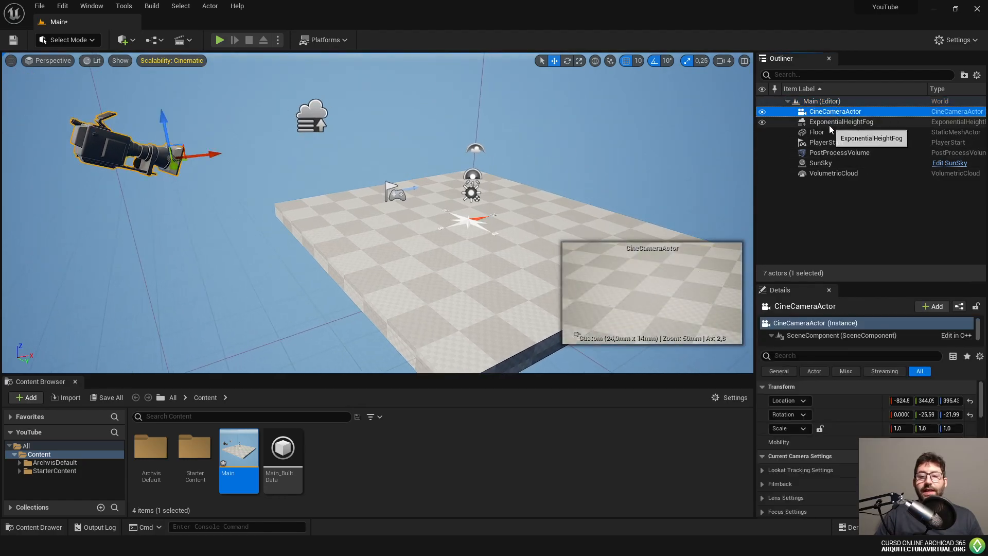
pyautogui.click(828, 122)
pyautogui.click(823, 133)
pyautogui.click(826, 142)
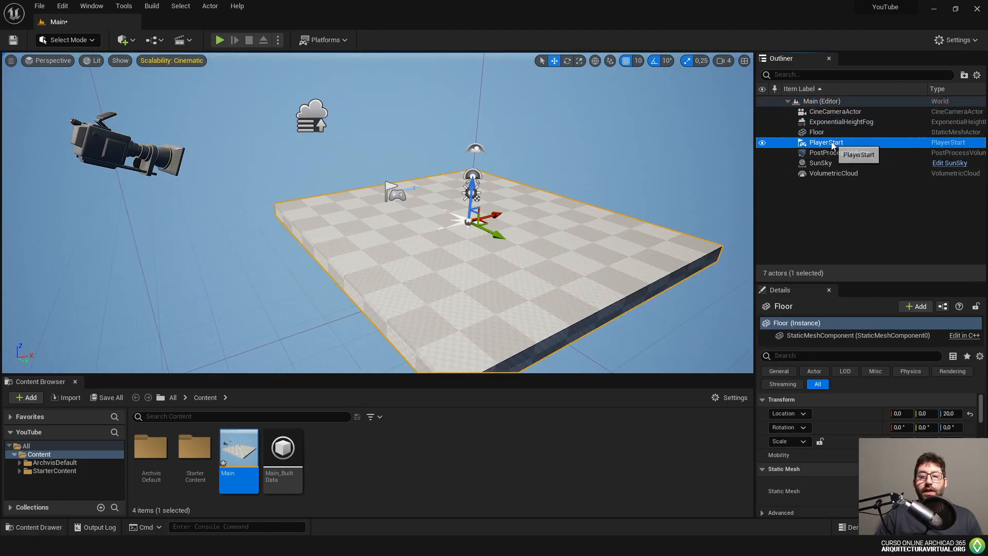
pyautogui.click(831, 153)
pyautogui.click(833, 163)
pyautogui.click(833, 173)
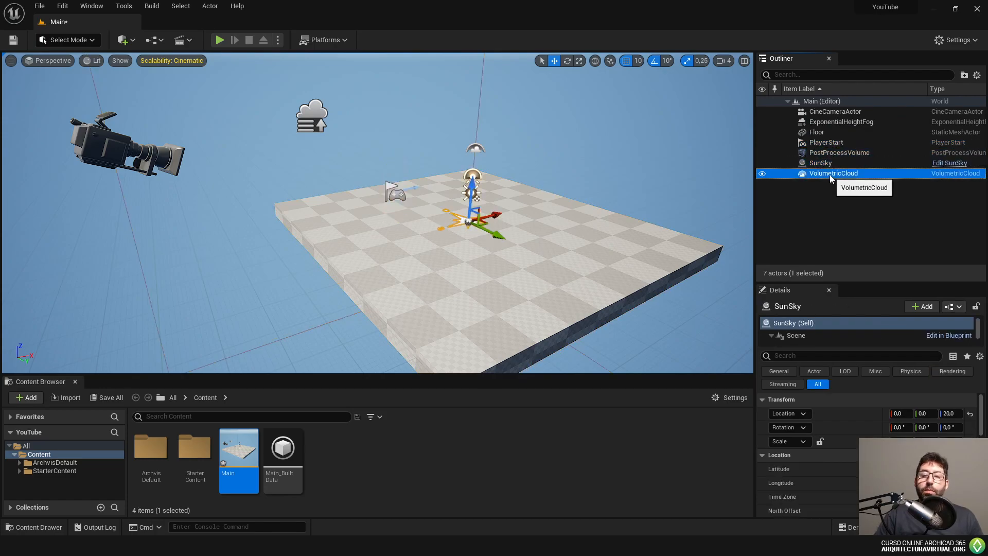
pyautogui.click(838, 164)
pyautogui.click(842, 153)
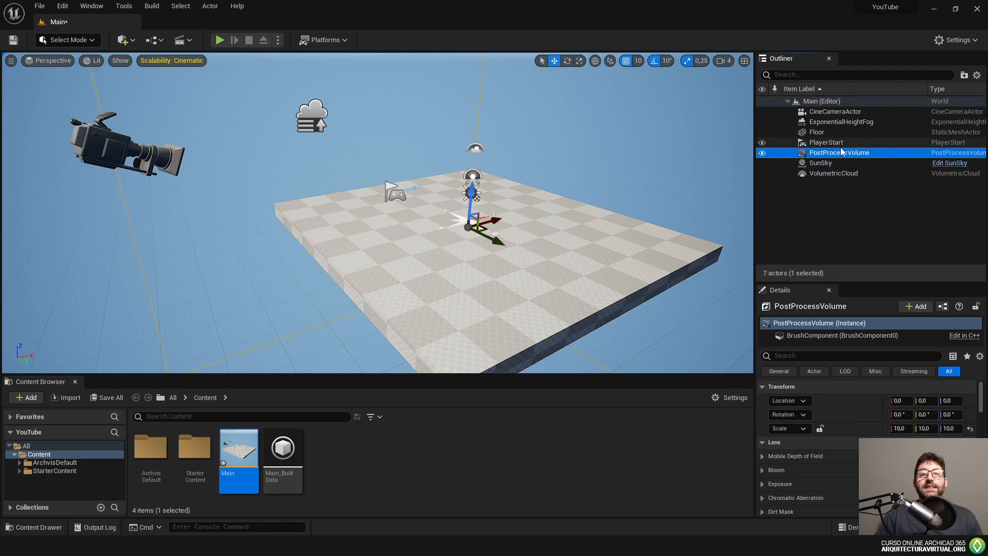
# - Delete all actors from CineCameraActor through VolumetricCloud, and undo the deletion
pyautogui.click(856, 112)
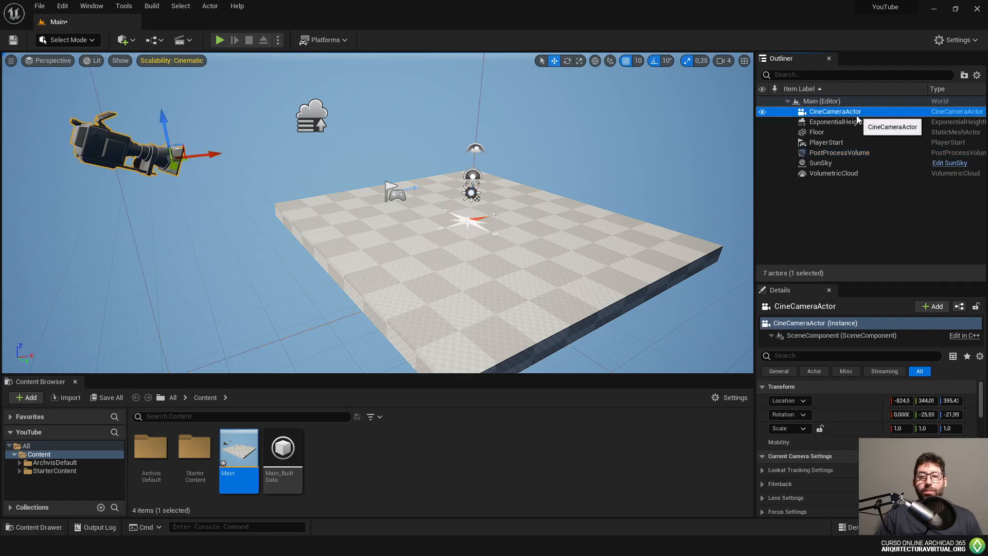
pyautogui.keyDown('shift'); pyautogui.click(835, 174); pyautogui.keyUp('shift')
pyautogui.press('Delete')
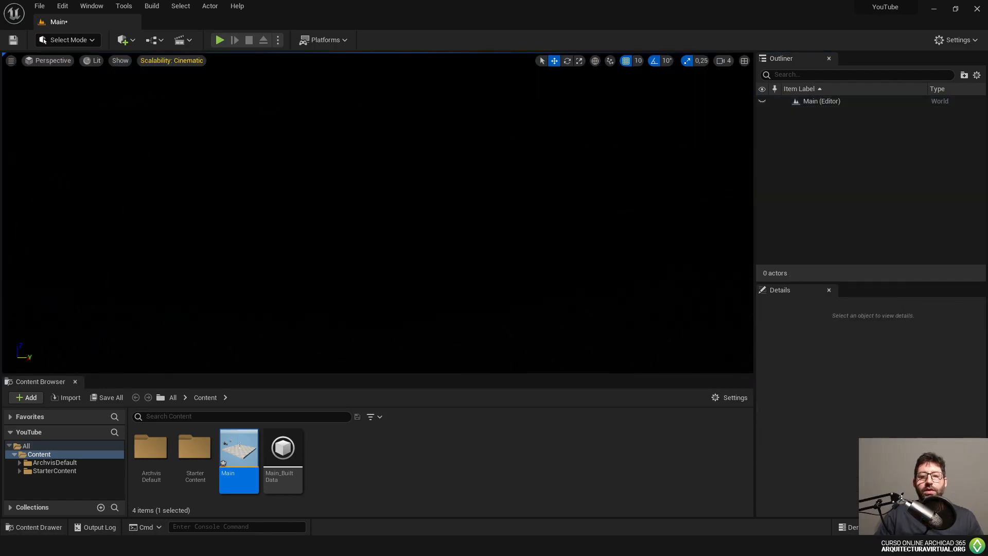
pyautogui.hotkey('ctrl', 'z')
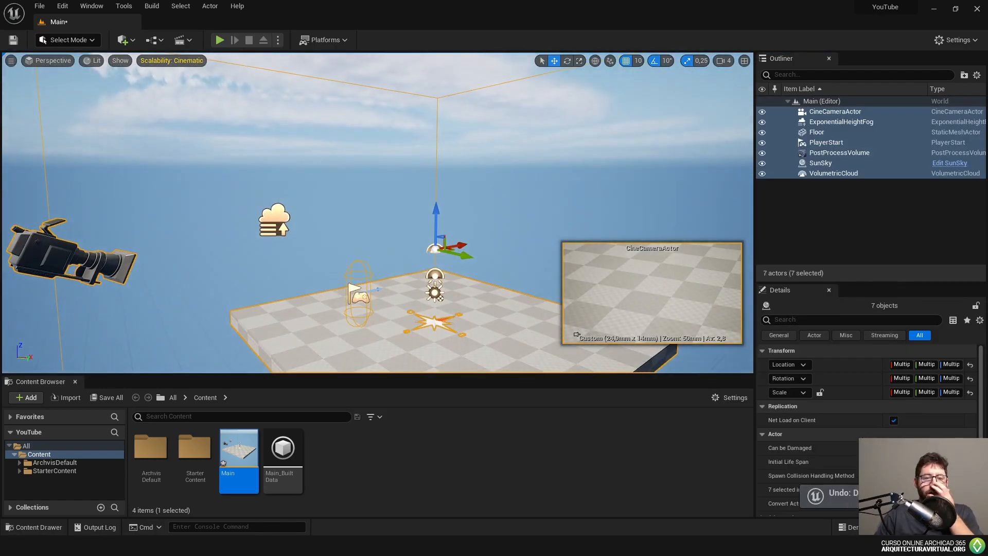
# - Select only the Floor actor in the viewport
pyautogui.scroll(-5, 514, 229)
pyautogui.click(484, 308)
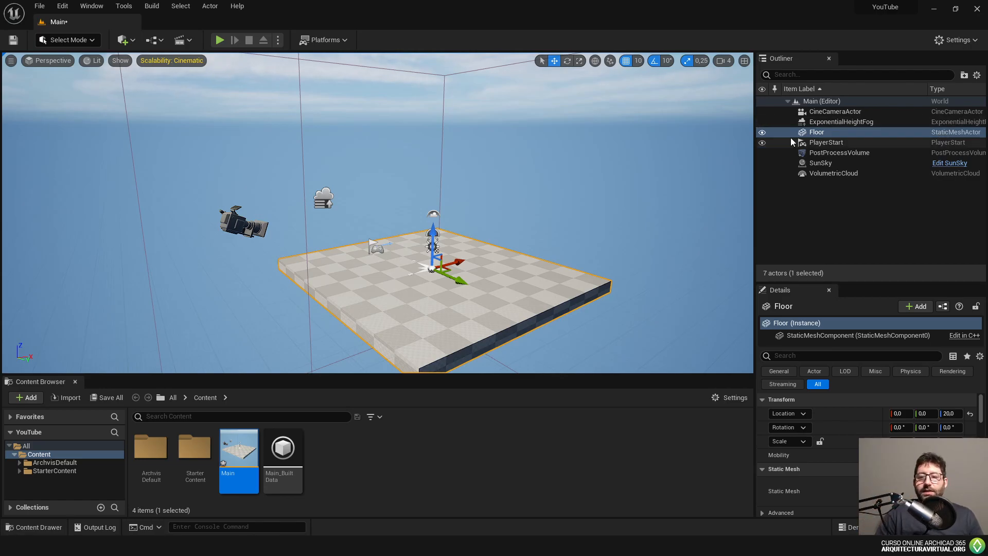
# - Select the ExponentialHeightFog actor through its cloud icon in the viewport
pyautogui.moveTo(464, 216); pyautogui.dragTo(535, 251, button='right')
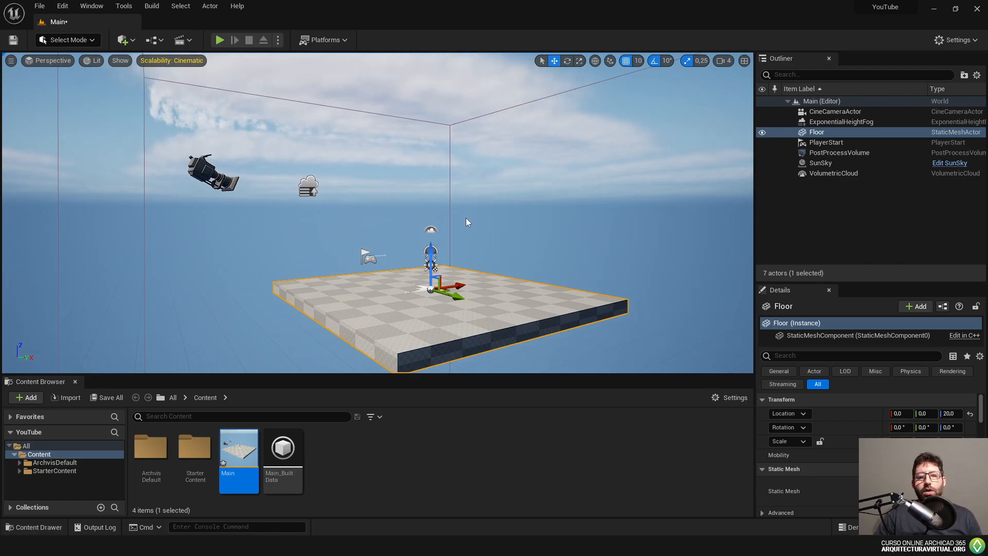
pyautogui.moveTo(466, 218); pyautogui.dragTo(472, 224, button='middle')
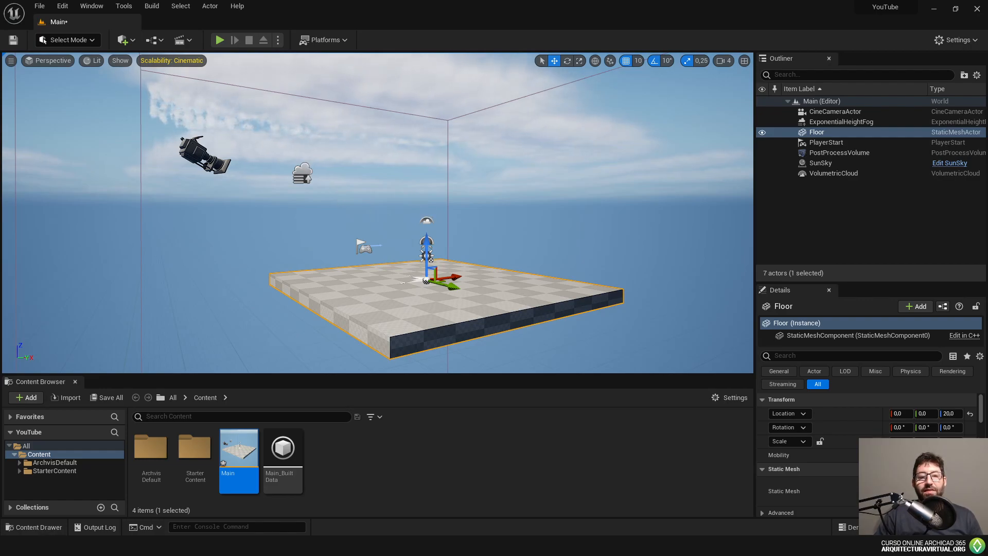
pyautogui.click(303, 174)
pyautogui.moveTo(485, 201); pyautogui.dragTo(523, 206, button='right')
pyautogui.moveTo(523, 206)
pyautogui.mouseDown(button='middle')
pyautogui.moveTo(538, 208)
pyautogui.moveTo(525, 211)
pyautogui.moveTo(532, 217)
pyautogui.mouseUp(button='middle')
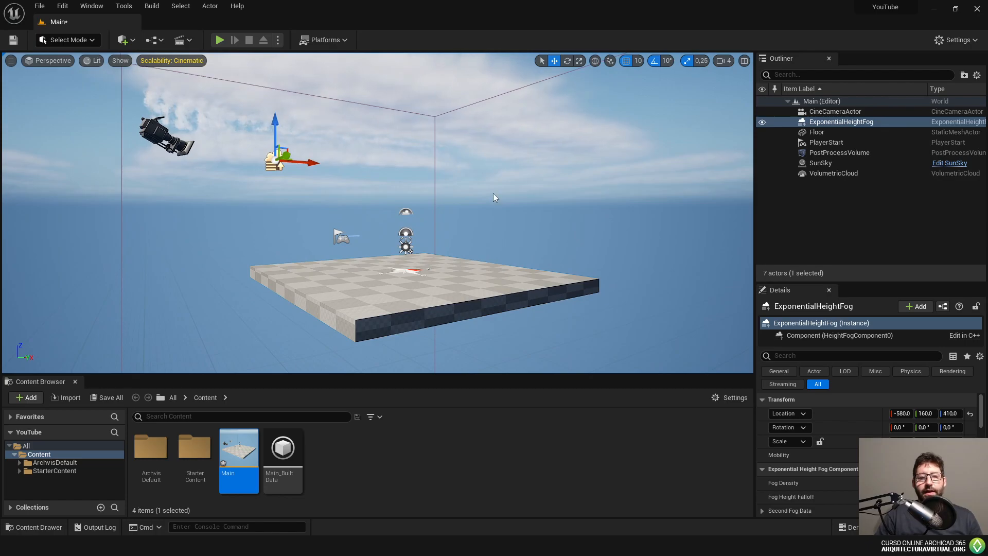
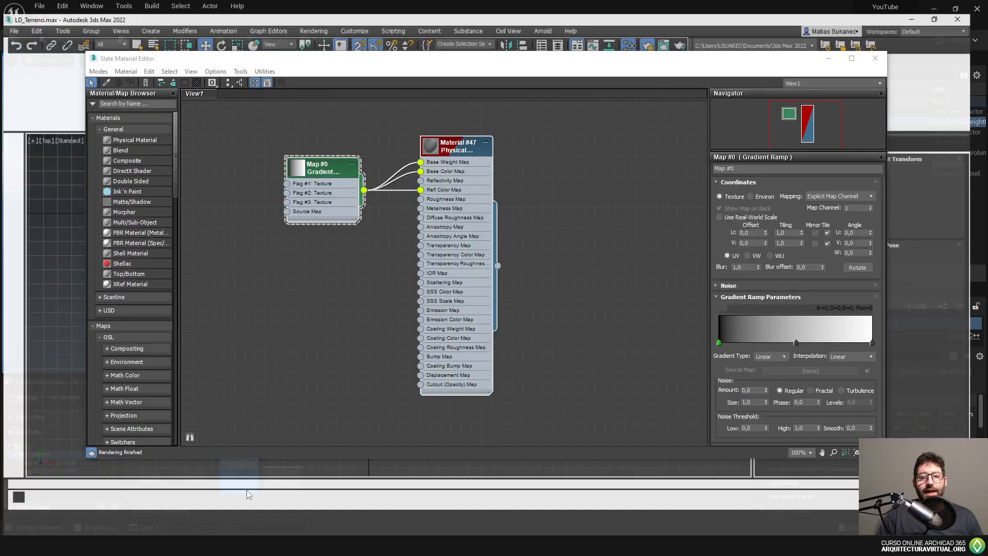
# - Switch to 3ds Max and inspect the Gradient Ramp map linked to the Physical Material in the Slate Material Editor
pyautogui.moveTo(328, 168); pyautogui.dragTo(303, 196)
pyautogui.click(430, 155)
pyautogui.moveTo(461, 182); pyautogui.dragTo(462, 183)
pyautogui.moveTo(515, 165); pyautogui.dragTo(525, 164)
pyautogui.moveTo(572, 126); pyautogui.dragTo(221, 343)
pyautogui.moveTo(524, 167); pyautogui.dragTo(503, 157)
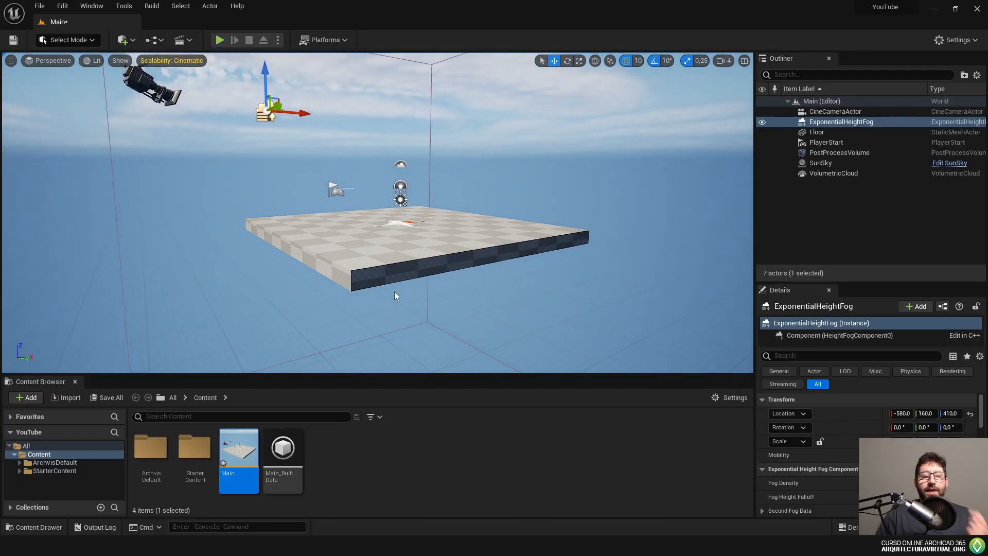
# - Return to Unreal Engine and review the level's actors from CineCameraActor to PlayerStart in the Outliner
pyautogui.moveTo(305, 259); pyautogui.dragTo(314, 266, button='middle')
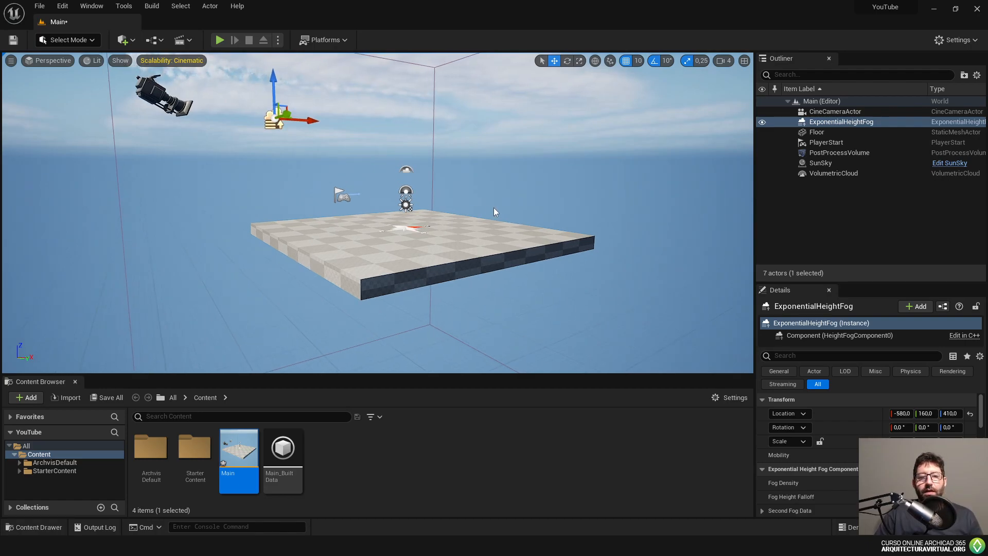
pyautogui.moveTo(489, 210); pyautogui.dragTo(484, 198, button='right')
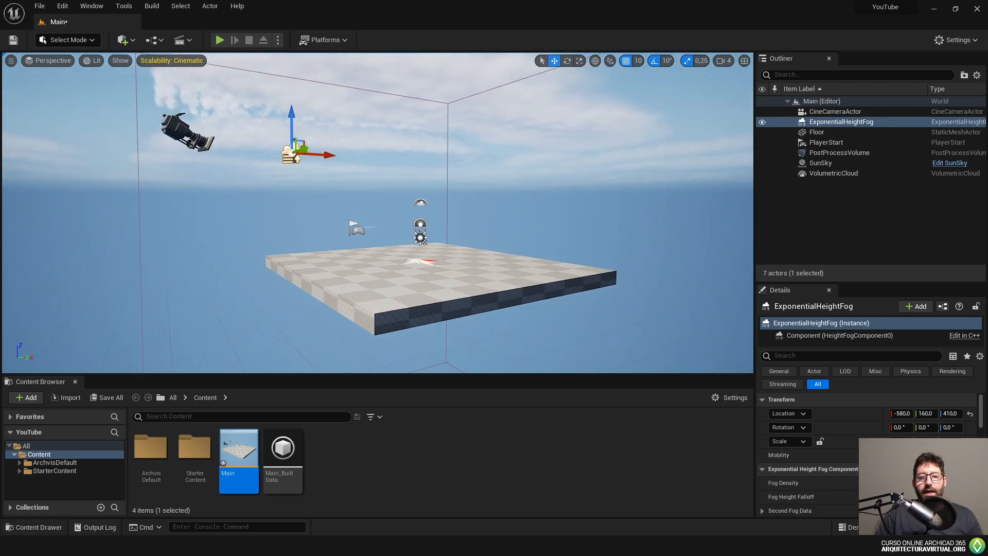
pyautogui.click(855, 111)
pyautogui.click(840, 124)
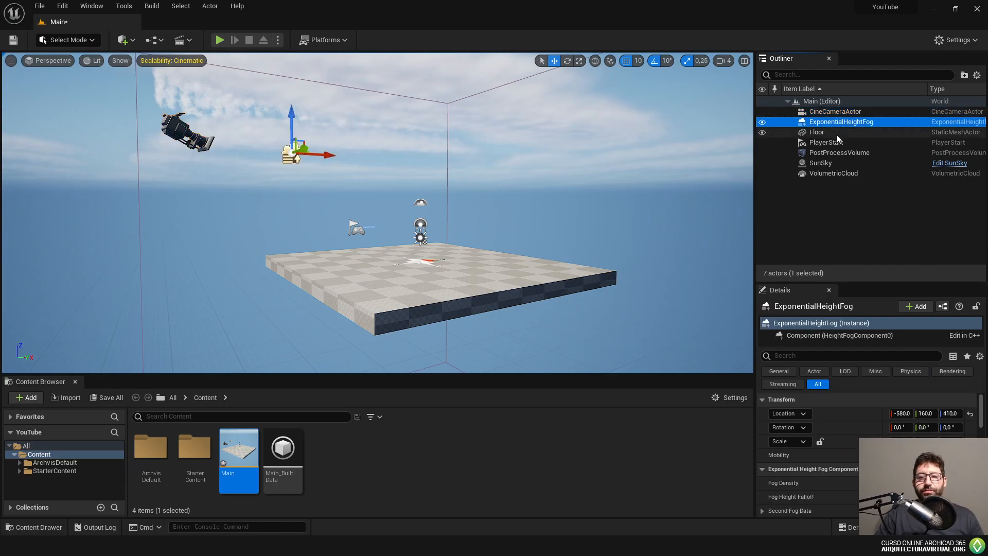
pyautogui.click(836, 133)
pyautogui.click(837, 143)
pyautogui.moveTo(416, 191); pyautogui.dragTo(389, 183, button='right')
pyautogui.press('w')
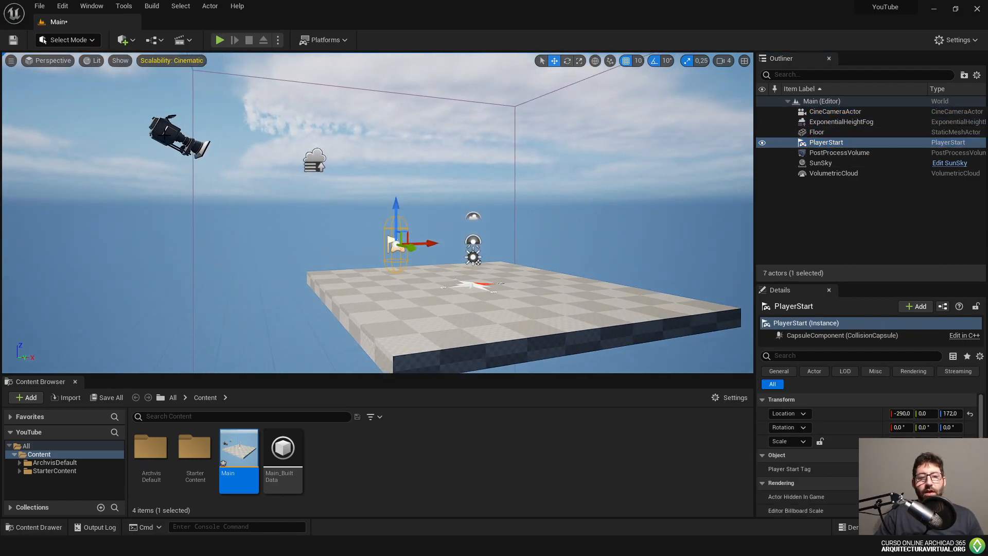
# - Check the CineCameraActor's preview, and select ExponentialHeightFog, Floor and PlayerStart in turn
pyautogui.click(165, 136)
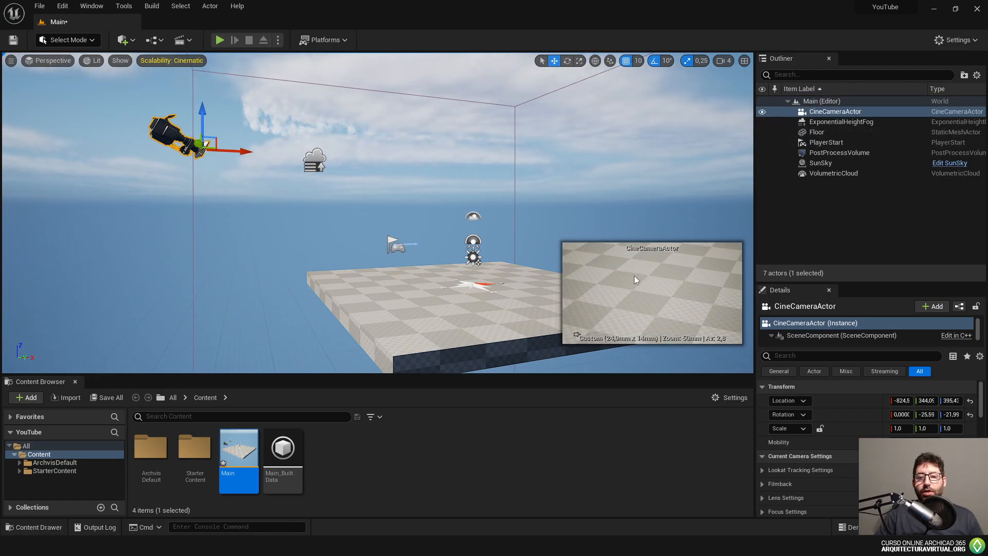
pyautogui.scroll(-2, 554, 270)
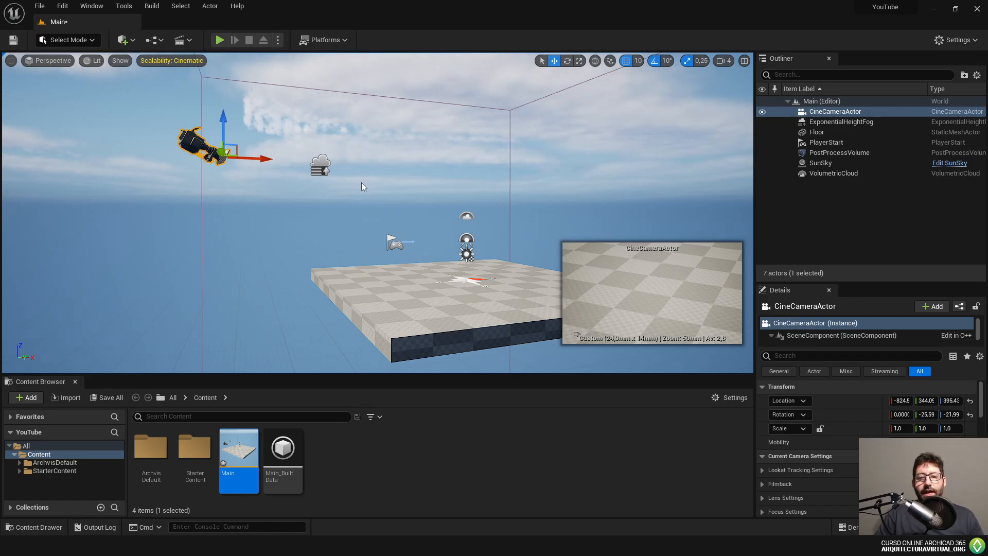
pyautogui.click(857, 125)
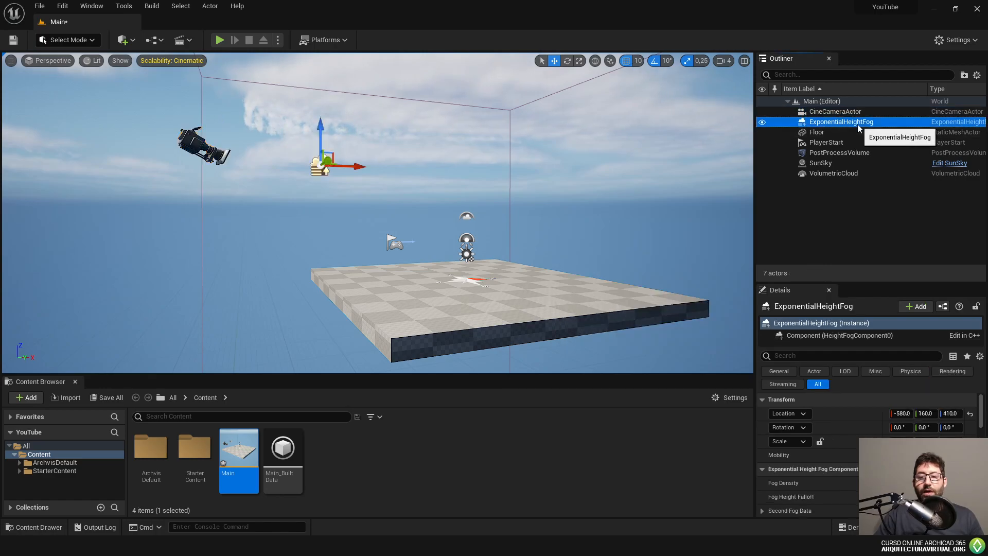
pyautogui.click(847, 132)
pyautogui.click(844, 142)
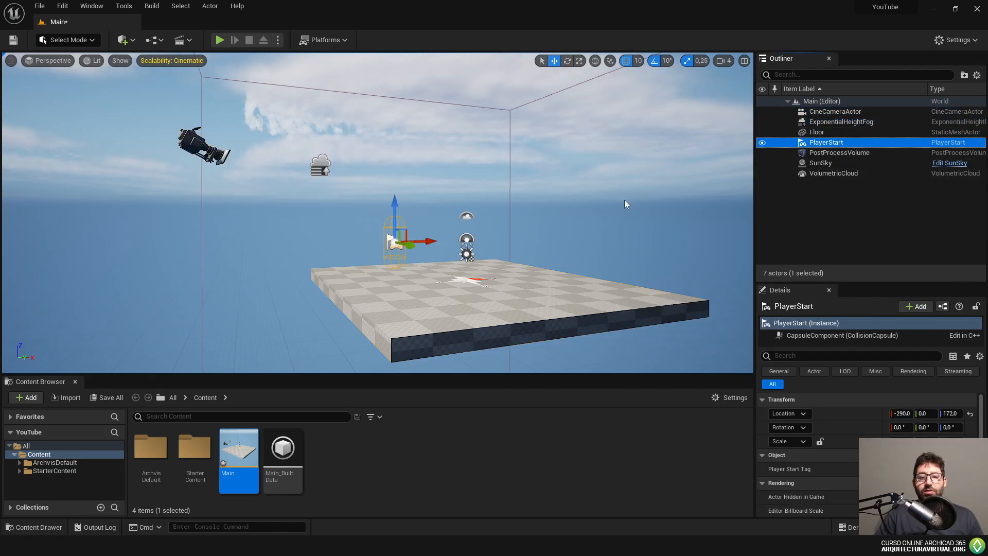
# - Raise the SunSky actor to a Z location of 220, and undo the move
pyautogui.click(851, 164)
pyautogui.moveTo(467, 258); pyautogui.dragTo(466, 205)
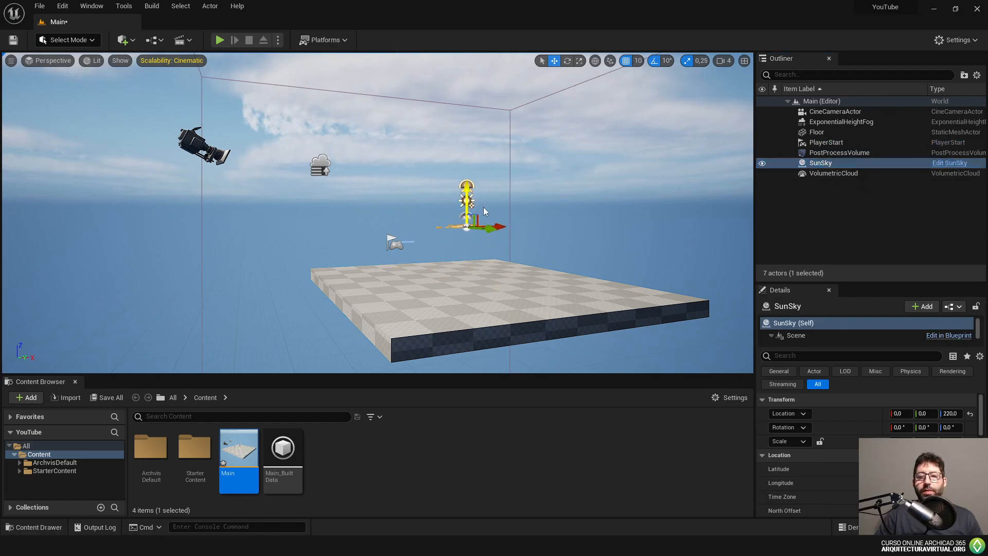
pyautogui.hotkey('ctrl', 'z')
pyautogui.moveTo(564, 223)
pyautogui.mouseDown(button='right')
pyautogui.moveTo(565, 247)
pyautogui.moveTo(565, 226)
pyautogui.mouseUp(button='right')
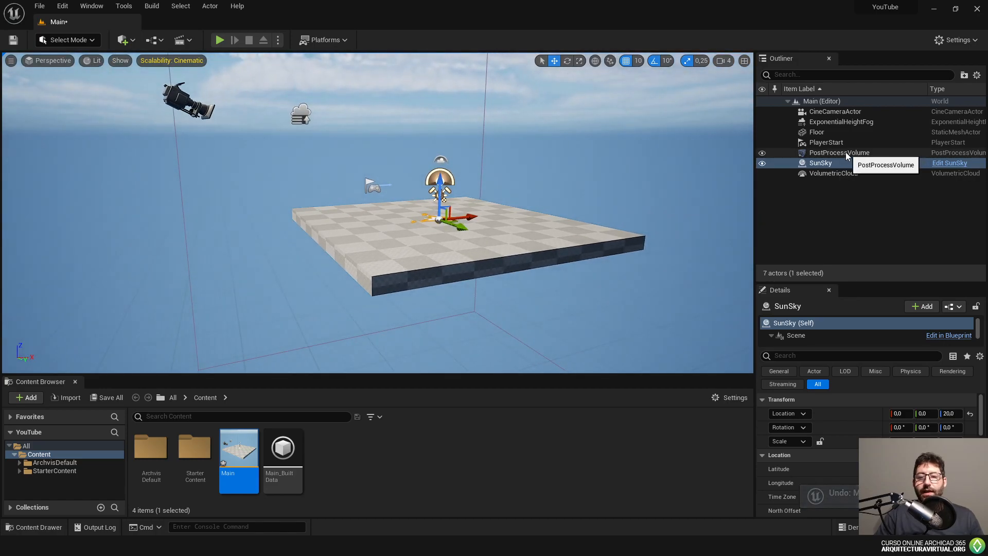
# - Delete the ExponentialHeightFog actor to compare the sky without fog, and undo the deletion
pyautogui.click(854, 124)
pyautogui.moveTo(668, 184); pyautogui.dragTo(668, 164, button='right')
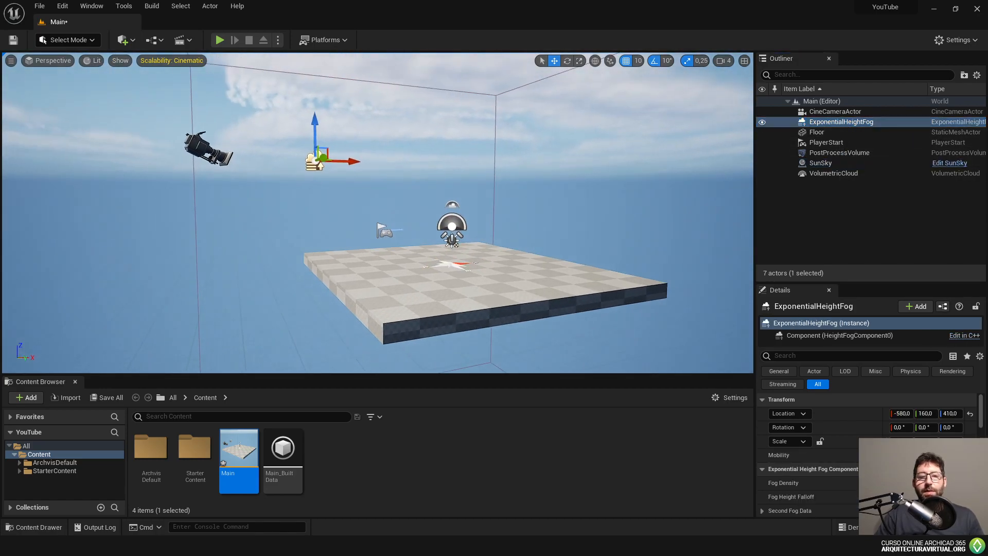
pyautogui.press('Delete')
pyautogui.hotkey('ctrl', 'z')
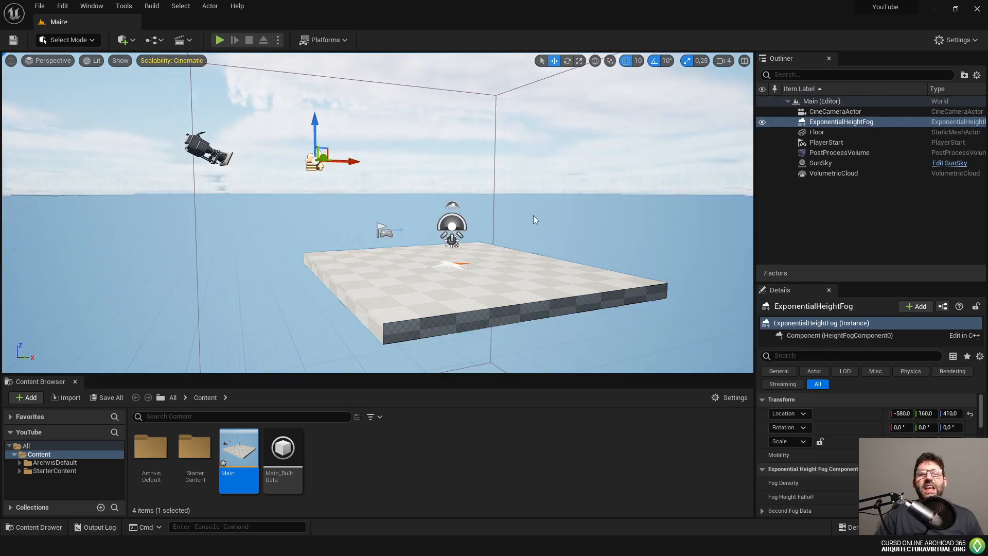
# - Delete the VolumetricCloud actor to compare the sky without clouds, and undo the deletion
pyautogui.click(859, 175)
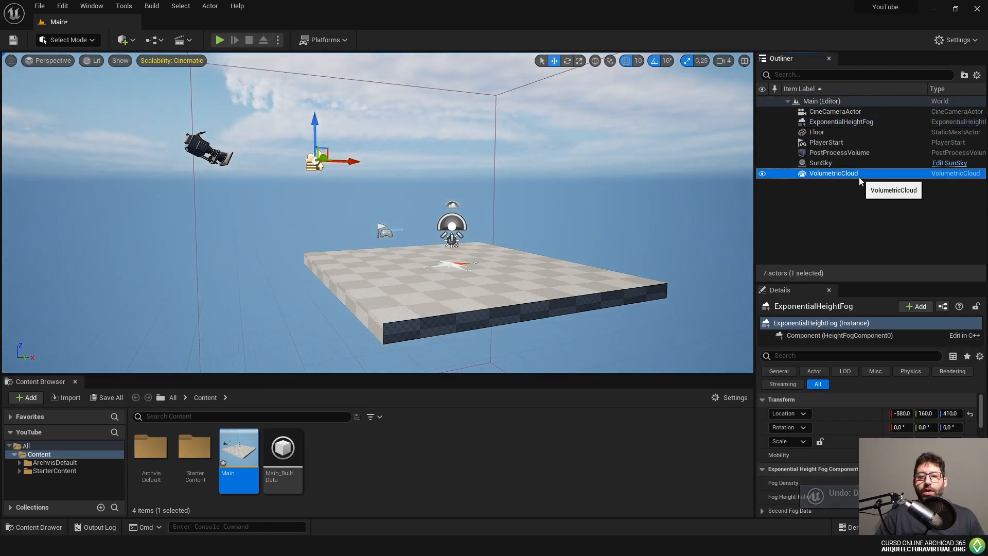
pyautogui.press('Delete')
pyautogui.moveTo(563, 231); pyautogui.dragTo(563, 217, button='right')
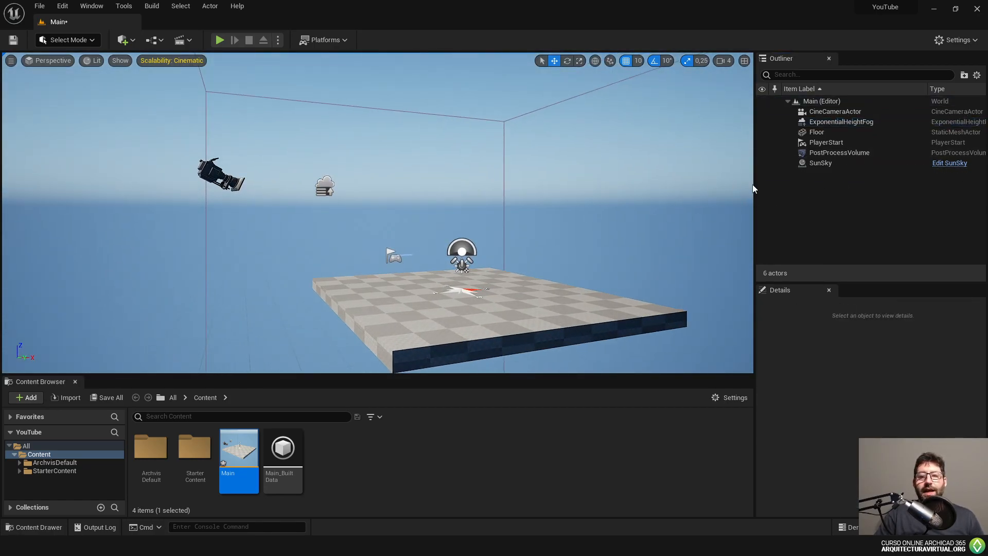
pyautogui.hotkey('ctrl', 'z')
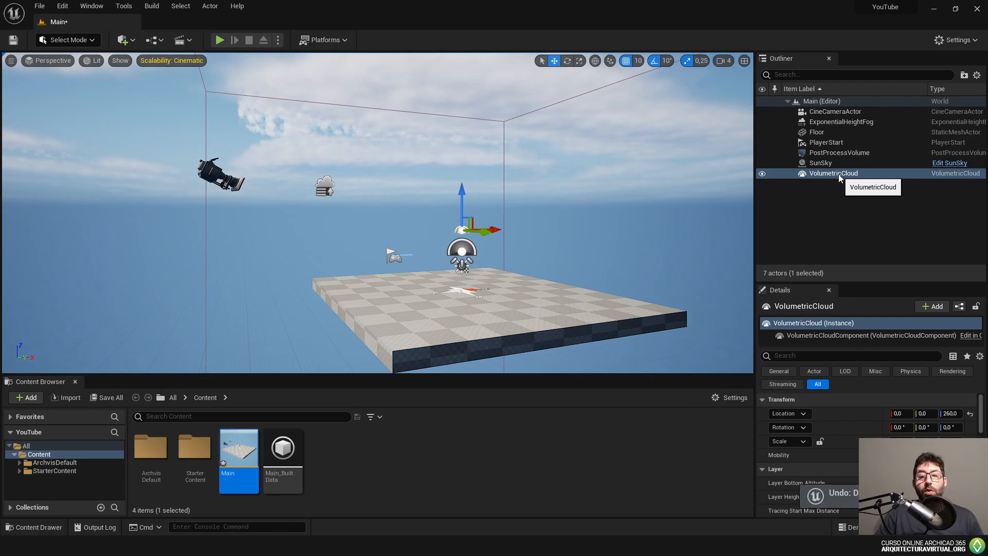
# - Delete the PostProcessVolume actor to compare the scene without it, and undo the deletion
pyautogui.click(854, 154)
pyautogui.press('Delete')
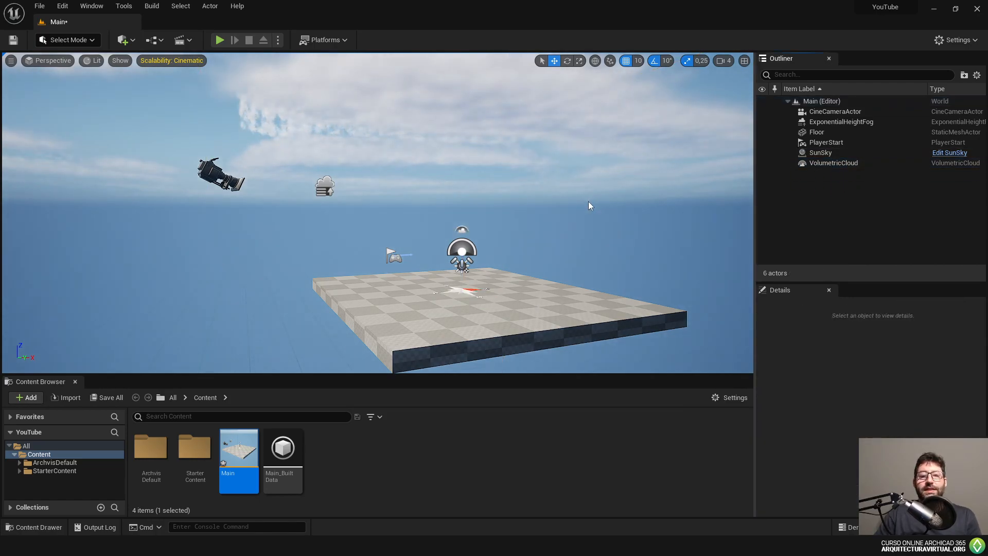
pyautogui.hotkey('ctrl', 'z')
pyautogui.moveTo(588, 206)
pyautogui.mouseDown(button='right')
pyautogui.moveTo(618, 203)
pyautogui.moveTo(597, 200)
pyautogui.mouseUp(button='right')
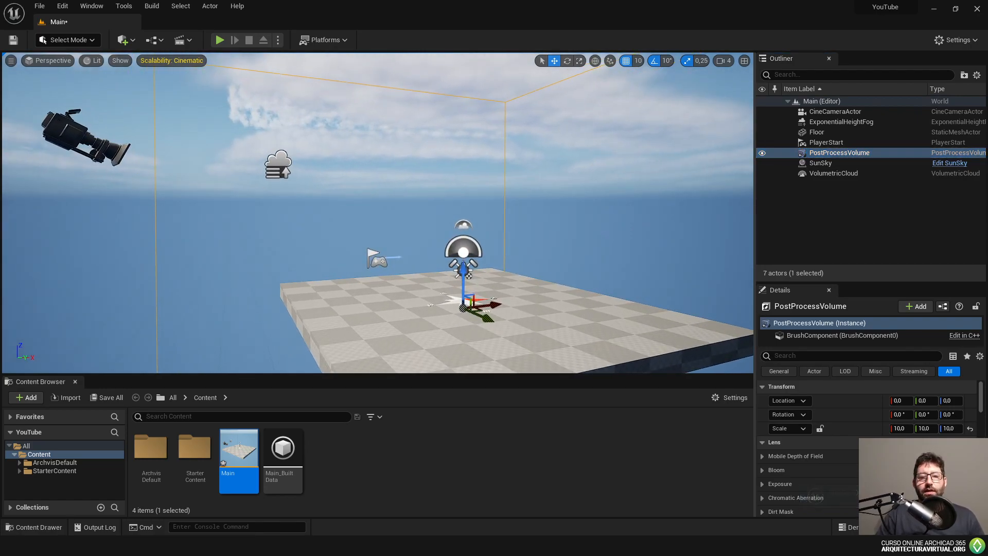
# - Examine the PostProcessVolume's Lens and Color Grading settings in its details
pyautogui.moveTo(481, 226); pyautogui.dragTo(486, 229, button='right')
pyautogui.press('s')
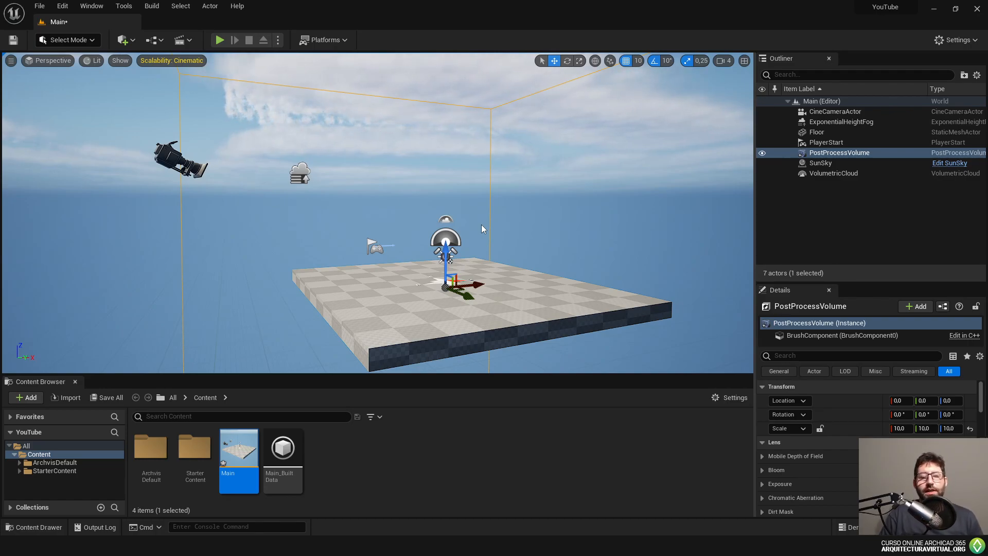
pyautogui.moveTo(702, 168); pyautogui.dragTo(709, 162, button='right')
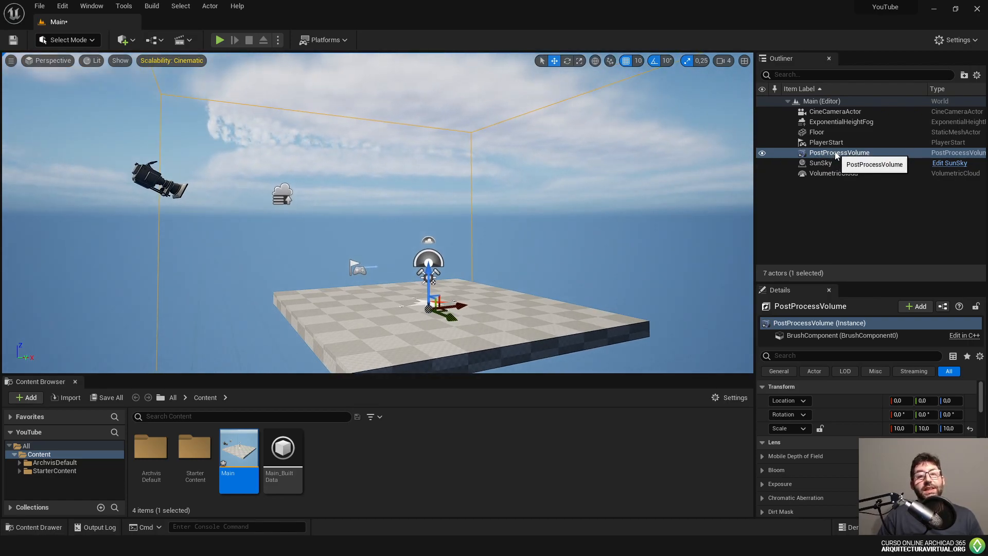
pyautogui.scroll(-3, 853, 427)
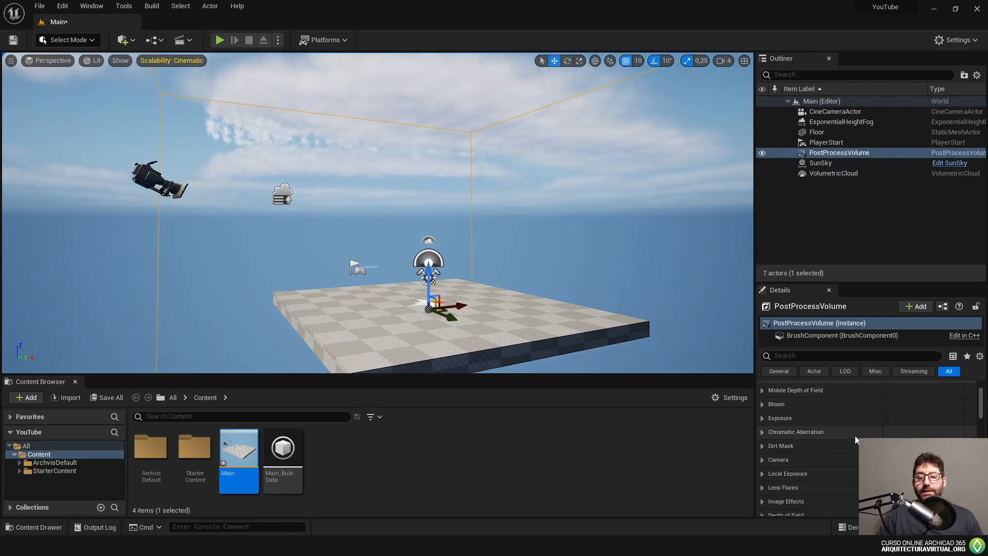
pyautogui.scroll(-3, 786, 445)
pyautogui.scroll(-3, 780, 443)
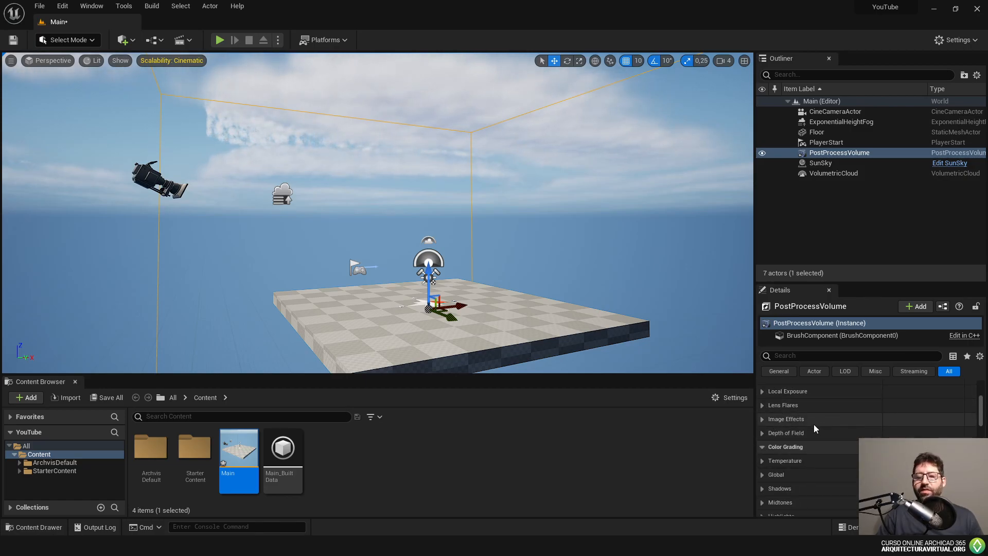
pyautogui.scroll(9, 795, 431)
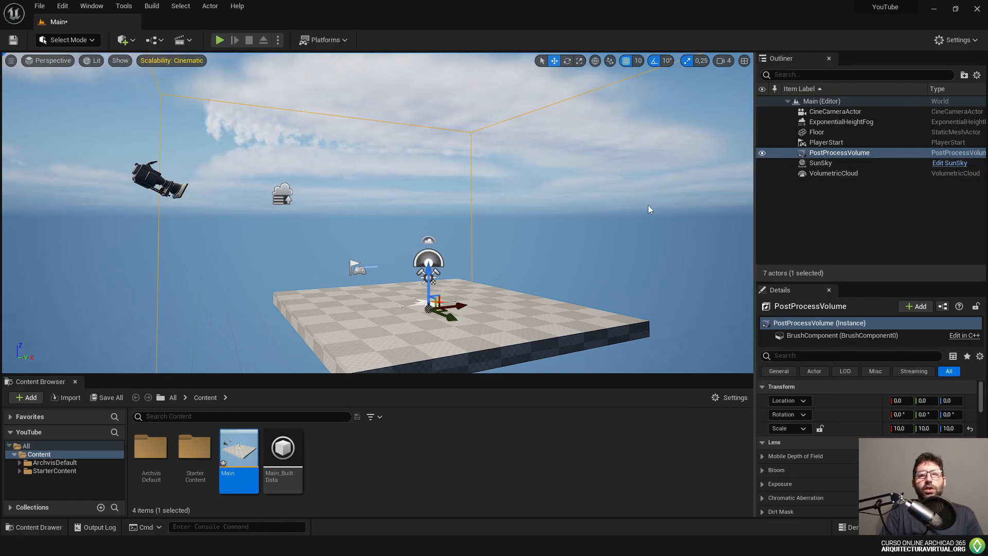
# - Focus on the PlayerStart actor, raise it to a Z location of 212, and undo the move
pyautogui.click(826, 143)
pyautogui.press('f')
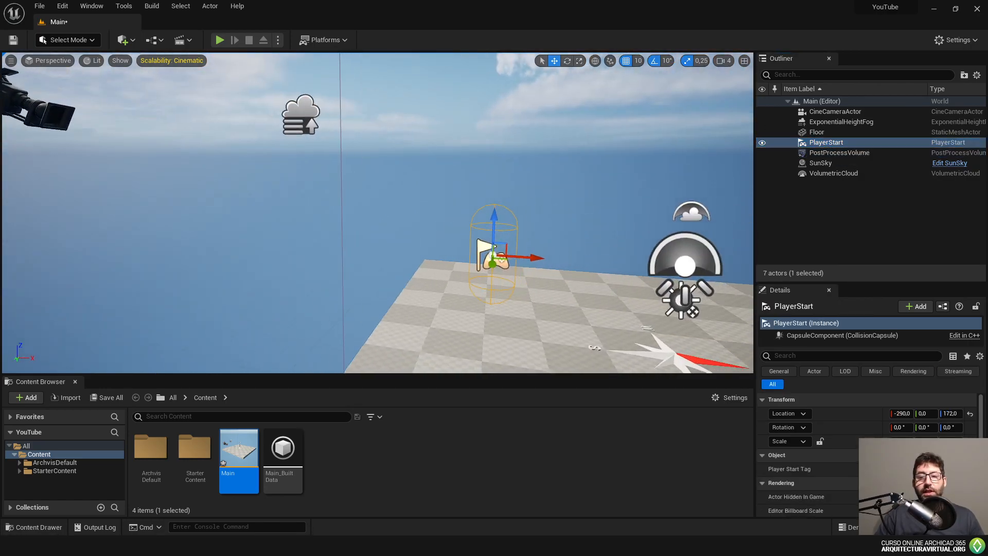
pyautogui.moveTo(395, 230); pyautogui.dragTo(395, 192)
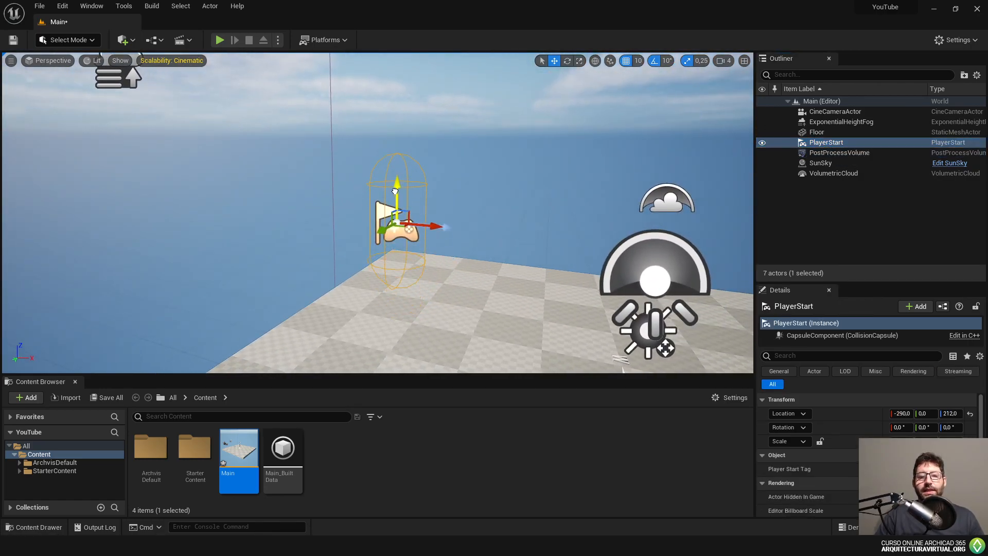
pyautogui.hotkey('ctrl', 'z')
# - Play the level in the editor from the PlayerStart, look around the floor, and stop the play session
pyautogui.press('a')
pyautogui.moveTo(248, 94); pyautogui.dragTo(288, 102, button='right')
pyautogui.click(219, 40)
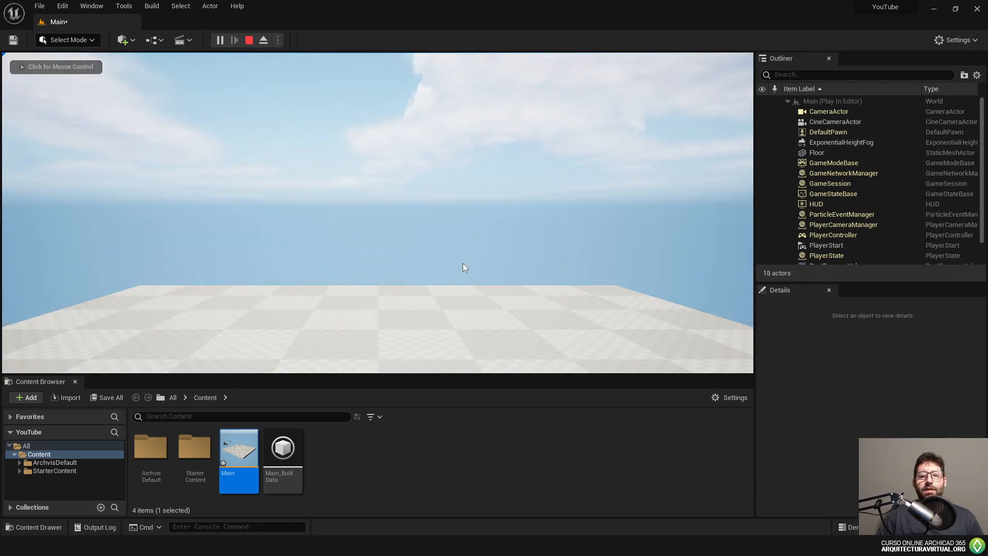
pyautogui.click(462, 264)
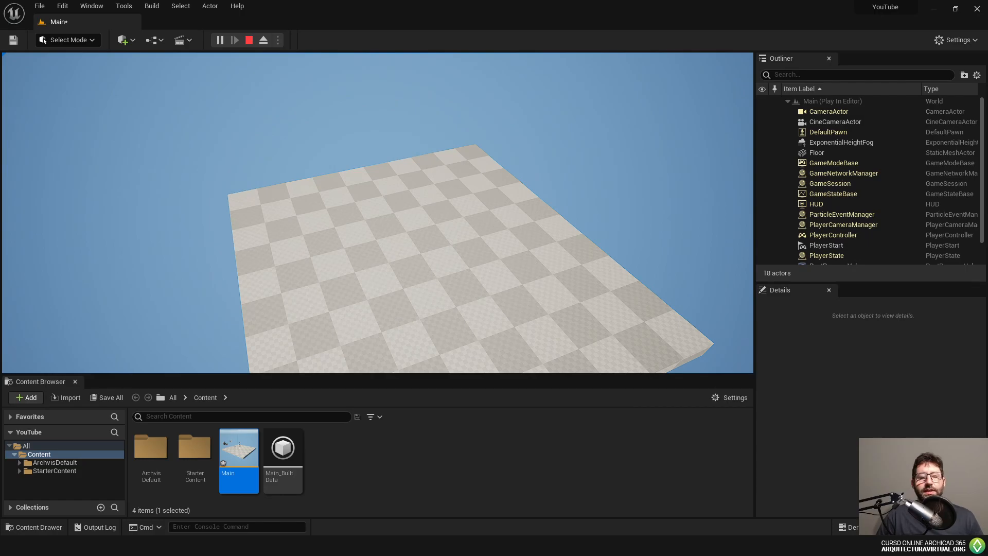
pyautogui.press('Escape')
# - Review the actors from CineCameraActor to PostProcessVolume in the Outliner, and focus the view on PostProcessVolume
pyautogui.moveTo(491, 308); pyautogui.dragTo(425, 250, button='right')
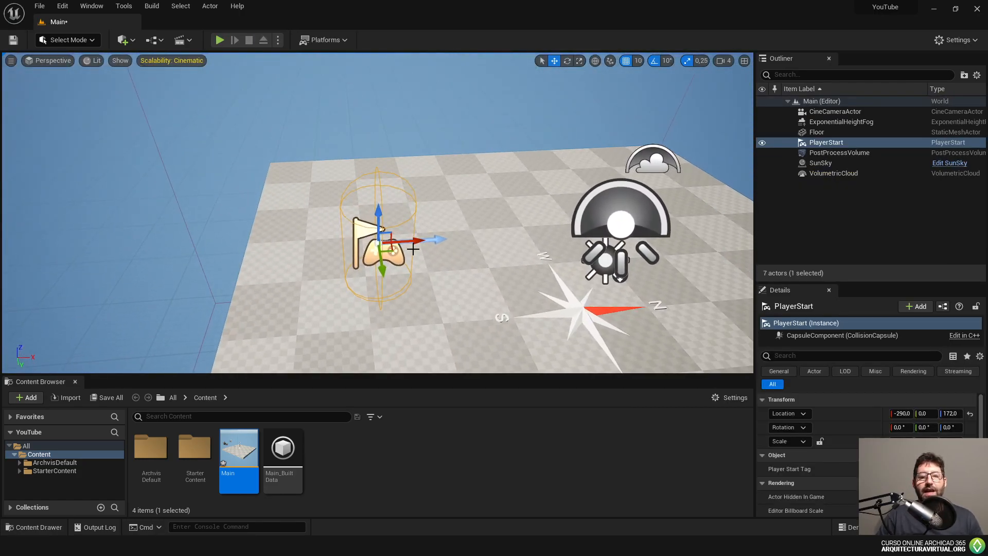
pyautogui.scroll(-10, 432, 245)
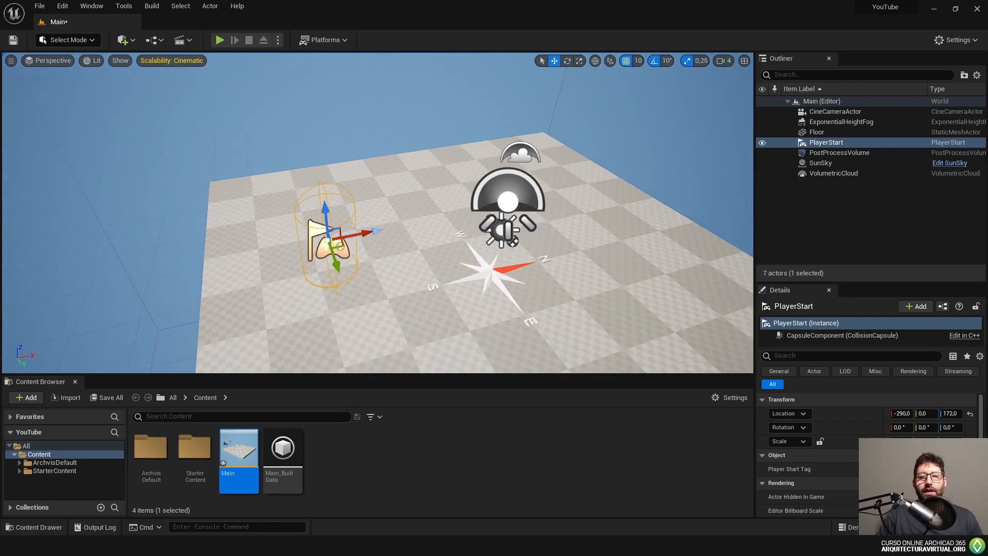
pyautogui.click(881, 112)
pyautogui.click(868, 122)
pyautogui.click(851, 142)
pyautogui.click(841, 153)
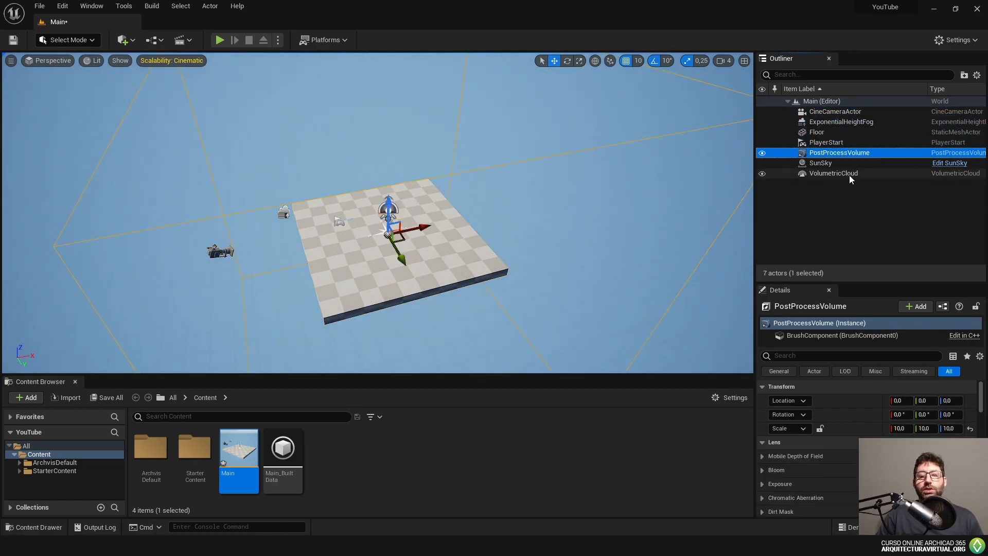
pyautogui.press('f')
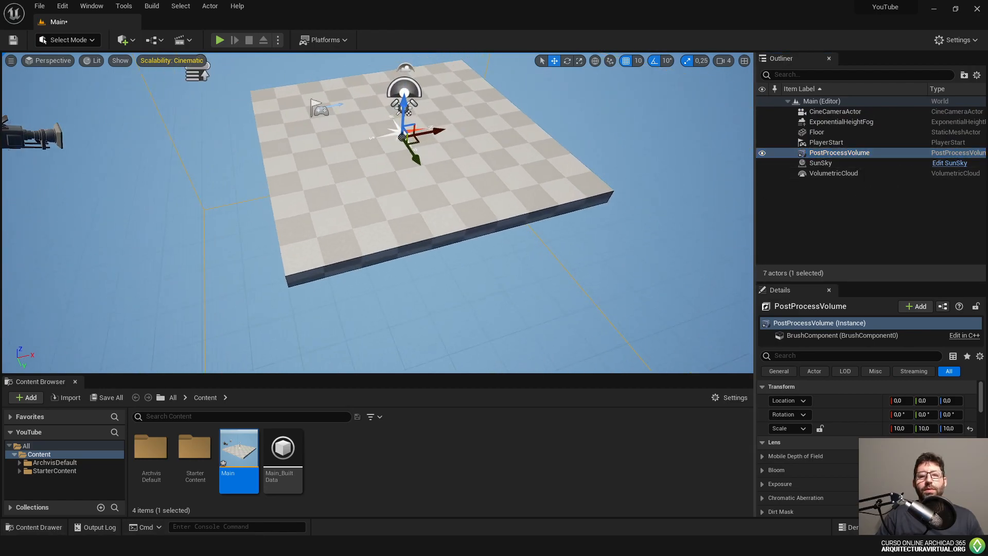
# - Place the SM_Chair mesh from the StarterContent Props folder onto the floor near the PlayerStart
pyautogui.moveTo(548, 217); pyautogui.dragTo(548, 294, button='right')
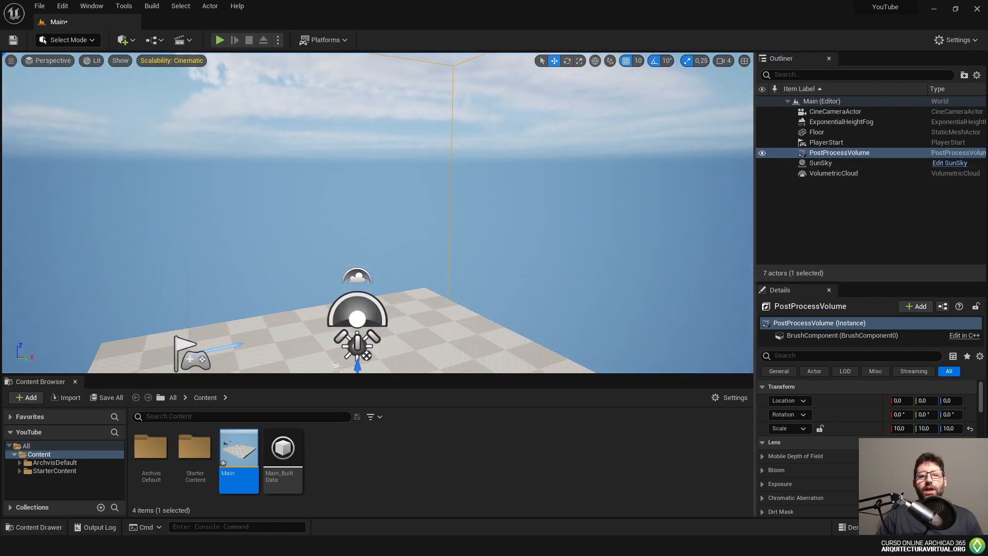
pyautogui.scroll(-5, 548, 218)
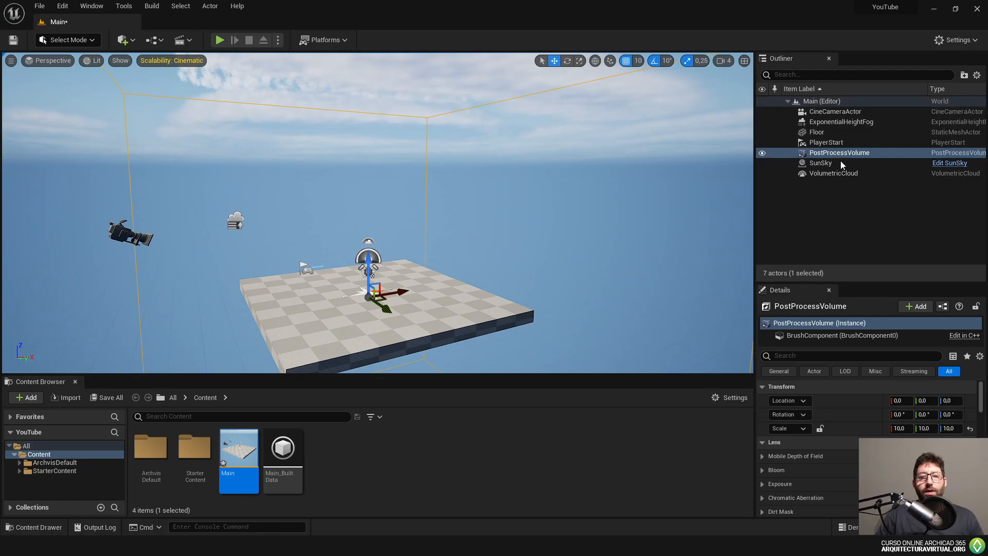
pyautogui.click(19, 463)
pyautogui.click(19, 478)
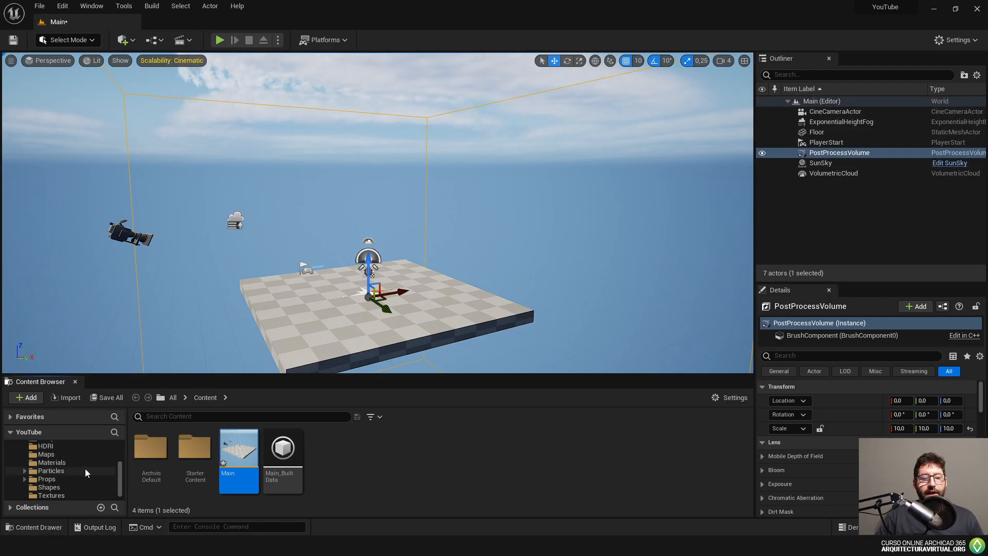
pyautogui.click(46, 479)
pyautogui.moveTo(293, 450); pyautogui.dragTo(324, 315)
pyautogui.moveTo(324, 315); pyautogui.dragTo(310, 339, button='right')
# - Move the SM_Chair actor along the X axis to an X location of -320
pyautogui.press('w')
pyautogui.click(838, 153)
pyautogui.click(823, 164)
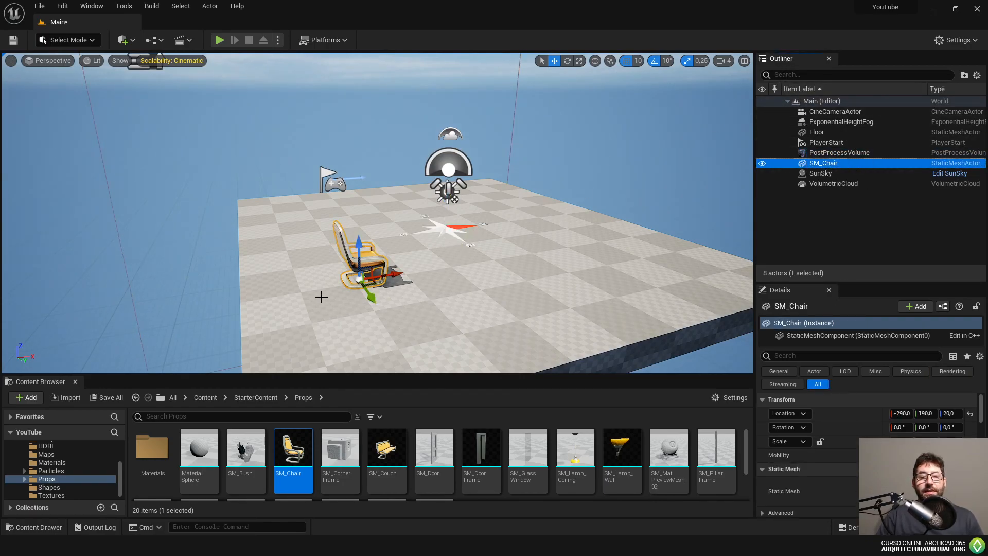
pyautogui.moveTo(390, 276); pyautogui.dragTo(375, 280)
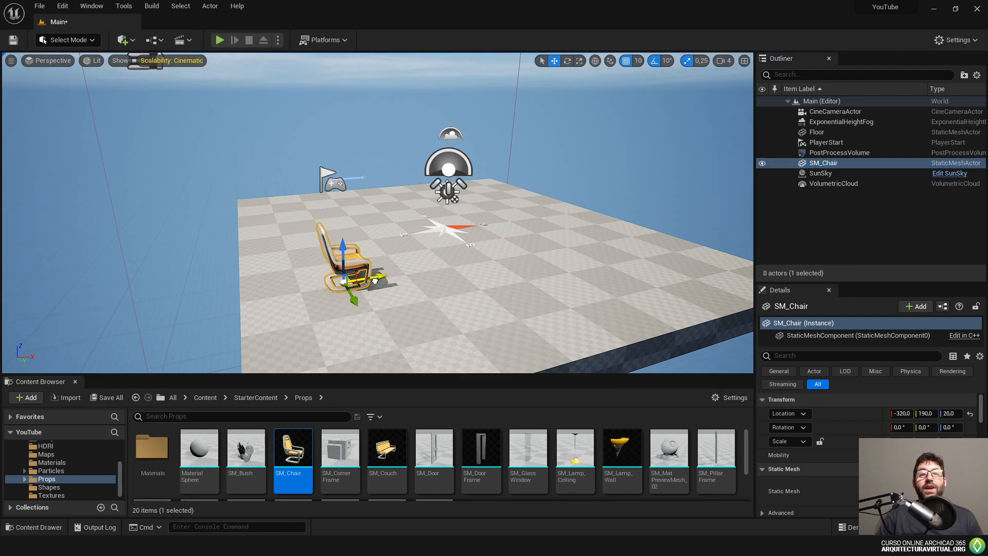
# - Play the level in the editor, look around the placed chair, and stop the play session
pyautogui.click(220, 40)
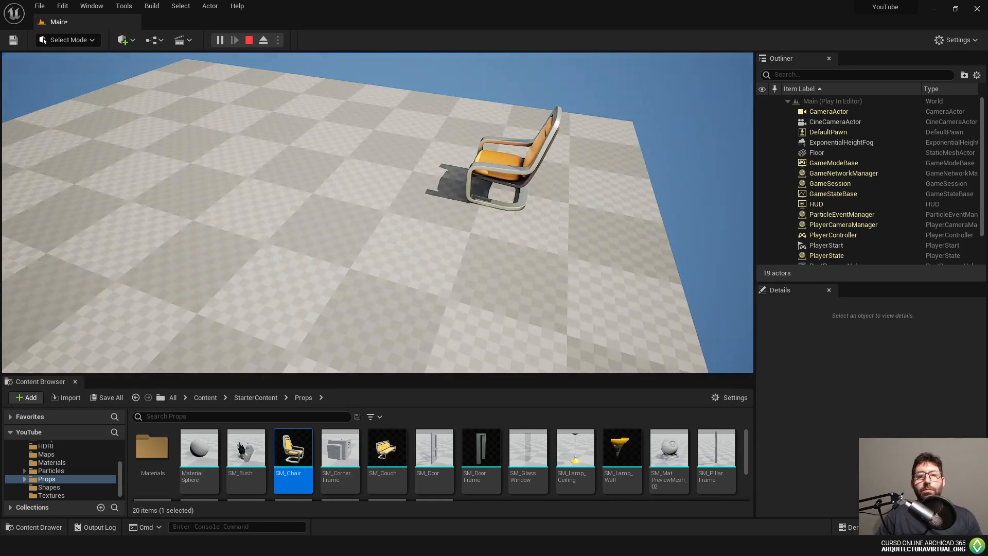
pyautogui.press('Escape')
# - Delete the chair from the level and undo the deletion
pyautogui.moveTo(463, 292); pyautogui.dragTo(477, 291, button='right')
pyautogui.press('Delete')
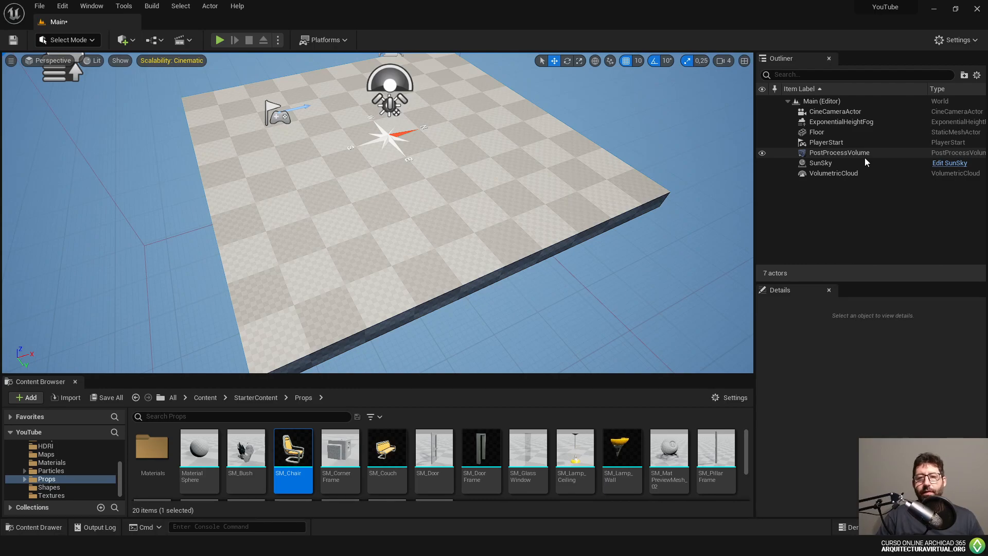
pyautogui.hotkey('ctrl', 'z')
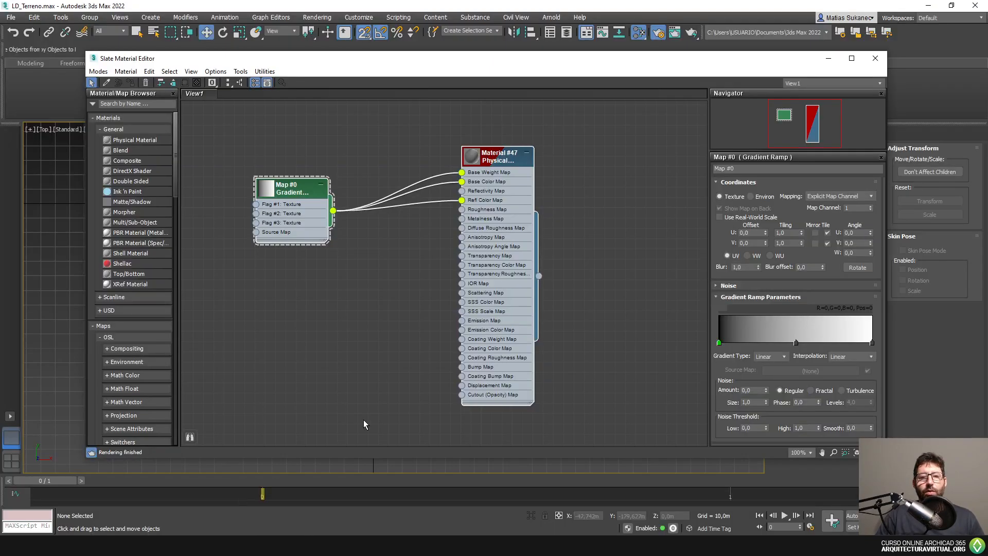
# - Switch to 3ds Max, close the Slate Material Editor and Render Setup, and examine the LagunaDorada layer's objects and visibility toggle
pyautogui.click(876, 61)
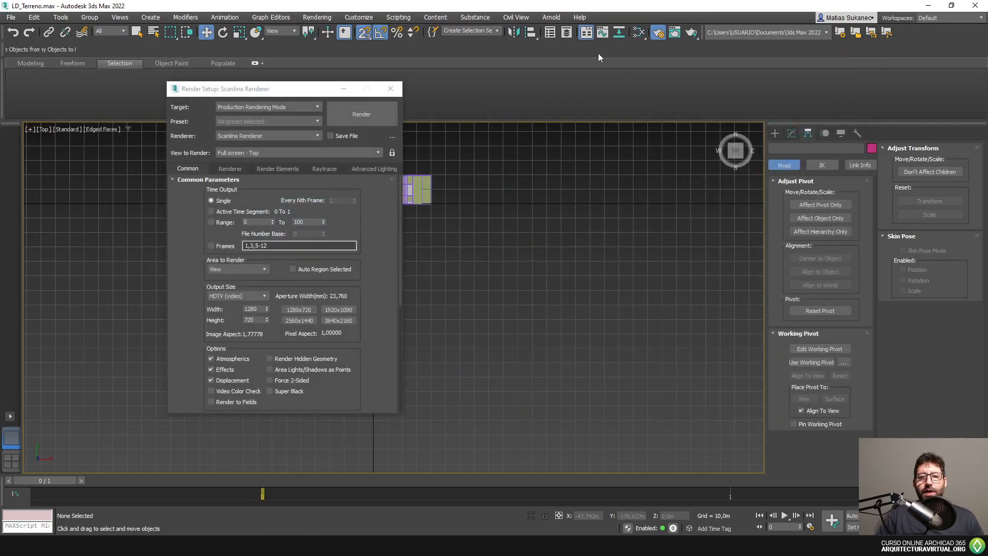
pyautogui.click(390, 89)
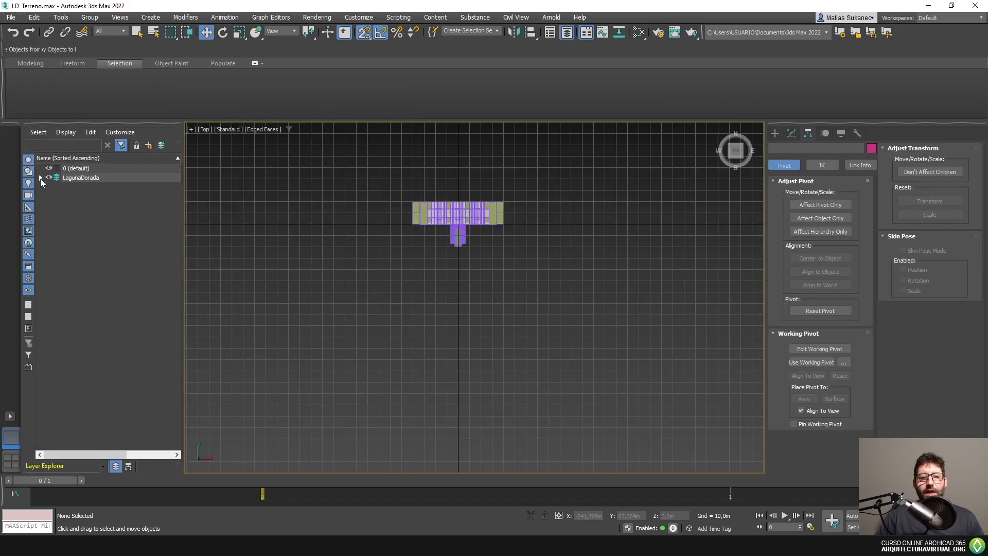
pyautogui.click(41, 177)
pyautogui.click(107, 188)
pyautogui.click(98, 251)
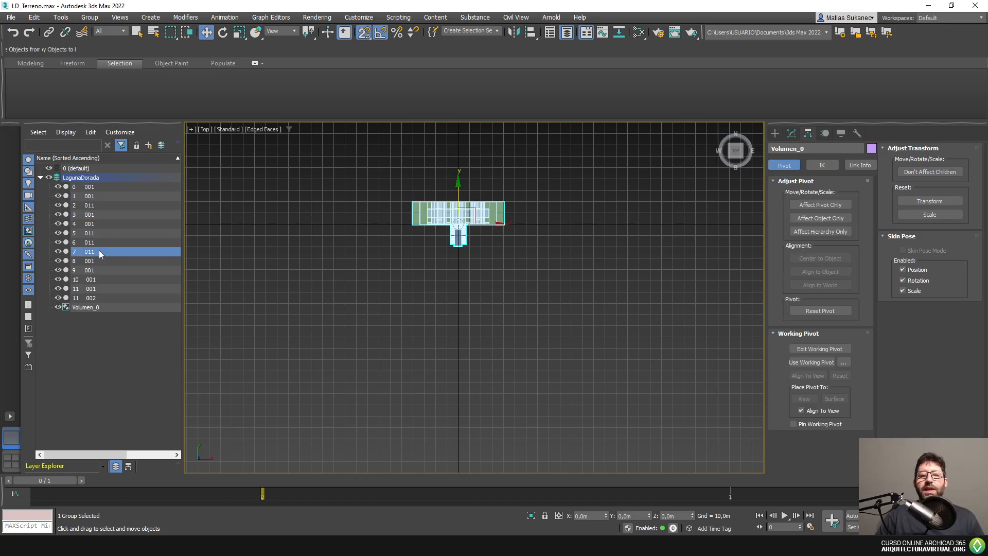
pyautogui.click(103, 278)
pyautogui.click(41, 178)
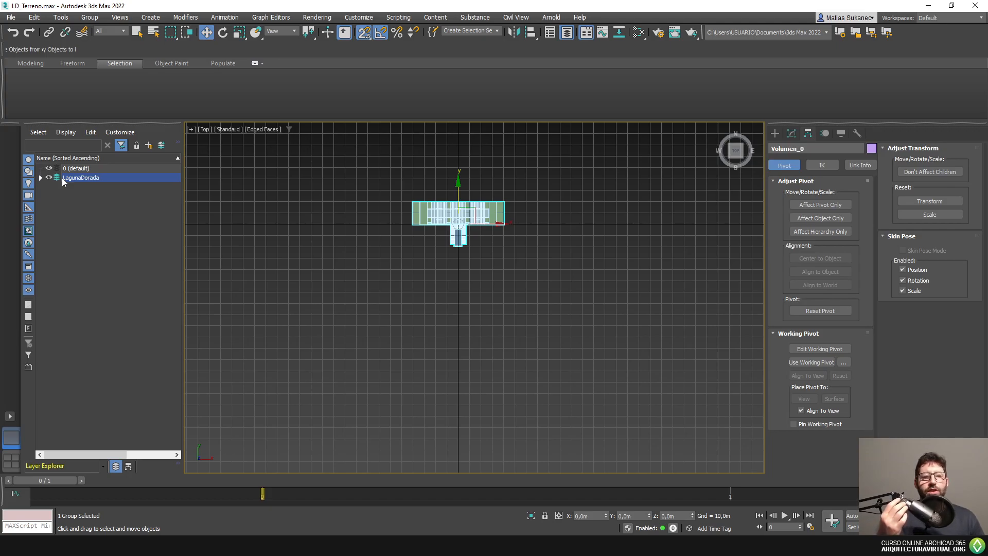
pyautogui.click(50, 177)
pyautogui.click(50, 177)
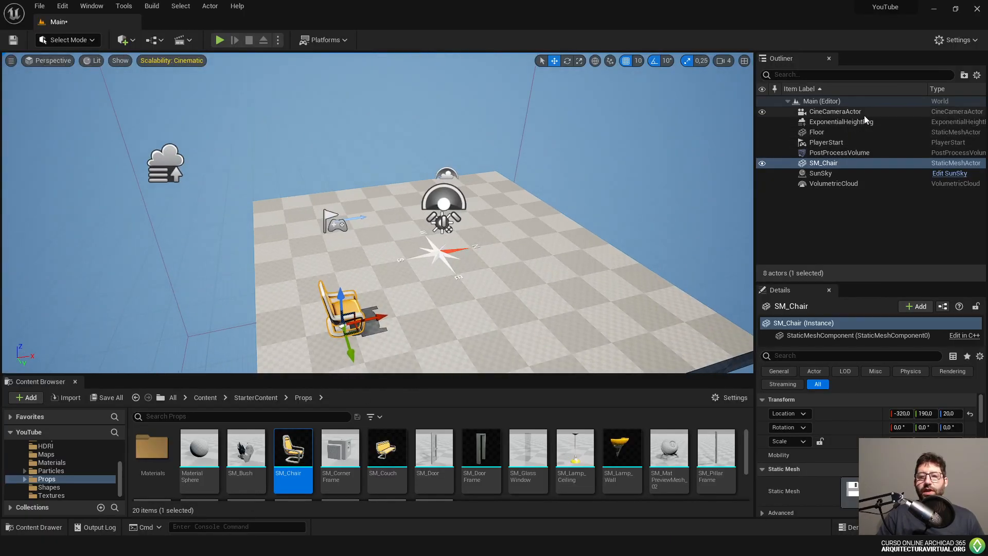
# - Switch back to Unreal Engine and group ExponentialHeightFog, SunSky and VolumetricCloud in a new collapsed Outliner folder named Iluminación
pyautogui.click(835, 183)
pyautogui.keyDown('ctrl'); pyautogui.click(839, 175); pyautogui.keyUp('ctrl')
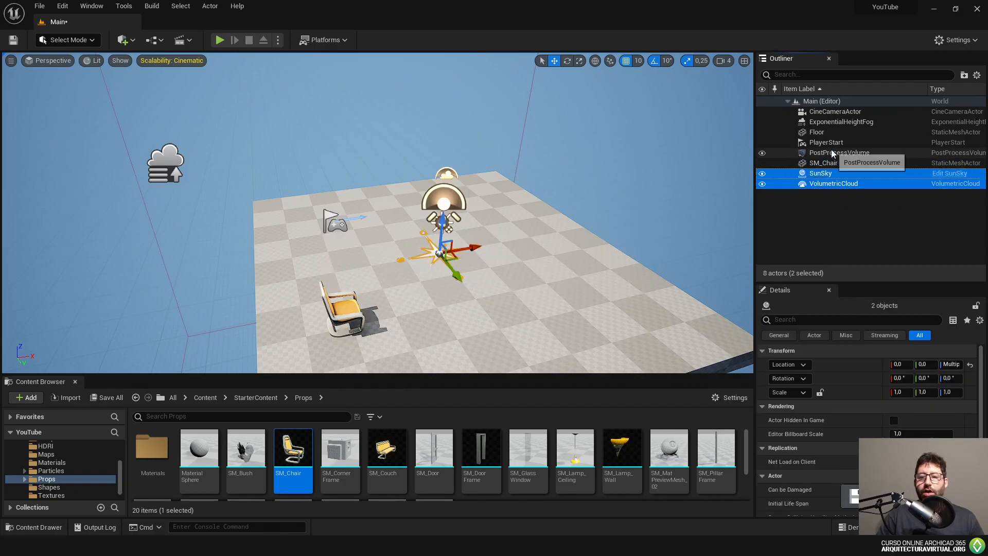
pyautogui.keyDown('ctrl'); pyautogui.click(835, 154); pyautogui.keyUp('ctrl')
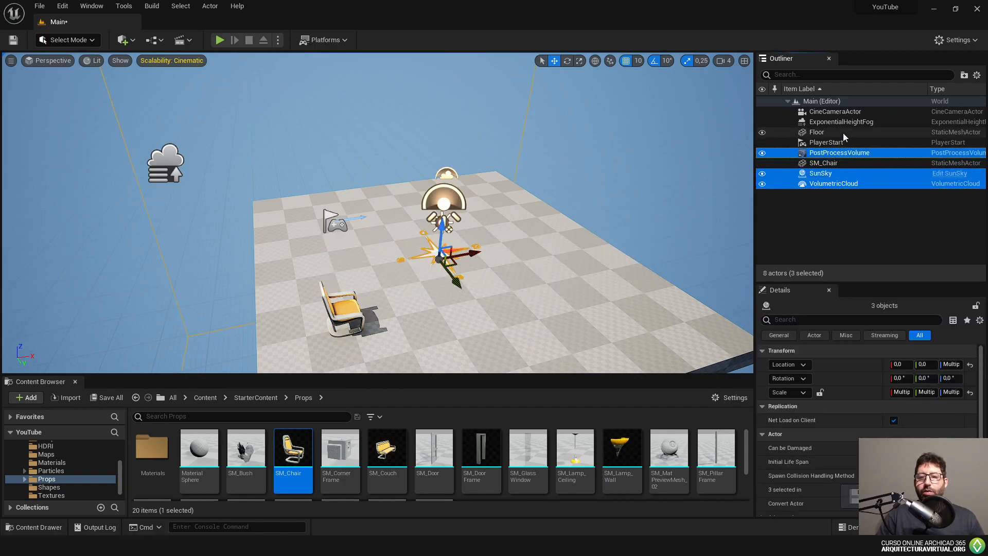
pyautogui.keyDown('ctrl'); pyautogui.click(860, 152); pyautogui.keyUp('ctrl')
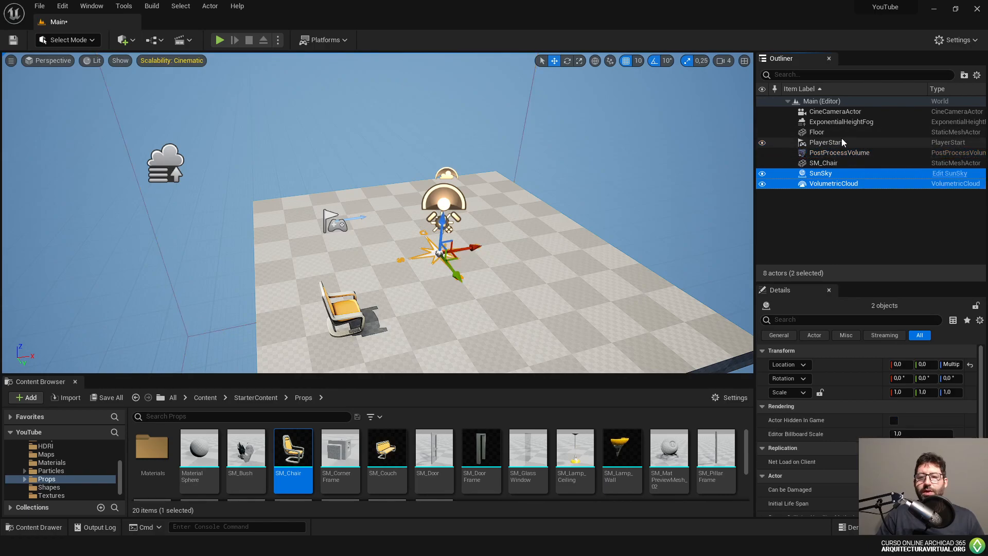
pyautogui.keyDown('ctrl'); pyautogui.click(850, 123); pyautogui.keyUp('ctrl')
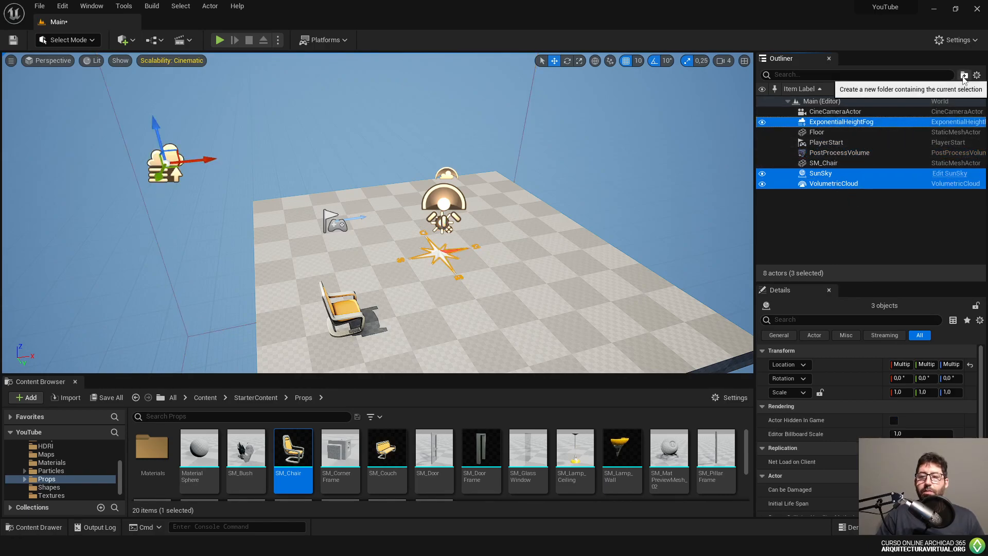
pyautogui.click(963, 75)
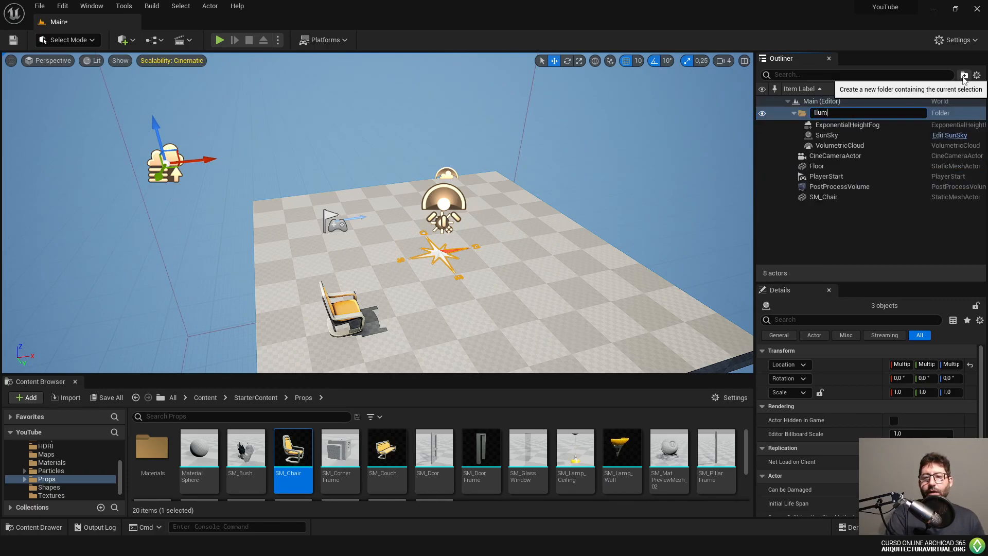
pyautogui.write('Iluminación')
pyautogui.press('Return')
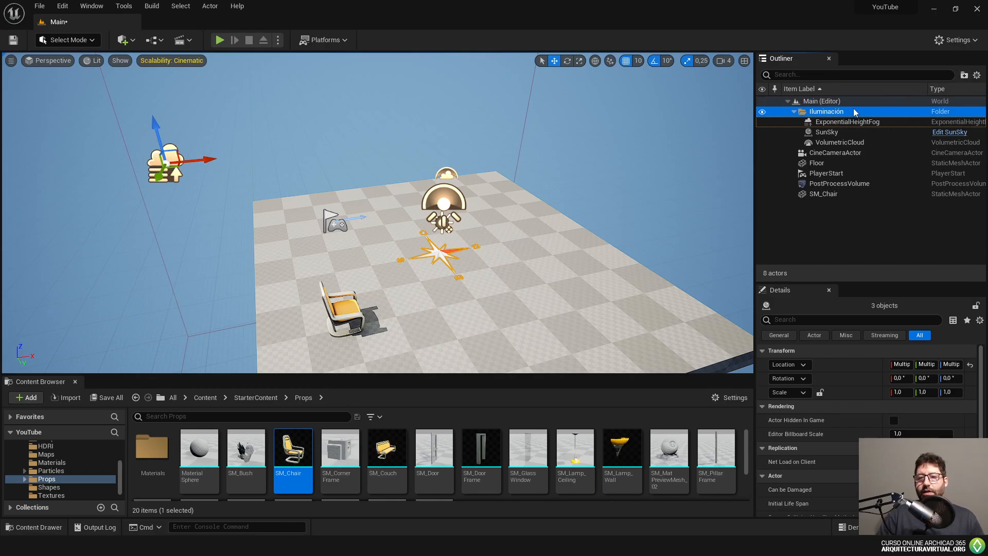
pyautogui.click(794, 112)
# - Group CineCameraActor and PostProcessVolume in a new Outliner folder named Postproduccion and collapse it
pyautogui.click(863, 125)
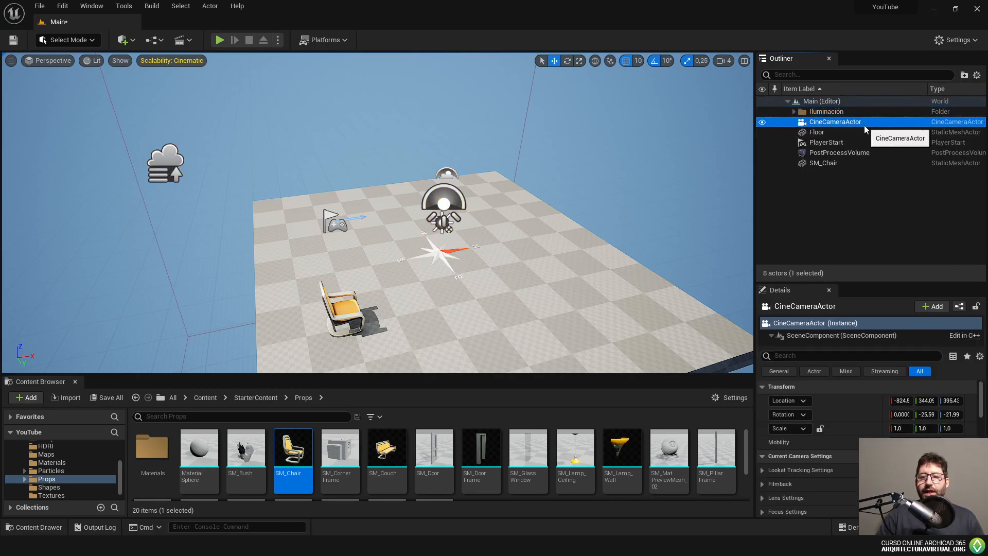
pyautogui.keyDown('ctrl'); pyautogui.click(841, 153); pyautogui.keyUp('ctrl')
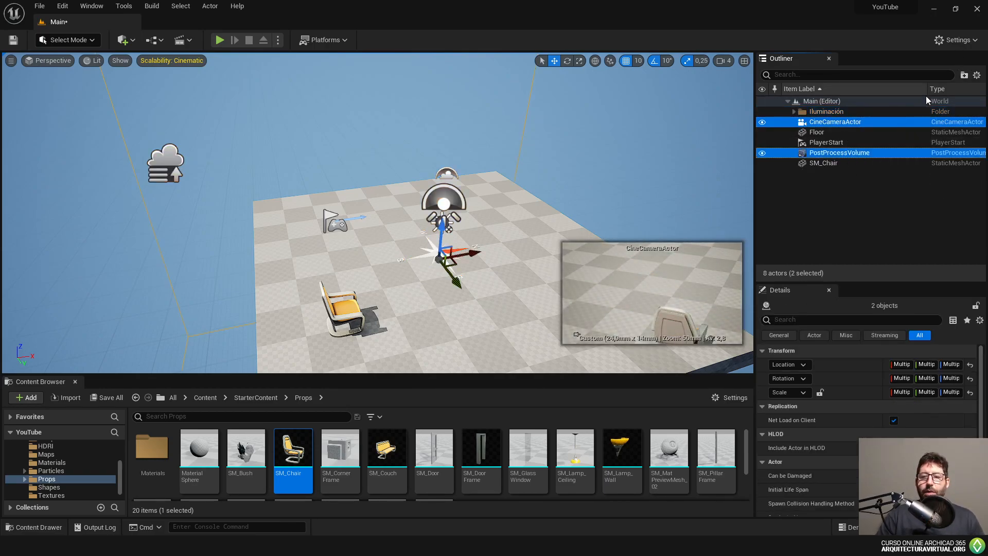
pyautogui.click(964, 75)
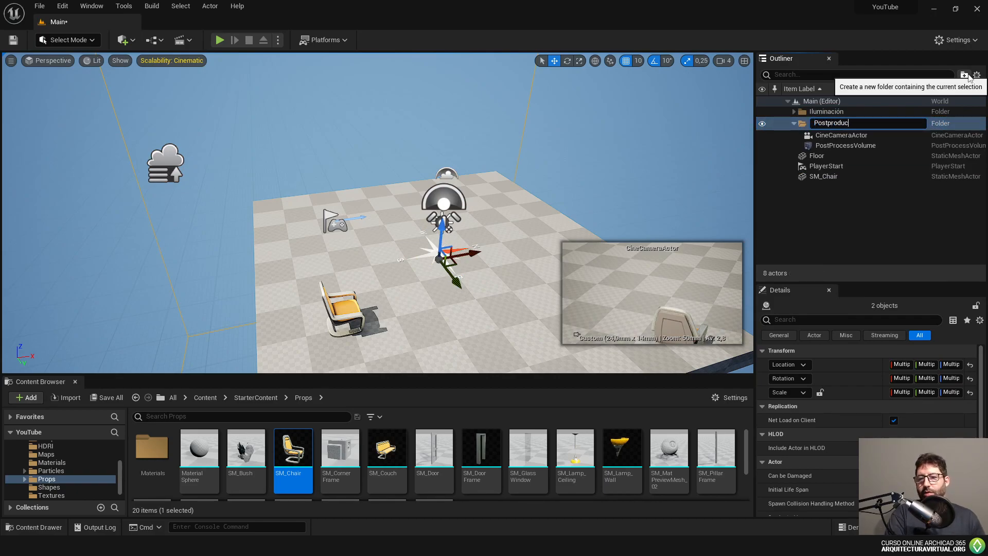
pyautogui.press('Return')
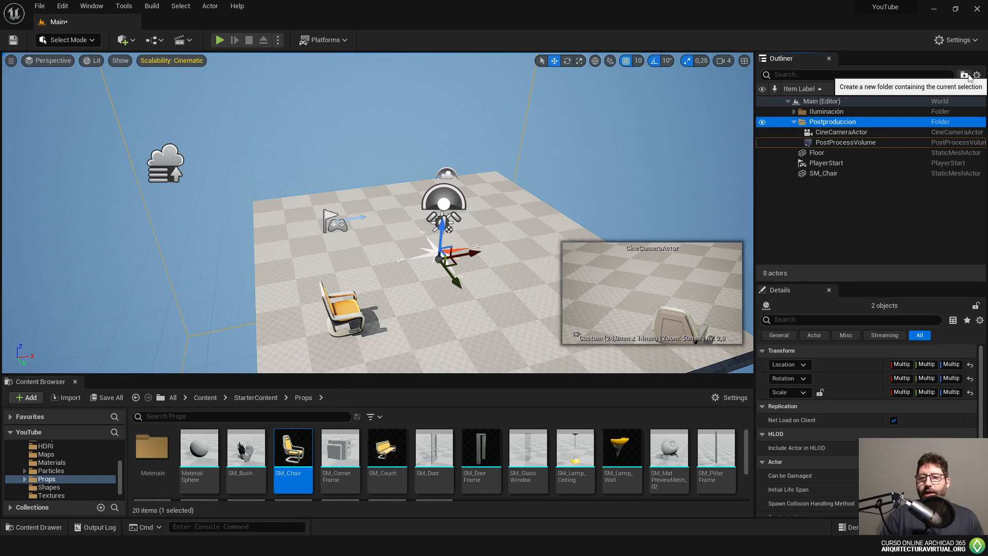
pyautogui.click(794, 122)
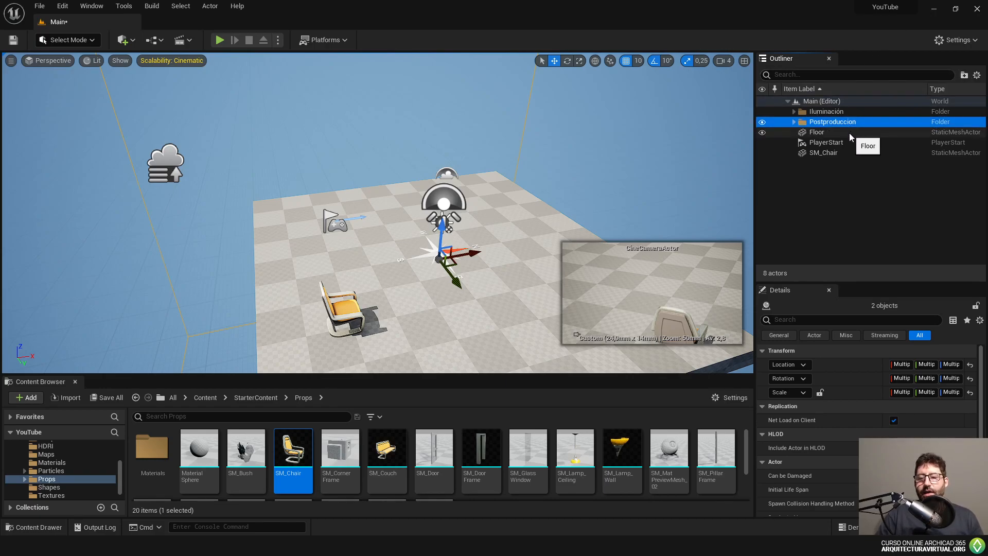
# - Create an Outliner folder named Geometria containing the Floor actor
pyautogui.click(849, 134)
pyautogui.click(965, 75)
pyautogui.write('Ge')
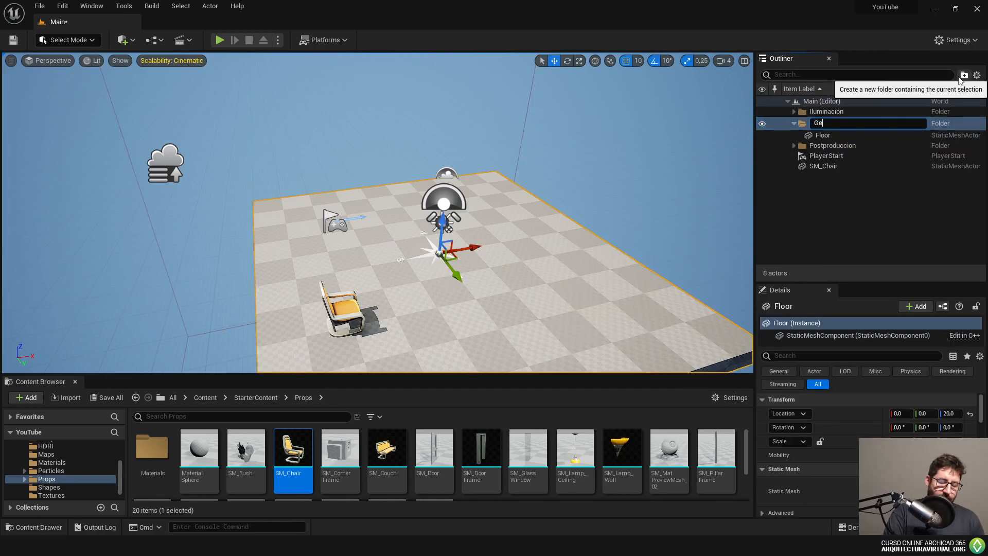
pyautogui.write('ometria')
pyautogui.press('Return')
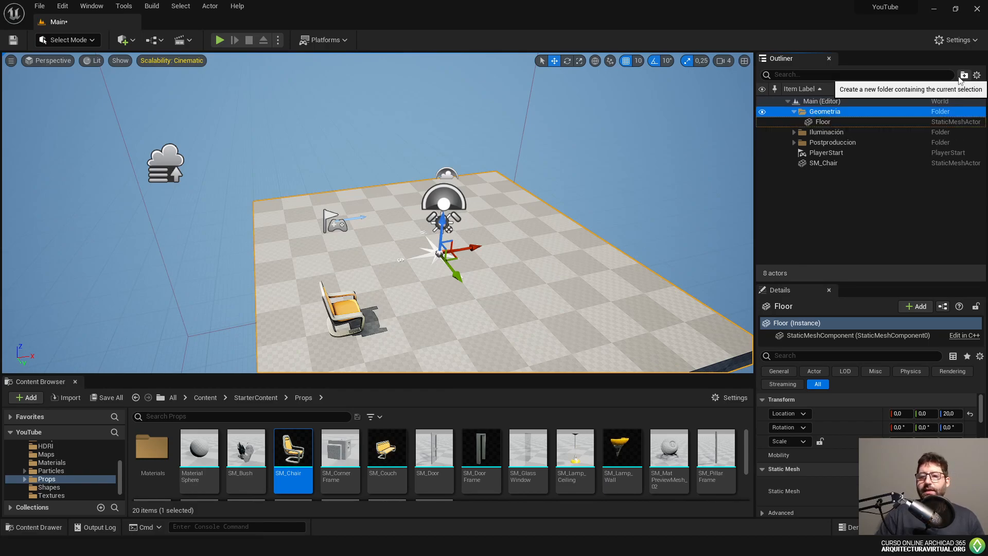
# - Move the SM_Chair actor into the Geometria folder and collapse the folder
pyautogui.click(822, 122)
pyautogui.moveTo(823, 163); pyautogui.dragTo(822, 123)
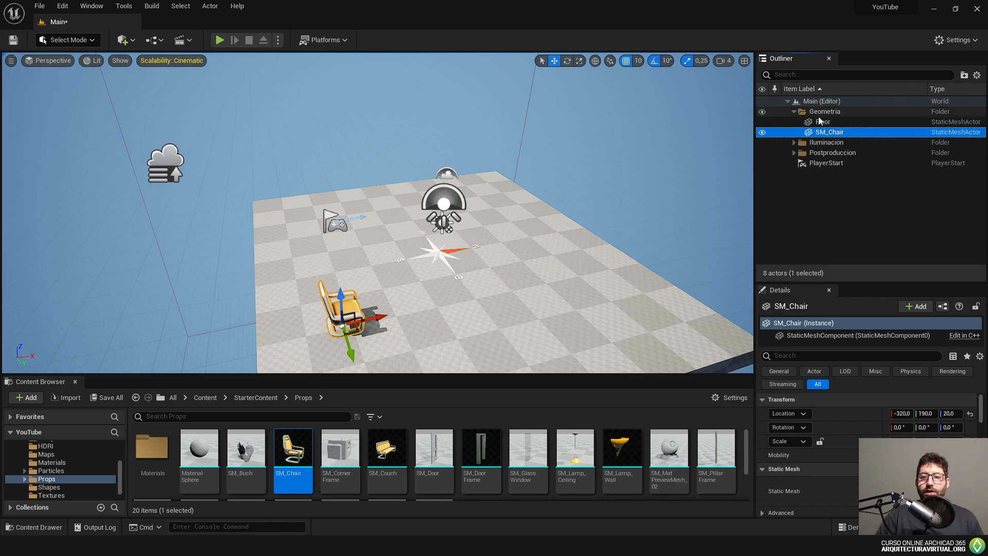
pyautogui.click(794, 112)
# - Create a new Outliner folder containing the PlayerStart actor
pyautogui.click(826, 142)
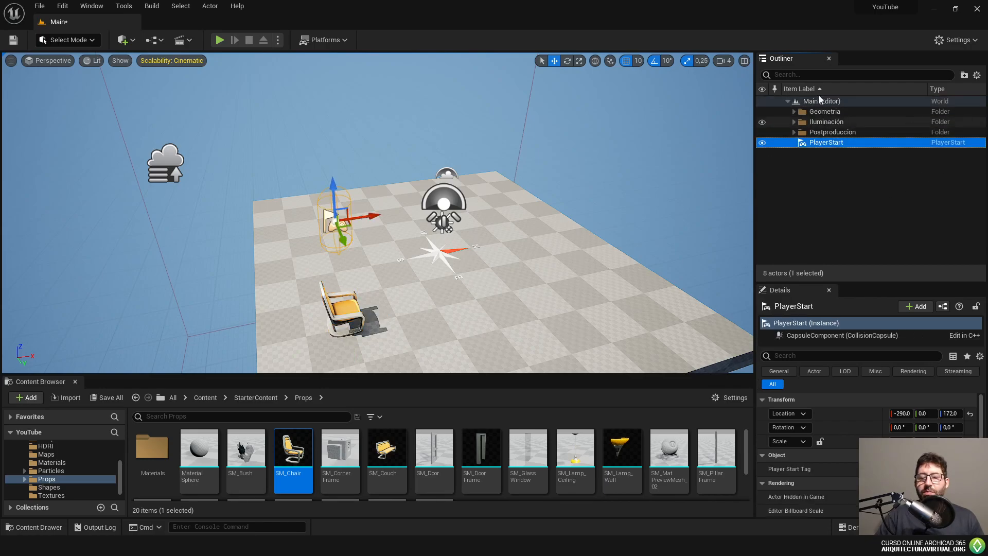
pyautogui.click(964, 75)
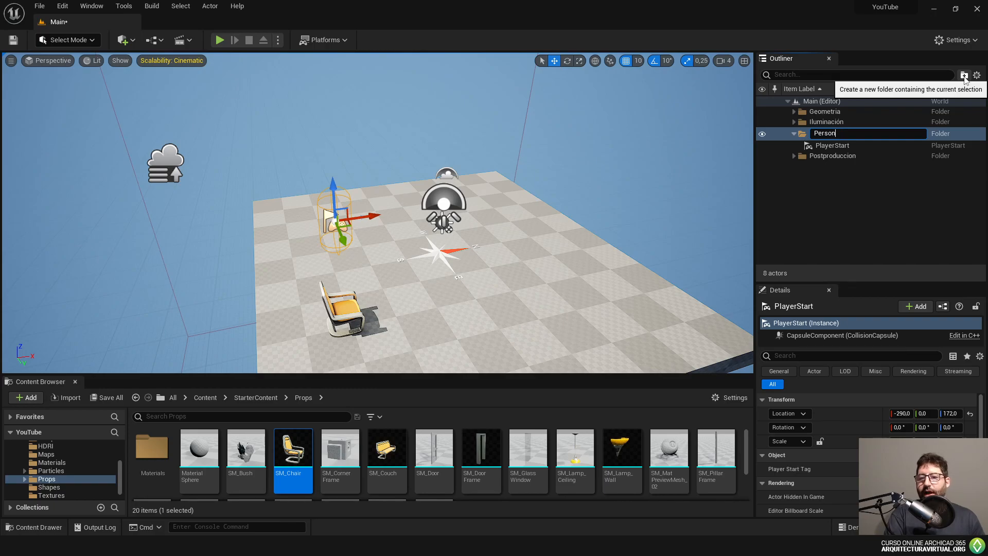
# - Name the new folder containing PlayerStart "Personajes"
pyautogui.write('Personajes')
pyautogui.press('Return')
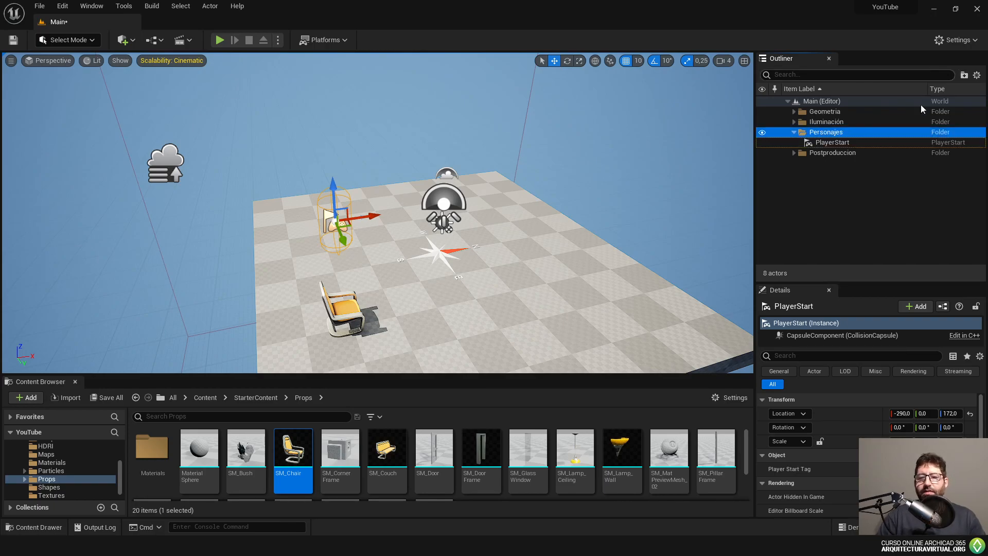
# - Select PlayerStart and move it along the X axis to about -340
pyautogui.click(817, 145)
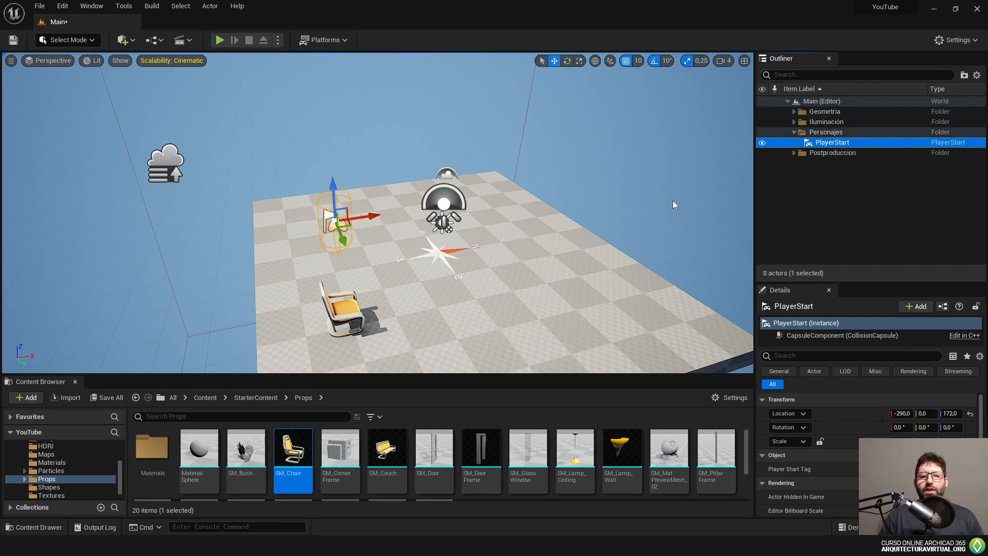
pyautogui.press('f')
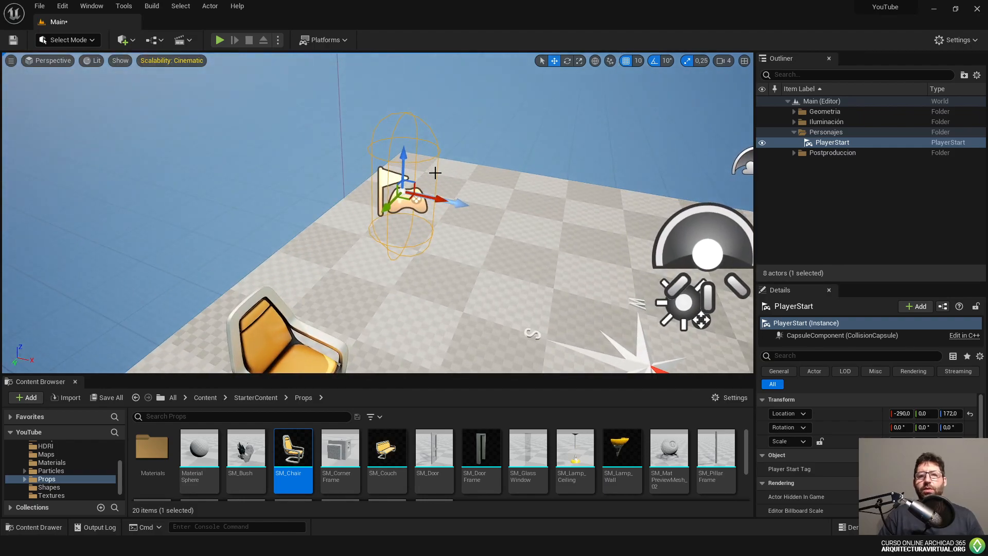
pyautogui.scroll(-10, 434, 173)
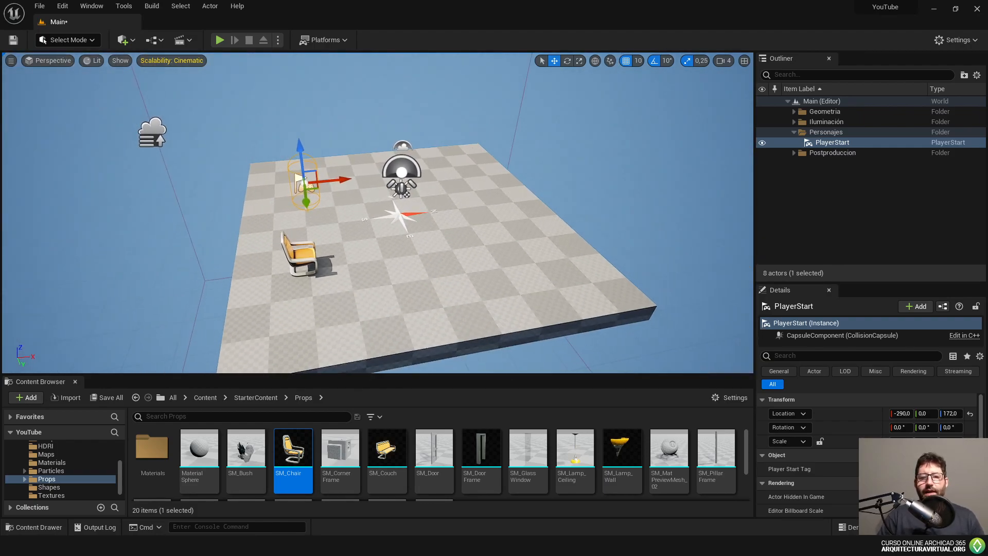
pyautogui.moveTo(360, 215); pyautogui.dragTo(336, 221)
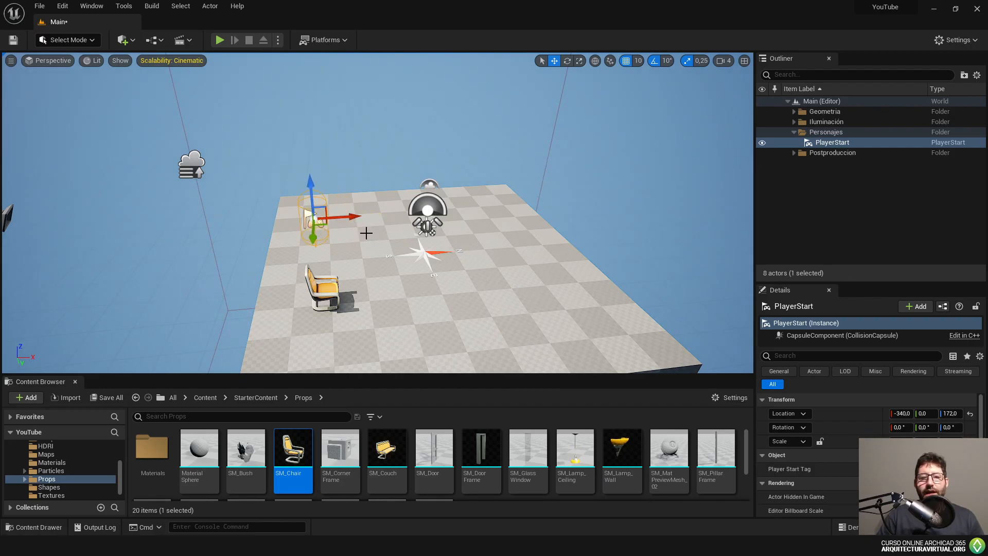
pyautogui.moveTo(410, 212); pyautogui.dragTo(350, 215, button='right')
# - Expand the Geometria, Iluminación, Personajes and Postproduccion folders to list all their actors
pyautogui.click(795, 133)
pyautogui.click(838, 122)
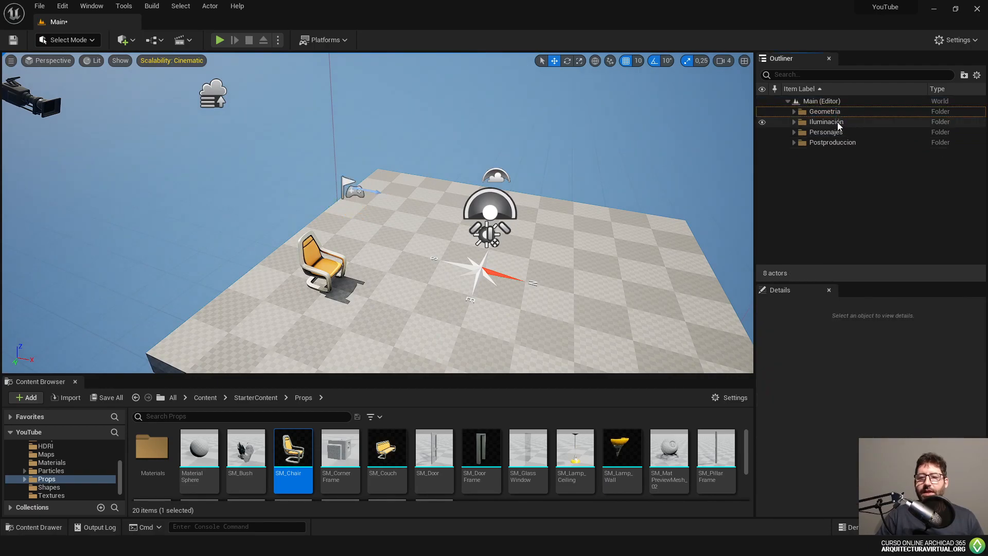
pyautogui.click(795, 112)
pyautogui.click(794, 143)
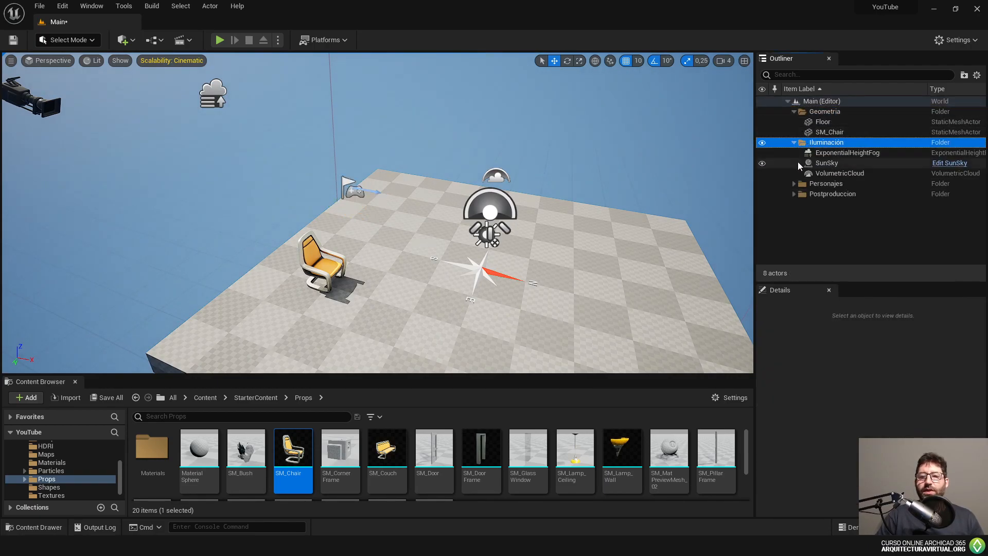
pyautogui.click(794, 183)
pyautogui.click(794, 205)
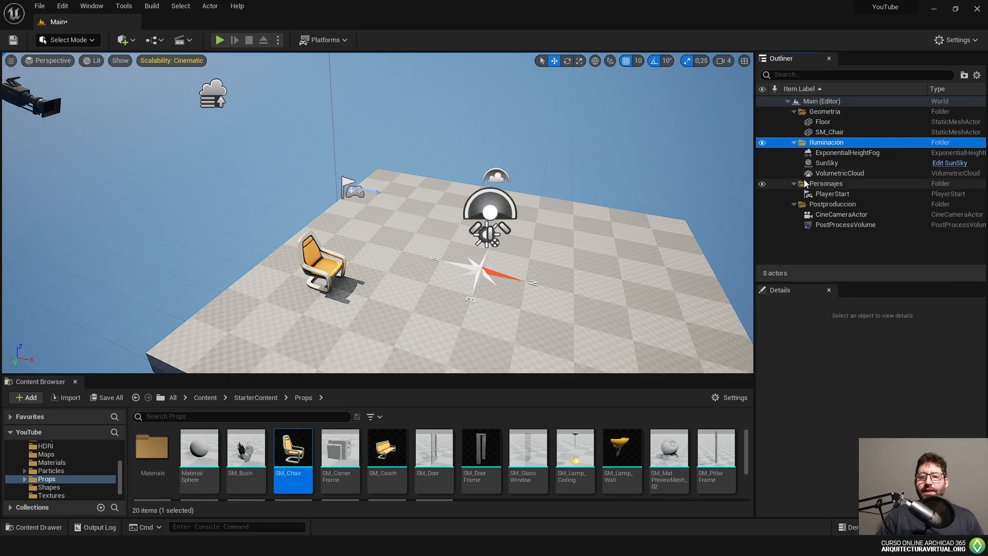
# - Try hiding the outliner folders Iluminación and Geometria and make them visible again
pyautogui.click(763, 185)
pyautogui.click(762, 143)
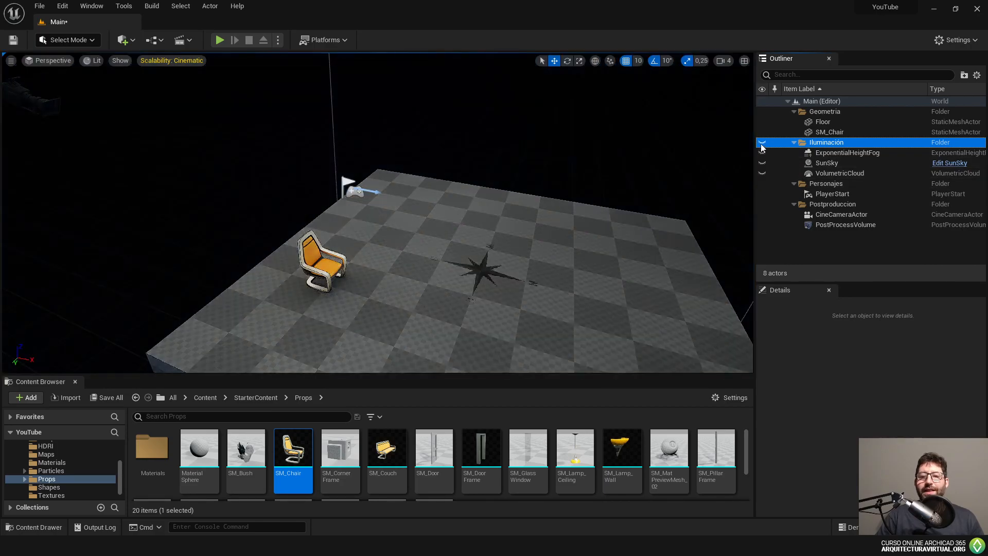
pyautogui.click(763, 143)
pyautogui.click(762, 113)
pyautogui.click(761, 113)
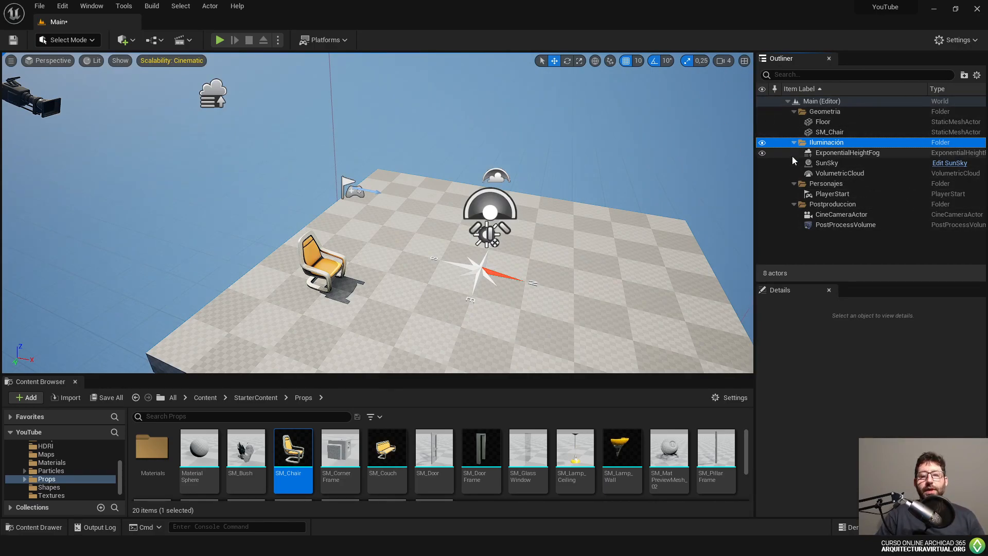
# - Select SM_Chair, ExponentialHeightFog and SunSky one after another to view each actor's details
pyautogui.click(854, 132)
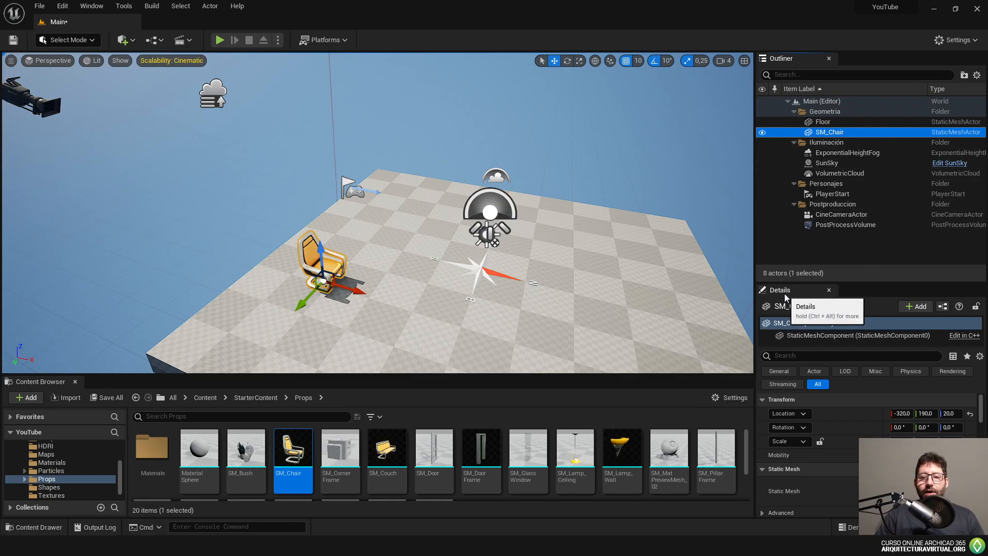
pyautogui.click(850, 154)
pyautogui.click(846, 162)
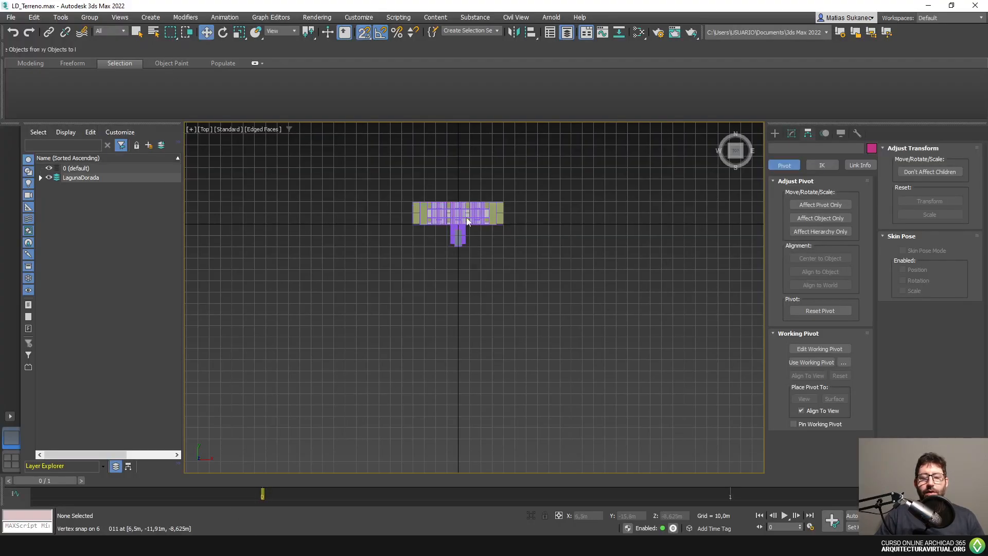
# - Switch to 3ds Max, select the building group Volumen_0 and show its modifier settings
pyautogui.scroll(5, 508, 277)
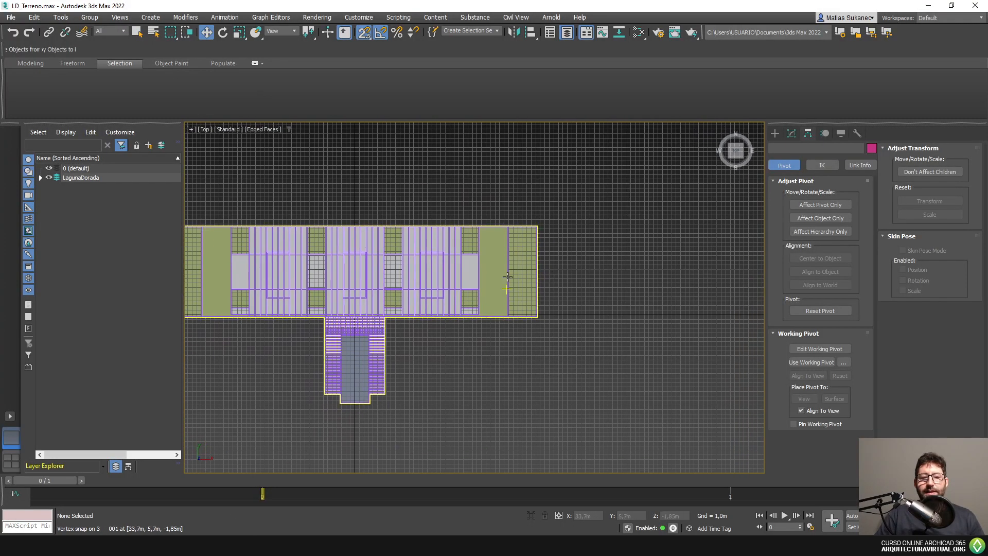
pyautogui.click(499, 270)
pyautogui.moveTo(494, 274); pyautogui.dragTo(460, 282, button='middle')
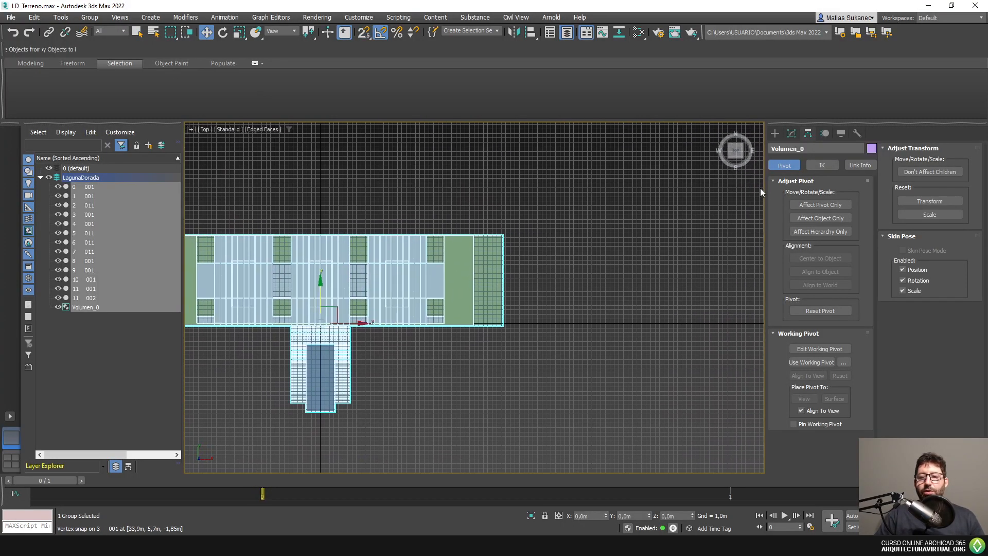
pyautogui.click(791, 133)
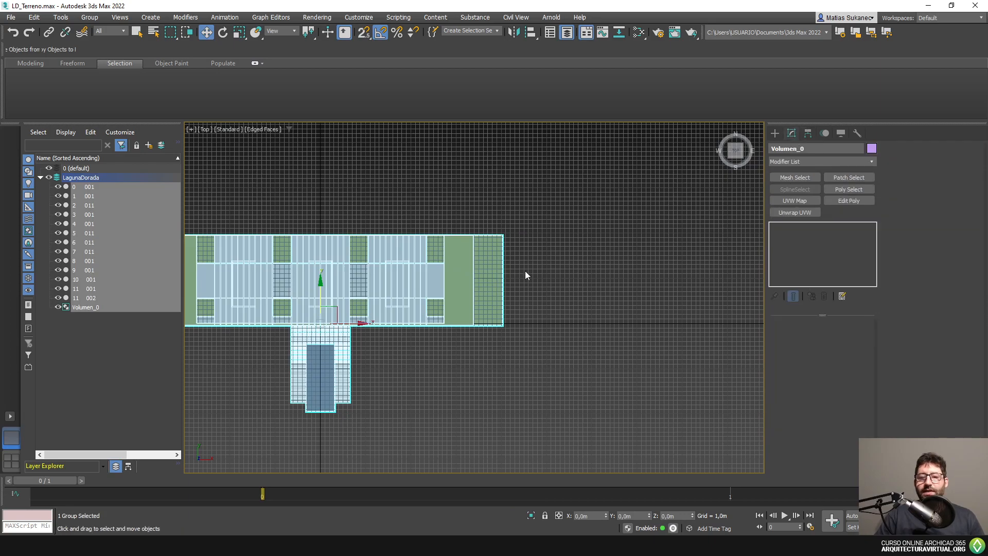
# - Change to the perspective view and ungroup Volumen_0 into its separate meshes
pyautogui.moveTo(529, 273); pyautogui.dragTo(578, 245, button='middle')
pyautogui.press('p')
pyautogui.keyDown('alt'); pyautogui.moveTo(517, 302); pyautogui.dragTo(671, 223, button='middle'); pyautogui.keyUp('alt')
pyautogui.click(90, 18)
pyautogui.click(138, 50)
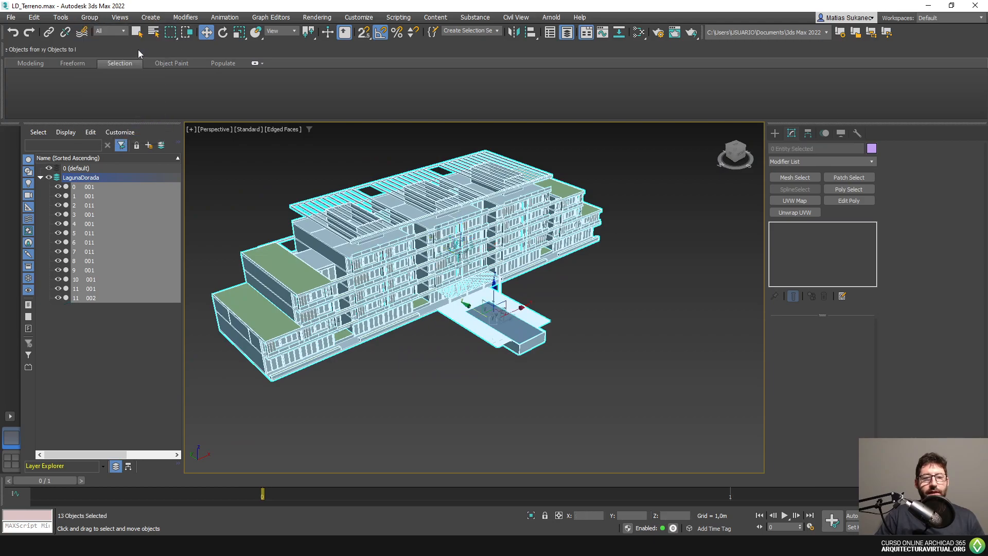
# - Select the slab mesh 4 001 and raise it above the building to about Z 7.1 m
pyautogui.click(291, 277)
pyautogui.moveTo(308, 286); pyautogui.dragTo(391, 249, button='middle')
pyautogui.moveTo(522, 207); pyautogui.dragTo(522, 152)
pyautogui.moveTo(522, 152); pyautogui.dragTo(508, 211, button='middle')
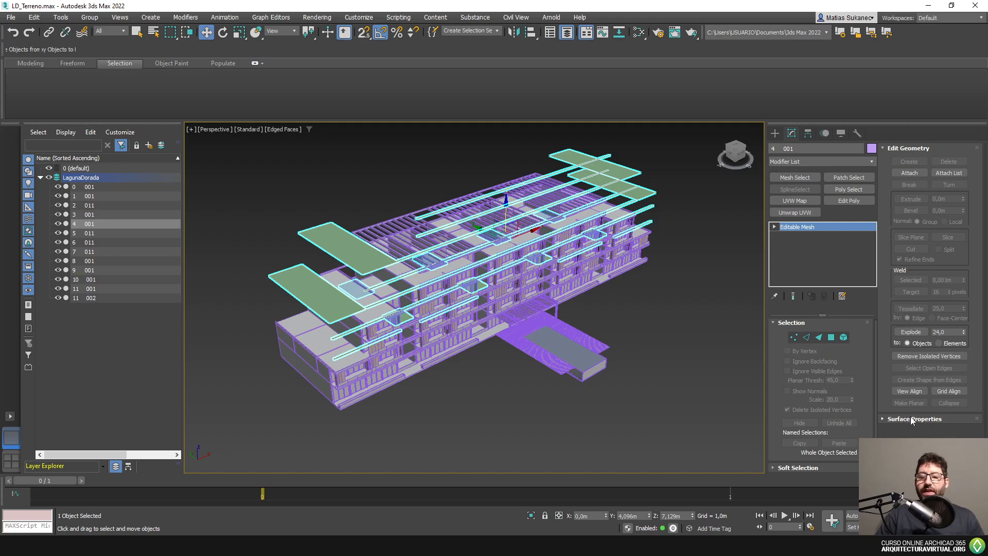
pyautogui.scroll(-3, 911, 416)
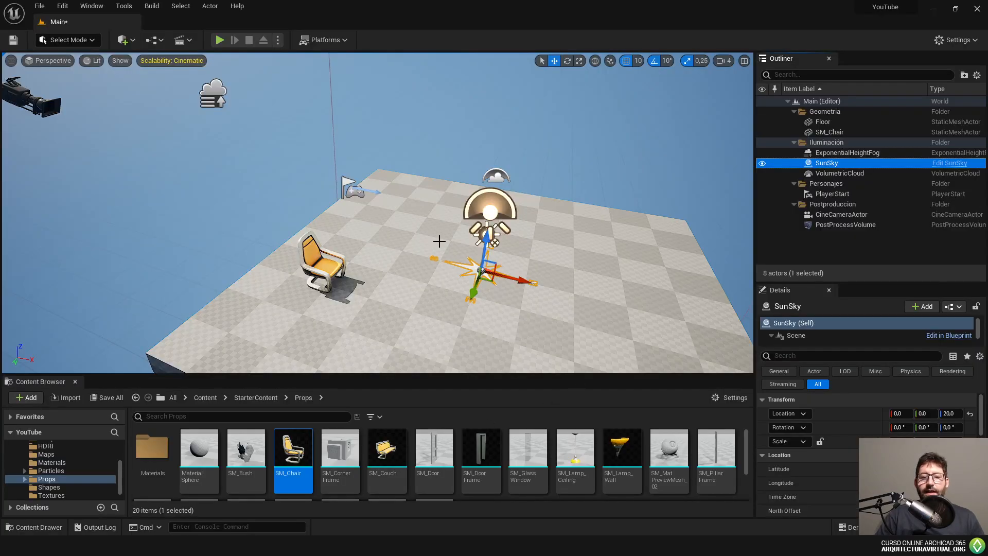
# - Switch back to Unreal Editor, try raising the Floor actor and undo that move
pyautogui.scroll(-5, 439, 241)
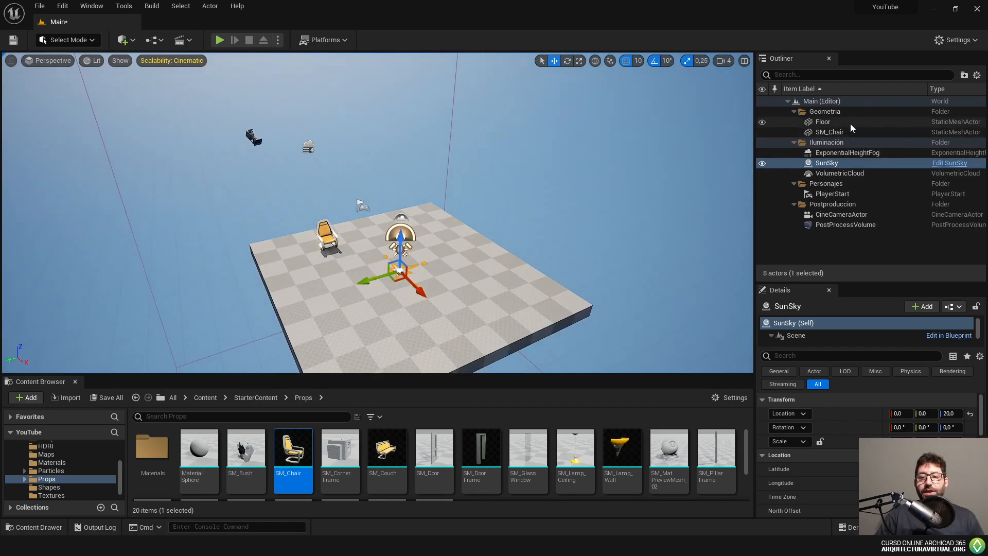
pyautogui.click(823, 122)
pyautogui.moveTo(399, 256); pyautogui.dragTo(400, 202)
pyautogui.hotkey('ctrl', 'z')
# - Examine the Floor's detail properties and compare them with those of SM_Chair and SunSky
pyautogui.scroll(-8, 955, 436)
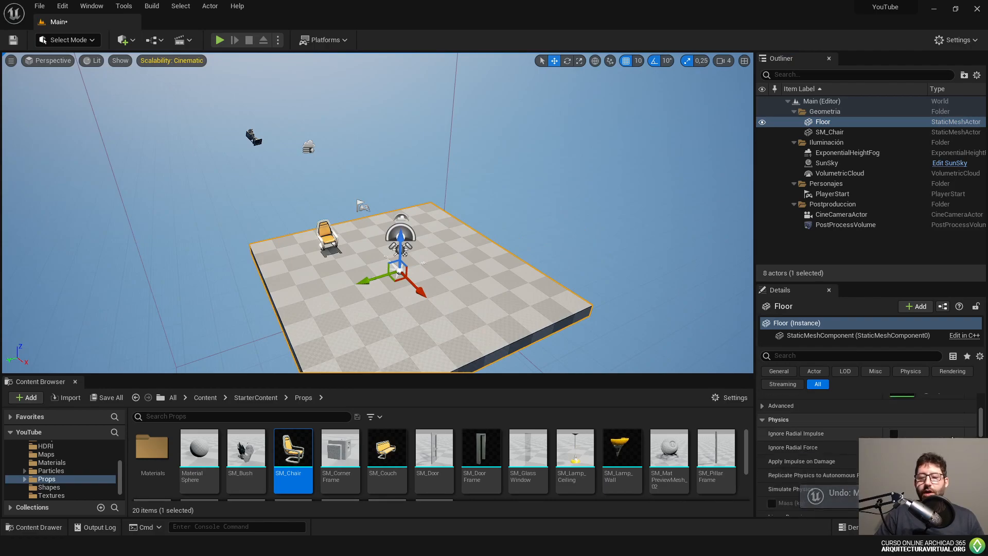
pyautogui.scroll(8, 954, 437)
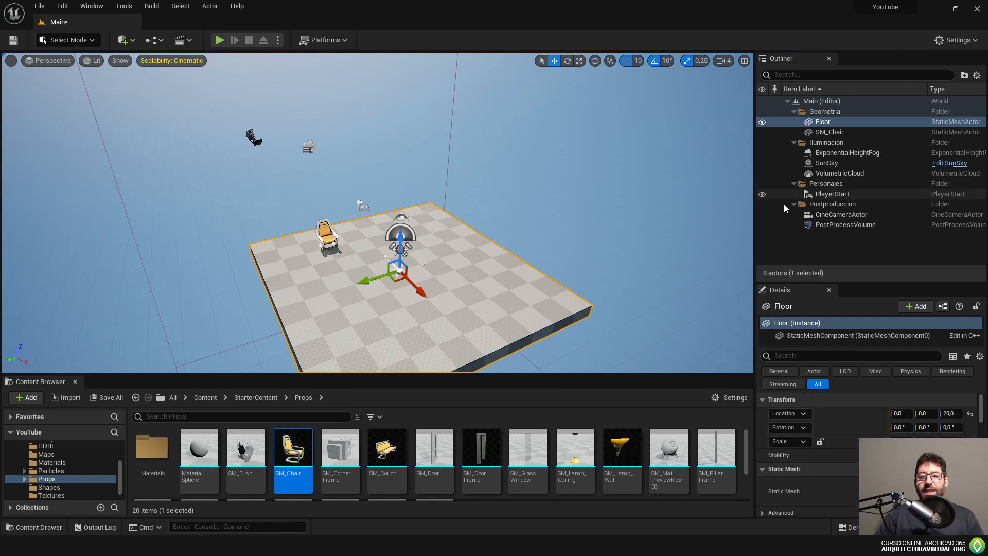
pyautogui.click(846, 133)
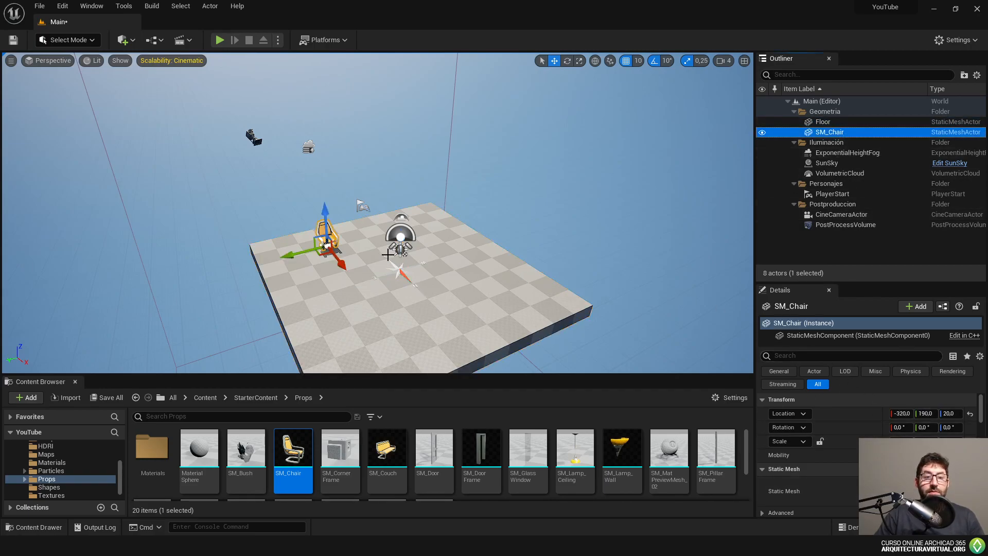
pyautogui.click(827, 162)
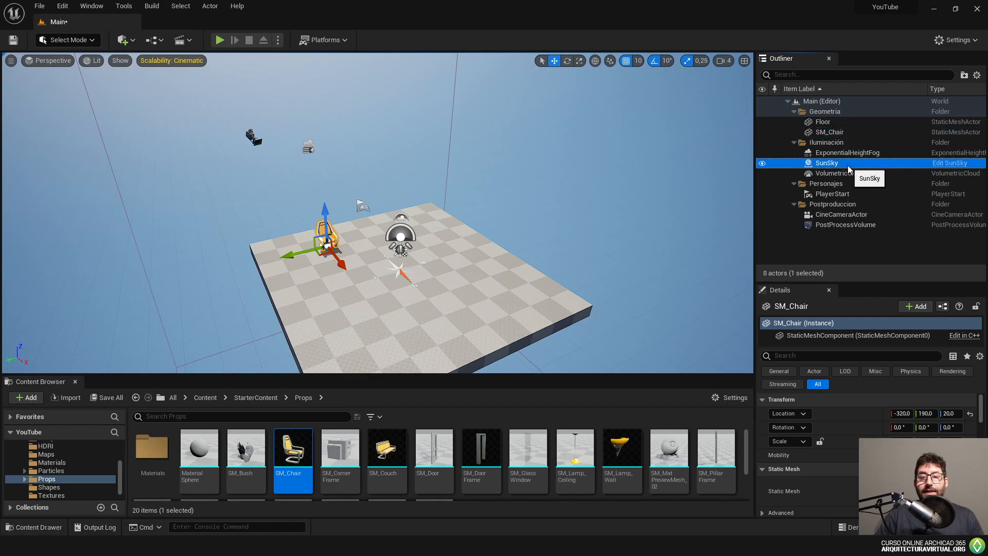
pyautogui.moveTo(406, 244); pyautogui.dragTo(421, 228)
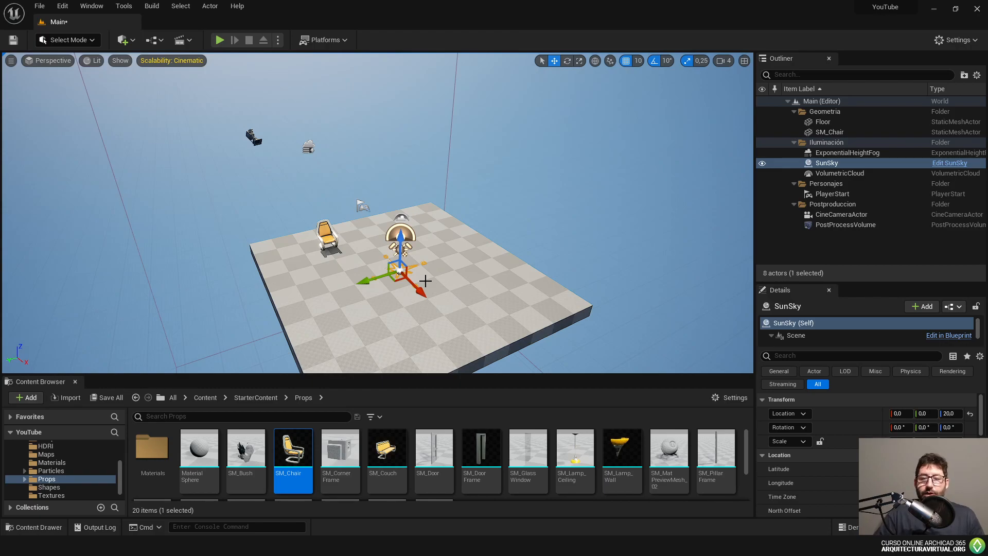
# - Select the Floor and examine its transform, static mesh, materials and physics properties
pyautogui.click(875, 122)
pyautogui.scroll(-1, 834, 442)
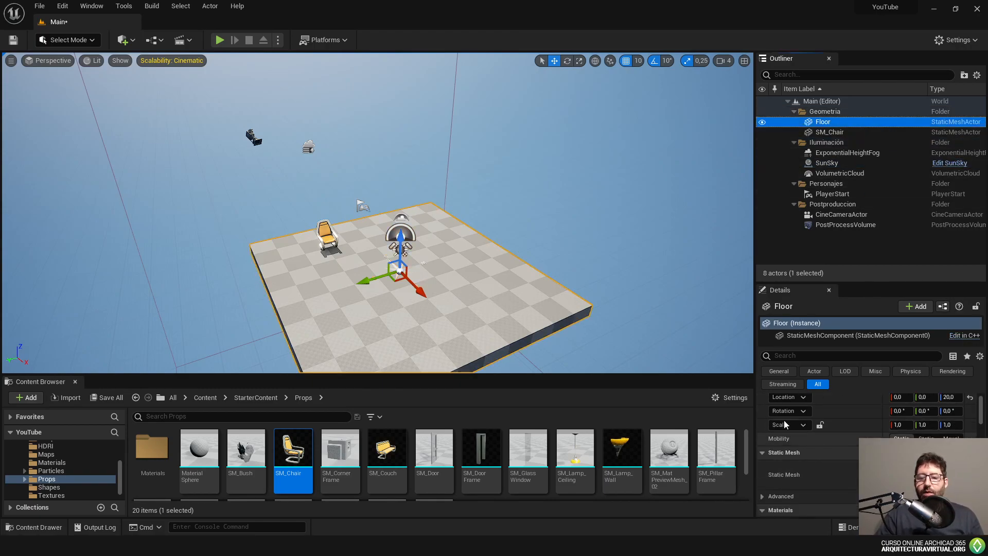
pyautogui.scroll(-3, 886, 421)
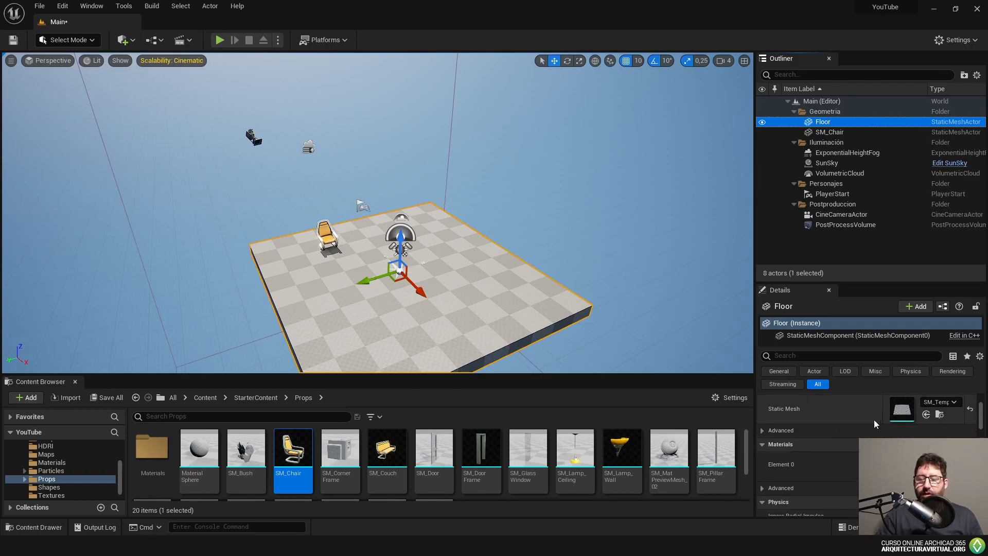
pyautogui.scroll(-2, 875, 419)
pyautogui.scroll(-2, 869, 438)
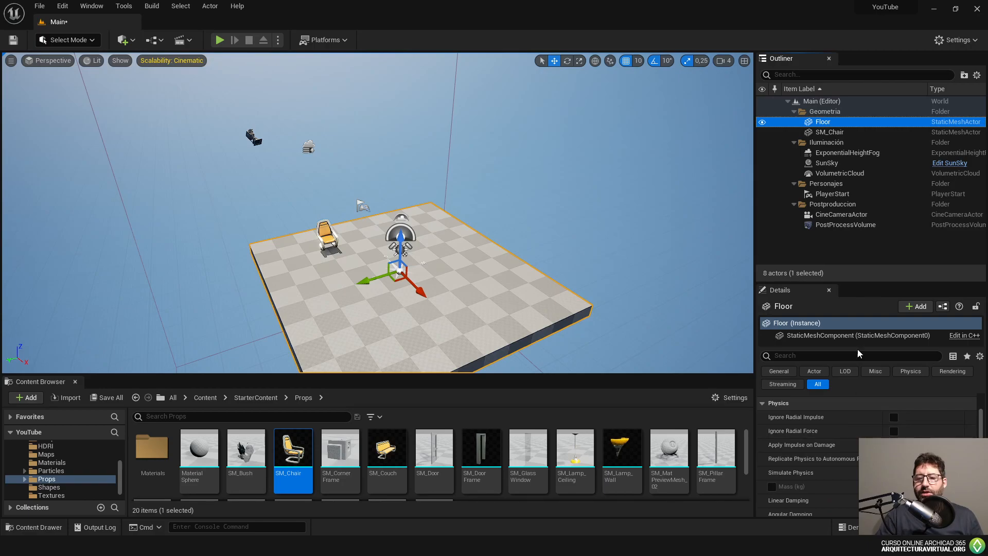
# - Focus on the SunSky actor, change its month and set its North Offset to about -69.12
pyautogui.click(865, 165)
pyautogui.doubleClick(865, 163)
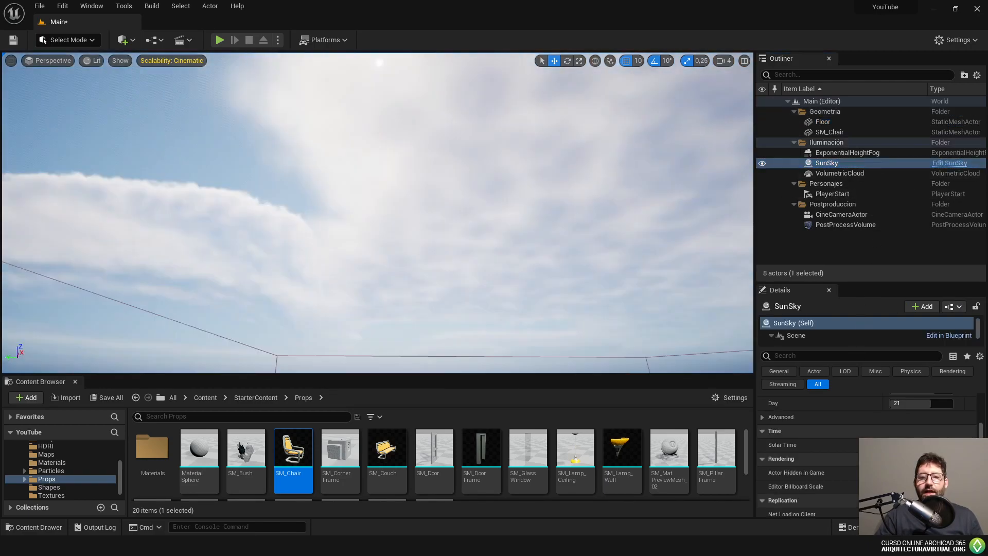
pyautogui.scroll(2, 811, 453)
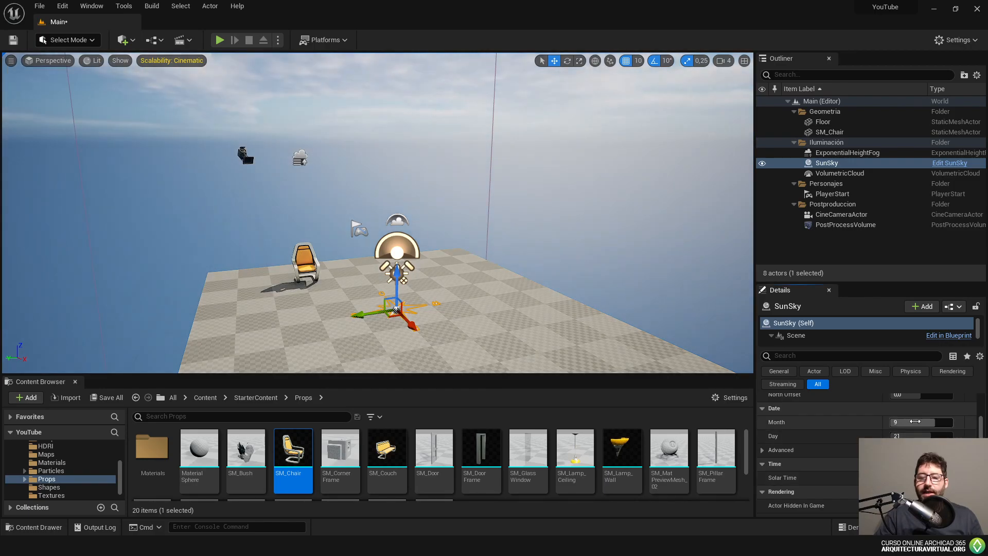
pyautogui.moveTo(928, 423); pyautogui.dragTo(906, 411)
pyautogui.scroll(1, 921, 450)
# - Clear the actor selection and save the Main level
pyautogui.moveTo(574, 250); pyautogui.dragTo(542, 223, button='right')
pyautogui.moveTo(573, 263); pyautogui.dragTo(585, 282, button='right')
pyautogui.press('s')
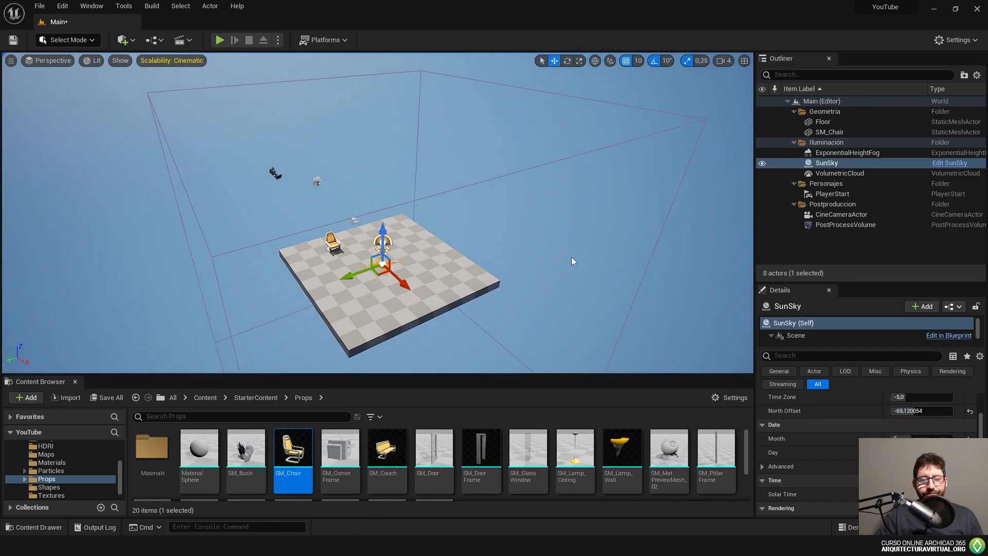
pyautogui.click(695, 286)
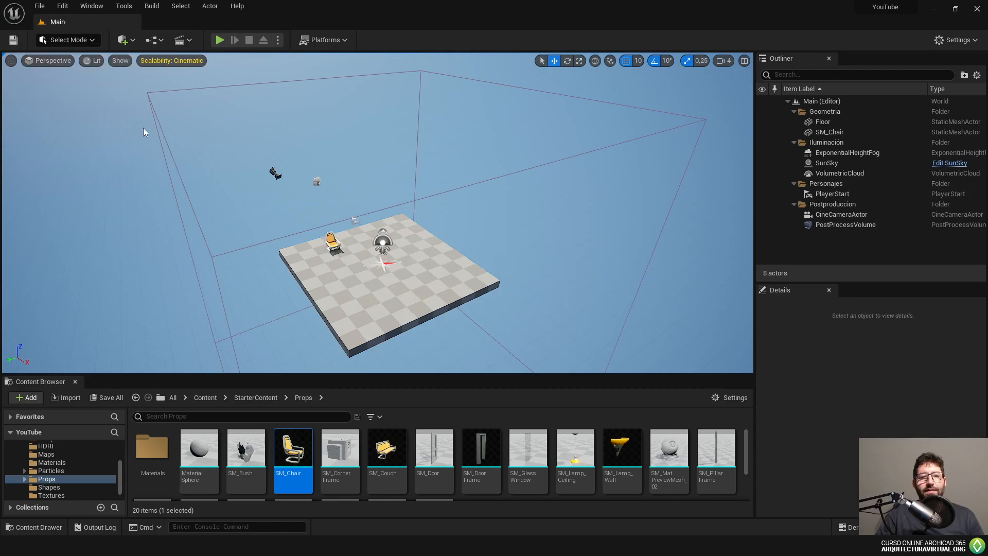
pyautogui.click(94, 41)
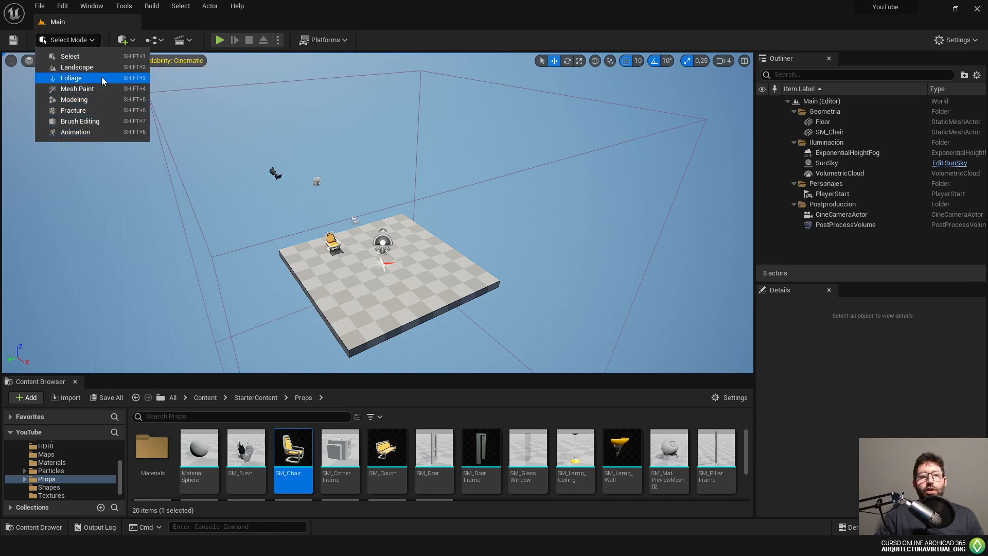
pyautogui.click(87, 41)
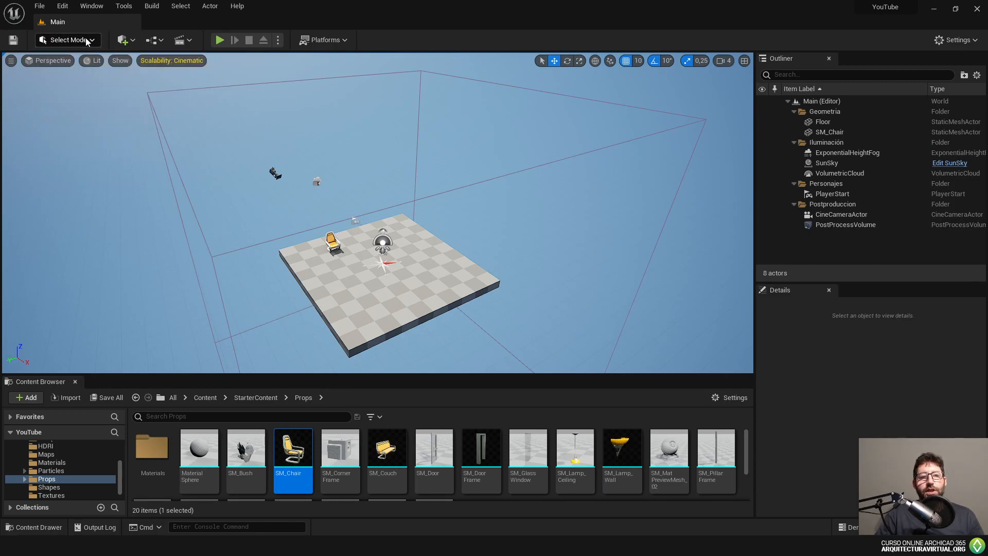
# - Examine the quick-add options for content browsers and Datasmith import
pyautogui.click(132, 41)
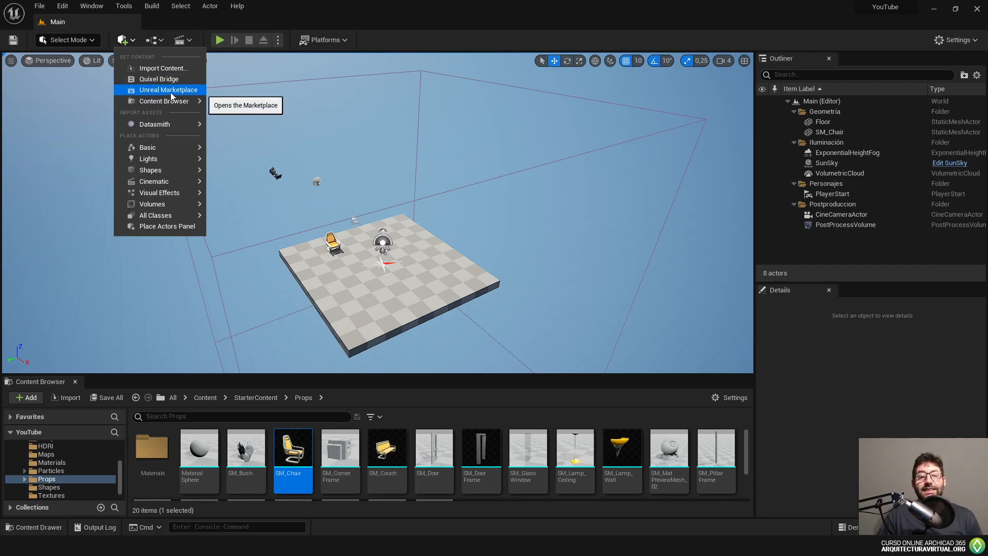
pyautogui.moveTo(179, 107)
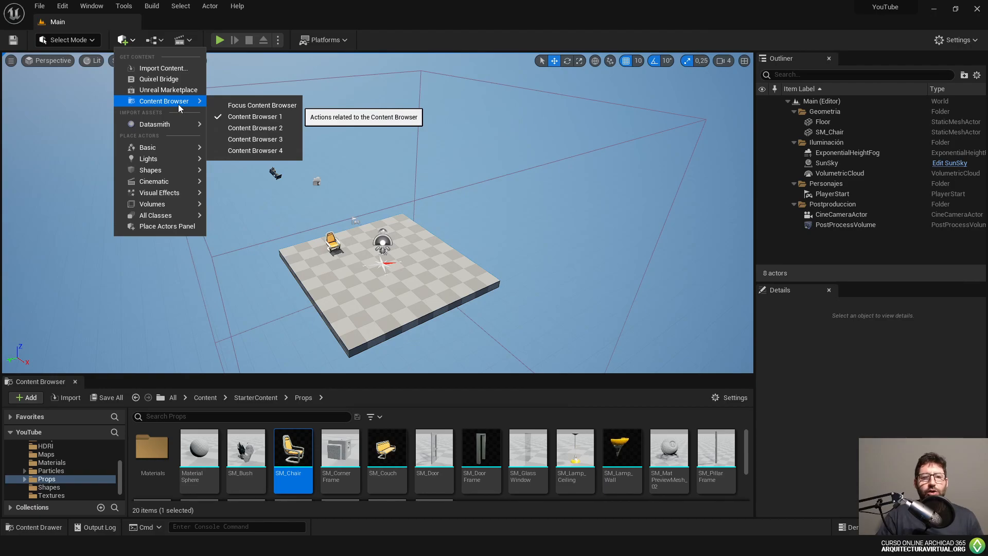
pyautogui.moveTo(178, 125)
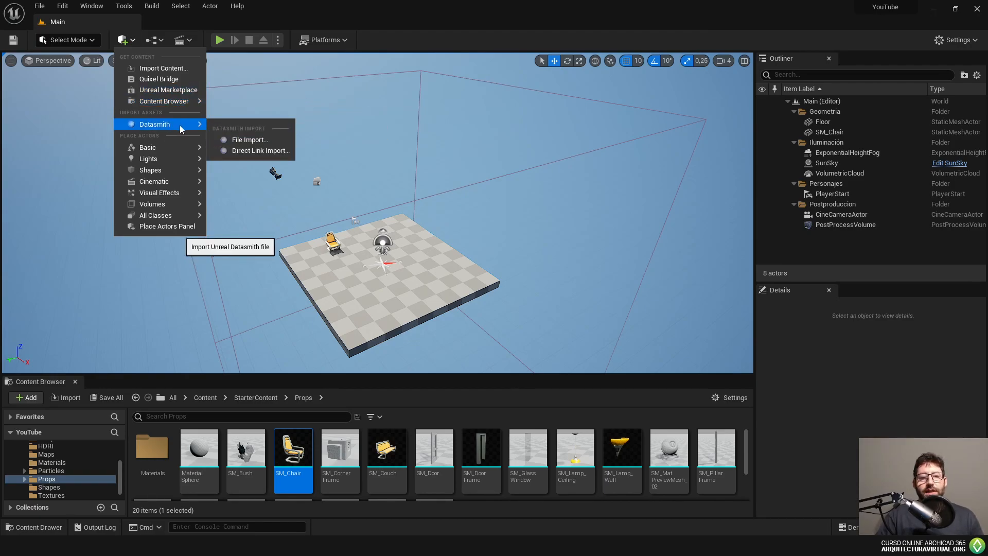
pyautogui.press('Escape')
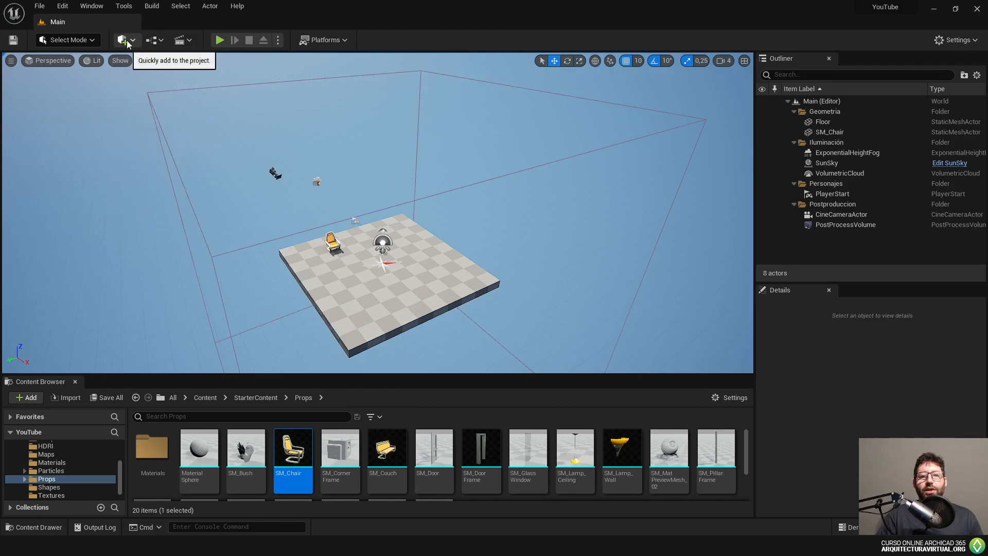
# - Open the Main level's Level Blueprint
pyautogui.click(155, 43)
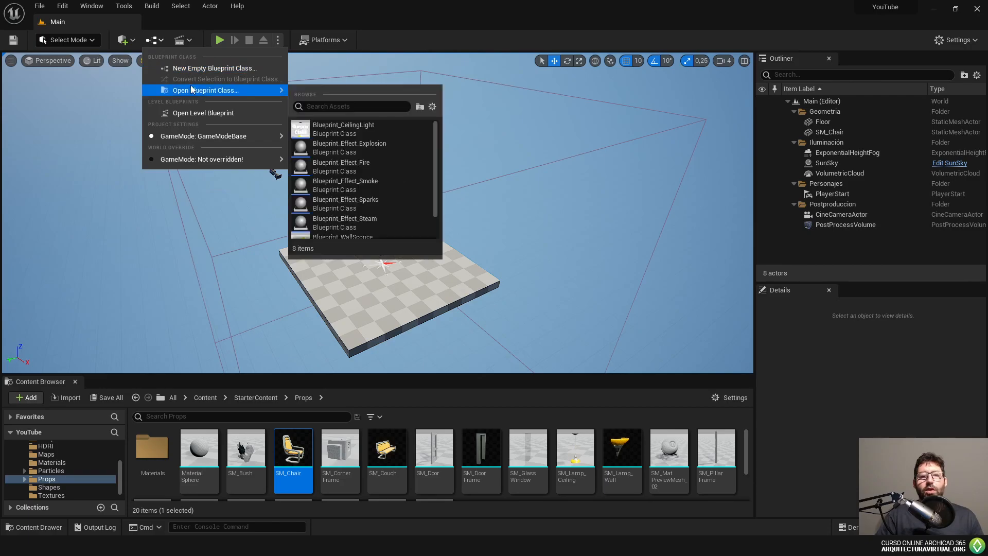
pyautogui.click(238, 111)
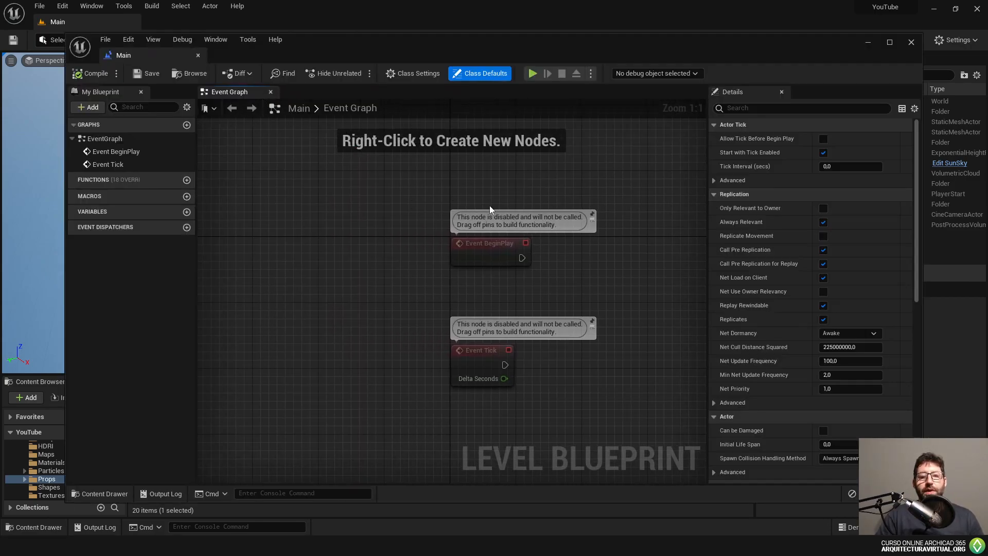
pyautogui.scroll(-5, 495, 207)
pyautogui.scroll(5, 561, 229)
# - Add an Announce Accessible String node connected to the execution output of Event BeginPlay
pyautogui.click(355, 220)
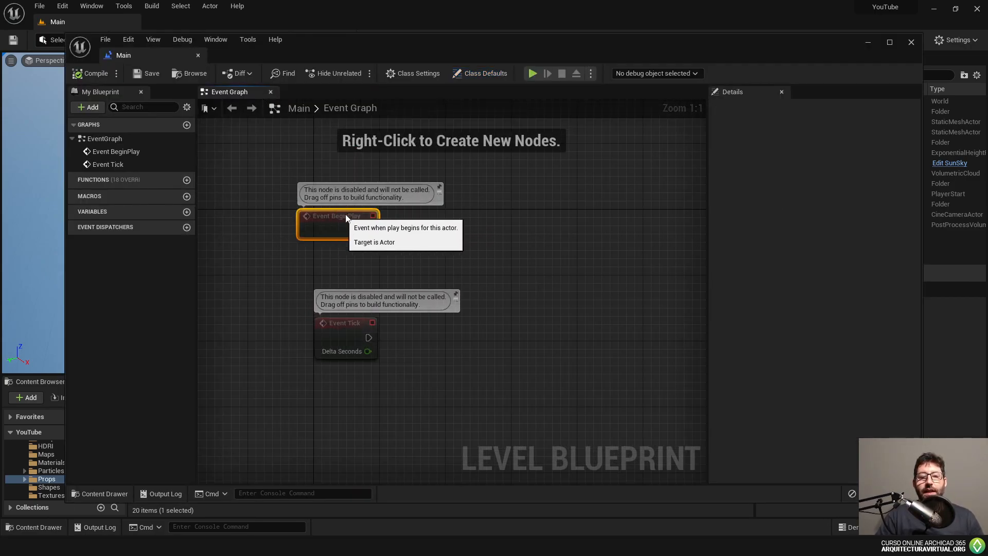
pyautogui.moveTo(350, 222); pyautogui.dragTo(301, 214, button='right')
pyautogui.moveTo(349, 222); pyautogui.dragTo(517, 213)
pyautogui.click(535, 236)
pyautogui.click(567, 247)
pyautogui.moveTo(571, 172); pyautogui.dragTo(296, 266)
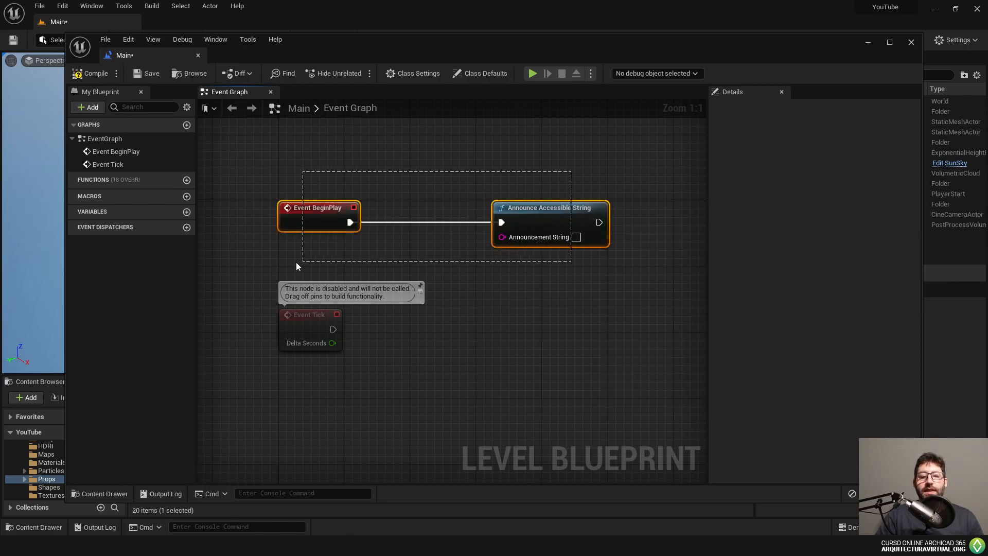
pyautogui.moveTo(599, 161); pyautogui.dragTo(257, 262)
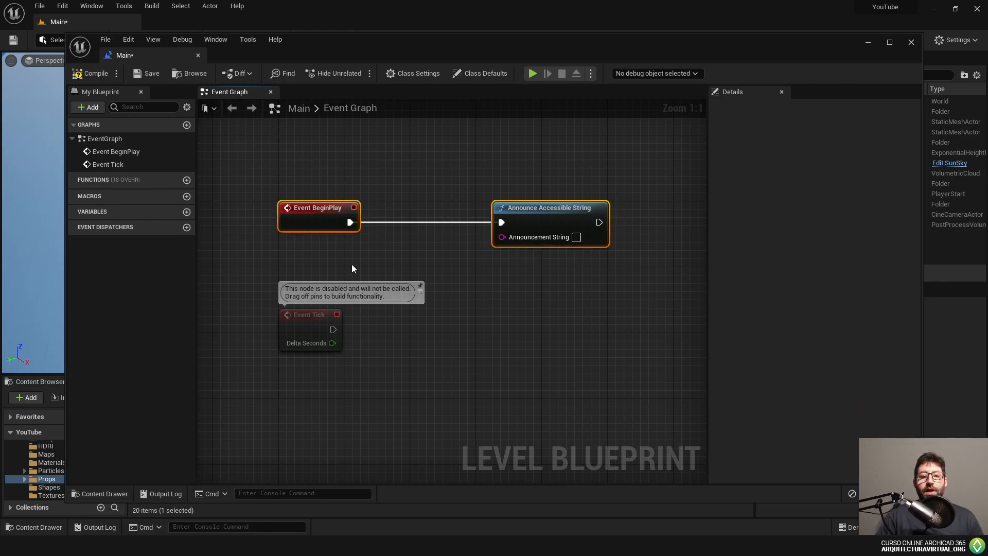
pyautogui.click(347, 191)
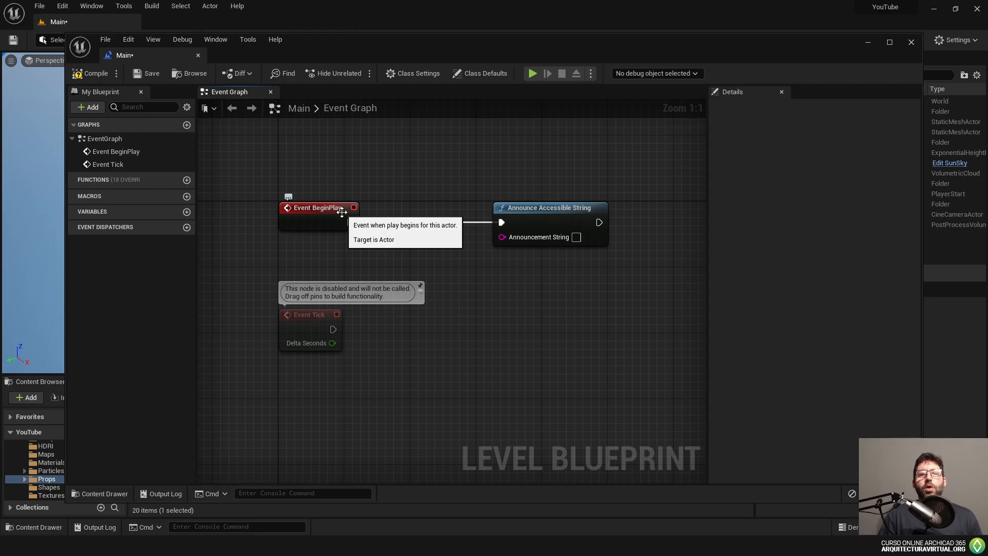
# - Extend the chain from Announce Accessible String with an Add AIPerception Component node
pyautogui.moveTo(543, 207)
pyautogui.mouseDown()
pyautogui.moveTo(560, 215)
pyautogui.moveTo(542, 216)
pyautogui.mouseUp()
pyautogui.moveTo(600, 231); pyautogui.dragTo(418, 219, button='right')
pyautogui.moveTo(418, 218); pyautogui.dragTo(540, 190)
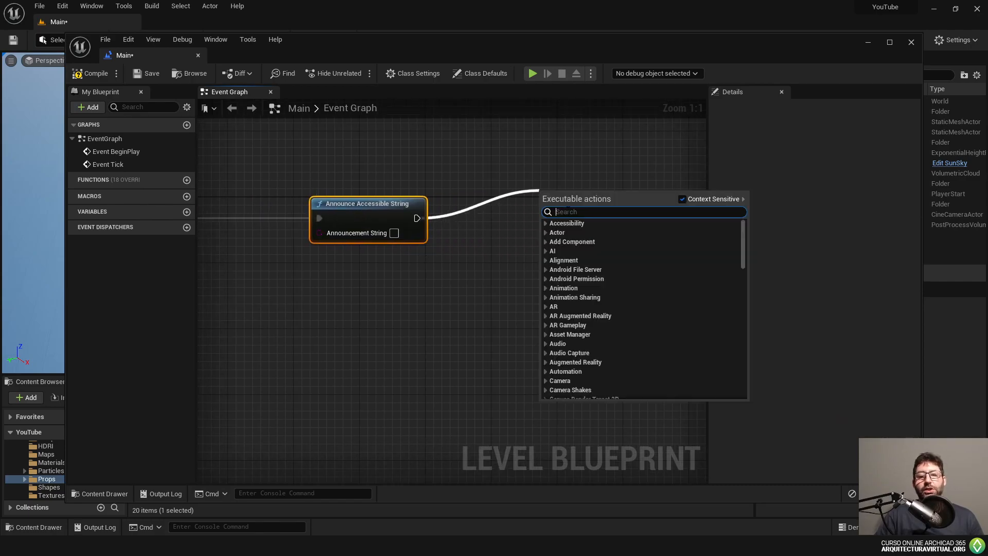
pyautogui.click(546, 242)
pyautogui.click(550, 251)
pyautogui.click(586, 260)
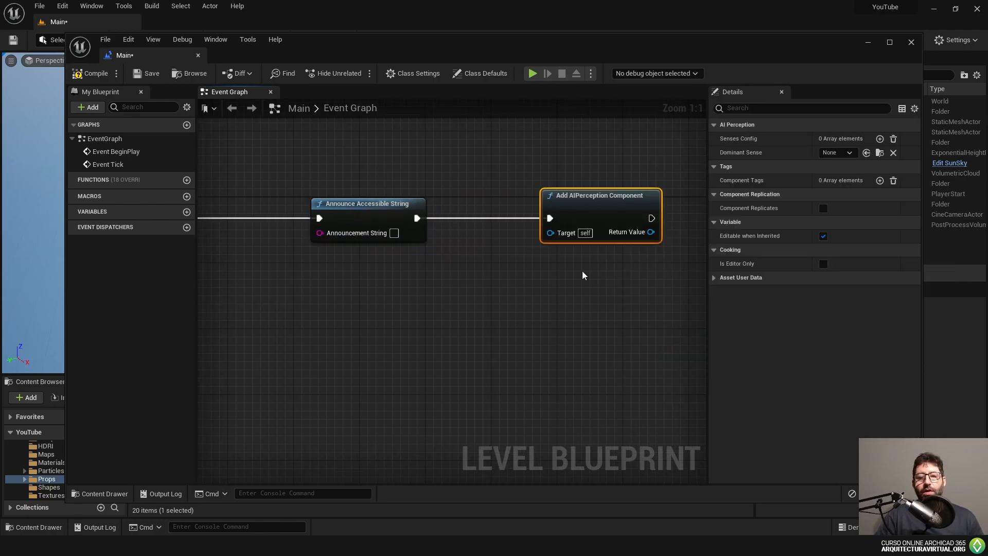
# - Review the chain of nodes in the event graph, select all nodes and close the Level Blueprint
pyautogui.scroll(-4, 495, 290)
pyautogui.moveTo(495, 290); pyautogui.dragTo(396, 259, button='right')
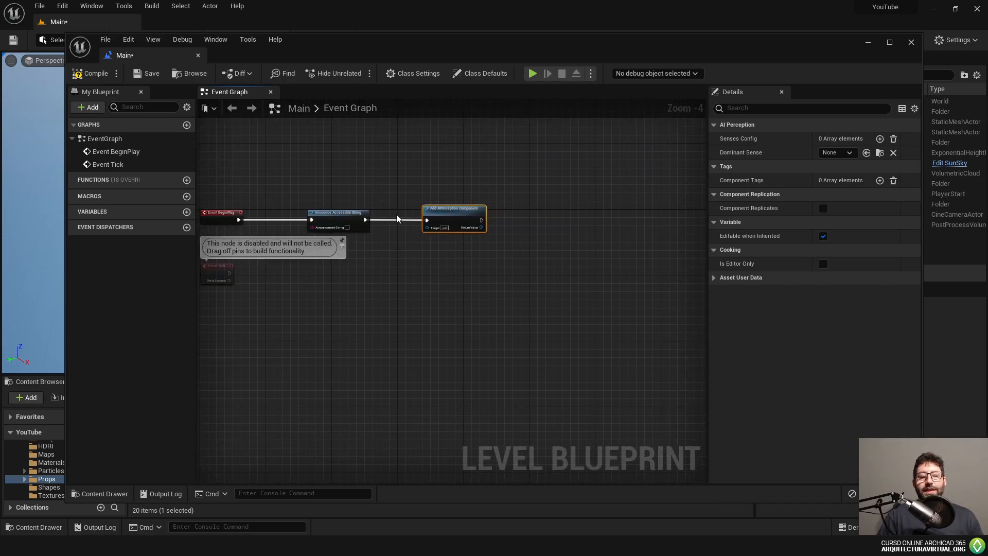
pyautogui.scroll(2, 540, 286)
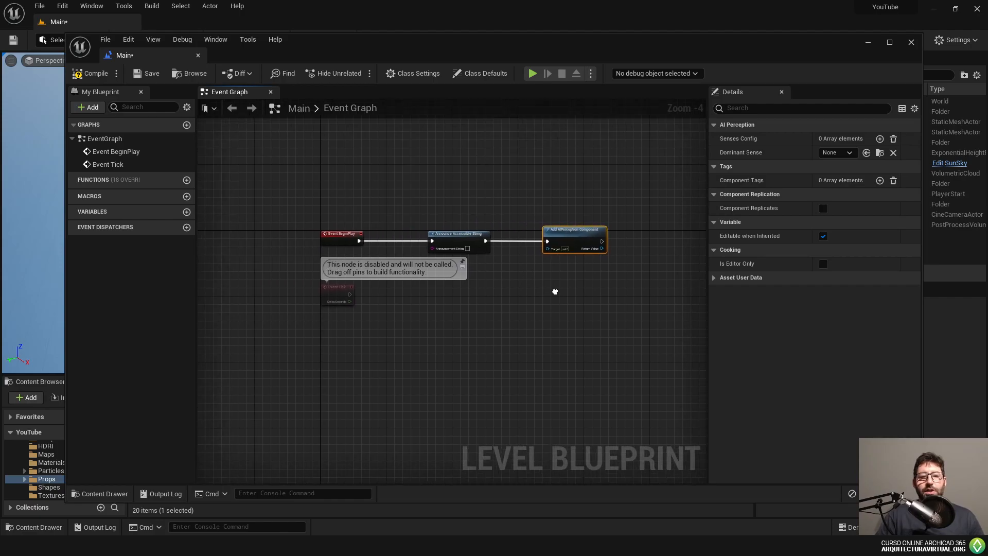
pyautogui.moveTo(638, 206); pyautogui.dragTo(254, 326)
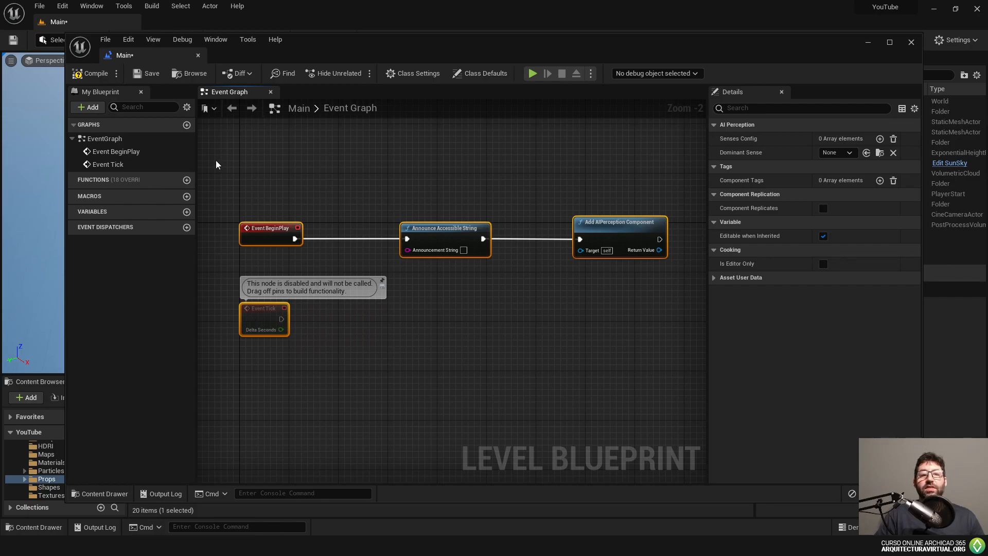
pyautogui.click(198, 55)
# - Move closer to the floor and examine the options for adding level and master sequences
pyautogui.moveTo(417, 228)
pyautogui.mouseDown(button='right')
pyautogui.moveTo(430, 245)
pyautogui.moveTo(437, 226)
pyautogui.mouseUp(button='right')
pyautogui.press('w')
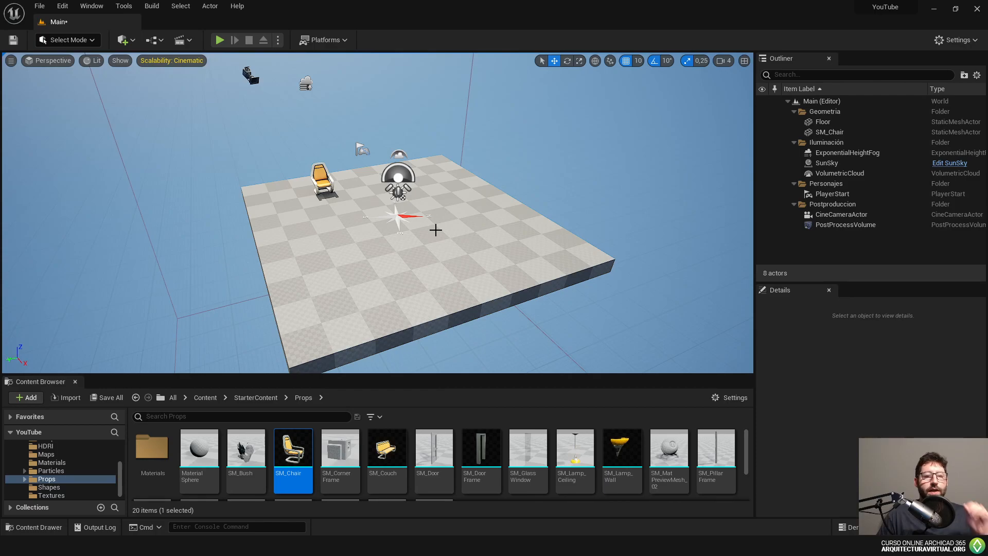
pyautogui.moveTo(430, 224)
pyautogui.mouseDown(button='right')
pyautogui.moveTo(424, 248)
pyautogui.moveTo(415, 232)
pyautogui.mouseUp(button='right')
pyautogui.press('w')
pyautogui.click(155, 40)
pyautogui.click(159, 43)
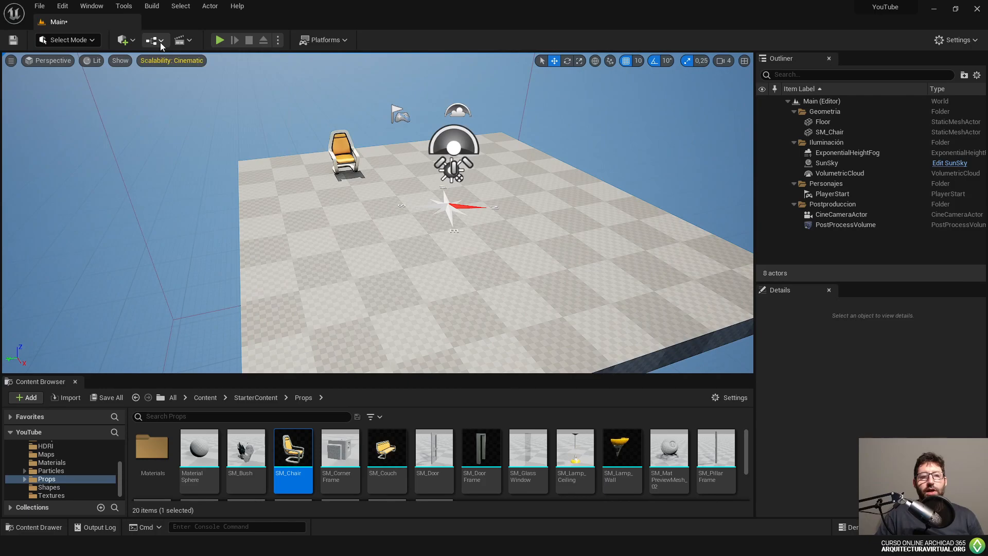
pyautogui.click(190, 44)
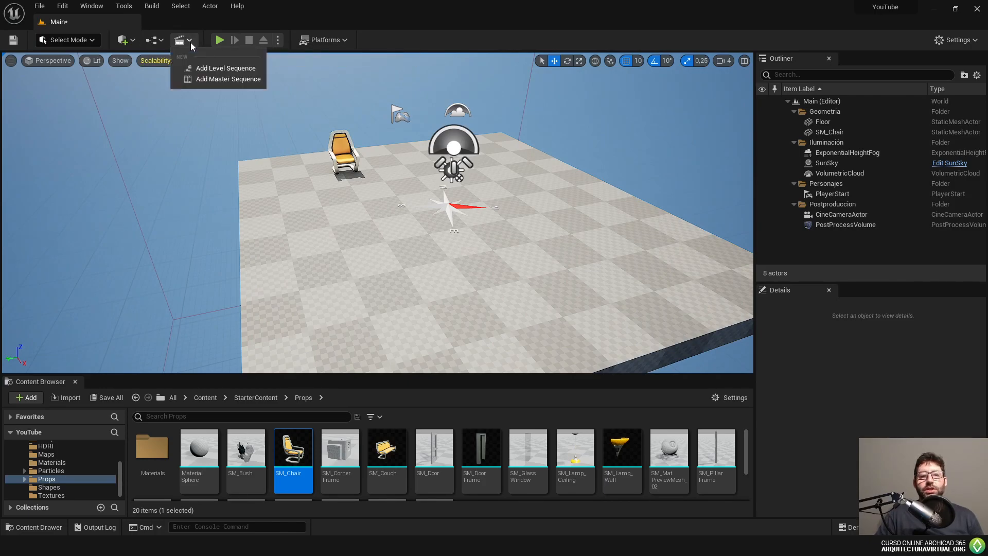
pyautogui.click(368, 46)
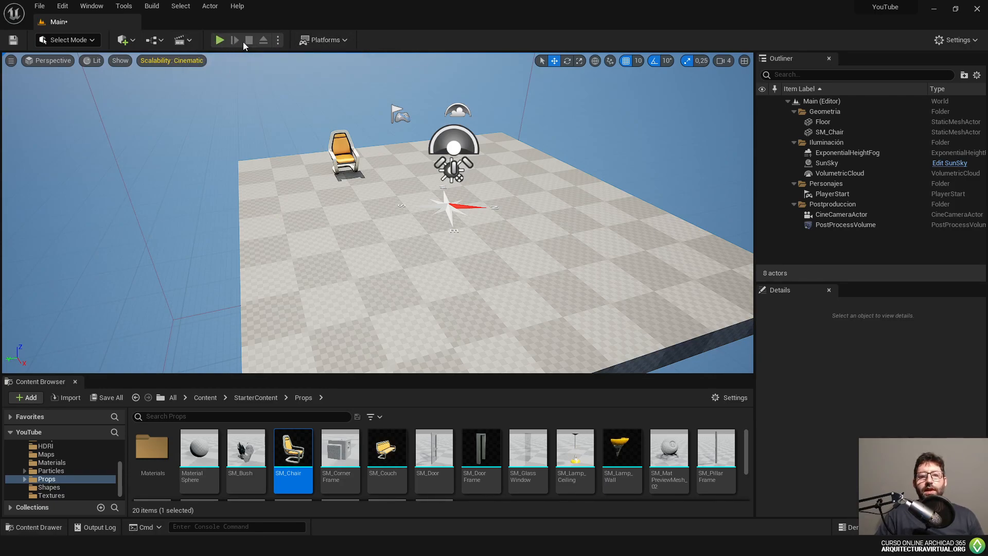
# - Play the Main level in the editor, walk around the floor and chair, and stop the simulation
pyautogui.moveTo(331, 162); pyautogui.dragTo(376, 158, button='right')
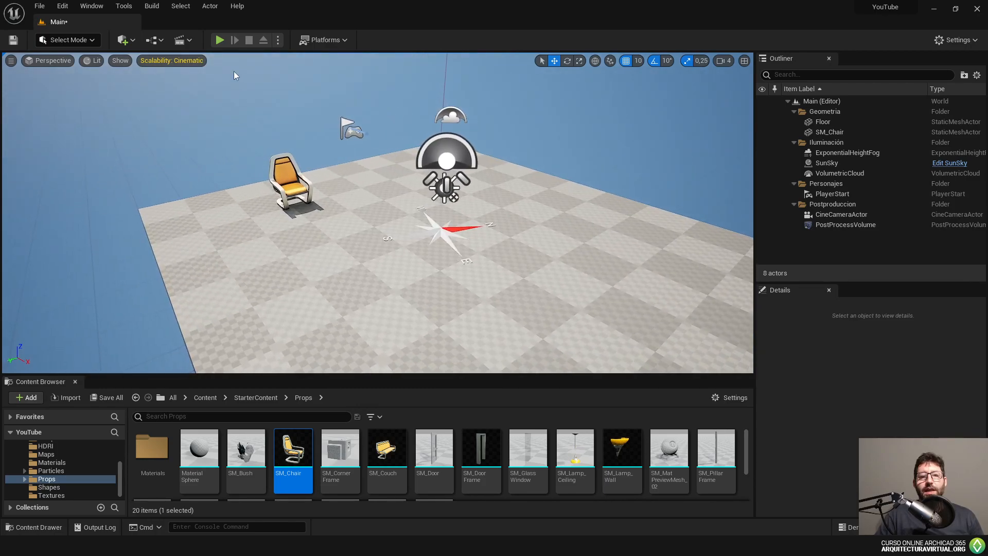
pyautogui.click(221, 42)
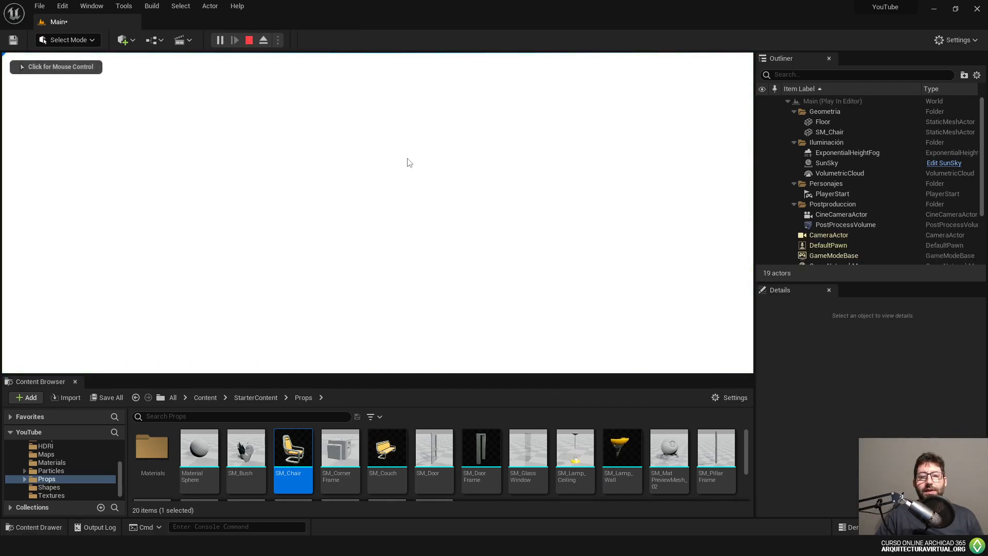
pyautogui.click(413, 193)
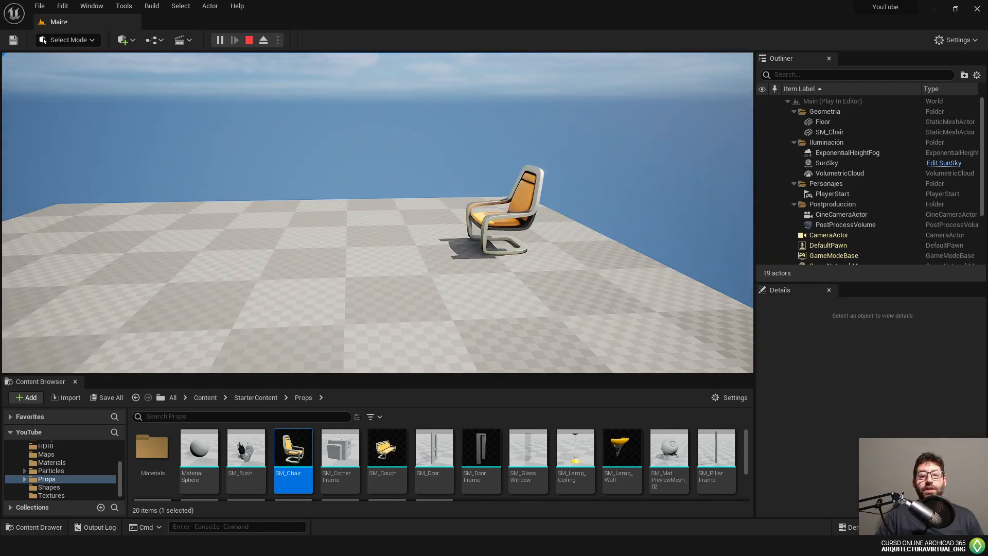
pyautogui.press('w')
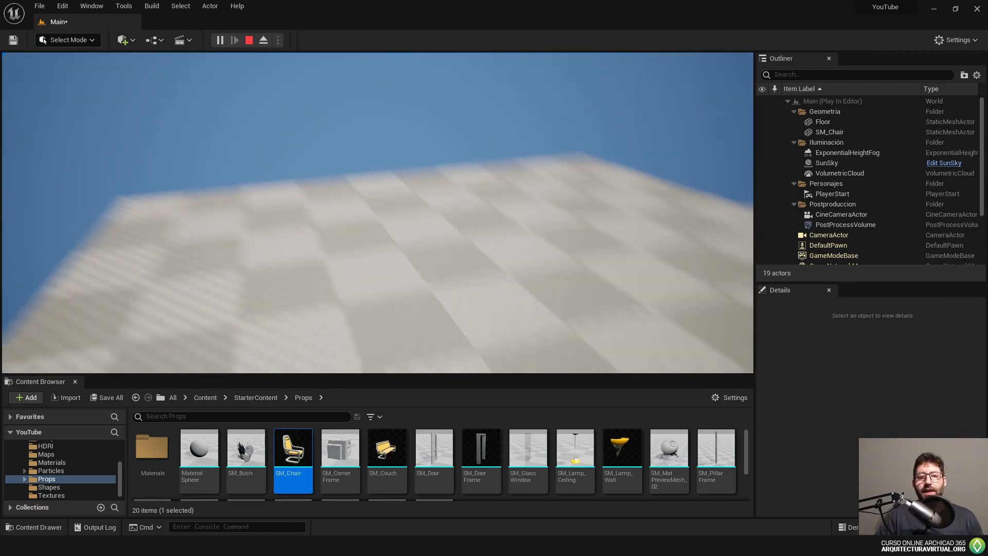
pyautogui.press('Escape')
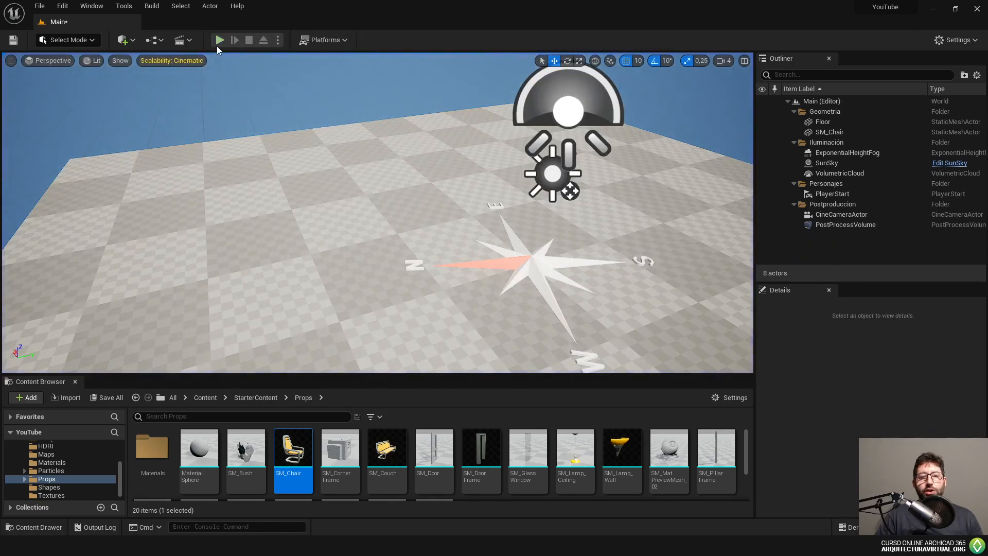
# - Examine the quick launch, device management and packaging options for target platforms
pyautogui.click(332, 41)
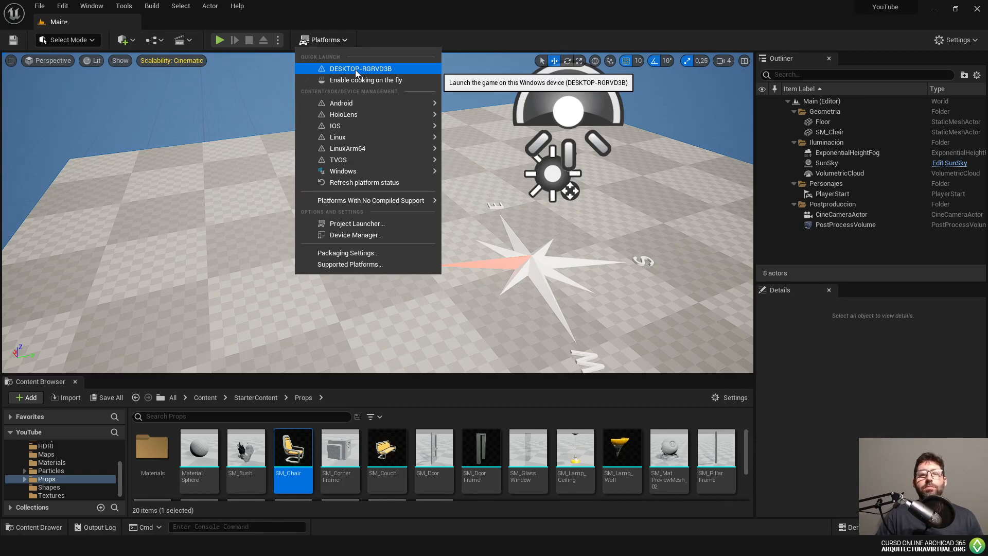
pyautogui.moveTo(402, 114)
pyautogui.click(660, 248)
pyautogui.scroll(-5, 654, 246)
pyautogui.moveTo(486, 193)
pyautogui.mouseDown(button='right')
pyautogui.moveTo(460, 180)
pyautogui.moveTo(500, 190)
pyautogui.mouseUp(button='right')
pyautogui.click(332, 40)
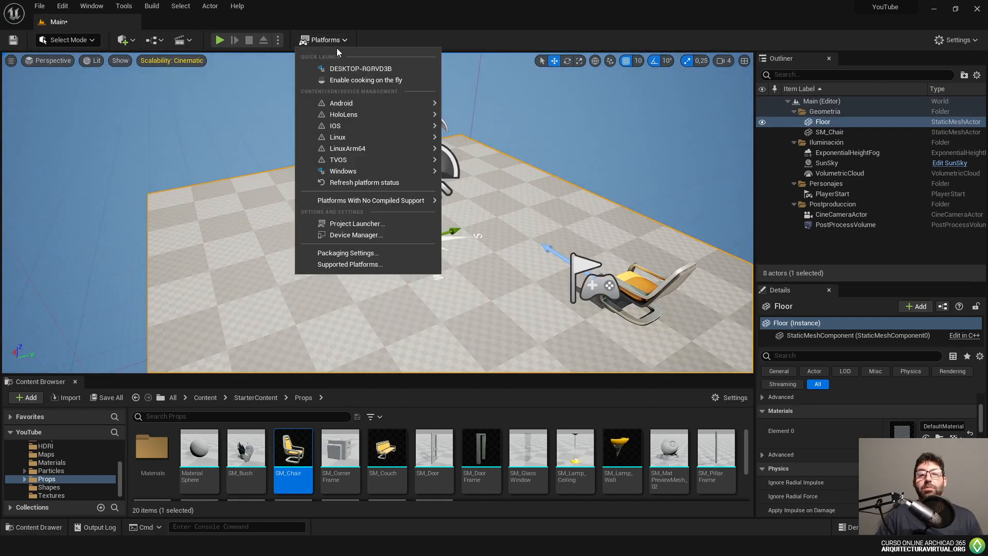
pyautogui.moveTo(346, 134)
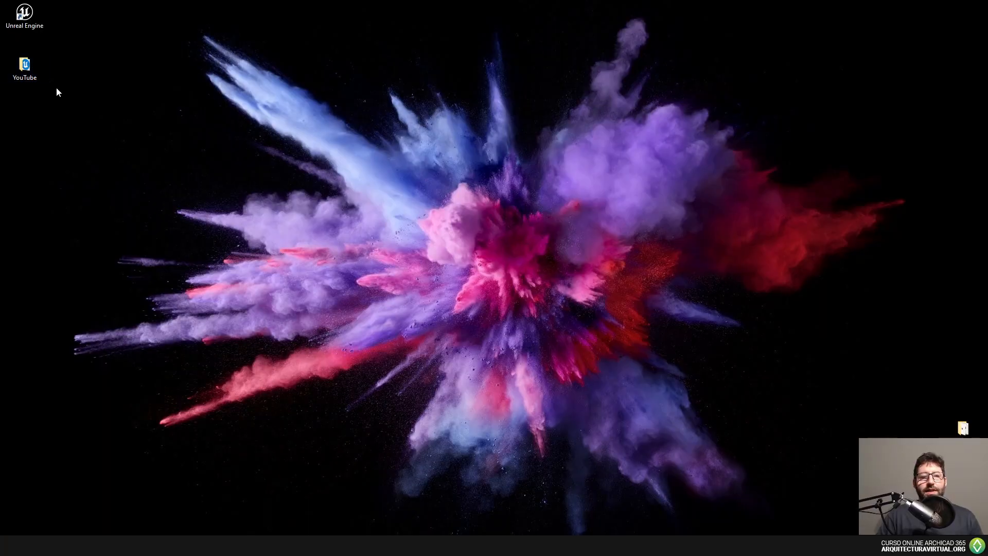
# - Switch to the Windows desktop, locate the YouTube project item and return to the editor
pyautogui.moveTo(31, 73); pyautogui.dragTo(51, 96)
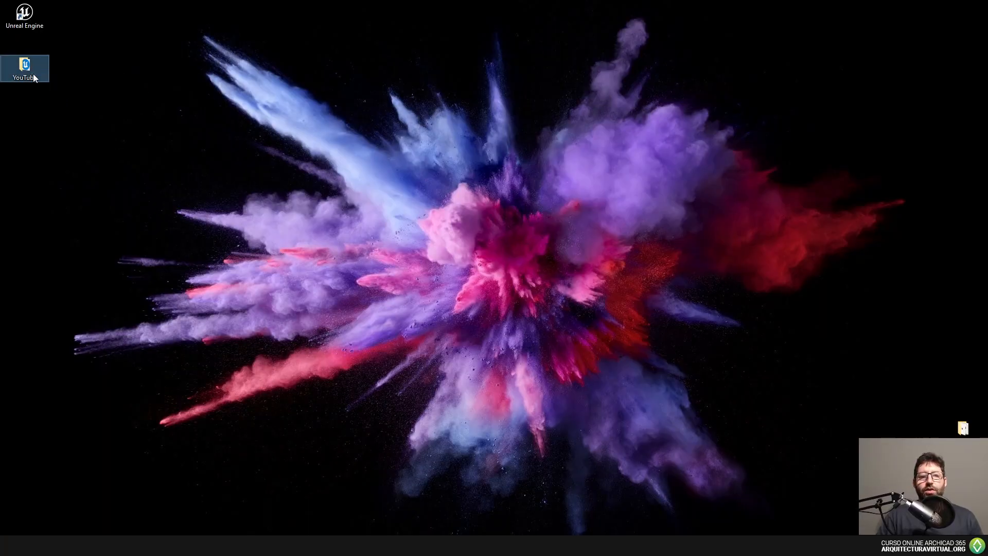
pyautogui.doubleClick(33, 76)
pyautogui.doubleClick(392, 180)
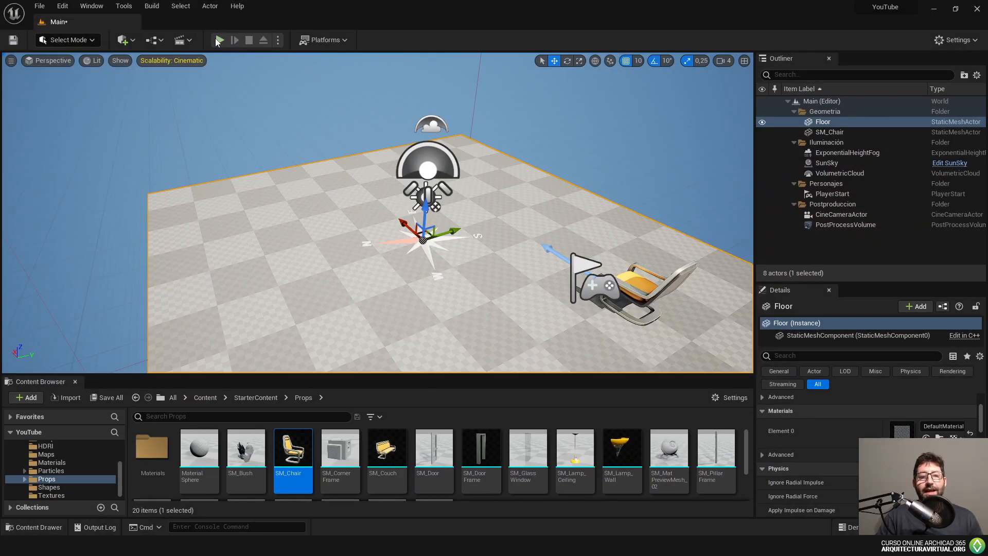
# - Play the level again in the editor, stop it and clear the Floor selection
pyautogui.click(218, 40)
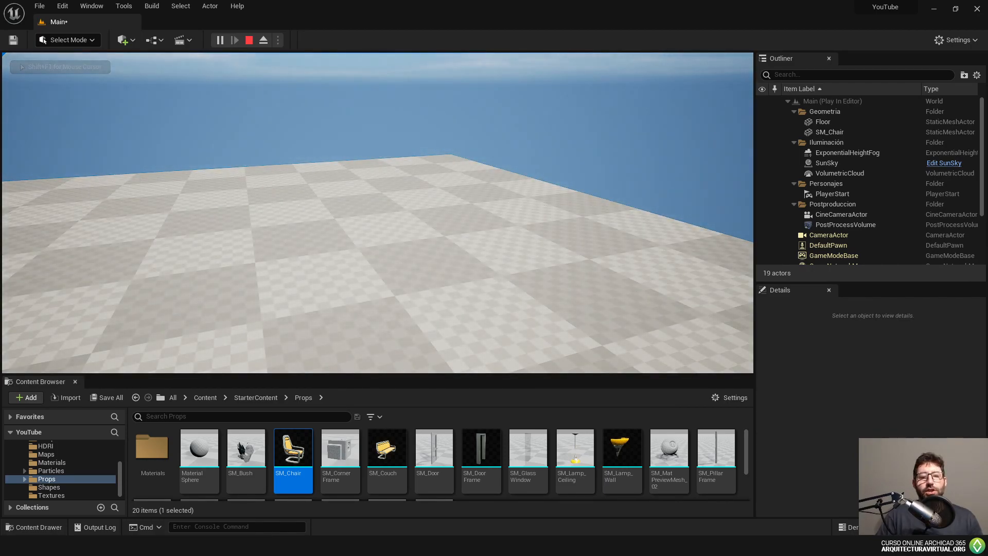
pyautogui.press('Escape')
pyautogui.press('f')
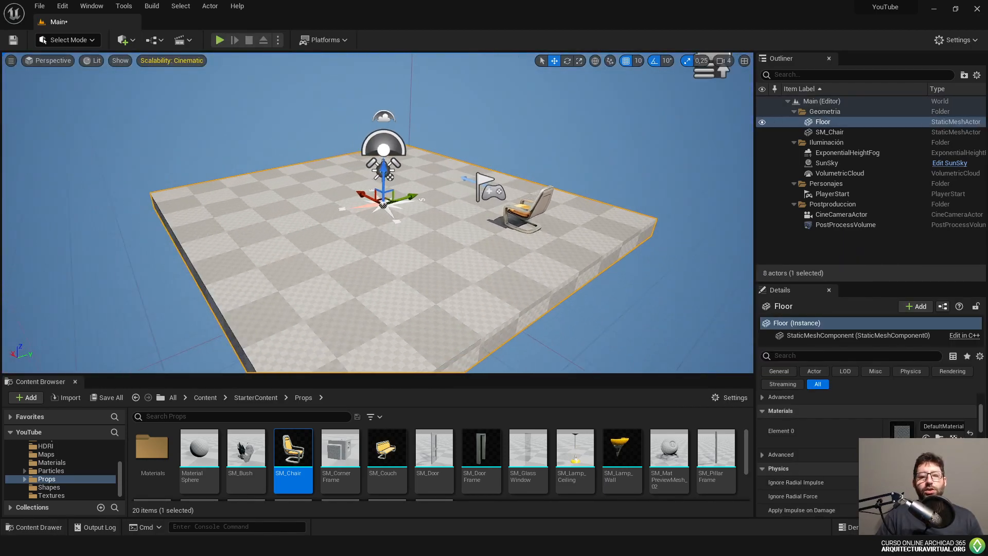
pyautogui.moveTo(378, 213)
pyautogui.mouseDown(button='right')
pyautogui.moveTo(420, 213)
pyautogui.moveTo(382, 207)
pyautogui.mouseUp(button='right')
pyautogui.press('s')
pyautogui.press('Escape')
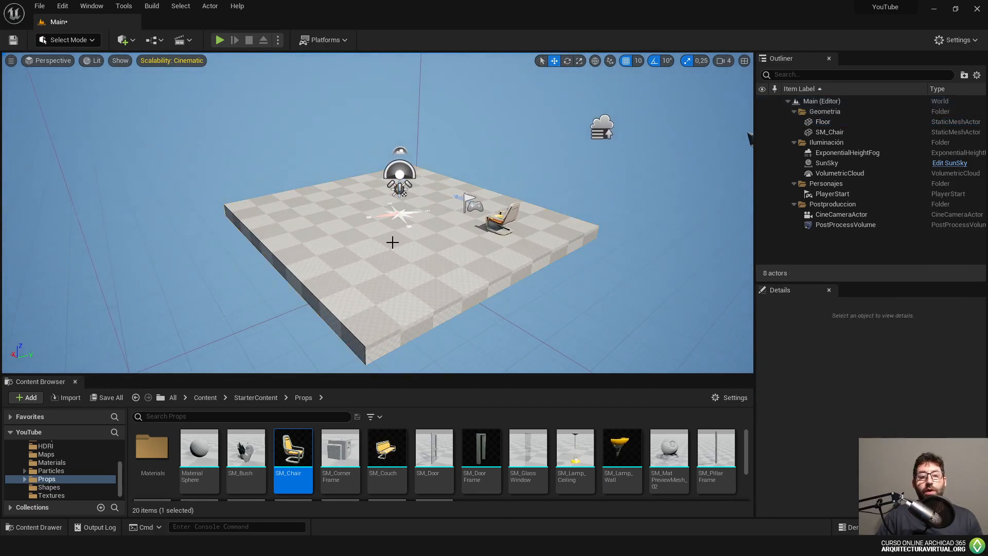
# - Show the contents of the ArchvisDefault folder in the Content Browser
pyautogui.scroll(5, 73, 470)
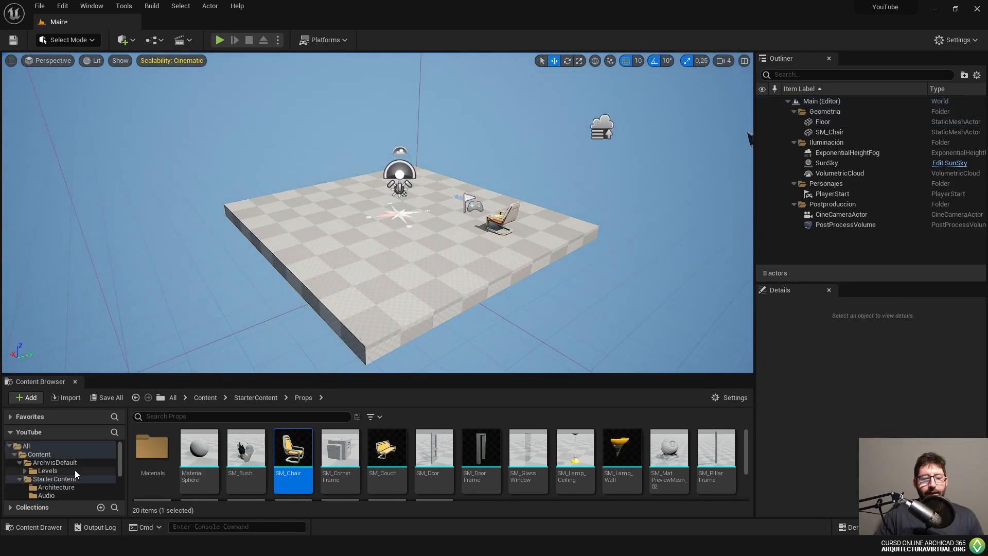
pyautogui.click(14, 463)
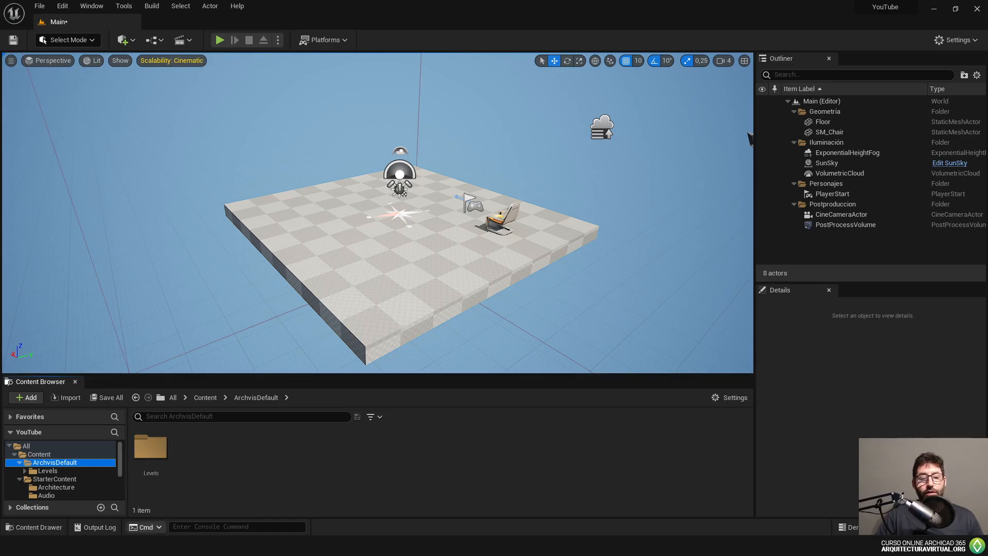
pyautogui.click(128, 545)
pyautogui.click(422, 313)
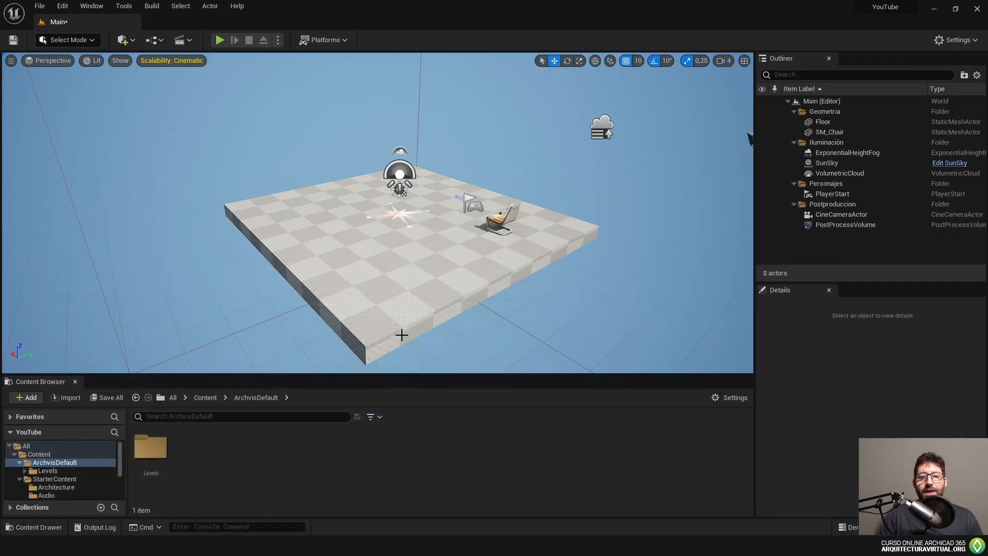
pyautogui.moveTo(402, 335)
pyautogui.mouseDown(button='right')
pyautogui.moveTo(363, 333)
pyautogui.moveTo(397, 341)
pyautogui.mouseUp(button='right')
pyautogui.press('w')
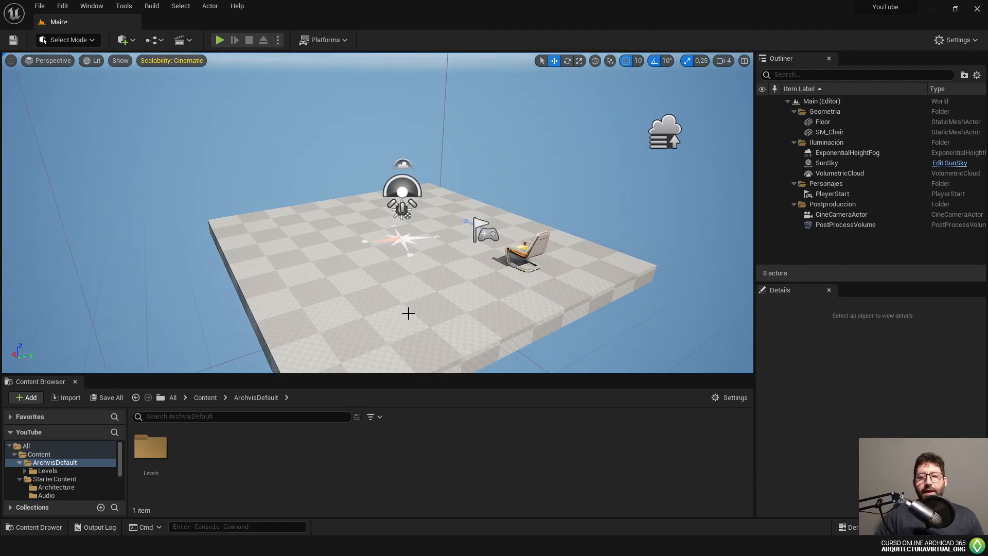
pyautogui.moveTo(396, 309)
pyautogui.mouseDown(button='right')
pyautogui.moveTo(418, 299)
pyautogui.moveTo(398, 318)
pyautogui.moveTo(410, 322)
pyautogui.mouseUp(button='right')
pyautogui.press('a')
pyautogui.press('d')
pyautogui.press('w')
pyautogui.press('s')
pyautogui.press('s')
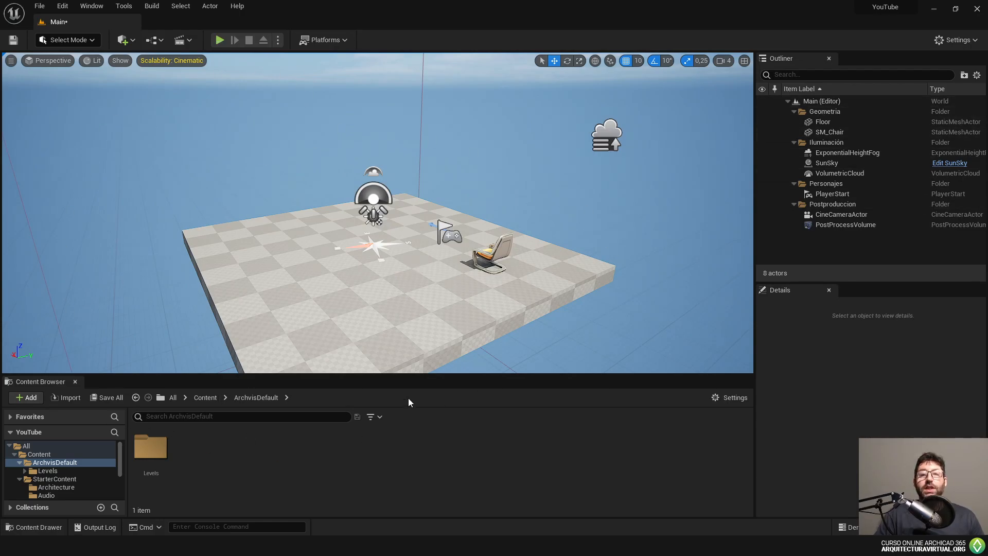
pyautogui.moveTo(431, 336)
pyautogui.mouseDown(button='right')
pyautogui.moveTo(446, 340)
pyautogui.moveTo(413, 327)
pyautogui.moveTo(406, 338)
pyautogui.moveTo(424, 324)
pyautogui.mouseUp(button='right')
pyautogui.press('s')
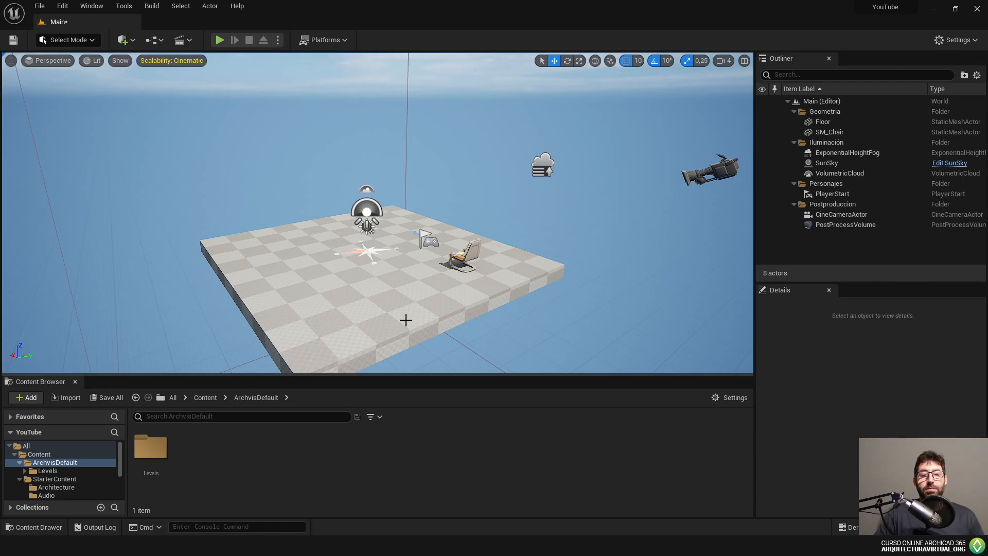
# - Collapse the ArchvisDefault folder in the content tree and delete the Floor and SM_Chair actors from the level
pyautogui.scroll(-1, 67, 477)
pyautogui.click(19, 446)
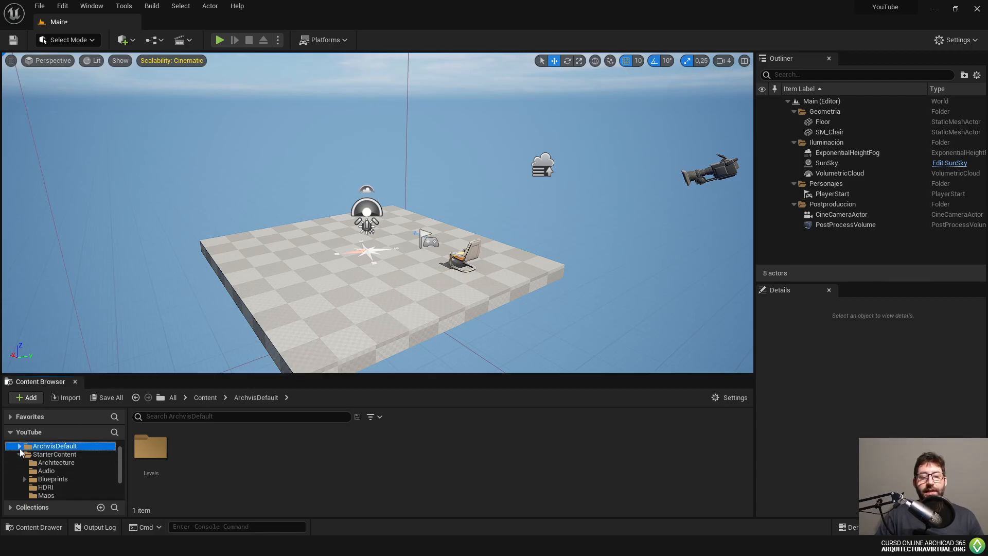
pyautogui.click(334, 337)
pyautogui.press('Delete')
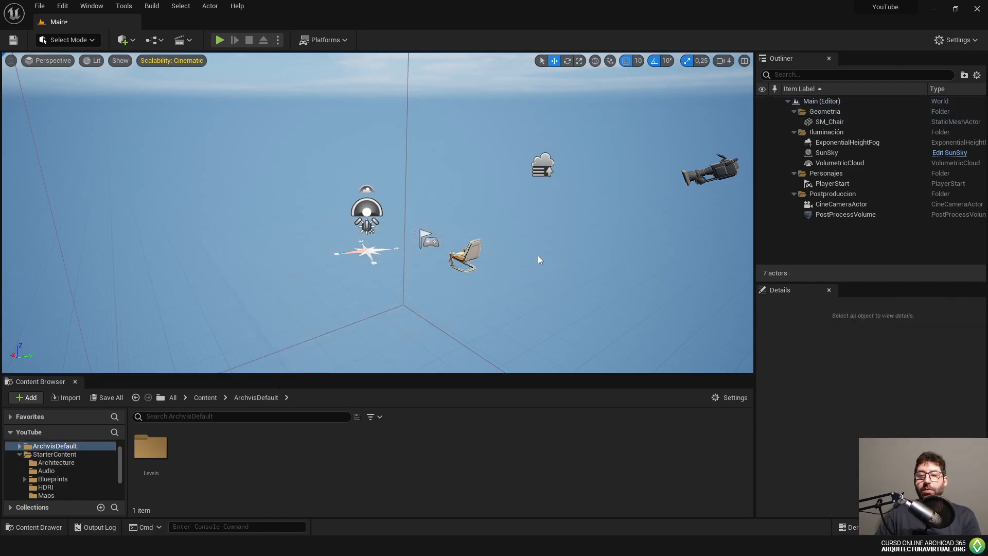
pyautogui.click(844, 122)
pyautogui.press('Delete')
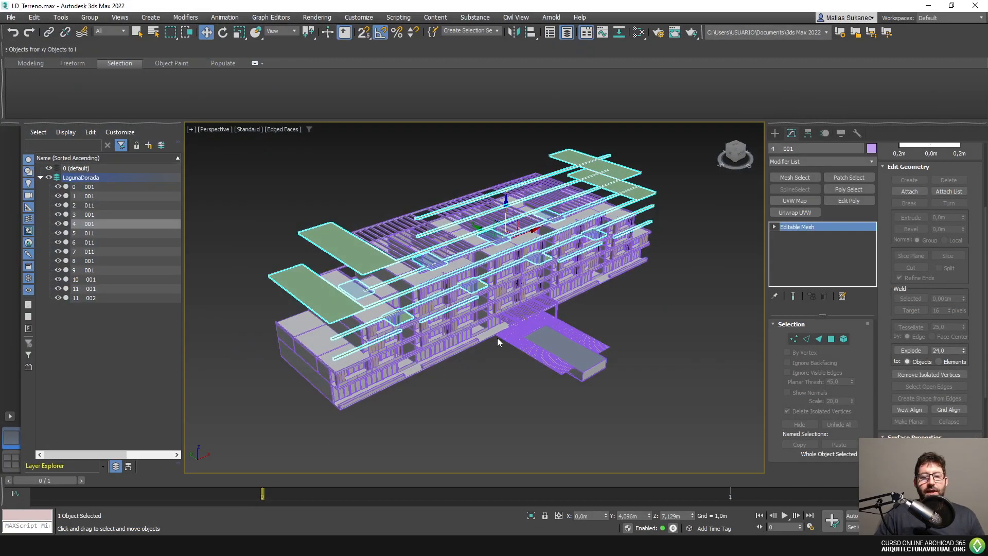
# - In 3ds Max, clear the object selection and inspect the LagunaDorada building up close and as a whole
pyautogui.click(644, 298)
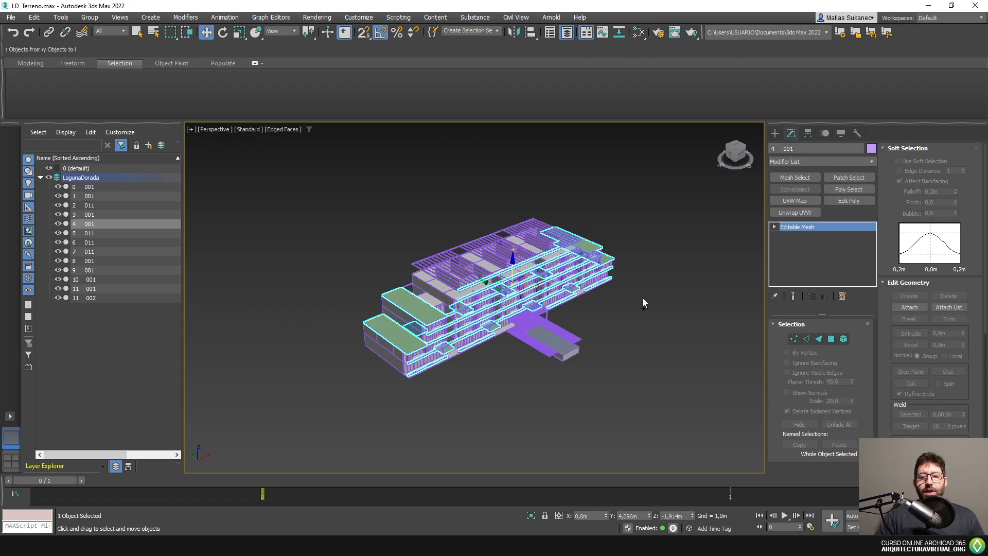
pyautogui.keyDown('alt'); pyautogui.moveTo(585, 311); pyautogui.dragTo(508, 287, button='middle'); pyautogui.keyUp('alt')
pyautogui.scroll(6, 508, 287)
pyautogui.scroll(2, 508, 287)
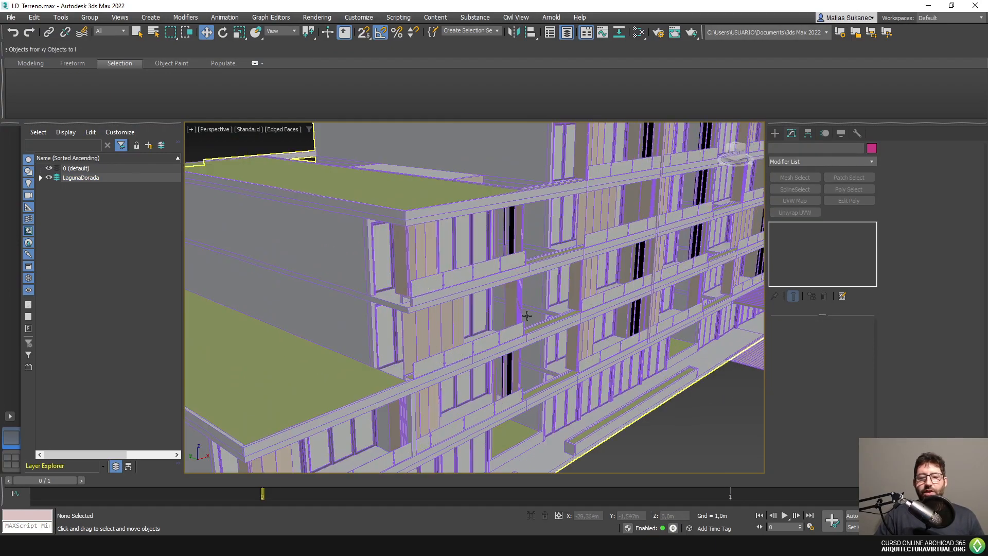
pyautogui.scroll(-7, 478, 308)
pyautogui.moveTo(480, 310); pyautogui.dragTo(669, 278, button='middle')
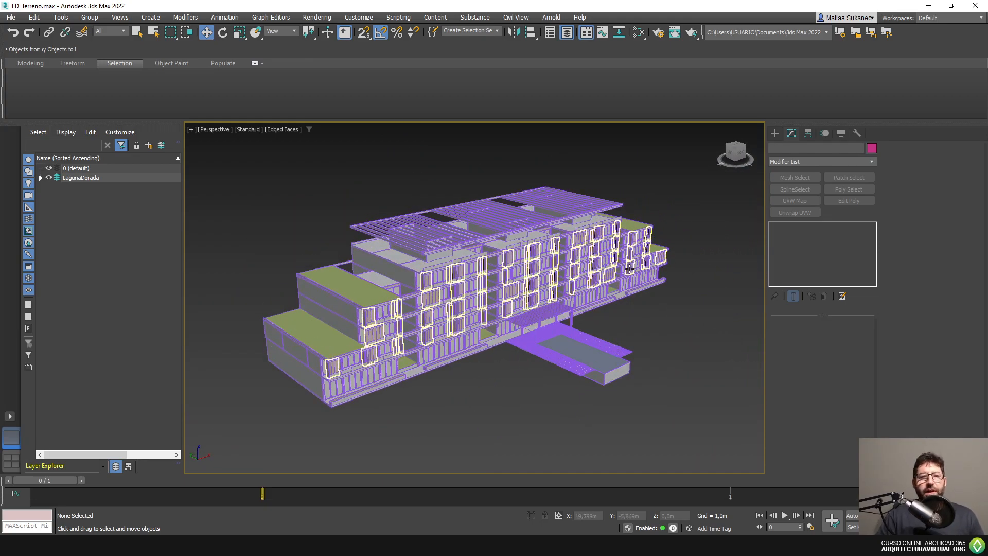
pyautogui.keyDown('alt'); pyautogui.moveTo(585, 289); pyautogui.dragTo(580, 247, button='middle'); pyautogui.keyUp('alt')
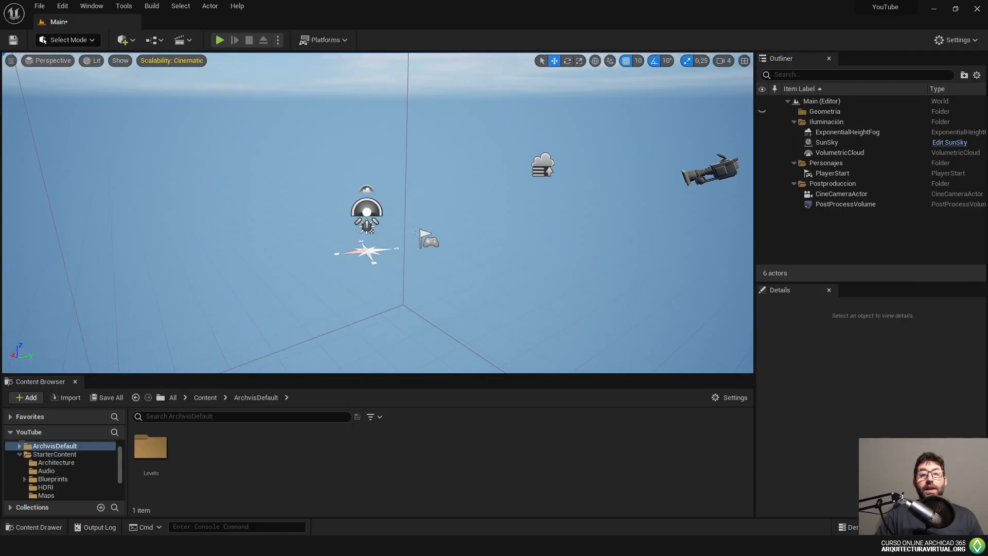
# - Return to Unreal Editor and collapse the StarterContent folder in the content tree, keeping ArchvisDefault collapsed
pyautogui.scroll(1, 19, 463)
pyautogui.click(19, 463)
pyautogui.click(19, 463)
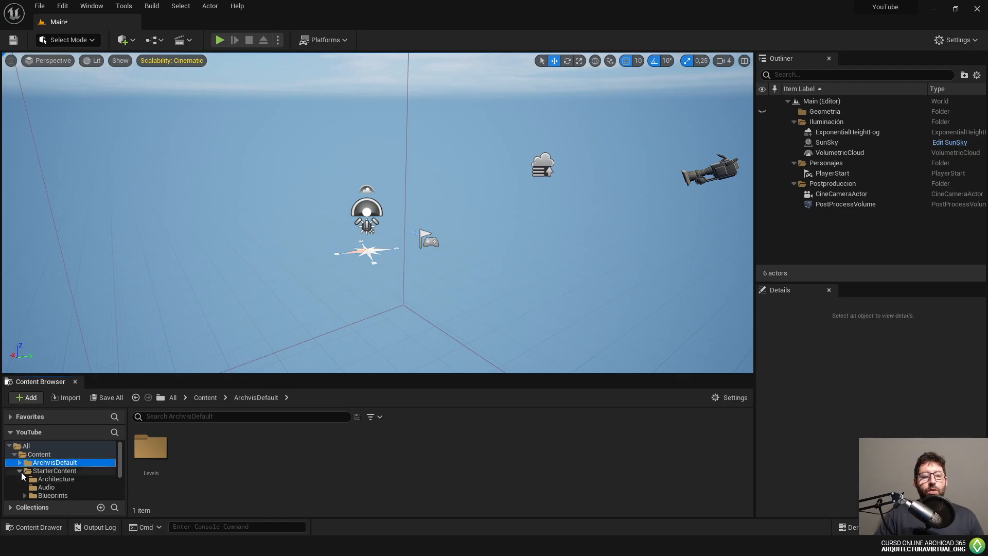
pyautogui.click(20, 471)
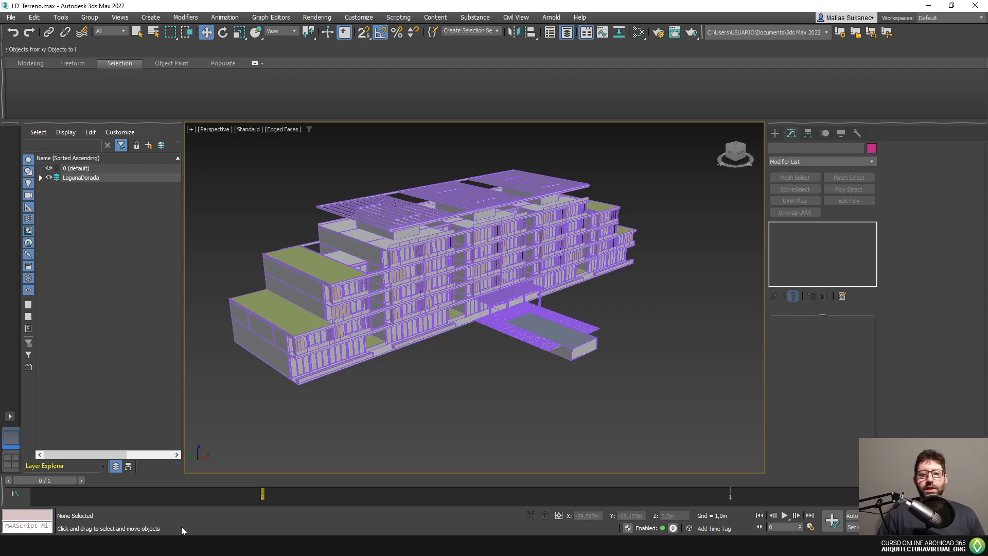
# - Switch to 3ds Max and start exporting the building scene with Unreal Datasmith (*.udatasmith) as the file type
pyautogui.moveTo(394, 379); pyautogui.dragTo(400, 396, button='middle')
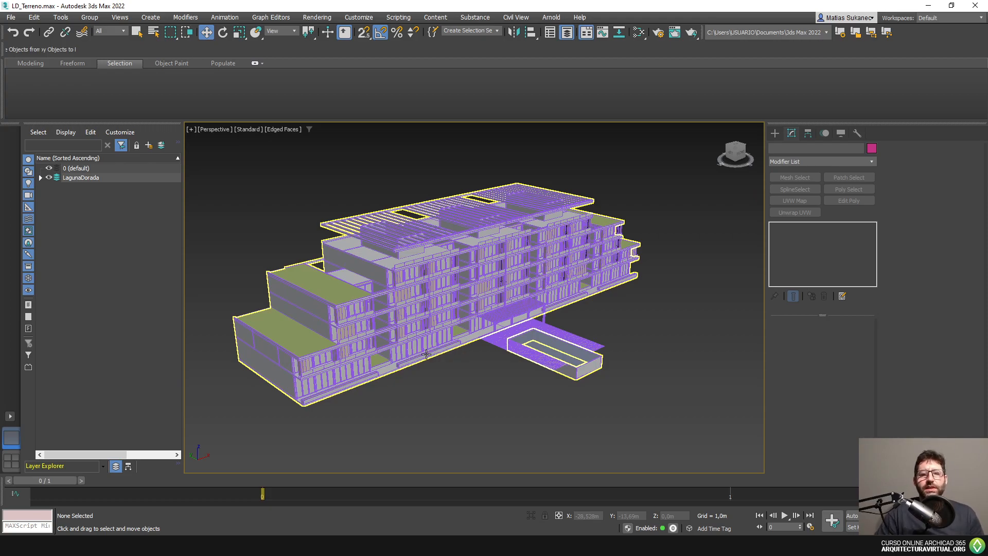
pyautogui.click(149, 546)
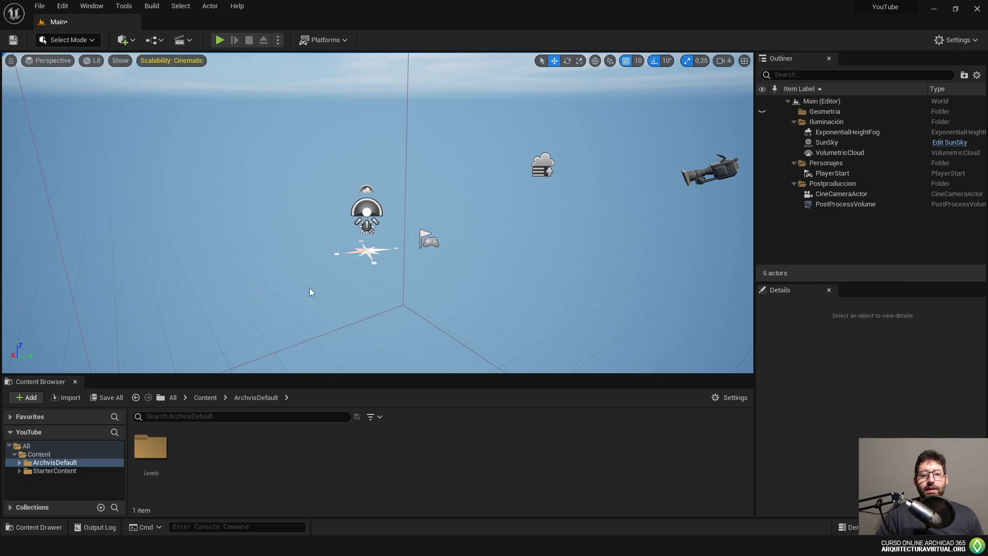
pyautogui.click(159, 546)
pyautogui.keyDown('alt'); pyautogui.moveTo(410, 205); pyautogui.dragTo(309, 181, button='middle'); pyautogui.keyUp('alt')
pyautogui.click(11, 17)
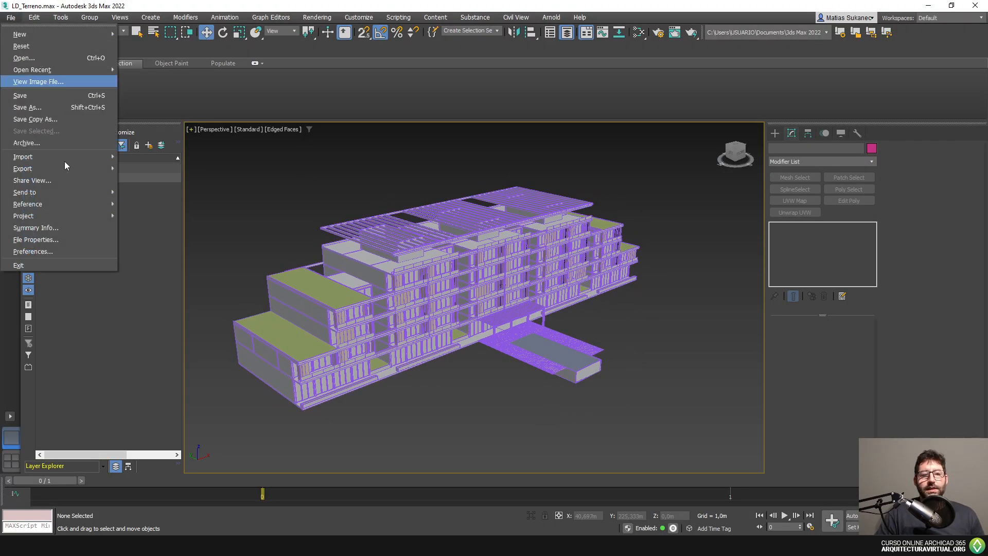
pyautogui.moveTo(88, 169)
pyautogui.click(169, 169)
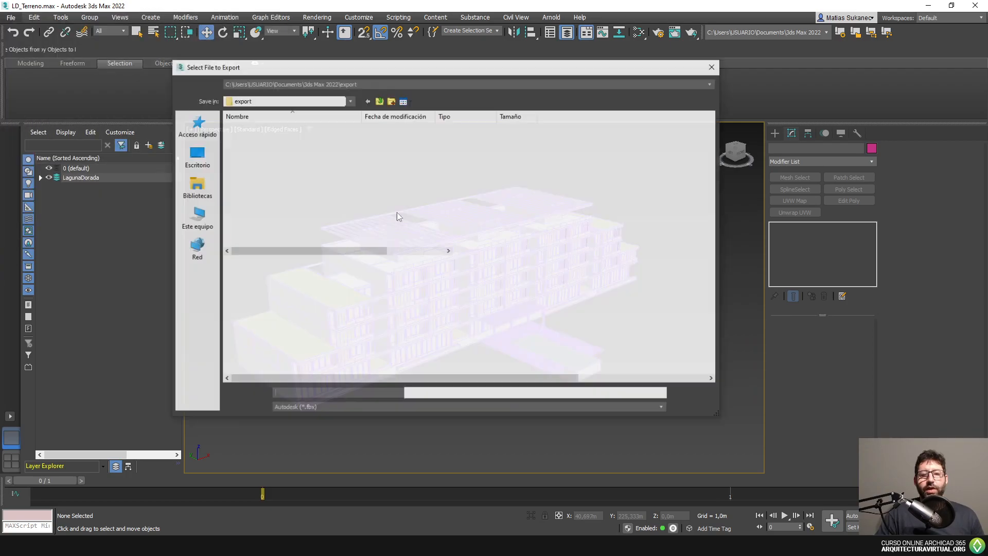
pyautogui.click(348, 408)
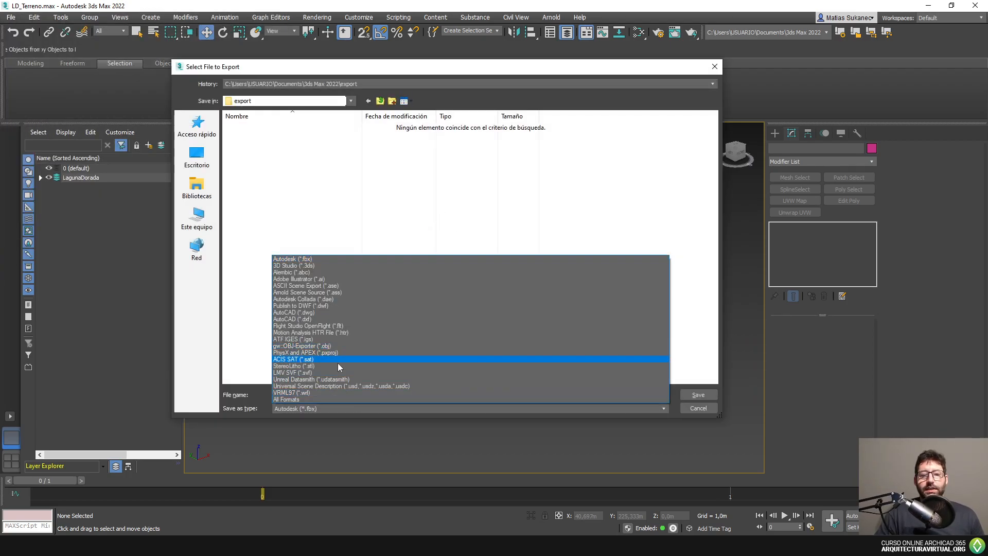
pyautogui.click(310, 380)
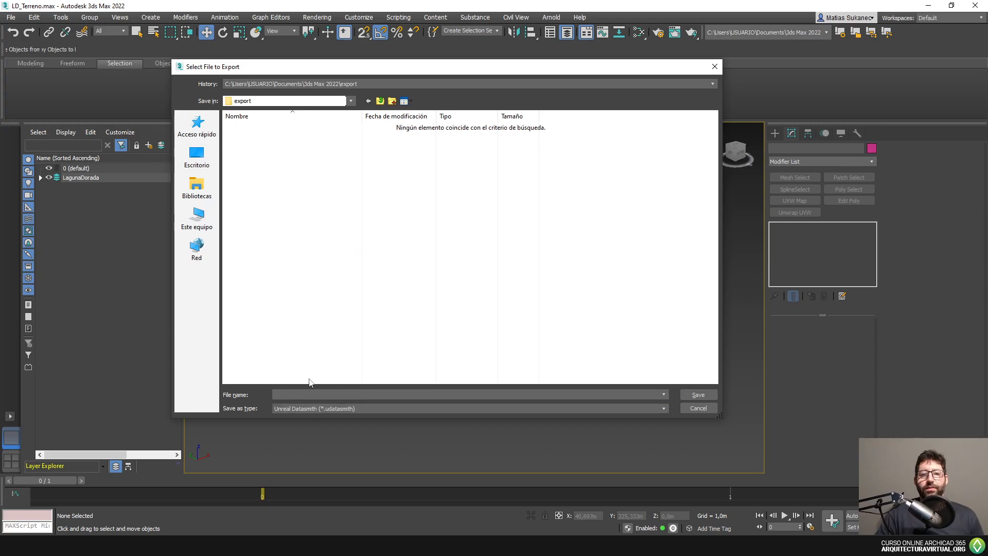
# - Save the export to the desktop (Escritorio) under the file name YT_Datasmith
pyautogui.click(197, 155)
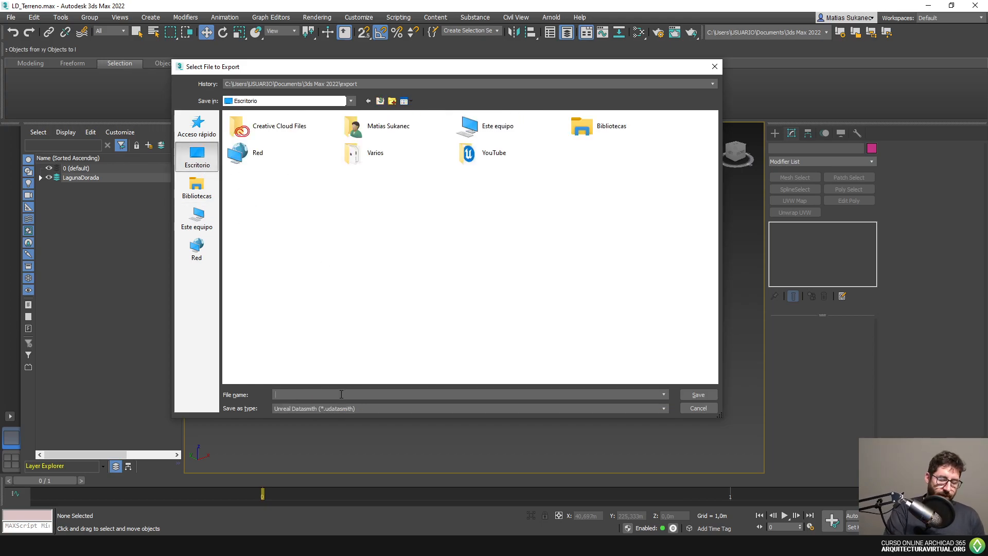
pyautogui.write('YT_')
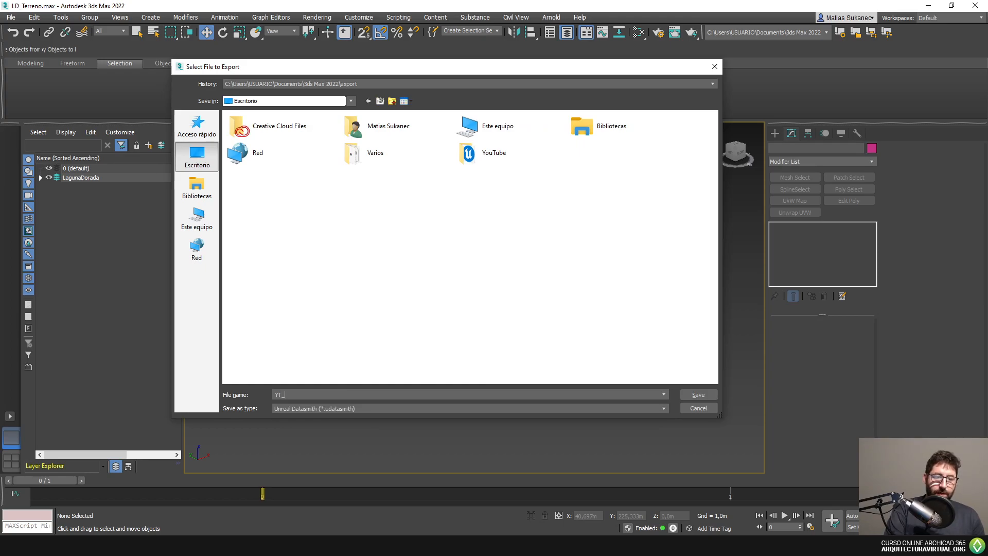
pyautogui.write('Datasmith')
pyautogui.press('Return')
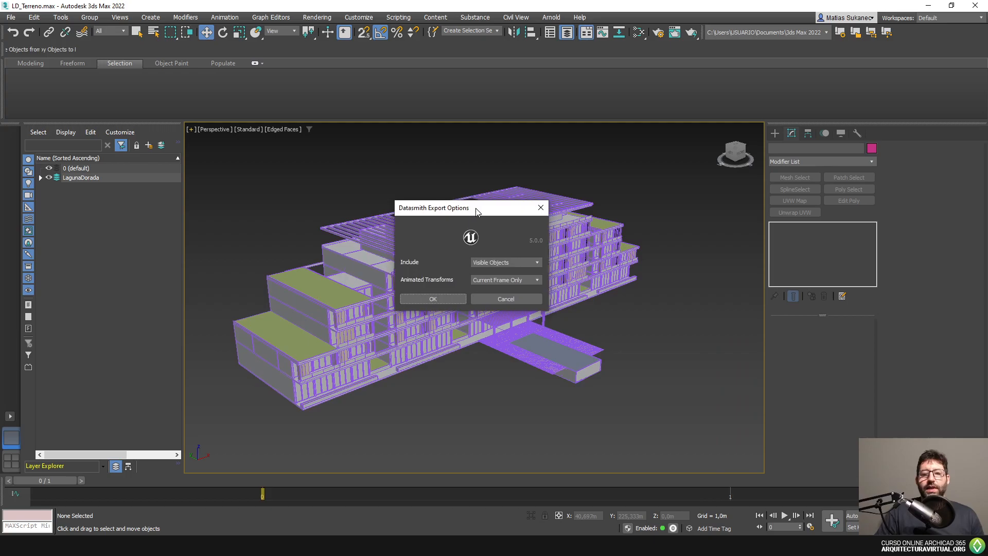
# - Run the Datasmith export with Visible Objects included and Current Frame Only for animated transforms, and dismiss the message window
pyautogui.click(513, 262)
pyautogui.click(513, 262)
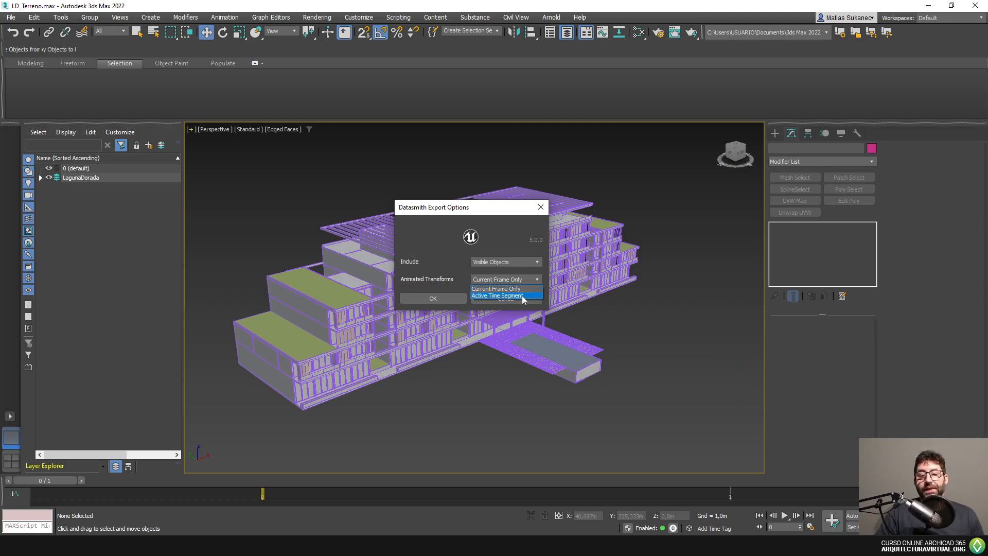
pyautogui.click(508, 288)
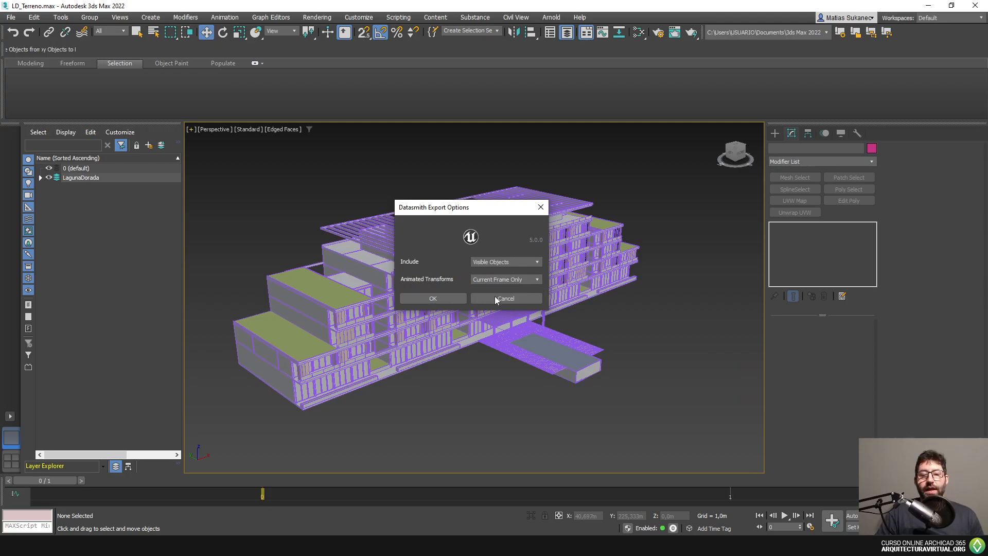
pyautogui.click(444, 299)
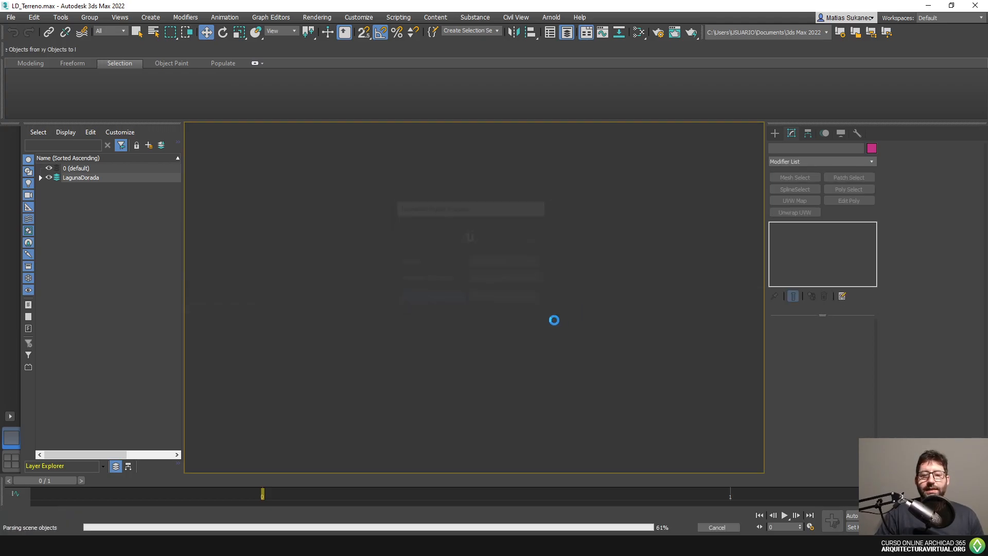
pyautogui.moveTo(521, 191); pyautogui.dragTo(513, 199)
pyautogui.click(597, 198)
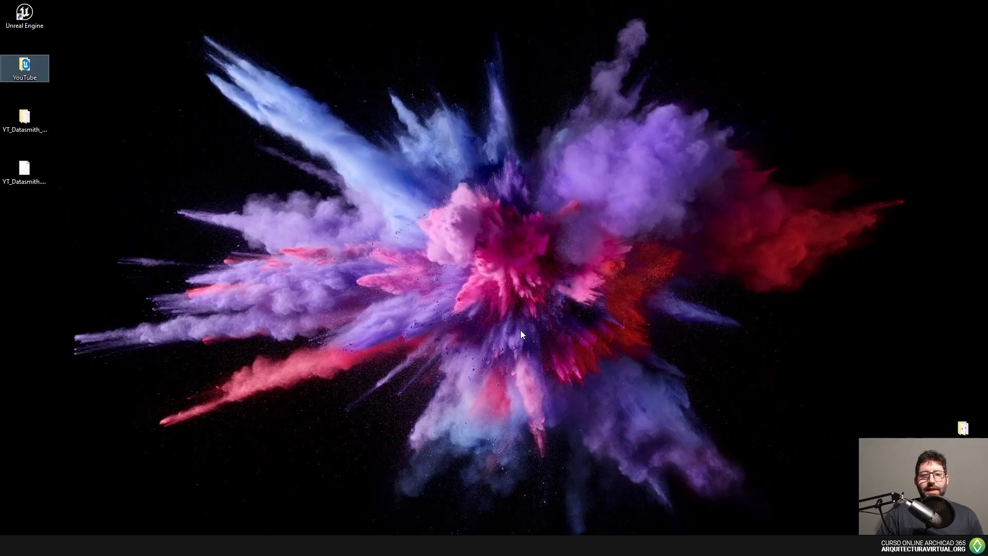
# - On the Windows desktop, set the exported YT_Datasmith items apart and inspect the mesh files in the YT_Datasmith_Assets folder
pyautogui.moveTo(48, 140); pyautogui.dragTo(655, 105)
pyautogui.click(741, 96)
pyautogui.click(672, 75)
pyautogui.doubleClick(667, 69)
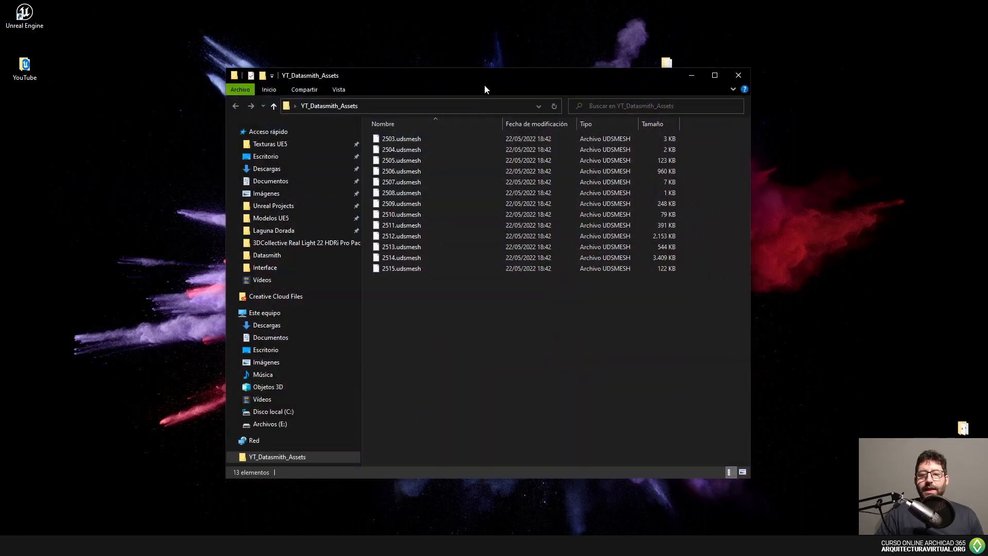
pyautogui.moveTo(484, 88); pyautogui.dragTo(257, 85)
pyautogui.moveTo(192, 310); pyautogui.dragTo(193, 261)
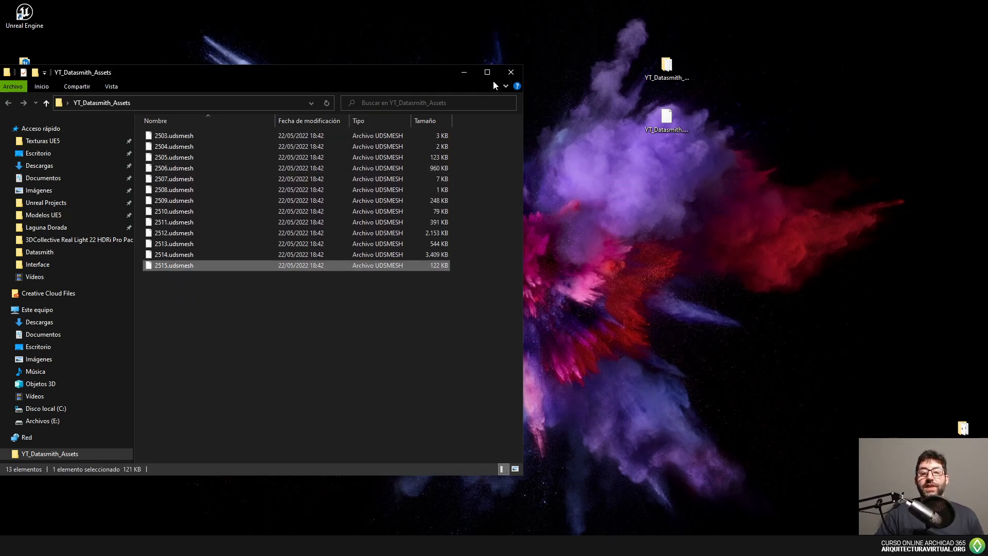
pyautogui.click(511, 72)
# - Select the YT_Datasmith_Assets folder and YT_Datasmith.udatasmith file together and move them to the desktop's upper-right corner
pyautogui.click(668, 66)
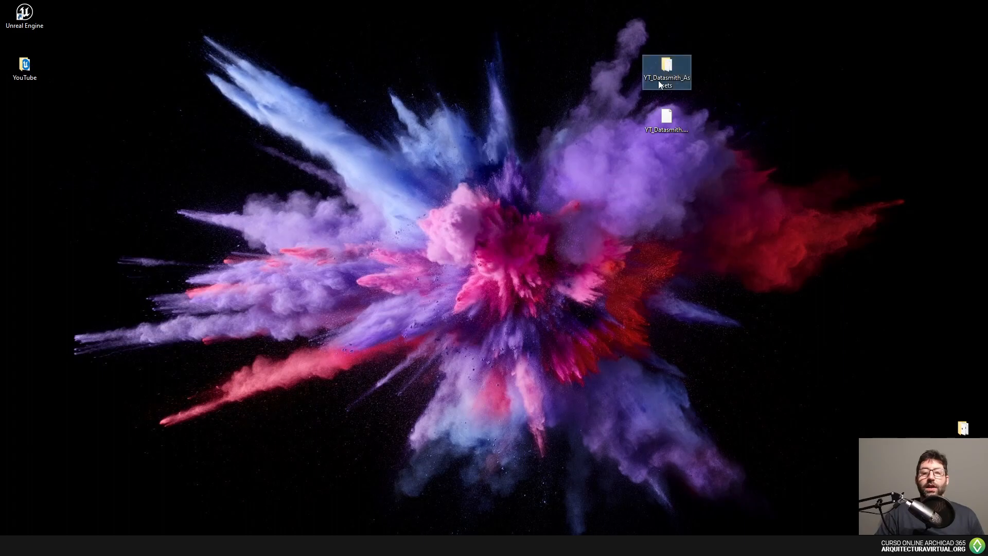
pyautogui.moveTo(666, 74)
pyautogui.mouseDown()
pyautogui.moveTo(677, 61)
pyautogui.moveTo(669, 68)
pyautogui.mouseUp()
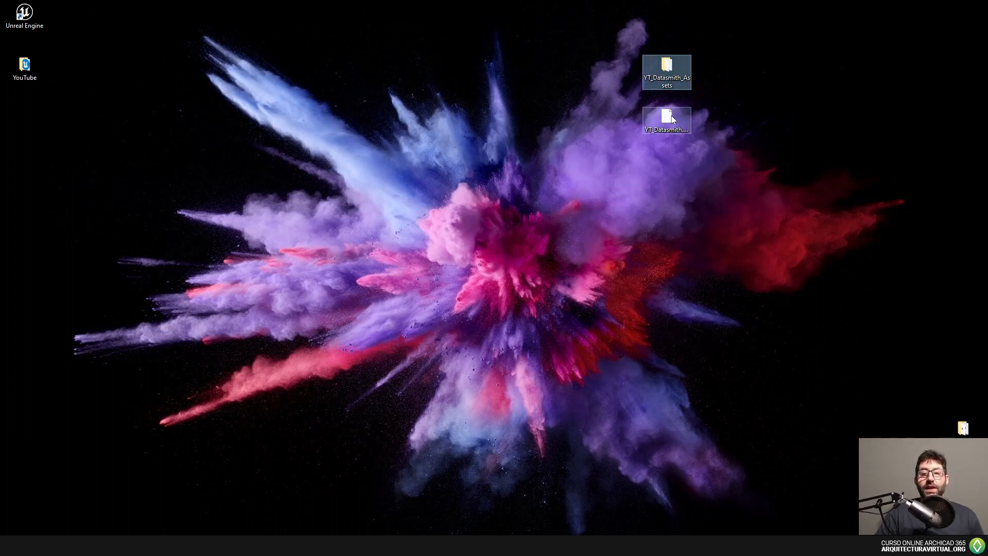
pyautogui.click(667, 120)
pyautogui.moveTo(653, 152); pyautogui.dragTo(653, 153)
pyautogui.moveTo(737, 44); pyautogui.dragTo(649, 146)
pyautogui.moveTo(672, 122); pyautogui.dragTo(942, 76)
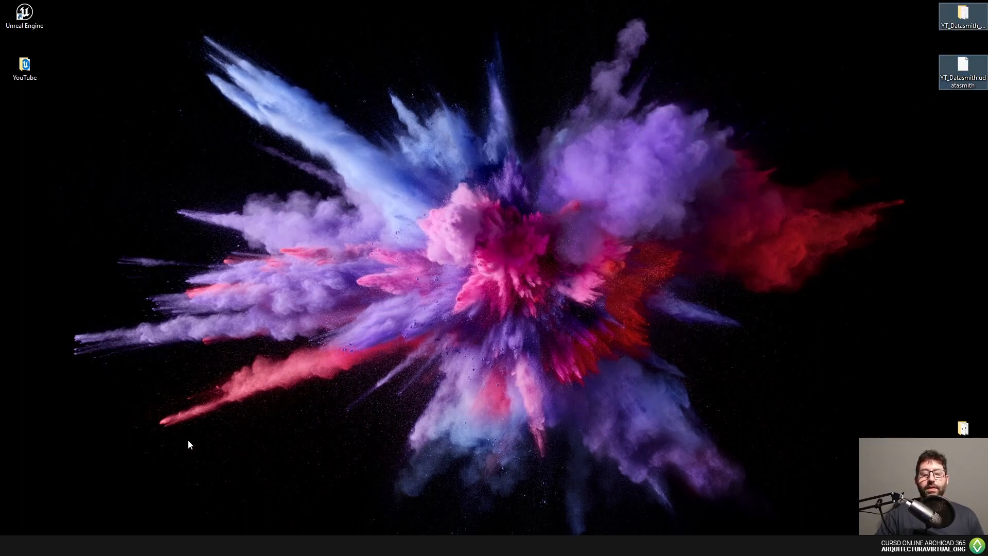
# - Switch to Unreal Engine, create a folder named Datasmith inside the Content folder, and open it
pyautogui.click(262, 546)
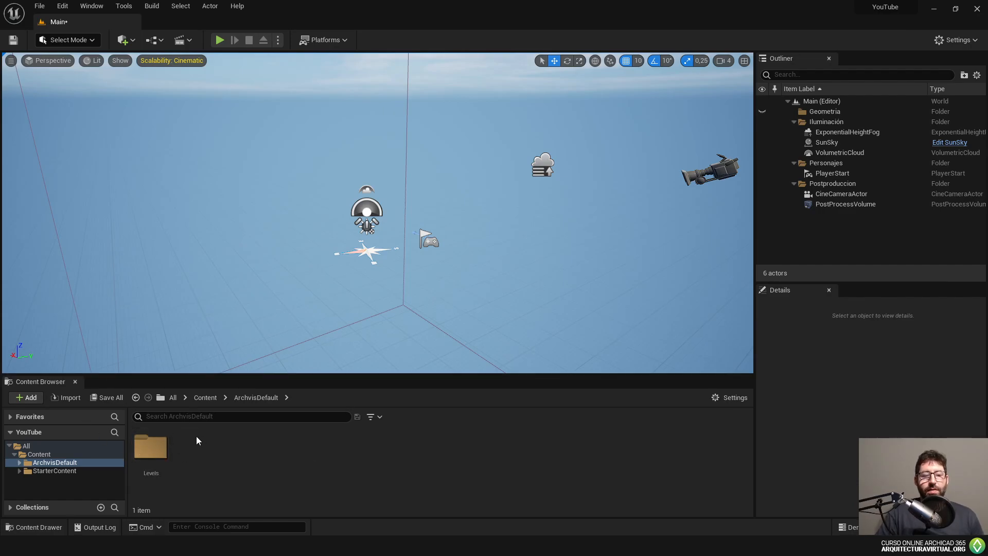
pyautogui.click(55, 455)
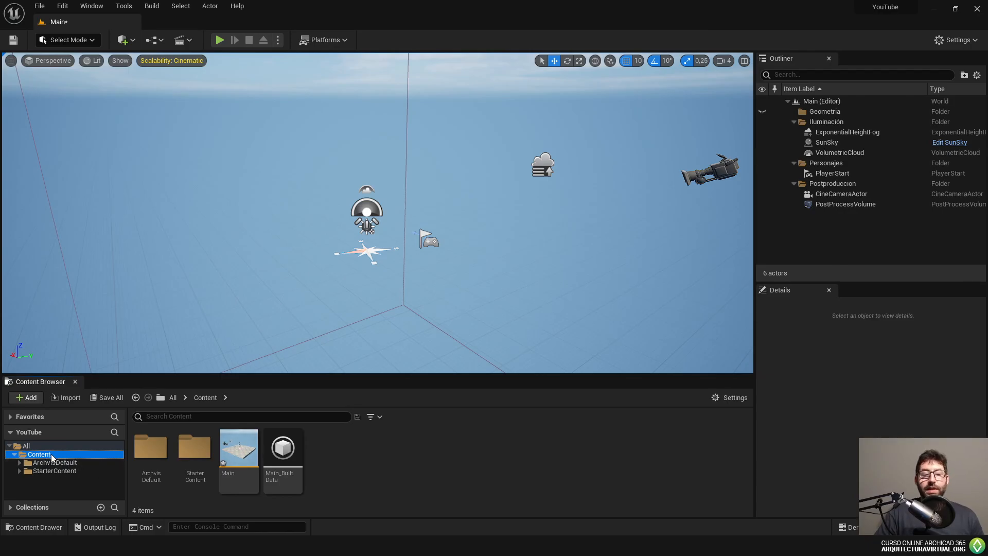
pyautogui.rightClick(51, 454)
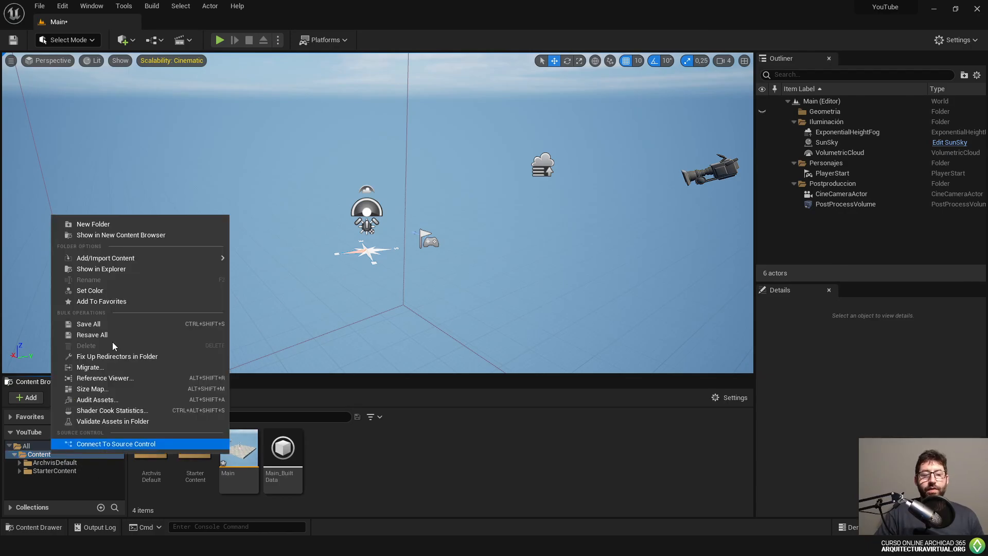
pyautogui.click(115, 225)
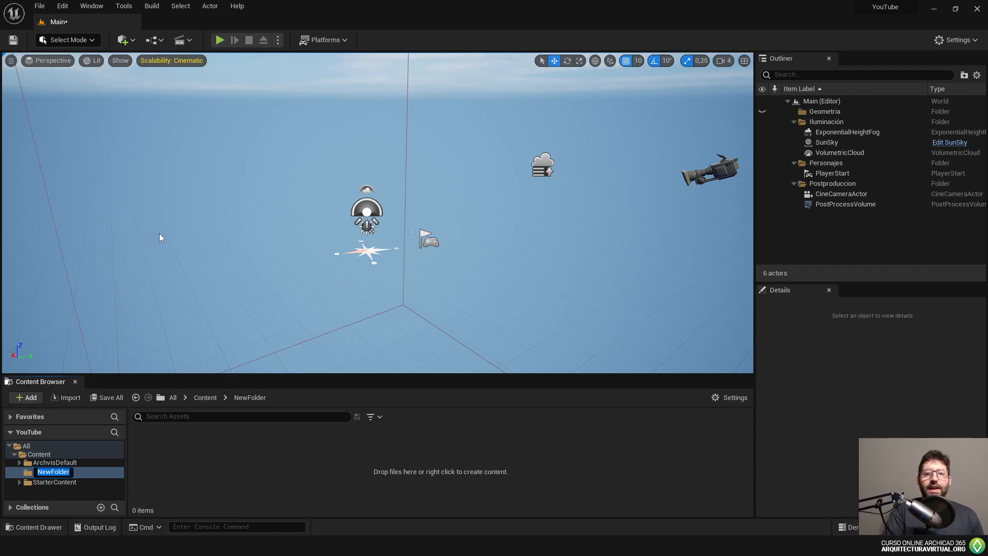
pyautogui.write('Data,os')
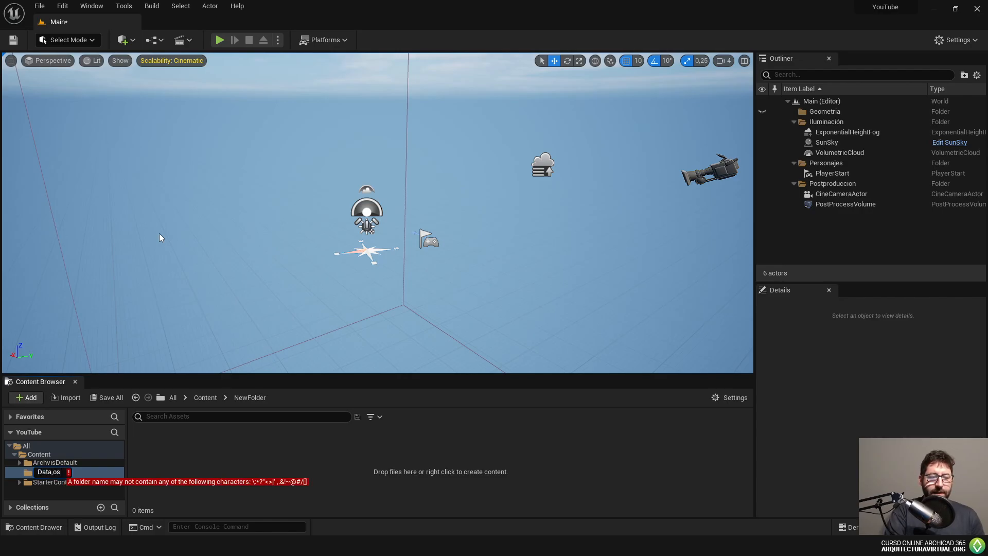
pyautogui.press('BackSpace')
pyautogui.press('BackSpace')
pyautogui.press('BackSpace')
pyautogui.write('smith')
pyautogui.press('Return')
pyautogui.click(51, 462)
pyautogui.click(48, 471)
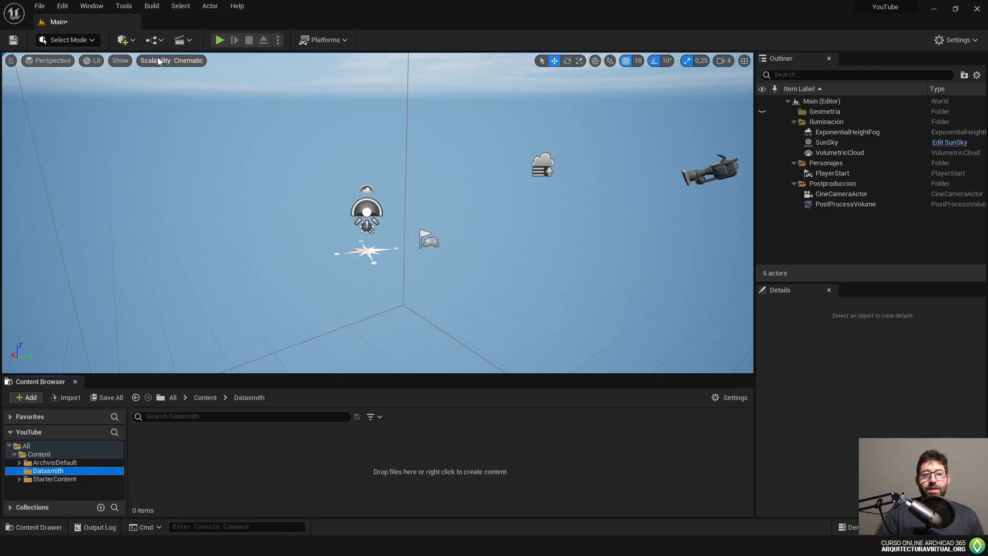
# - Look at the Datasmith import options for adding content to the project, without importing anything
pyautogui.click(132, 41)
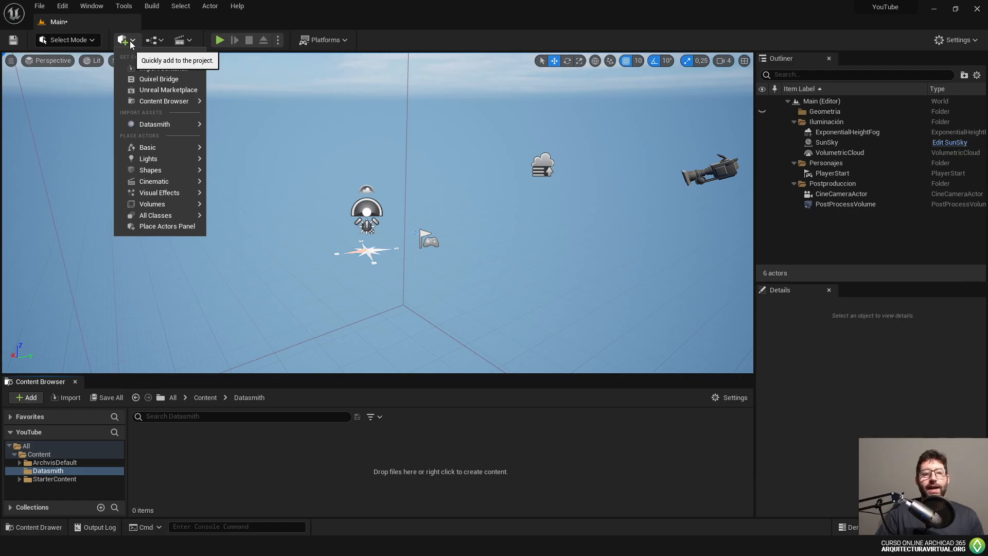
pyautogui.moveTo(151, 127)
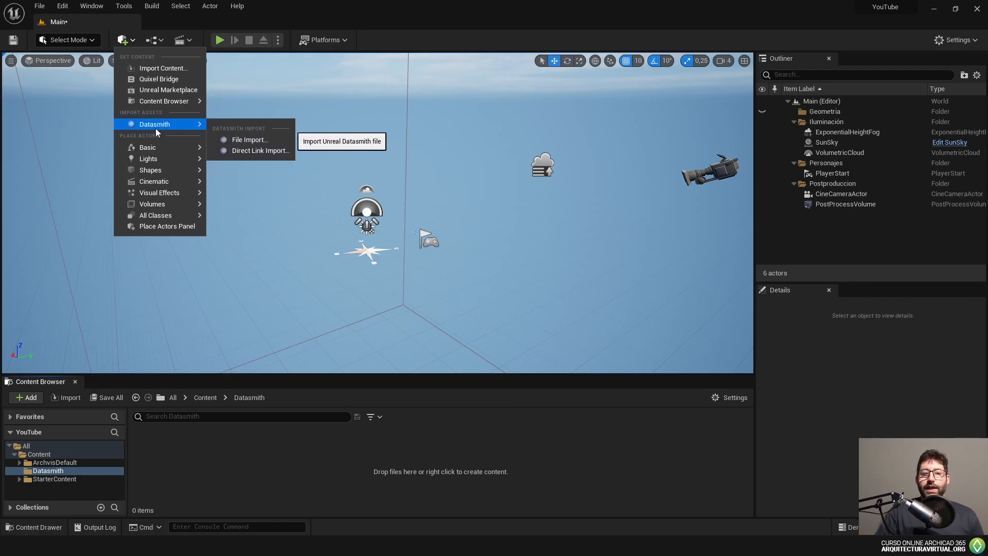
pyautogui.click(433, 15)
# - Search the project's plugins for "datasmi" to check which Datasmith importers are enabled, and close the plugin window
pyautogui.click(960, 42)
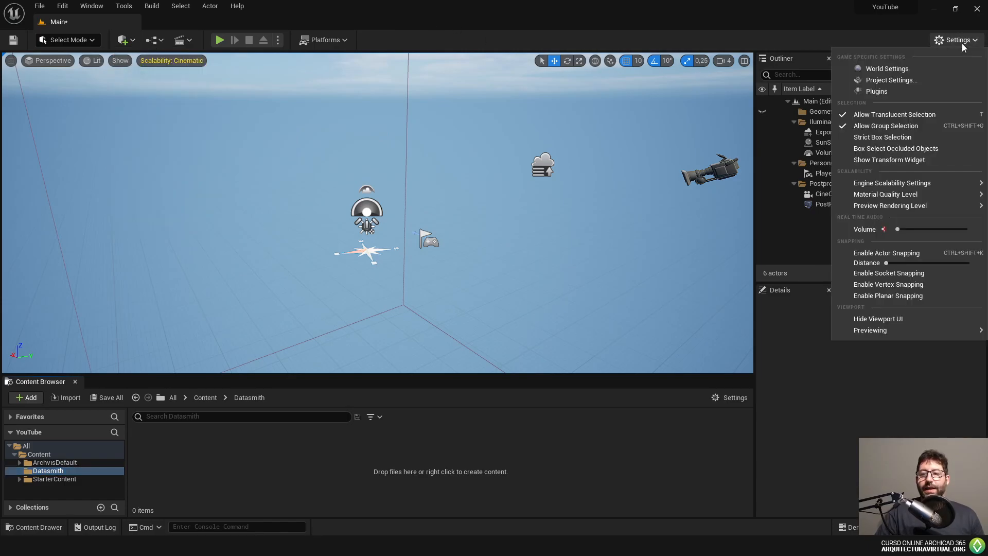
pyautogui.click(897, 95)
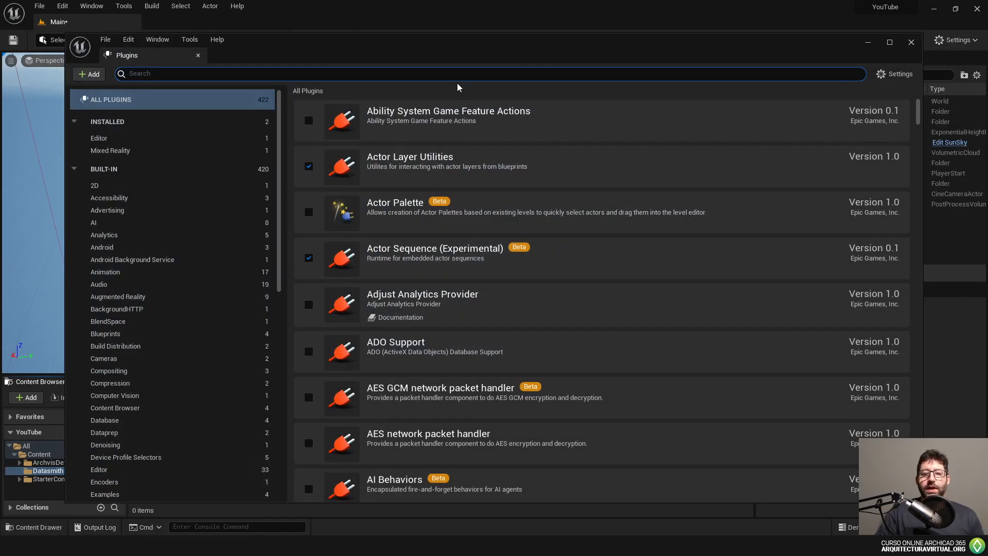
pyautogui.write('datasmi')
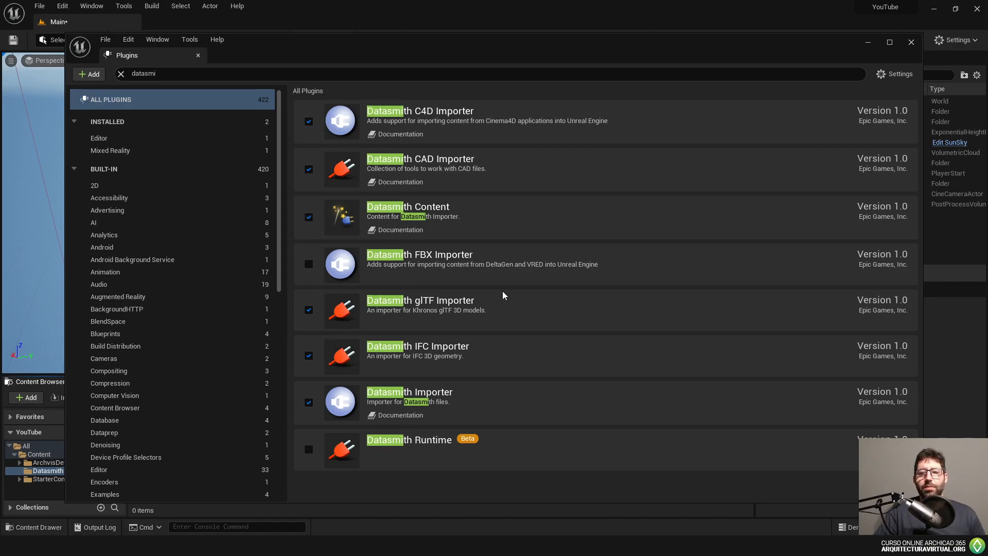
pyautogui.click(910, 43)
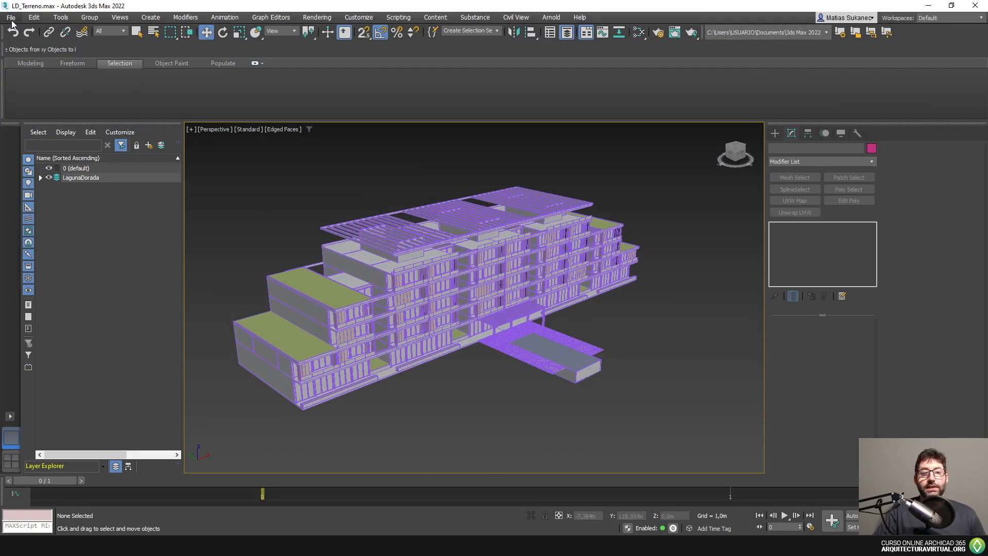
# - In 3ds Max, begin a scene export and examine the file formats offered for it
pyautogui.click(11, 19)
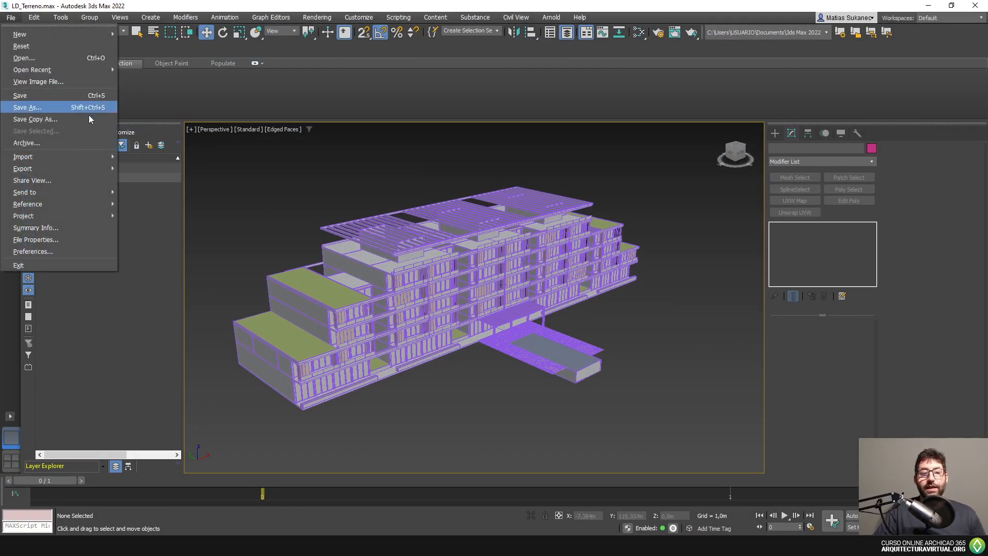
pyautogui.moveTo(81, 169)
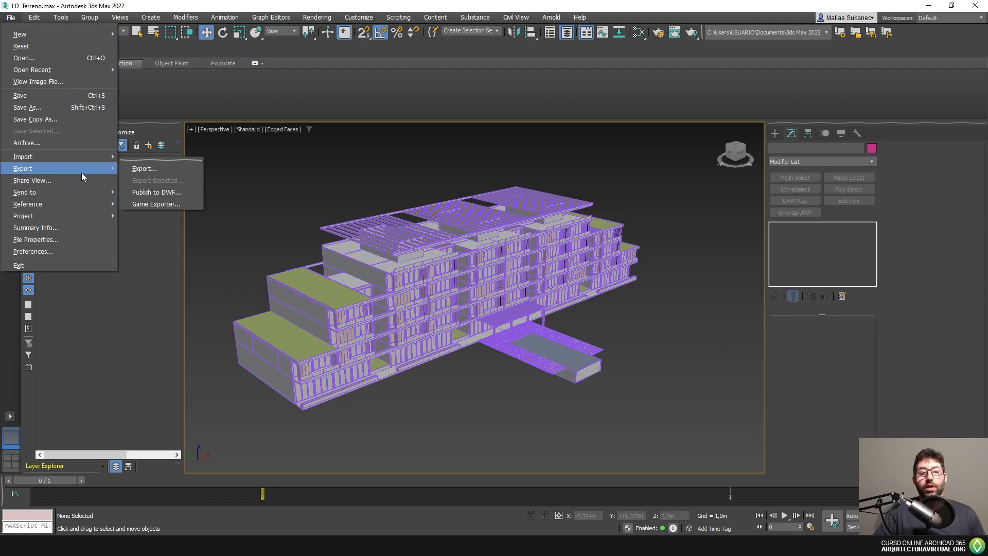
pyautogui.click(144, 168)
pyautogui.click(348, 409)
pyautogui.click(347, 409)
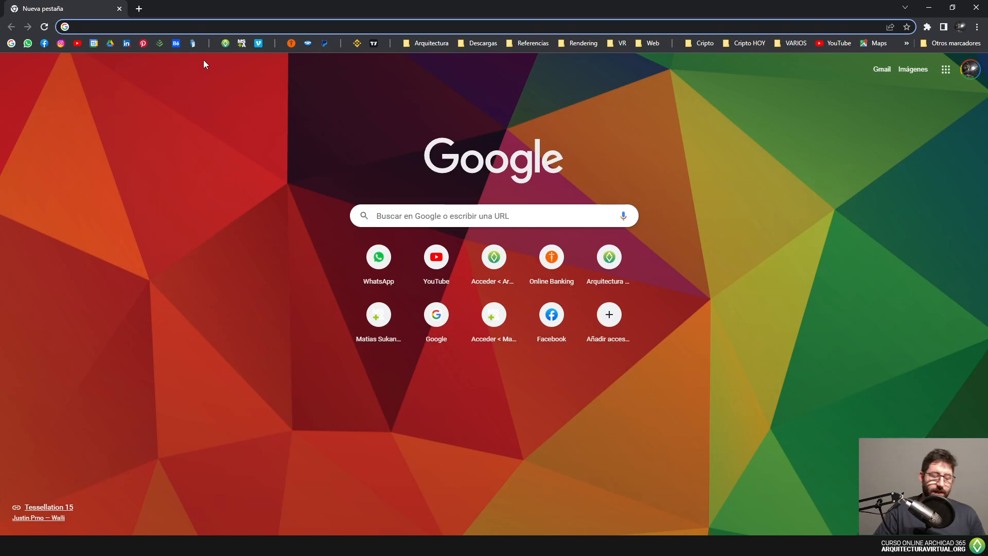
# - Search the web for "datasmith 3ds" and examine the Autodesk 3ds Max exporter on Unreal Engine's Datasmith export plugins page
pyautogui.write('datasmith 3')
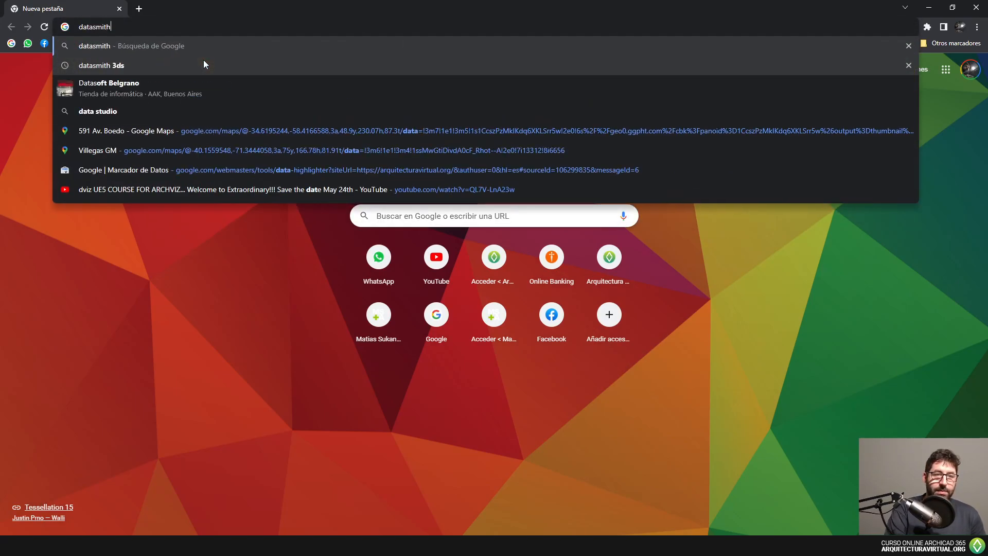
pyautogui.click(202, 66)
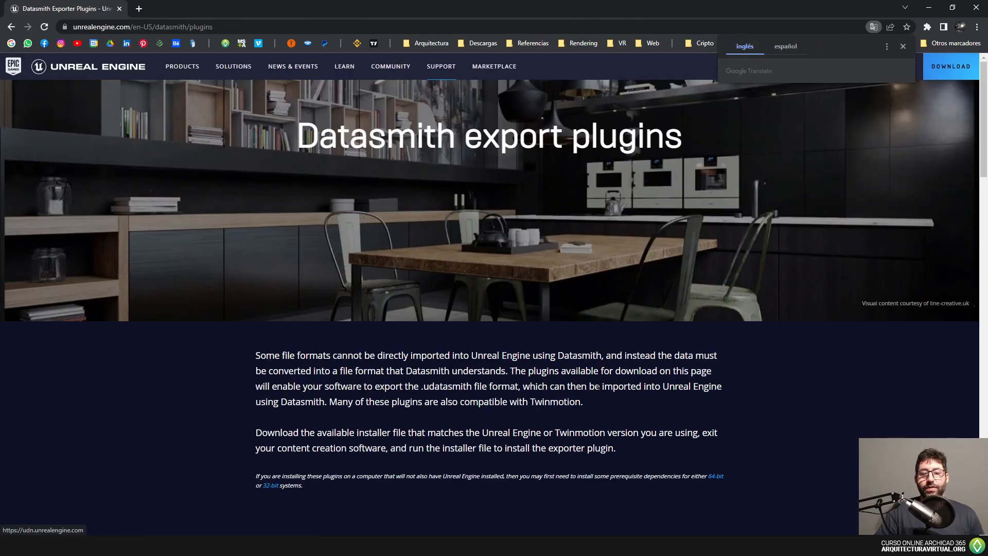
pyautogui.scroll(-8, 664, 326)
pyautogui.scroll(-1, 235, 250)
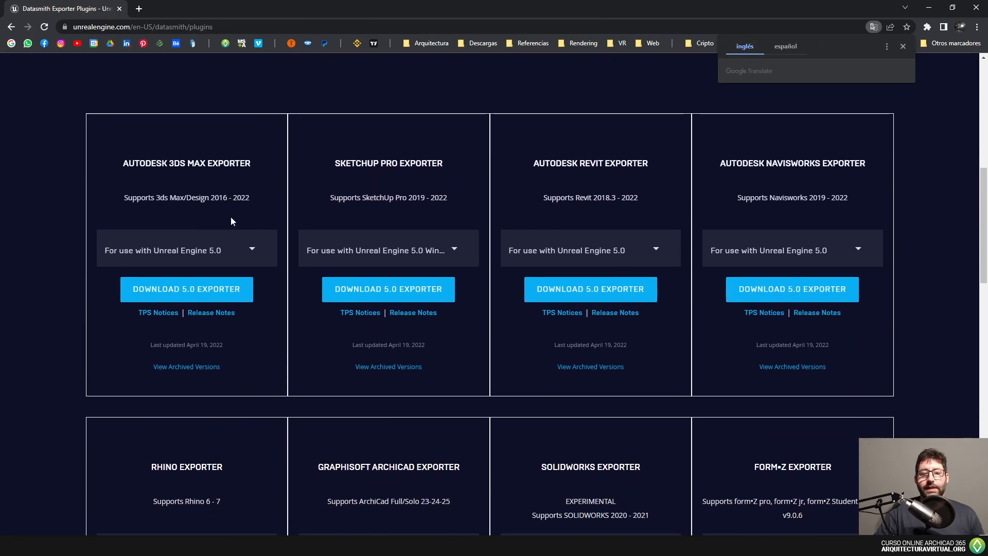
pyautogui.moveTo(135, 144); pyautogui.dragTo(248, 145)
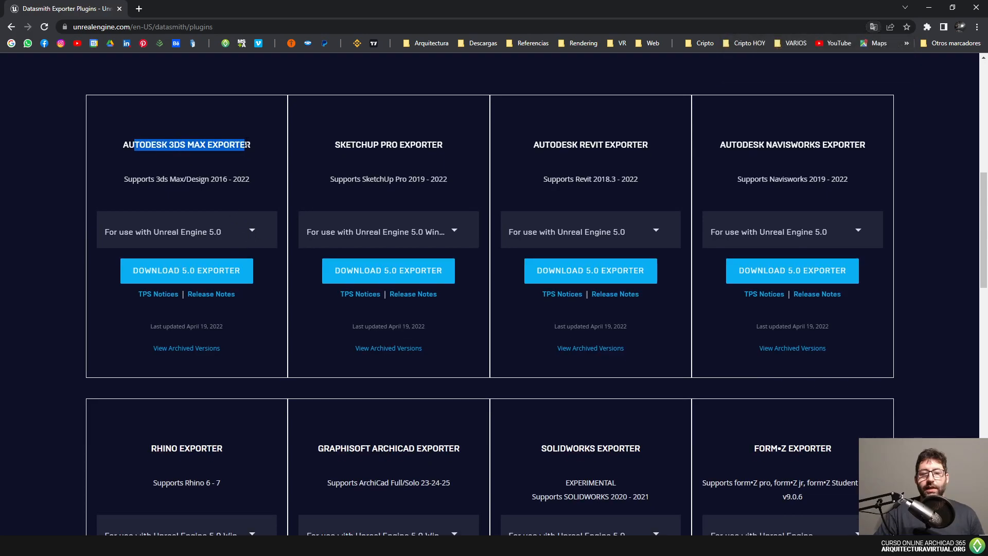
pyautogui.scroll(-2, 294, 199)
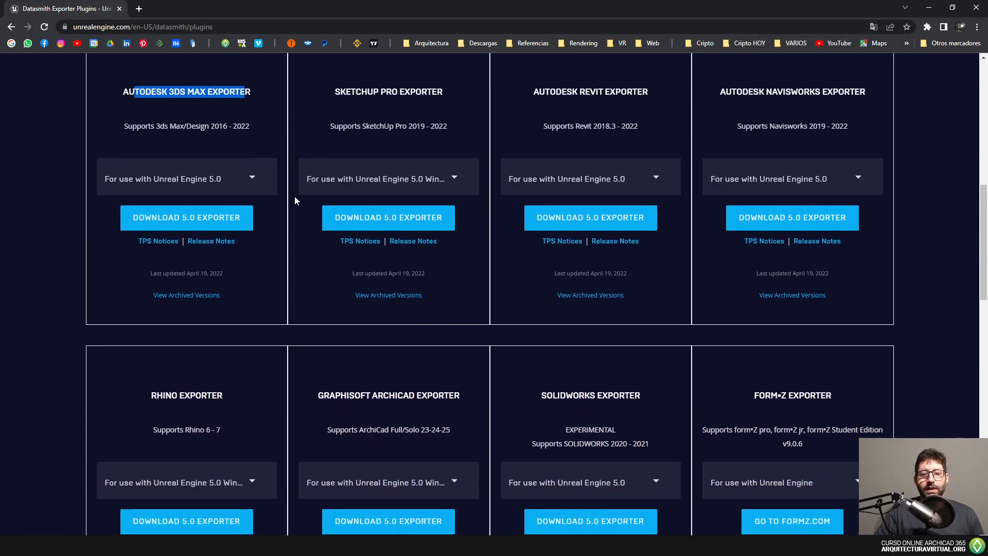
pyautogui.click(252, 129)
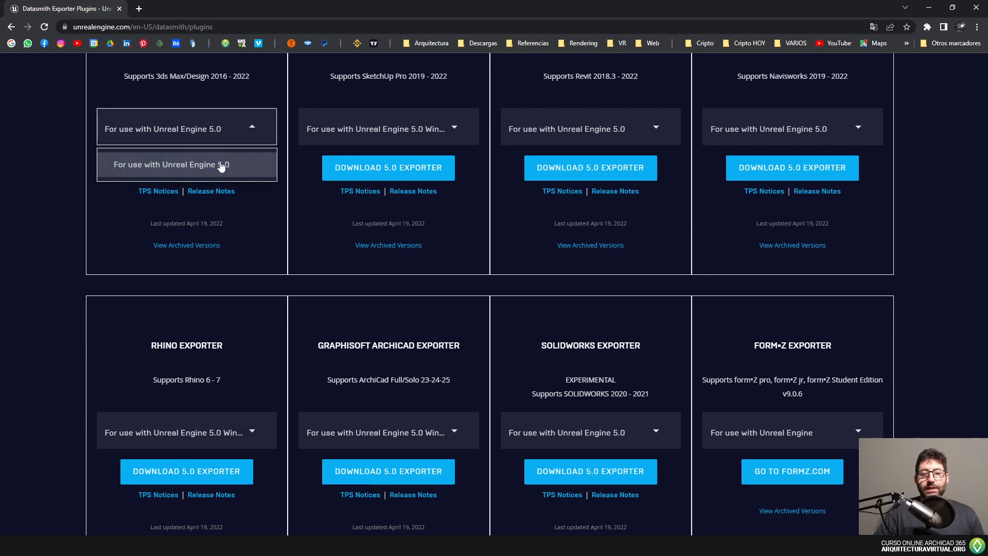
pyautogui.click(258, 133)
pyautogui.scroll(3, 261, 189)
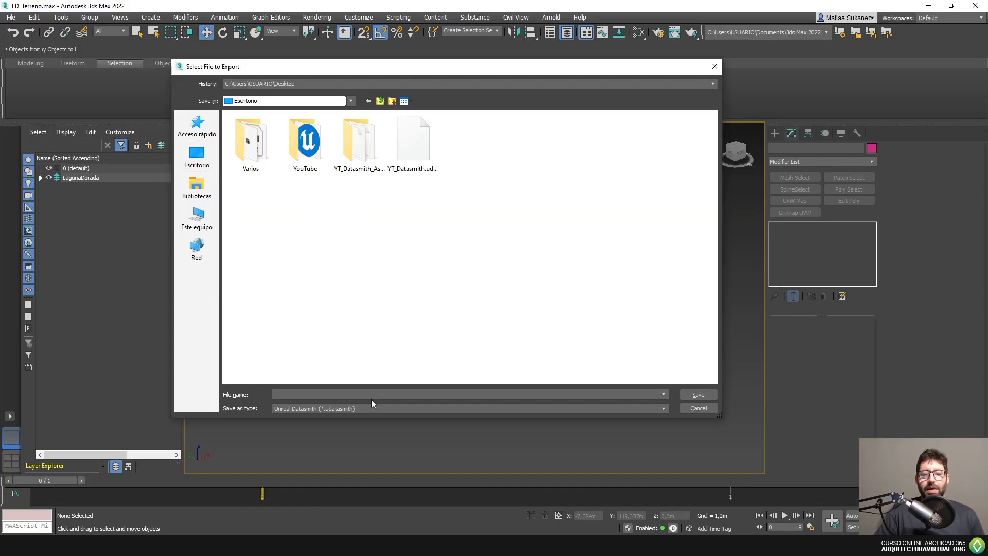
# - Back in 3ds Max, check the Unreal Datasmith (*.udatasmith) format among the export file types and cancel the export
pyautogui.click(385, 408)
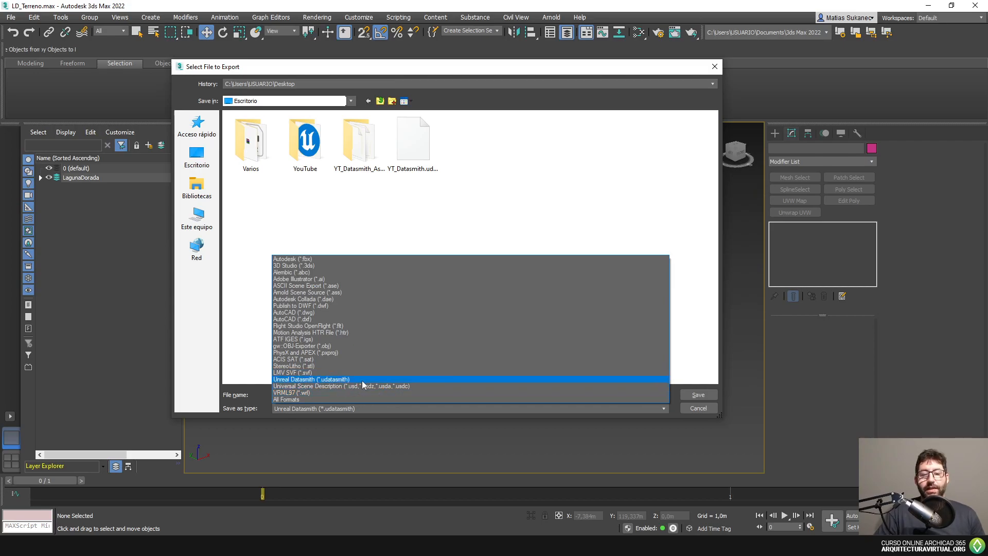
pyautogui.click(662, 339)
pyautogui.click(699, 409)
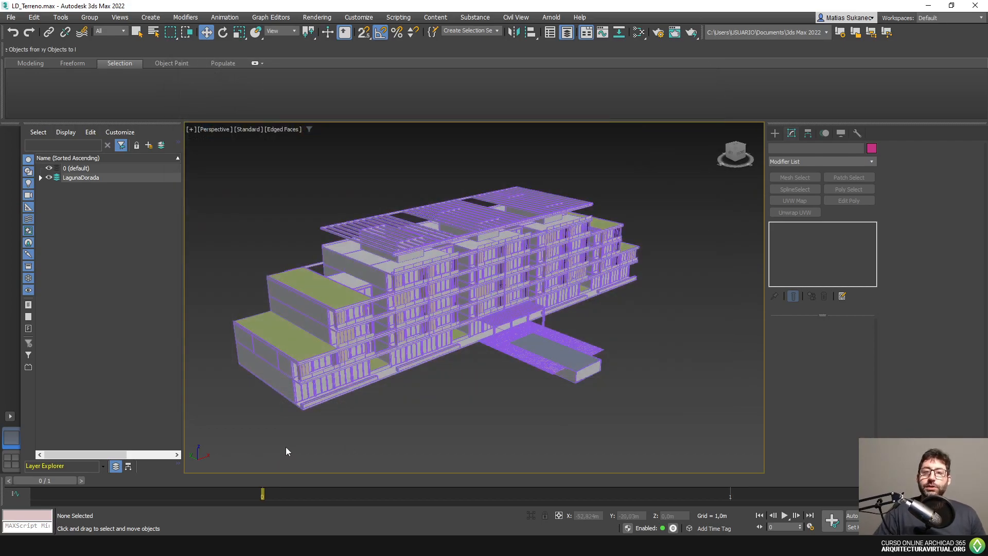
pyautogui.moveTo(388, 358); pyautogui.dragTo(396, 349, button='middle')
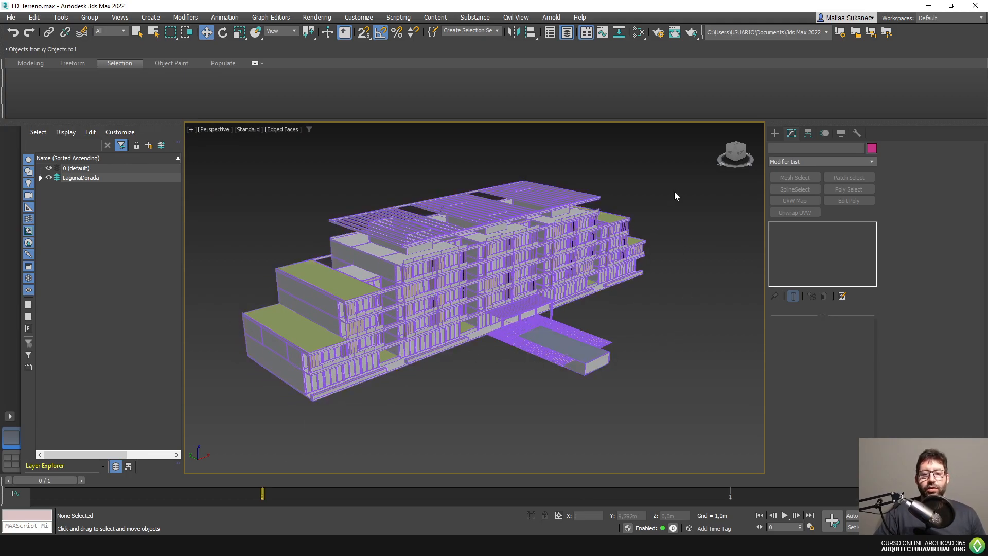
pyautogui.moveTo(381, 421); pyautogui.dragTo(309, 425)
pyautogui.click(679, 313)
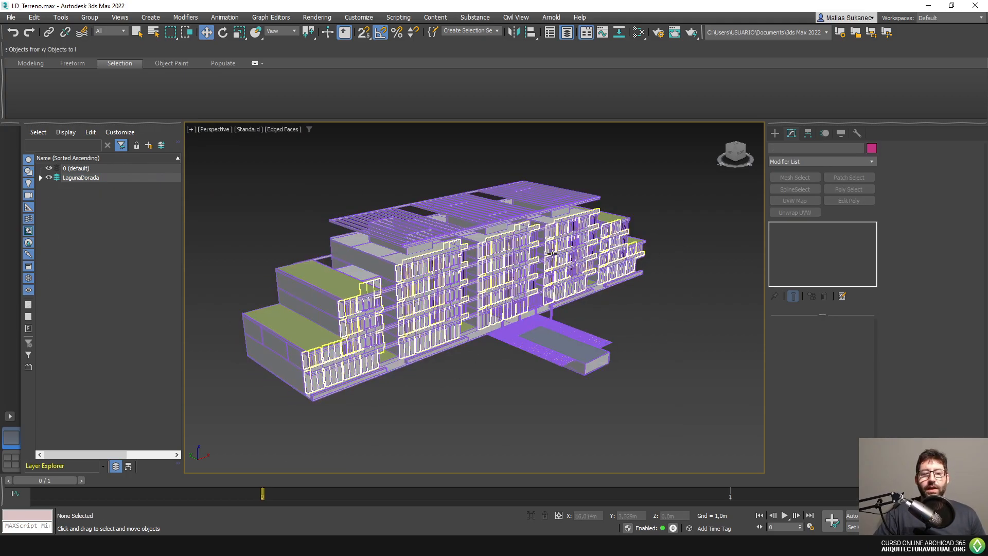
# - Start a new export of the building scene with Autodesk (*.fbx) as the file type
pyautogui.click(11, 17)
pyautogui.moveTo(72, 170)
pyautogui.click(144, 169)
pyautogui.click(361, 409)
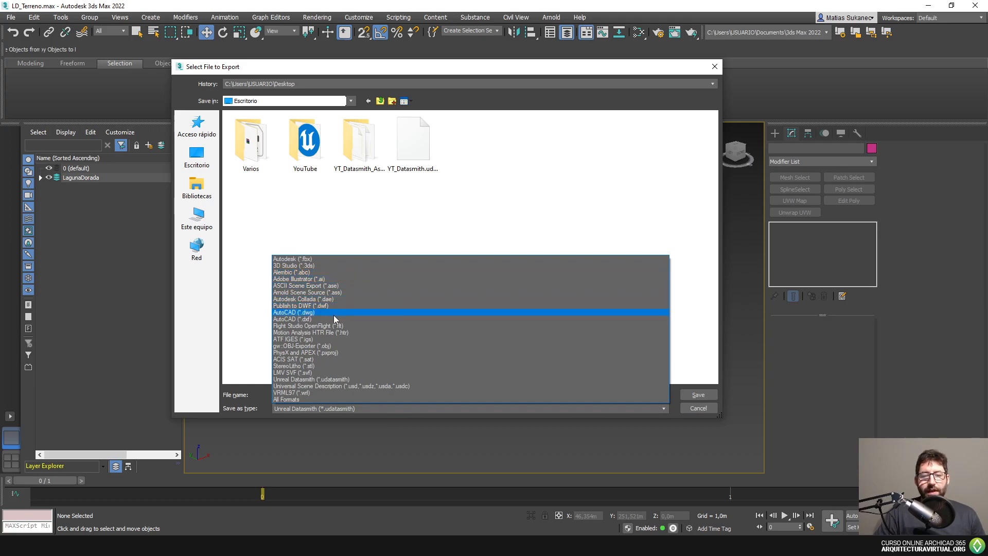
pyautogui.click(339, 261)
# - Create a folder named YT_FBX on the desktop (Escritorio) from within the export dialog
pyautogui.click(197, 156)
pyautogui.rightClick(374, 238)
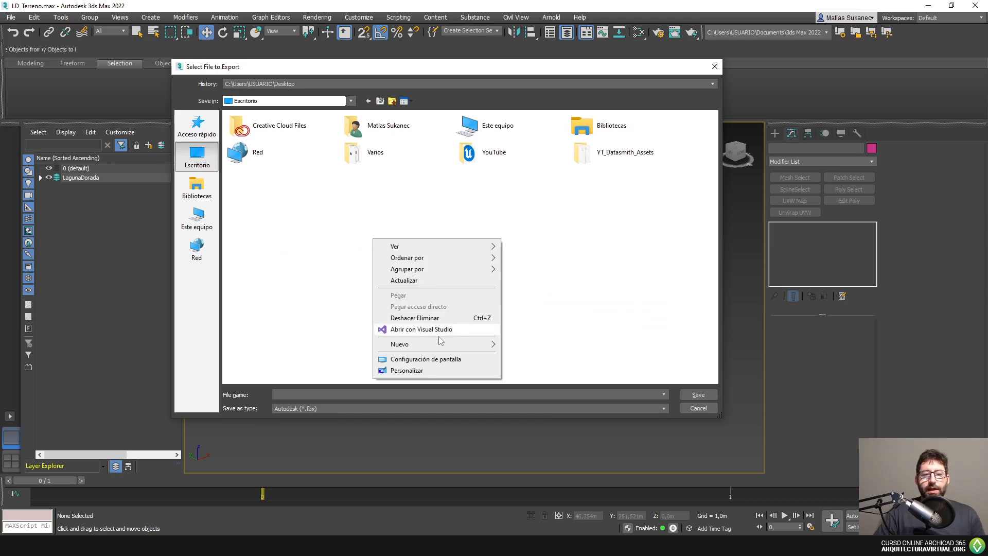
pyautogui.moveTo(462, 345)
pyautogui.click(530, 345)
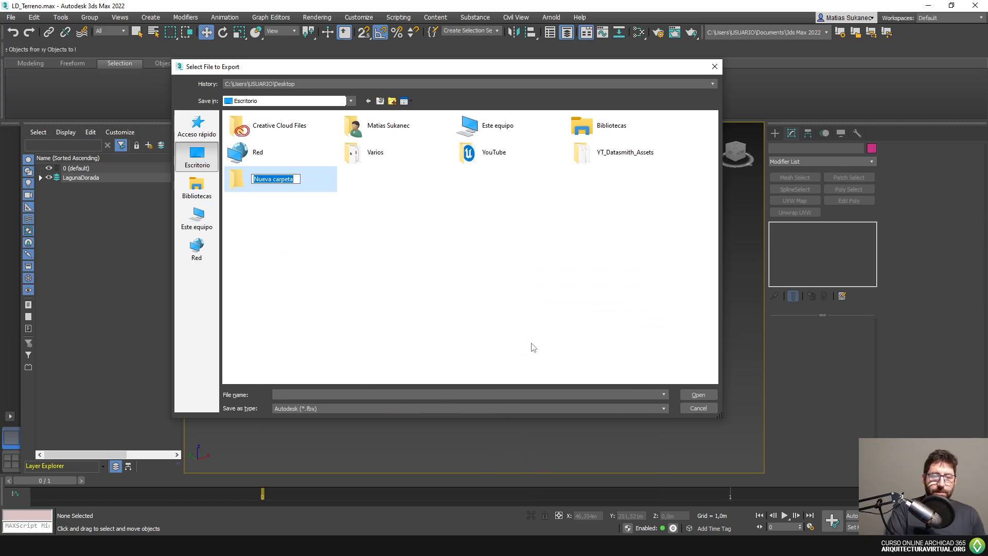
pyautogui.write('YT')
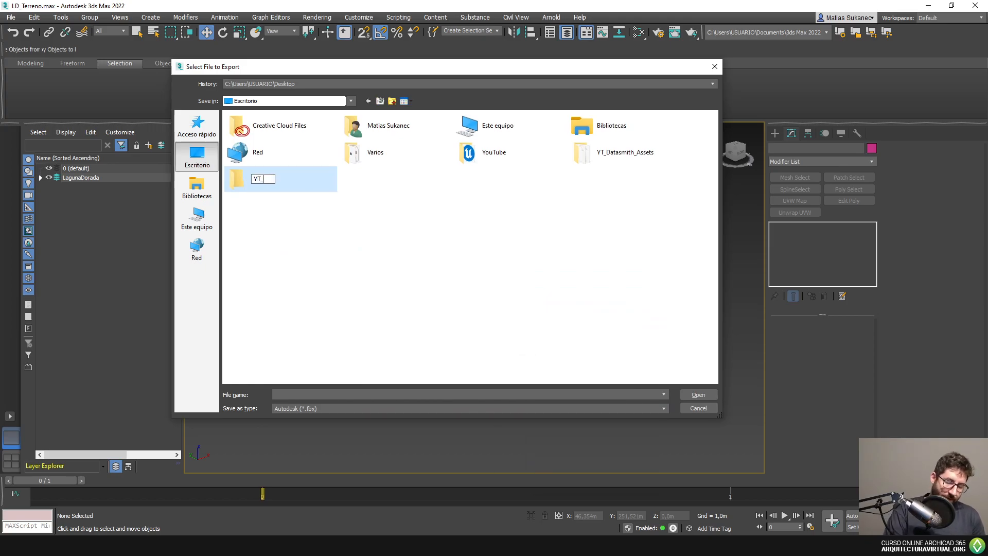
pyautogui.write('_FBX')
pyautogui.press('Return')
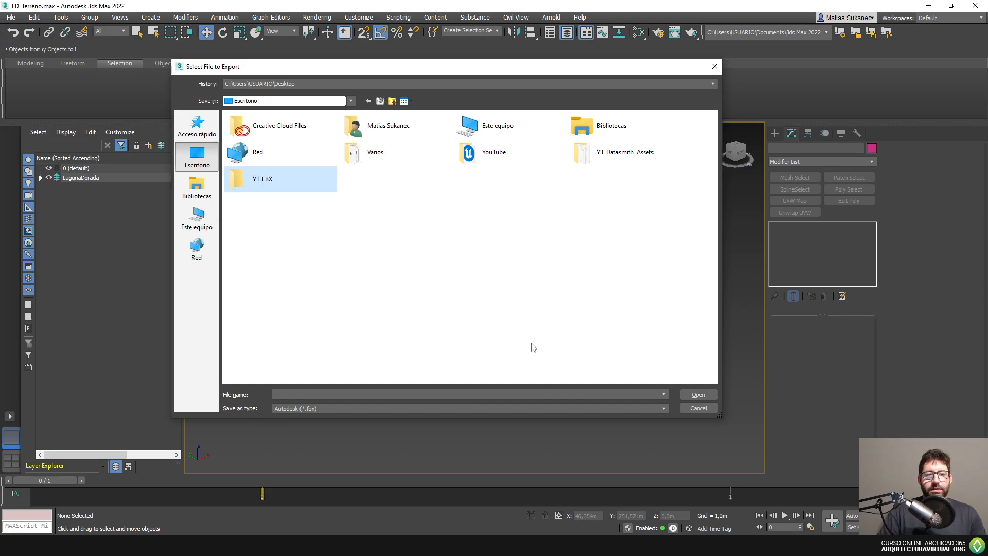
# - Save the FBX export inside the YT_FBX folder under the file name Arquitectura_FBXC
pyautogui.doubleClick(272, 185)
pyautogui.click(317, 393)
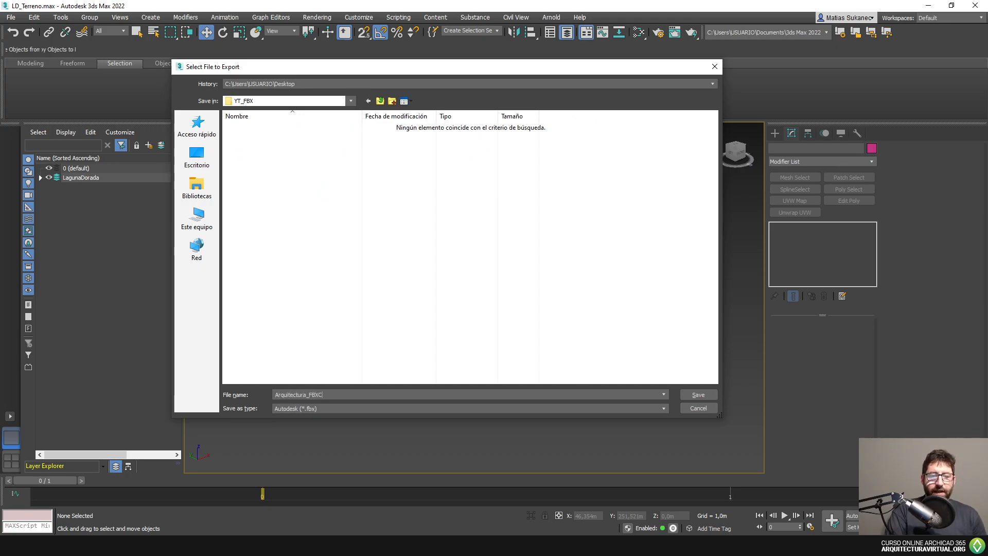
pyautogui.press('Return')
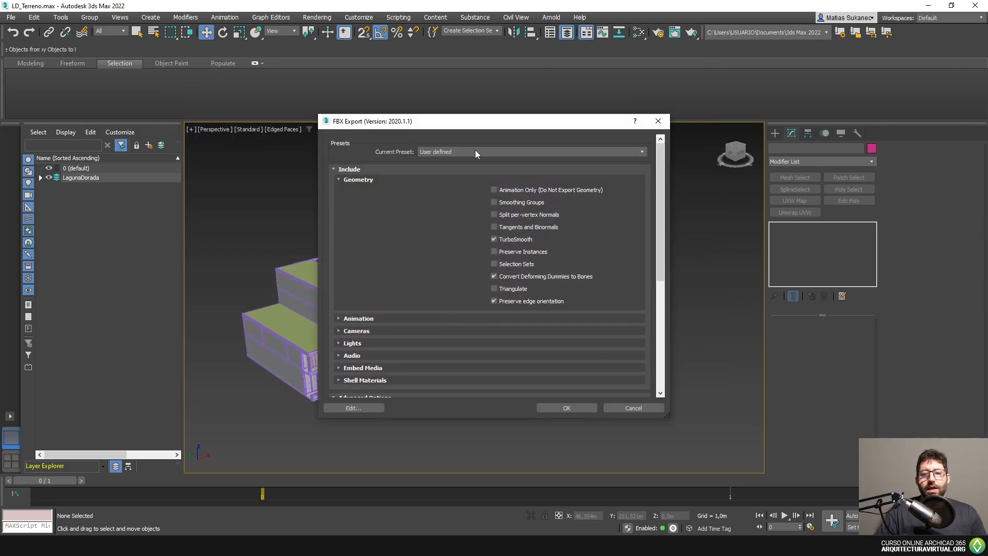
# - Examine the Include, Geometry and Advanced Options sections of the FBX Export settings
pyautogui.moveTo(485, 127); pyautogui.dragTo(442, 99)
pyautogui.click(306, 142)
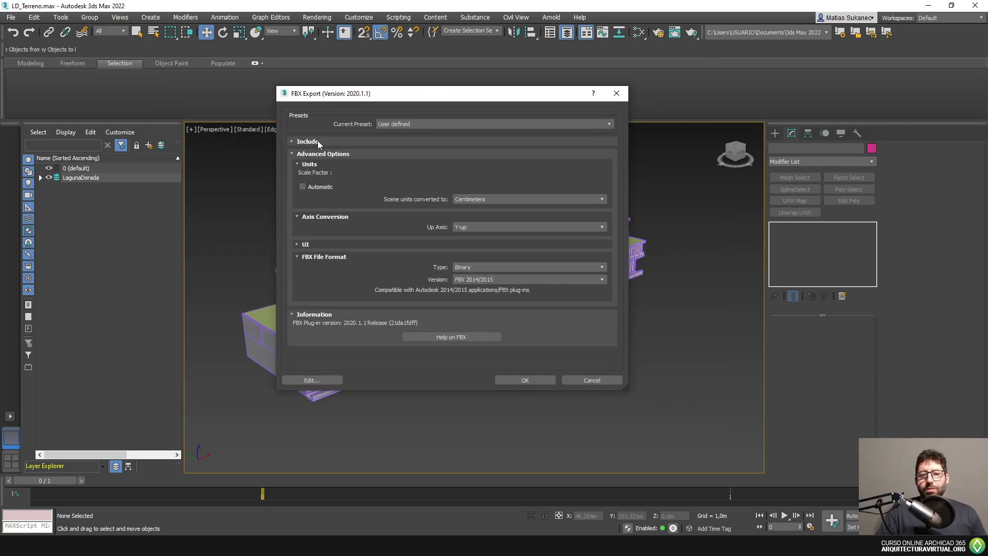
pyautogui.click(306, 154)
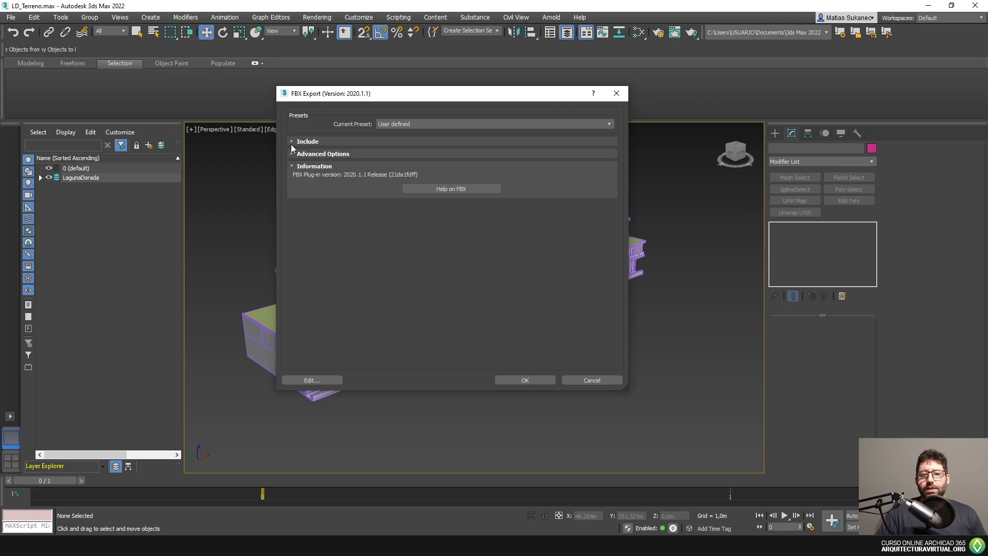
pyautogui.click(293, 142)
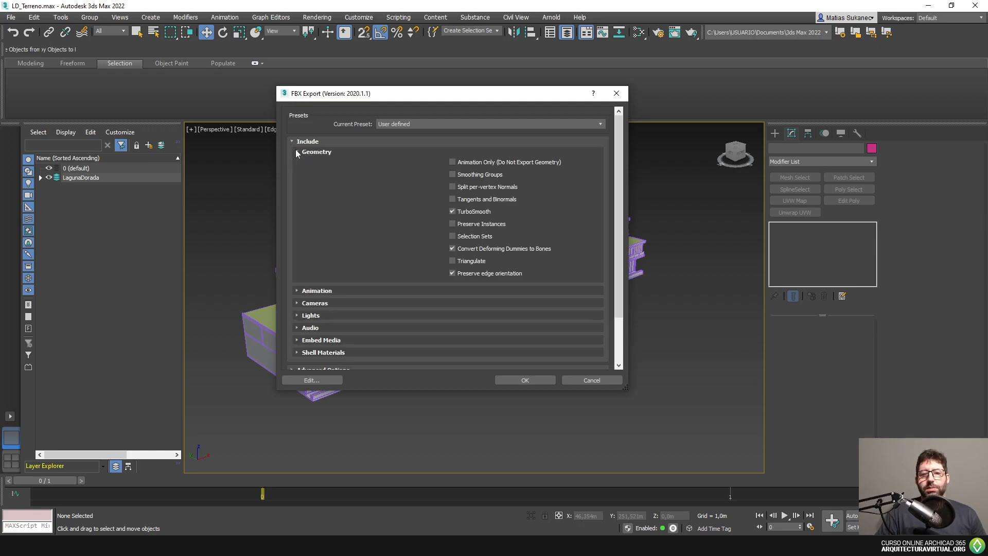
pyautogui.click(297, 151)
pyautogui.moveTo(627, 391); pyautogui.dragTo(622, 460)
pyautogui.moveTo(508, 96); pyautogui.dragTo(523, 77)
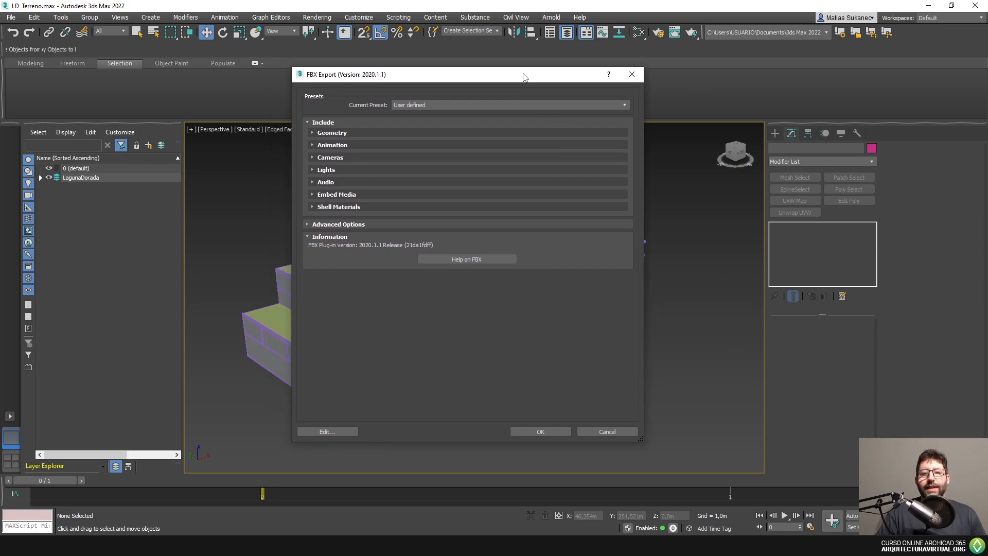
pyautogui.click(313, 133)
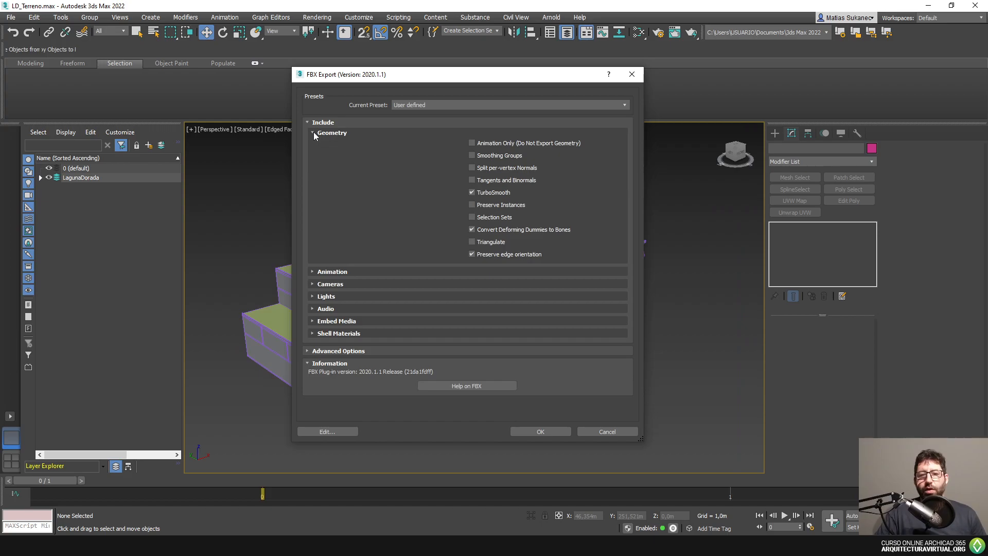
pyautogui.click(313, 133)
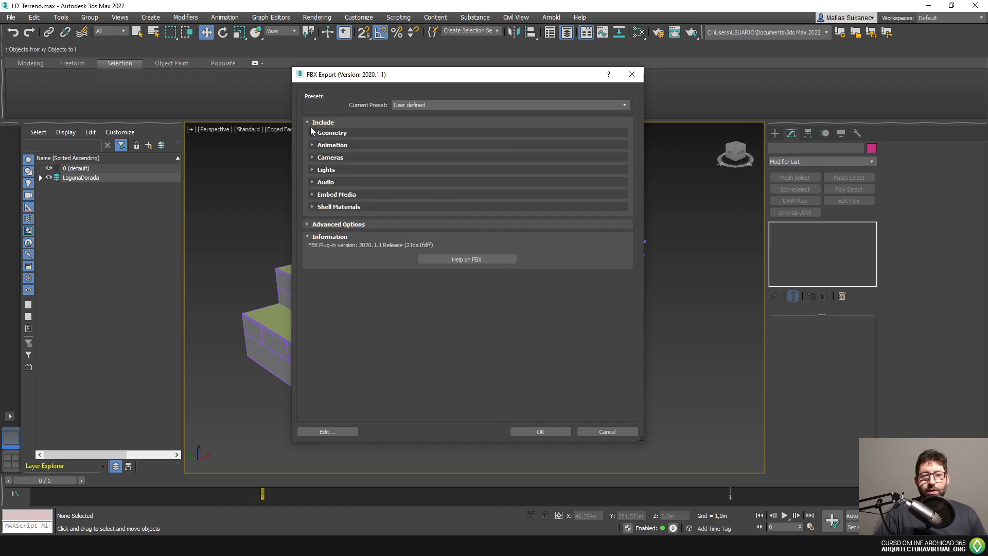
pyautogui.click(308, 125)
pyautogui.click(308, 124)
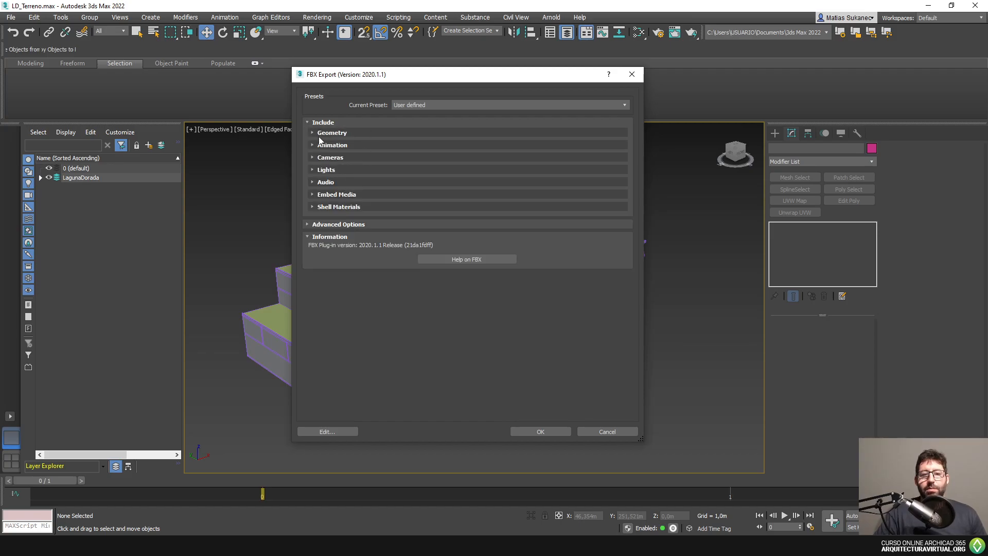
# - Check the Geometry and Advanced Options settings once more and run the FBX export with the existing settings
pyautogui.click(312, 133)
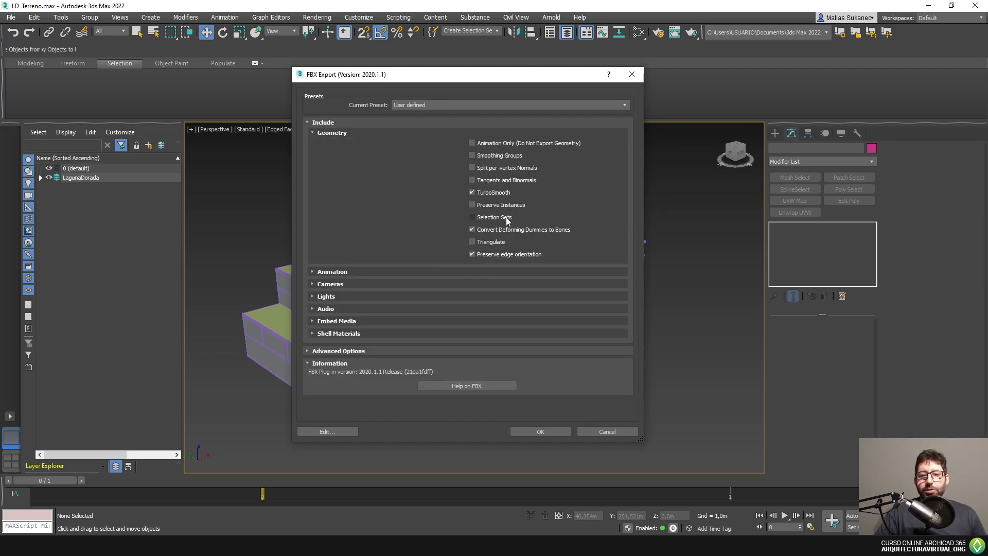
pyautogui.click(311, 134)
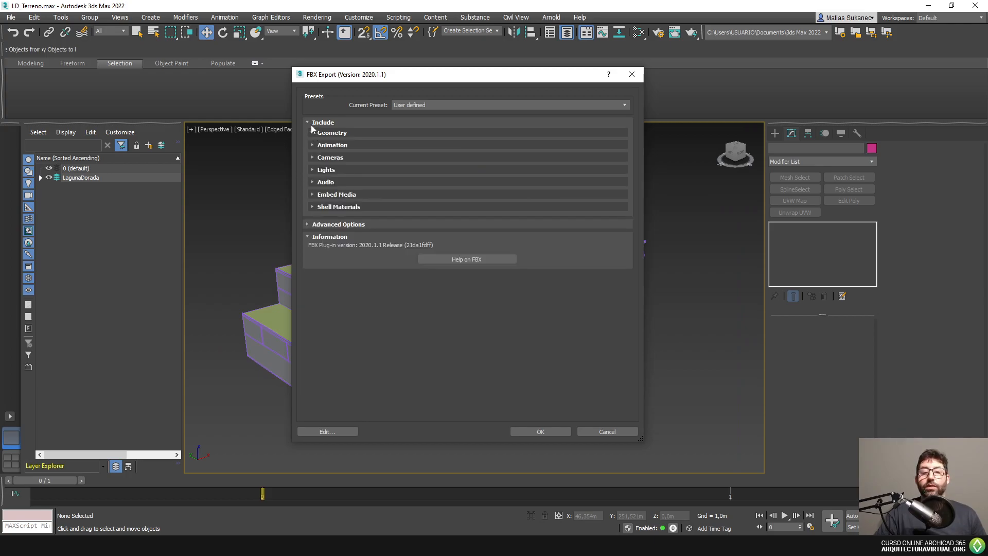
pyautogui.click(311, 125)
pyautogui.click(308, 135)
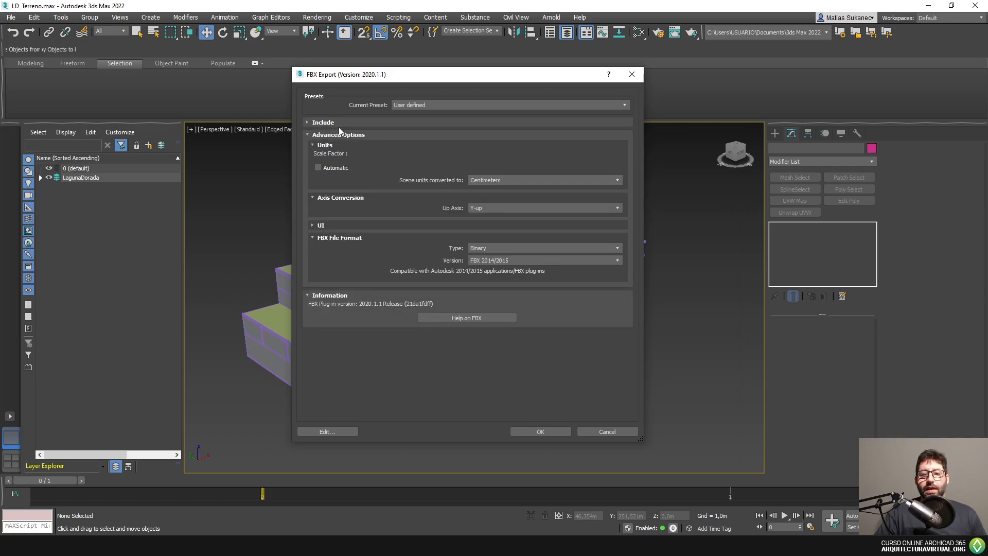
pyautogui.click(307, 134)
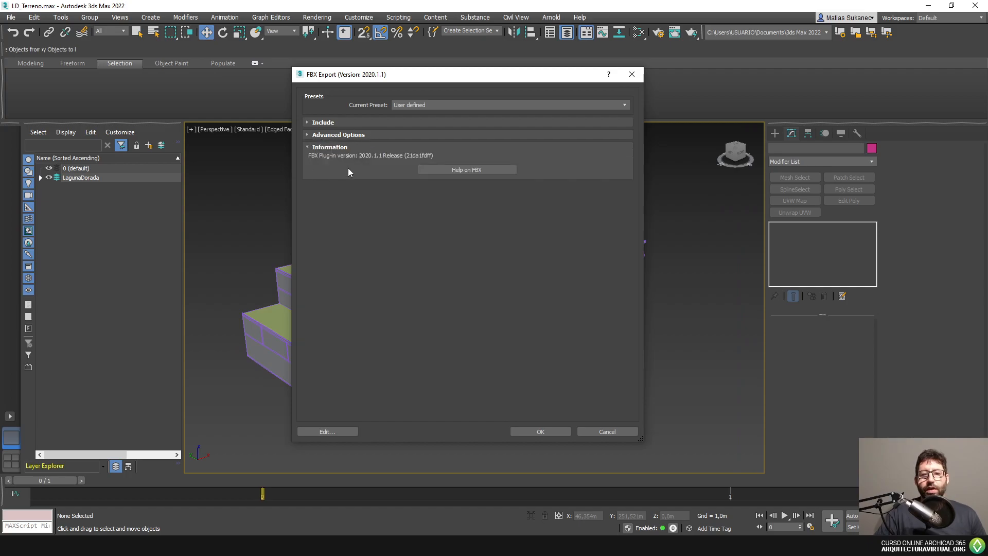
pyautogui.click(540, 432)
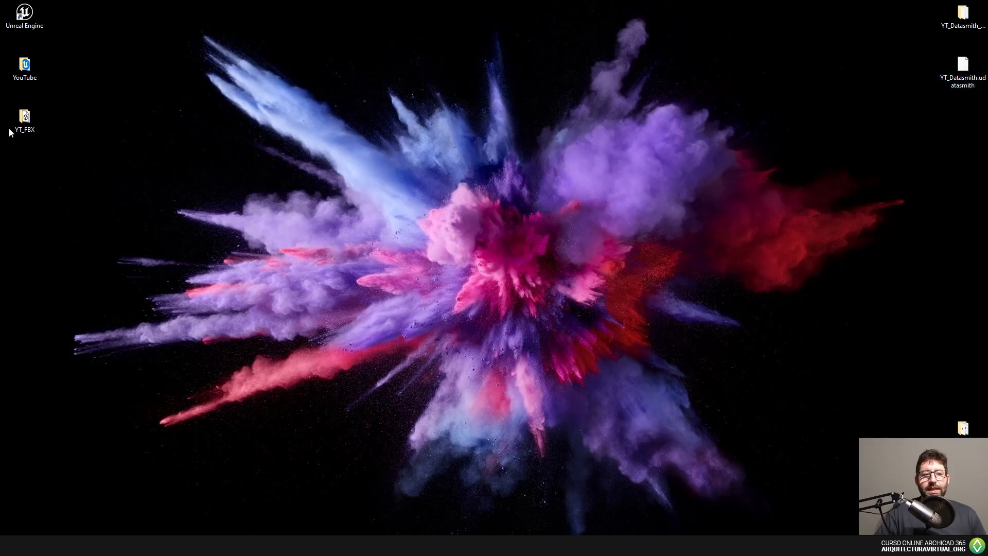
# - Place the YT_FBX folder beside the Datasmith files on the desktop and open it to check the exported Arquitectura_FBX file
pyautogui.moveTo(25, 118); pyautogui.dragTo(865, 24)
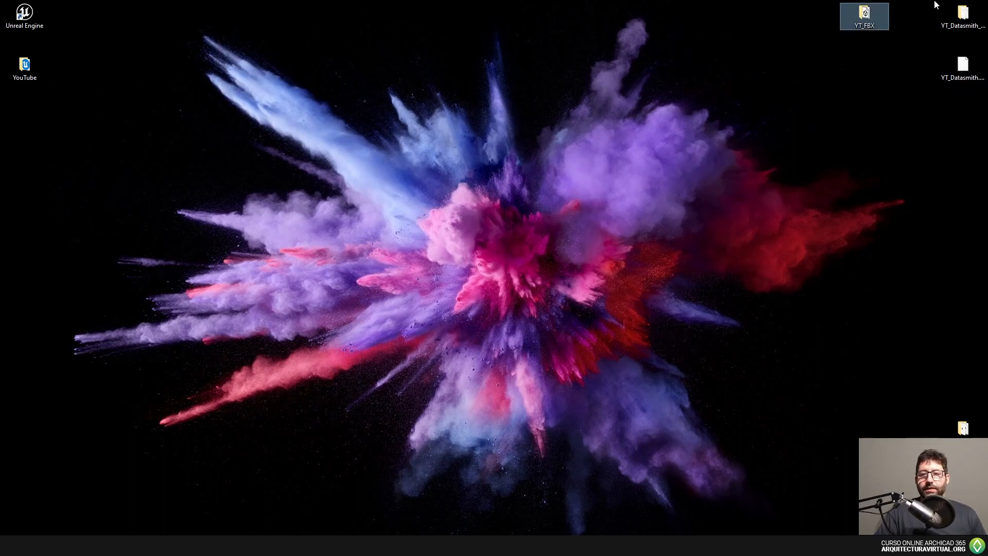
pyautogui.doubleClick(865, 25)
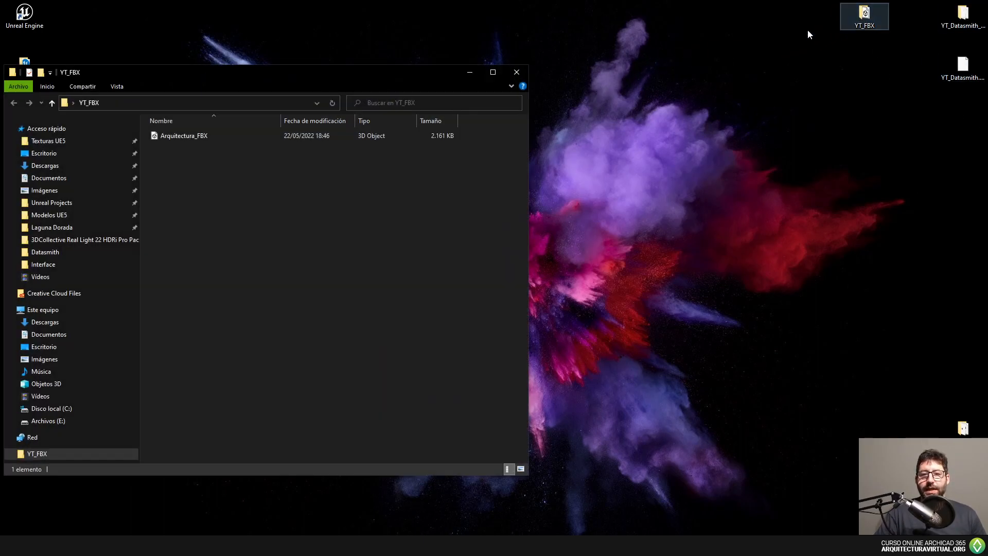
pyautogui.moveTo(338, 81); pyautogui.dragTo(498, 65)
pyautogui.click(327, 128)
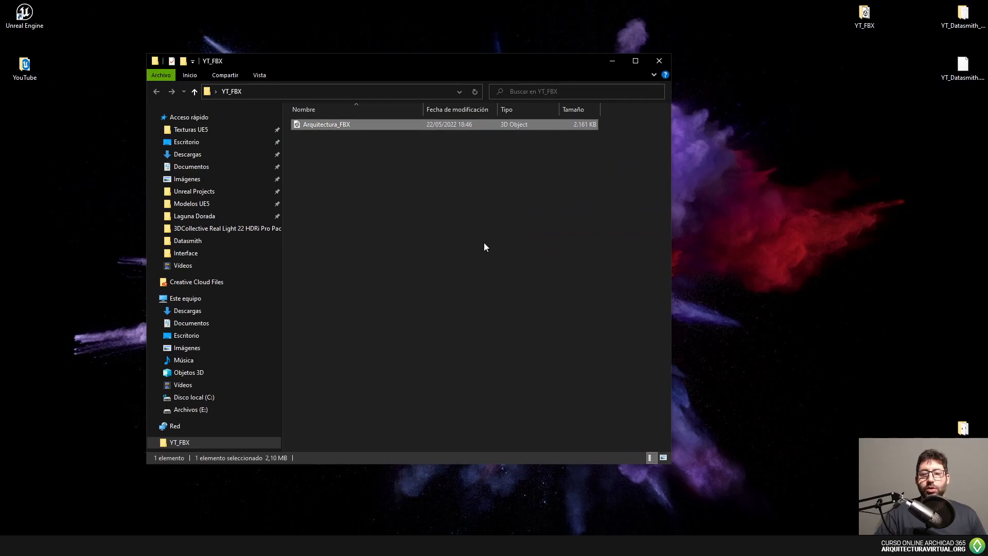
# - Switch back to 3ds Max, select all the building's objects in the perspective view and clear the selection
pyautogui.click(603, 159)
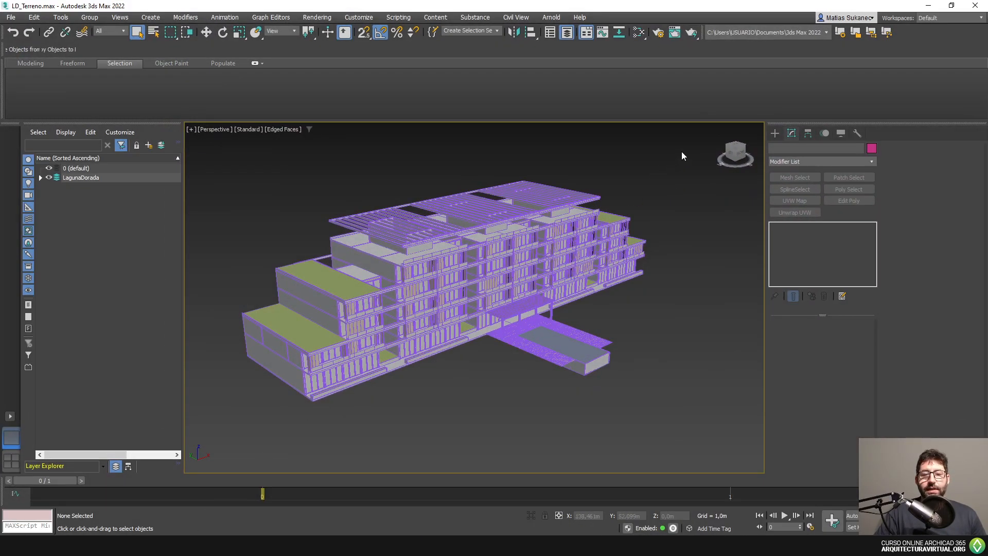
pyautogui.moveTo(681, 154); pyautogui.dragTo(290, 419)
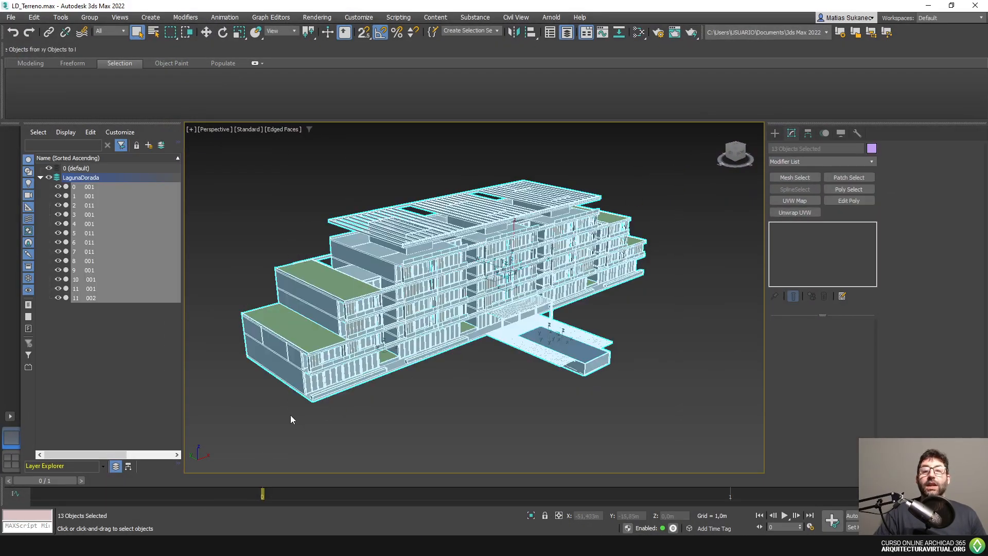
pyautogui.click(427, 412)
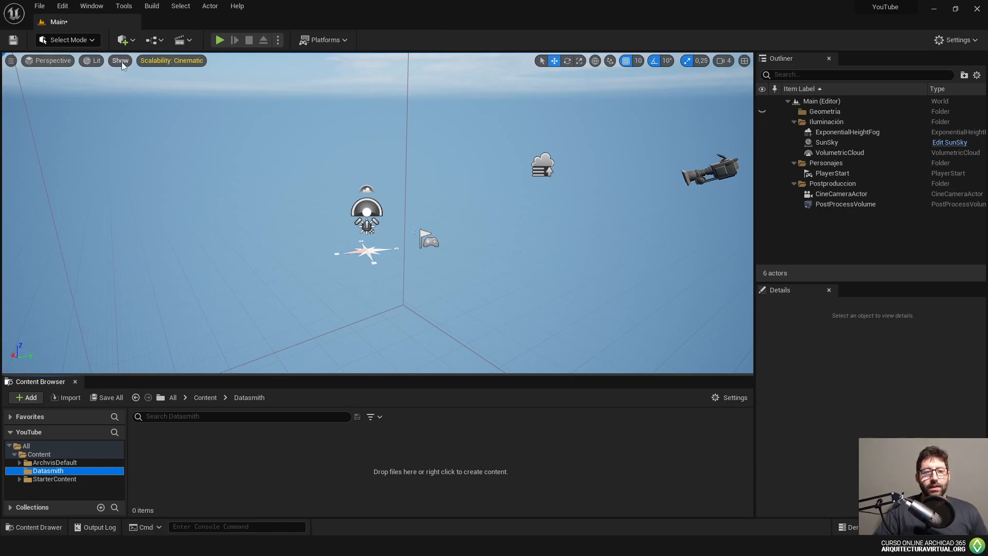
# - In Unreal Editor, start a Datasmith import of YT_Datasmith.udatasmith from the desktop (Escritorio), with the Content/Datasmith folder as destination
pyautogui.click(122, 40)
pyautogui.moveTo(170, 127)
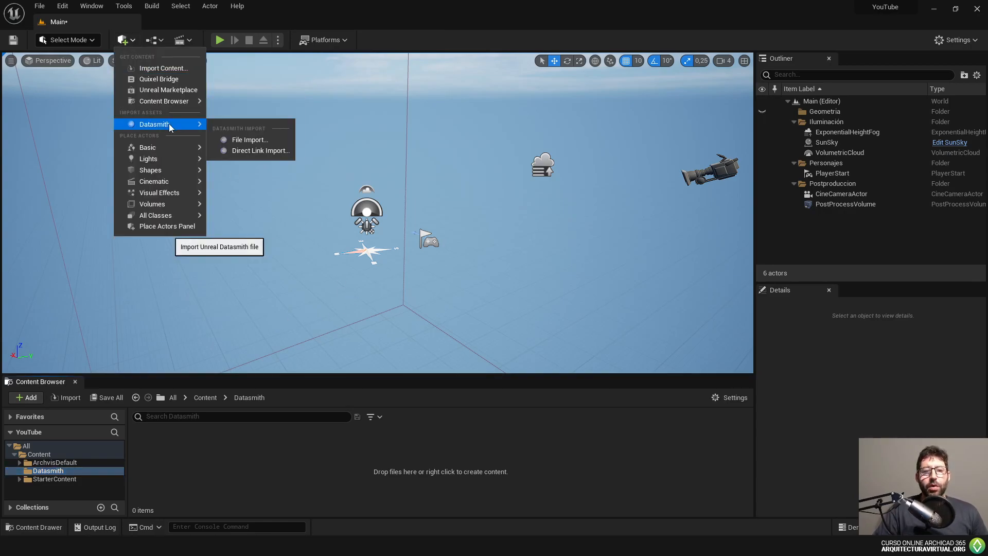
pyautogui.click(243, 139)
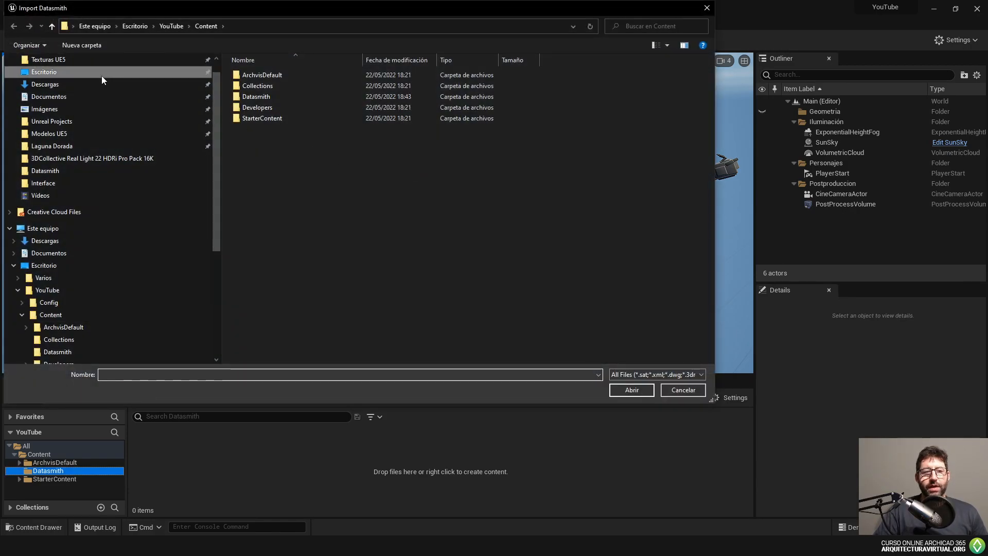
pyautogui.click(102, 76)
pyautogui.moveTo(395, 12); pyautogui.dragTo(470, 39)
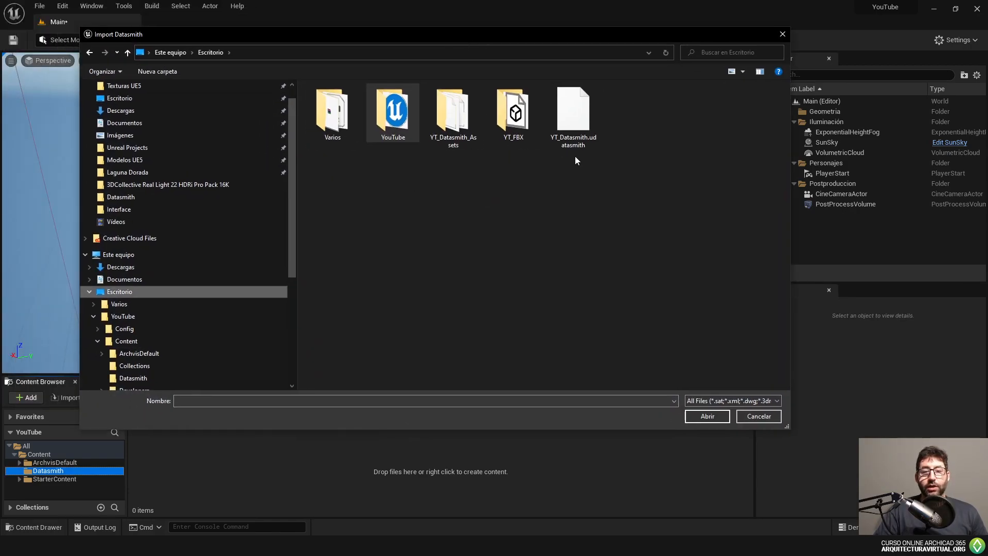
pyautogui.click(458, 123)
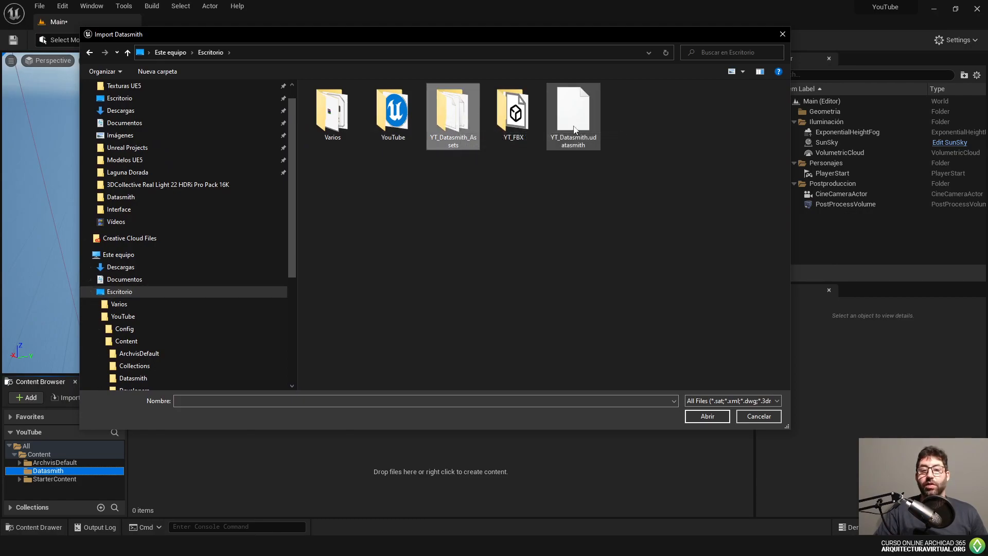
pyautogui.click(573, 116)
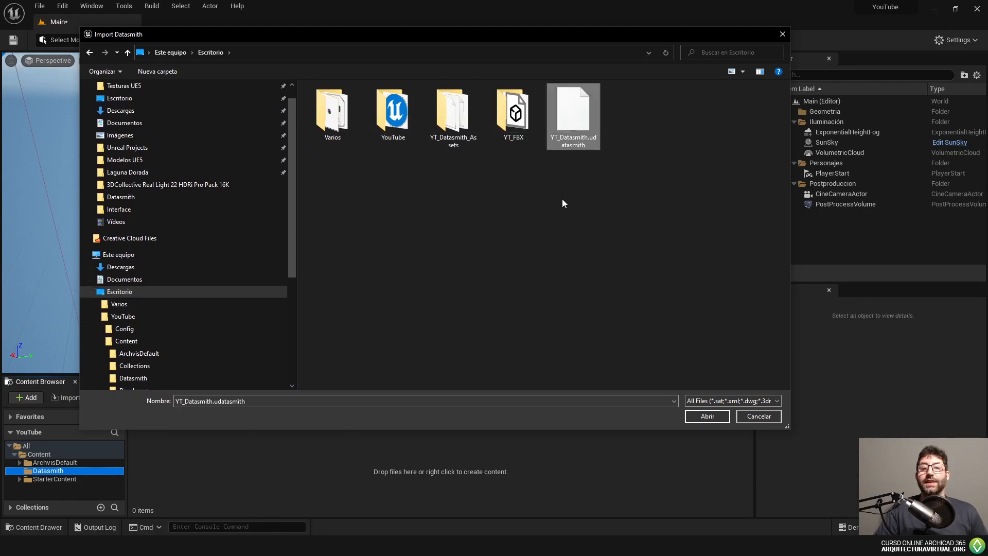
pyautogui.doubleClick(574, 121)
pyautogui.click(423, 219)
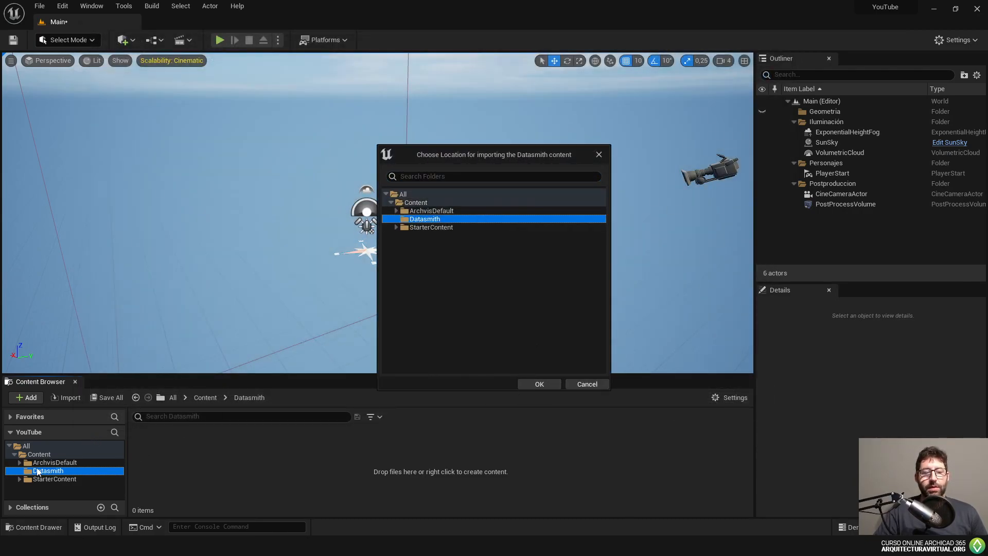
pyautogui.click(540, 385)
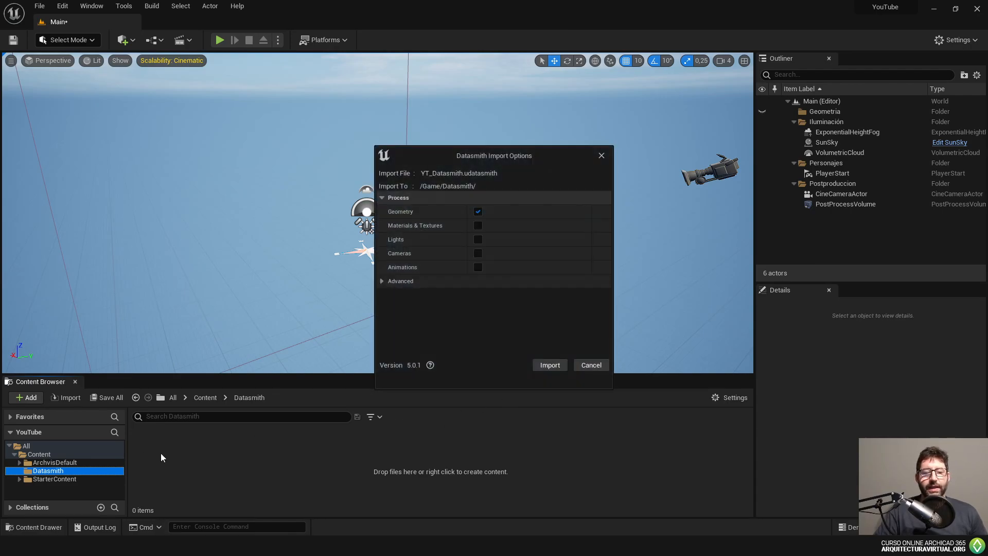
# - Expand the Advanced and Static Mesh Options in the Datasmith import settings to review the lightmap options
pyautogui.moveTo(530, 157); pyautogui.dragTo(488, 111)
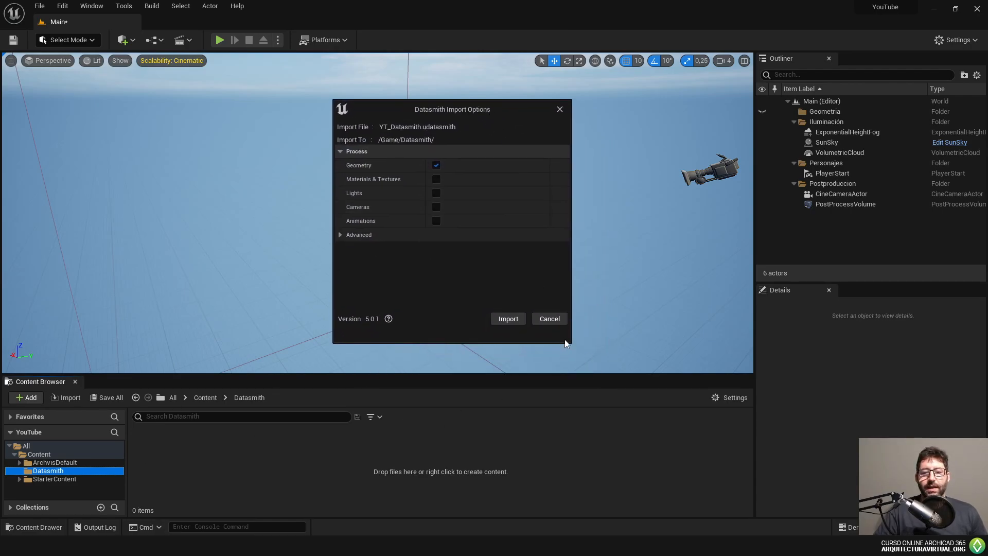
pyautogui.click(340, 235)
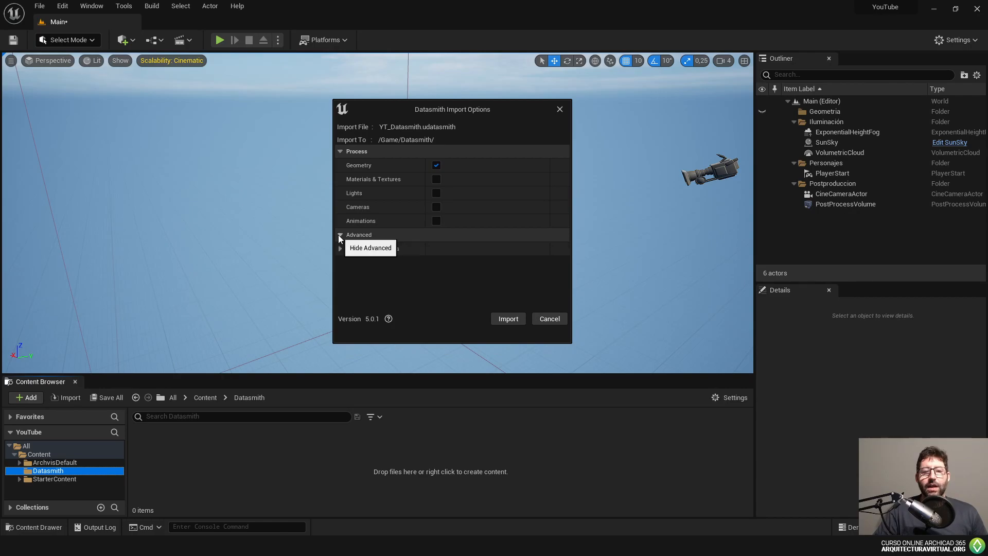
pyautogui.click(339, 249)
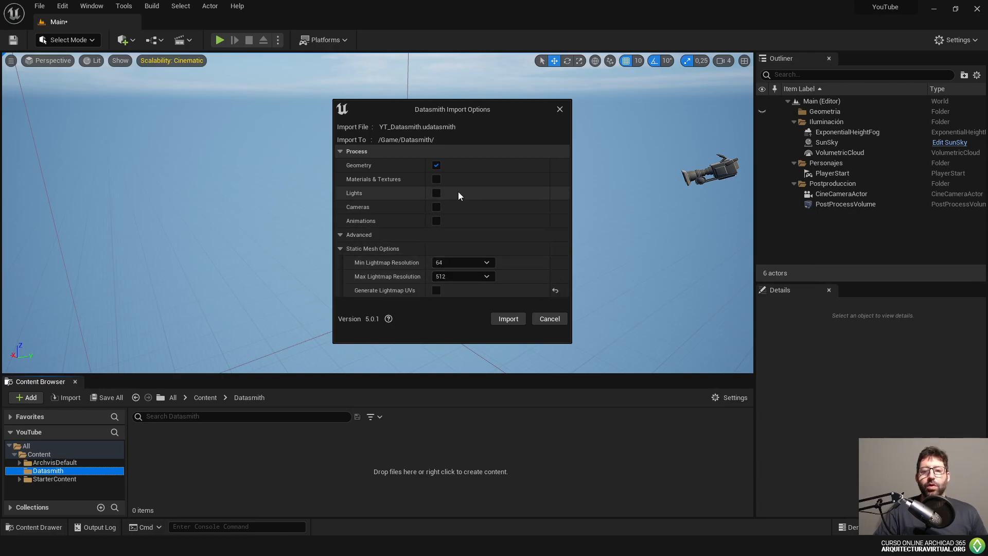
pyautogui.moveTo(481, 110); pyautogui.dragTo(472, 123)
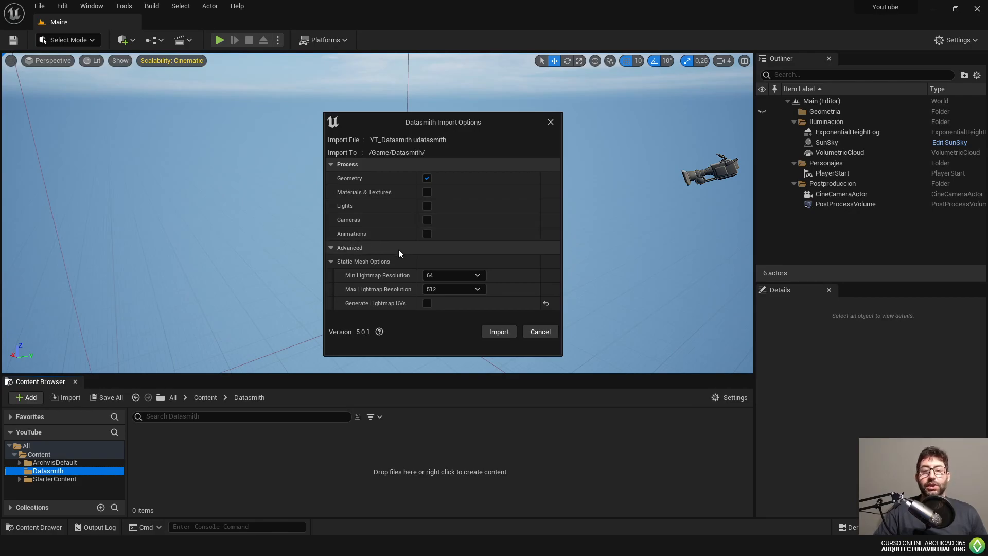
# - Try the Cameras and Lights options in the Datasmith import settings and switch both off again
pyautogui.click(427, 220)
pyautogui.click(427, 206)
pyautogui.click(427, 206)
pyautogui.click(427, 219)
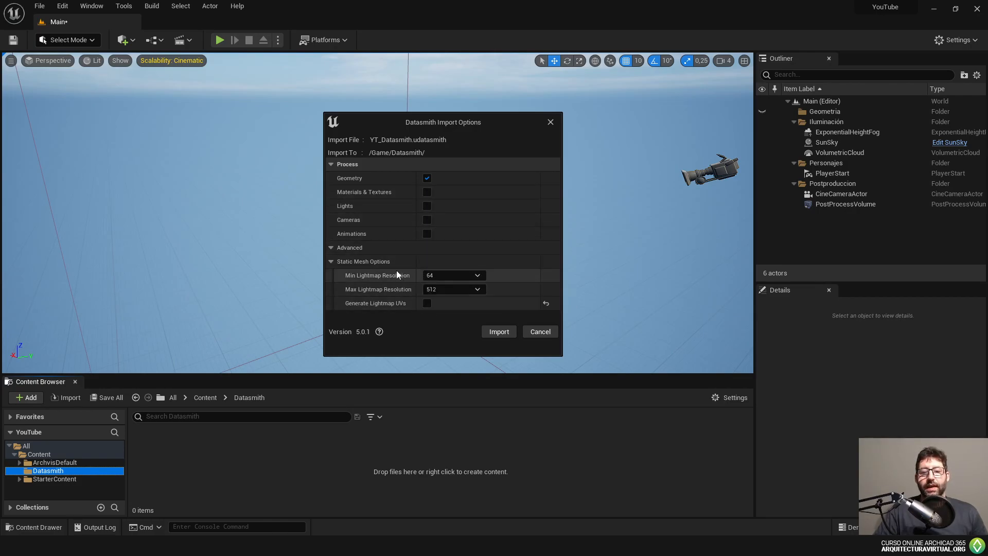
pyautogui.moveTo(454, 126); pyautogui.dragTo(447, 147)
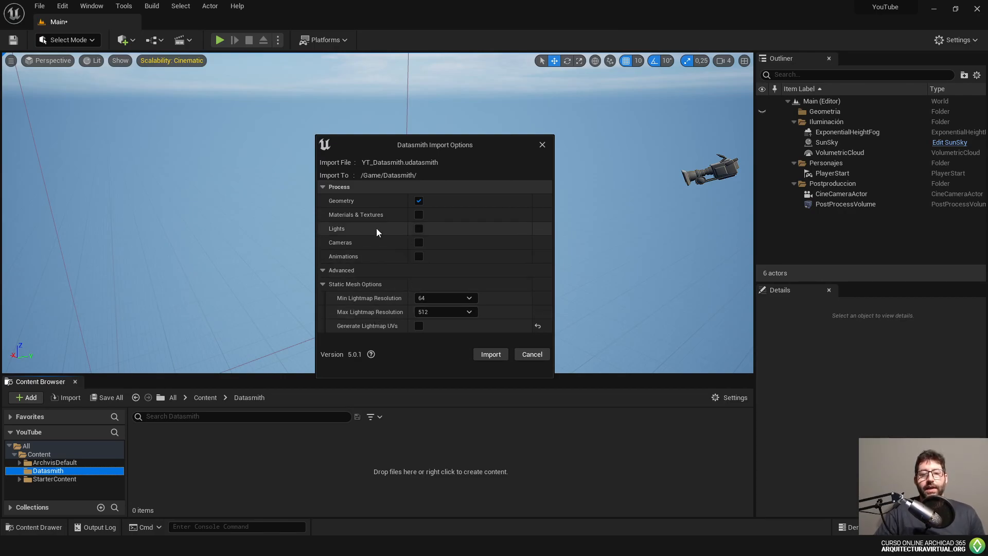
pyautogui.moveTo(441, 144); pyautogui.dragTo(461, 135)
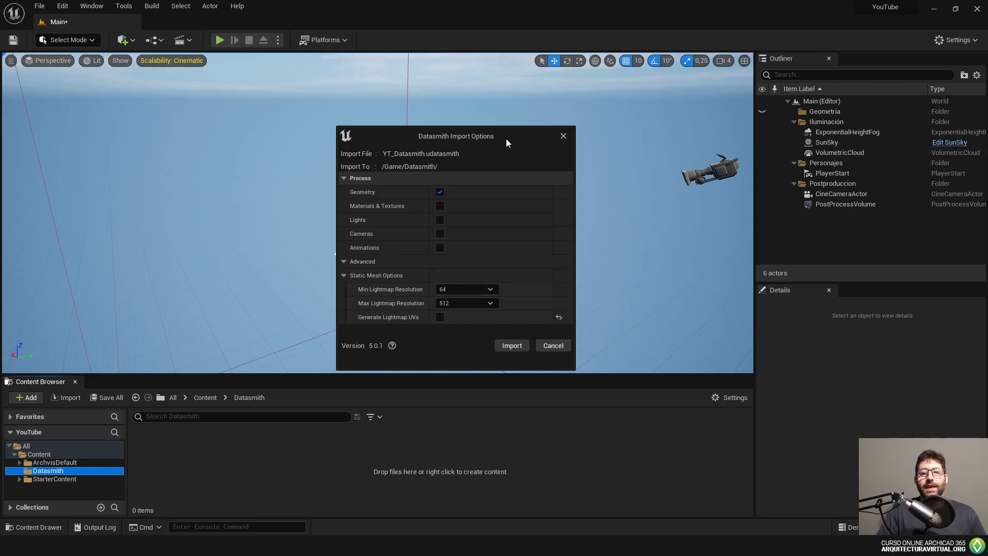
pyautogui.moveTo(505, 140); pyautogui.dragTo(283, 155)
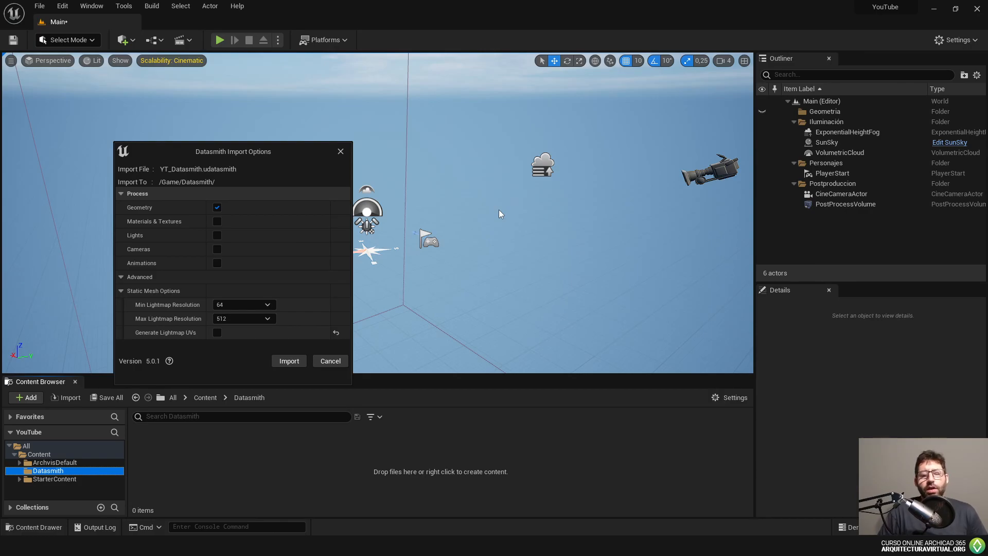
pyautogui.moveTo(286, 152); pyautogui.dragTo(462, 138)
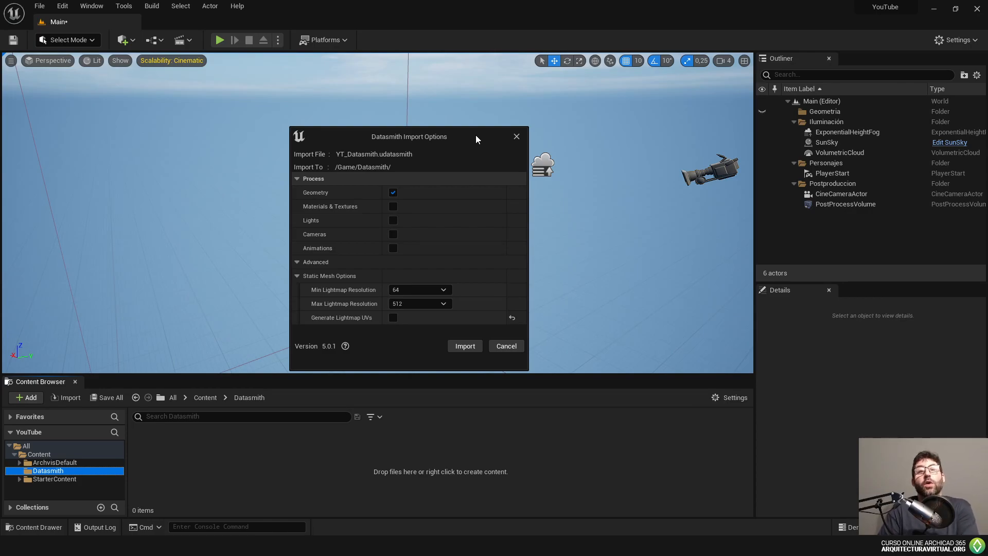
pyautogui.moveTo(362, 140); pyautogui.dragTo(406, 156)
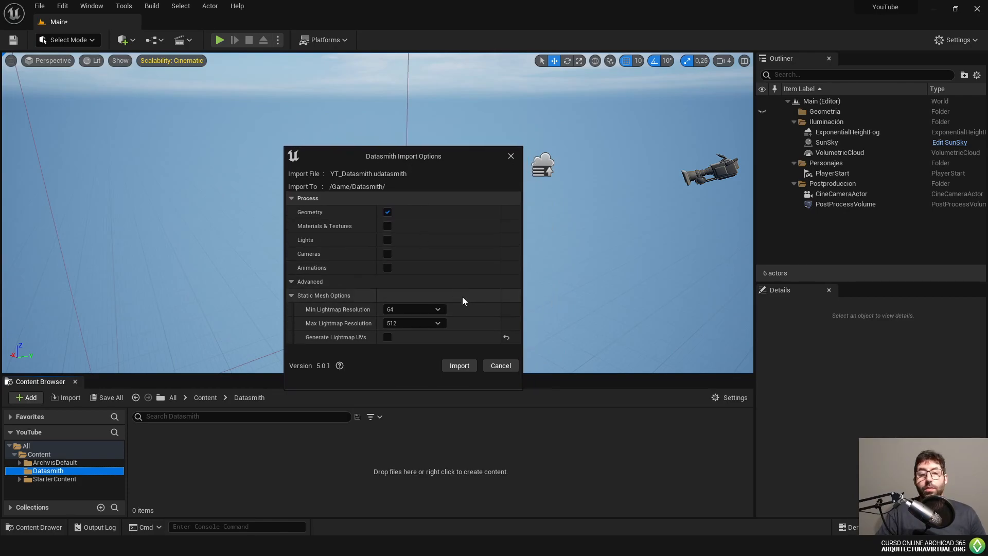
# - Collapse the Static Mesh Options in the Datasmith import settings, try the Animations option and switch it off again
pyautogui.click(291, 296)
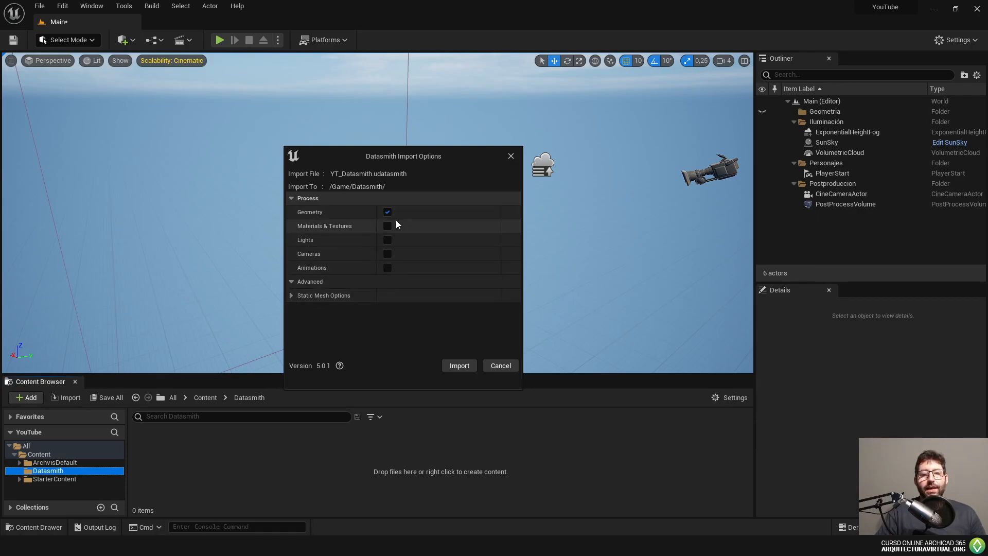
pyautogui.moveTo(418, 156); pyautogui.dragTo(424, 182)
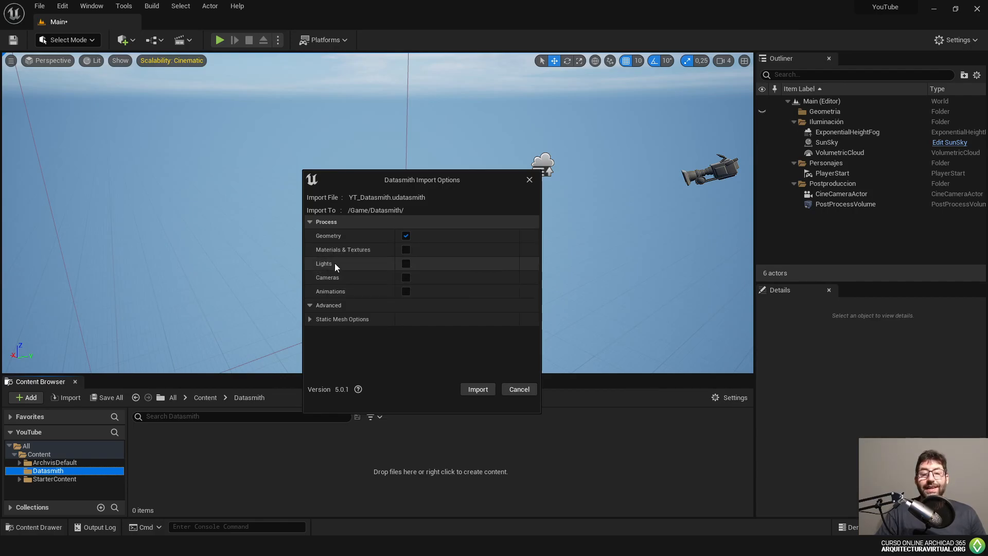
pyautogui.click(406, 291)
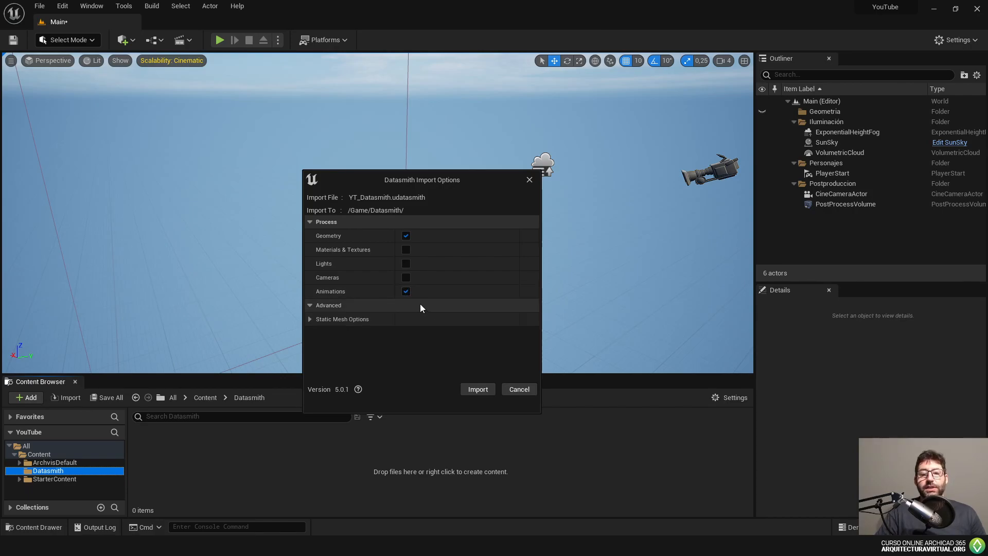
pyautogui.click(406, 292)
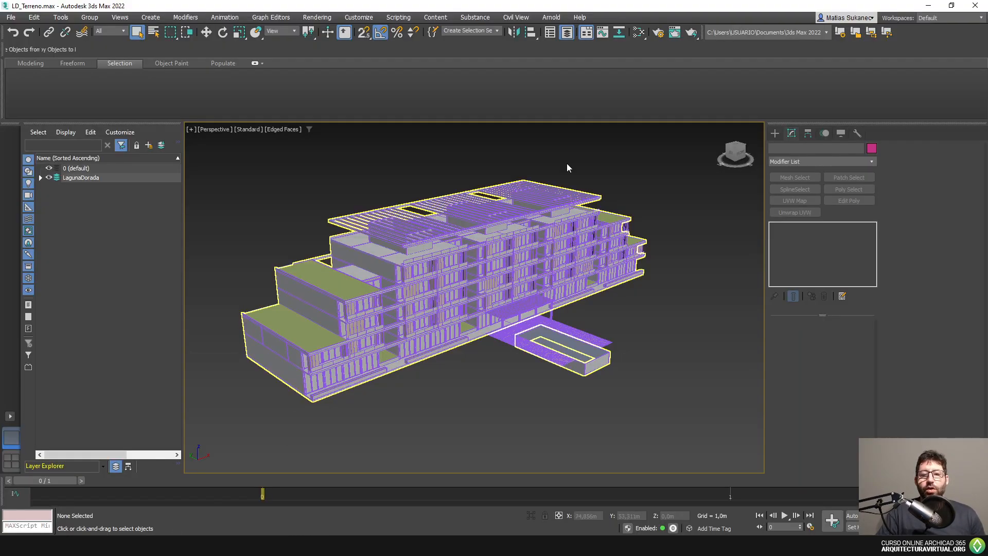
# - Return to Unreal Editor from 3ds Max and import YT_Datasmith.udatasmith with only Geometry enabled
pyautogui.moveTo(164, 546)
pyautogui.click(242, 485)
pyautogui.moveTo(446, 179); pyautogui.dragTo(474, 158)
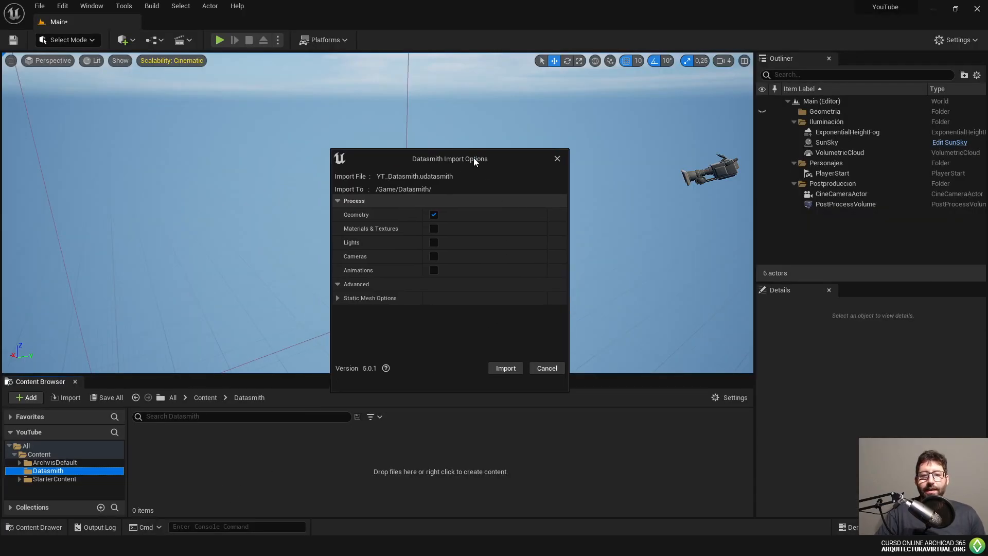
pyautogui.click(505, 368)
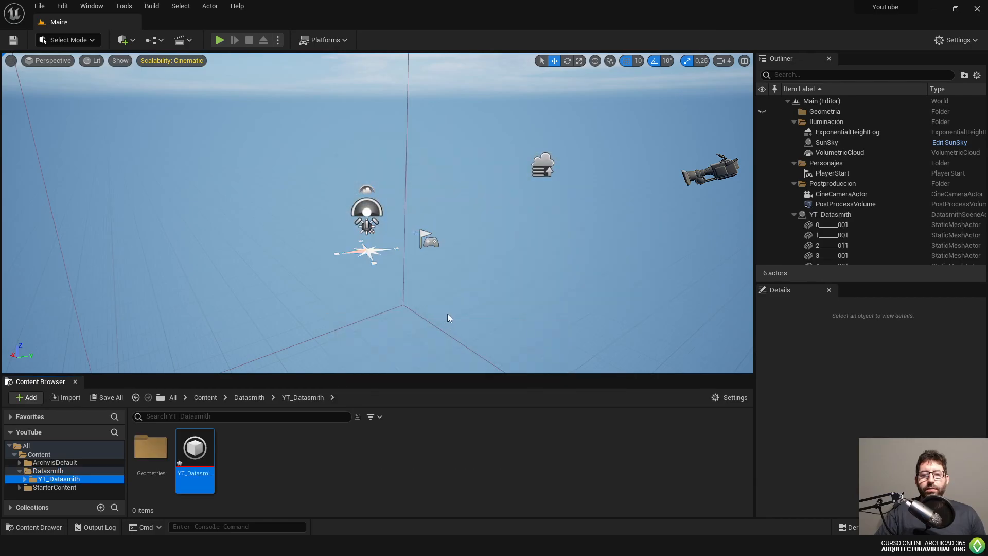
# - Inspect the imported building from close up, selecting its main structure mesh and its terrace surface mesh in turn
pyautogui.moveTo(378, 212); pyautogui.dragTo(381, 165, button='right')
pyautogui.click(453, 192)
pyautogui.scroll(1, 769, 436)
pyautogui.moveTo(452, 205); pyautogui.dragTo(356, 211, button='right')
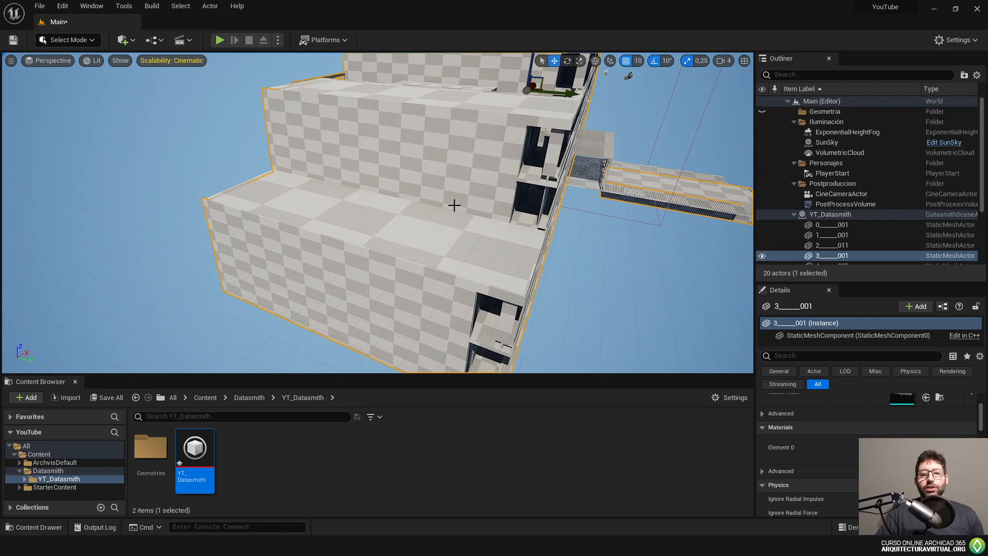
pyautogui.moveTo(406, 282); pyautogui.dragTo(444, 261, button='right')
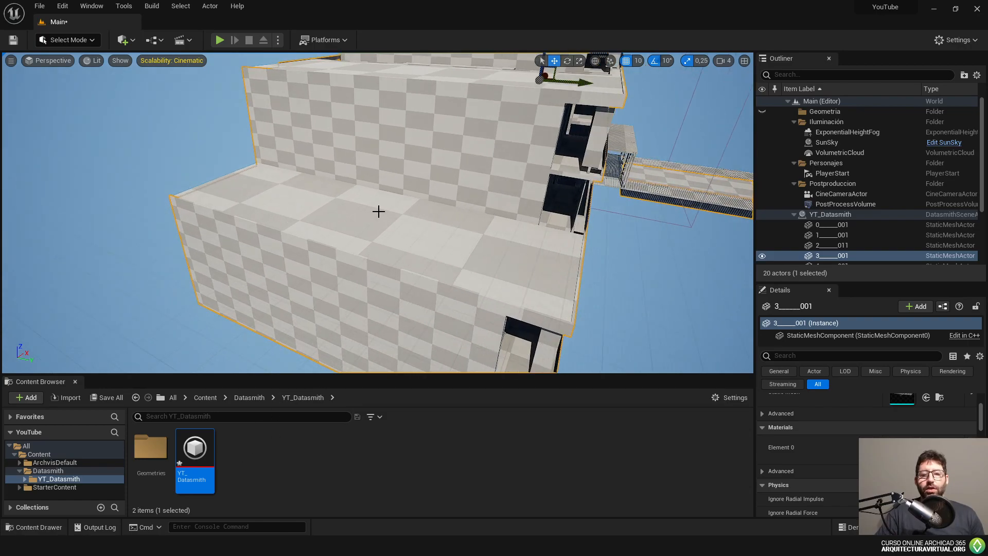
pyautogui.click(475, 256)
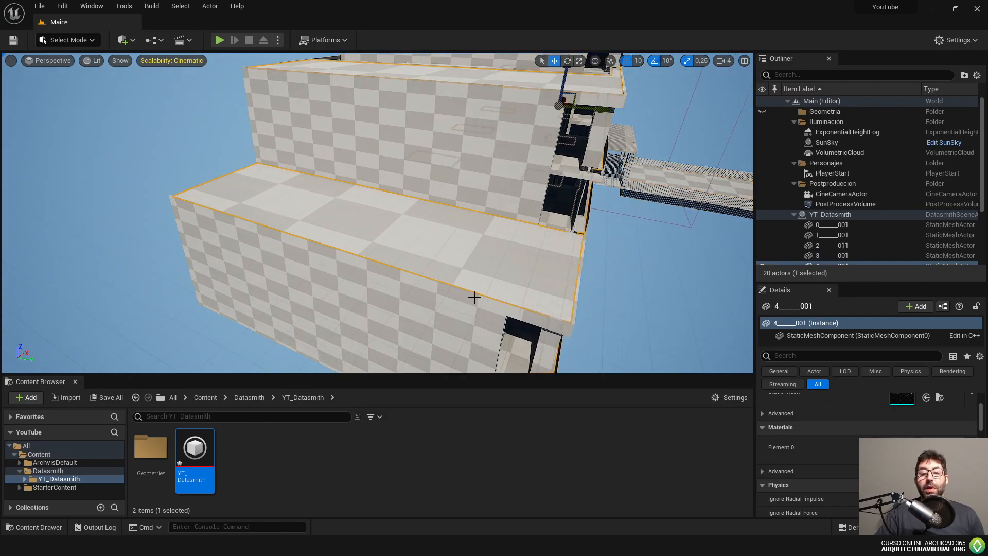
pyautogui.click(431, 319)
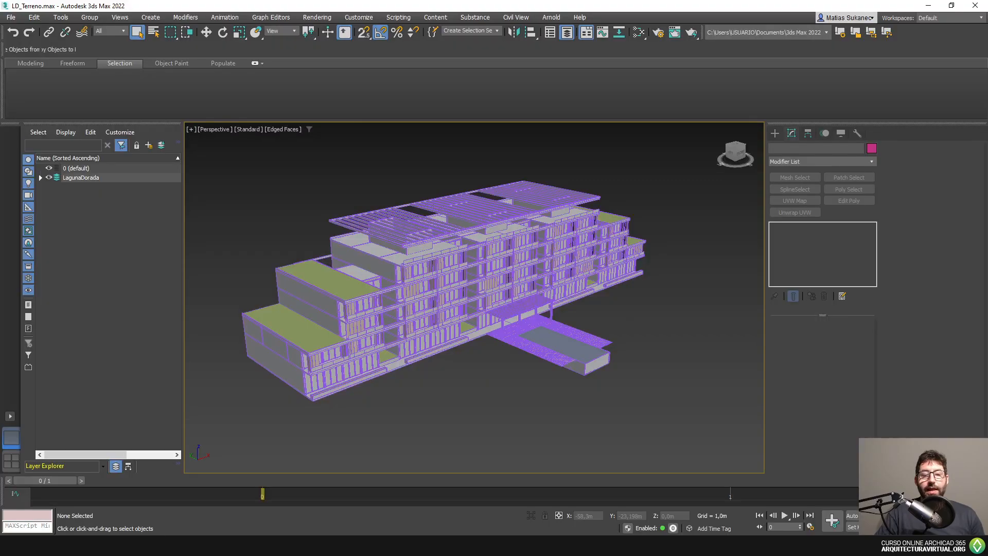
# - Switch to 3ds Max and select the building's main structure object to examine which parts it comprises
pyautogui.scroll(10, 360, 298)
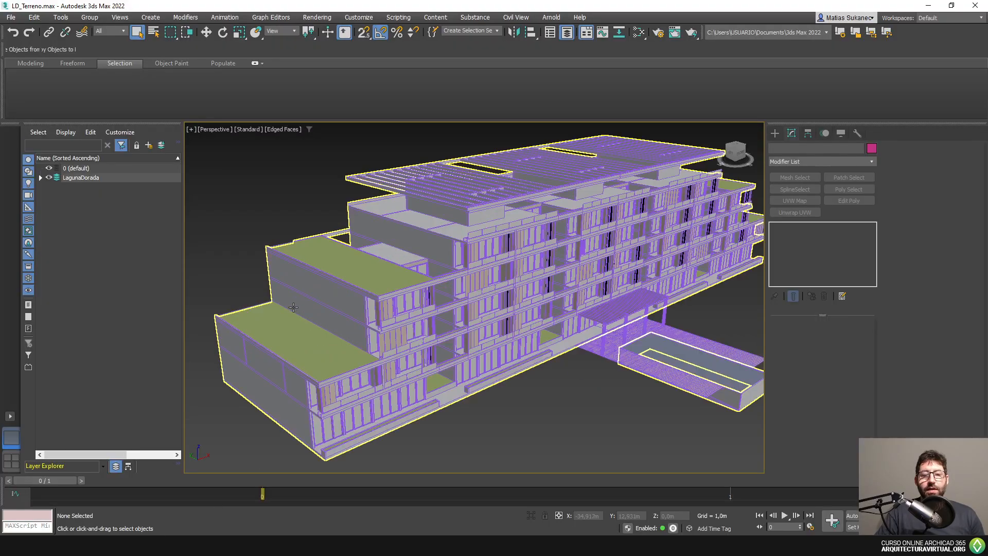
pyautogui.click(403, 341)
pyautogui.keyDown('alt'); pyautogui.moveTo(403, 341); pyautogui.dragTo(531, 346, button='middle'); pyautogui.keyUp('alt')
pyautogui.click(466, 395)
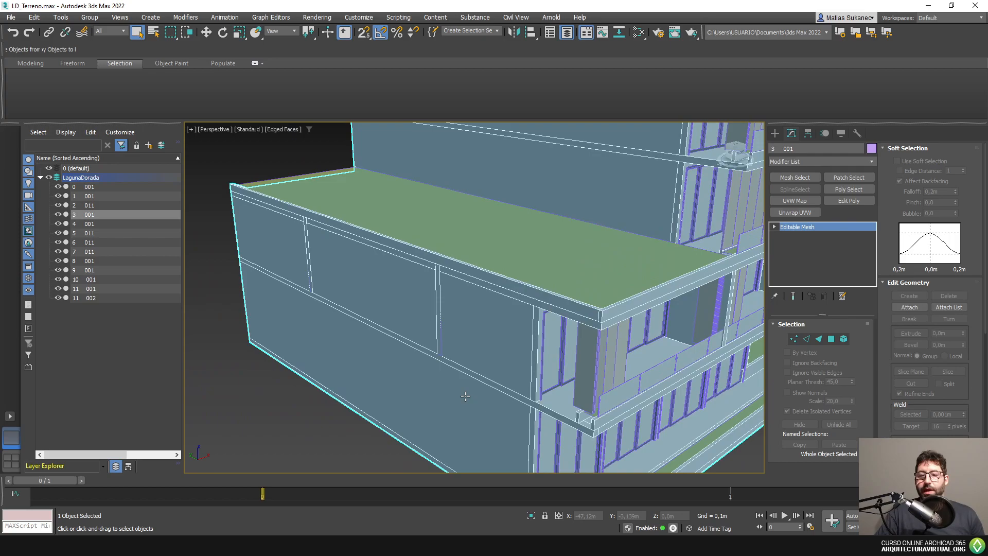
pyautogui.scroll(-3, 487, 397)
pyautogui.keyDown('alt'); pyautogui.moveTo(489, 397); pyautogui.dragTo(555, 413, button='middle'); pyautogui.keyUp('alt')
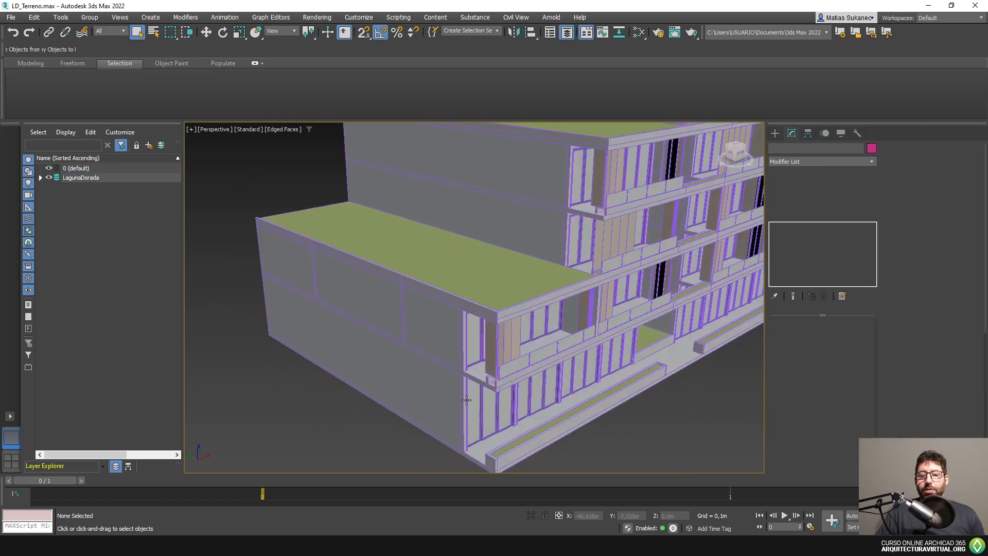
pyautogui.click(402, 433)
pyautogui.moveTo(463, 411); pyautogui.dragTo(397, 434, button='middle')
pyautogui.scroll(-3, 431, 431)
pyautogui.moveTo(509, 431); pyautogui.dragTo(421, 406, button='middle')
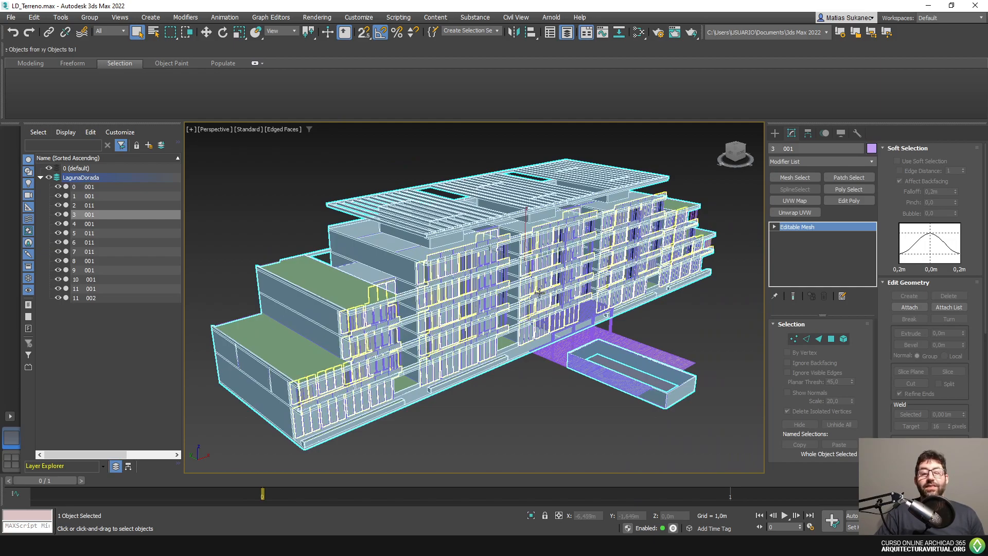
pyautogui.moveTo(415, 324); pyautogui.dragTo(434, 327, button='middle')
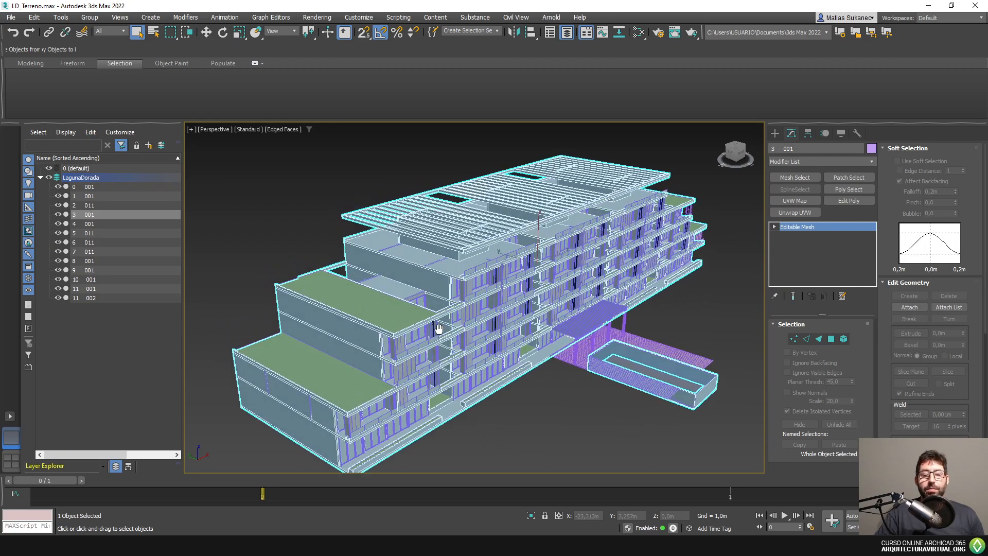
# - Select the building's green roof object up close, and reselect the main structure object
pyautogui.scroll(5, 384, 338)
pyautogui.scroll(-3, 384, 338)
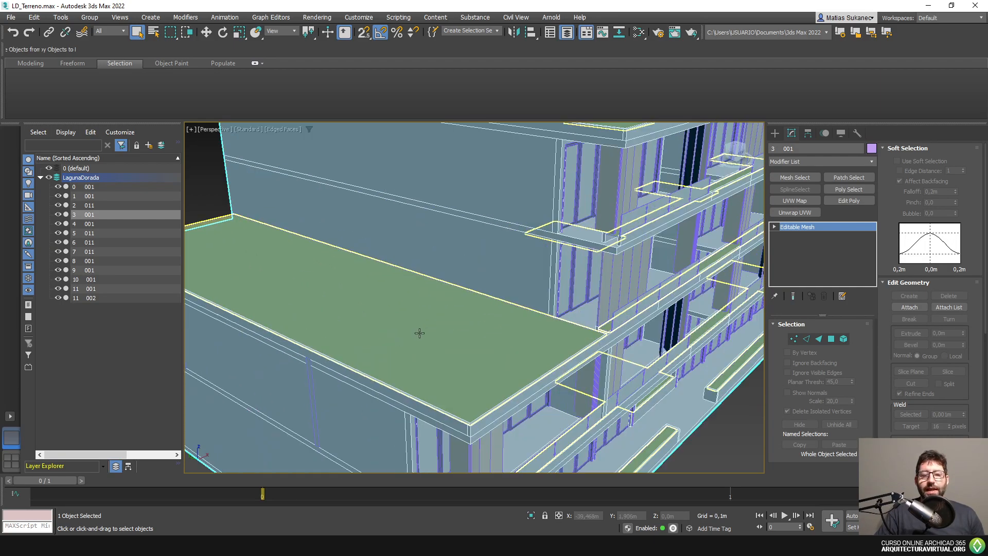
pyautogui.click(410, 335)
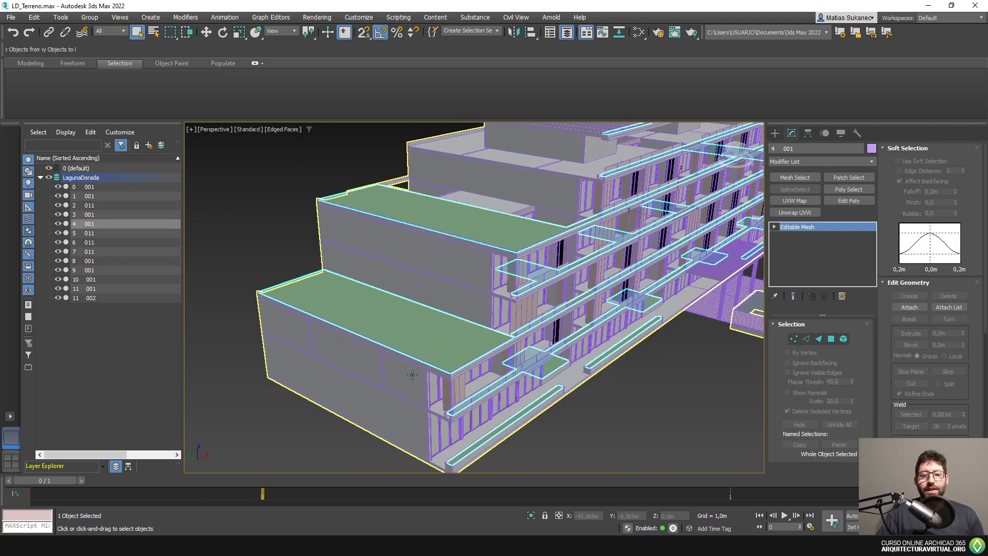
pyautogui.click(362, 415)
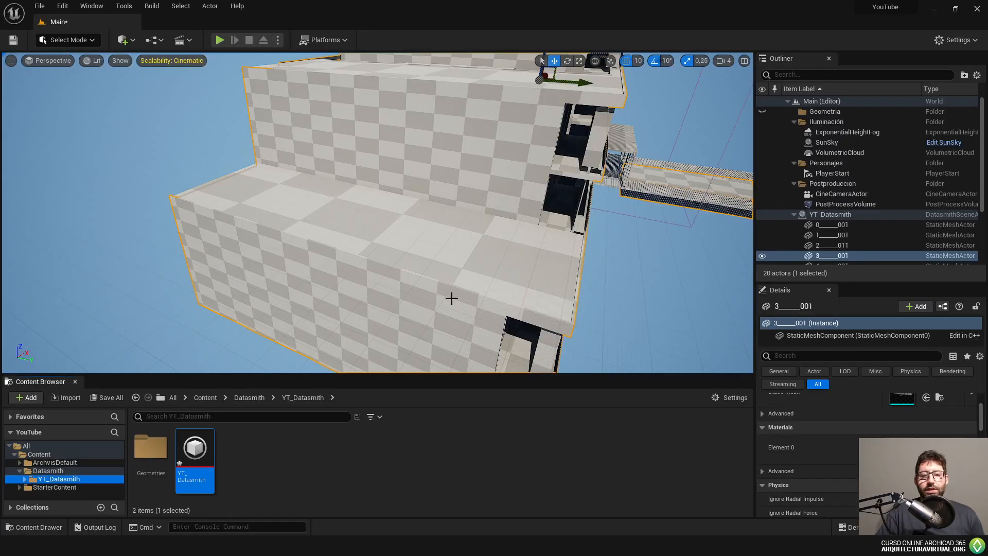
# - Return to Unreal Editor, frame the building's selected main structure mesh and clear the selection
pyautogui.press('f')
pyautogui.moveTo(432, 265); pyautogui.dragTo(404, 288, button='right')
pyautogui.click(597, 360)
pyautogui.moveTo(489, 311); pyautogui.dragTo(566, 295, button='right')
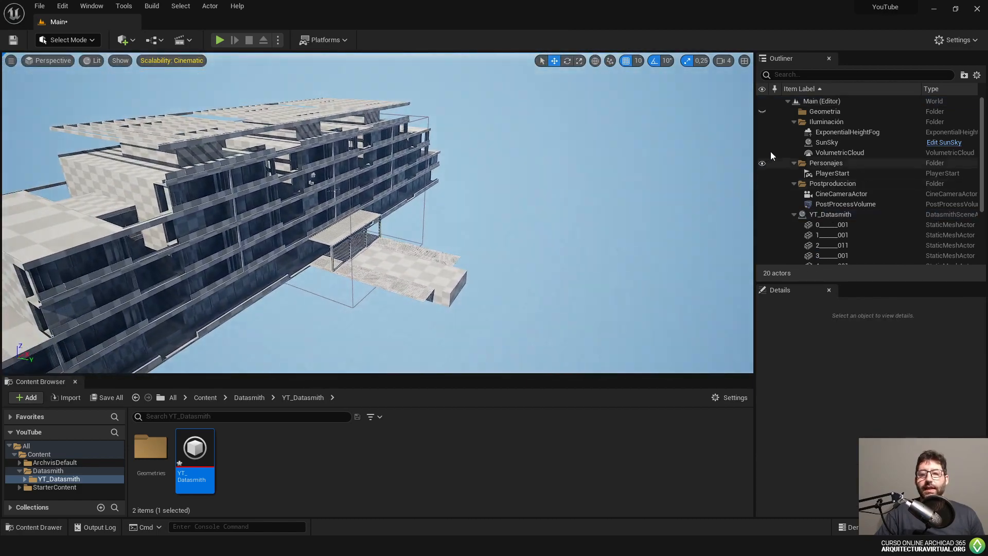
# - Collapse the Iluminación, Personajes and Postproduccion folders of the Main level and select the YT_Datasmith scene actor
pyautogui.click(794, 122)
pyautogui.click(794, 132)
pyautogui.click(794, 142)
pyautogui.click(834, 153)
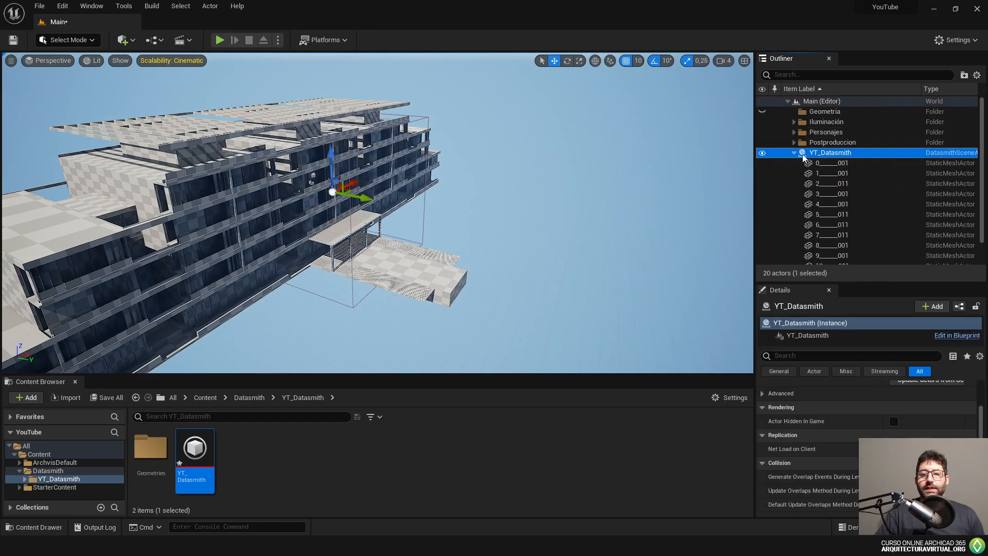
# - Select several static meshes under YT_Datasmith one after another and compare them with the building's objects in 3ds Max
pyautogui.scroll(-1, 828, 164)
pyautogui.click(832, 156)
pyautogui.click(834, 177)
pyautogui.click(837, 198)
pyautogui.click(834, 218)
pyautogui.click(833, 249)
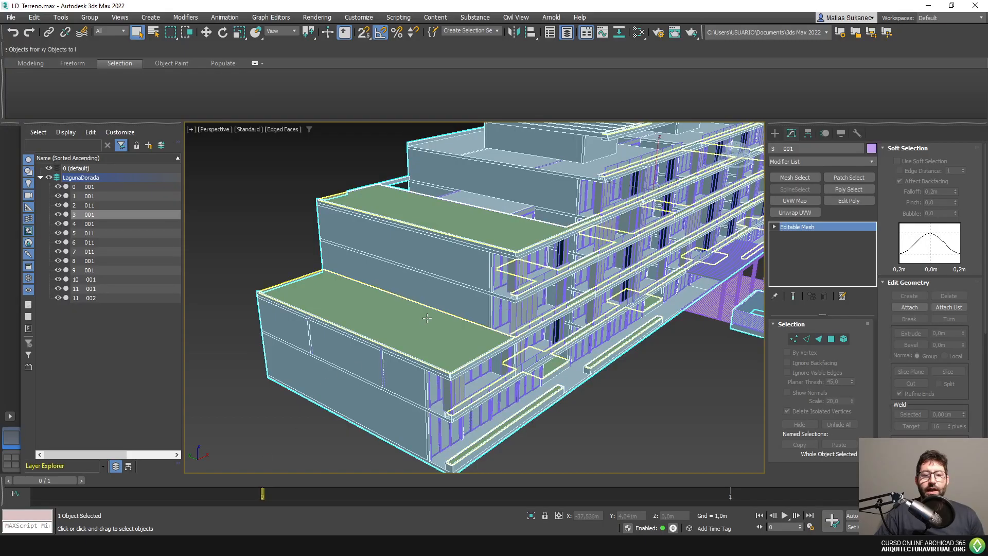
pyautogui.click(547, 215)
pyautogui.click(548, 213)
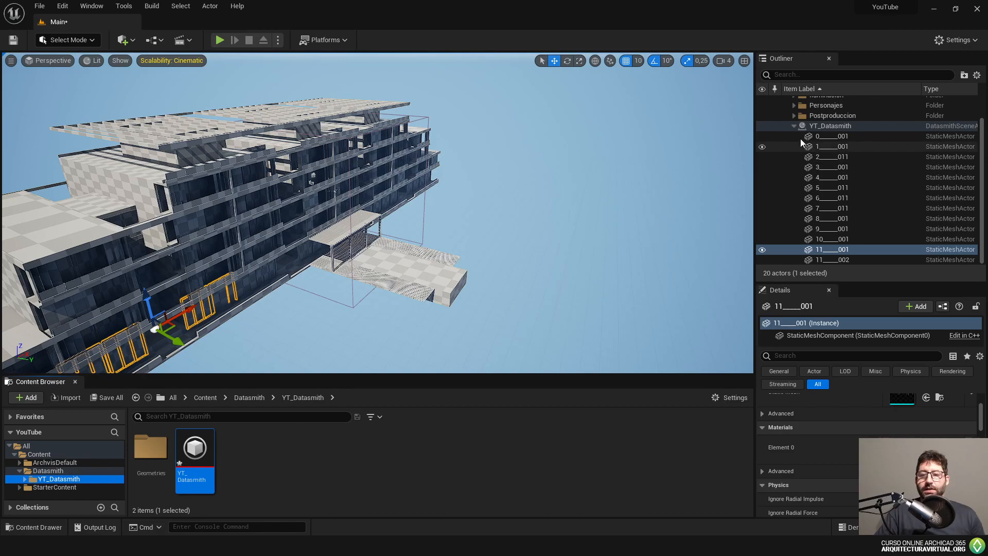
# - Group the collapsed YT_Datasmith actor in a new level folder named Datasmith and collapse that folder
pyautogui.click(794, 128)
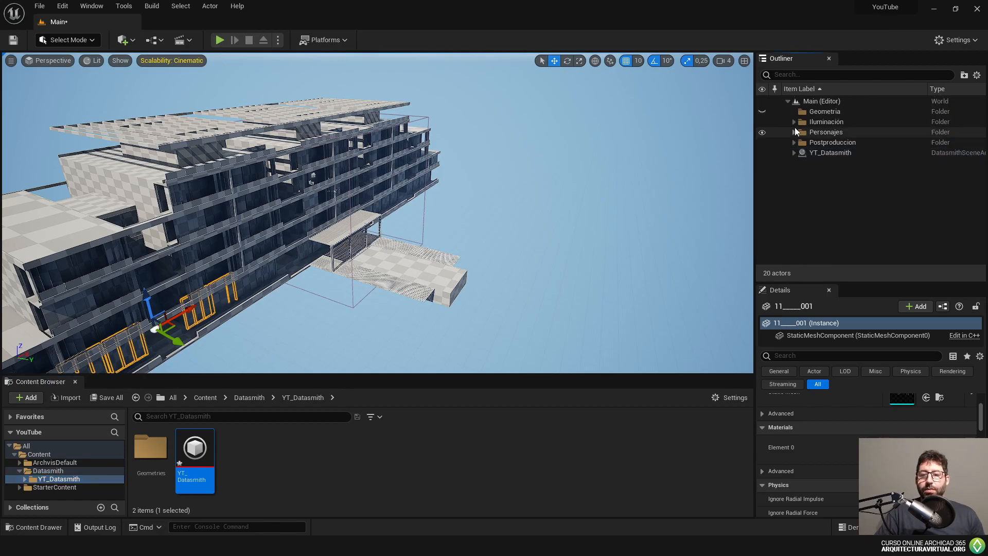
pyautogui.click(835, 154)
pyautogui.click(964, 76)
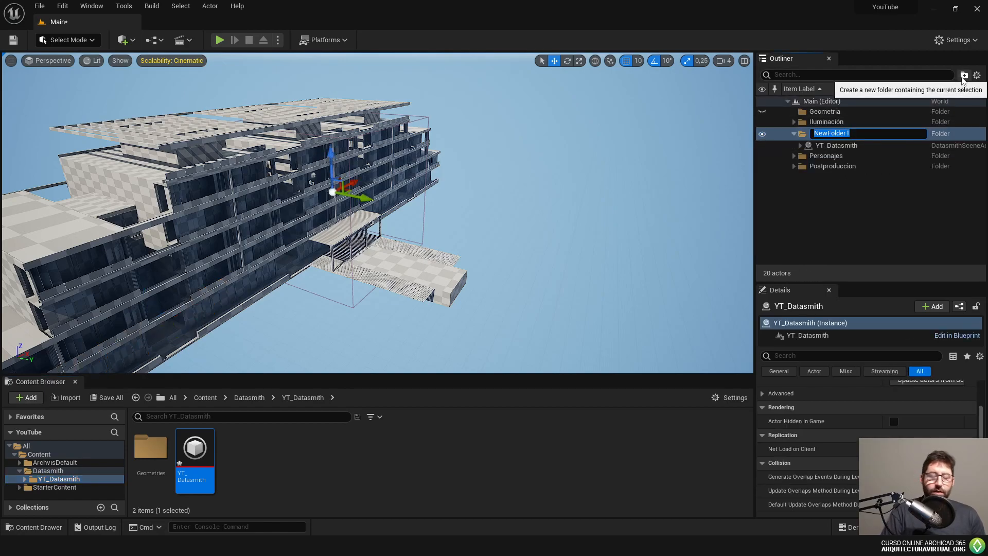
pyautogui.write('Datasmith')
pyautogui.press('Return')
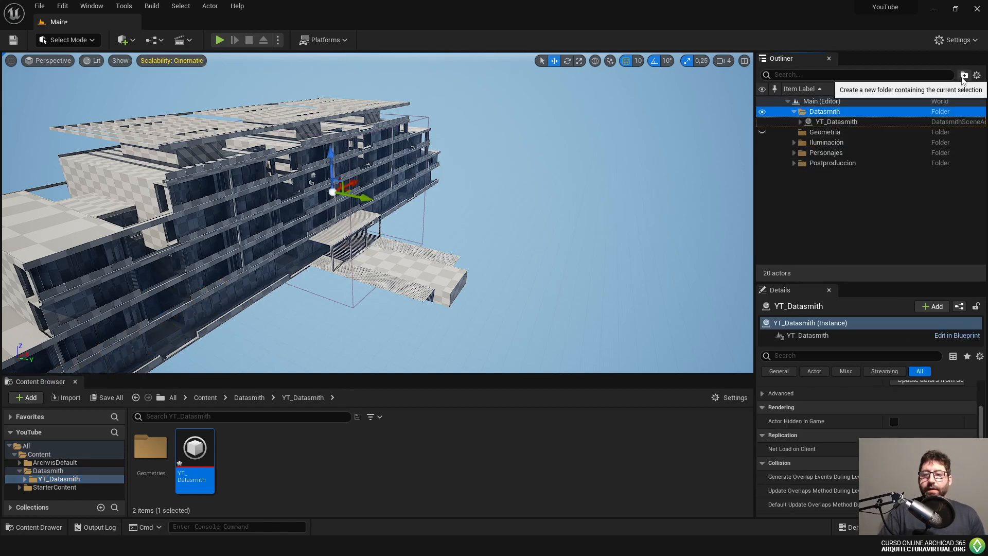
pyautogui.click(794, 112)
# - View the whole imported building and select the YT_Datasmith scene asset in its content folder
pyautogui.moveTo(504, 204)
pyautogui.mouseDown(button='right')
pyautogui.moveTo(435, 206)
pyautogui.moveTo(504, 209)
pyautogui.moveTo(476, 203)
pyautogui.moveTo(504, 200)
pyautogui.moveTo(505, 211)
pyautogui.mouseUp(button='right')
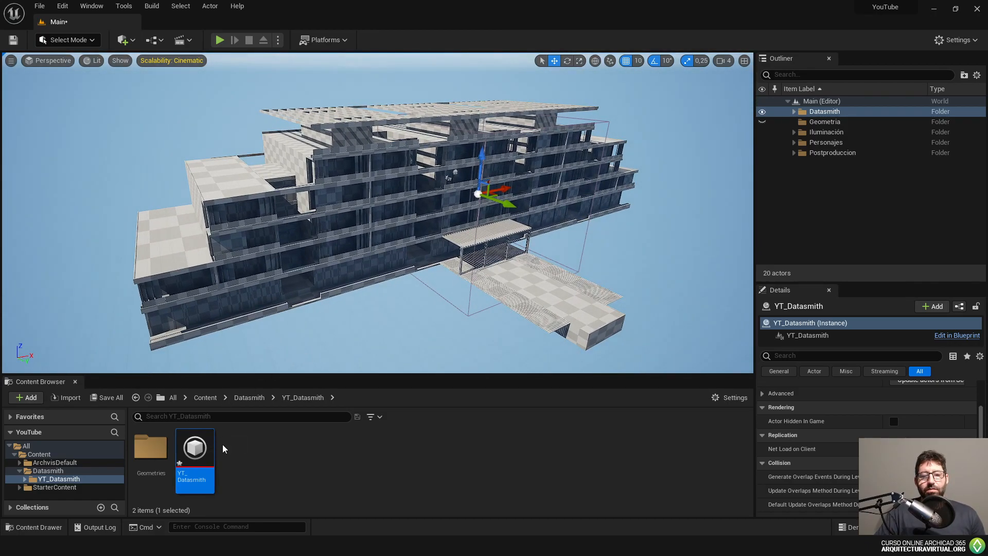
pyautogui.moveTo(387, 291)
pyautogui.mouseDown(button='right')
pyautogui.moveTo(376, 287)
pyautogui.moveTo(382, 302)
pyautogui.mouseUp(button='right')
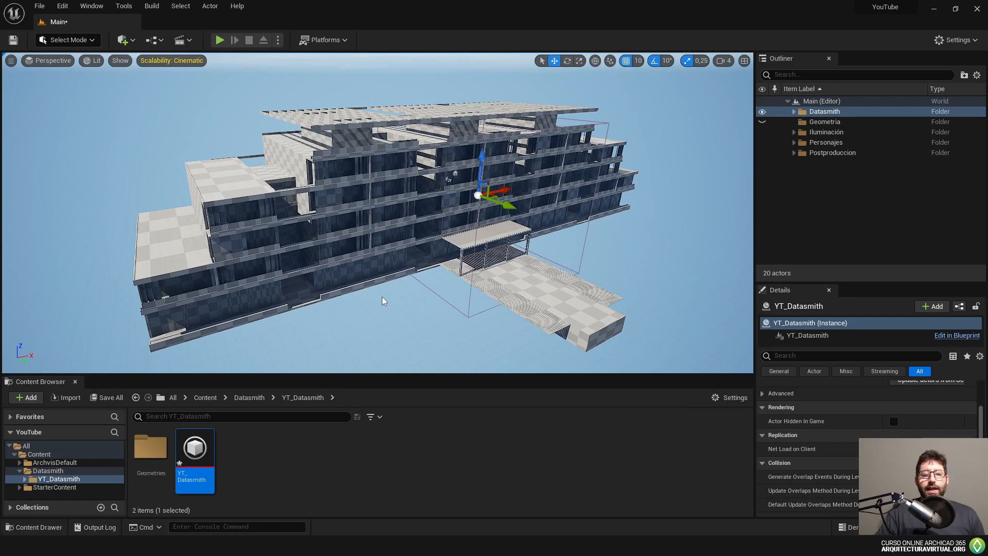
pyautogui.moveTo(383, 302); pyautogui.dragTo(382, 301, button='right')
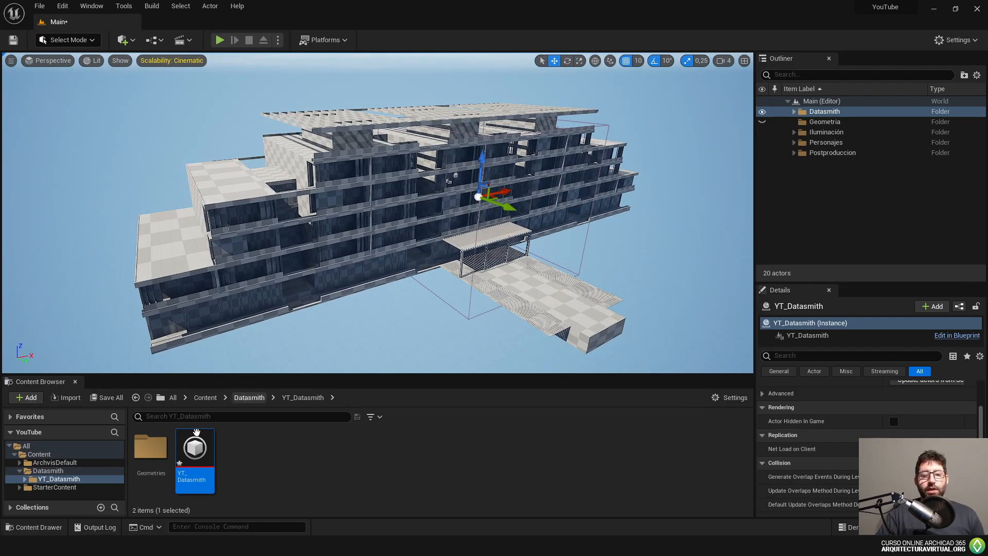
pyautogui.click(244, 458)
pyautogui.click(203, 444)
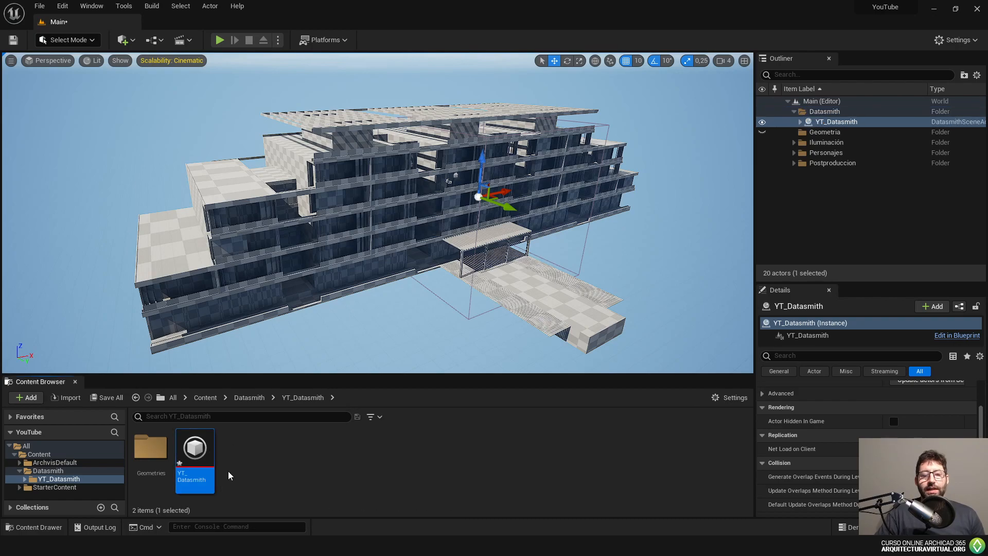
# - Switch to 3ds Max, bring the whole building into view, window-select its objects and clear the selection
pyautogui.moveTo(139, 545)
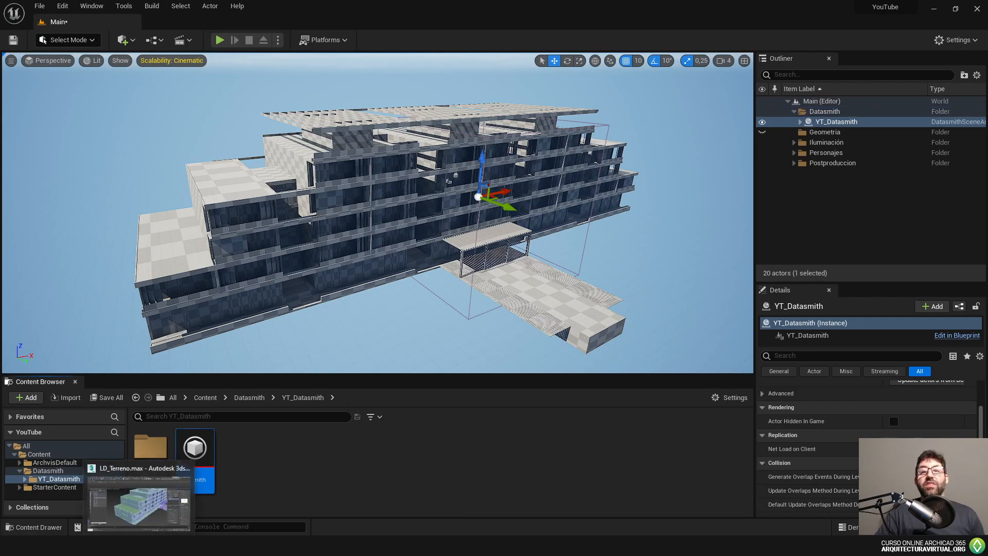
pyautogui.click(139, 502)
pyautogui.scroll(-5, 553, 295)
pyautogui.moveTo(553, 294); pyautogui.dragTo(449, 305, button='middle')
pyautogui.scroll(5, 494, 297)
pyautogui.moveTo(497, 273); pyautogui.dragTo(516, 295, button='middle')
pyautogui.click(610, 189)
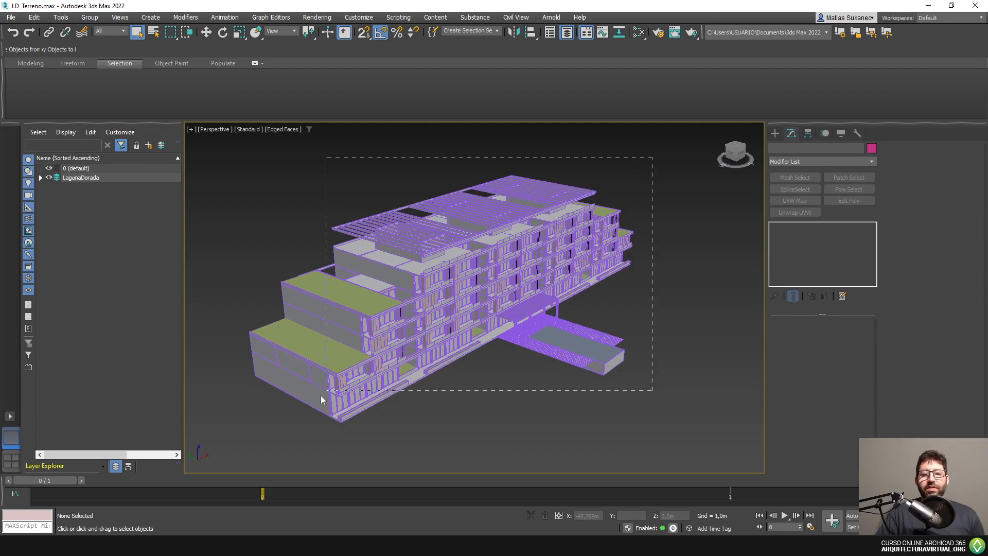
pyautogui.moveTo(657, 316); pyautogui.dragTo(531, 378)
pyautogui.moveTo(274, 448); pyautogui.dragTo(237, 459)
pyautogui.click(629, 286)
# - Select the building's green roof object 4 001 and examine it in the perspective view
pyautogui.click(369, 299)
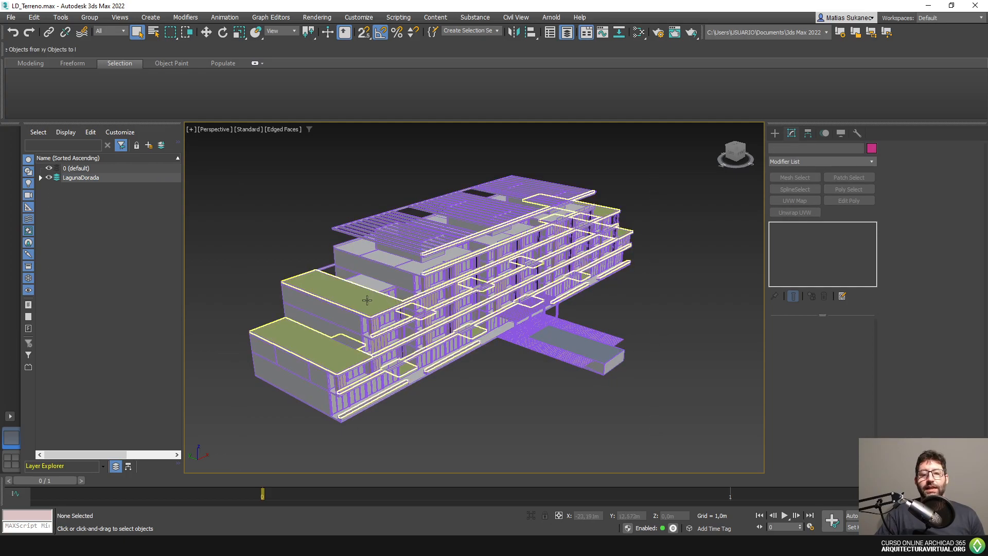
pyautogui.scroll(4, 415, 296)
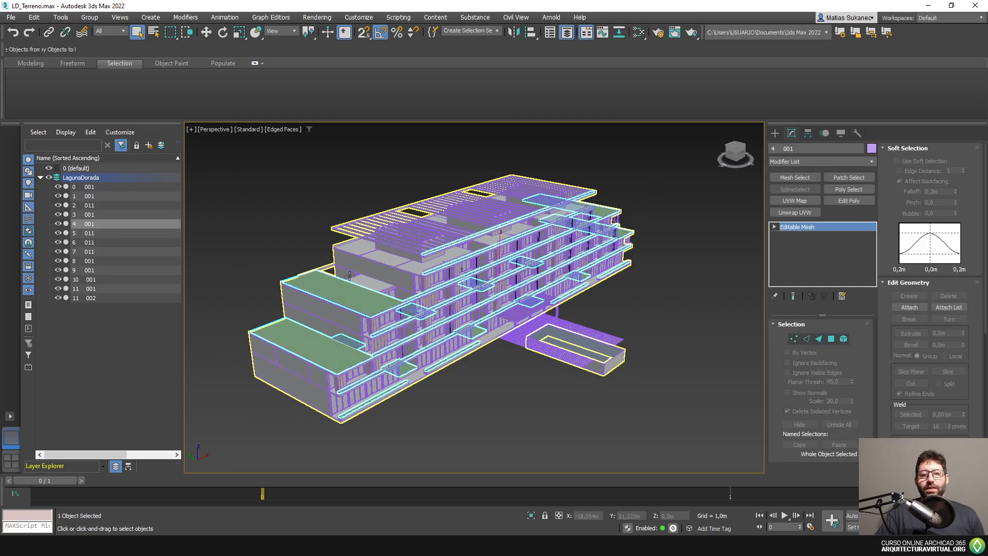
pyautogui.scroll(-2, 418, 278)
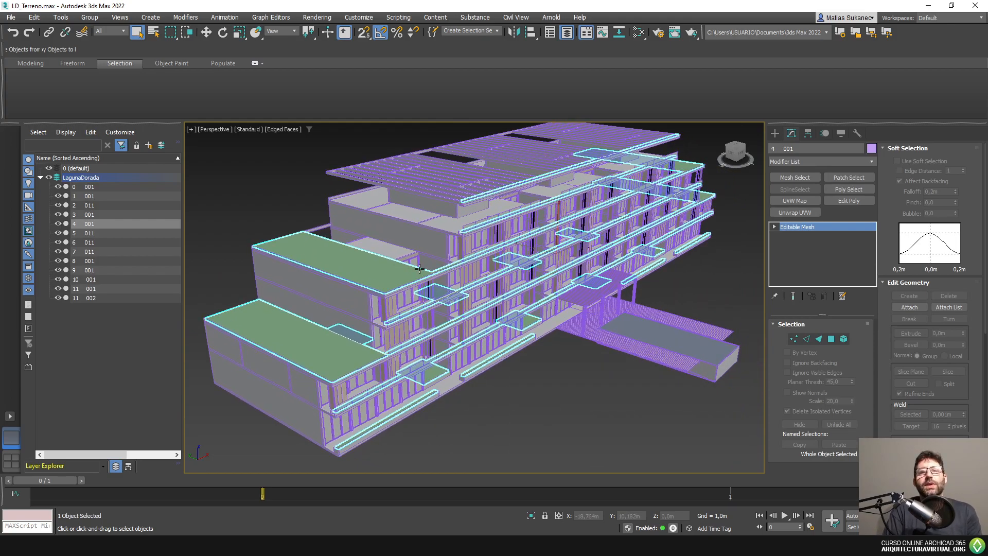
pyautogui.scroll(-3, 376, 269)
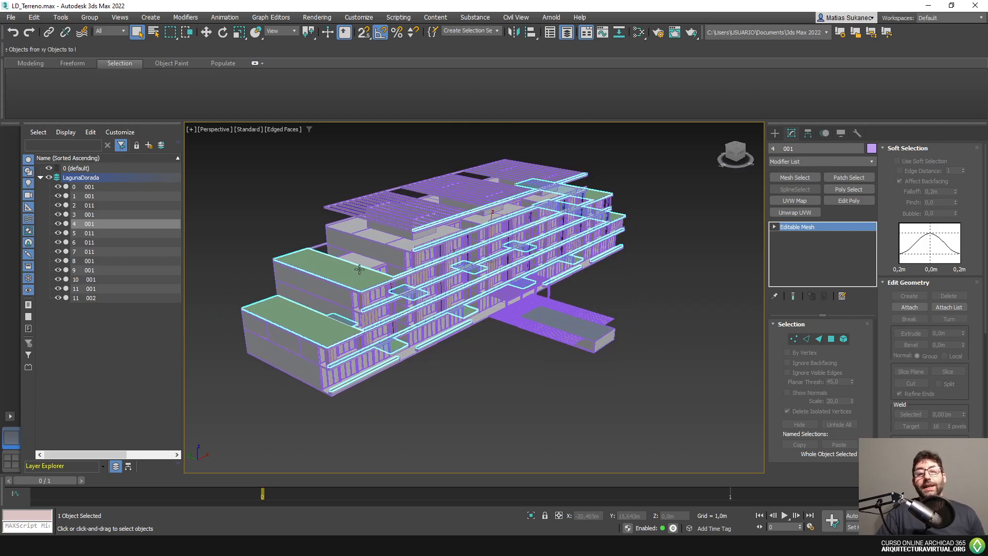
# - Clear the roof object's selection and examine the whole building from a new position in the perspective view
pyautogui.moveTo(438, 271); pyautogui.dragTo(445, 290, button='middle')
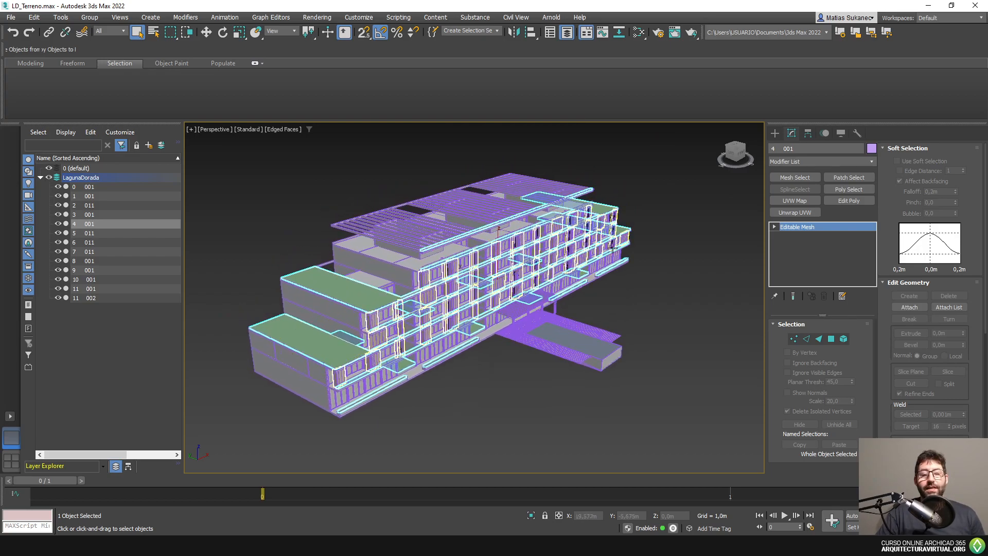
pyautogui.click(675, 240)
pyautogui.scroll(3, 489, 258)
pyautogui.moveTo(489, 262); pyautogui.dragTo(548, 236, button='middle')
pyautogui.scroll(-4, 549, 237)
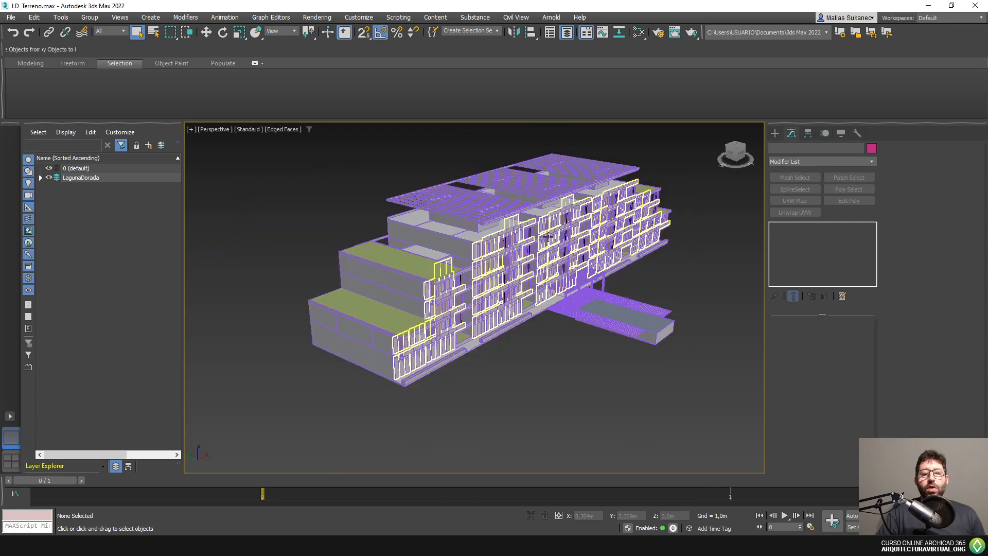
pyautogui.click(403, 267)
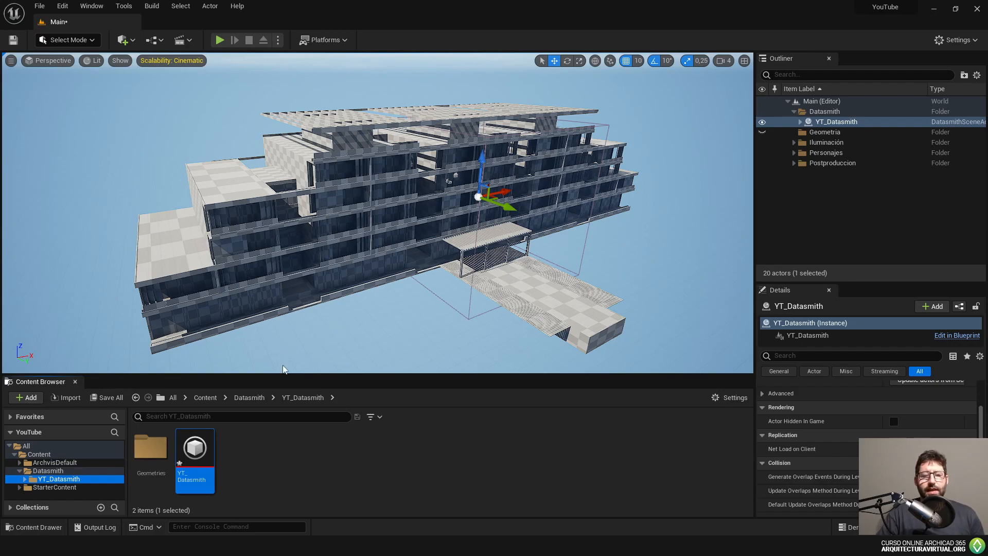
# - Switch back to Unreal Engine, select the YT_Datasmith scene asset and view the whole imported building
pyautogui.click(250, 445)
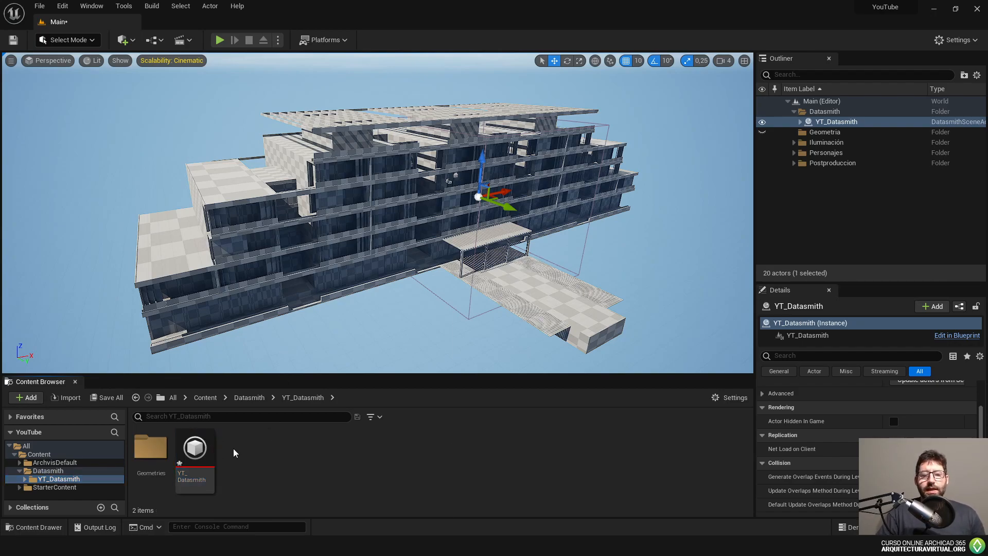
pyautogui.click(201, 446)
pyautogui.moveTo(358, 341); pyautogui.dragTo(367, 336, button='right')
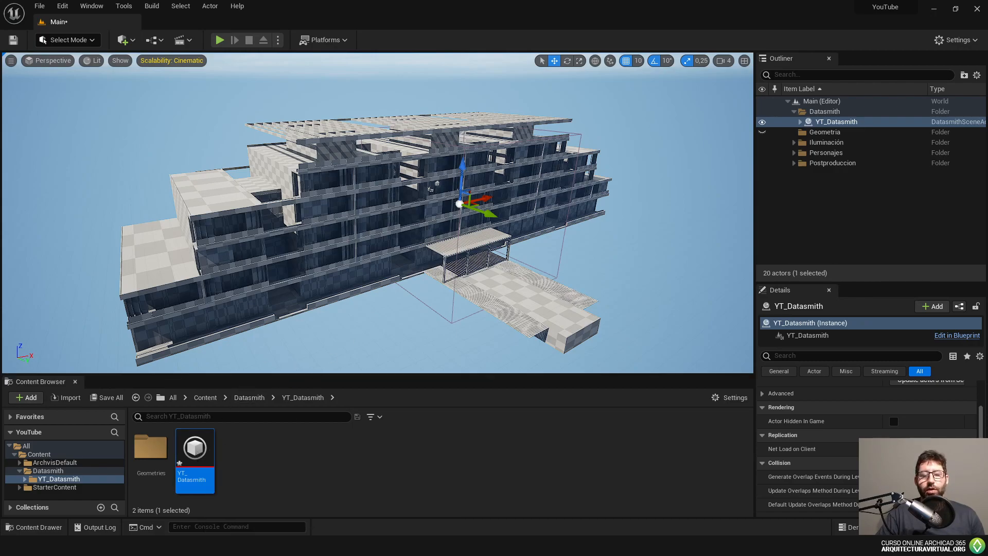
pyautogui.moveTo(419, 282); pyautogui.dragTo(413, 285, button='middle')
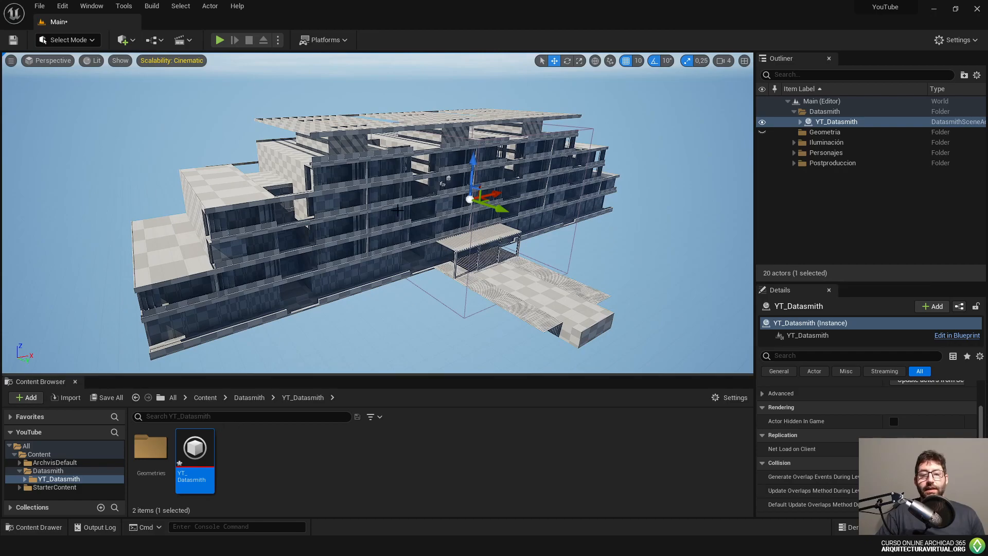
pyautogui.moveTo(423, 236); pyautogui.dragTo(417, 238, button='middle')
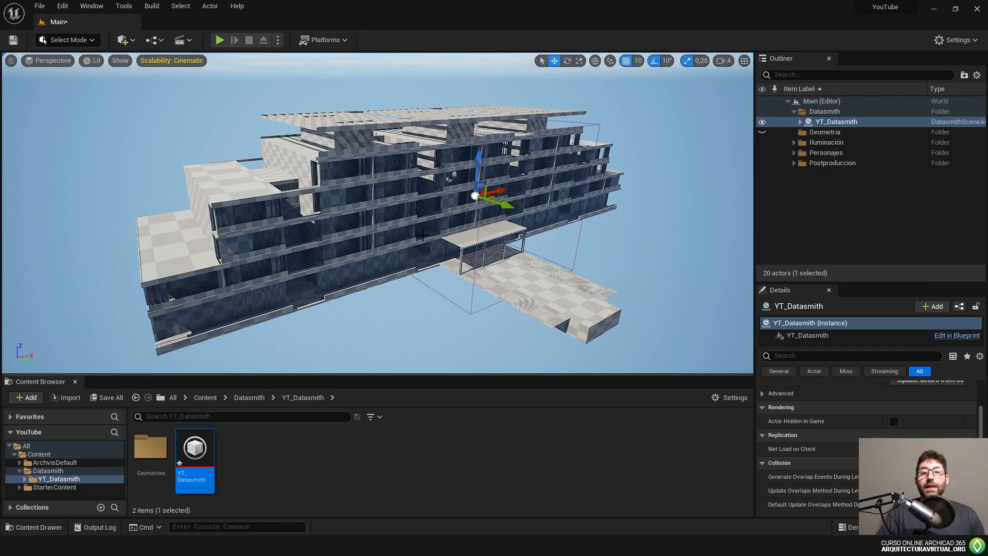
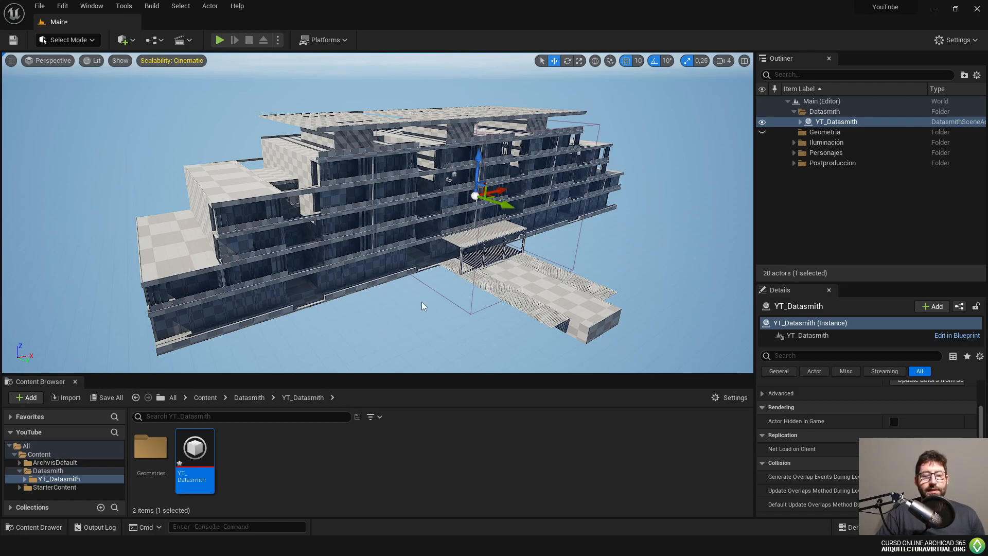
# - Delete the Datasmith content folder together with its YT_Datasmith subfolder and all the assets inside
pyautogui.keyDown('ctrl'); pyautogui.click(47, 470); pyautogui.keyUp('ctrl')
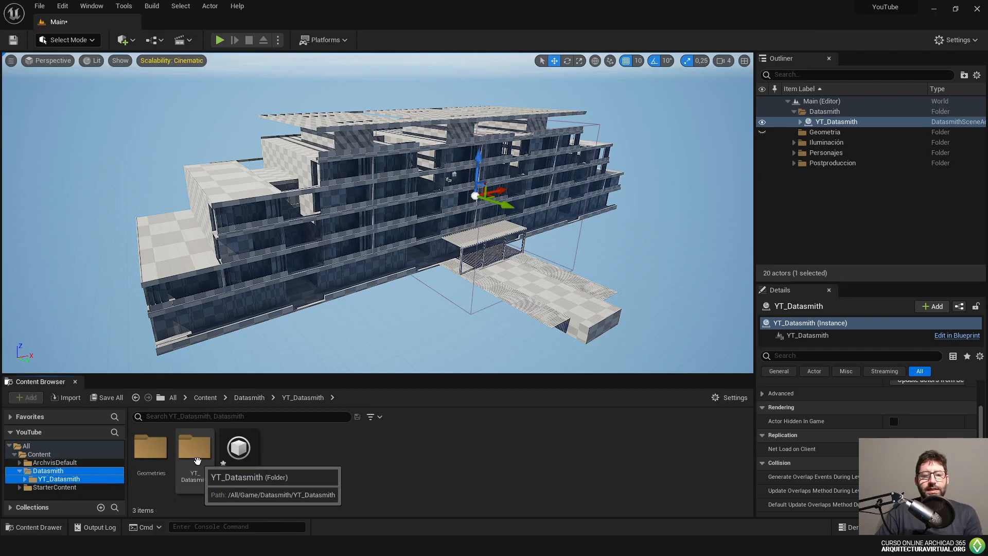
pyautogui.press('Delete')
pyautogui.click(223, 484)
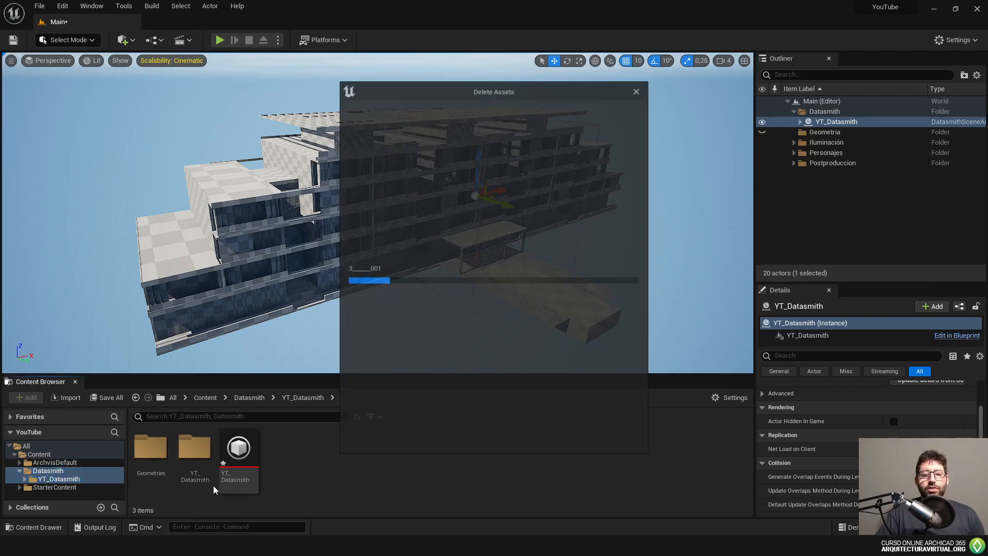
pyautogui.click(447, 432)
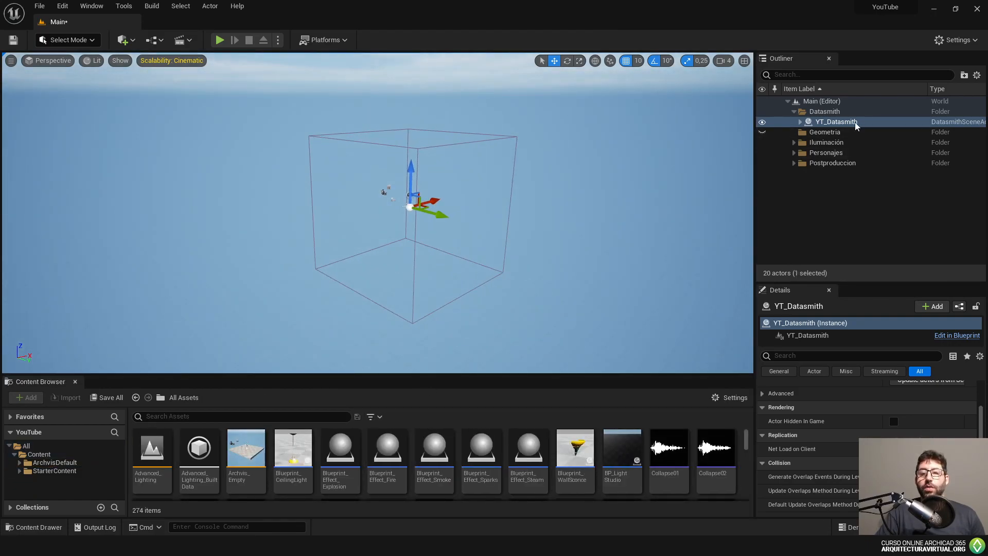
# - Delete the YT_Datasmith actor and all its static mesh actors, from 0_____001 to 11_____002, from the level's Datasmith folder
pyautogui.click(801, 122)
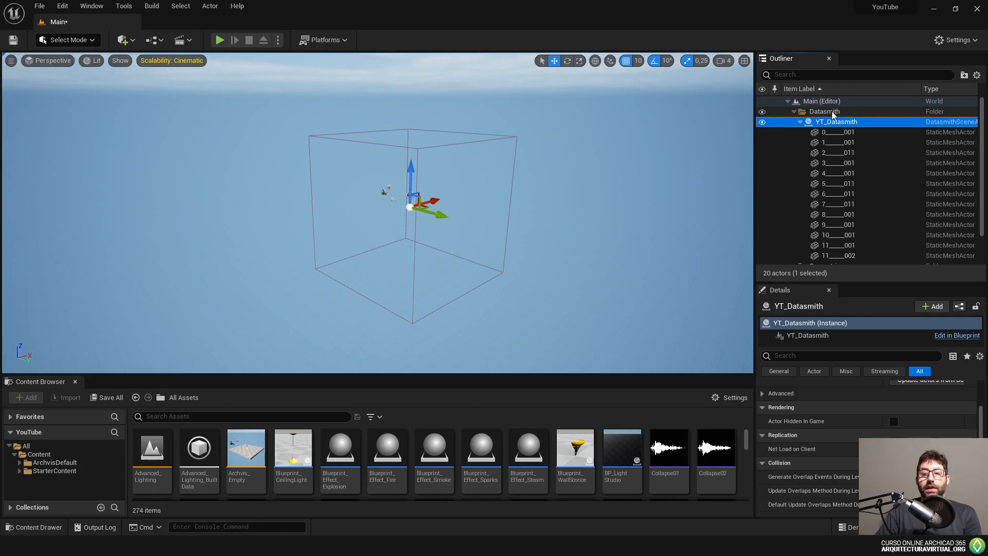
pyautogui.press('Delete')
pyautogui.click(827, 124)
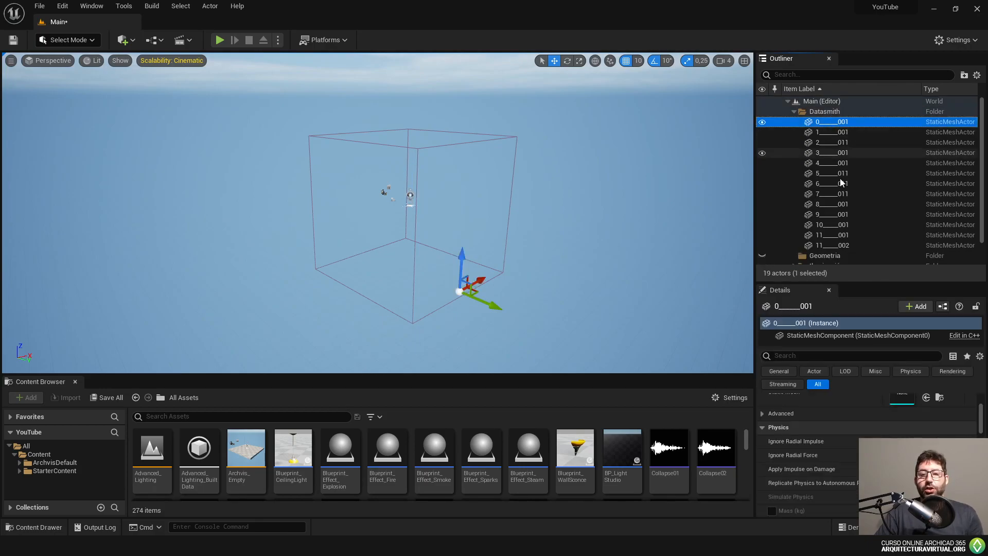
pyautogui.keyDown('shift'); pyautogui.click(849, 246); pyautogui.keyUp('shift')
pyautogui.press('Delete')
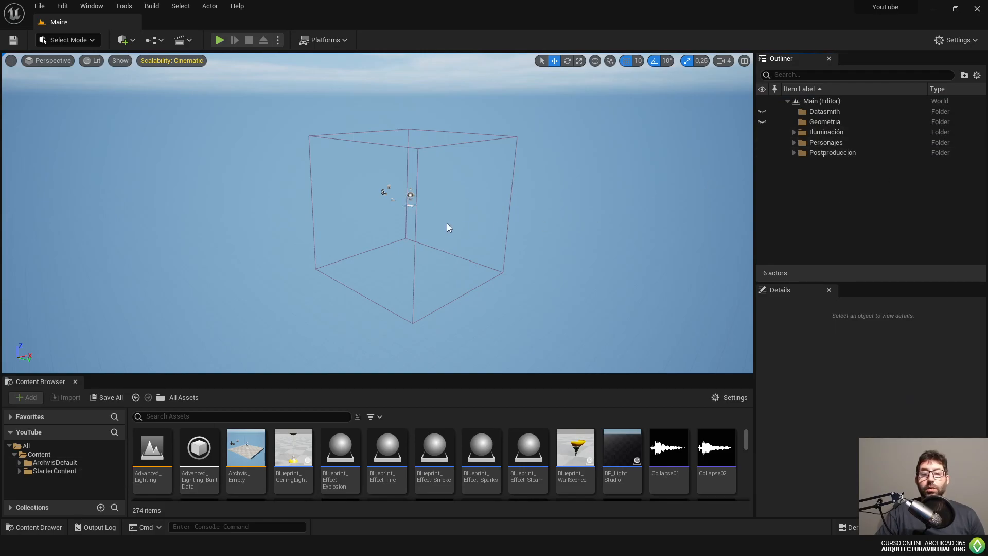
pyautogui.press('w')
pyautogui.moveTo(409, 206)
pyautogui.mouseDown(button='right')
pyautogui.moveTo(394, 219)
pyautogui.moveTo(400, 207)
pyautogui.mouseUp(button='right')
pyautogui.press('a')
pyautogui.press('d')
pyautogui.moveTo(276, 314); pyautogui.dragTo(275, 313, button='right')
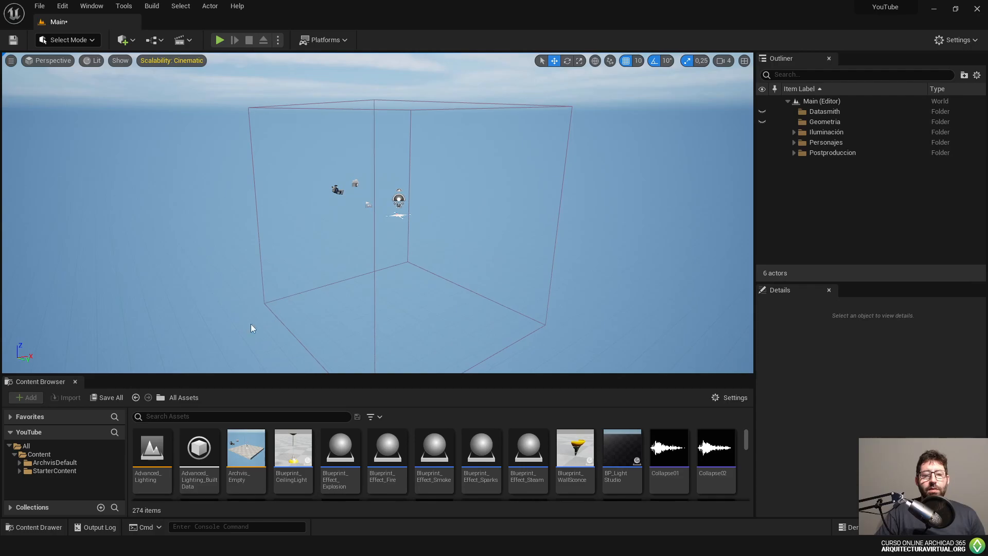
# - Create a new folder named Geometria inside the project's Content folder
pyautogui.click(52, 455)
pyautogui.rightClick(51, 455)
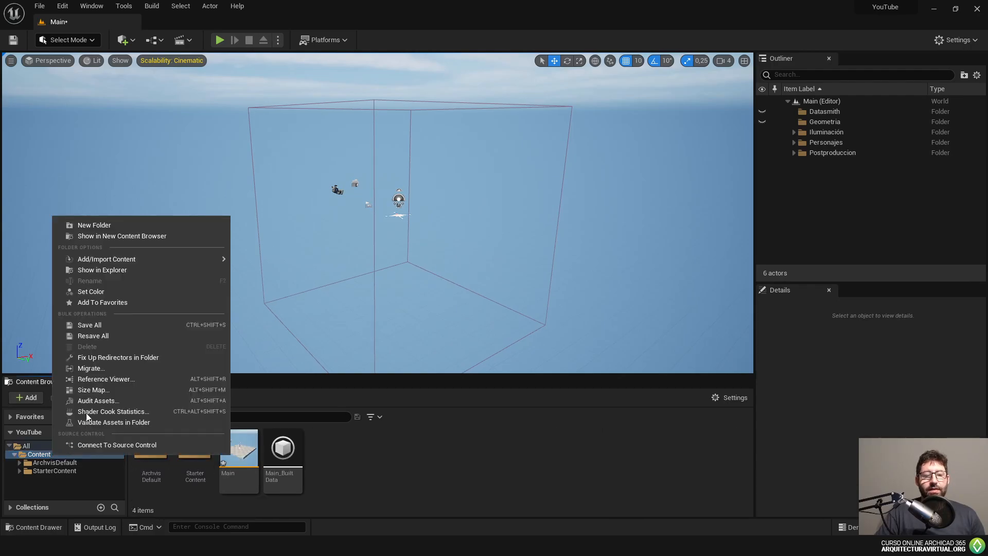
pyautogui.click(167, 227)
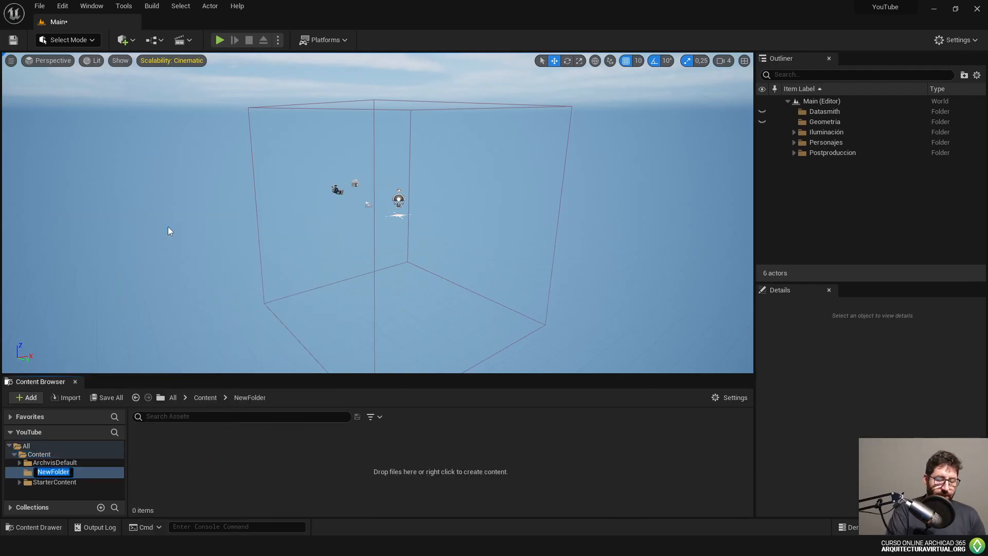
pyautogui.write('Geometria')
pyautogui.press('Return')
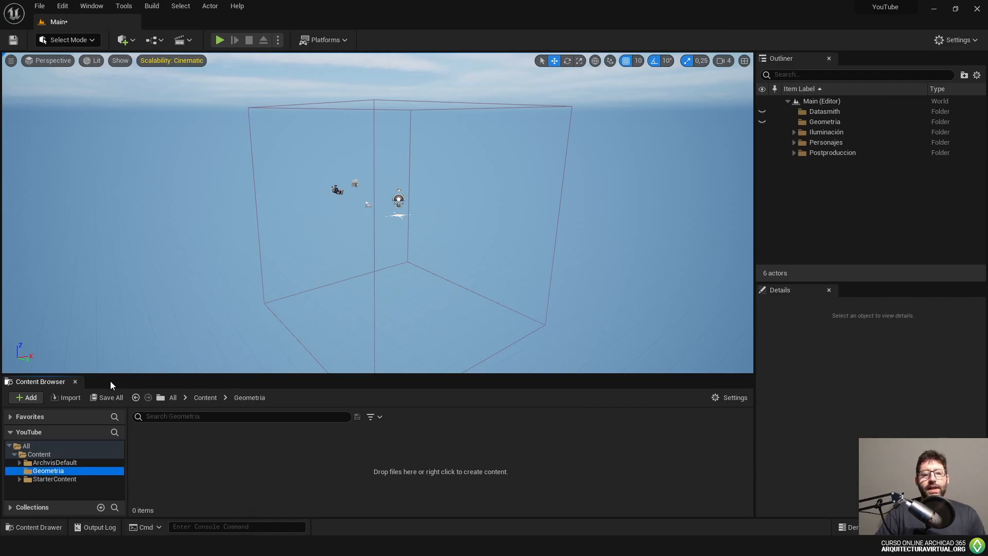
# - Start importing Arquitectura_FBX from the desktop's YT_FBX folder into the Geometria content folder and reposition its FBX import options
pyautogui.click(73, 401)
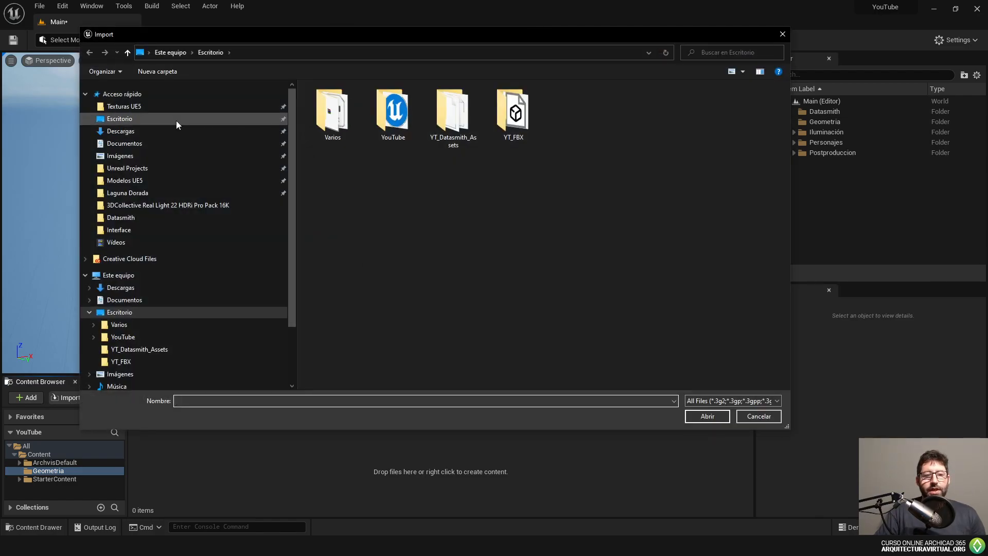
pyautogui.doubleClick(517, 123)
pyautogui.click(357, 101)
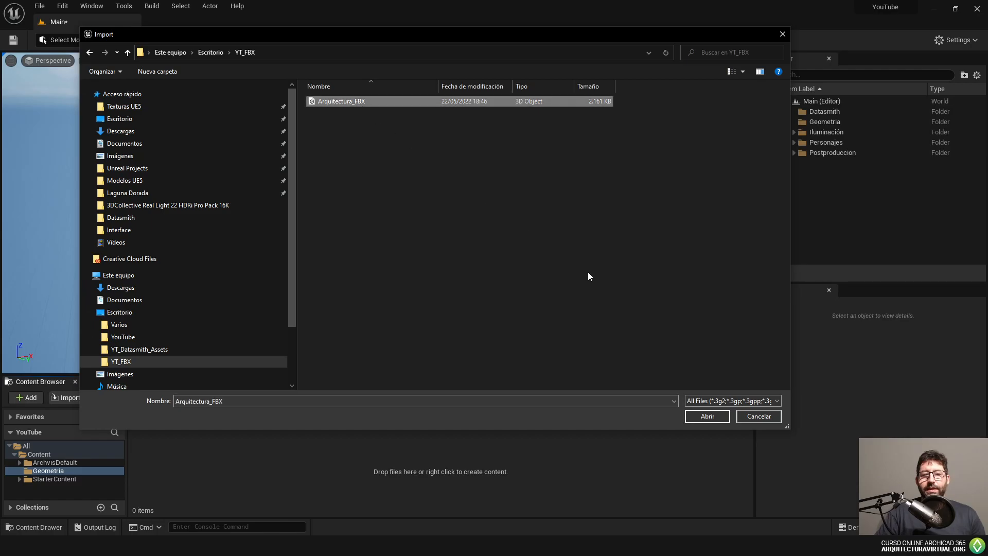
pyautogui.click(699, 419)
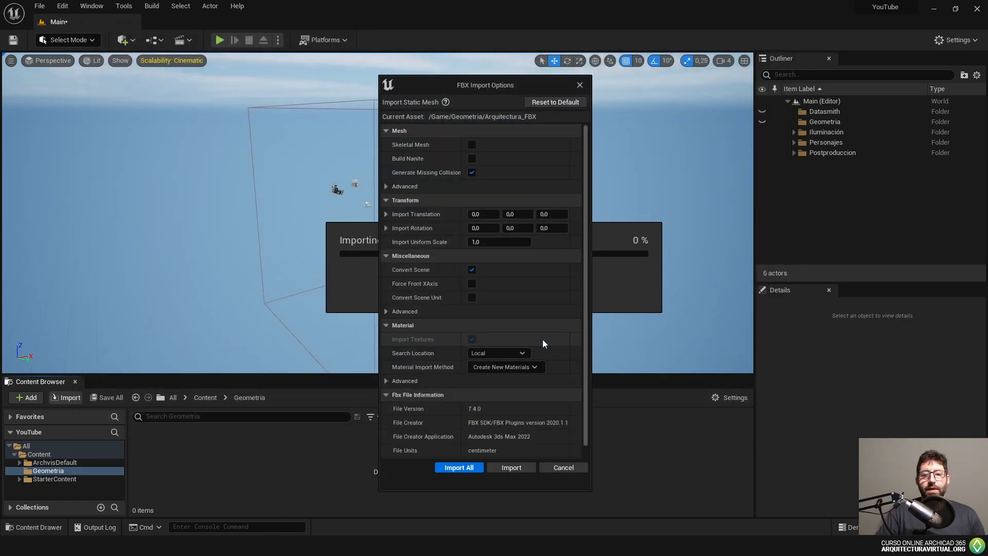
pyautogui.moveTo(502, 86); pyautogui.dragTo(434, 84)
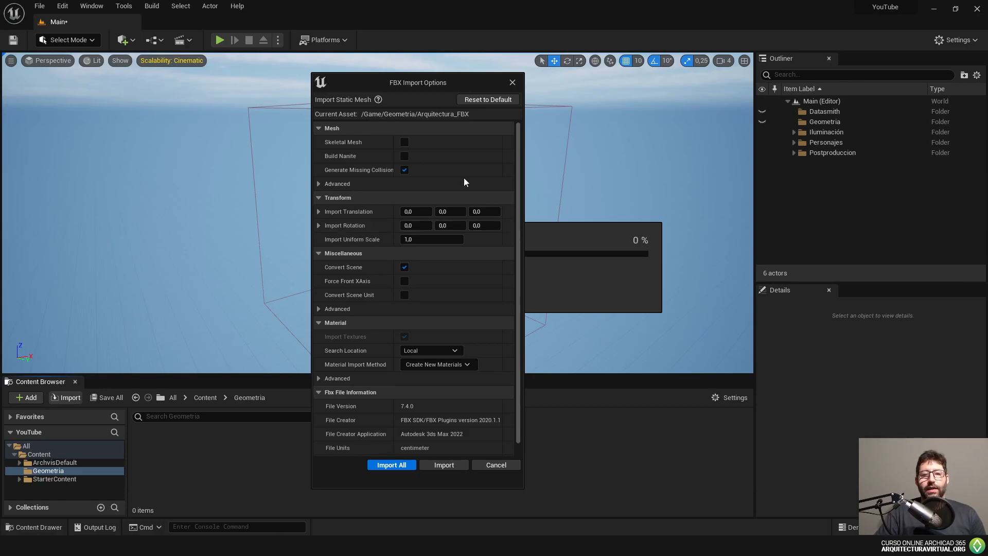
pyautogui.moveTo(434, 82)
pyautogui.mouseDown()
pyautogui.moveTo(453, 89)
pyautogui.moveTo(431, 91)
pyautogui.moveTo(444, 90)
pyautogui.mouseUp()
# - Expand the advanced mesh settings of the FBX import and review them, leaving Generate Missing Collision enabled
pyautogui.scroll(-1, 365, 267)
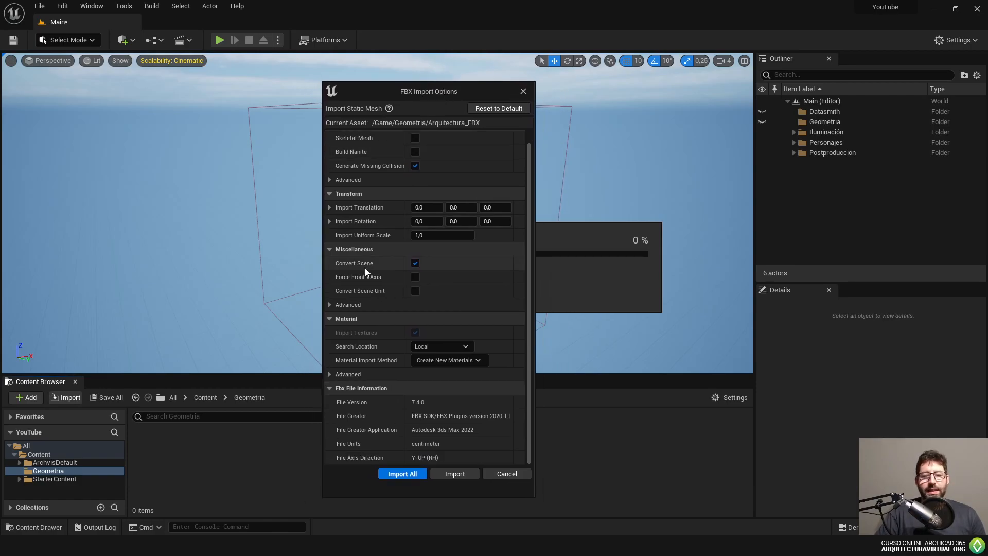
pyautogui.scroll(1, 353, 282)
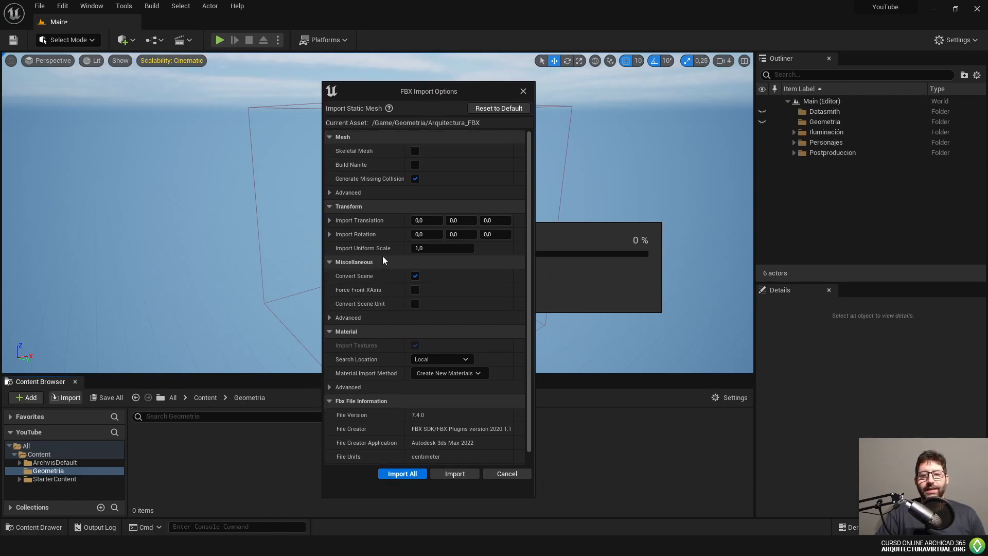
pyautogui.click(329, 193)
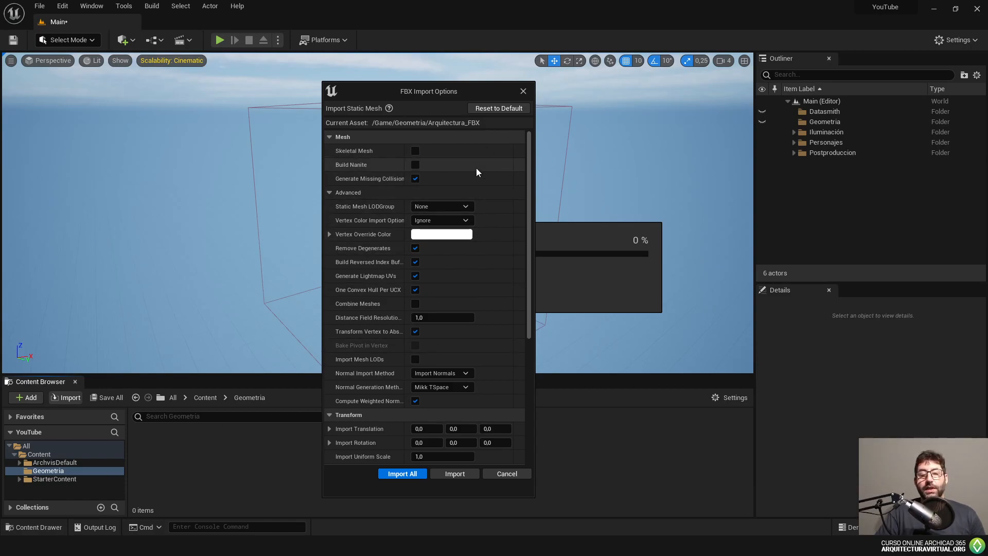
pyautogui.click(415, 178)
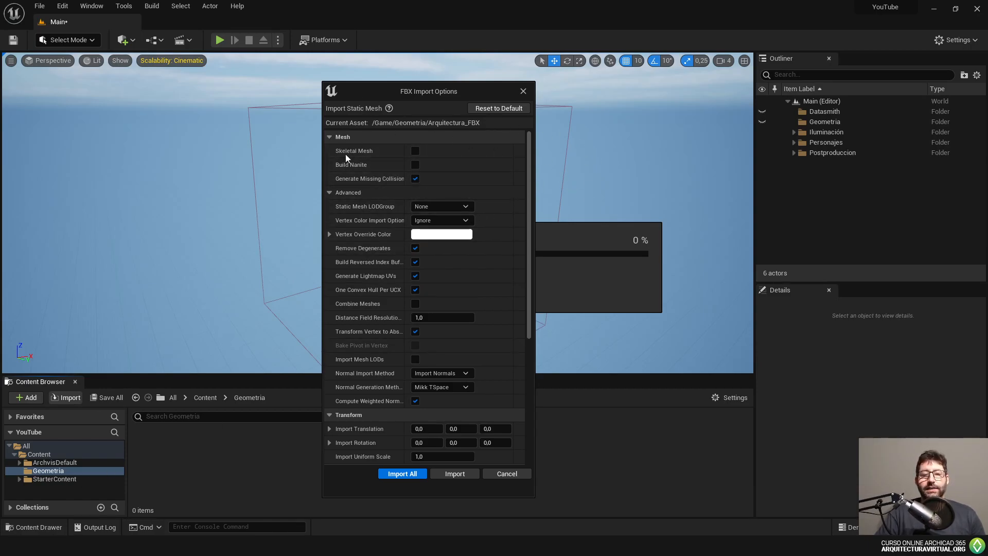
pyautogui.scroll(-2, 440, 233)
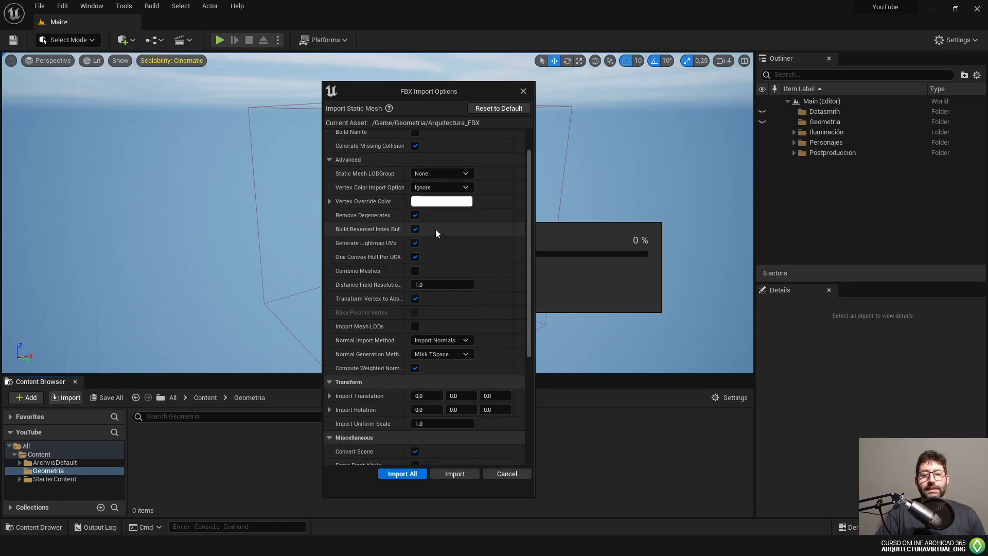
# - Set the FBX material import method to Do Not Create Material and turn off Import Textures
pyautogui.scroll(-10, 439, 232)
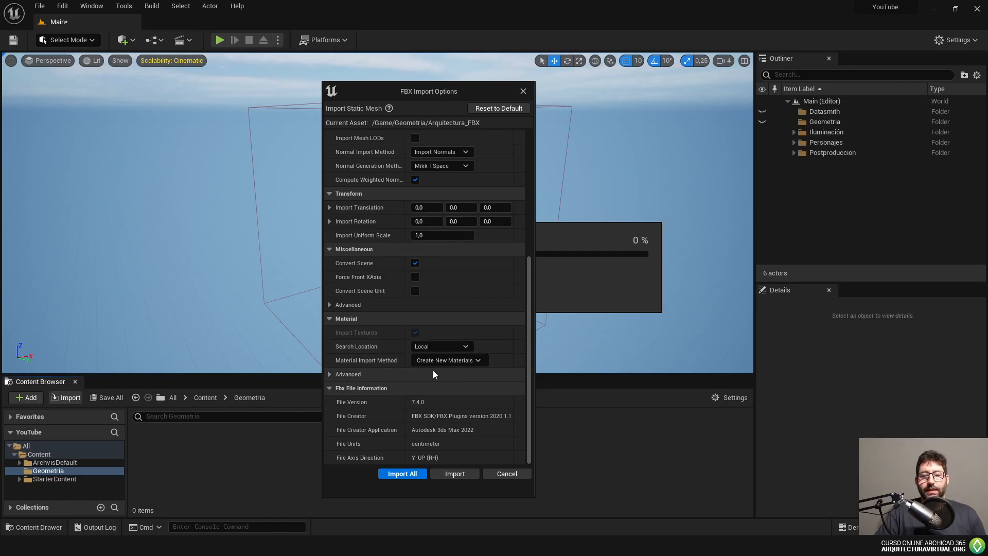
pyautogui.click(455, 361)
pyautogui.click(448, 398)
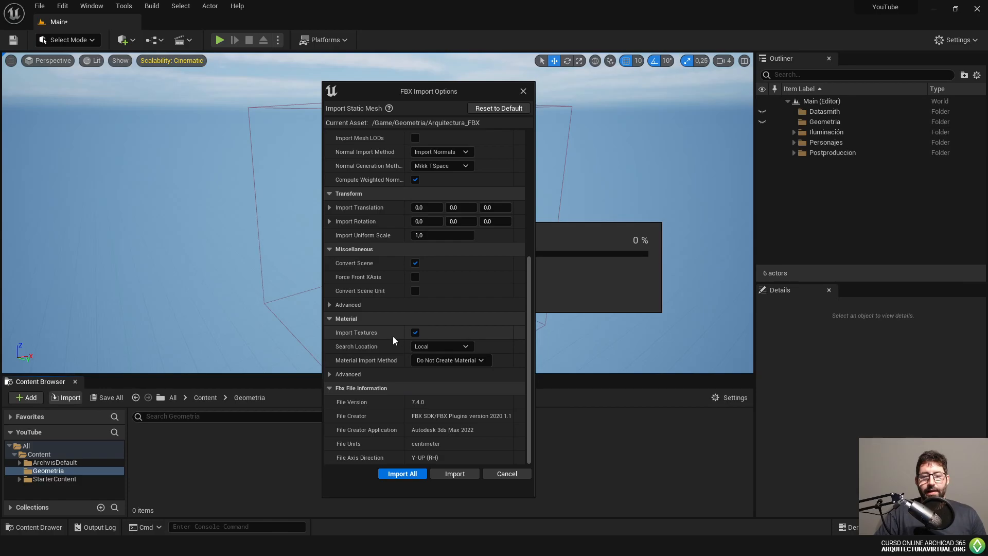
pyautogui.click(413, 334)
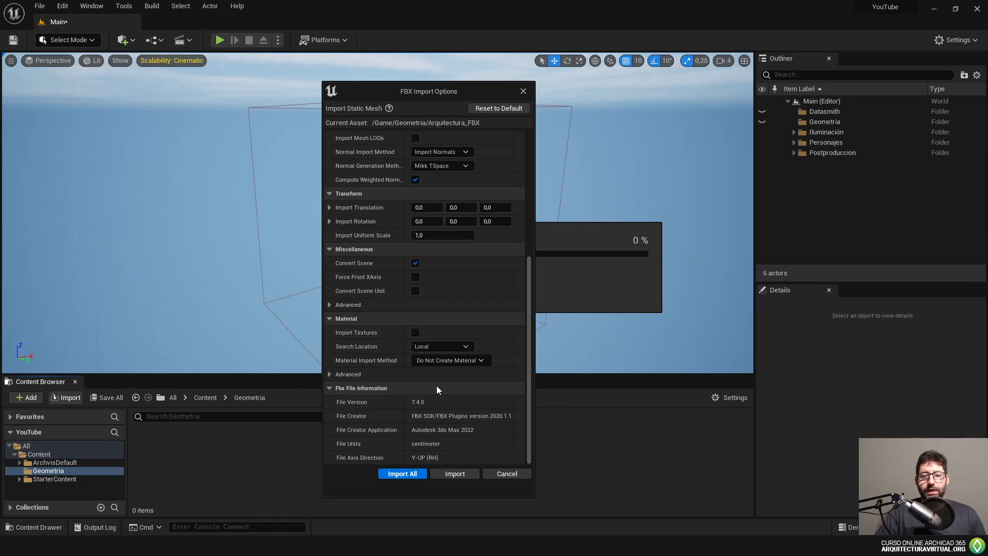
# - Widen the option name column of the FBX import settings and turn off Generate Lightmap UVs
pyautogui.scroll(2, 435, 383)
pyautogui.scroll(2, 434, 379)
pyautogui.scroll(2, 431, 378)
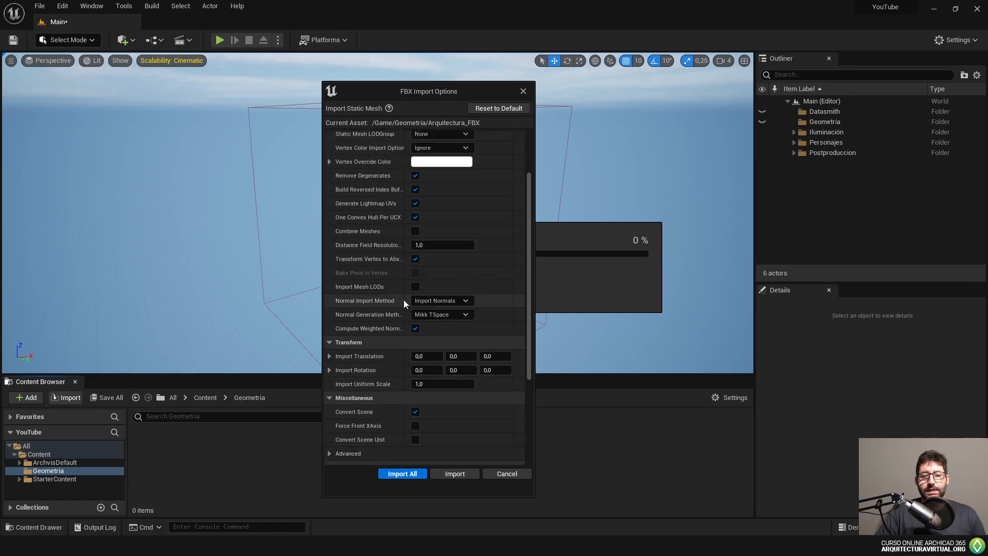
pyautogui.moveTo(409, 286); pyautogui.dragTo(434, 286)
pyautogui.scroll(1, 406, 294)
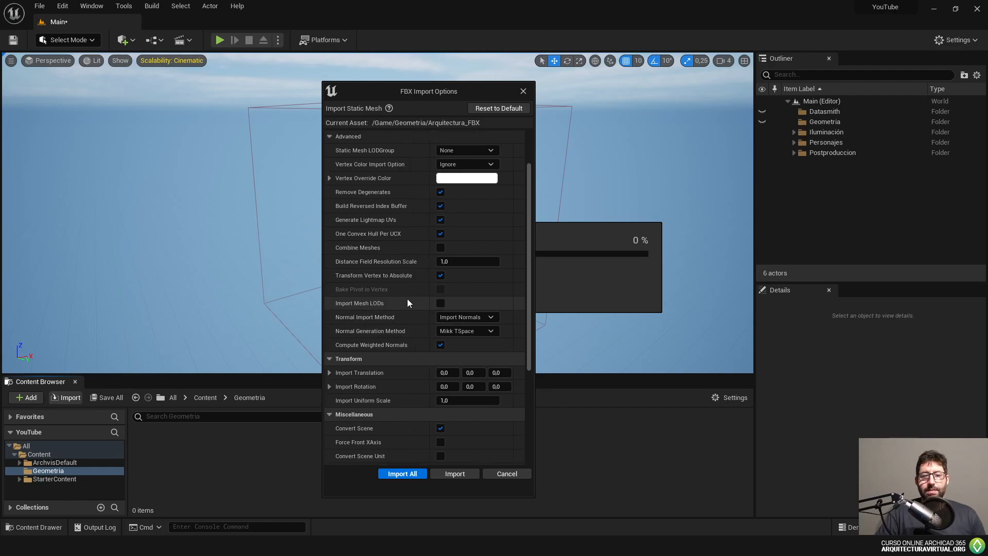
pyautogui.scroll(1, 405, 296)
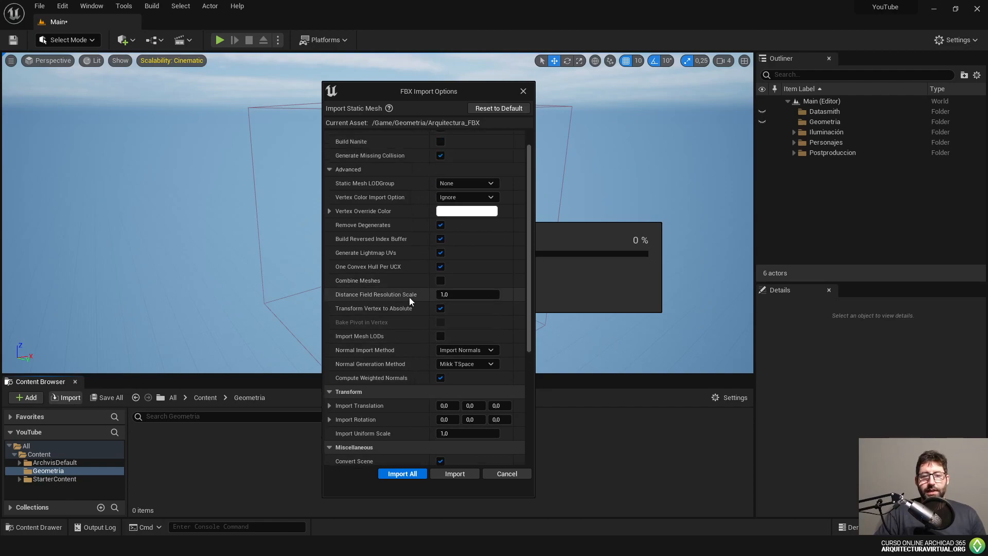
pyautogui.click(441, 253)
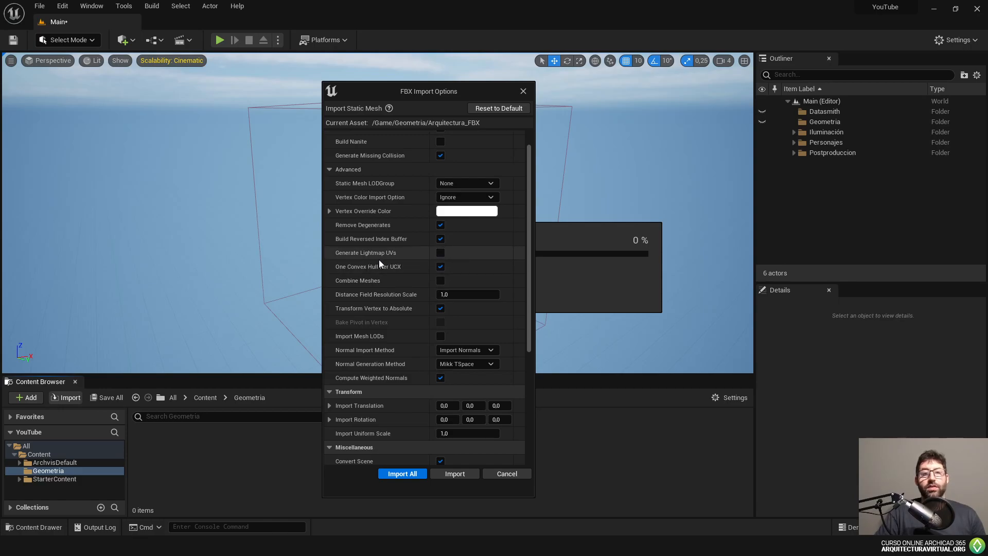
pyautogui.scroll(1, 379, 258)
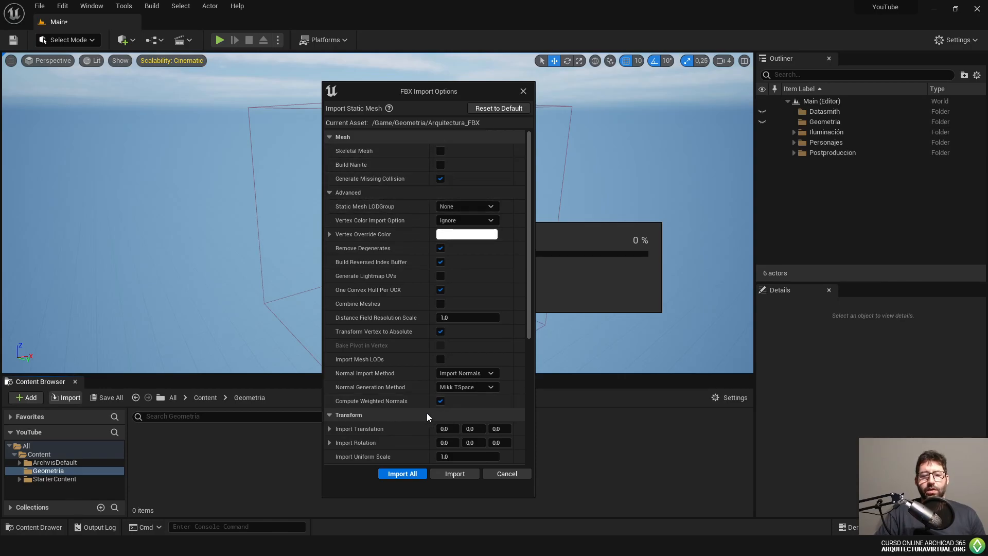
# - Import all meshes from the Arquitectura_FBX file into the Geometria folder and dismiss the message log
pyautogui.click(408, 473)
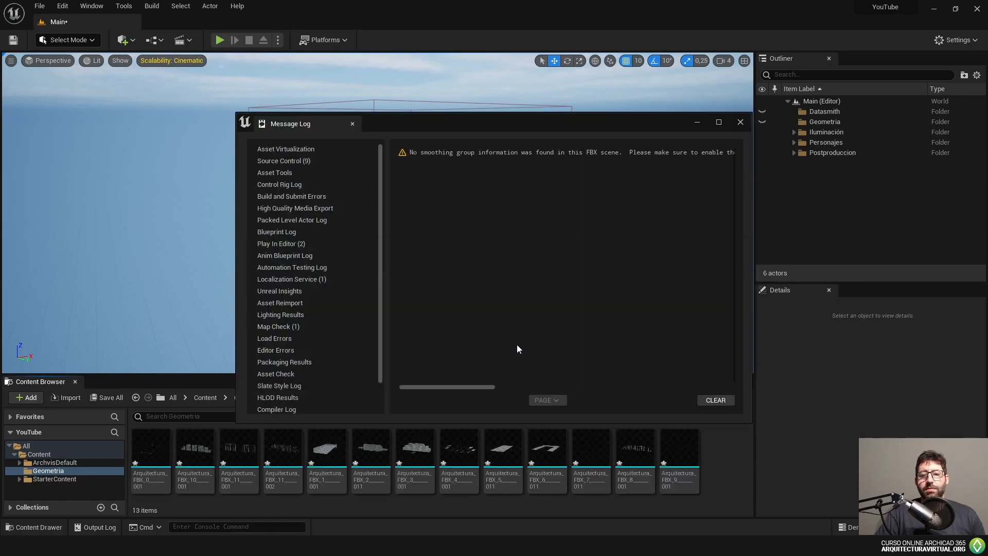
pyautogui.click(739, 124)
pyautogui.moveTo(564, 229); pyautogui.dragTo(543, 249, button='right')
pyautogui.moveTo(479, 242); pyautogui.dragTo(470, 241, button='right')
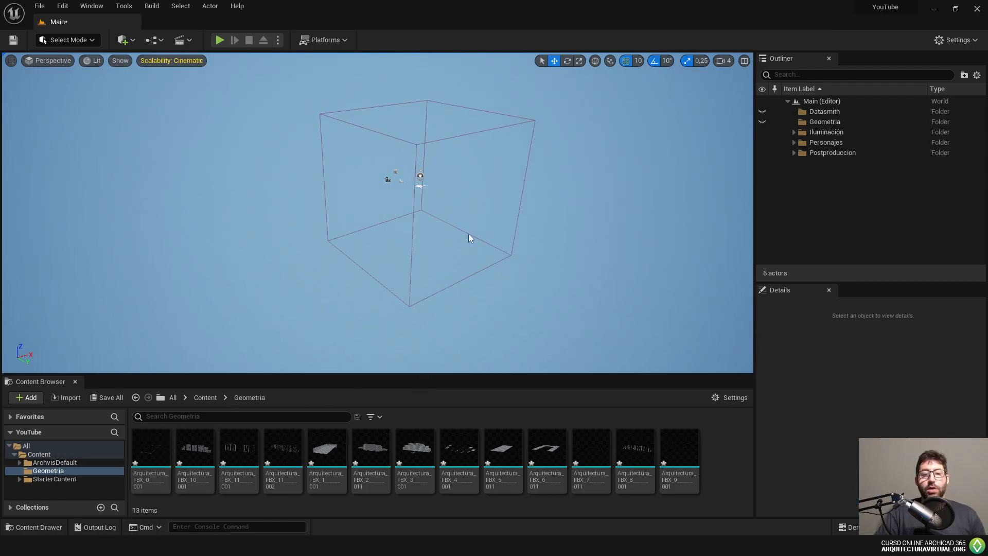
pyautogui.moveTo(411, 225); pyautogui.dragTo(429, 208, button='right')
# - Select all 13 imported Arquitectura_FBX meshes in the Geometria folder and place them together in the Main level
pyautogui.click(152, 453)
pyautogui.keyDown('shift'); pyautogui.click(672, 451); pyautogui.keyUp('shift')
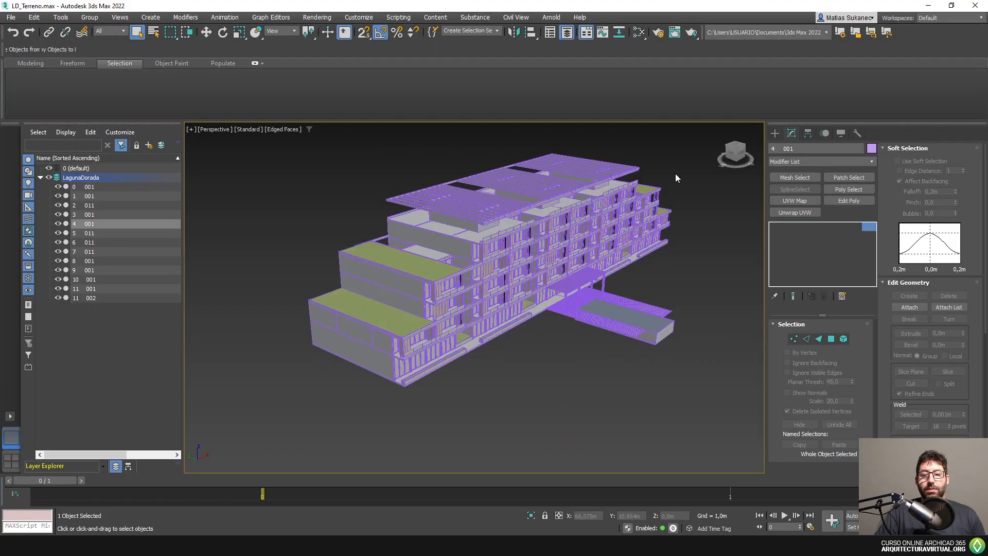
pyautogui.moveTo(675, 174); pyautogui.dragTo(338, 443)
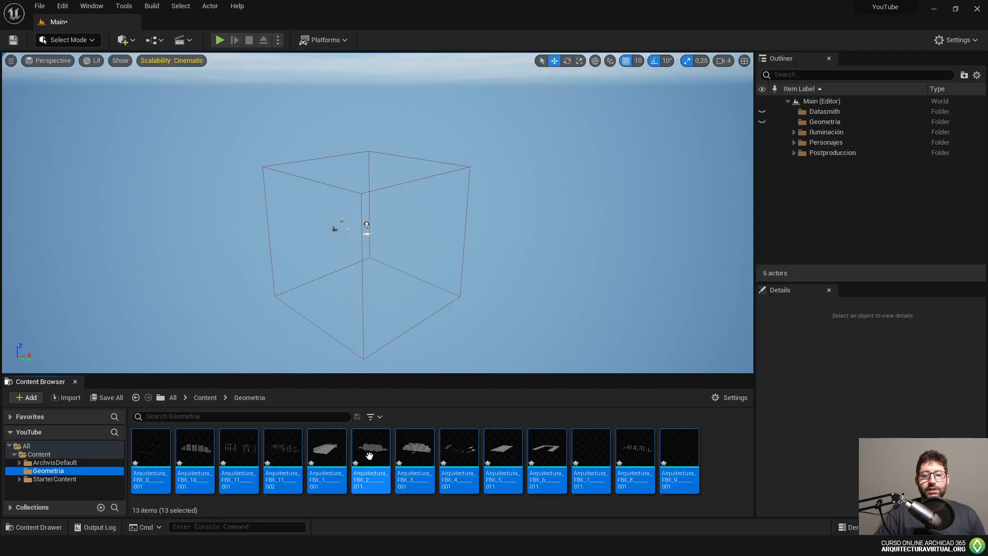
pyautogui.moveTo(370, 453); pyautogui.dragTo(483, 299)
pyautogui.scroll(-12, 502, 330)
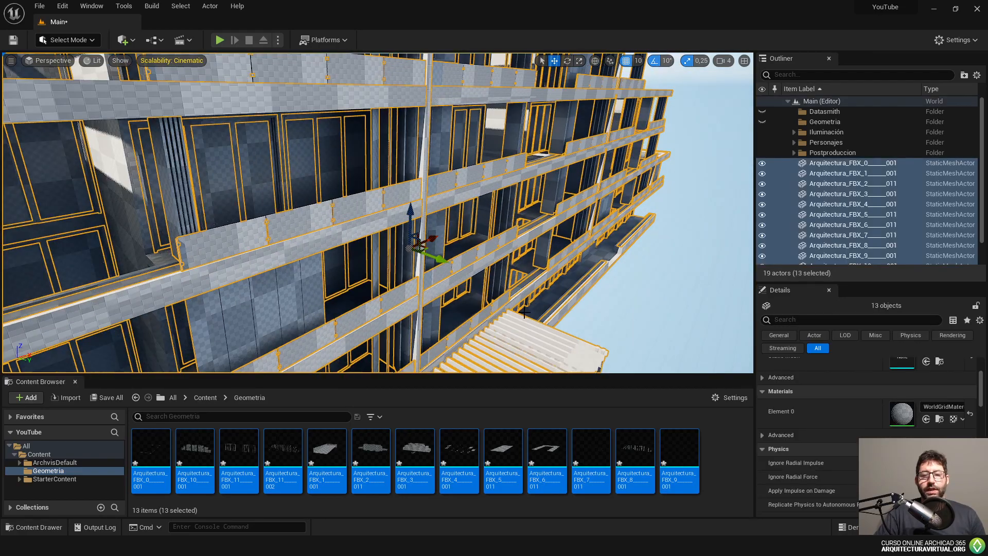
pyautogui.scroll(-5, 478, 325)
pyautogui.moveTo(468, 324); pyautogui.dragTo(484, 325, button='right')
pyautogui.scroll(5, 945, 403)
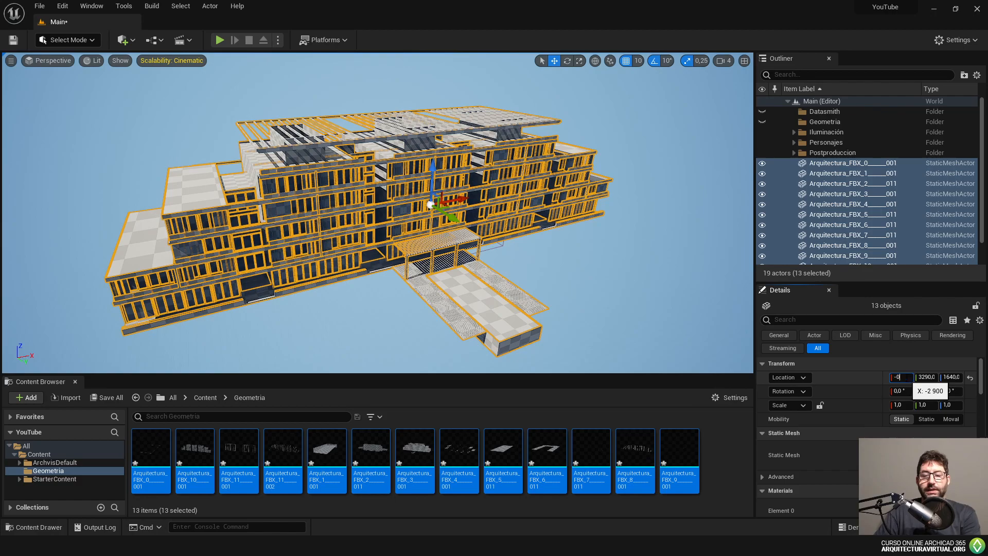
# - Set the X, Y and Z location of the 13 placed building meshes to 0 and deselect them
pyautogui.press('Return')
pyautogui.click(929, 378)
pyautogui.write('0')
pyautogui.press('Return')
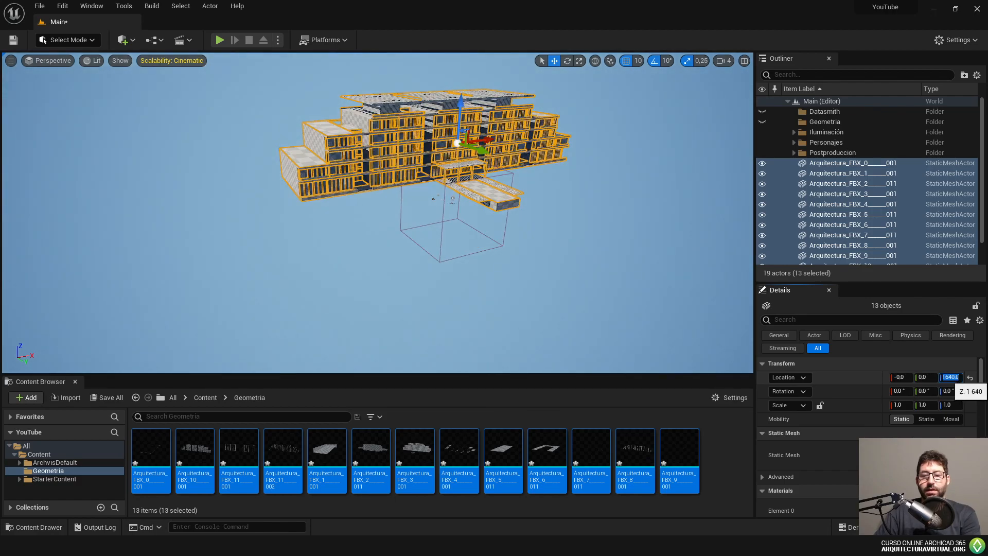
pyautogui.press('Return')
pyautogui.click(604, 240)
pyautogui.moveTo(603, 239); pyautogui.dragTo(625, 246, button='right')
pyautogui.moveTo(459, 231)
pyautogui.mouseDown(button='right')
pyautogui.moveTo(443, 232)
pyautogui.moveTo(465, 236)
pyautogui.mouseUp(button='right')
# - Try placing a second copy of the 13 building meshes in the level, and undo that placement
pyautogui.moveTo(459, 451); pyautogui.dragTo(535, 291)
pyautogui.moveTo(536, 291); pyautogui.dragTo(532, 286, button='right')
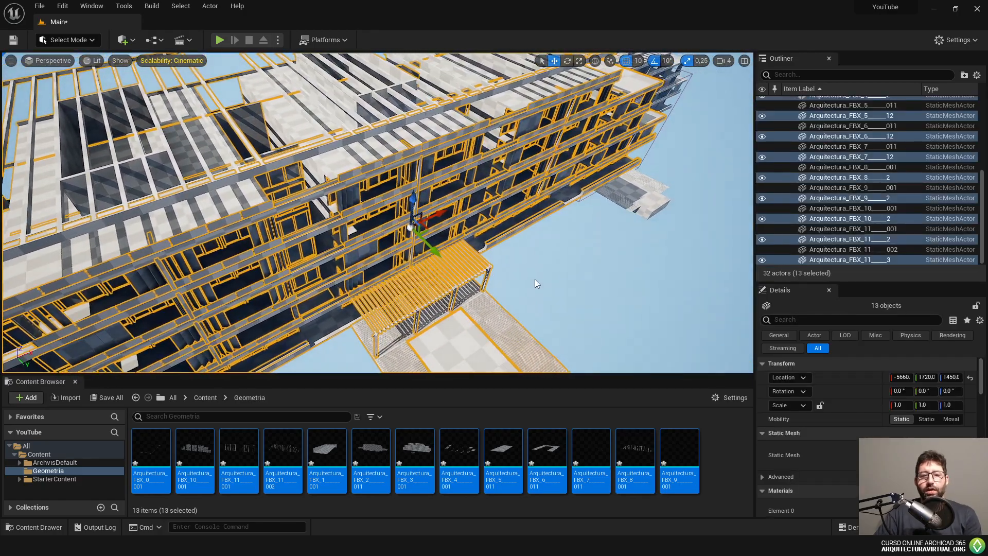
pyautogui.press('End')
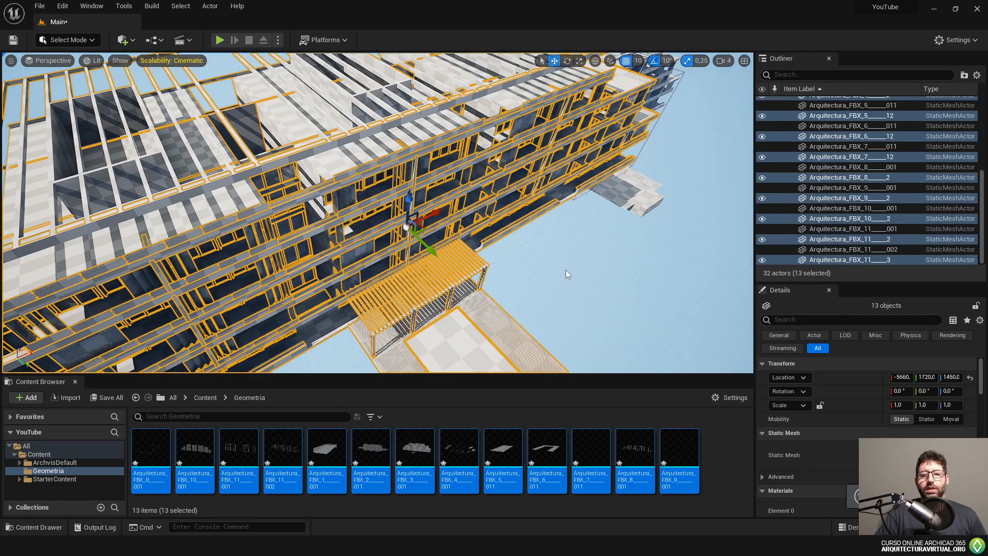
pyautogui.hotkey('ctrl', 'z')
# - Examine the placed building's facades, roof and entrance ramp from several viewpoints
pyautogui.moveTo(532, 286); pyautogui.dragTo(456, 286, button='right')
pyautogui.moveTo(505, 154); pyautogui.dragTo(523, 142, button='right')
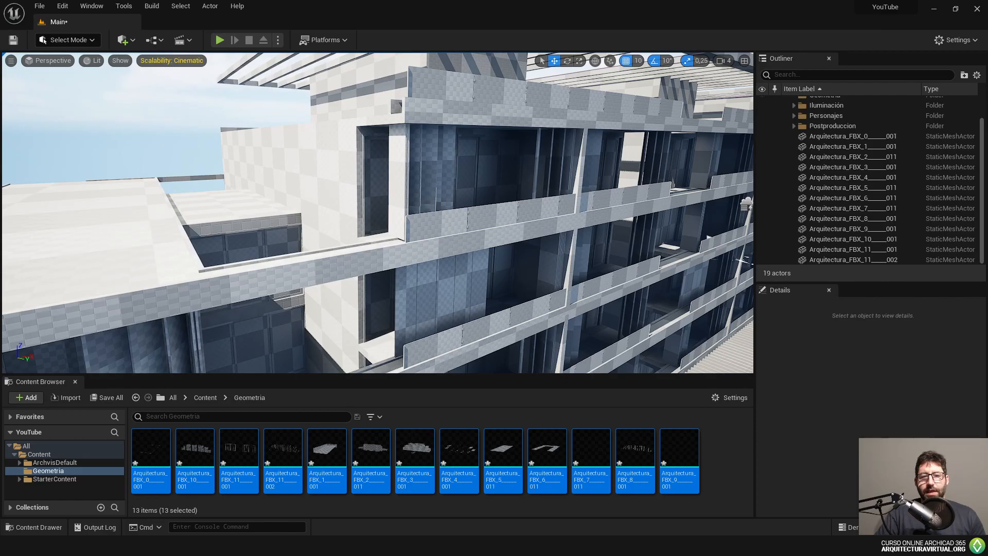
pyautogui.click(472, 222)
pyautogui.moveTo(473, 221); pyautogui.dragTo(453, 237, button='right')
pyautogui.click(687, 252)
pyautogui.moveTo(636, 246); pyautogui.dragTo(590, 261, button='right')
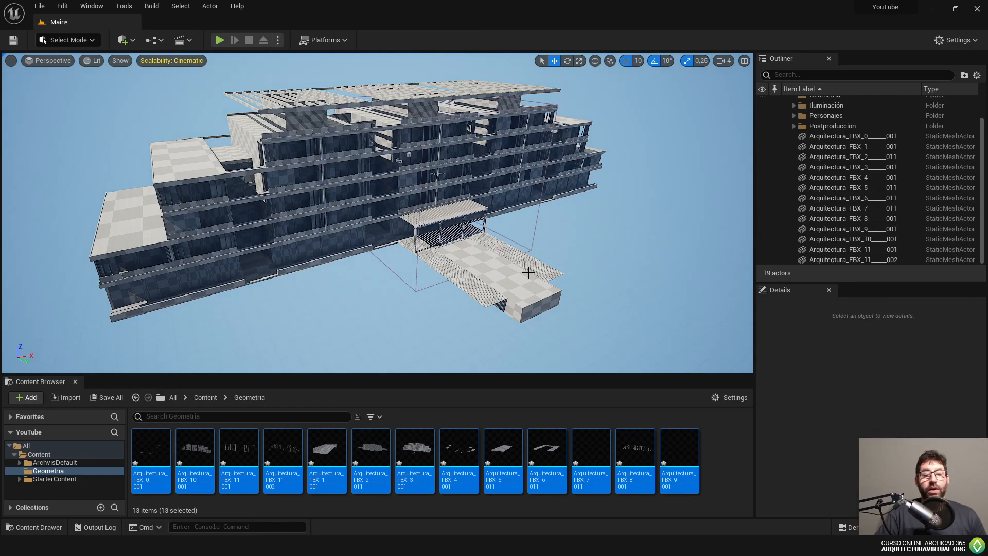
pyautogui.moveTo(518, 277); pyautogui.dragTo(587, 229, button='right')
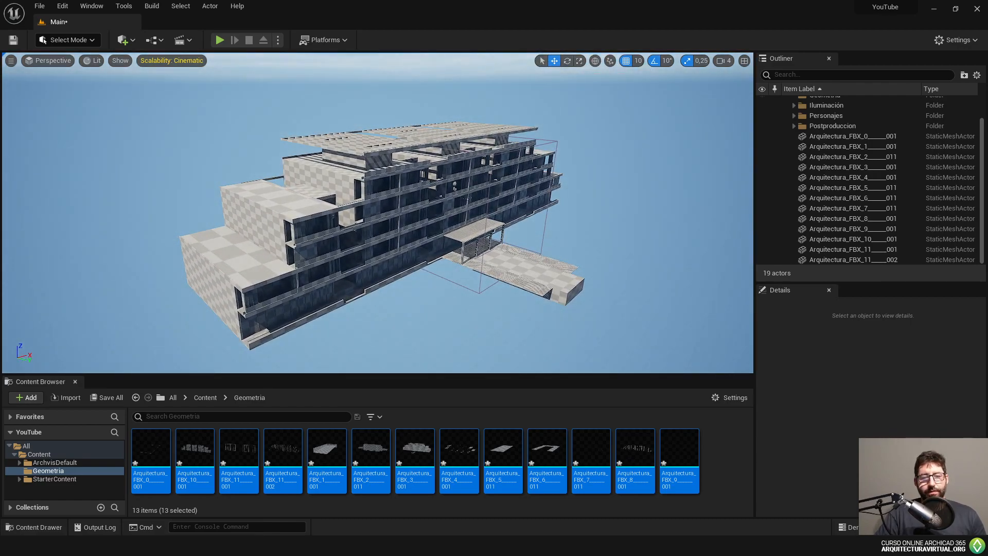
pyautogui.moveTo(522, 268); pyautogui.dragTo(477, 290, button='right')
# - Create a folder named Materiales inside the Content folder
pyautogui.click(39, 455)
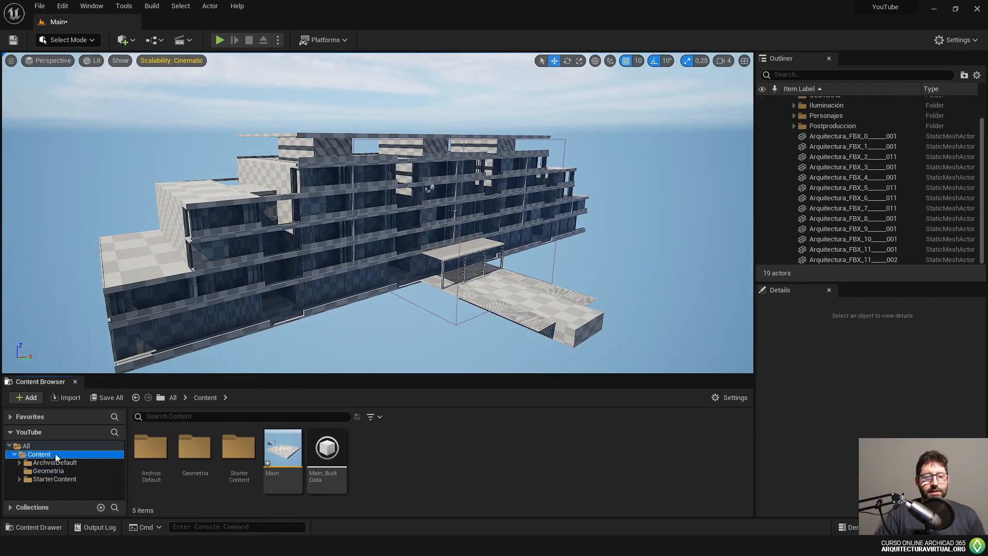
pyautogui.rightClick(56, 457)
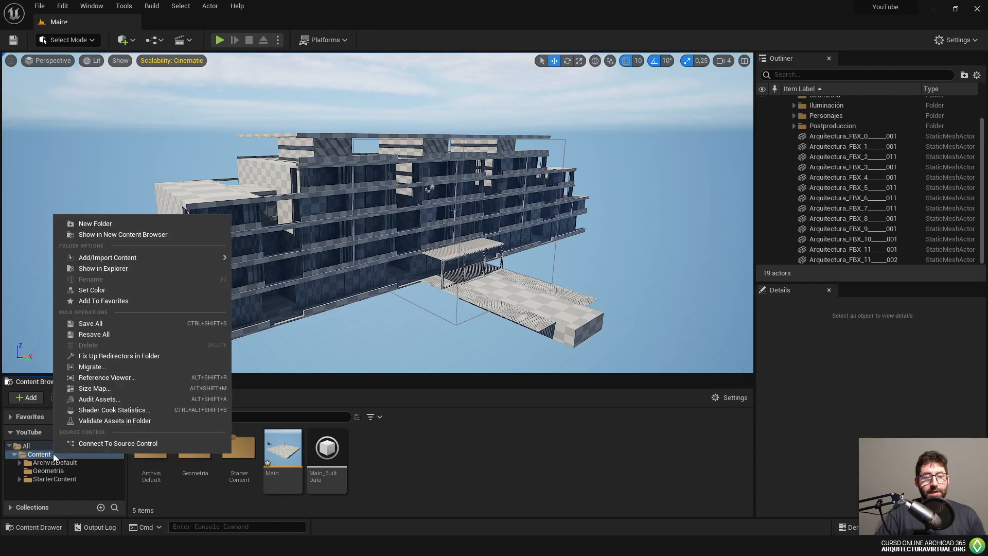
pyautogui.click(144, 223)
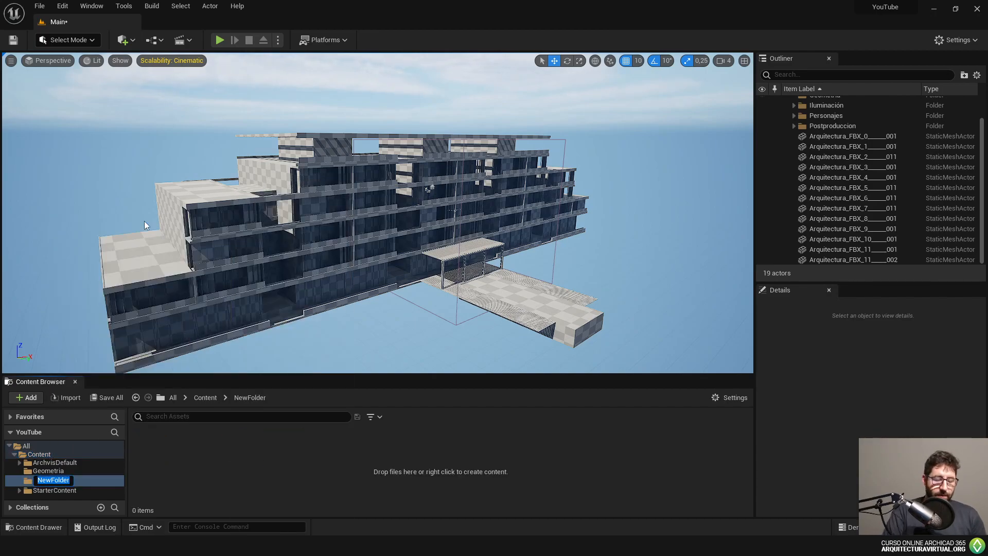
pyautogui.write('Materiales')
pyautogui.press('Return')
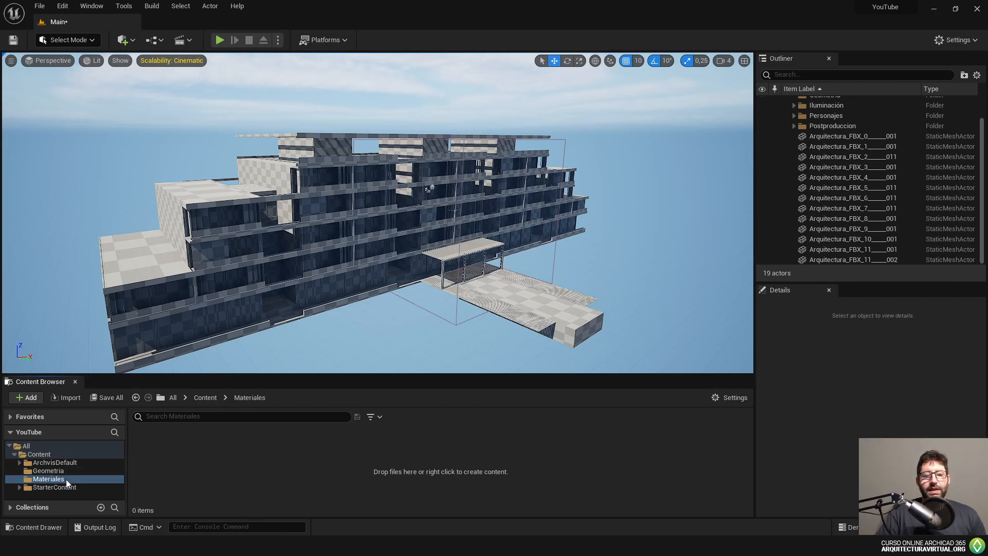
# - Create a Material asset in the Materiales folder, keeping the default name NewMaterial
pyautogui.rightClick(222, 455)
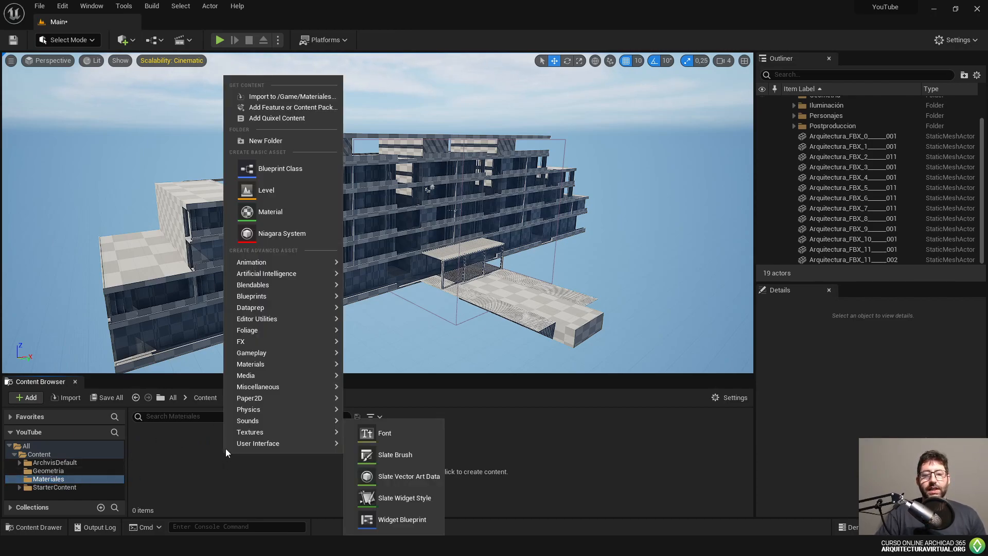
pyautogui.moveTo(279, 340)
pyautogui.moveTo(269, 364)
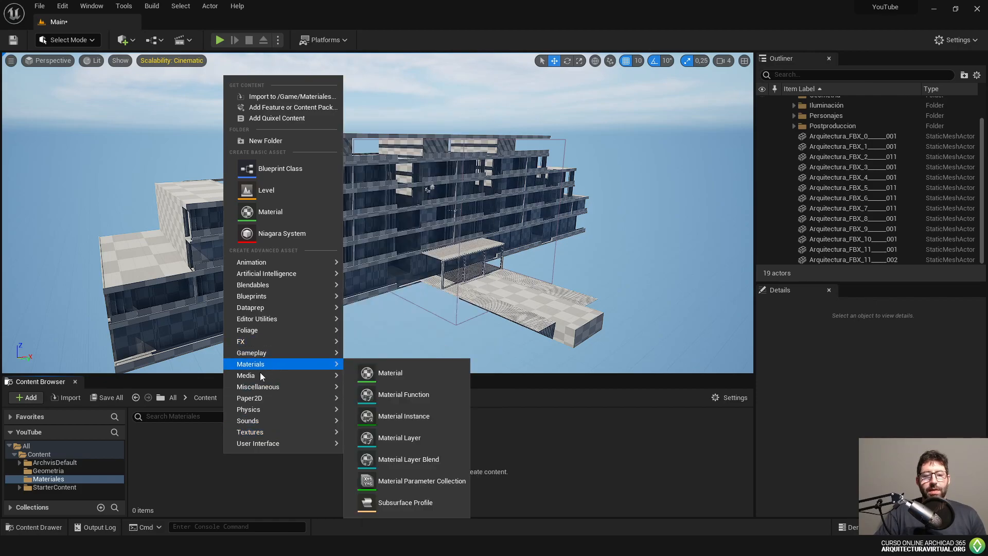
pyautogui.click(384, 372)
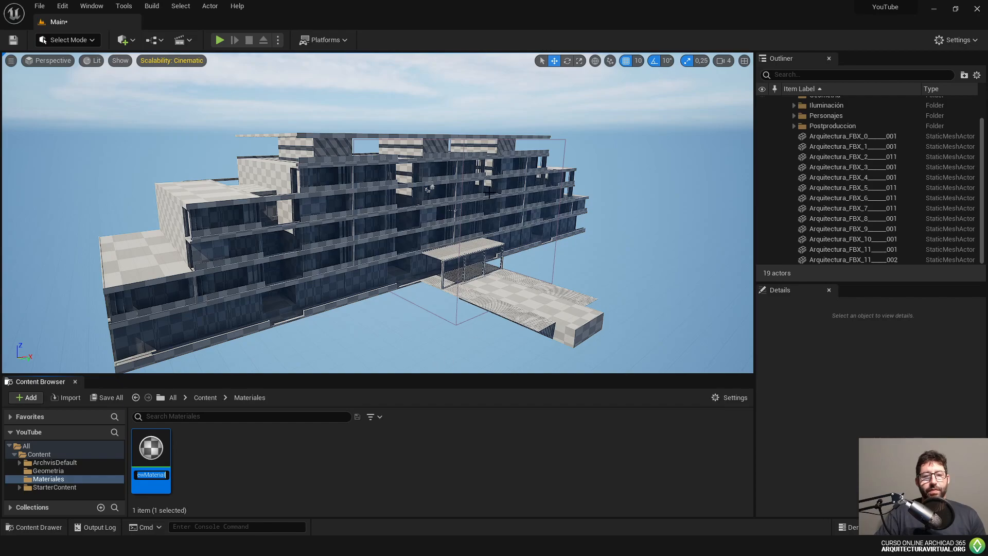
pyautogui.scroll(-1, 521, 186)
pyautogui.press('Return')
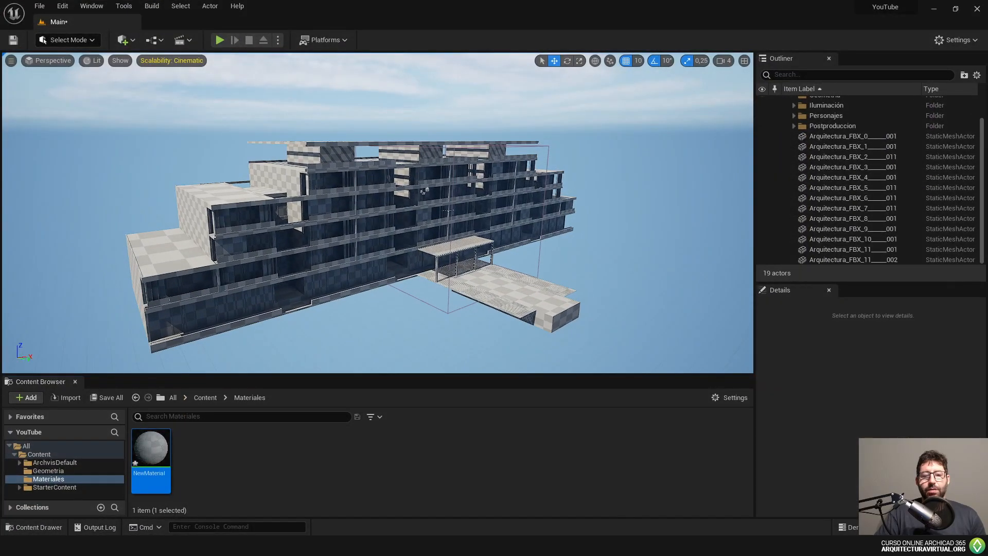
# - Open NewMaterial in the material editor, look over its main node, and maximize the editor window
pyautogui.doubleClick(151, 448)
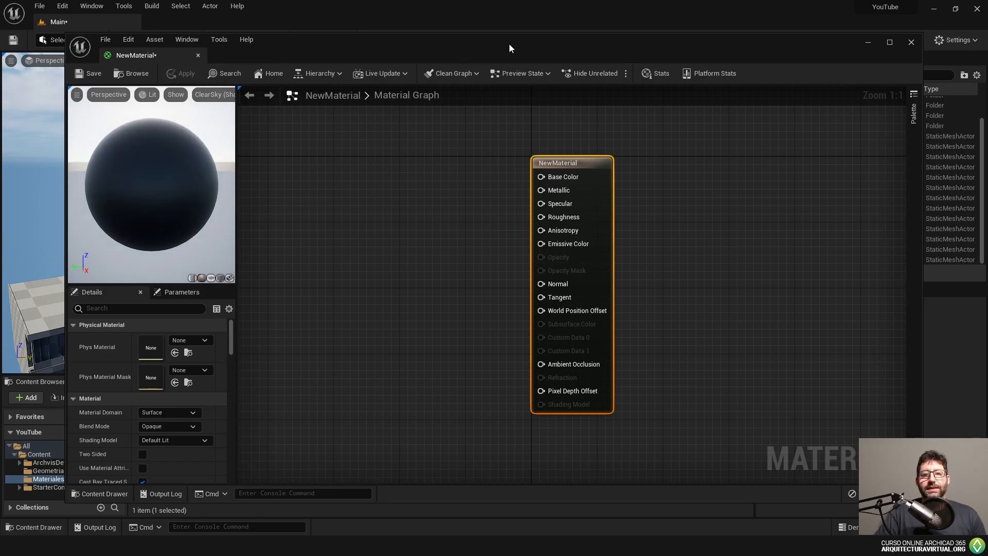
pyautogui.moveTo(509, 43); pyautogui.dragTo(495, 63)
pyautogui.scroll(-4, 633, 194)
pyautogui.moveTo(633, 194); pyautogui.dragTo(514, 324, button='right')
pyautogui.scroll(3, 473, 258)
pyautogui.click(453, 172)
pyautogui.moveTo(448, 185); pyautogui.dragTo(392, 196)
pyautogui.click(558, 227)
pyautogui.moveTo(559, 226); pyautogui.dragTo(606, 234, button='right')
pyautogui.moveTo(458, 63)
pyautogui.mouseDown()
pyautogui.moveTo(498, 98)
pyautogui.moveTo(426, 97)
pyautogui.moveTo(479, 89)
pyautogui.moveTo(490, 348)
pyautogui.moveTo(473, 446)
pyautogui.moveTo(536, 151)
pyautogui.moveTo(475, 69)
pyautogui.mouseUp()
pyautogui.click(891, 71)
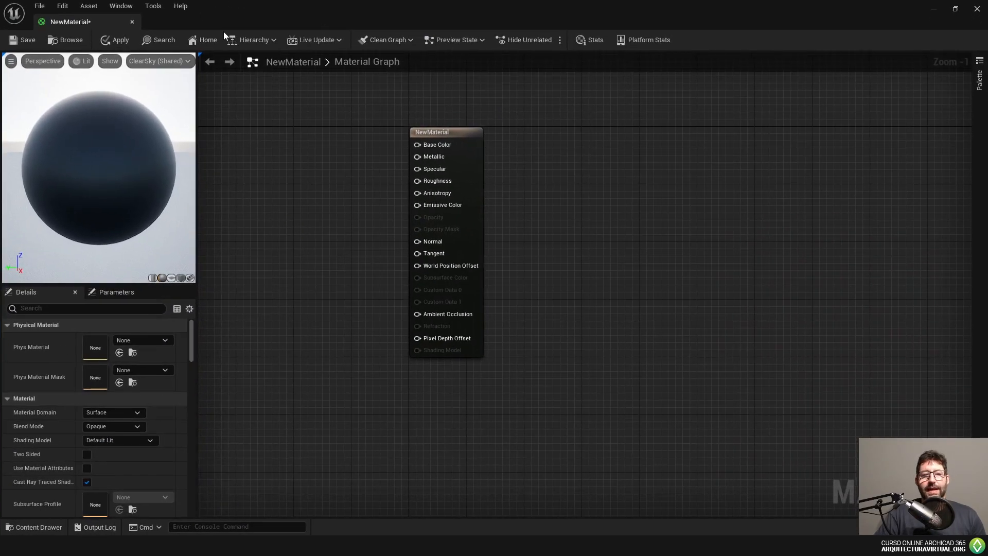
# - Bring back the NewMaterial editor from the level editor and dock its tab beside the Main level tab
pyautogui.click(928, 9)
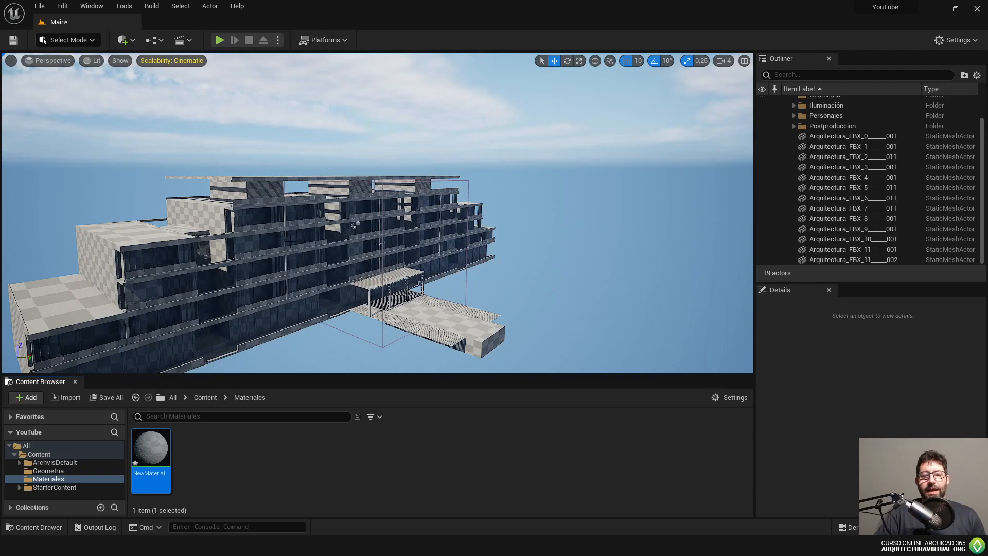
pyautogui.click(214, 495)
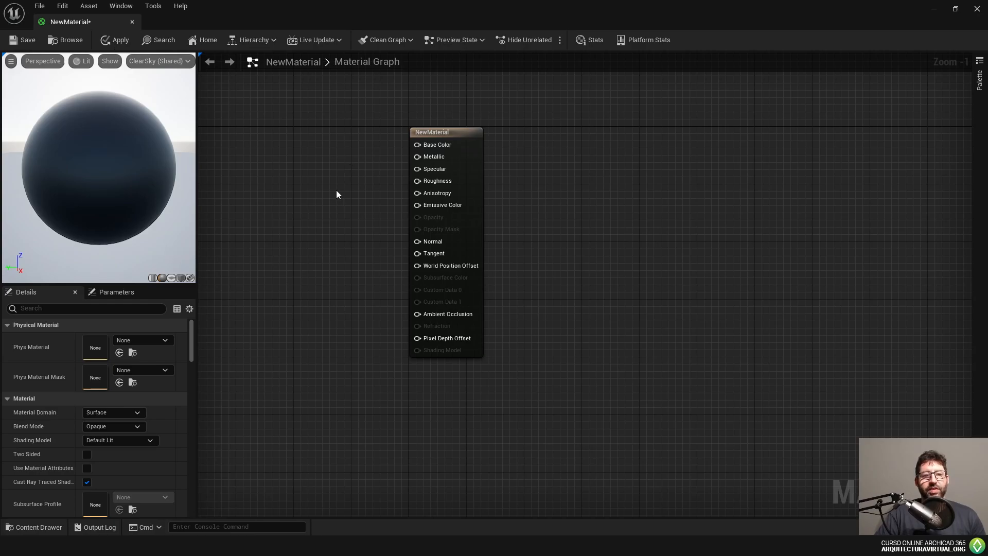
pyautogui.moveTo(364, 215); pyautogui.dragTo(370, 247, button='right')
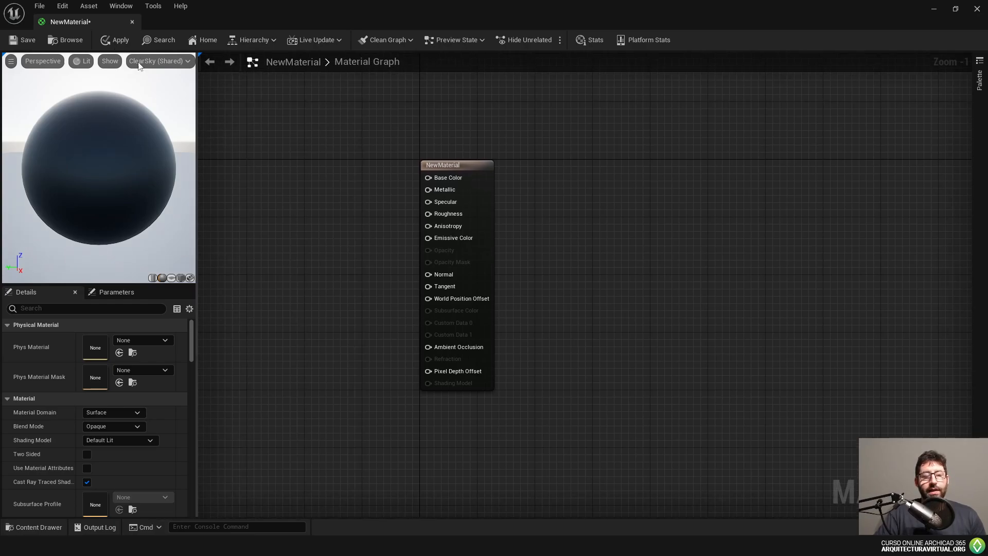
pyautogui.moveTo(84, 23); pyautogui.dragTo(192, 22)
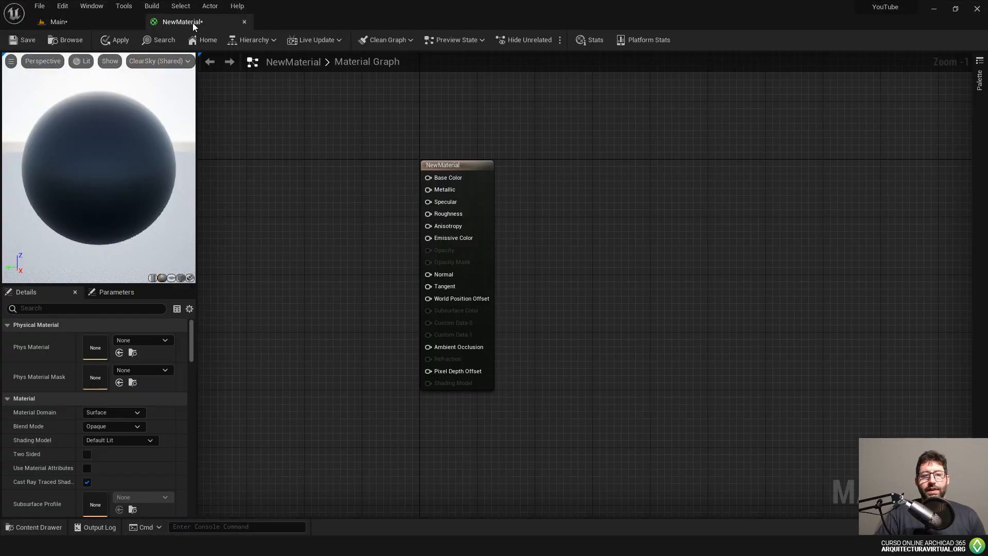
# - Switch back and forth between the Main level and the docked NewMaterial editor, finishing on the material graph
pyautogui.click(104, 25)
pyautogui.click(168, 22)
pyautogui.click(104, 25)
pyautogui.click(205, 23)
pyautogui.moveTo(394, 165); pyautogui.dragTo(501, 168, button='right')
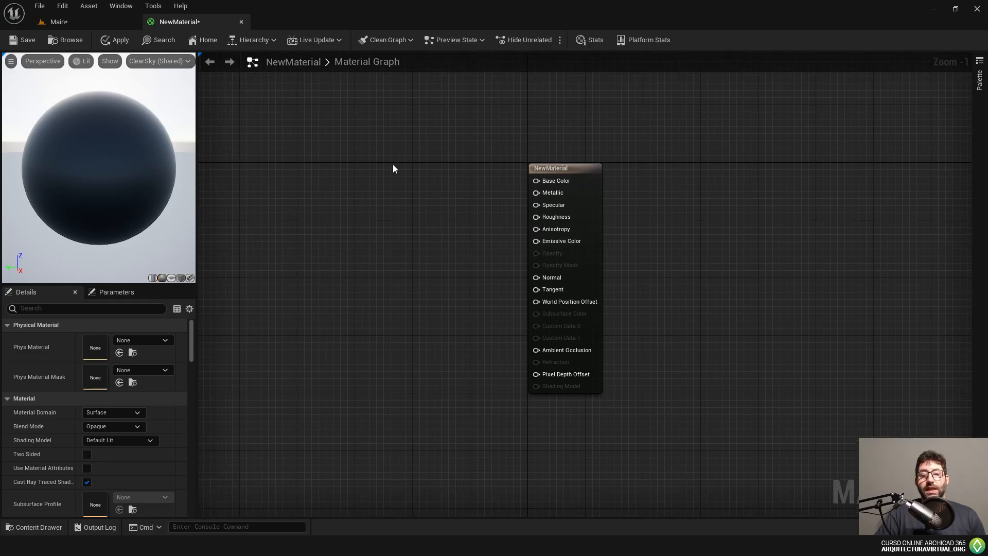
pyautogui.click(107, 24)
pyautogui.click(155, 24)
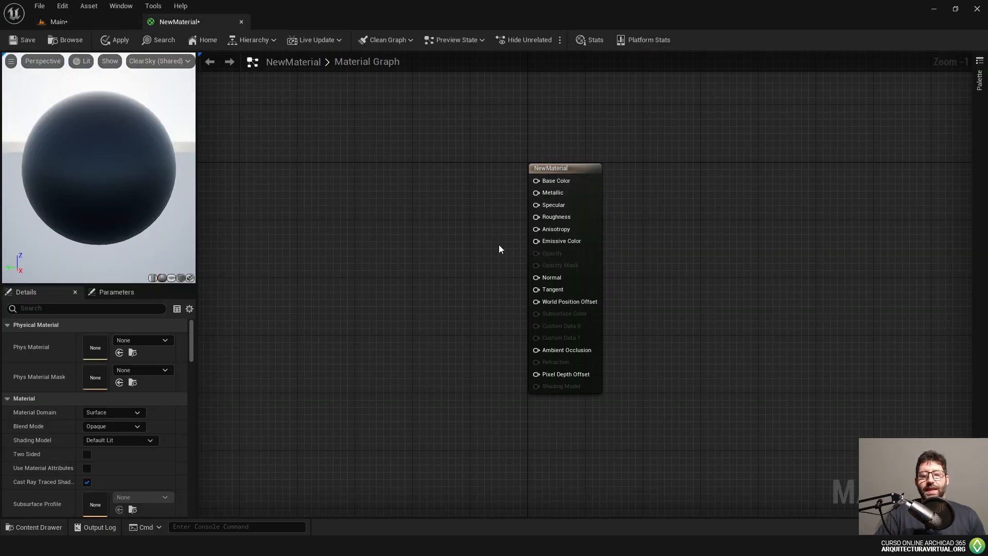
pyautogui.moveTo(481, 251); pyautogui.dragTo(490, 281, button='right')
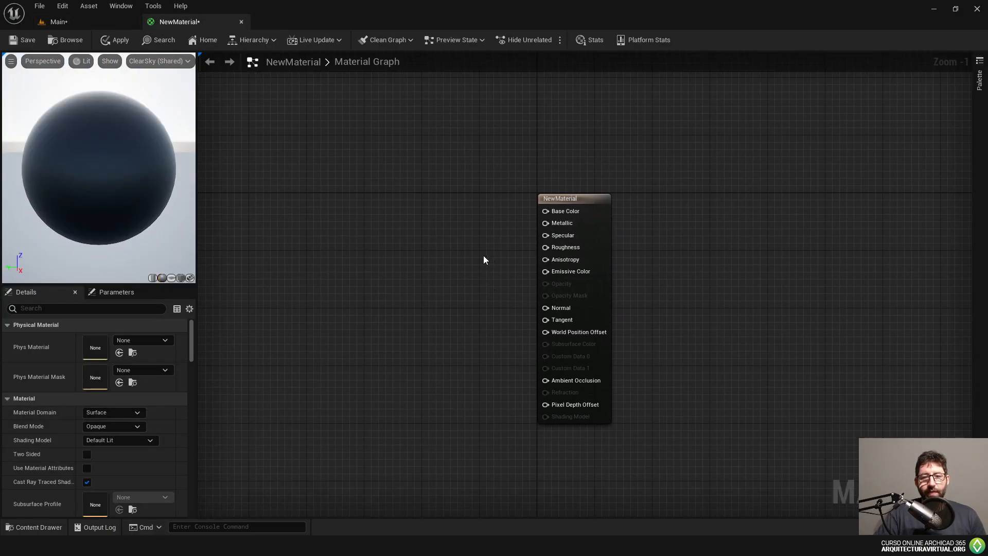
pyautogui.moveTo(519, 212); pyautogui.dragTo(450, 210, button='right')
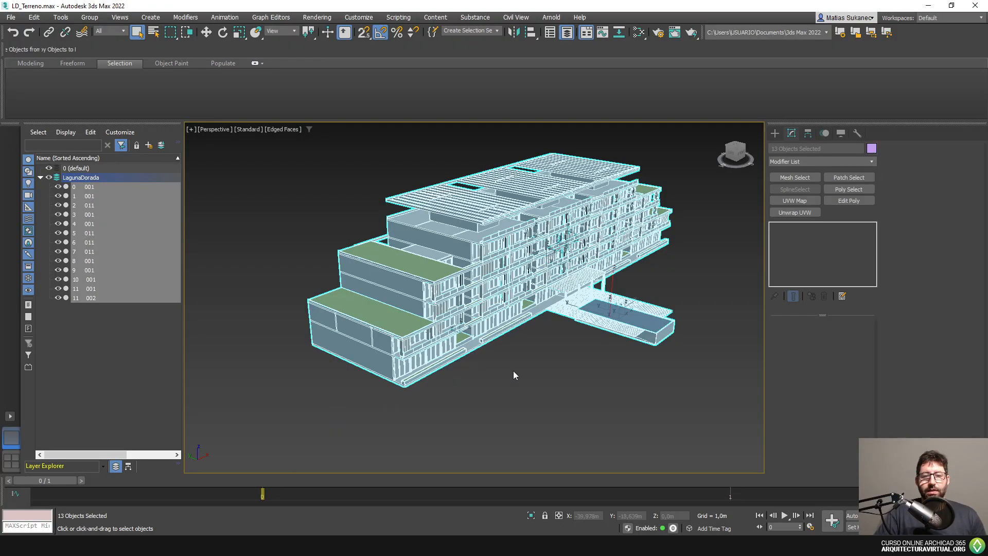
# - Switch to 3ds Max, deselect the building, and delete the Gradient Ramp map from the Slate Material Editor
pyautogui.click(448, 362)
pyautogui.press('m')
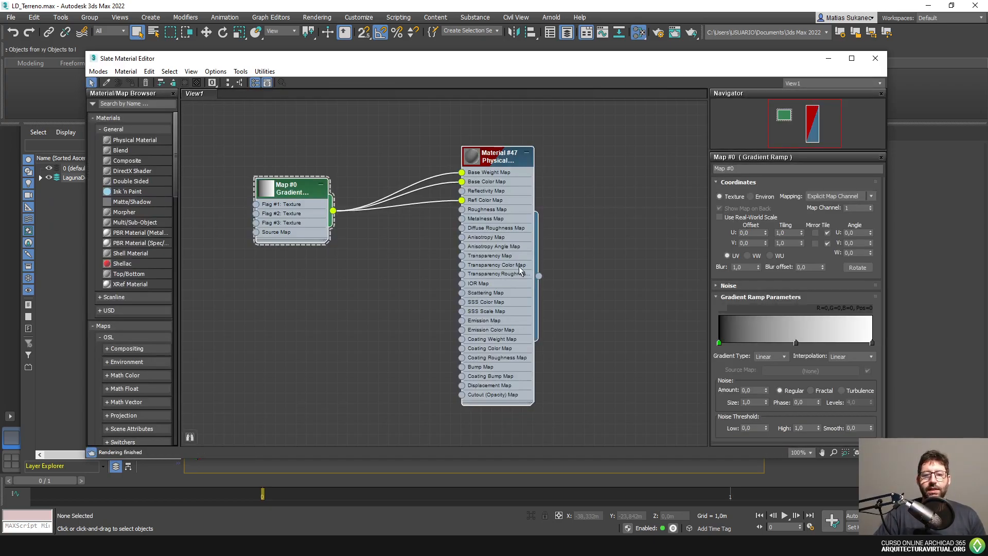
pyautogui.press('Delete')
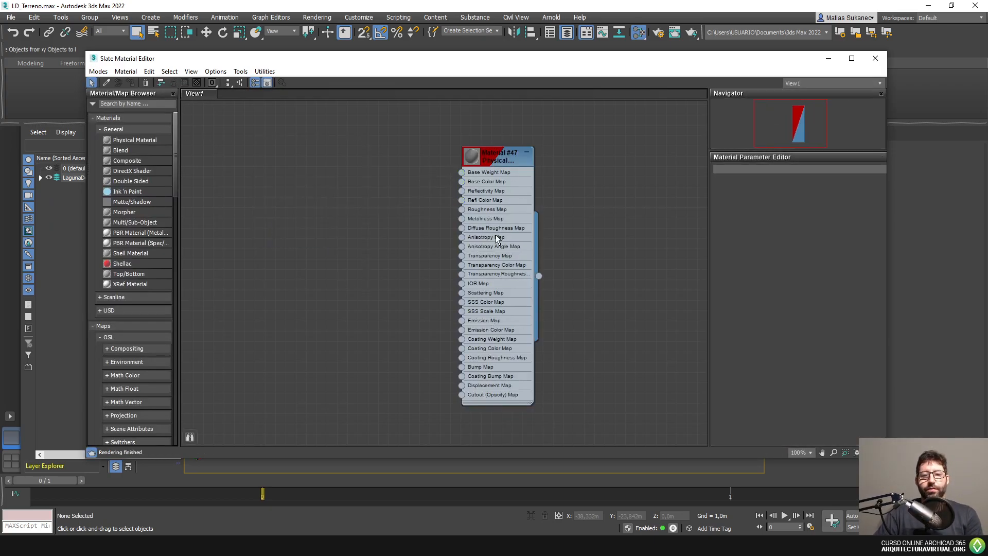
# - Open the parameters of Material #47 and examine its map inputs, base color weight and roughness settings
pyautogui.moveTo(470, 213); pyautogui.dragTo(437, 197, button='middle')
pyautogui.scroll(2, 436, 197)
pyautogui.doubleClick(484, 125)
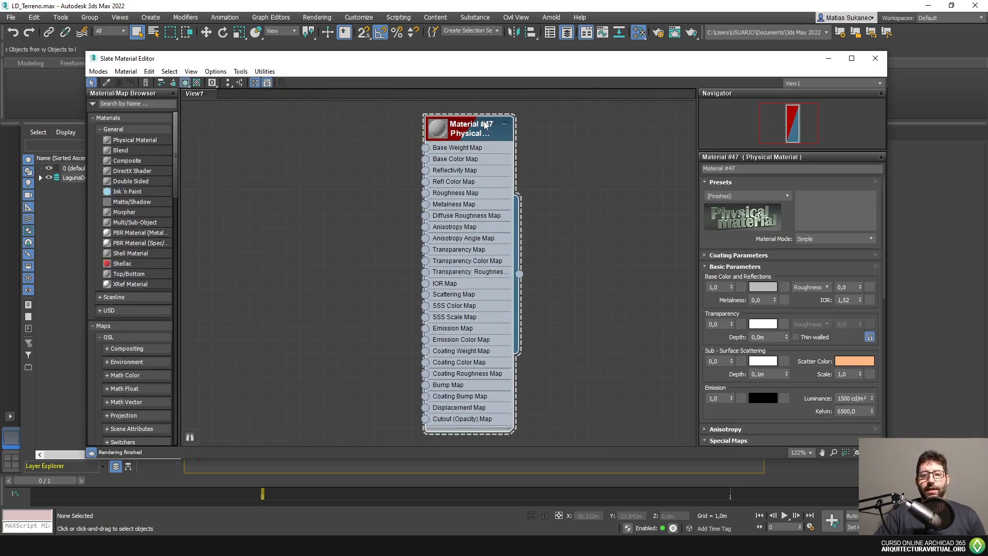
pyautogui.moveTo(581, 198); pyautogui.dragTo(536, 194, button='middle')
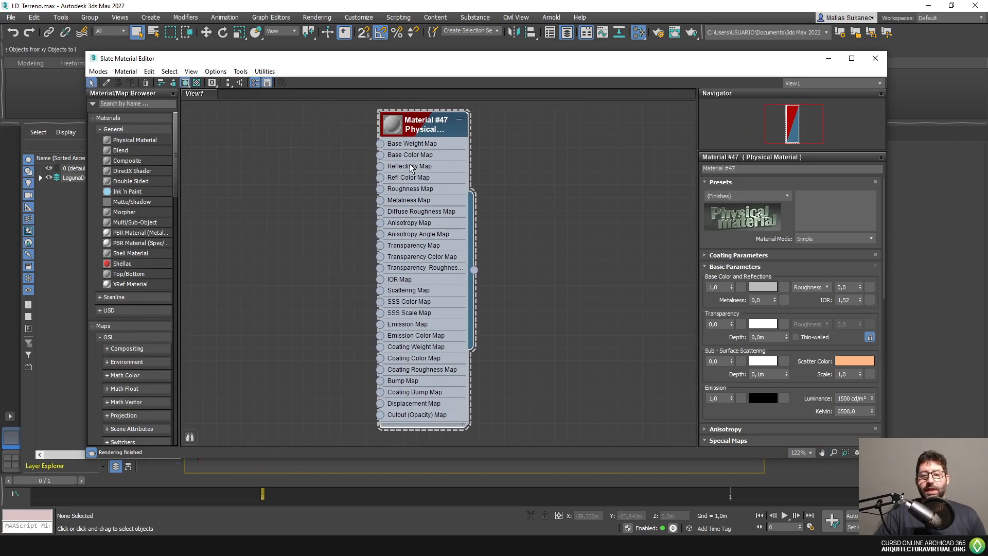
pyautogui.scroll(-2, 745, 222)
pyautogui.doubleClick(717, 225)
pyautogui.doubleClick(838, 227)
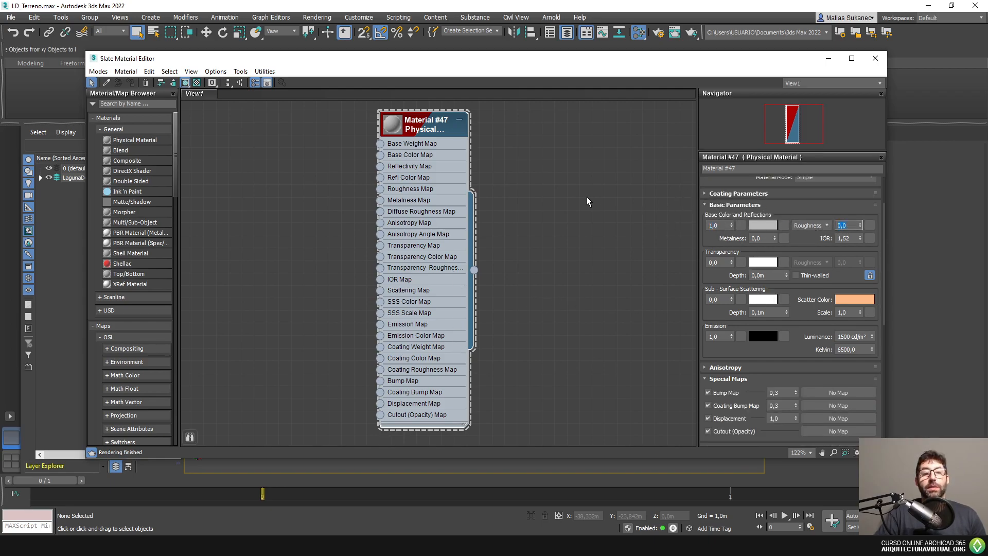
# - Switch back to Unreal Engine's NewMaterial graph and examine the inputs on its main node
pyautogui.moveTo(399, 313); pyautogui.dragTo(427, 312)
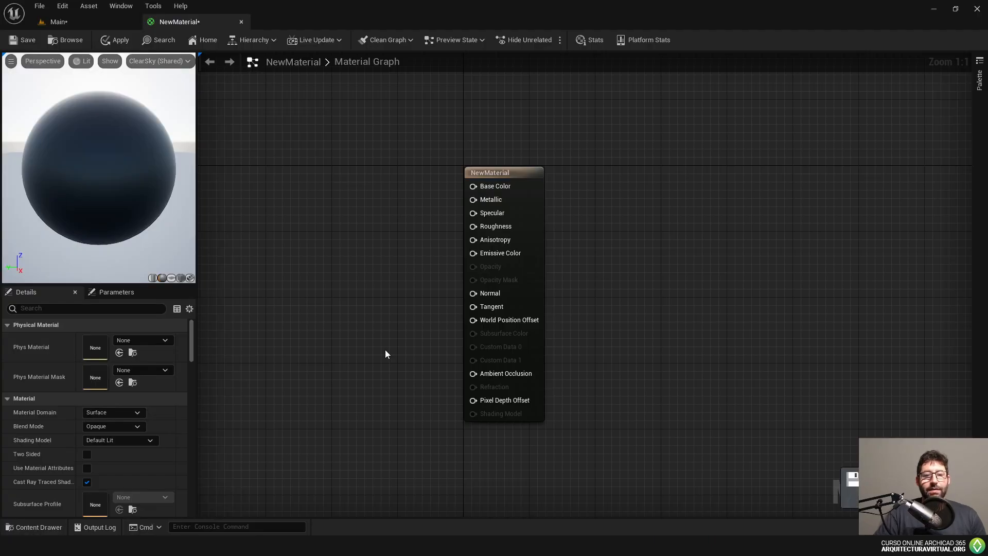
pyautogui.scroll(1, 471, 247)
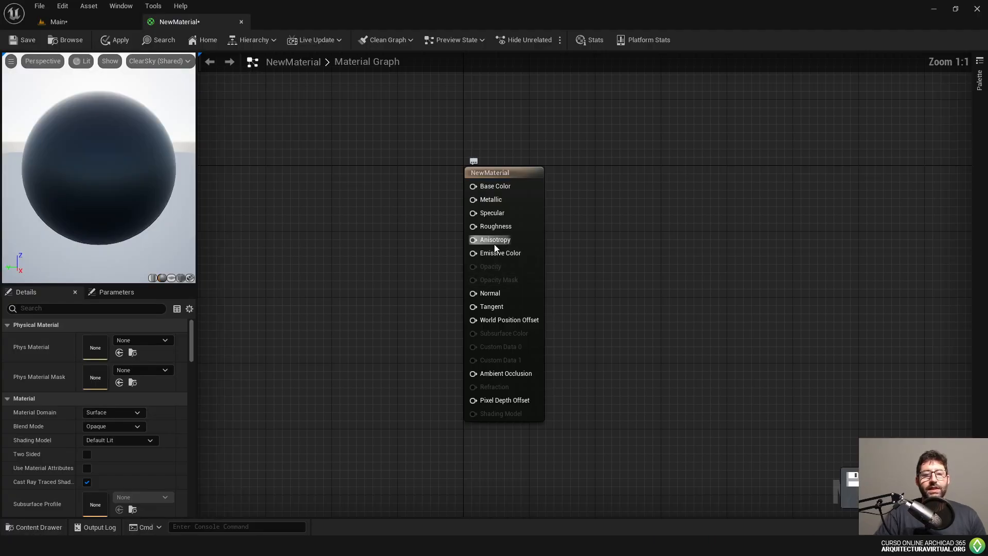
# - Switch to File Explorer and open the Recursos > Texturas > Madera folder on drive E
pyautogui.click(499, 179)
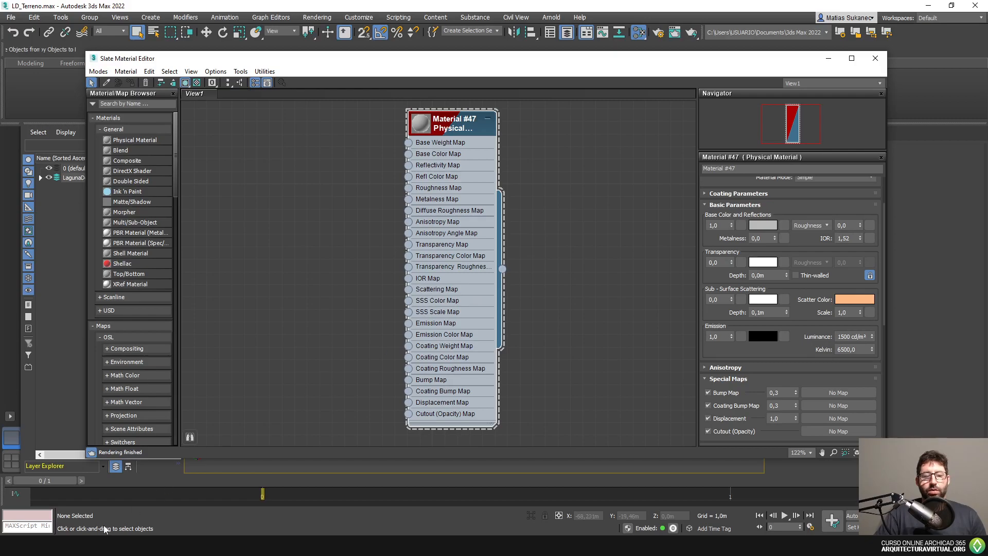
pyautogui.click(104, 545)
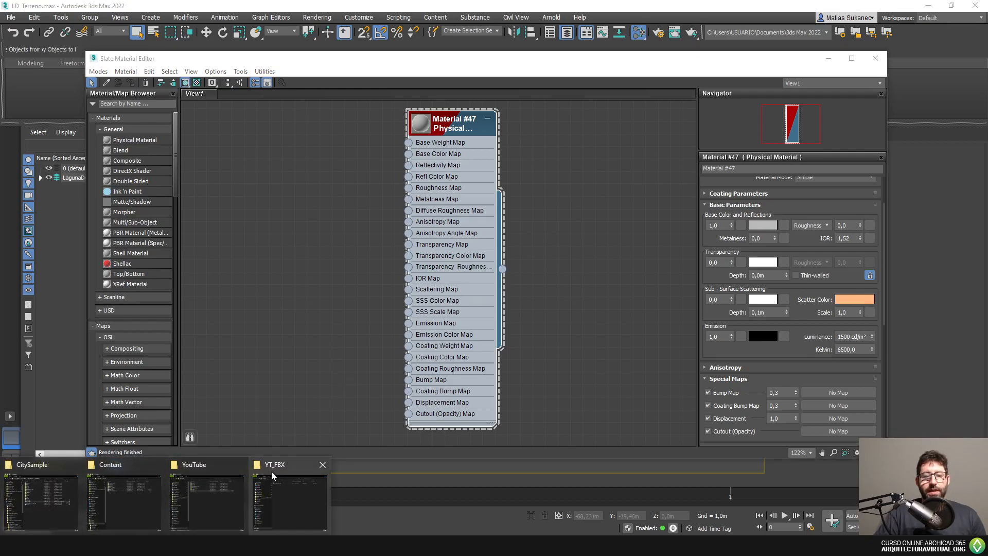
pyautogui.click(220, 490)
pyautogui.scroll(-3, 288, 361)
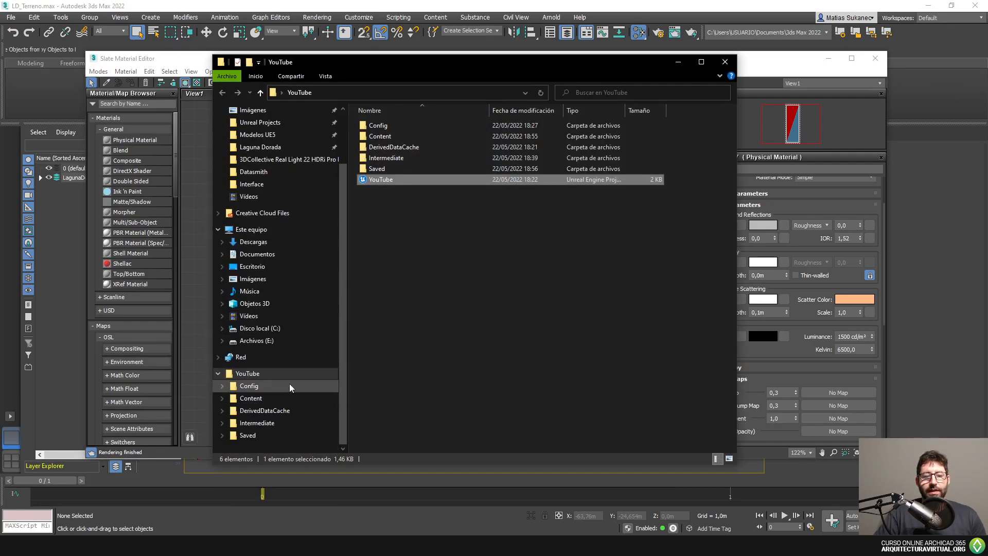
pyautogui.click(285, 341)
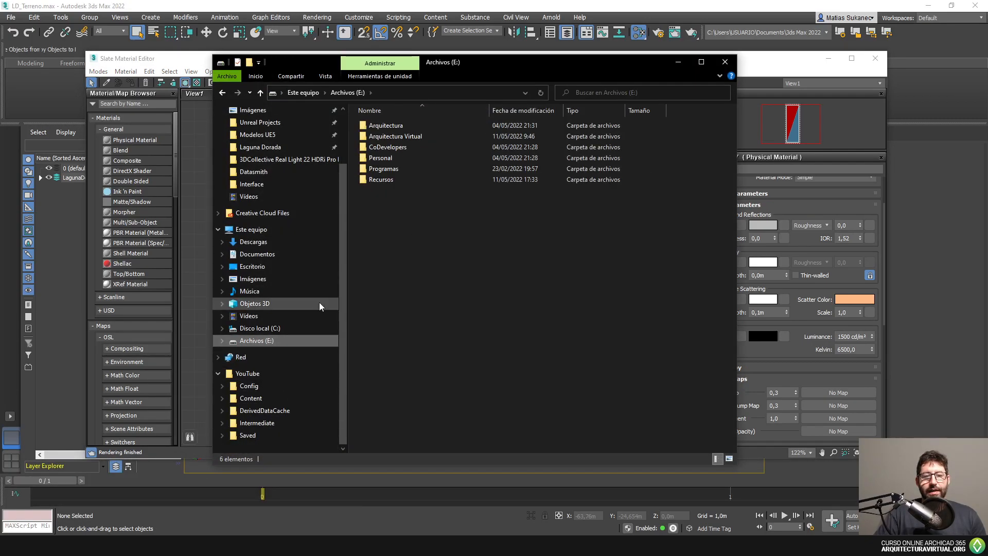
pyautogui.doubleClick(409, 179)
pyautogui.click(419, 190)
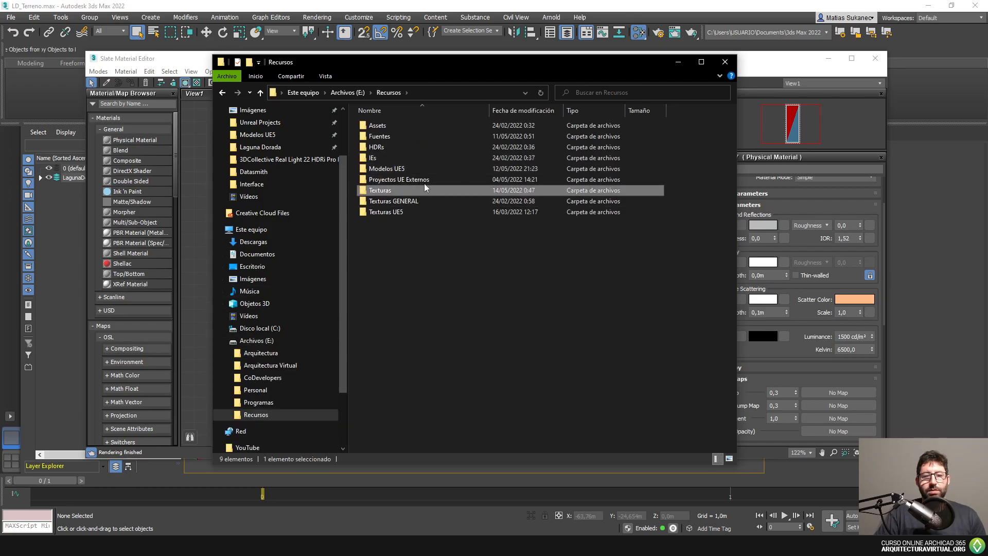
pyautogui.click(432, 171)
pyautogui.click(423, 179)
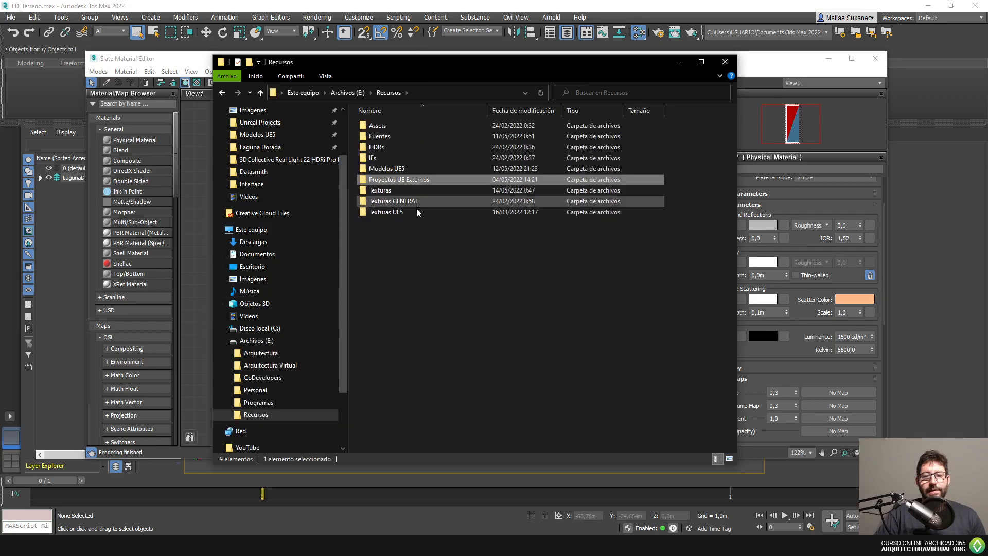
pyautogui.doubleClick(416, 191)
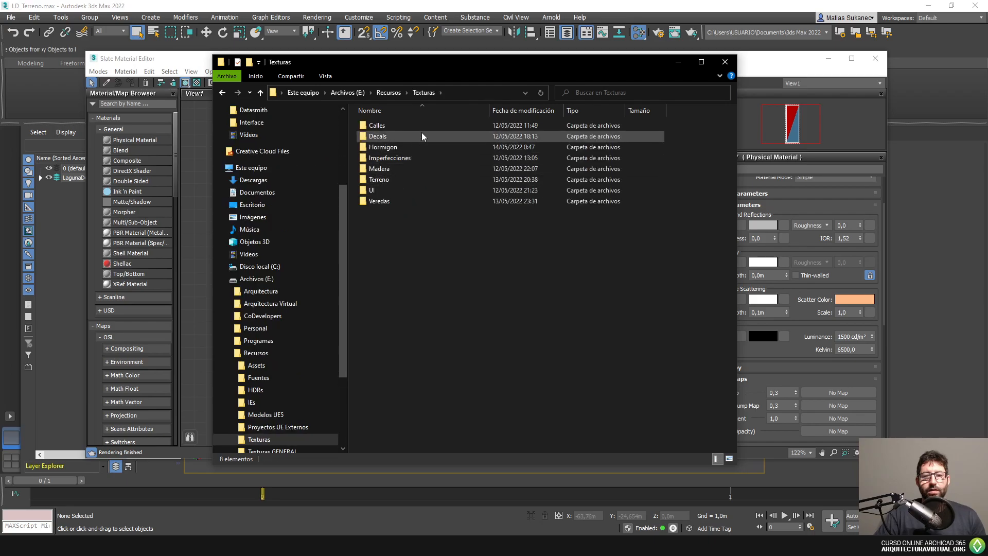
pyautogui.doubleClick(406, 170)
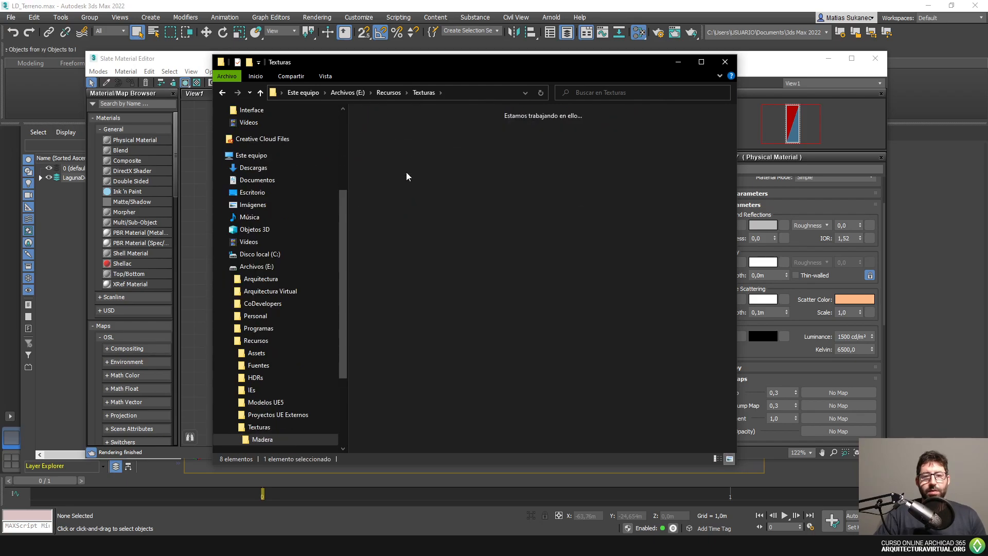
# - Add ujlndfvn_8K_Albedo from the Madera folder to the Slate material graph as a bitmap node beside Material #47
pyautogui.moveTo(519, 72); pyautogui.dragTo(732, 63)
pyautogui.moveTo(585, 121); pyautogui.dragTo(330, 214)
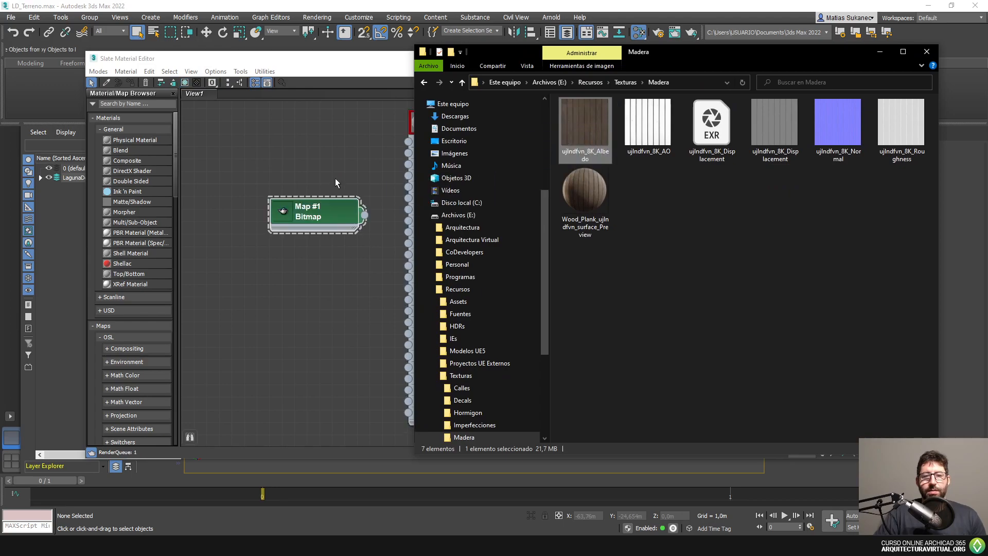
pyautogui.click(316, 173)
pyautogui.scroll(3, 309, 177)
pyautogui.moveTo(281, 214); pyautogui.dragTo(263, 163)
pyautogui.moveTo(265, 164); pyautogui.dragTo(278, 202, button='middle')
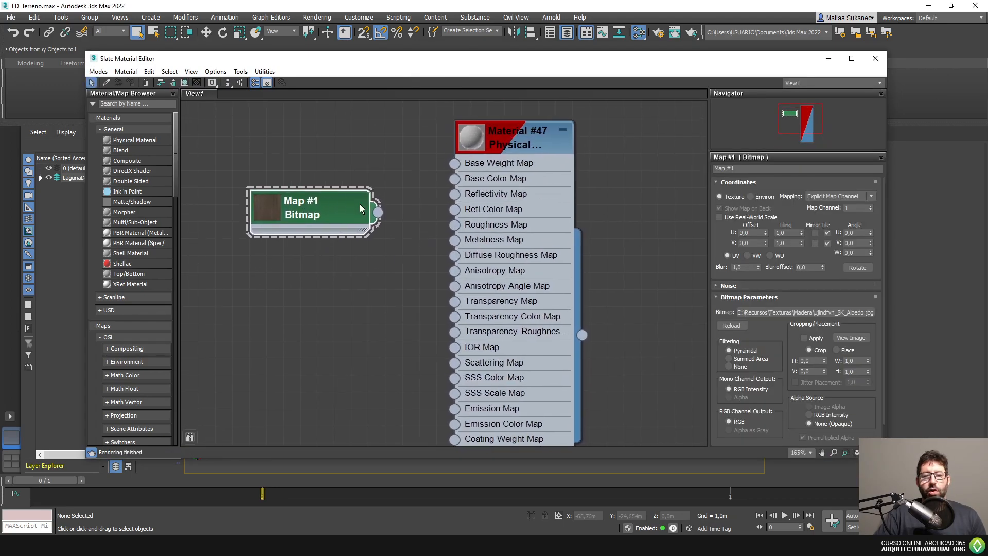
# - Connect the albedo bitmap to the Base Color Map of Material #47 and enlarge the material's preview sphere
pyautogui.moveTo(377, 217); pyautogui.dragTo(454, 178)
pyautogui.doubleClick(478, 139)
pyautogui.moveTo(501, 211)
pyautogui.mouseDown()
pyautogui.moveTo(549, 236)
pyautogui.moveTo(501, 192)
pyautogui.mouseUp()
pyautogui.scroll(-2, 558, 276)
pyautogui.moveTo(592, 283); pyautogui.dragTo(483, 190, button='middle')
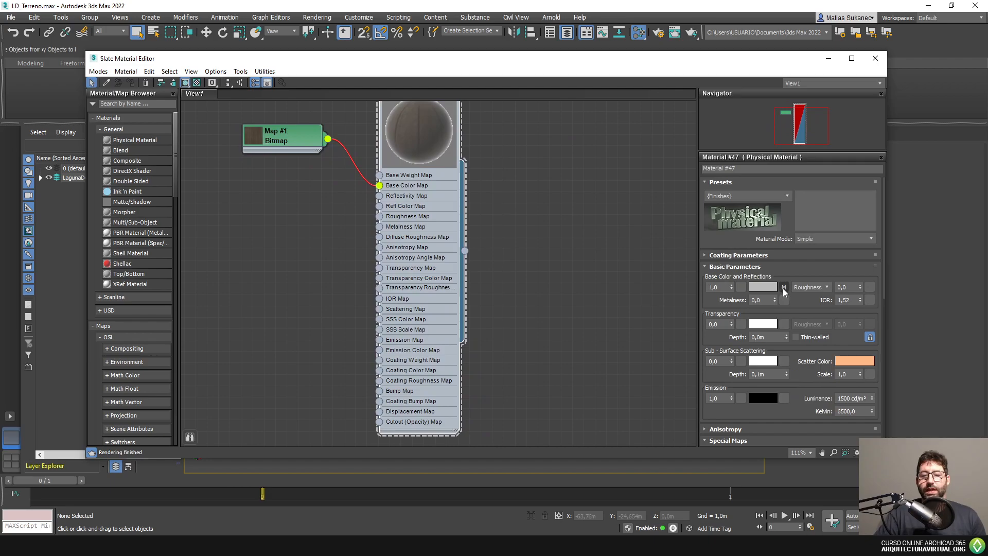
# - Examine the Basic Parameters, Special Maps and Generic Maps of Material #47 and its base colour connection
pyautogui.scroll(-1, 784, 281)
pyautogui.scroll(-2, 786, 265)
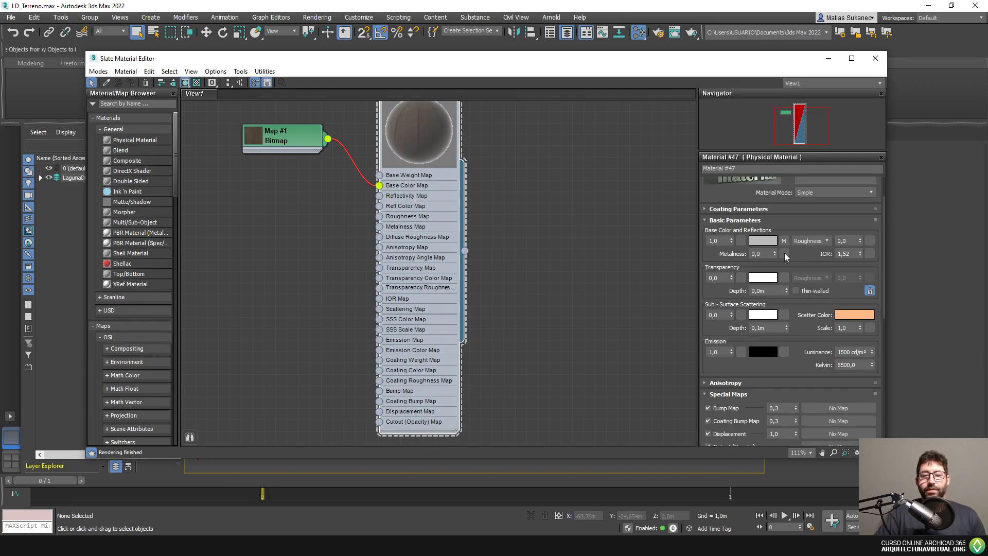
pyautogui.scroll(-5, 779, 246)
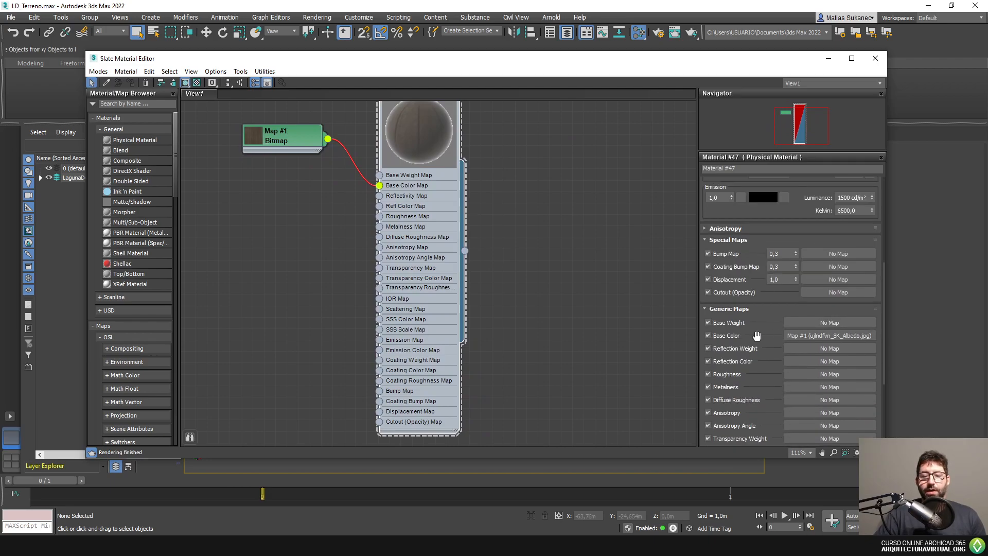
pyautogui.scroll(7, 741, 337)
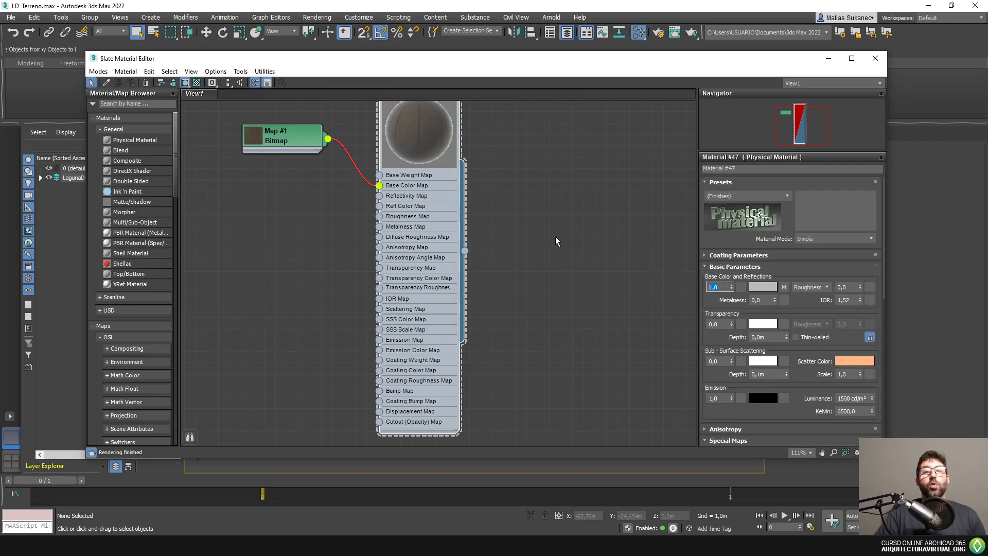
pyautogui.scroll(3, 269, 186)
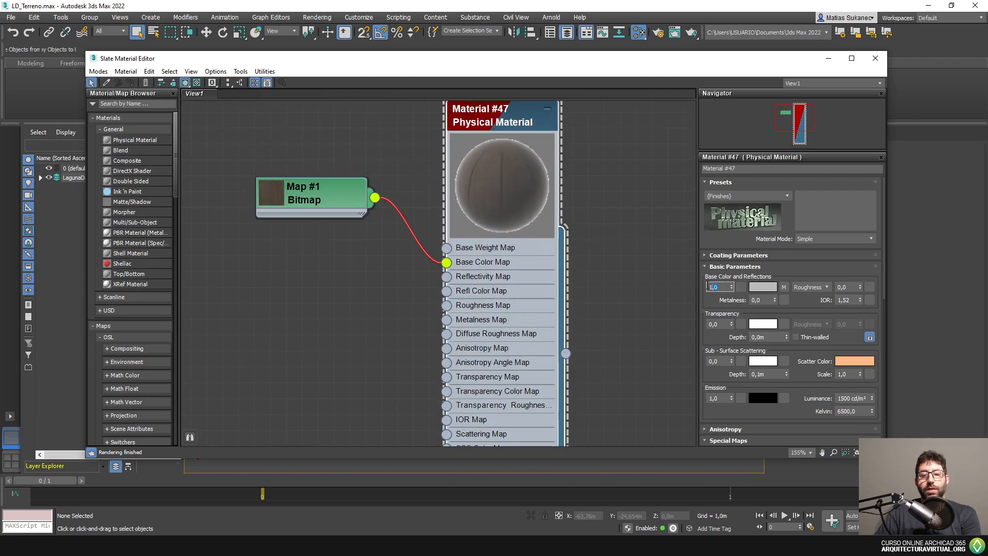
# - Switch to Unreal Editor and create a folder named Texturas inside the project's Content folder
pyautogui.moveTo(502, 202); pyautogui.dragTo(521, 211)
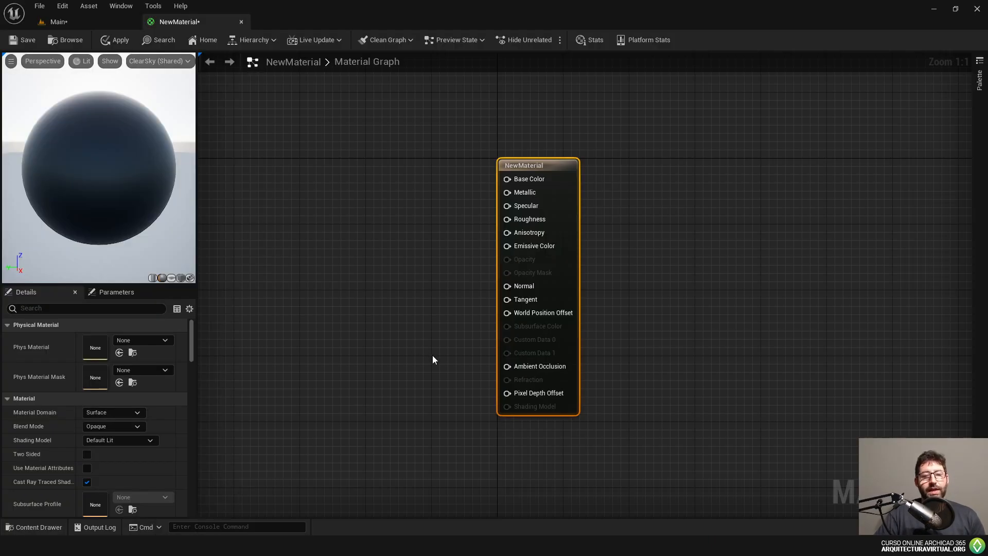
pyautogui.moveTo(415, 335); pyautogui.dragTo(448, 340, button='right')
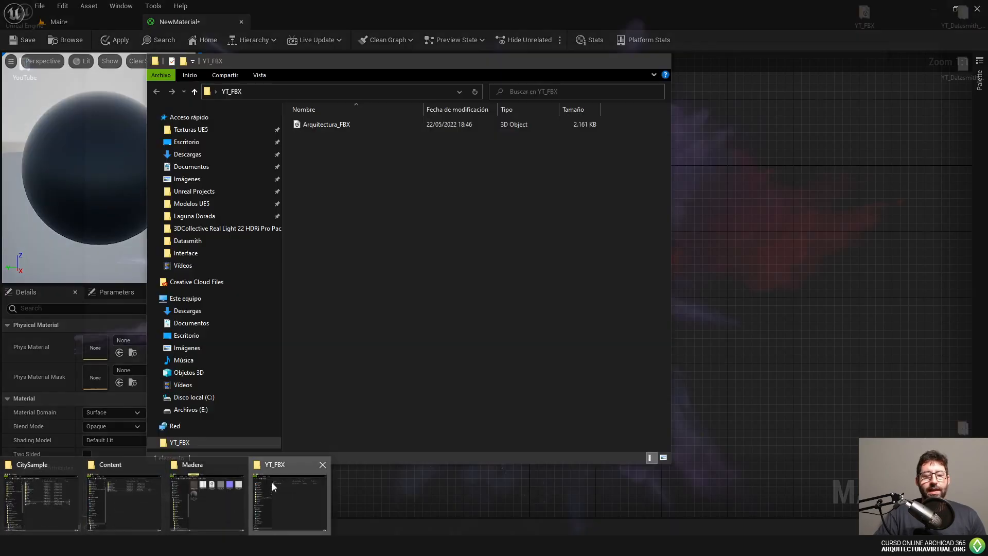
pyautogui.click(272, 483)
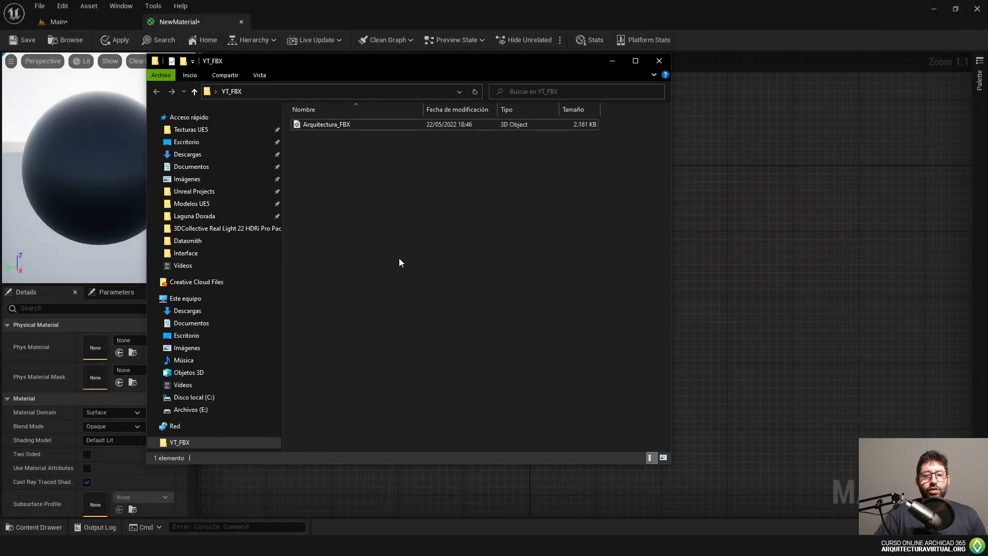
pyautogui.click(610, 62)
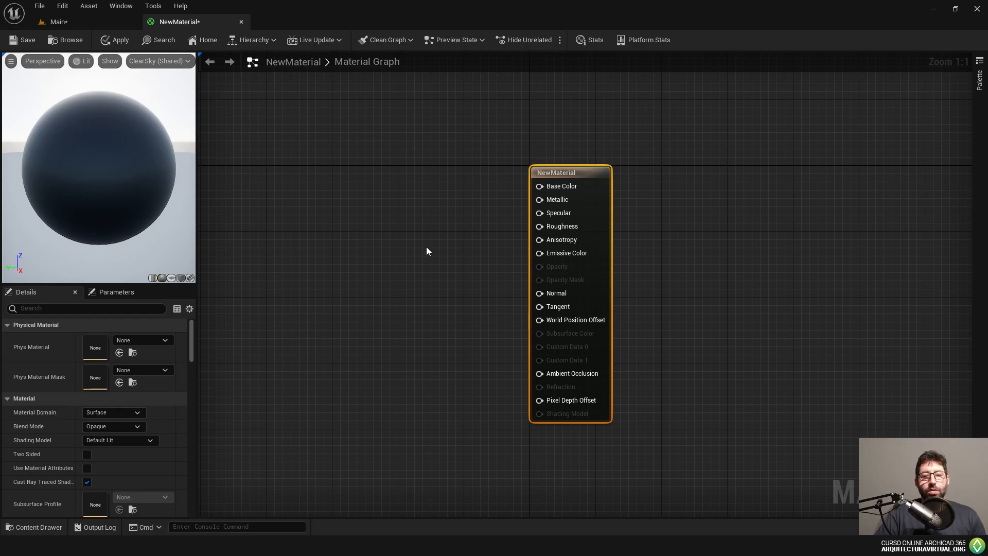
pyautogui.click(46, 527)
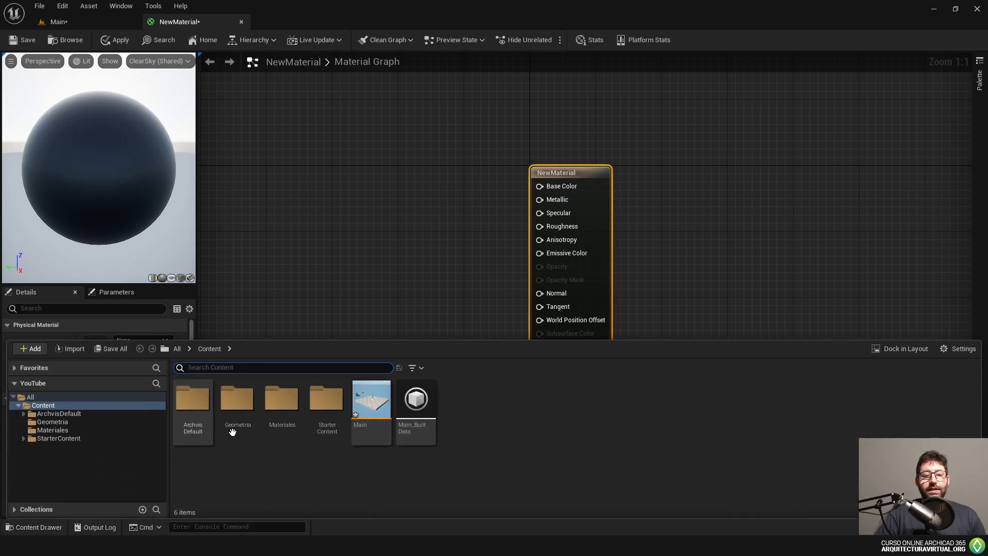
pyautogui.click(45, 407)
pyautogui.rightClick(46, 411)
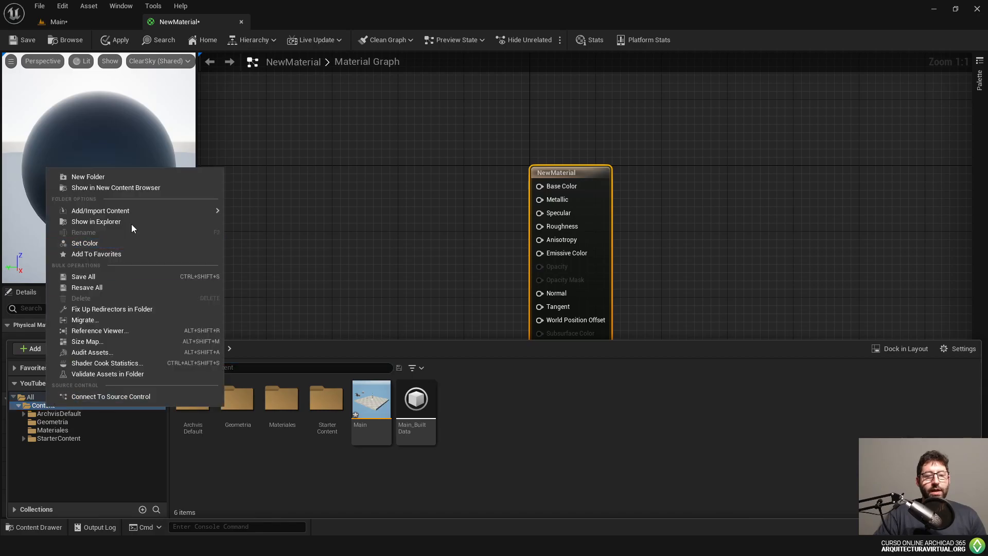
pyautogui.click(161, 179)
pyautogui.write('Texturas')
pyautogui.press('Return')
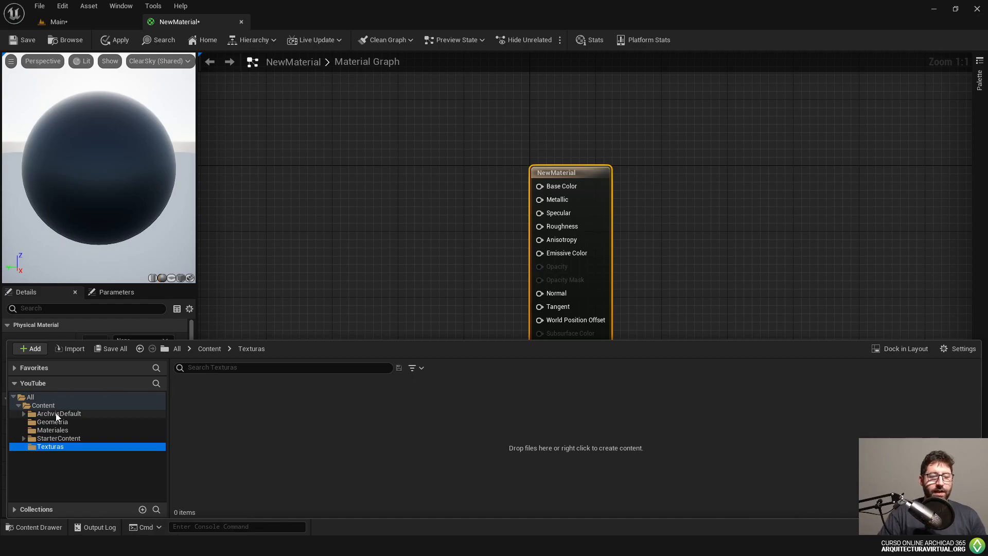
# - Create a subfolder named Maderas inside the Texturas folder
pyautogui.rightClick(54, 446)
pyautogui.click(147, 220)
pyautogui.write('Maderas')
pyautogui.press('Return')
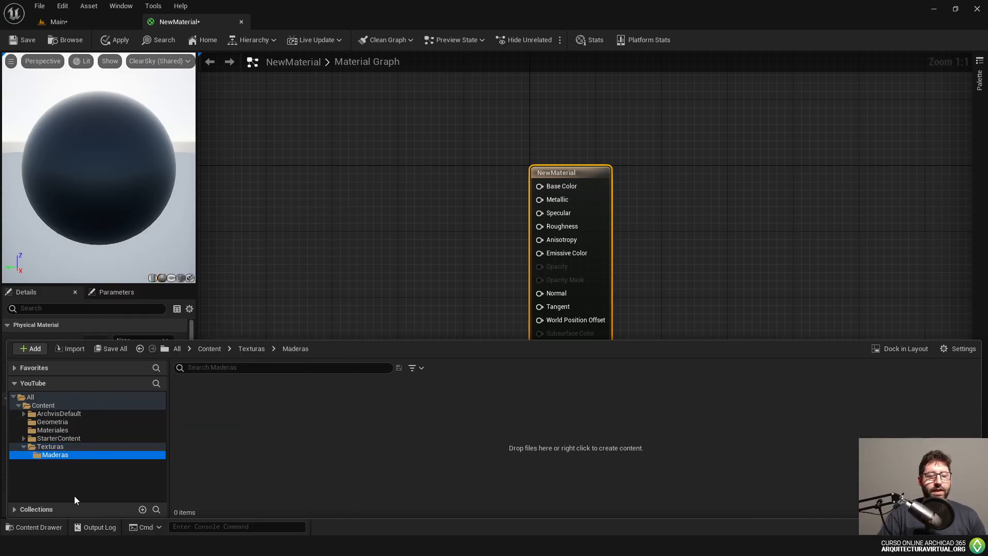
# - Close the YT_FBX window in File Explorer and bring up the Madera texture folder
pyautogui.moveTo(165, 546)
pyautogui.click(285, 473)
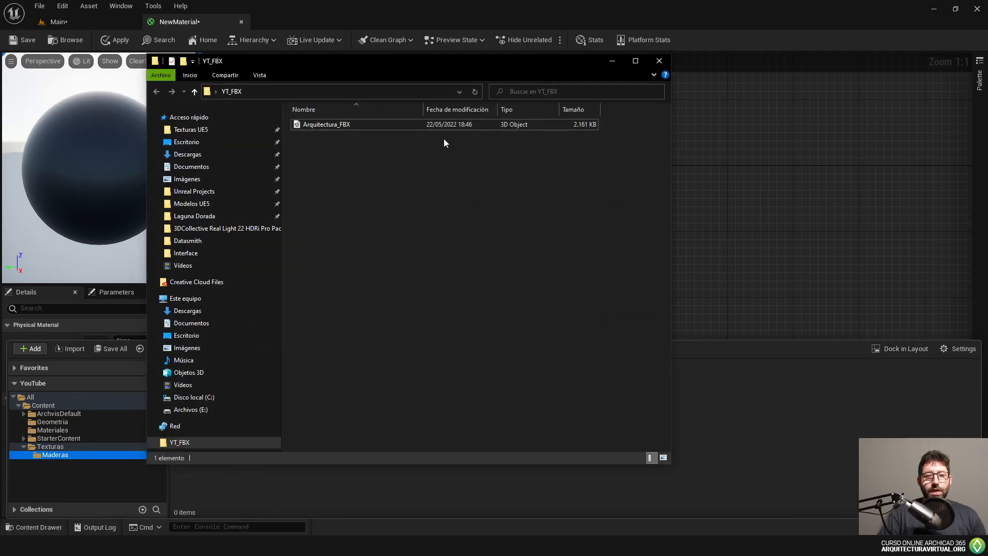
pyautogui.click(659, 60)
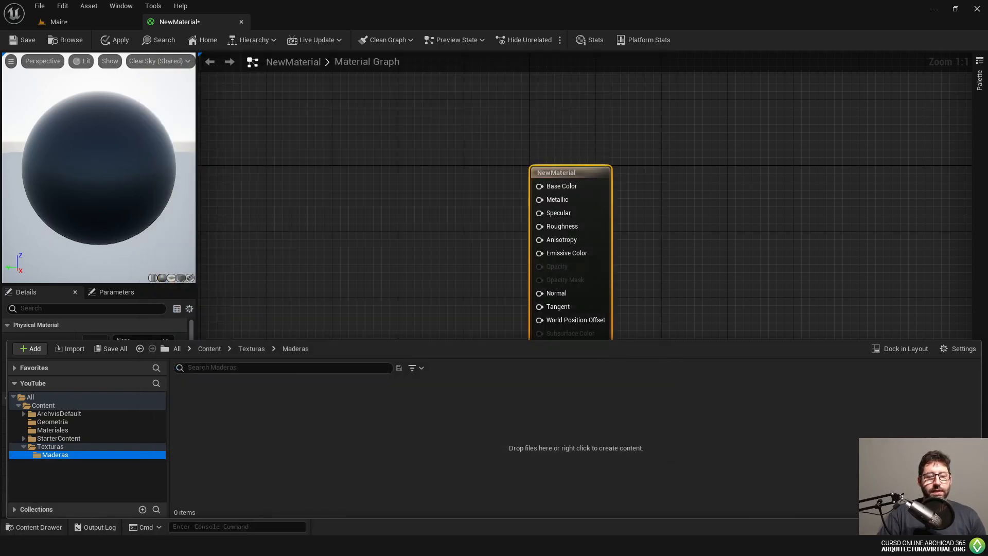
pyautogui.moveTo(165, 546)
pyautogui.click(185, 506)
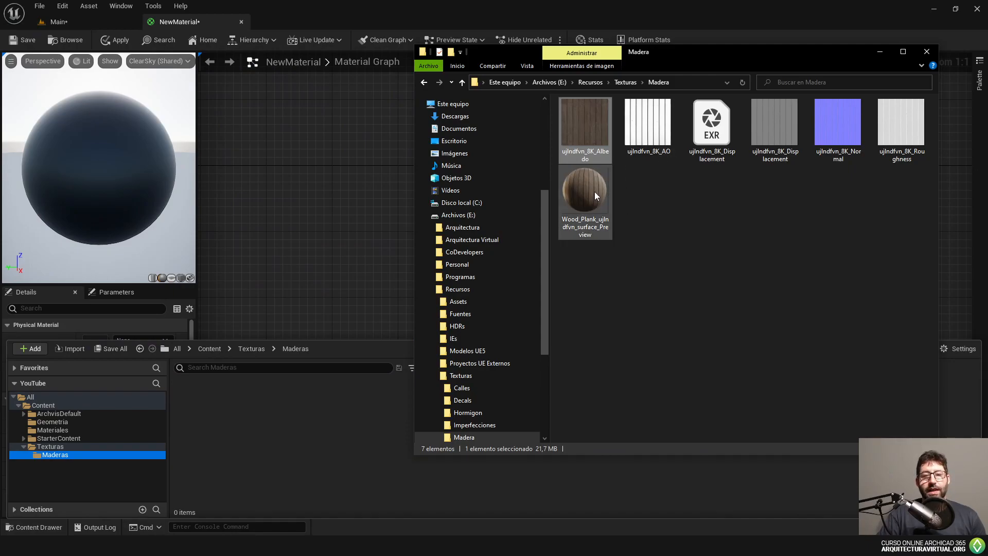
# - Import the ujlndfvn_8K Albedo, AO, Normal and Roughness images into the project's Maderas folder, leaving out the displacement maps
pyautogui.keyDown('ctrl'); pyautogui.click(638, 127); pyautogui.keyUp('ctrl')
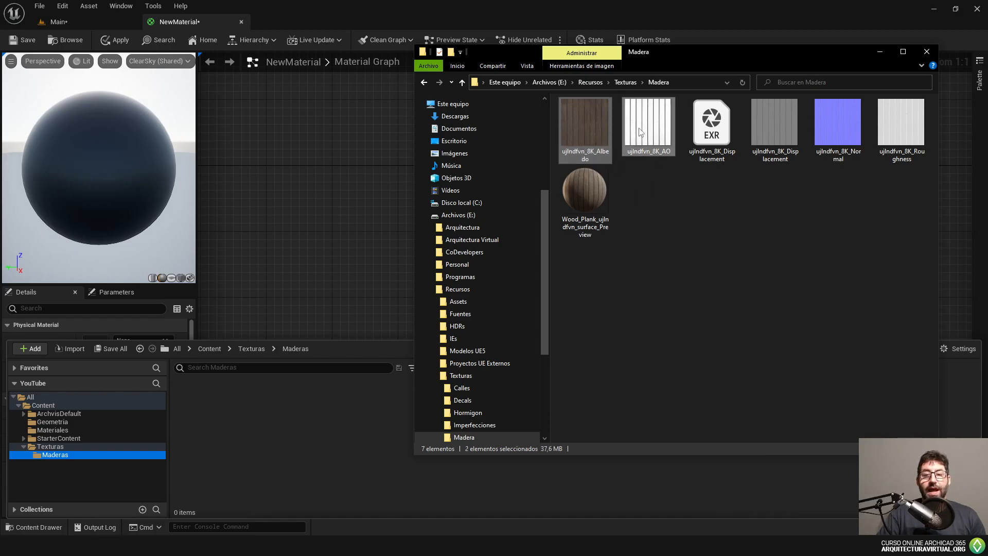
pyautogui.keyDown('ctrl'); pyautogui.click(774, 122); pyautogui.keyUp('ctrl')
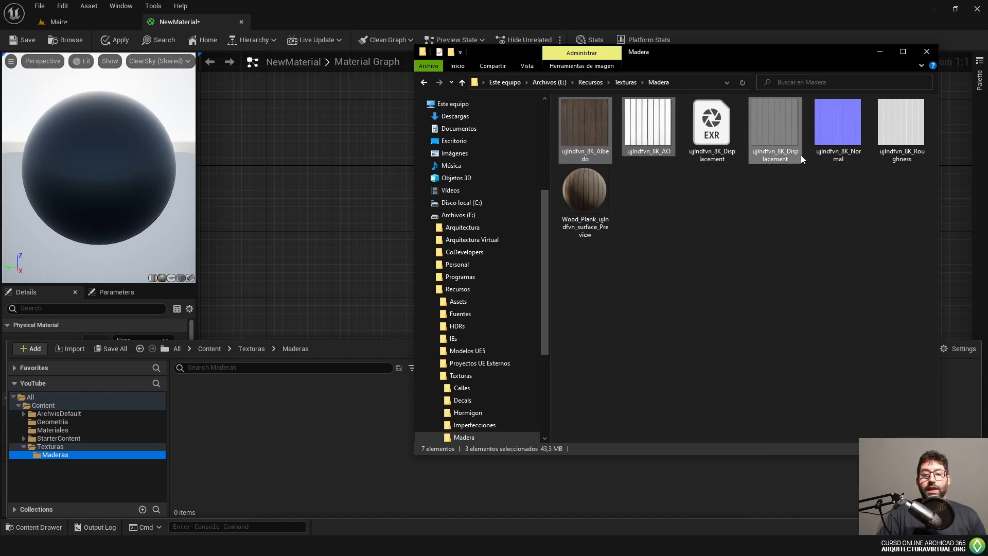
pyautogui.keyDown('ctrl'); pyautogui.click(773, 138); pyautogui.keyUp('ctrl')
pyautogui.keyDown('ctrl'); pyautogui.click(835, 122); pyautogui.keyUp('ctrl')
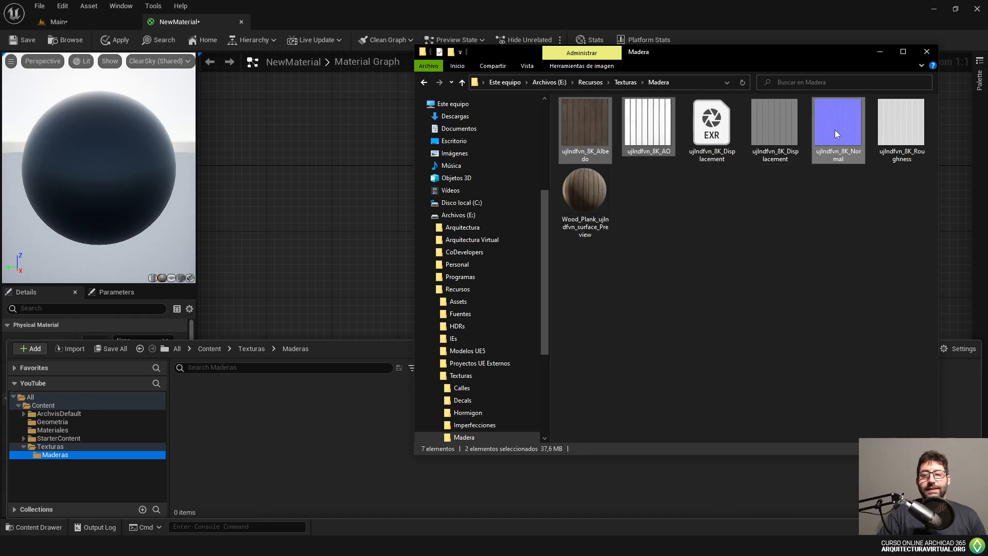
pyautogui.keyDown('ctrl'); pyautogui.click(910, 130); pyautogui.keyUp('ctrl')
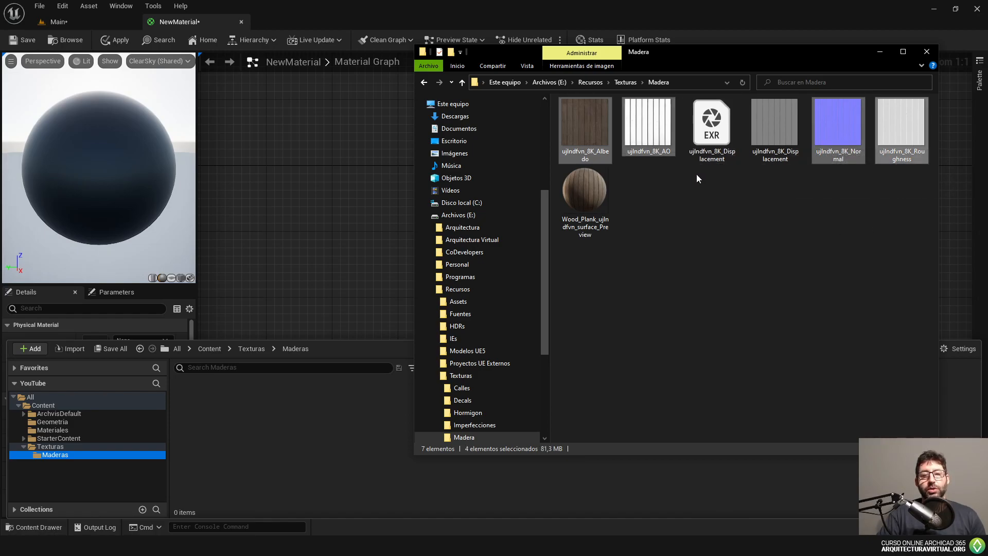
pyautogui.moveTo(822, 142); pyautogui.dragTo(247, 432)
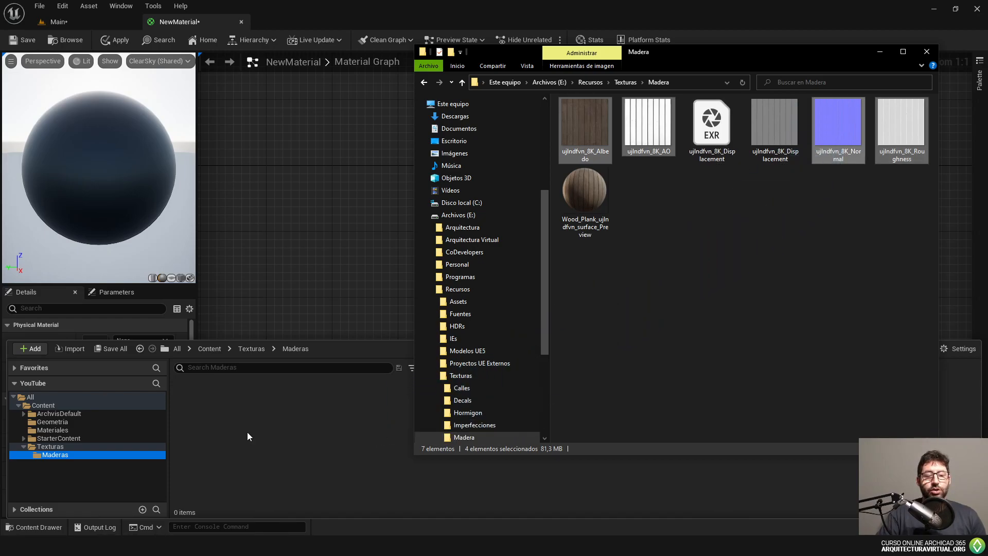
pyautogui.click(879, 52)
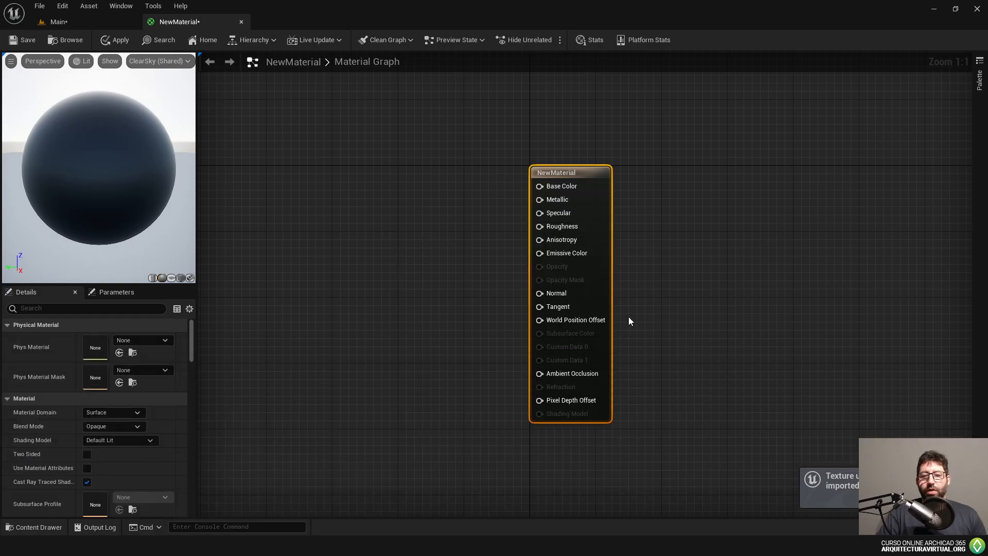
# - Review the imported wood textures in the Maderas folder, checking the Roughness details and selecting the Albedo texture
pyautogui.click(35, 527)
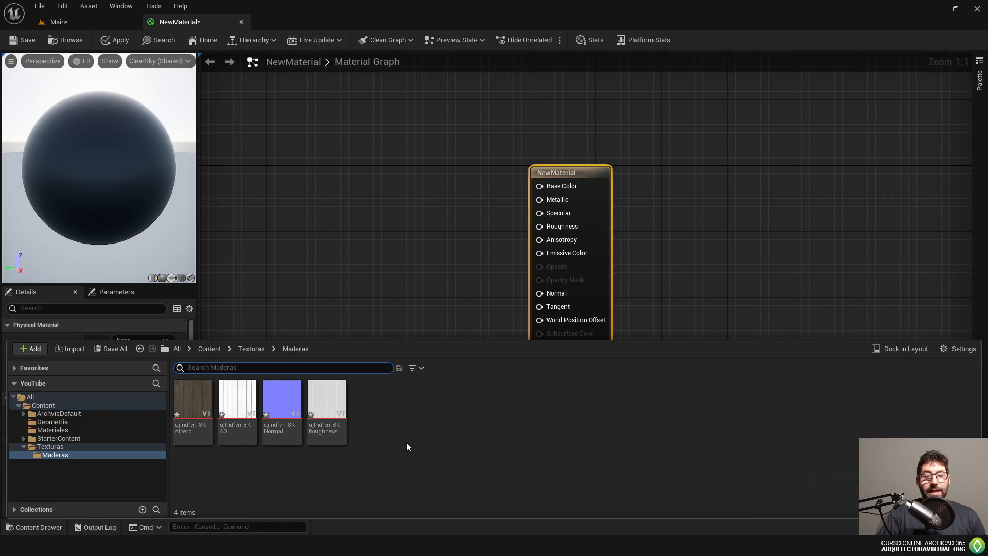
pyautogui.moveTo(329, 398)
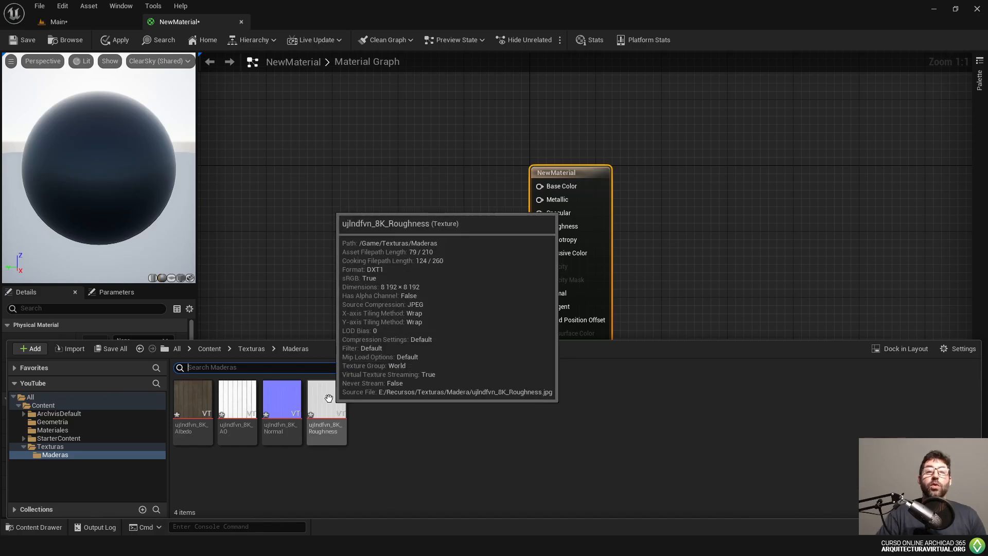
pyautogui.click(237, 404)
pyautogui.click(180, 405)
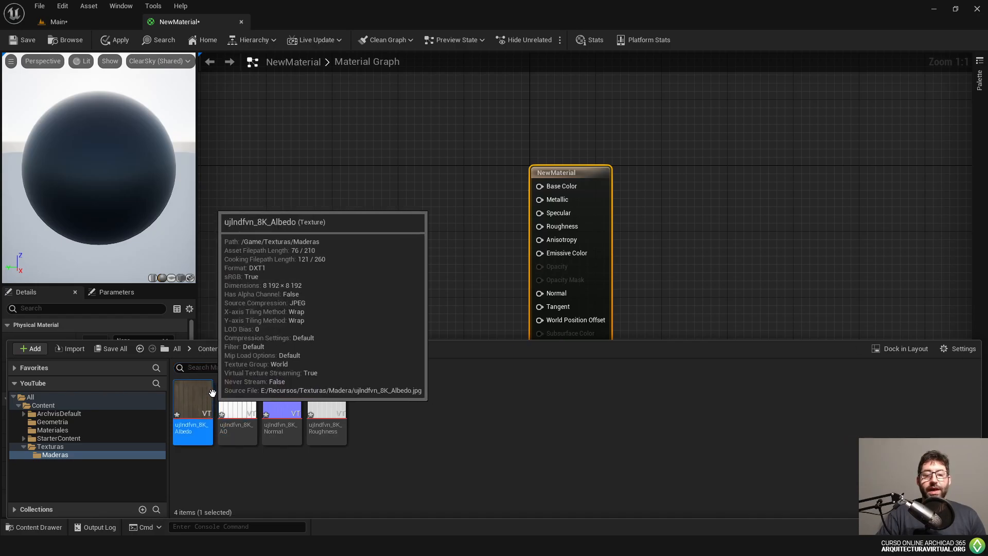
# - Switch to 3ds Max and examine the Slate Material Editor graph and its node creation menu
pyautogui.moveTo(237, 408)
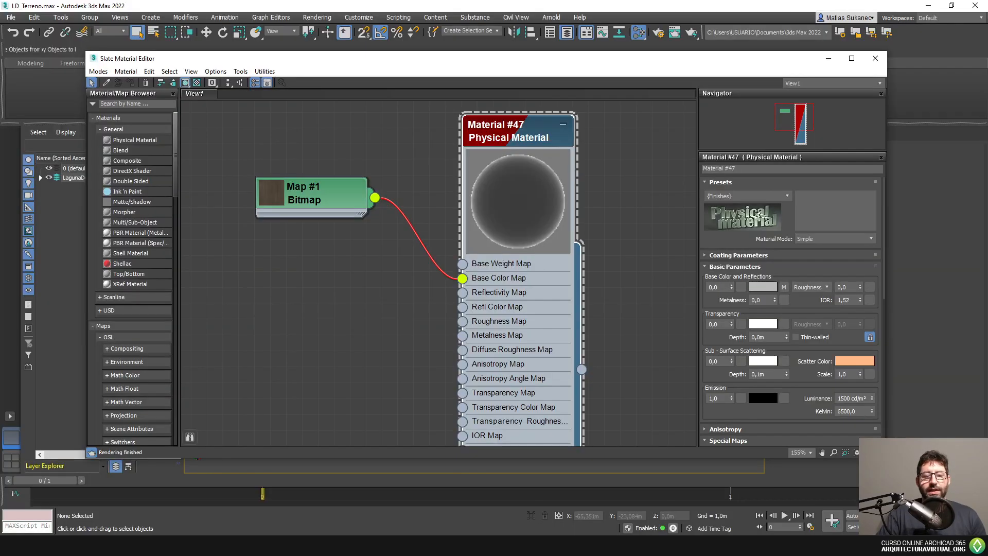
pyautogui.scroll(-2, 421, 344)
pyautogui.rightClick(314, 292)
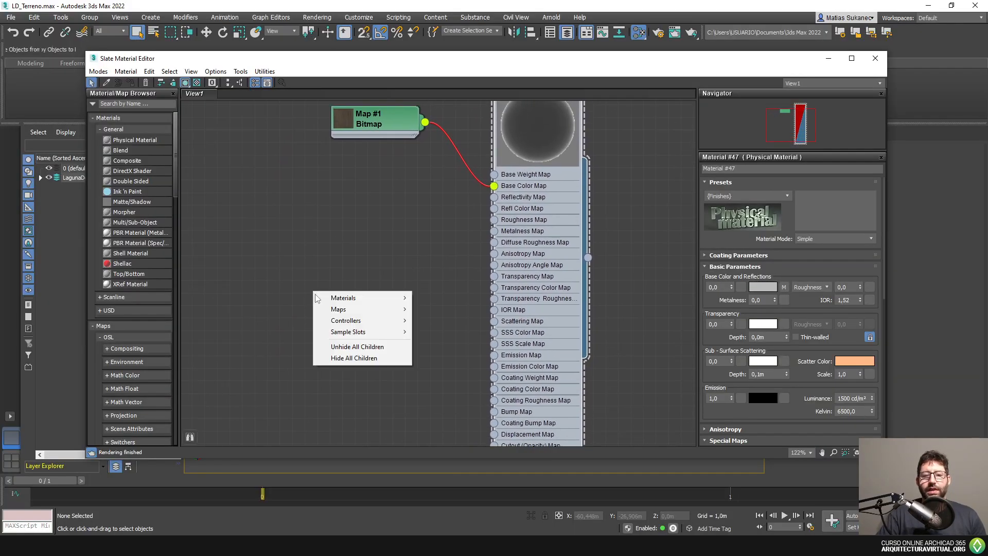
pyautogui.moveTo(249, 313); pyautogui.dragTo(425, 261)
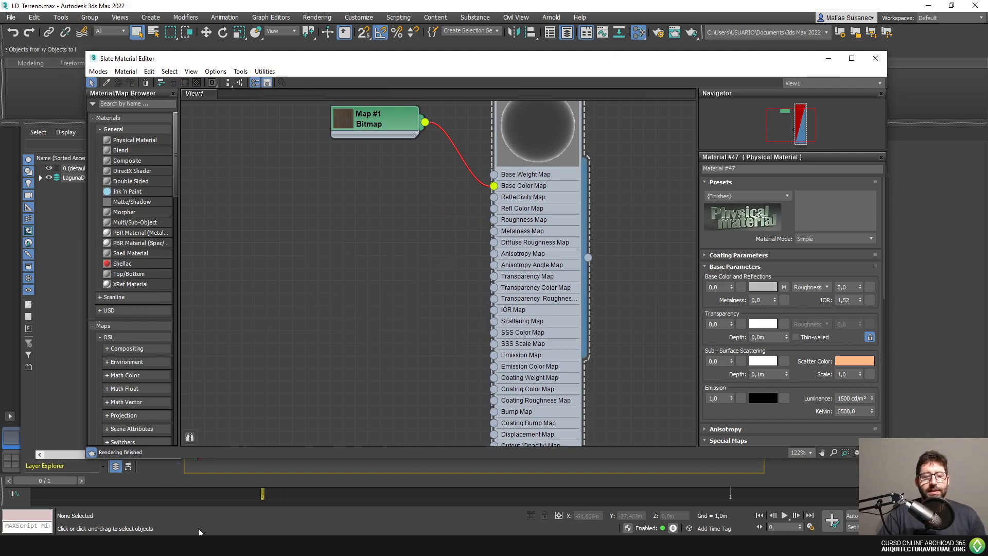
pyautogui.hotkey('alt', 'Tab')
# - In Unreal Engine, add the ujlndfvn_8K_Albedo texture from the Maderas folder to the NewMaterial graph
pyautogui.moveTo(402, 297); pyautogui.dragTo(448, 270, button='right')
pyautogui.click(33, 527)
pyautogui.click(33, 527)
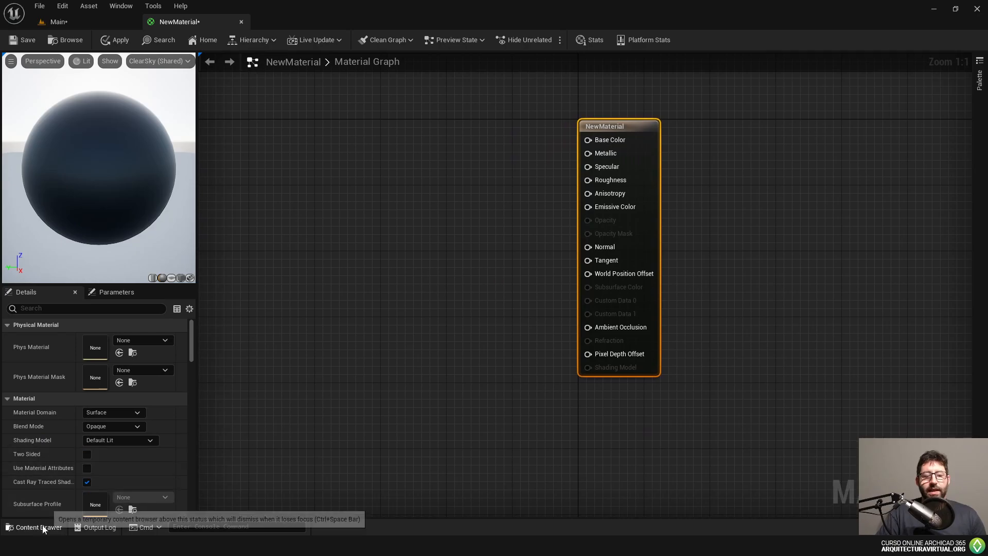
pyautogui.moveTo(193, 404); pyautogui.dragTo(384, 126)
pyautogui.moveTo(443, 130); pyautogui.dragTo(426, 105)
# - Add the ujlndfvn_8K AO, Normal and Roughness textures from the Maderas folder to the material graph
pyautogui.click(34, 527)
pyautogui.moveTo(237, 404); pyautogui.dragTo(309, 234)
pyautogui.click(469, 313)
pyautogui.click(33, 527)
pyautogui.moveTo(302, 402); pyautogui.dragTo(467, 245)
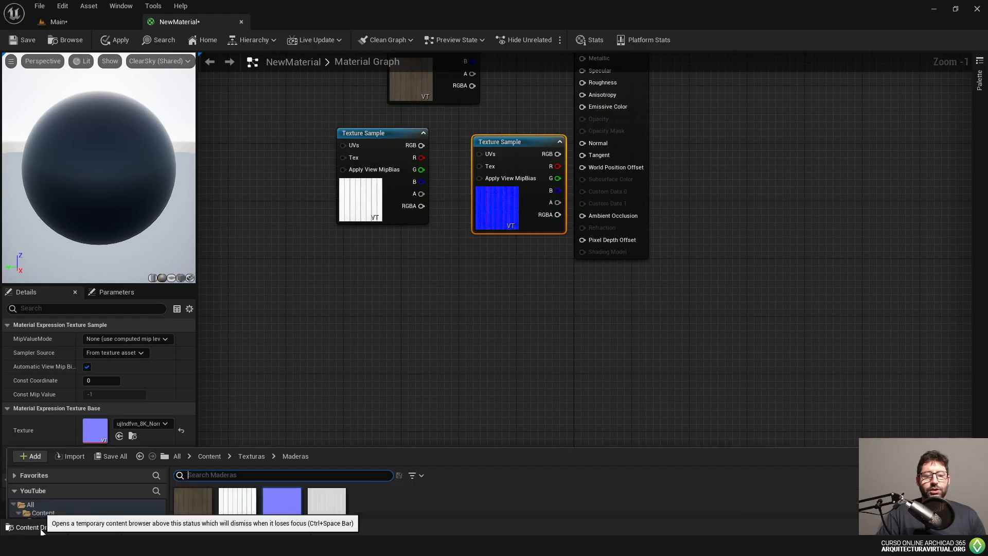
pyautogui.click(34, 527)
pyautogui.moveTo(326, 406); pyautogui.dragTo(365, 286)
pyautogui.scroll(-2, 576, 279)
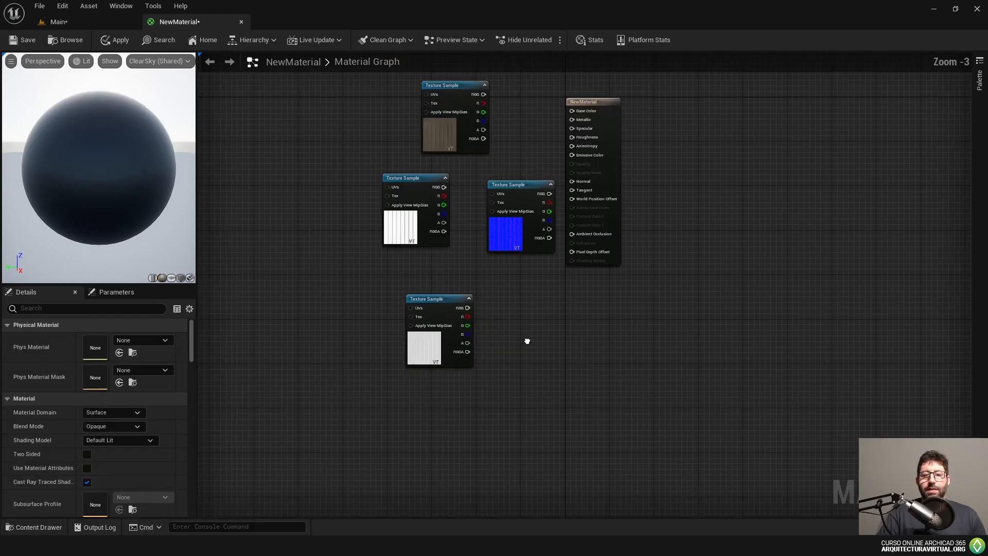
# - Stack the Albedo, AO, Normal and Roughness texture samples in a column and move them near the NewMaterial node
pyautogui.moveTo(489, 234); pyautogui.dragTo(318, 309)
pyautogui.moveTo(414, 351); pyautogui.dragTo(332, 389)
pyautogui.moveTo(396, 233); pyautogui.dragTo(331, 223)
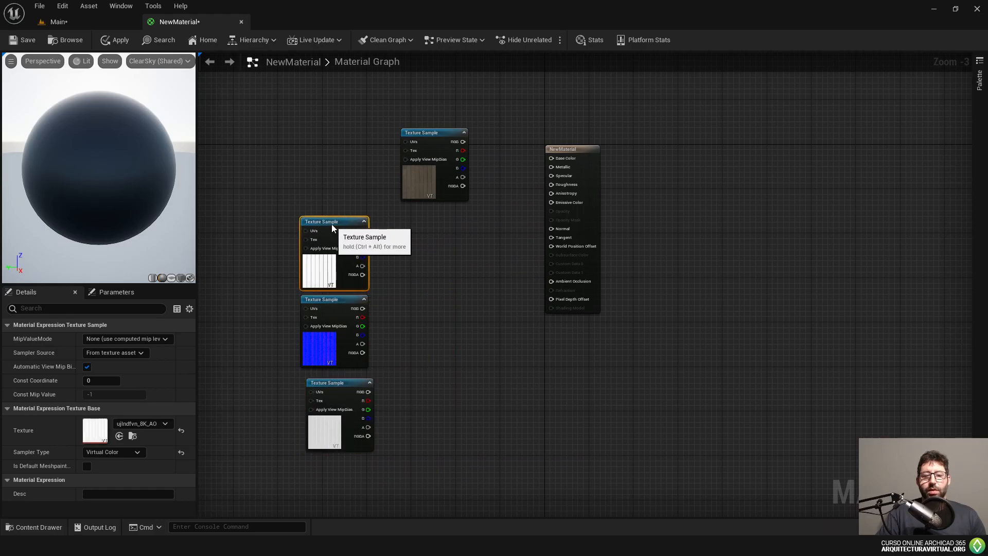
pyautogui.moveTo(431, 138); pyautogui.dragTo(332, 147)
pyautogui.moveTo(397, 129); pyautogui.dragTo(279, 426)
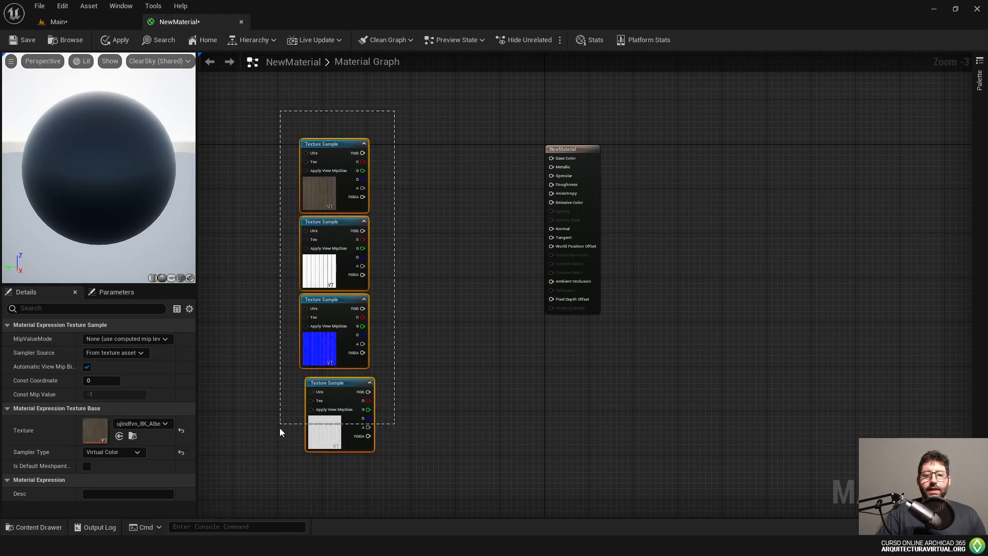
pyautogui.moveTo(330, 326); pyautogui.dragTo(469, 253)
pyautogui.click(647, 214)
# - Align the Roughness texture sample with the bottom of the texture column
pyautogui.scroll(3, 586, 150)
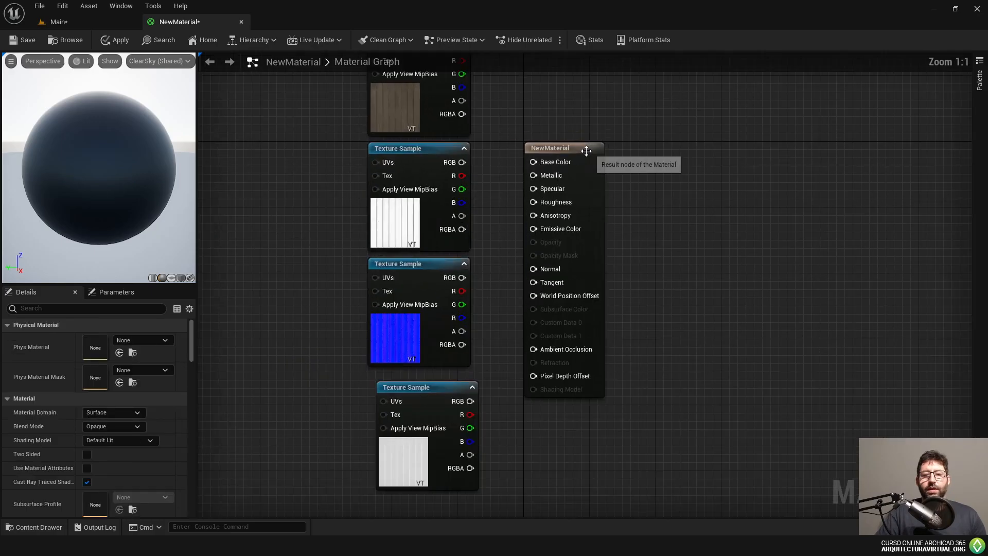
pyautogui.moveTo(585, 151); pyautogui.dragTo(577, 290, button='right')
pyautogui.moveTo(545, 252); pyautogui.dragTo(489, 219, button='right')
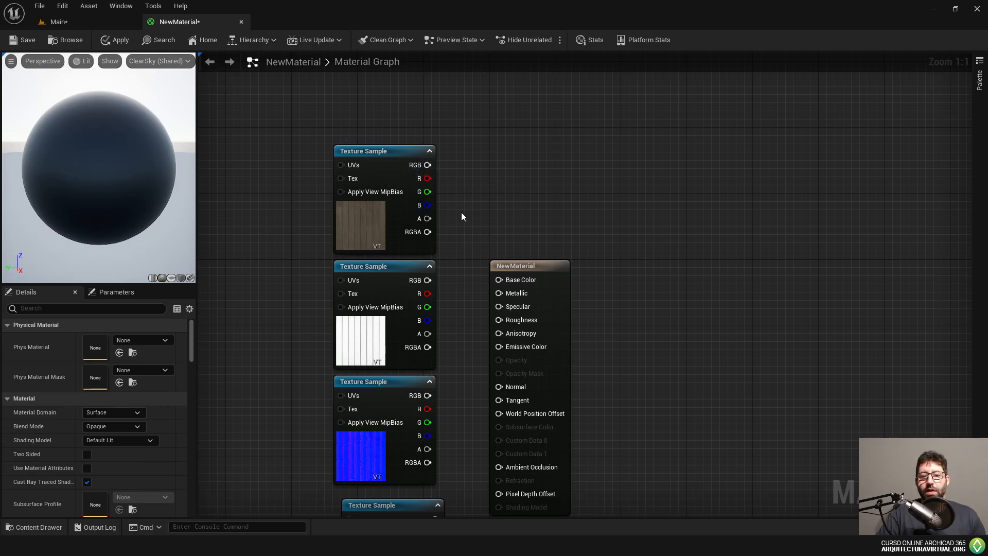
pyautogui.moveTo(463, 208); pyautogui.dragTo(476, 203, button='right')
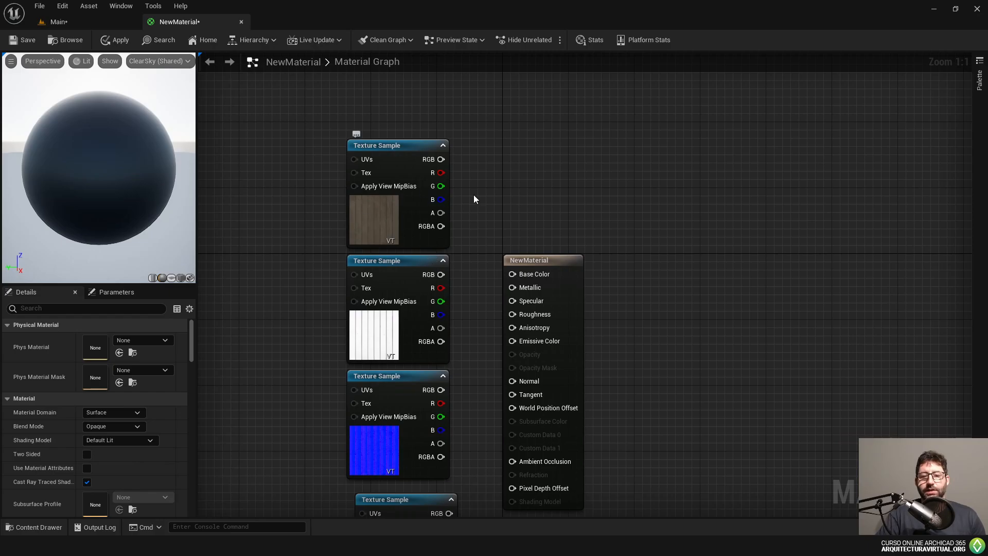
pyautogui.moveTo(520, 252); pyautogui.dragTo(538, 224, button='right')
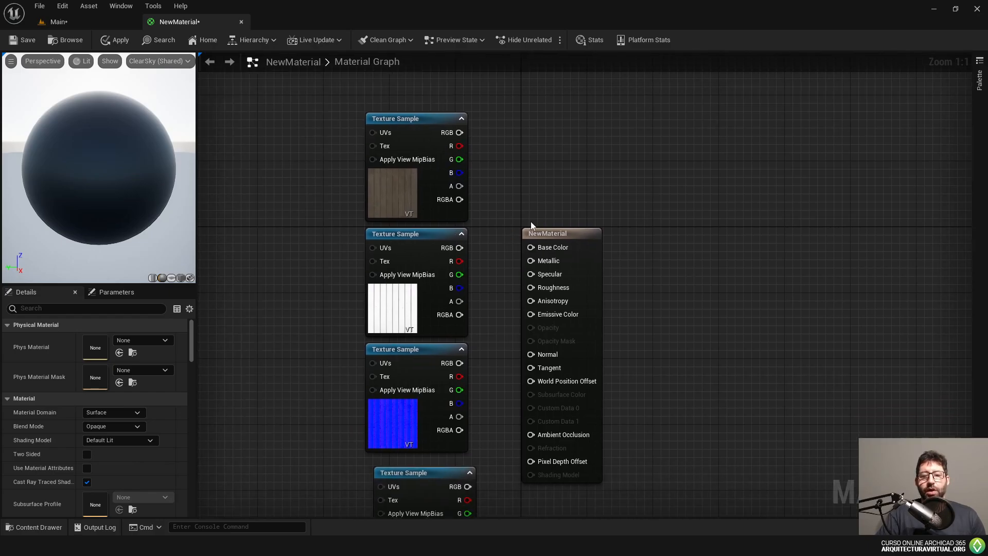
pyautogui.click(431, 467)
pyautogui.click(557, 178)
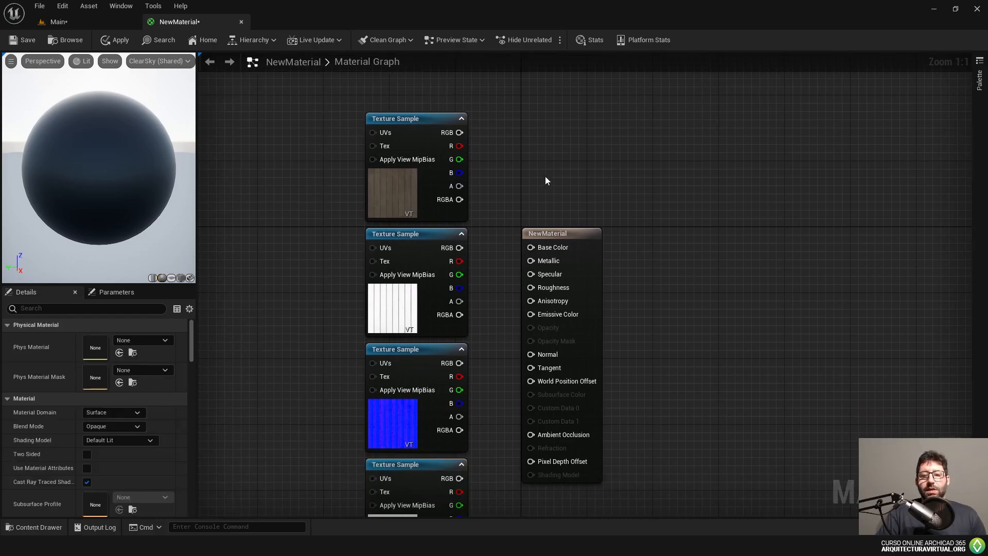
# - Connect the RGB outputs of the Albedo, Normal and Roughness samples to the material's Base Color, Normal and Roughness inputs
pyautogui.moveTo(459, 133); pyautogui.dragTo(531, 251)
pyautogui.moveTo(108, 177); pyautogui.dragTo(89, 171)
pyautogui.moveTo(656, 319); pyautogui.dragTo(652, 231, button='right')
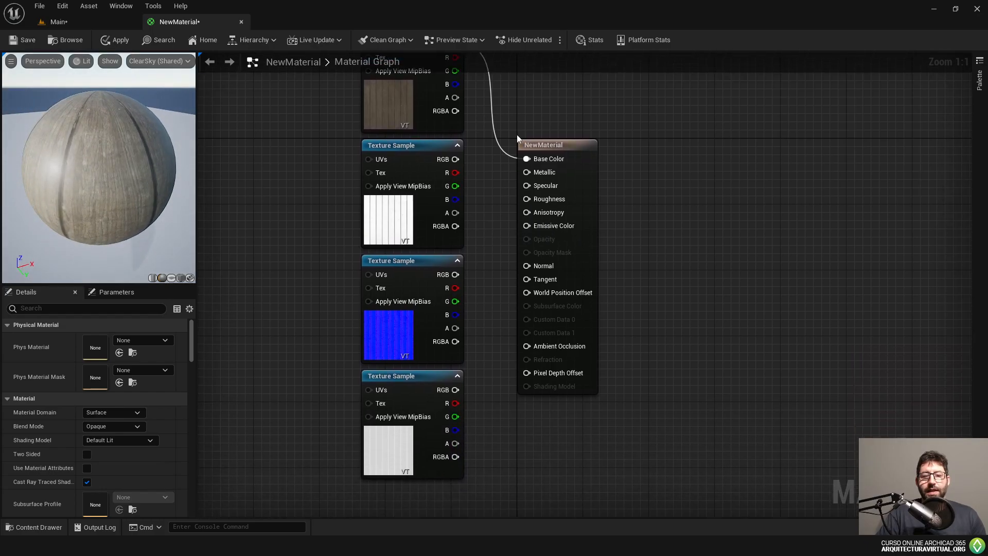
pyautogui.moveTo(455, 274); pyautogui.dragTo(528, 265)
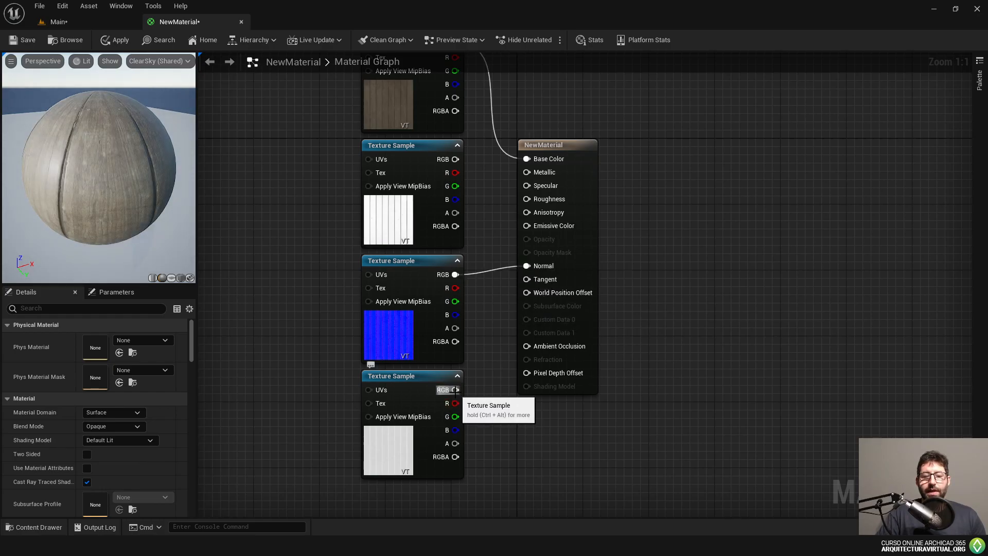
pyautogui.moveTo(455, 390); pyautogui.dragTo(529, 206)
# - Remove the AO texture sample from the graph and move the Roughness sample into its place
pyautogui.moveTo(407, 148); pyautogui.dragTo(703, 337)
pyautogui.moveTo(411, 391); pyautogui.dragTo(410, 157)
pyautogui.click(624, 216)
pyautogui.moveTo(657, 326); pyautogui.dragTo(794, 429, button='right')
pyautogui.click(772, 390)
pyautogui.click(749, 358)
pyautogui.click(731, 374)
pyautogui.press('Delete')
# - Examine the wood material up close on the preview sphere from another angle
pyautogui.moveTo(529, 119); pyautogui.dragTo(471, 466)
pyautogui.moveTo(115, 175); pyautogui.dragTo(159, 174)
pyautogui.scroll(5, 115, 176)
pyautogui.scroll(-5, 115, 175)
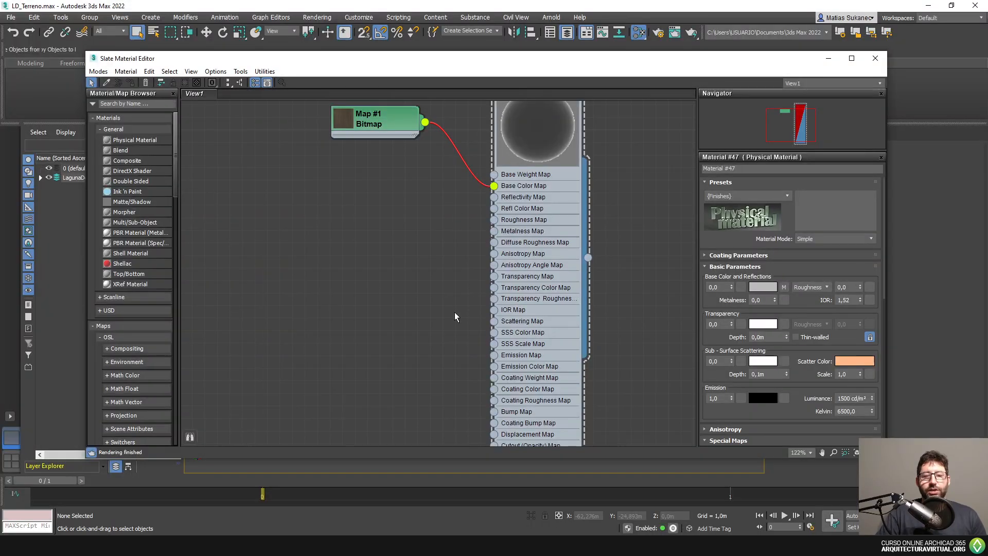
# - Switch to 3ds Max and reposition the Map #1 bitmap node beside the Physical Material for comparison
pyautogui.moveTo(455, 311); pyautogui.dragTo(375, 230, button='middle')
pyautogui.moveTo(374, 230); pyautogui.dragTo(373, 226)
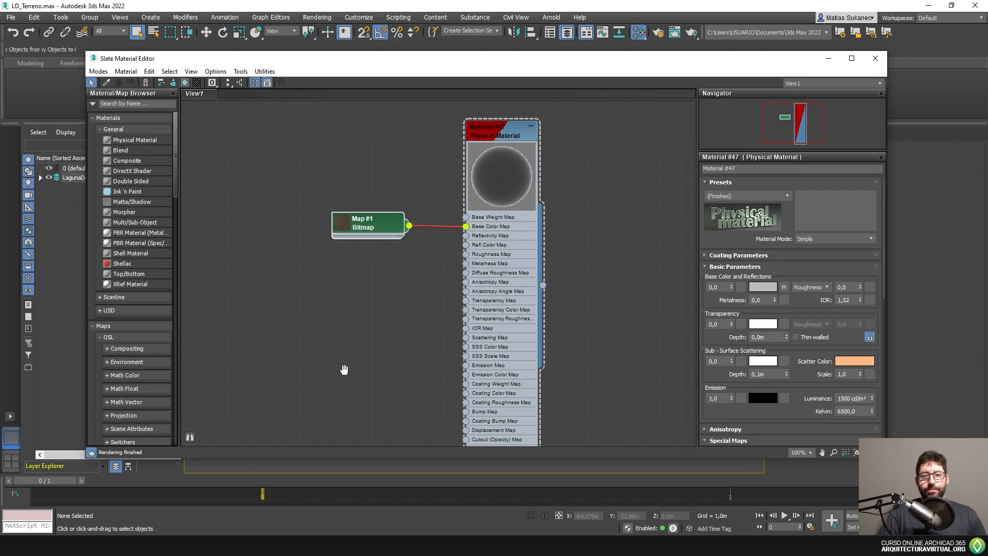
pyautogui.moveTo(344, 370); pyautogui.dragTo(317, 343, button='middle')
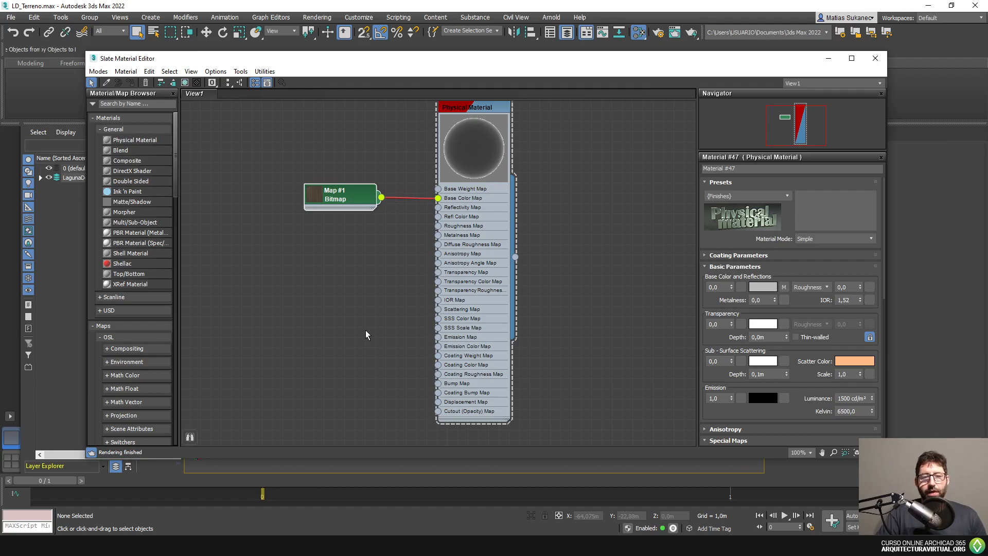
pyautogui.scroll(-2, 320, 326)
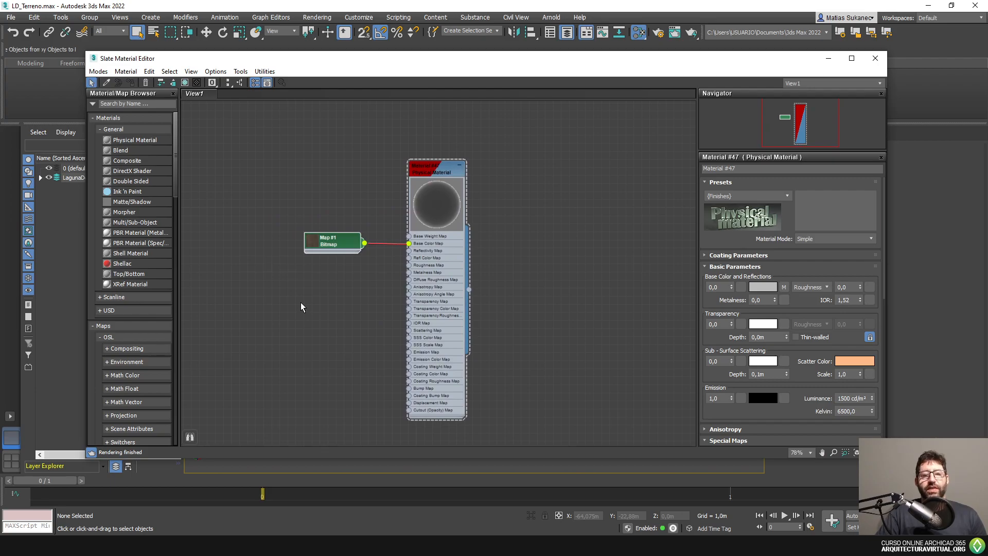
pyautogui.scroll(4, 340, 226)
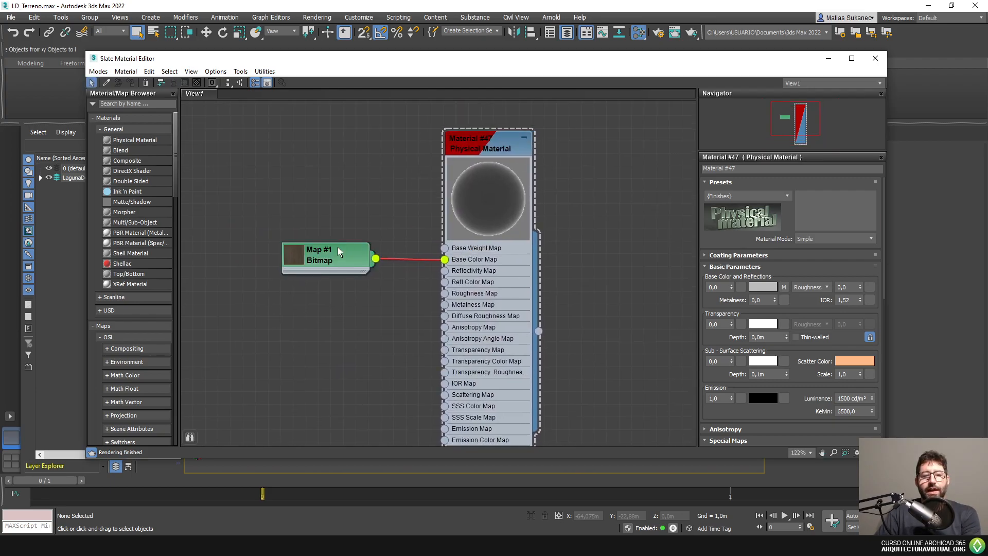
pyautogui.moveTo(316, 259); pyautogui.dragTo(303, 234)
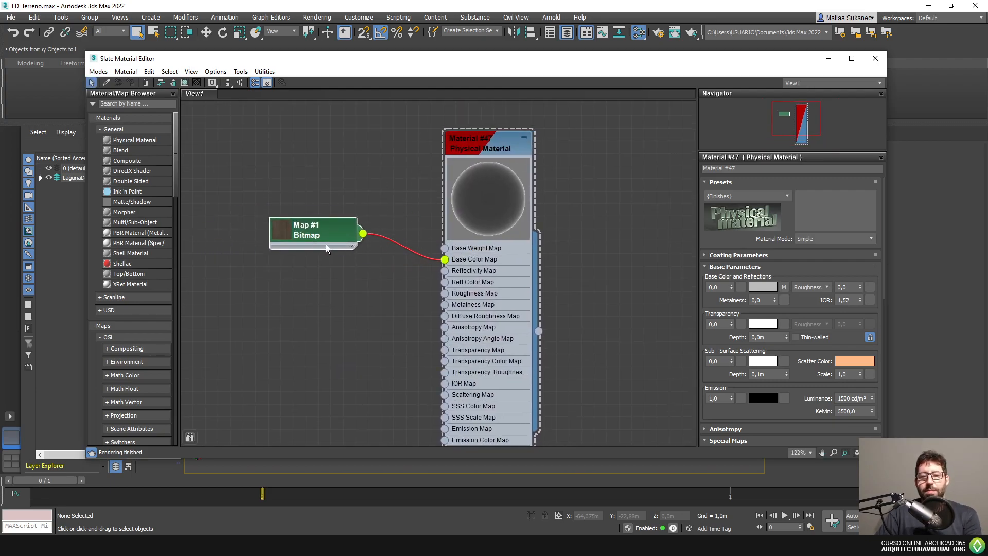
# - Set Material #47's base color weight to 1,0 and toggle its preview back to the large size
pyautogui.moveTo(730, 287); pyautogui.dragTo(674, 286)
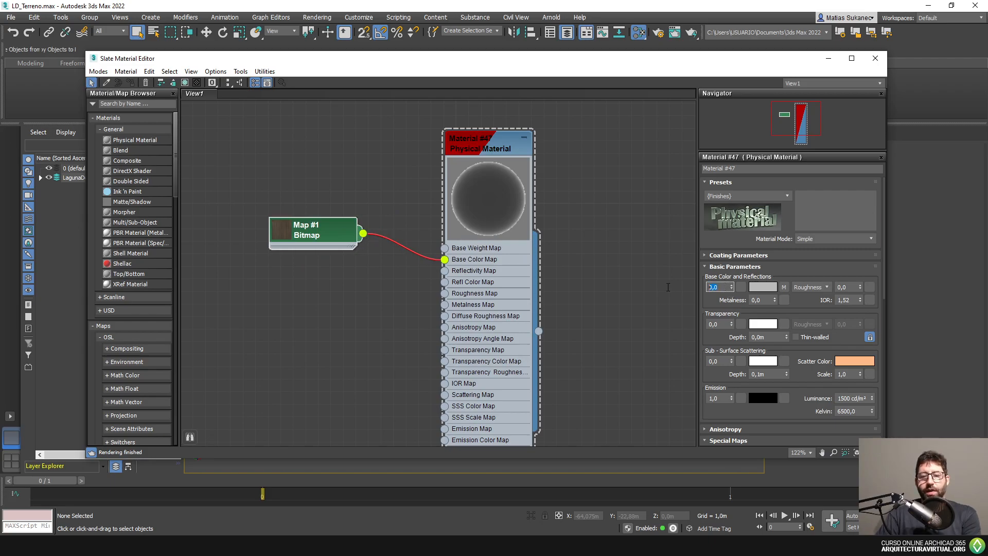
pyautogui.scroll(3, 492, 205)
pyautogui.doubleClick(492, 191)
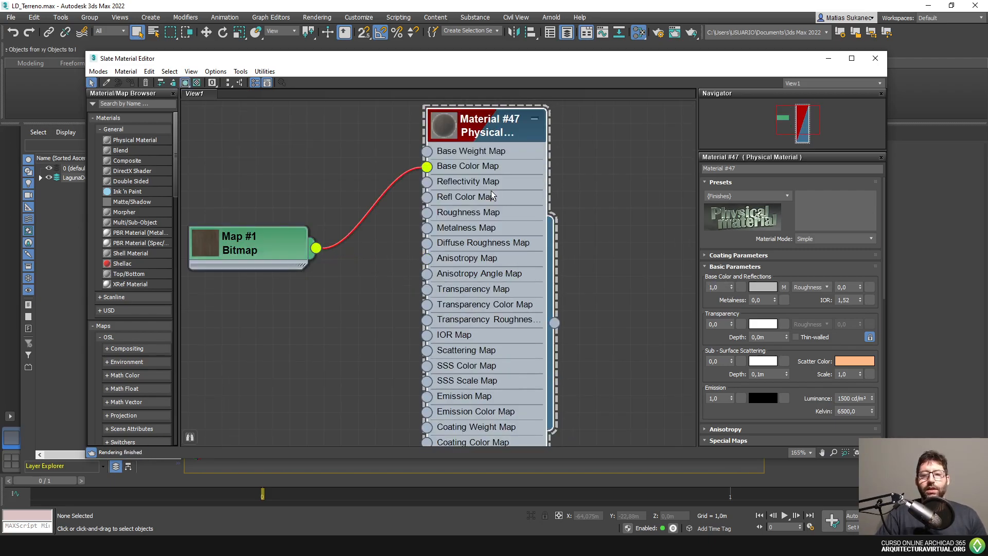
pyautogui.doubleClick(449, 127)
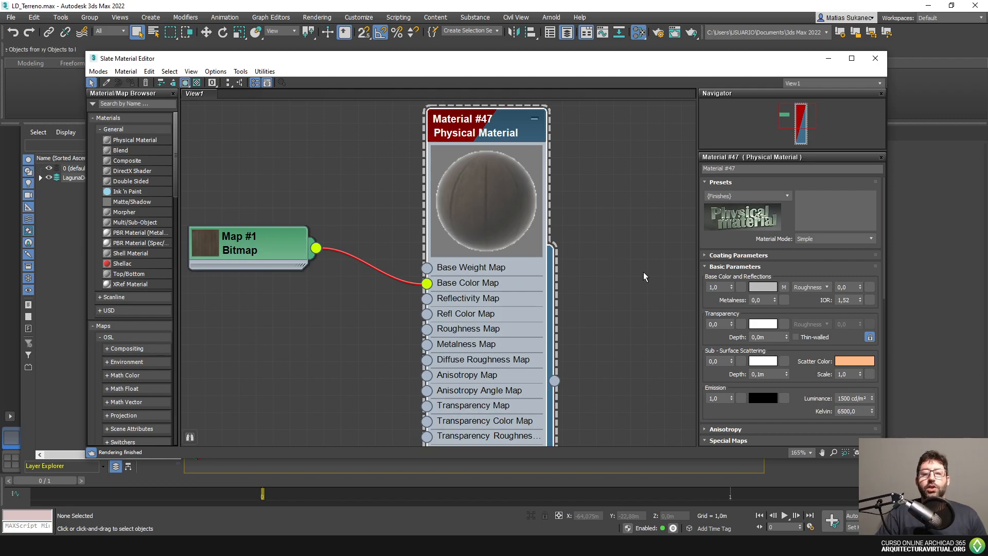
# - Set Material #47's base color weight to 0,5
pyautogui.click(728, 285)
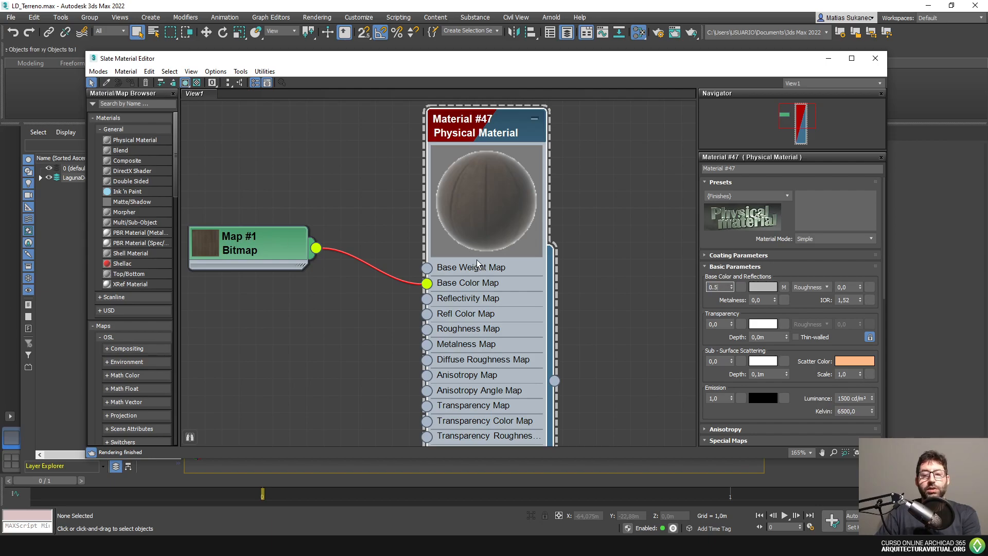
pyautogui.write('0,5')
pyautogui.press('Return')
pyautogui.moveTo(483, 227); pyautogui.dragTo(449, 226)
# - Open the Map #1 bitmap's parameters and review its coordinates, bitmap and output settings
pyautogui.click(214, 239)
pyautogui.moveTo(278, 211); pyautogui.dragTo(315, 207, button='middle')
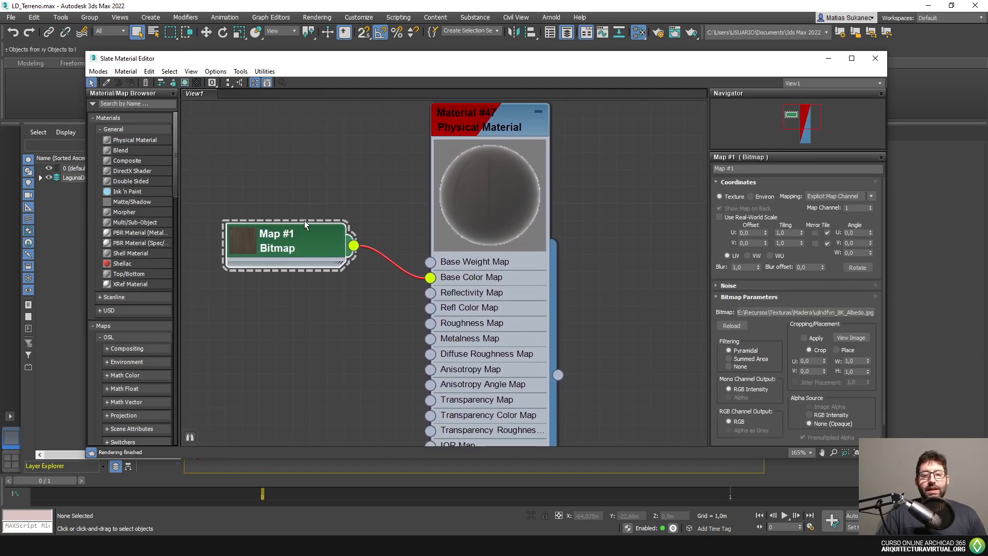
pyautogui.moveTo(258, 236); pyautogui.dragTo(263, 254)
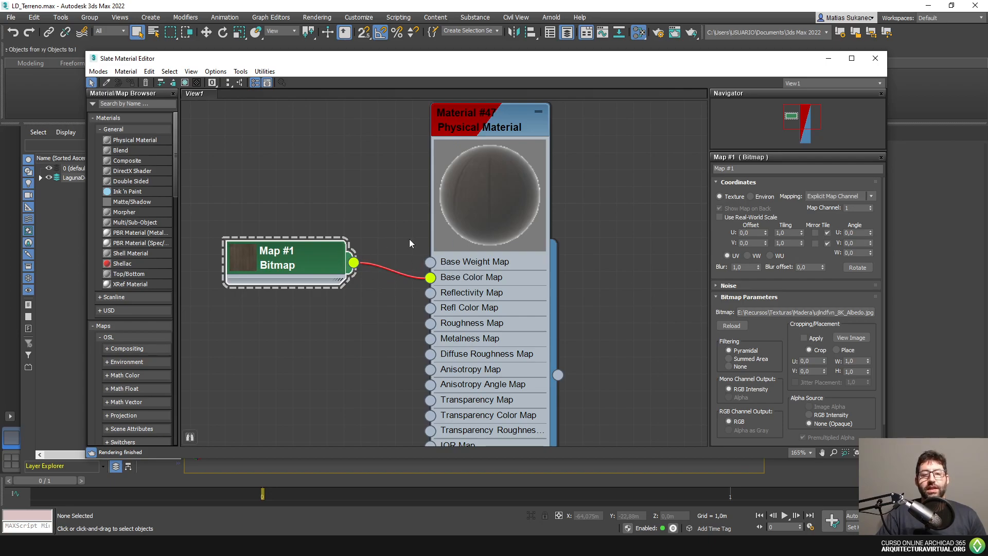
pyautogui.moveTo(397, 296); pyautogui.dragTo(405, 304, button='middle')
pyautogui.moveTo(298, 272); pyautogui.dragTo(316, 290)
pyautogui.scroll(-1, 727, 356)
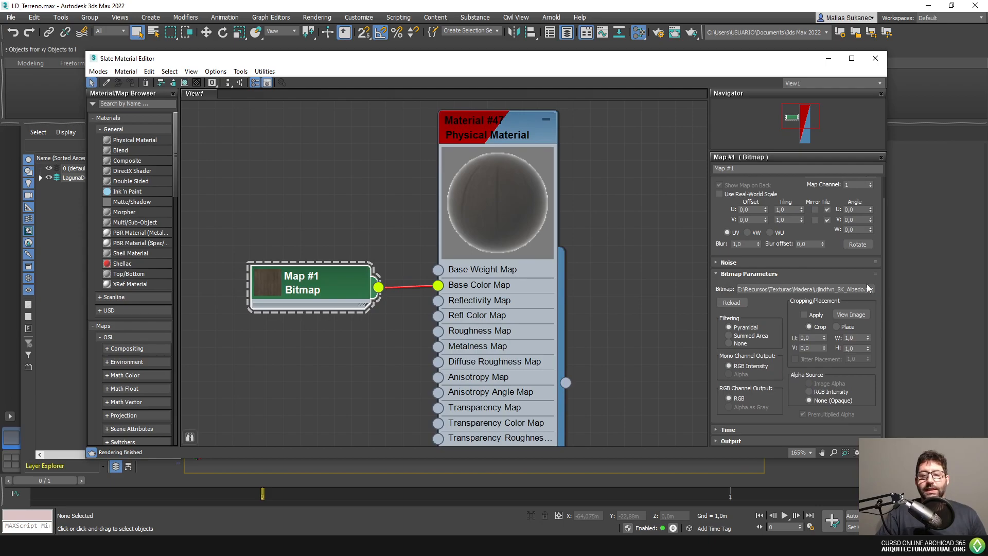
pyautogui.click(731, 441)
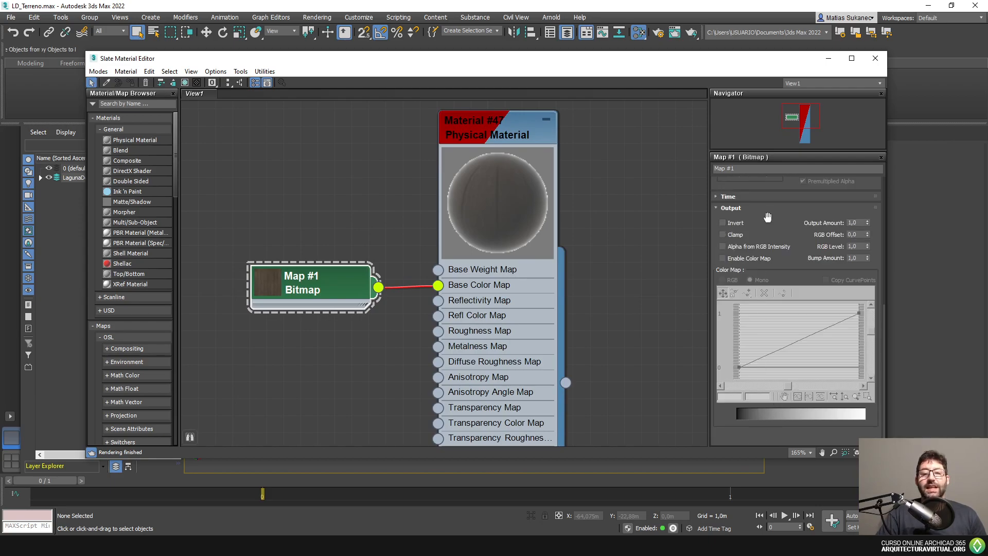
pyautogui.scroll(-5, 752, 309)
pyautogui.scroll(3, 754, 275)
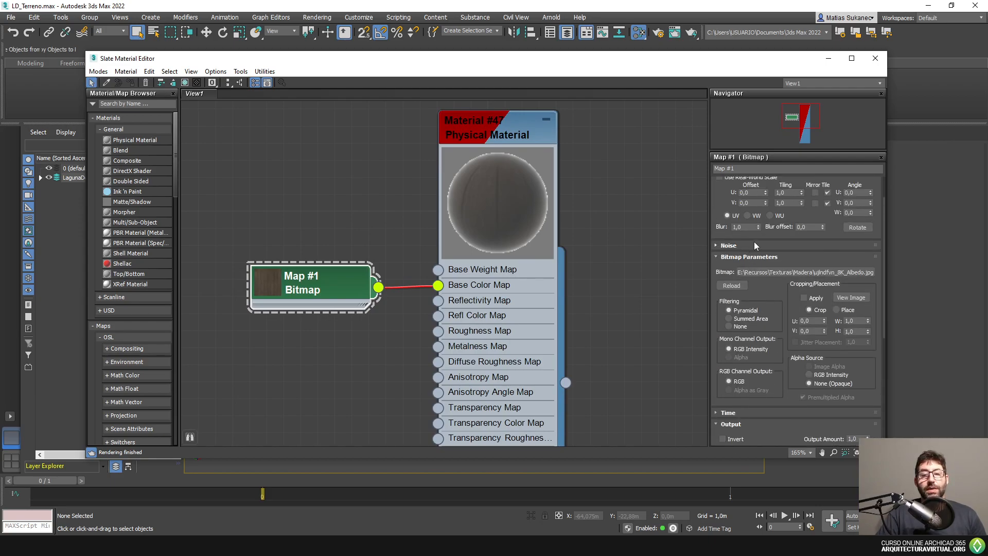
pyautogui.scroll(3, 754, 247)
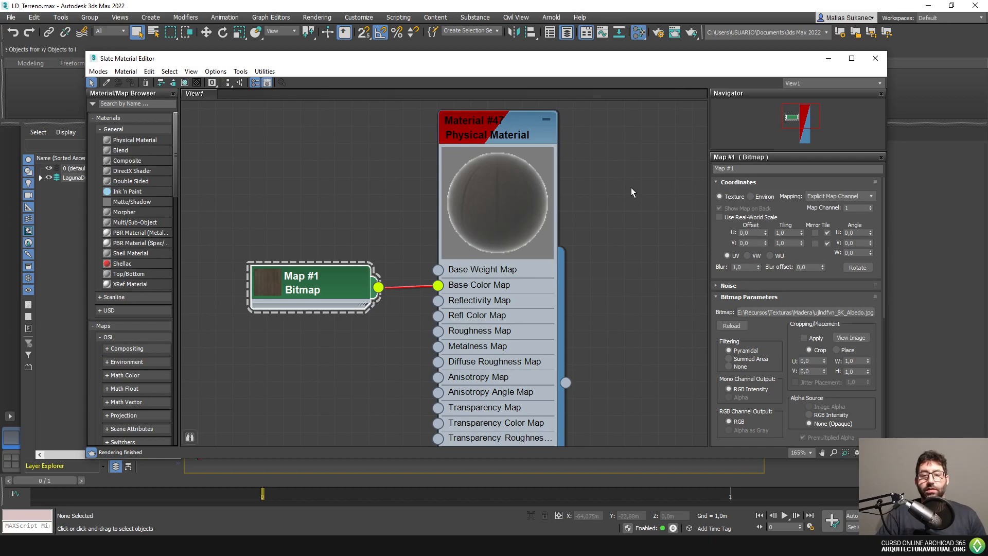
# - Reopen Material #47's parameters and change its base color to black
pyautogui.click(495, 130)
pyautogui.scroll(-8, 767, 319)
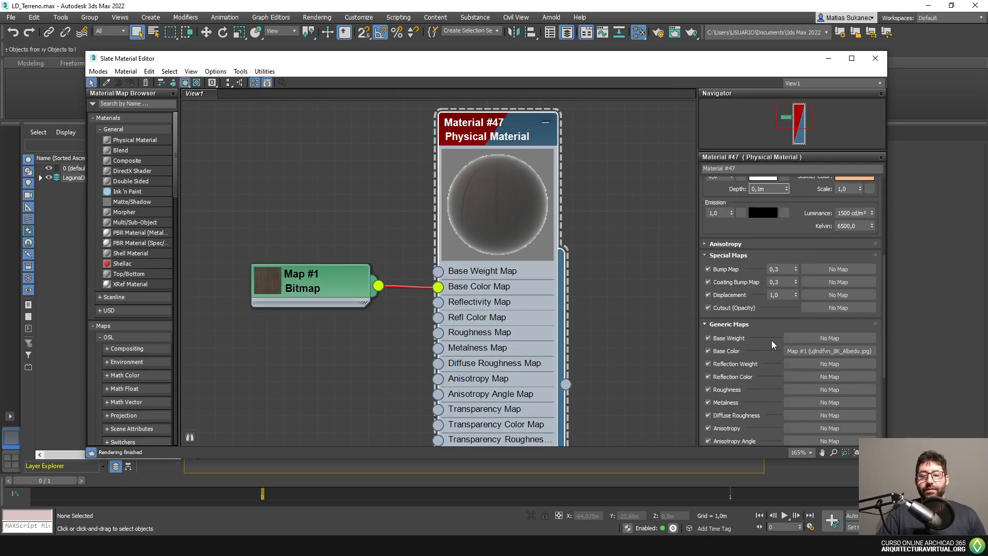
pyautogui.scroll(8, 772, 319)
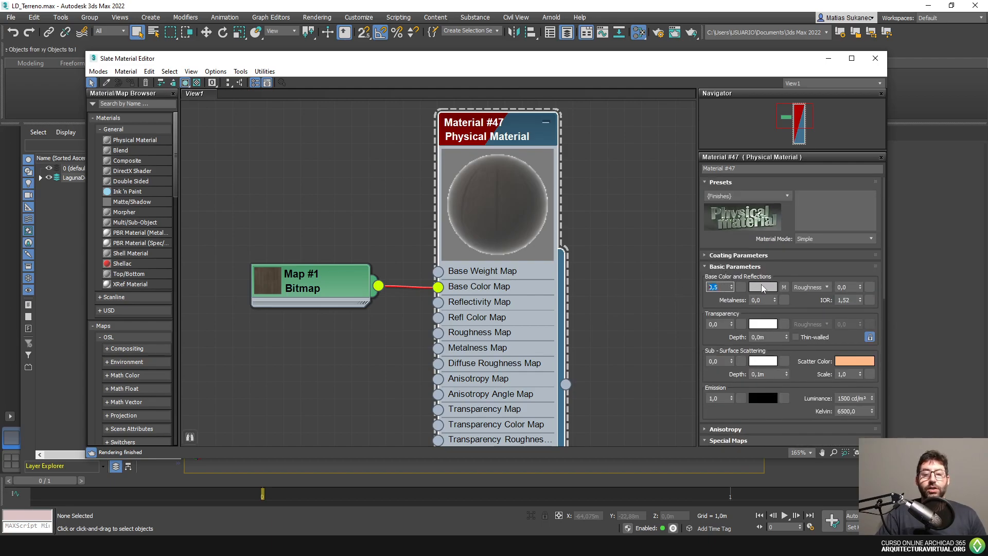
pyautogui.click(762, 287)
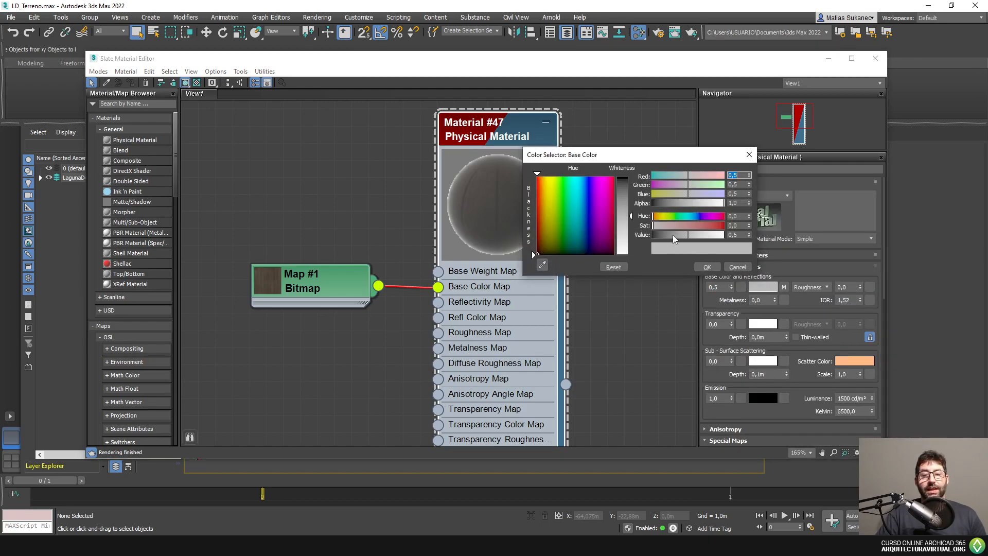
pyautogui.moveTo(672, 236); pyautogui.dragTo(653, 236)
pyautogui.click(706, 267)
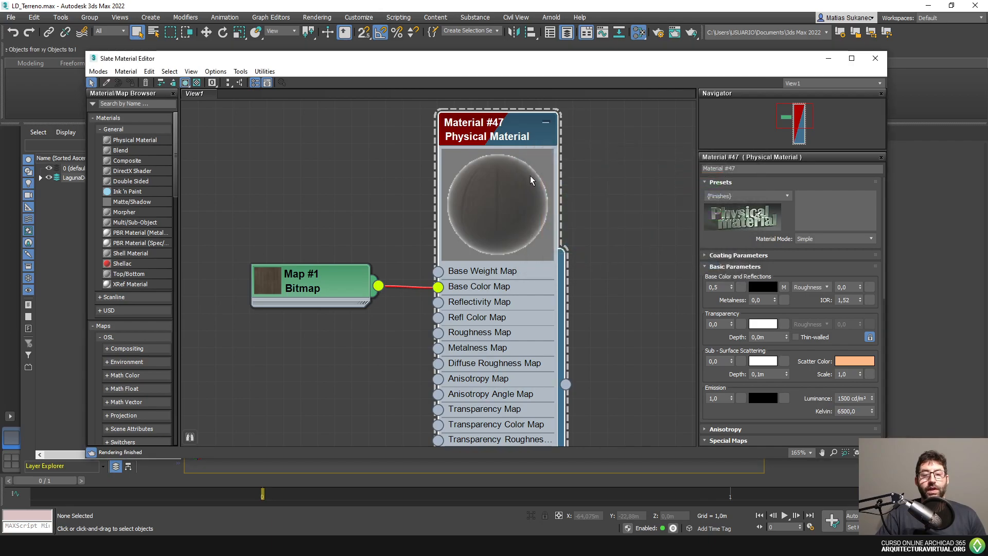
# - Set Material #47's base color to white
pyautogui.click(757, 288)
pyautogui.moveTo(650, 238); pyautogui.dragTo(720, 237)
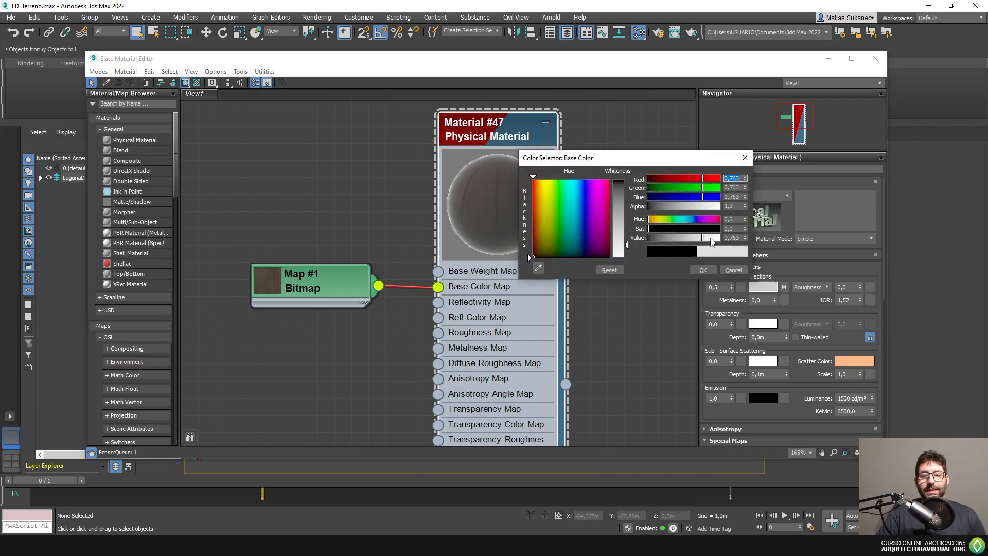
pyautogui.click(704, 271)
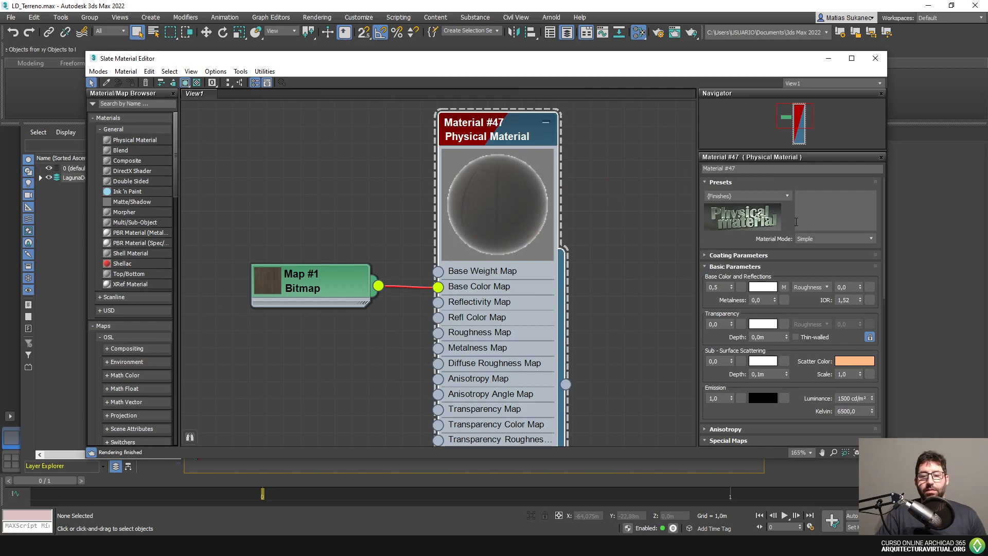
# - Instance the Map #1 bitmap into Material #47's base weight map and clear the base color map
pyautogui.moveTo(784, 288); pyautogui.dragTo(742, 288)
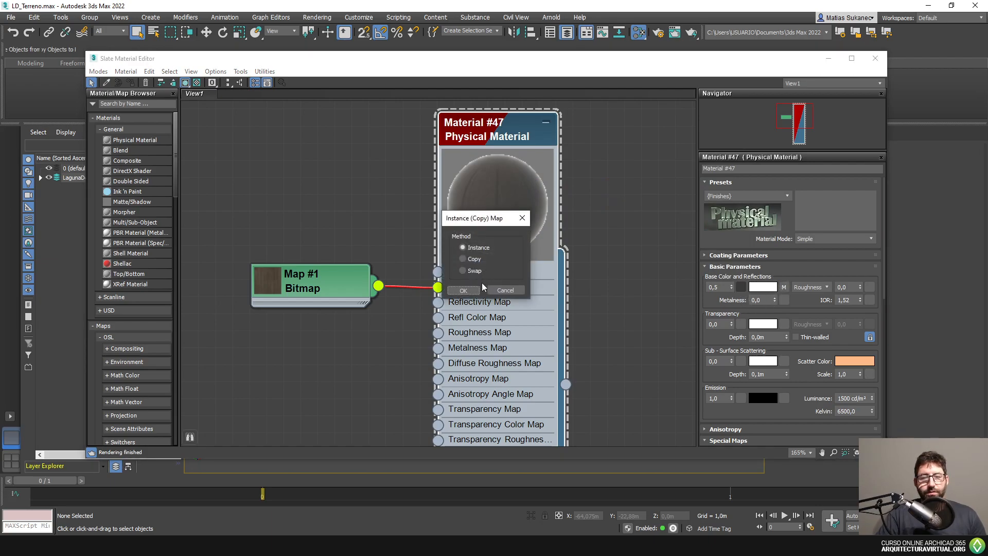
pyautogui.click(463, 290)
pyautogui.rightClick(785, 288)
pyautogui.click(805, 319)
pyautogui.moveTo(339, 303); pyautogui.dragTo(337, 362)
pyautogui.press('Delete')
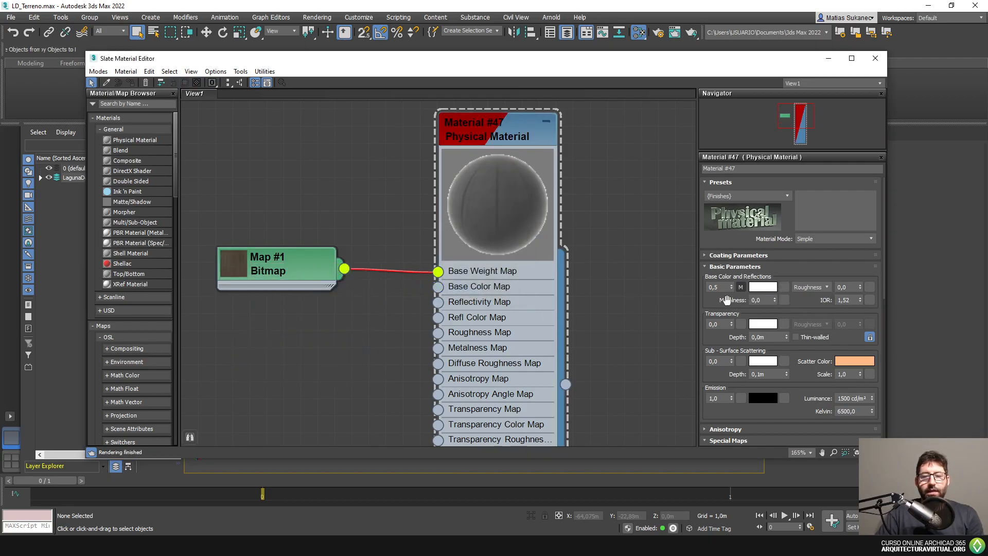
# - Change Material #47's base color to black and check its base color weight and transparency fields
pyautogui.click(768, 288)
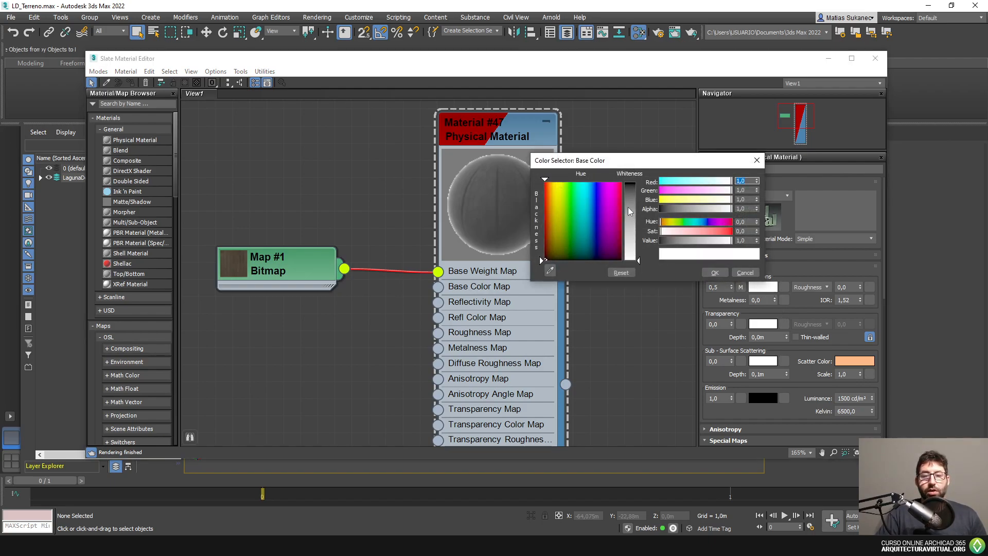
pyautogui.click(660, 240)
pyautogui.click(713, 271)
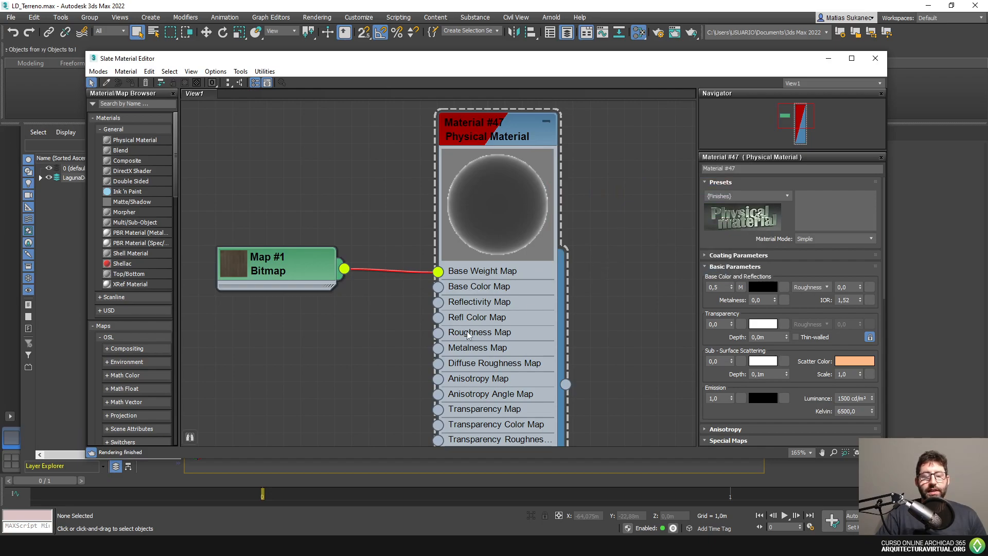
pyautogui.click(721, 287)
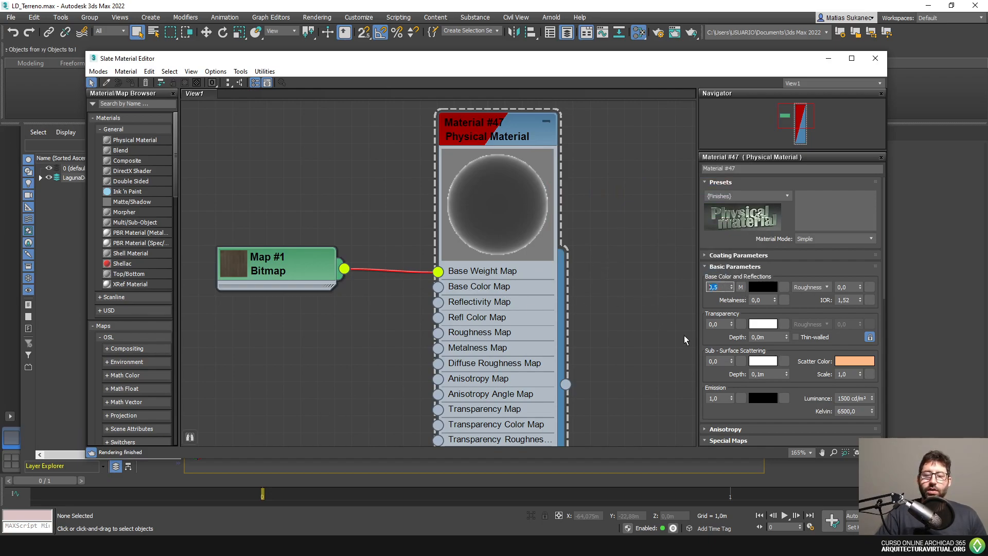
pyautogui.click(710, 323)
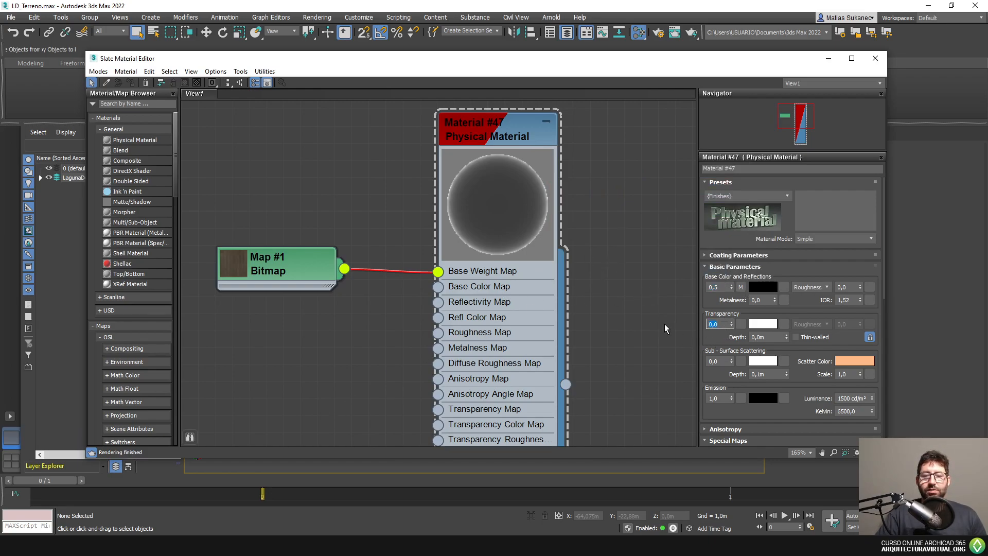
pyautogui.click(719, 287)
pyautogui.click(726, 324)
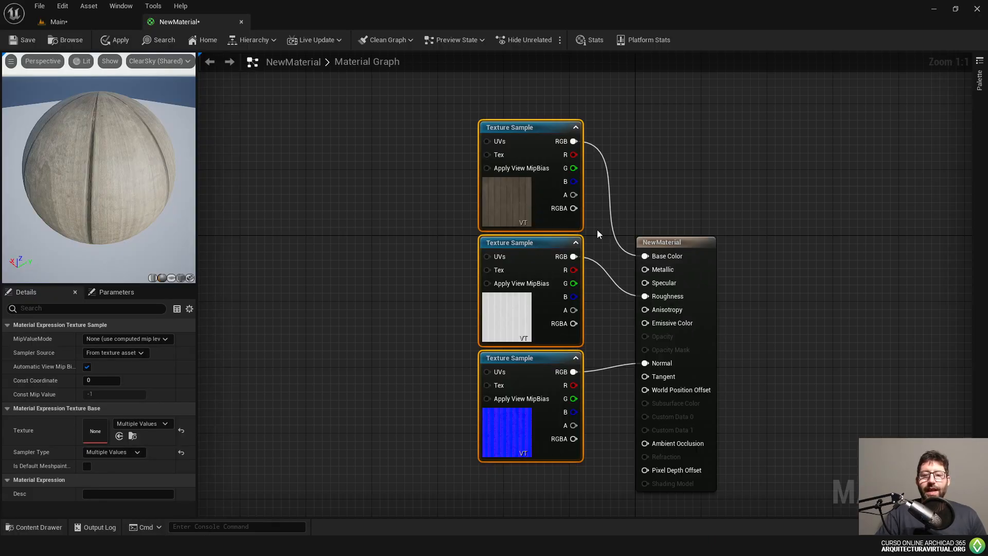
# - Switch to Unreal Engine and move the three Texture Sample nodes away from NewMaterial, with the albedo sample set higher
pyautogui.moveTo(551, 103); pyautogui.dragTo(417, 396)
pyautogui.moveTo(610, 265); pyautogui.dragTo(571, 230, button='right')
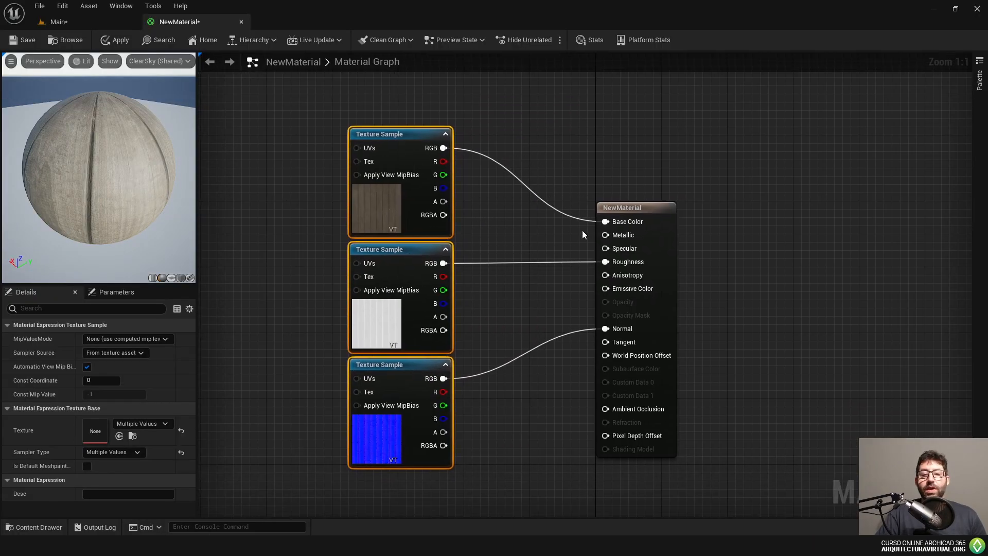
pyautogui.click(727, 204)
pyautogui.moveTo(726, 204); pyautogui.dragTo(723, 241, button='right')
pyautogui.moveTo(433, 188); pyautogui.dragTo(434, 116)
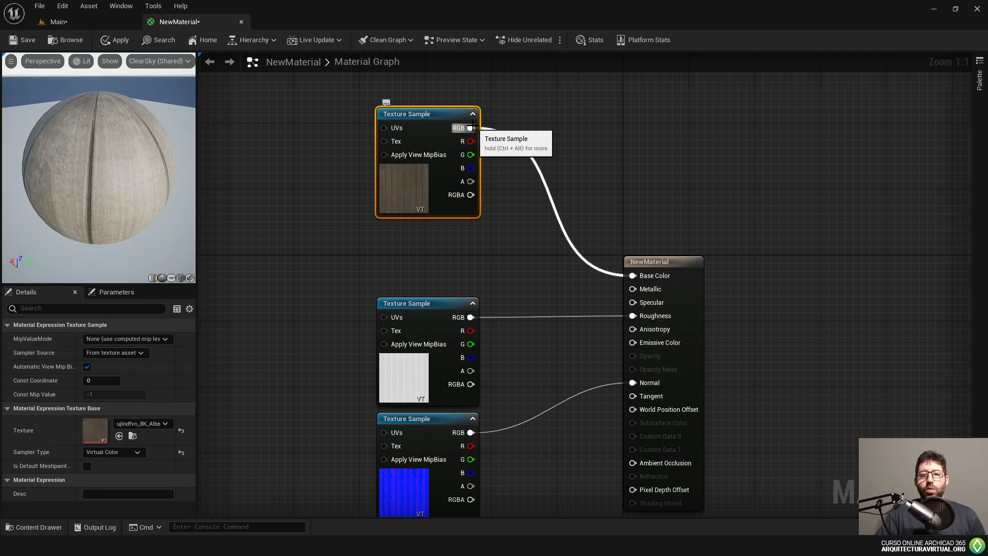
# - Insert a Multiply node between the albedo Texture Sample's RGB output and NewMaterial's Base Color input
pyautogui.moveTo(431, 117); pyautogui.dragTo(520, 195)
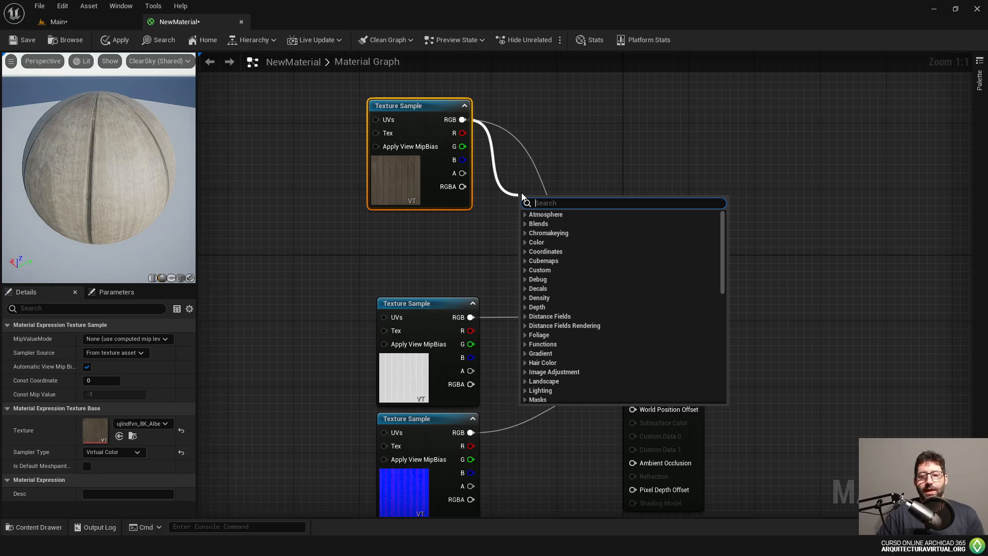
pyautogui.write('mult')
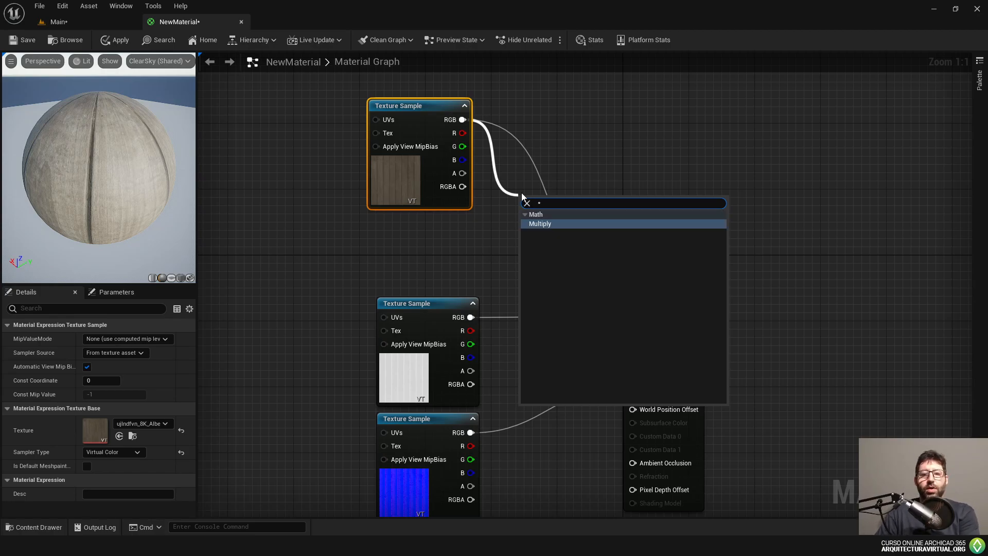
pyautogui.click(548, 229)
pyautogui.moveTo(546, 222); pyautogui.dragTo(633, 275)
pyautogui.moveTo(629, 224); pyautogui.dragTo(711, 255, button='right')
pyautogui.scroll(1, 691, 240)
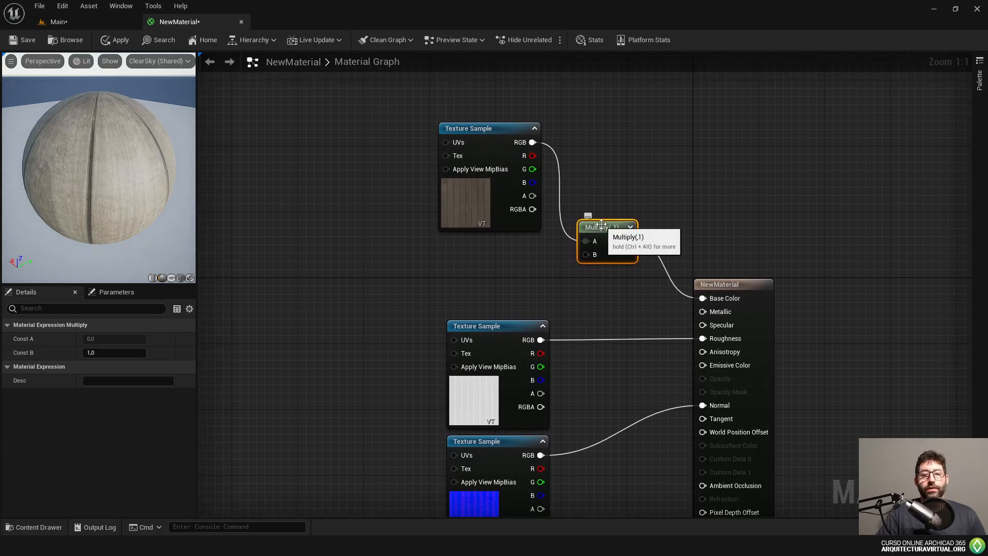
# - Compare the albedo Texture Sample's details with the Multiply node's Const A and Const B settings
pyautogui.click(501, 133)
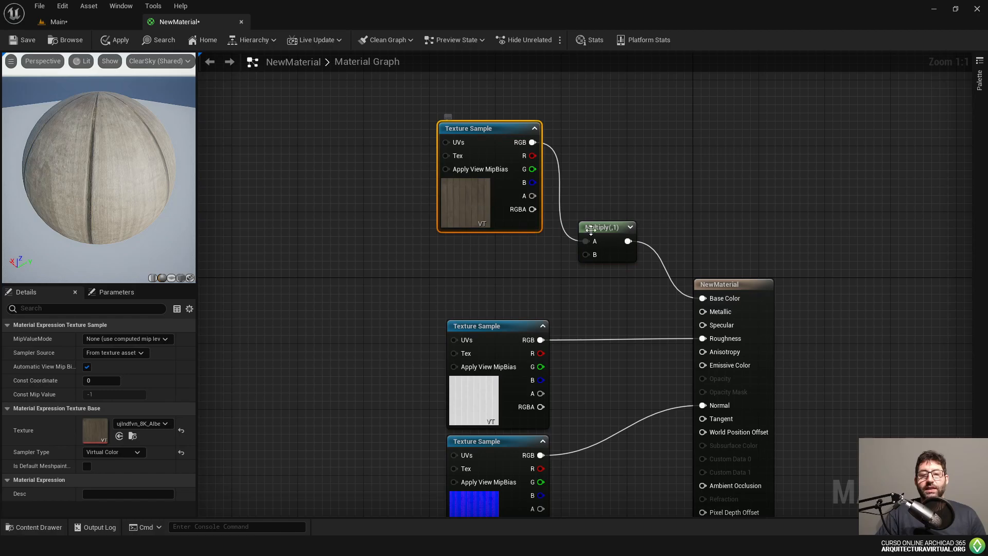
pyautogui.click(607, 227)
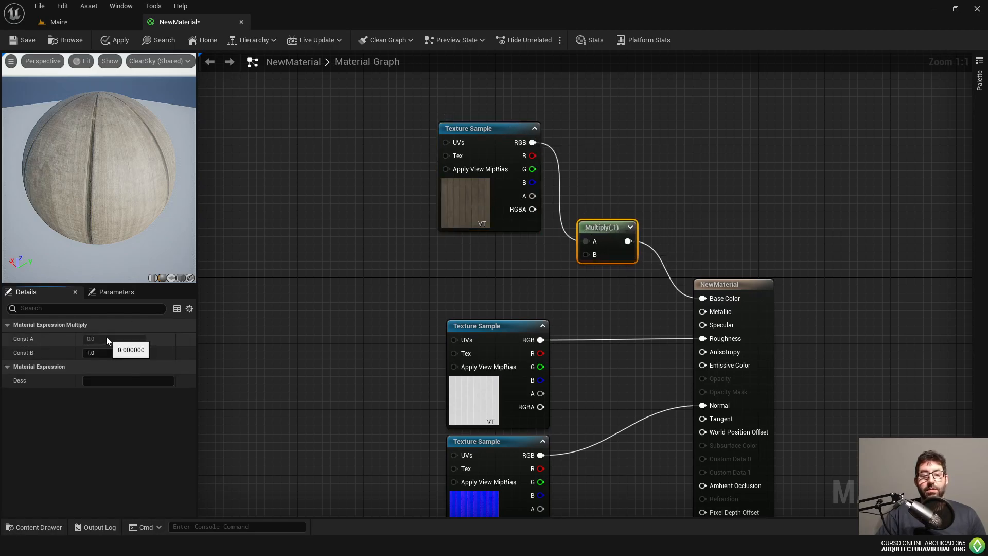
pyautogui.moveTo(488, 135); pyautogui.dragTo(501, 146)
pyautogui.click(604, 230)
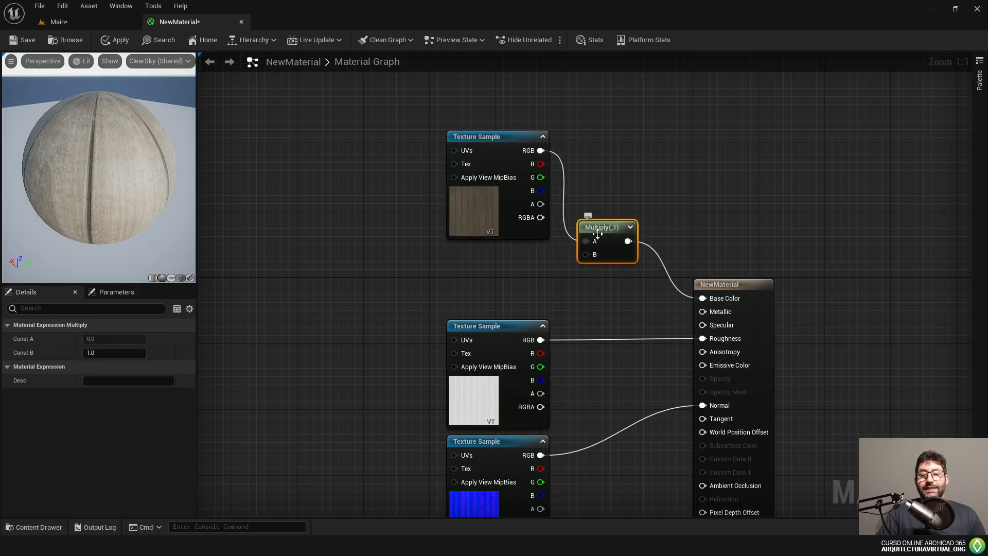
pyautogui.click(118, 353)
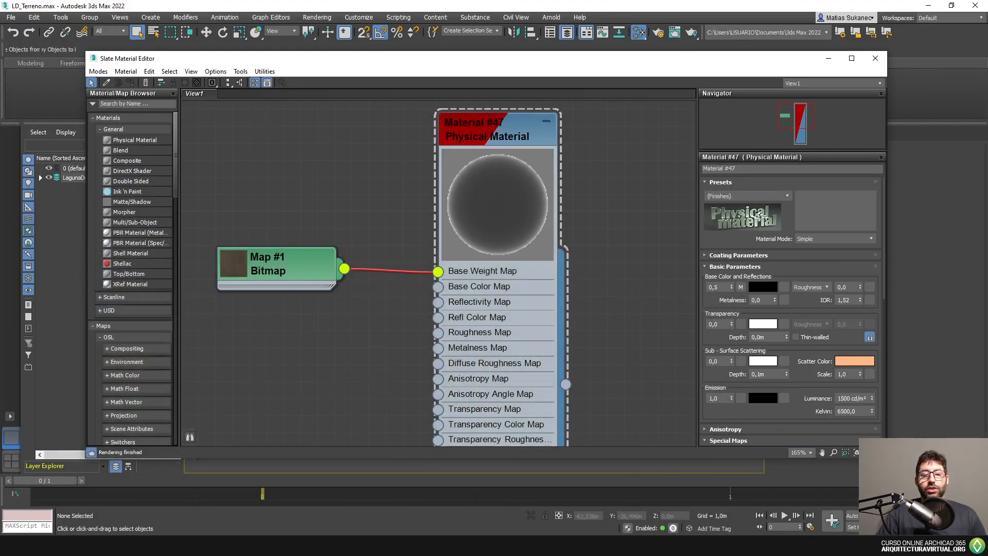
# - Switch to 3ds Max, set Material #47's base color weight to 1,0 and reconnect Map #1 from Base Weight Map to Base Color Map
pyautogui.moveTo(291, 264); pyautogui.dragTo(290, 246)
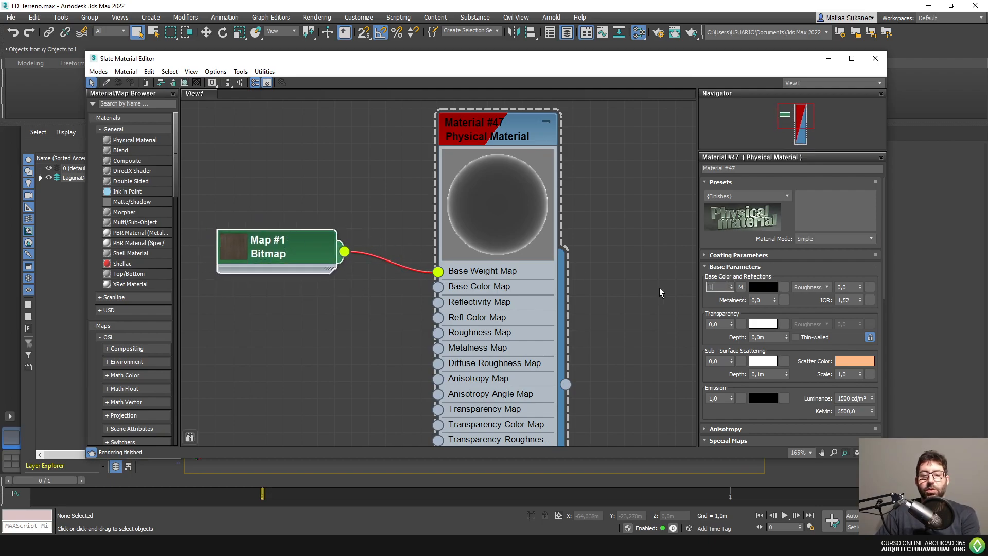
pyautogui.scroll(-1, 435, 303)
pyautogui.rightClick(426, 299)
pyautogui.click(447, 289)
pyautogui.moveTo(423, 323); pyautogui.dragTo(404, 264, button='middle')
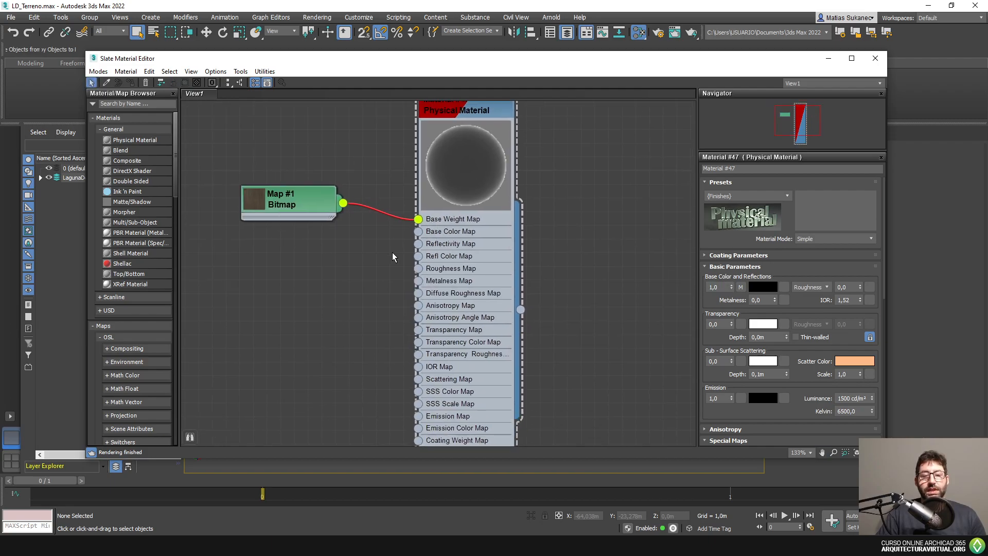
pyautogui.moveTo(419, 224); pyautogui.dragTo(419, 236)
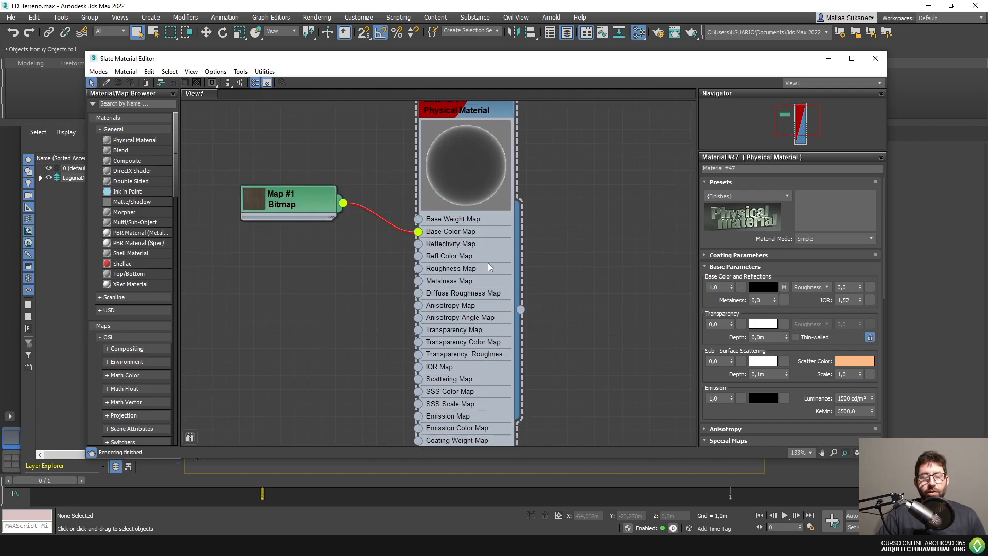
pyautogui.scroll(-1, 526, 269)
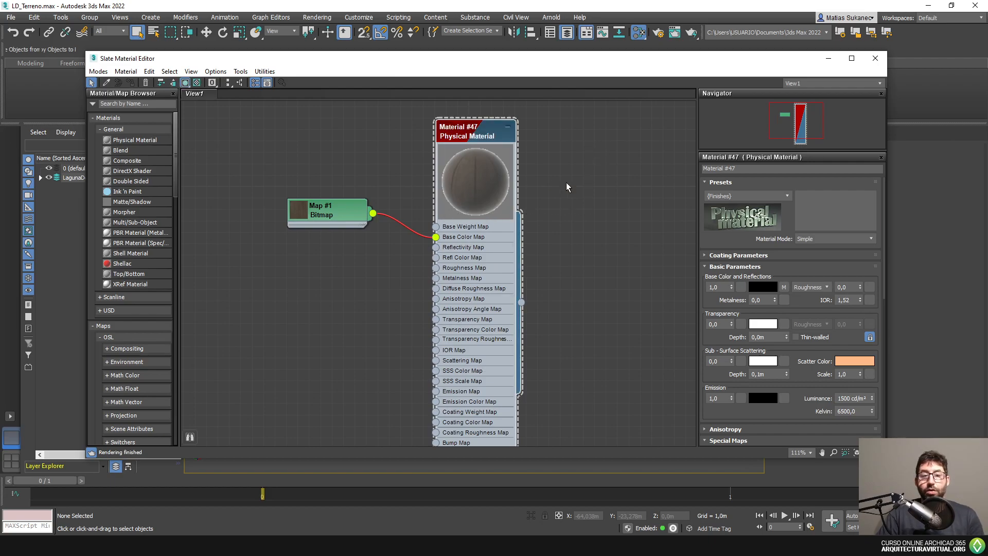
pyautogui.moveTo(551, 192); pyautogui.dragTo(521, 206, button='middle')
pyautogui.moveTo(498, 256); pyautogui.dragTo(499, 221, button='middle')
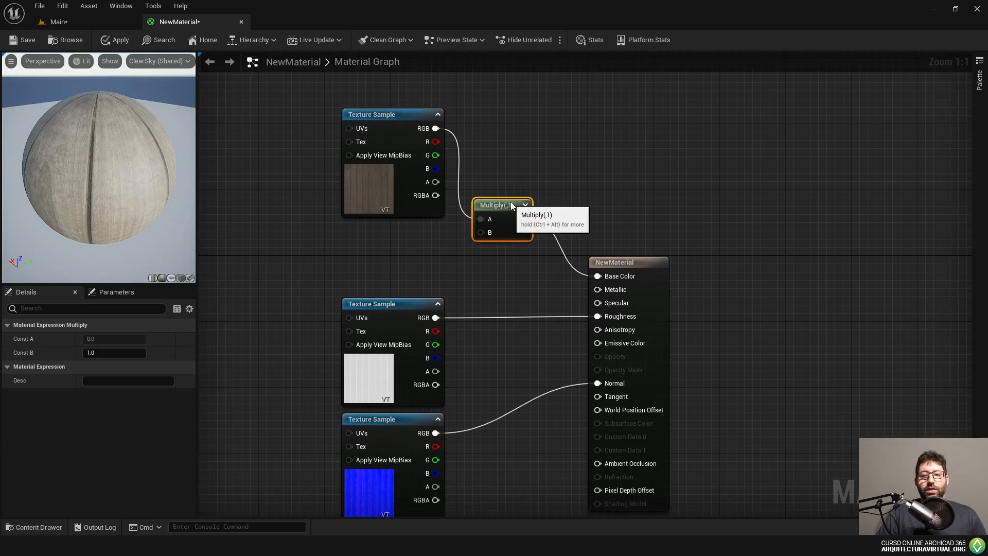
# - Return to Unreal Engine and reposition the Multiply node between the albedo Texture Sample and NewMaterial's Base Color
pyautogui.click(379, 125)
pyautogui.moveTo(379, 128); pyautogui.dragTo(387, 119)
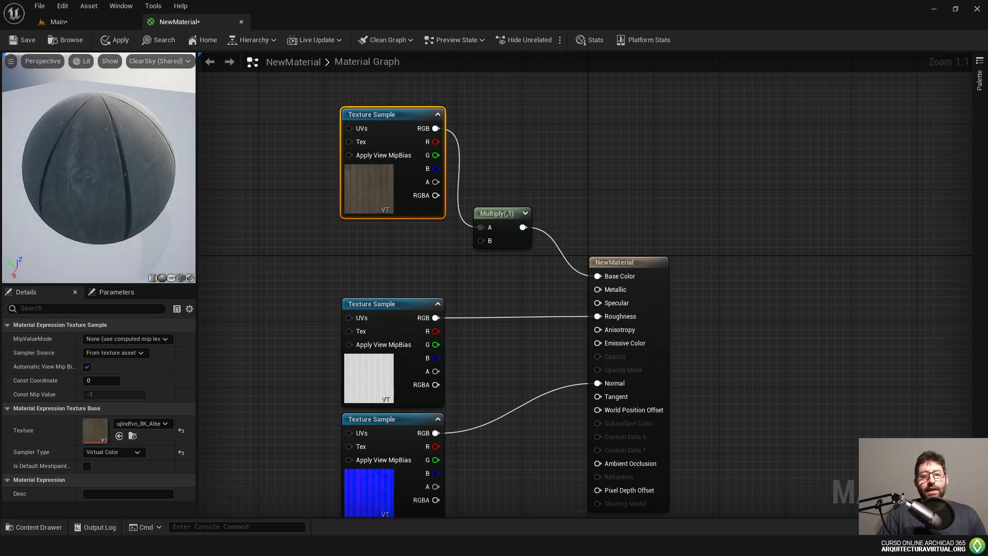
pyautogui.moveTo(533, 95); pyautogui.dragTo(434, 225)
pyautogui.click(436, 225)
pyautogui.moveTo(496, 214); pyautogui.dragTo(496, 197)
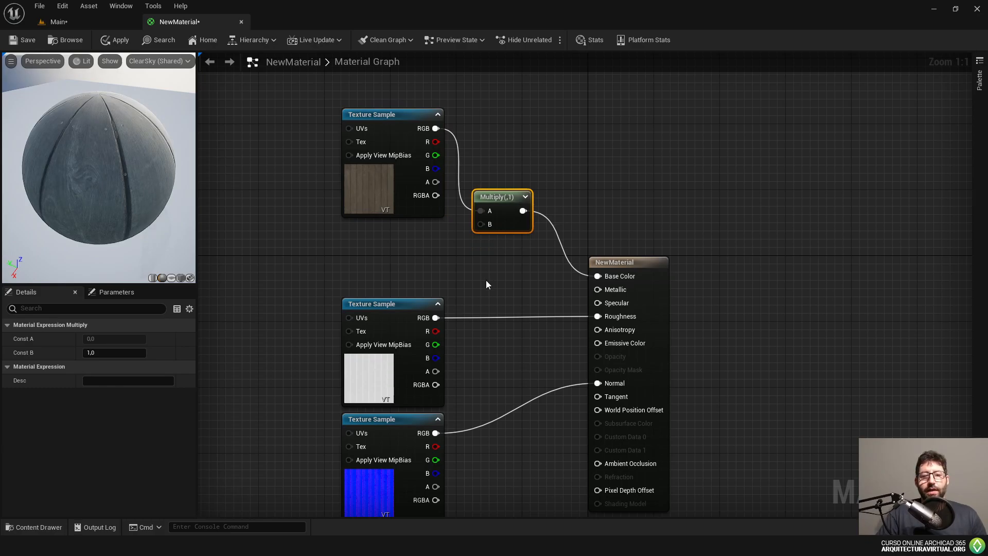
pyautogui.moveTo(486, 280); pyautogui.dragTo(488, 315, button='right')
pyautogui.moveTo(507, 128); pyautogui.dragTo(496, 246)
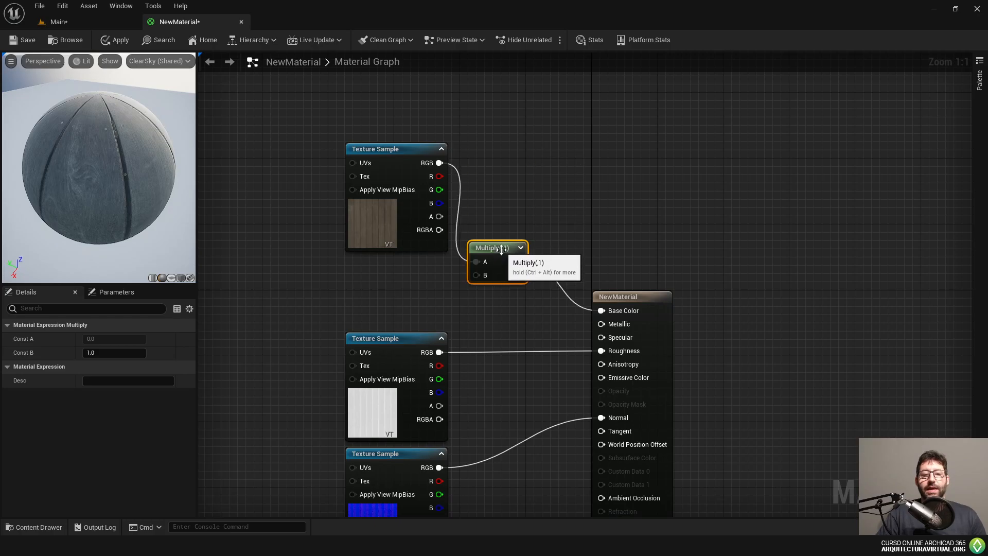
# - Adjust the spacing of the albedo Texture Sample and Multiply nodes, and move both farther from NewMaterial
pyautogui.moveTo(520, 199); pyautogui.dragTo(546, 191, button='right')
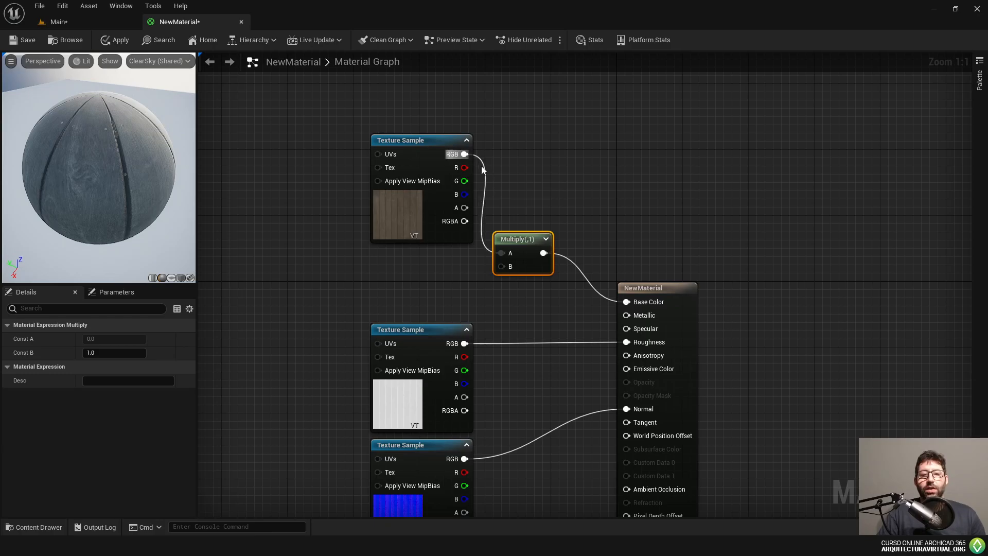
pyautogui.moveTo(442, 140); pyautogui.dragTo(451, 149)
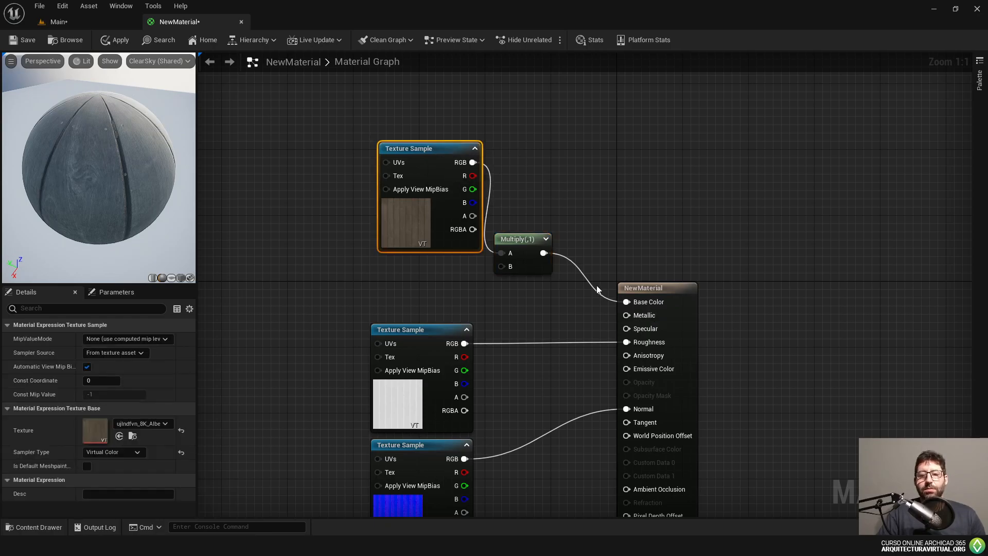
pyautogui.moveTo(526, 239)
pyautogui.mouseDown()
pyautogui.moveTo(530, 224)
pyautogui.moveTo(525, 233)
pyautogui.mouseUp()
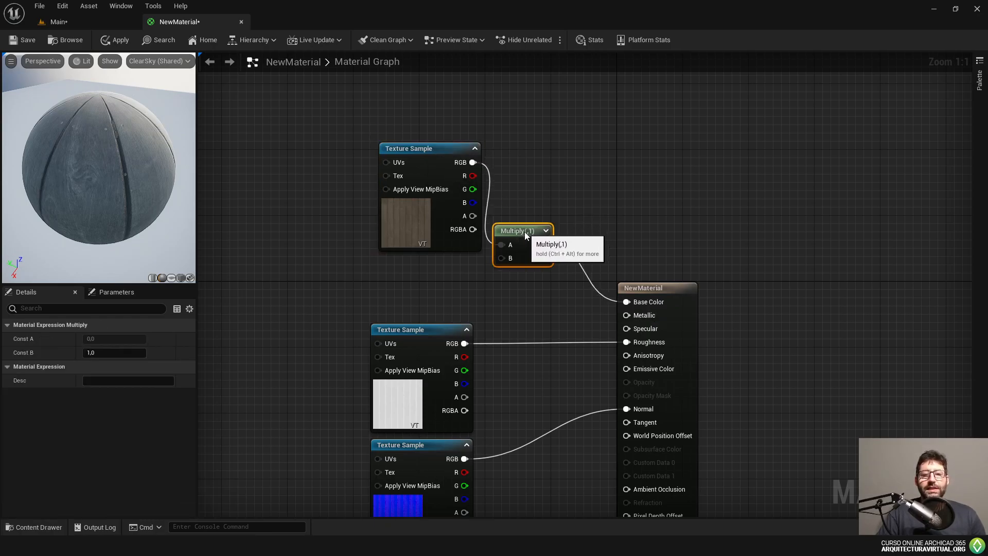
pyautogui.moveTo(536, 176); pyautogui.dragTo(548, 154, button='right')
pyautogui.moveTo(515, 114); pyautogui.dragTo(480, 172)
pyautogui.click(481, 166)
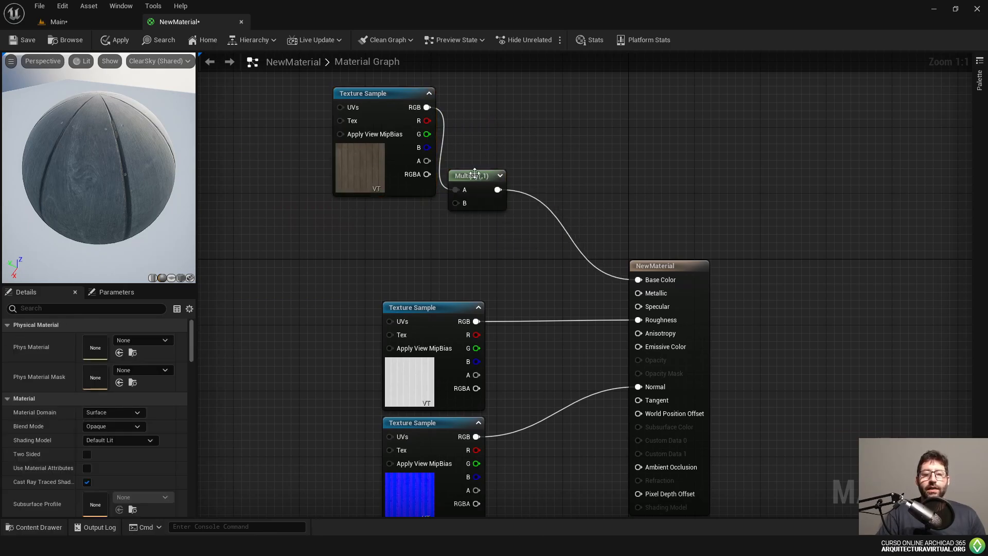
# - Set the Multiply node's Const B to 0
pyautogui.click(480, 171)
pyautogui.moveTo(443, 217); pyautogui.dragTo(550, 261, button='right')
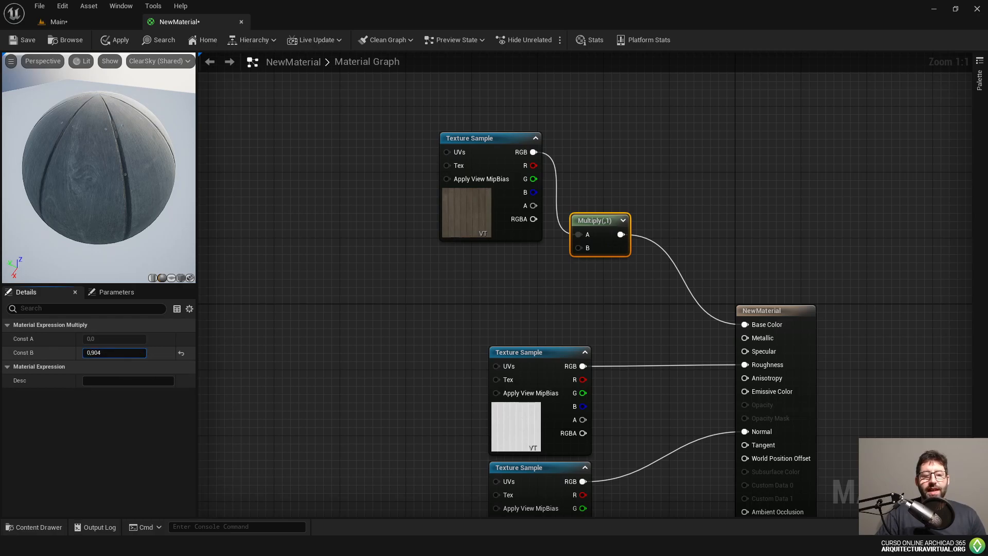
pyautogui.moveTo(123, 357); pyautogui.dragTo(122, 357)
pyautogui.write('0')
pyautogui.press('Return')
pyautogui.click(409, 295)
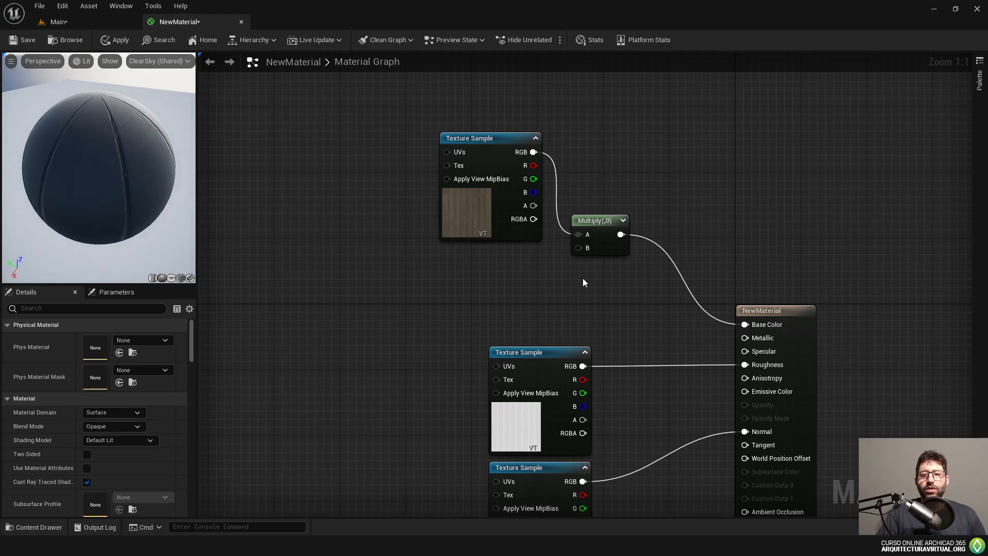
# - Add a constant node below the albedo Texture Sample and convert it to a parameter named "Cantidad de Diffuse"
pyautogui.moveTo(547, 270); pyautogui.dragTo(545, 291, button='right')
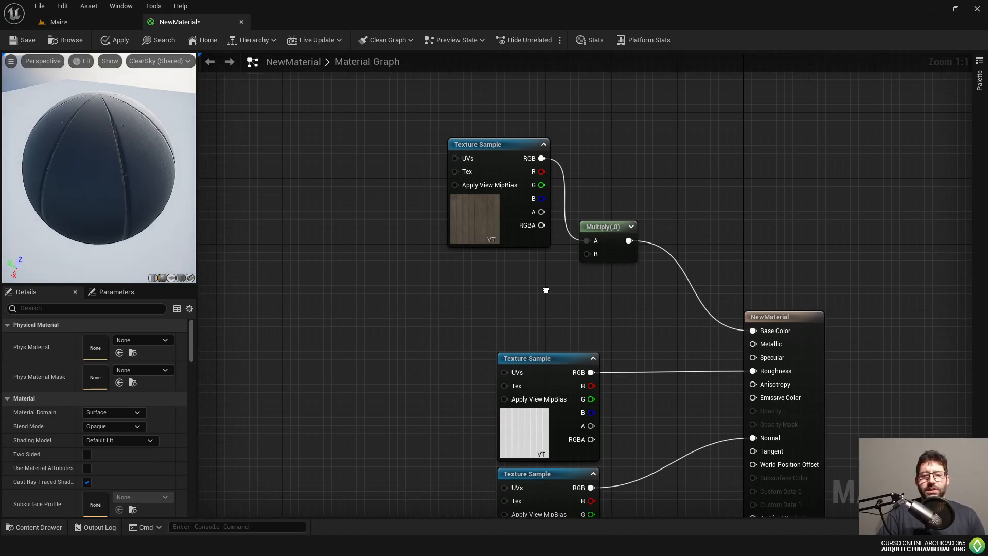
pyautogui.click(488, 282)
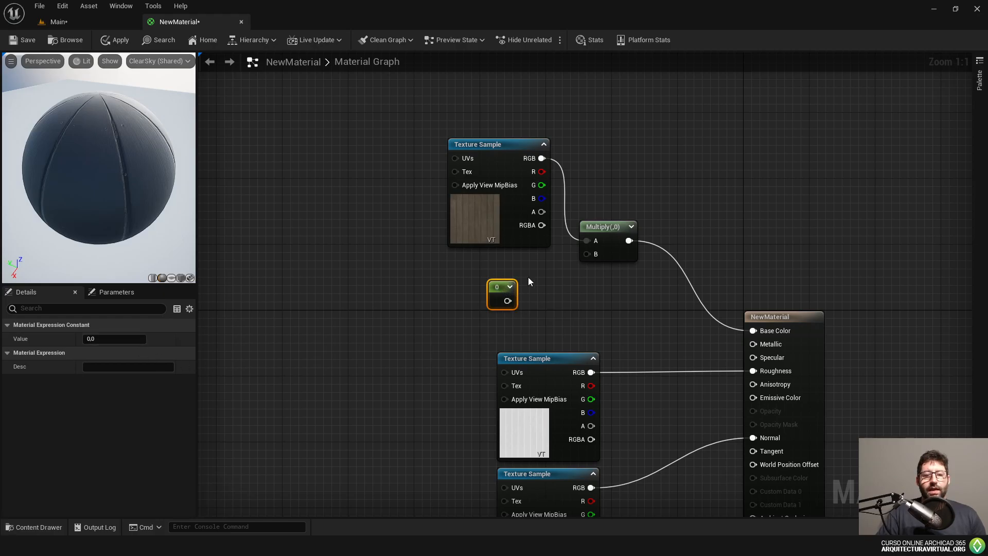
pyautogui.rightClick(497, 296)
pyautogui.click(551, 309)
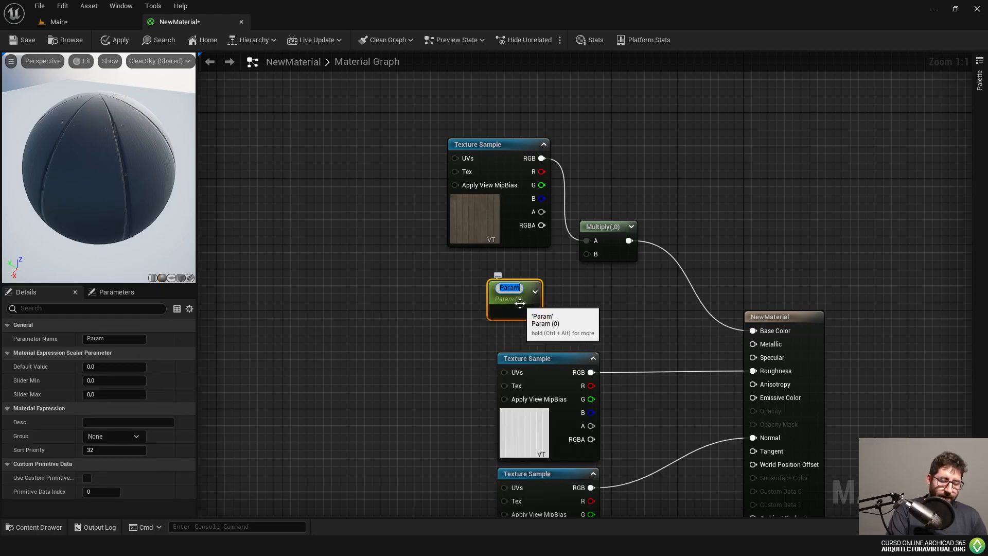
pyautogui.write('Cantidad de')
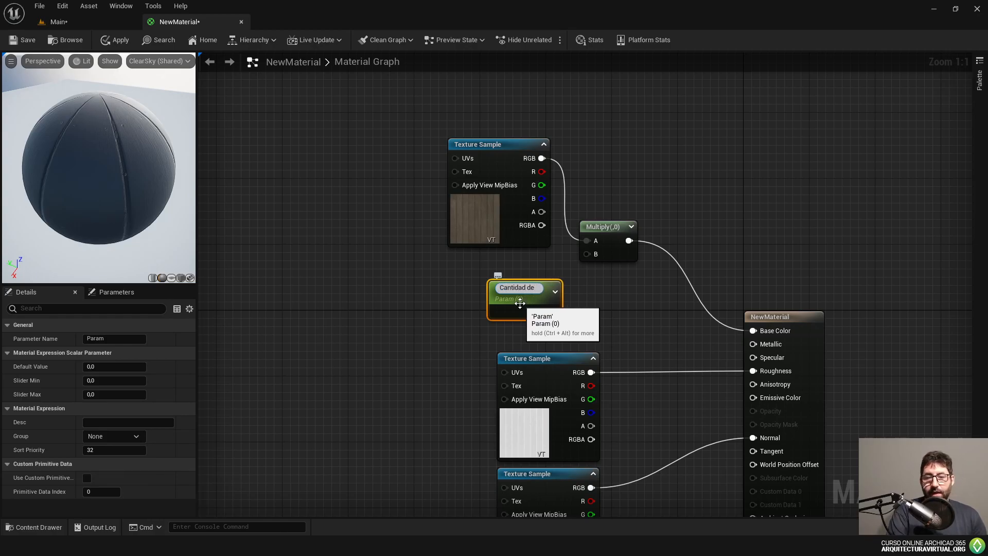
pyautogui.write(' Diffuse')
pyautogui.press('Return')
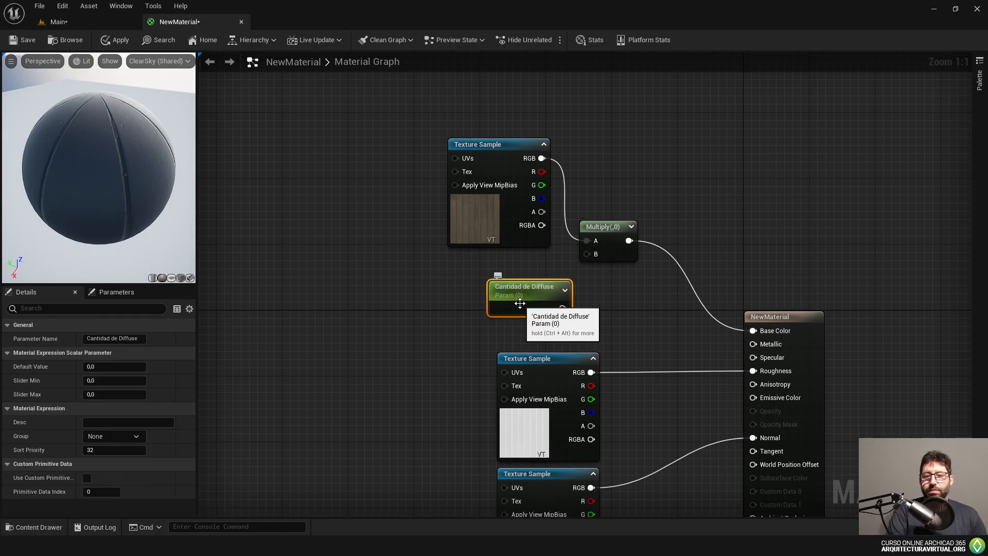
# - Connect the Cantidad de Diffuse parameter to the Multiply node's B input and place it directly beneath the albedo Texture Sample
pyautogui.moveTo(560, 287); pyautogui.dragTo(586, 255)
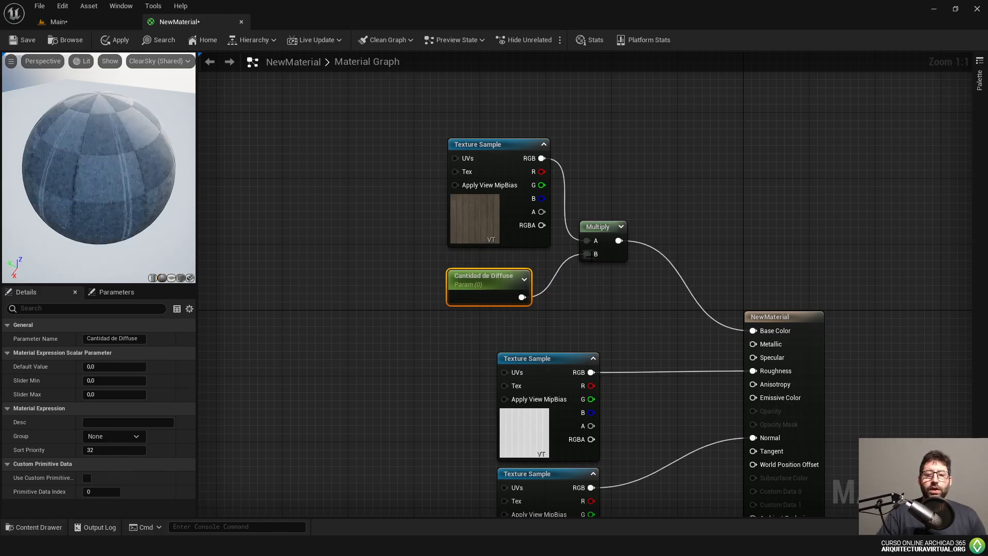
pyautogui.click(506, 157)
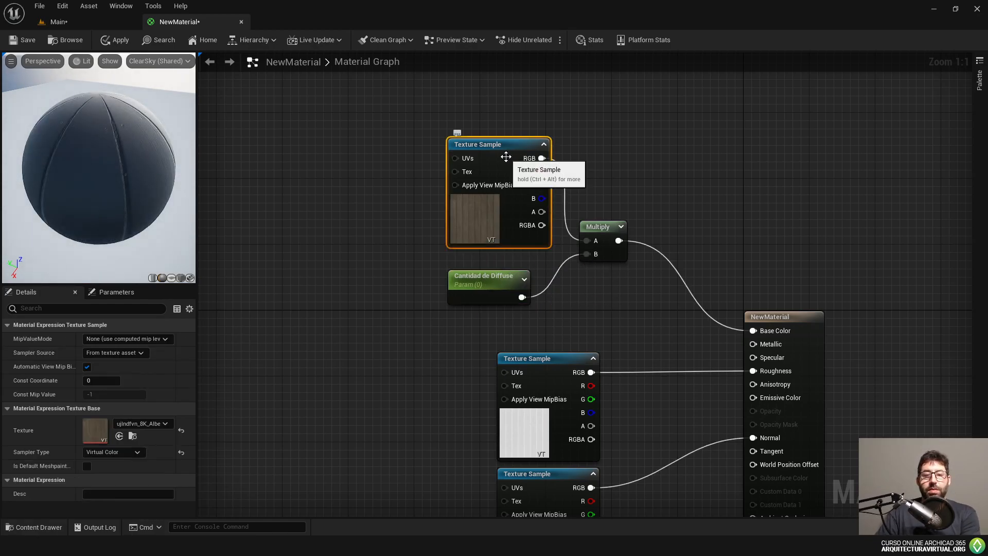
pyautogui.click(497, 276)
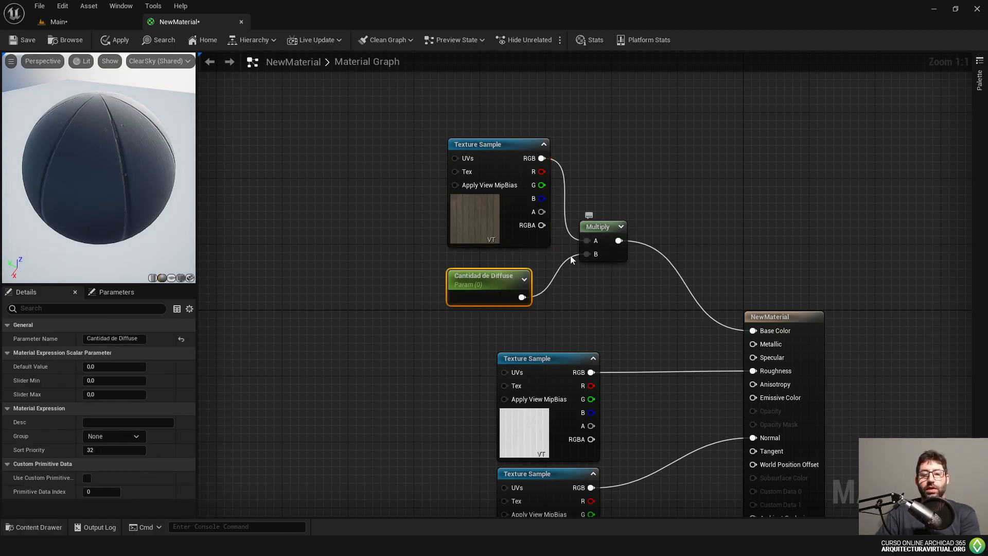
pyautogui.click(599, 229)
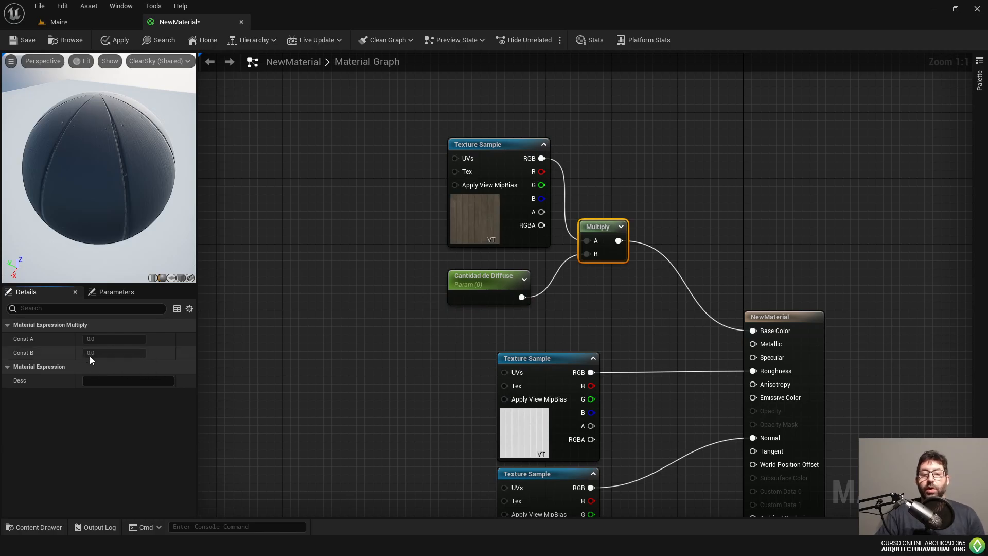
# - Set the Cantidad de Diffuse parameter's default value to 1 and check the wood on the preview sphere
pyautogui.click(494, 279)
pyautogui.click(116, 367)
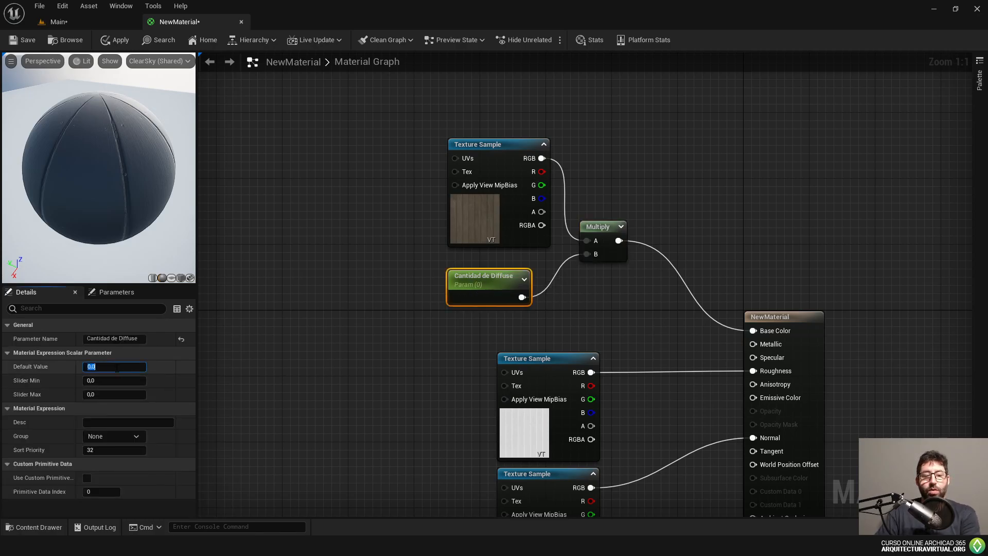
pyautogui.write('1')
pyautogui.press('Return')
pyautogui.moveTo(154, 232); pyautogui.dragTo(253, 231)
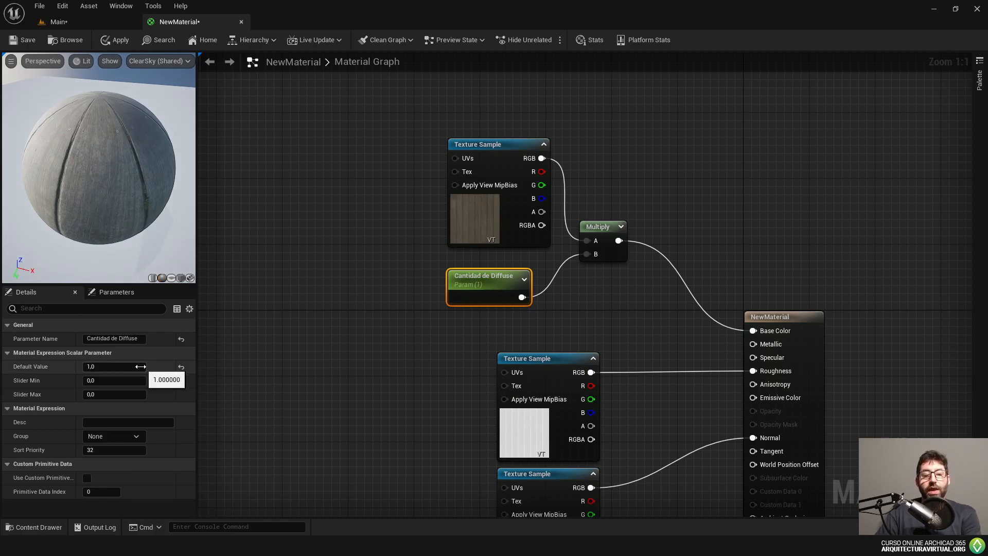
pyautogui.moveTo(562, 301); pyautogui.dragTo(527, 279, button='right')
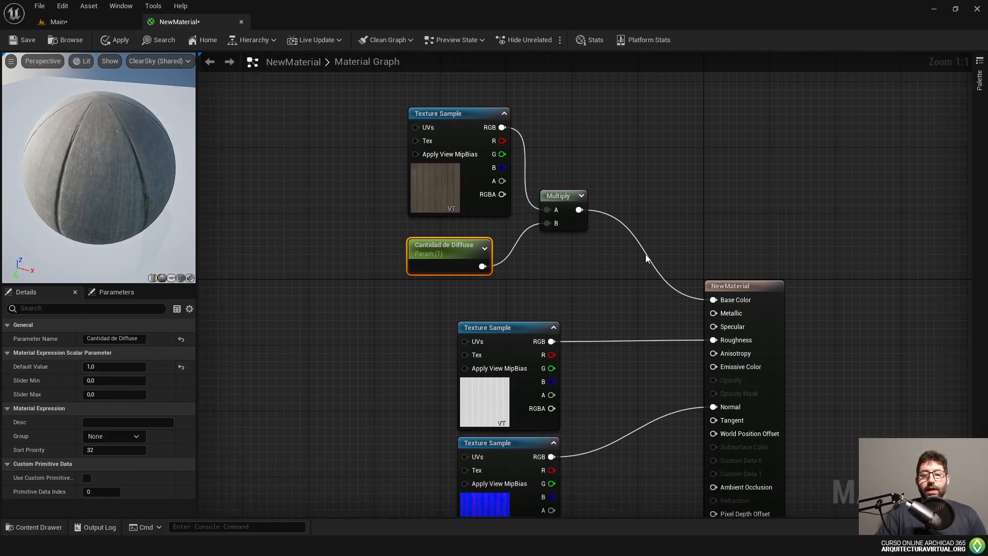
pyautogui.scroll(-3, 489, 230)
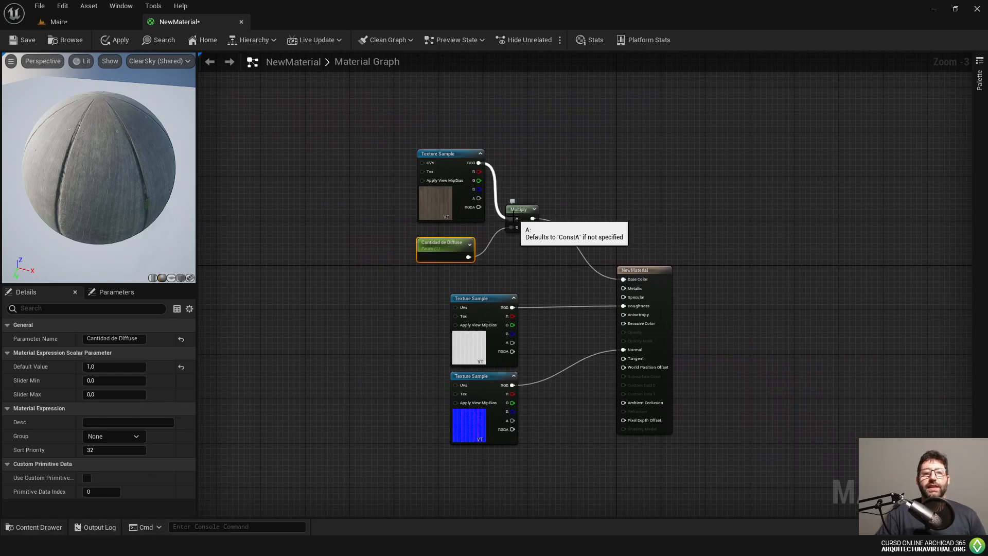
pyautogui.click(574, 184)
pyautogui.scroll(1, 562, 225)
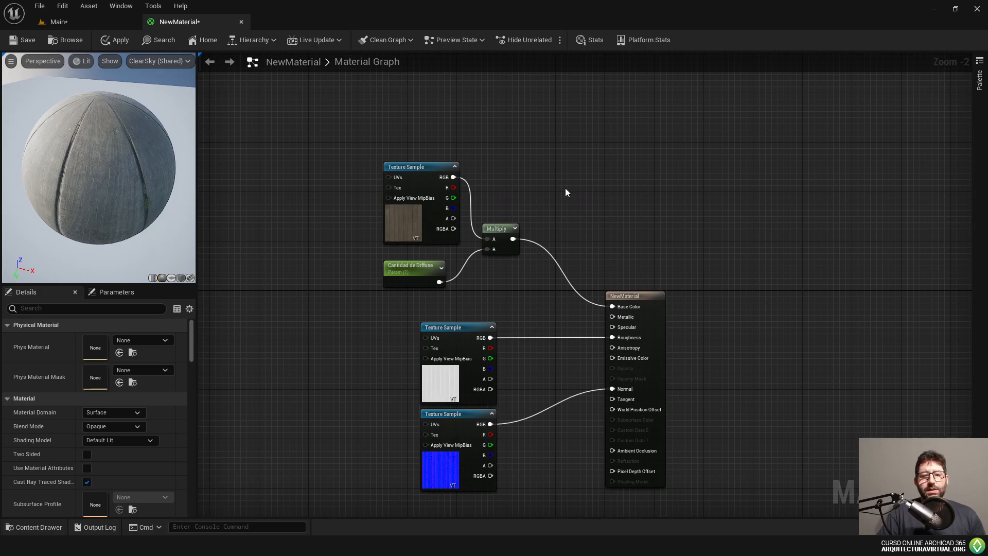
# - Save the material, return to the Main level and rename the NewMaterial asset as MM_Madera
pyautogui.click(105, 38)
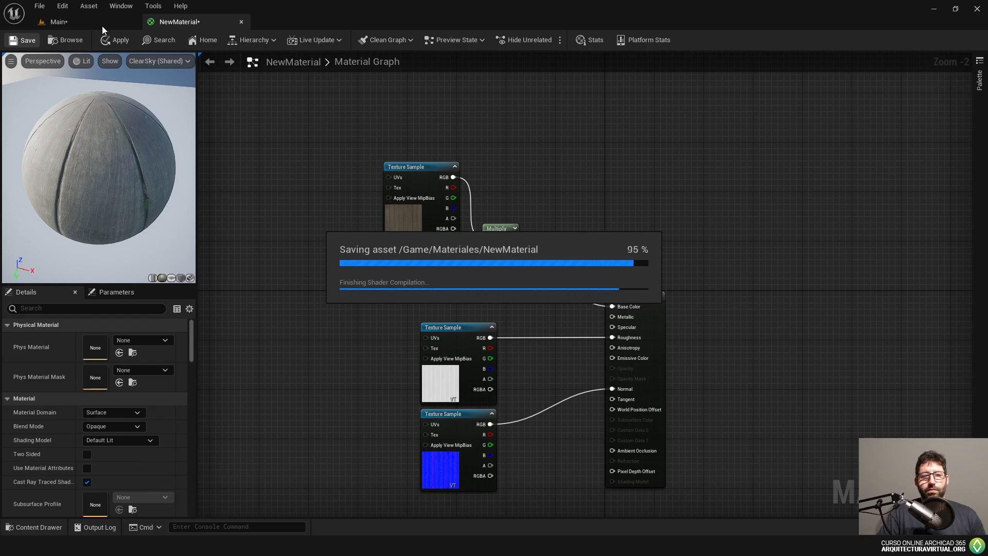
pyautogui.click(102, 25)
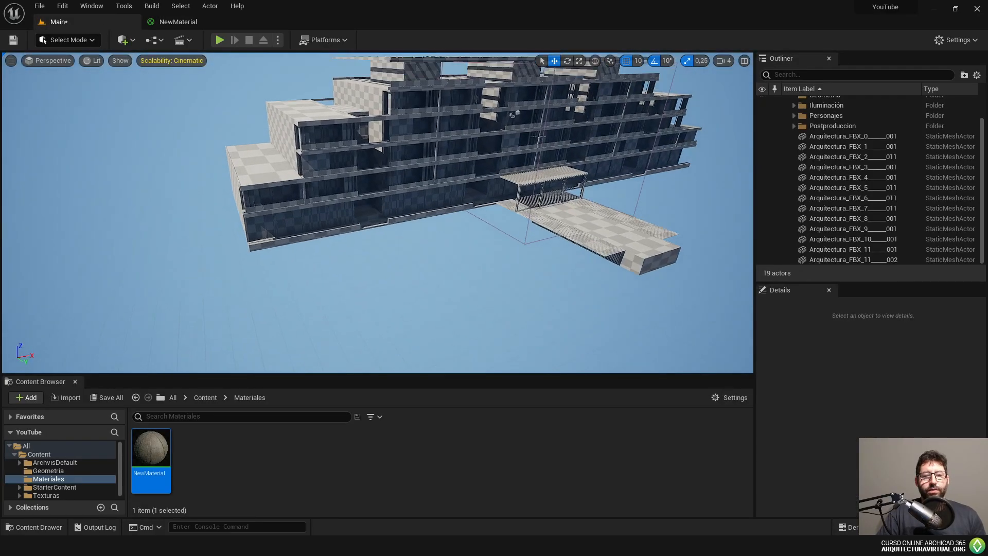
pyautogui.rightClick(156, 446)
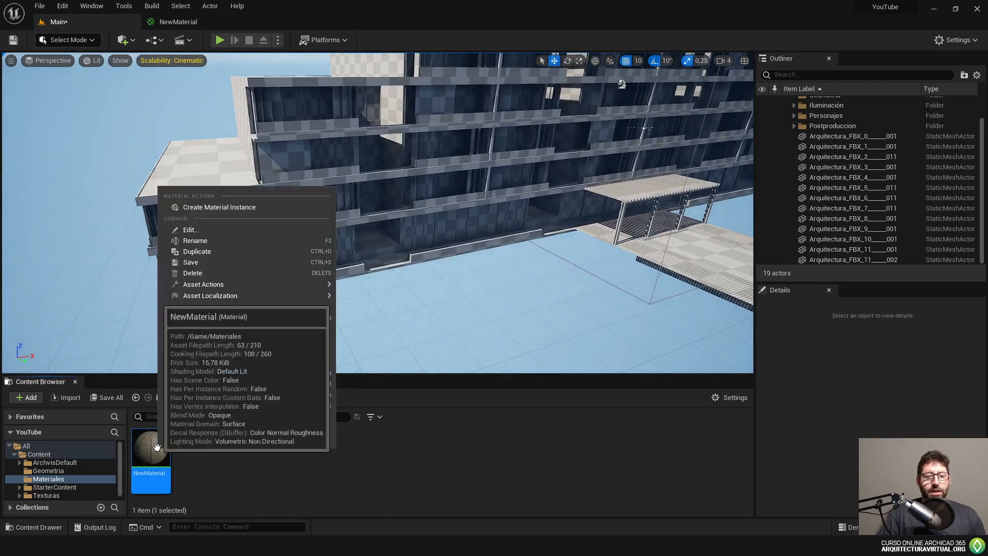
pyautogui.click(283, 240)
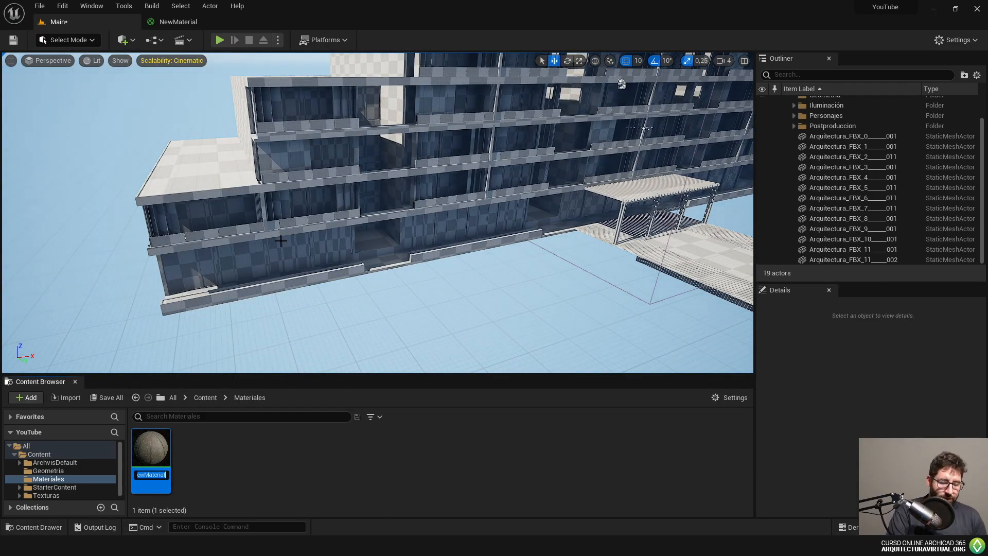
pyautogui.write('MM_Madera')
pyautogui.press('Return')
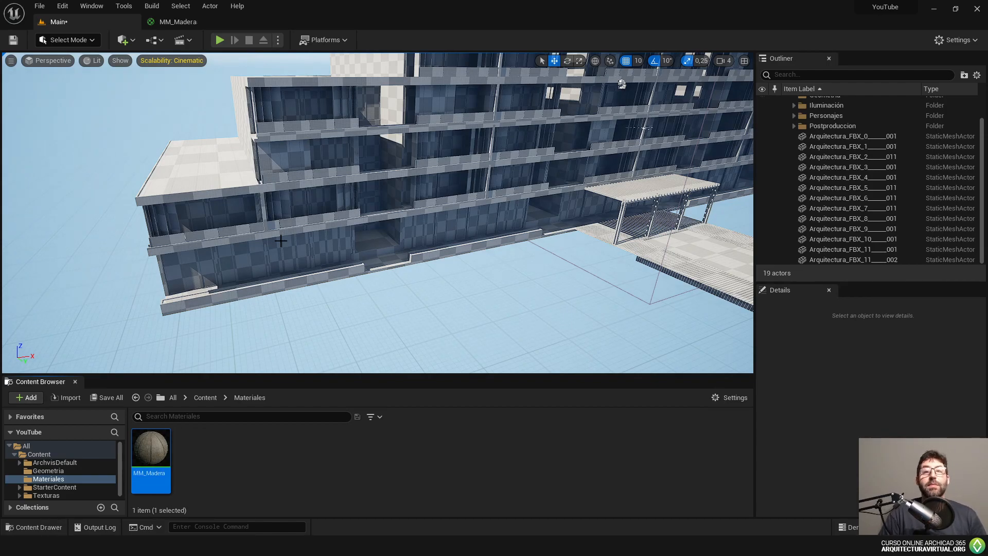
# - Create a material instance from MM_Madera and name it ML_Madera_Deck
pyautogui.rightClick(151, 452)
pyautogui.click(242, 206)
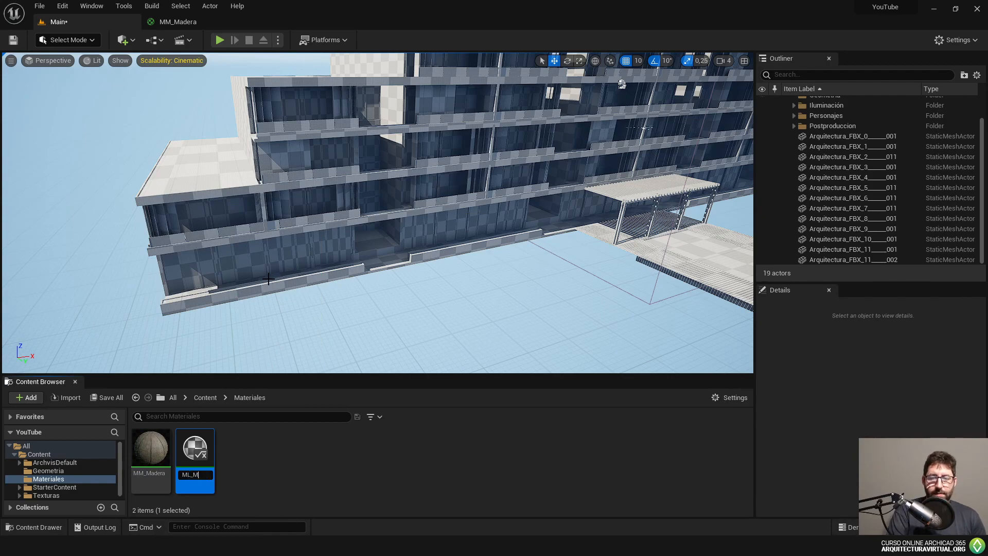
pyautogui.press('Return')
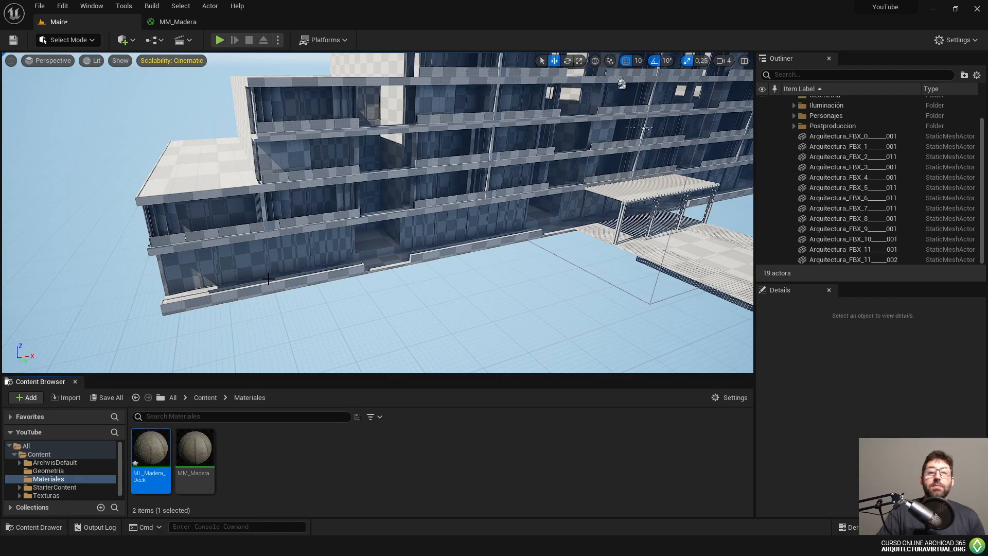
# - Apply the ML_Madera_Deck instance to the entrance deck floor in the Main level and view it up close
pyautogui.moveTo(489, 212); pyautogui.dragTo(549, 282, button='right')
pyautogui.press('w')
pyautogui.moveTo(169, 450); pyautogui.dragTo(569, 234)
pyautogui.moveTo(569, 234); pyautogui.dragTo(463, 247, button='right')
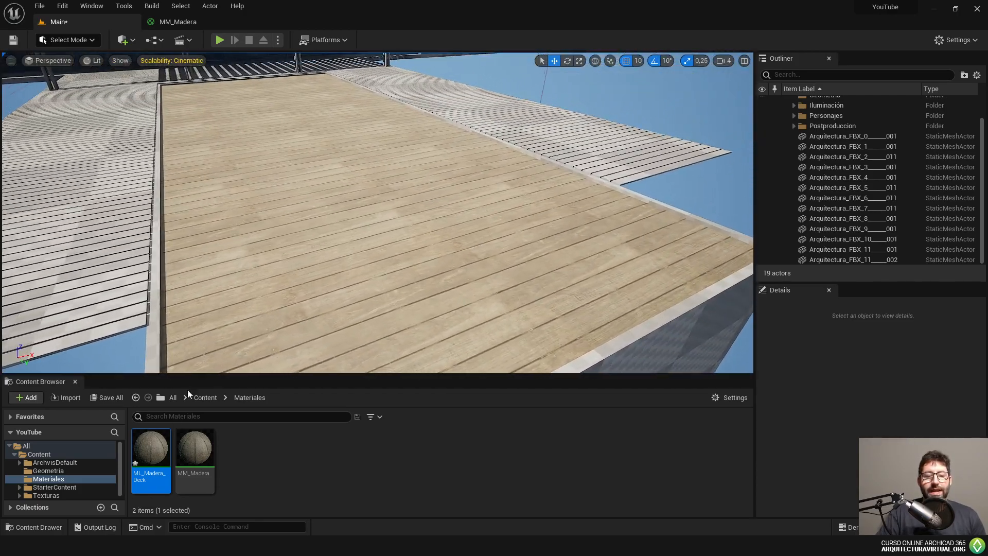
# - Open the ML_Madera_Deck instance, return to MM_Madera's graph and move the albedo Texture Sample and Multiply nodes slightly farther from the material output
pyautogui.doubleClick(150, 447)
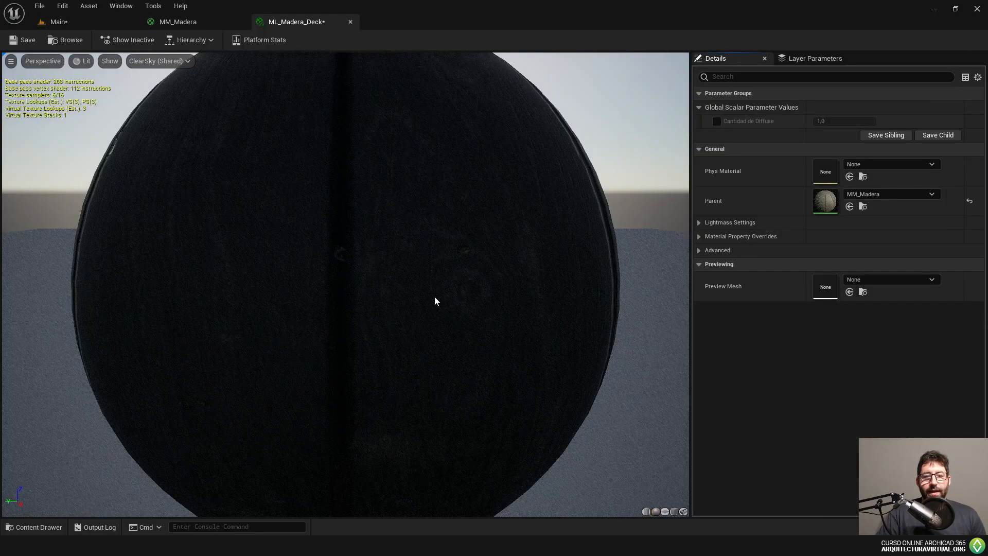
pyautogui.click(197, 26)
pyautogui.scroll(-2, 464, 241)
pyautogui.moveTo(532, 273); pyautogui.dragTo(552, 207, button='right')
pyautogui.scroll(2, 505, 156)
pyautogui.moveTo(530, 100); pyautogui.dragTo(415, 196)
pyautogui.moveTo(504, 174); pyautogui.dragTo(484, 184)
# - Examine MM_Madera's Cantidad de Diffuse, Multiply and albedo nodes, and compare them with Map #1 feeding Base Color Map in 3ds Max
pyautogui.click(433, 212)
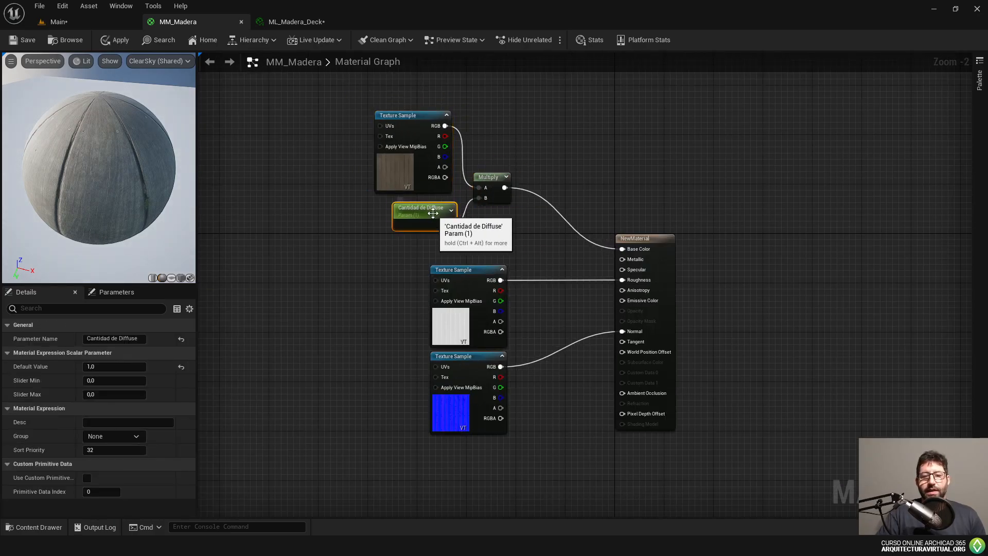
pyautogui.scroll(2, 418, 181)
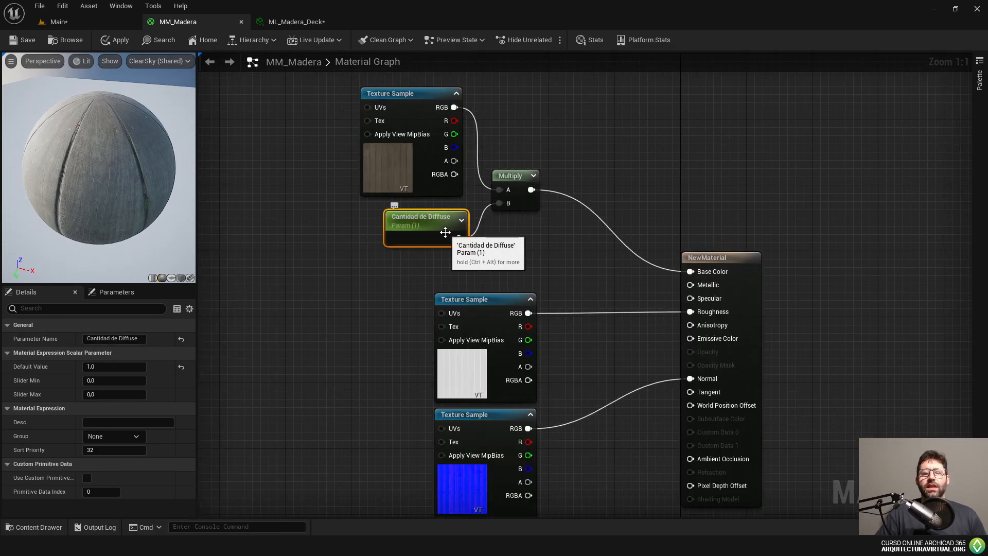
pyautogui.click(516, 163)
pyautogui.click(446, 221)
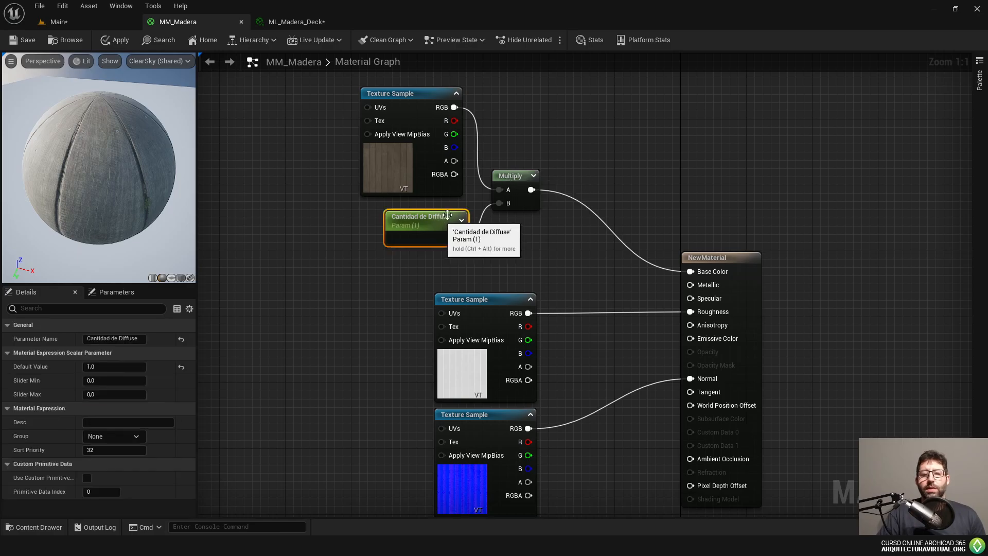
pyautogui.click(514, 181)
pyautogui.click(409, 105)
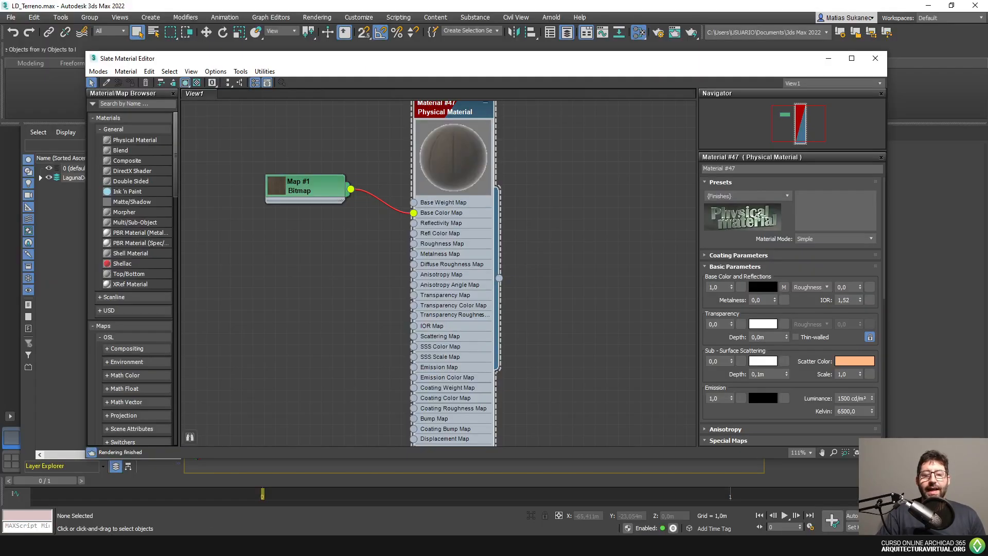
pyautogui.moveTo(357, 200); pyautogui.dragTo(380, 229, button='middle')
pyautogui.moveTo(350, 210); pyautogui.dragTo(338, 221)
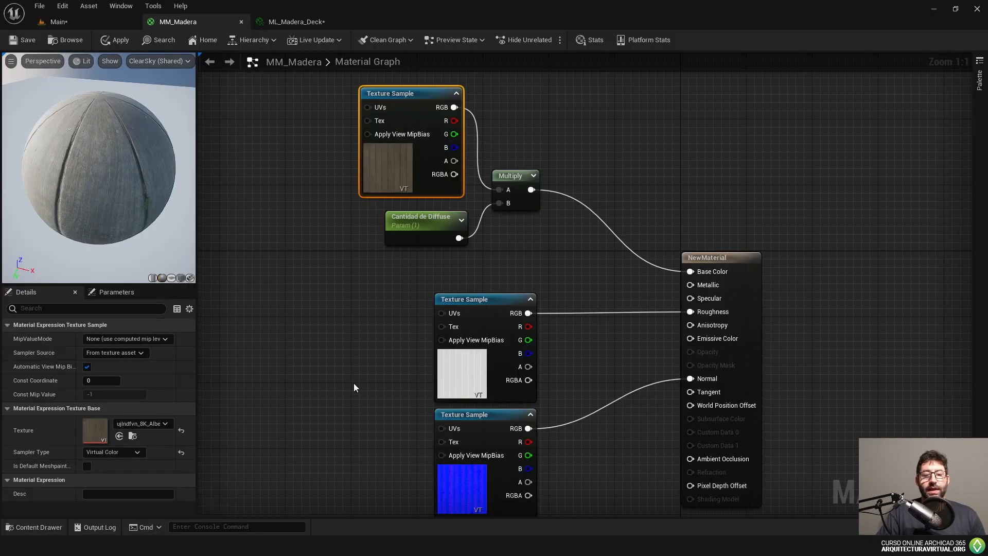
pyautogui.moveTo(564, 92); pyautogui.dragTo(412, 229)
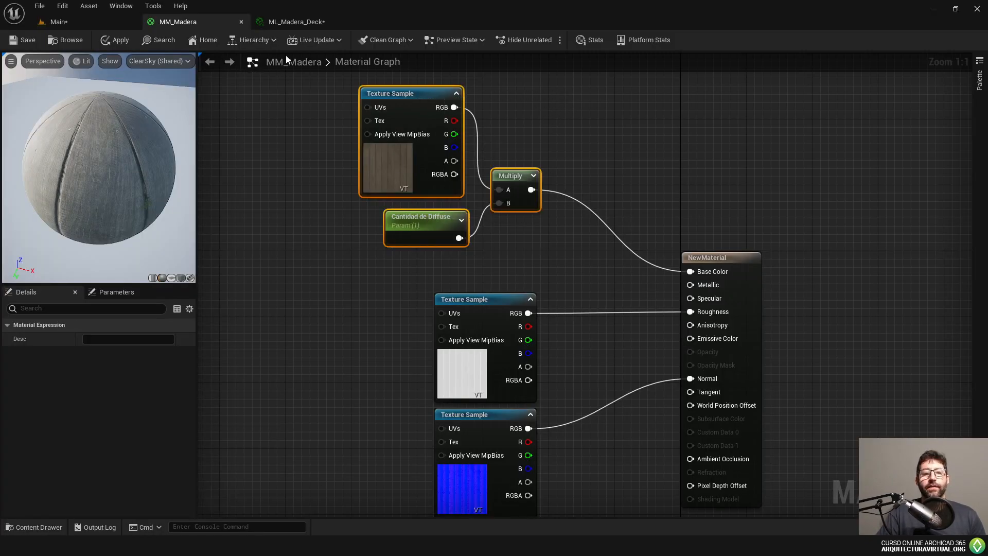
# - Compare the deck in the Main level and the ML_Madera_Deck instance's parameters and preview with the parent MM_Madera graph
pyautogui.click(112, 18)
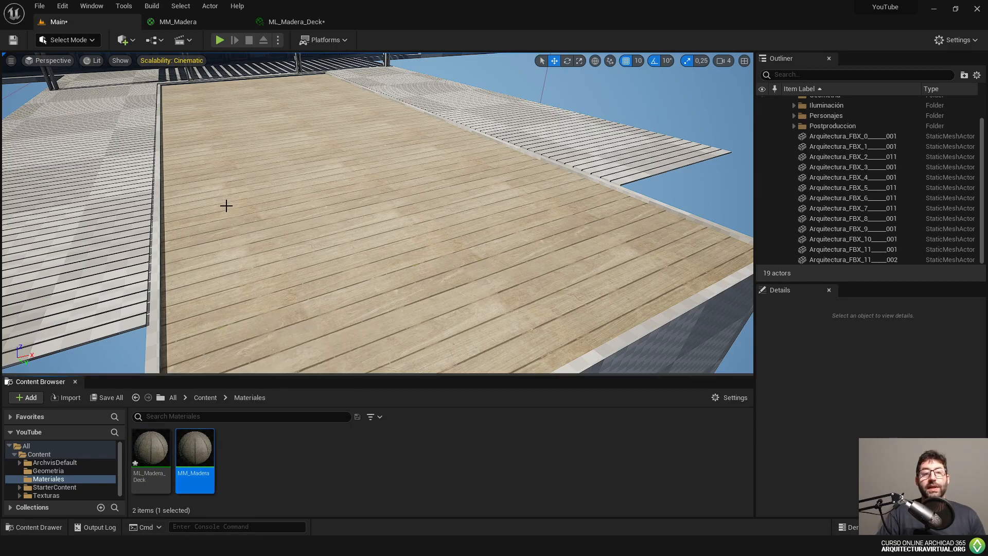
pyautogui.click(310, 22)
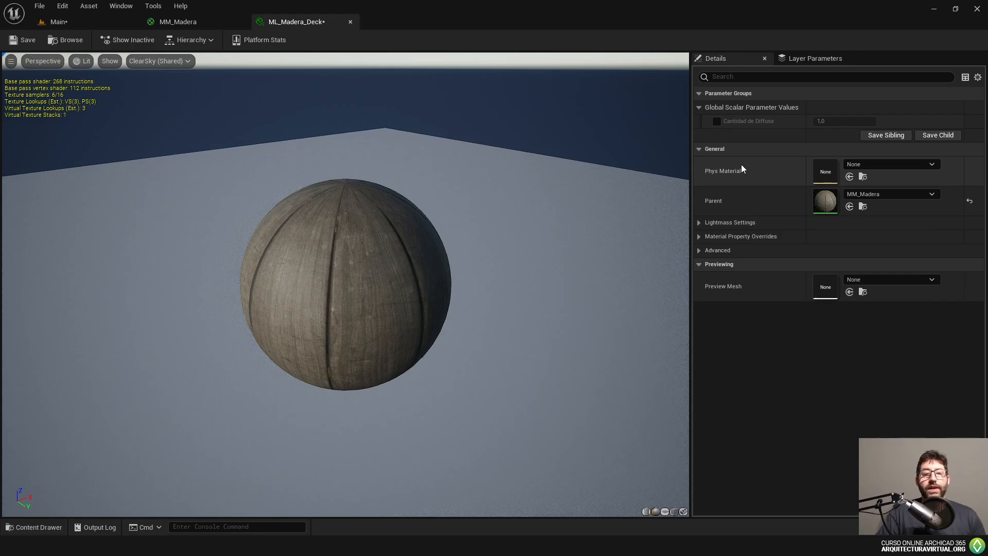
pyautogui.click(185, 21)
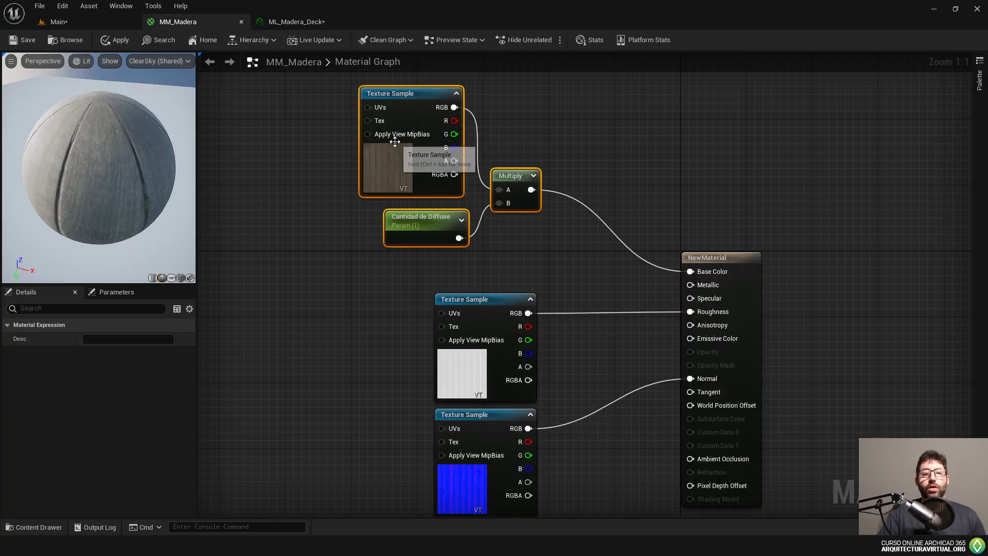
pyautogui.click(295, 23)
pyautogui.moveTo(357, 238); pyautogui.dragTo(358, 285)
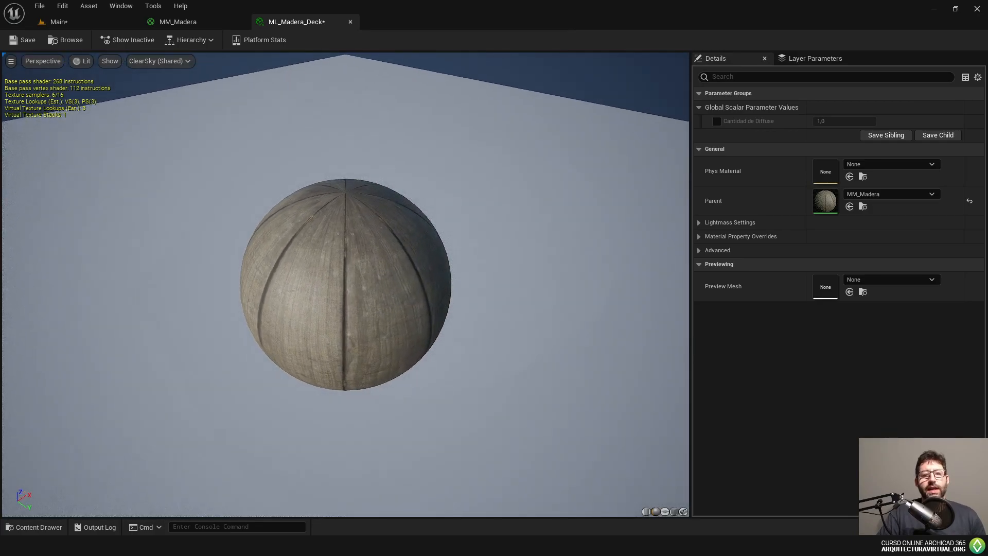
pyautogui.moveTo(358, 245); pyautogui.dragTo(342, 257)
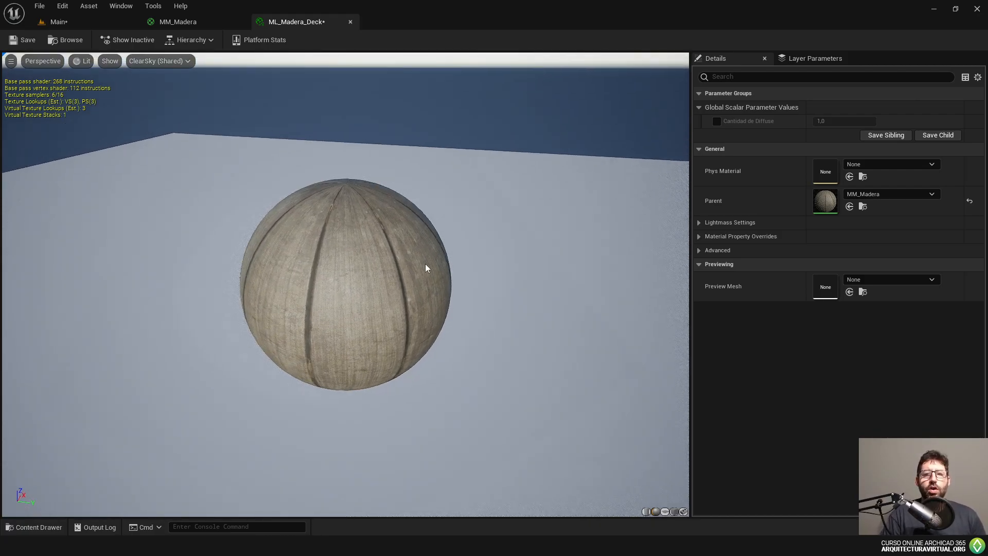
pyautogui.click(185, 21)
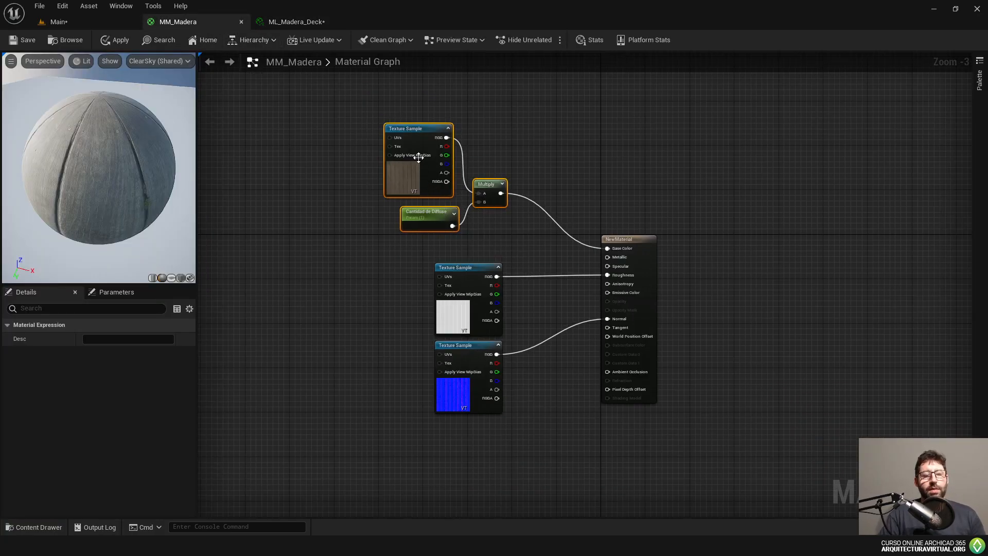
# - Shift the Cantidad de Diffuse parameter node slightly below the albedo Texture Sample in MM_Madera's graph
pyautogui.scroll(3, 438, 160)
pyautogui.moveTo(519, 222); pyautogui.dragTo(496, 287, button='right')
pyautogui.moveTo(430, 296)
pyautogui.mouseDown()
pyautogui.moveTo(407, 296)
pyautogui.moveTo(410, 288)
pyautogui.moveTo(425, 306)
pyautogui.mouseUp()
pyautogui.click(476, 295)
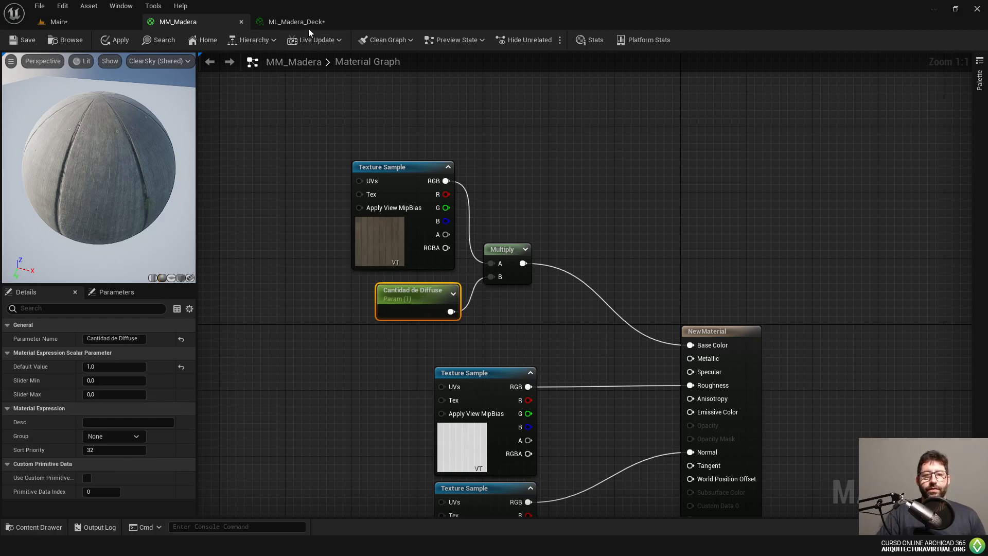
# - Detach the ML_Madera_Deck editor into a floating window over the Main level, reapply the instance to the deck, and enlarge the editor's details area
pyautogui.moveTo(307, 29); pyautogui.dragTo(472, 108)
pyautogui.click(100, 26)
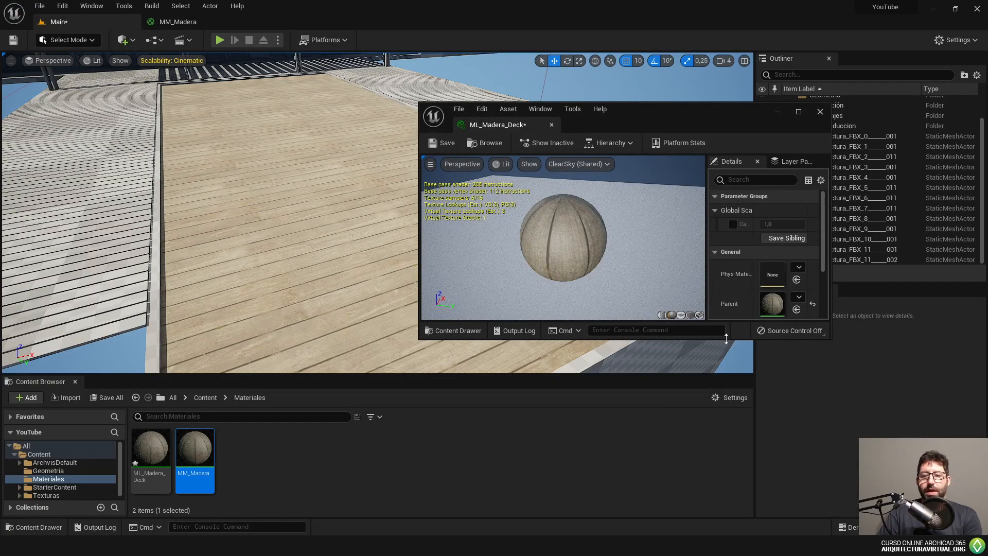
pyautogui.moveTo(726, 338); pyautogui.dragTo(724, 483)
pyautogui.moveTo(268, 282); pyautogui.dragTo(194, 448)
pyautogui.moveTo(153, 446); pyautogui.dragTo(290, 275)
pyautogui.moveTo(333, 304); pyautogui.dragTo(366, 304, button='right')
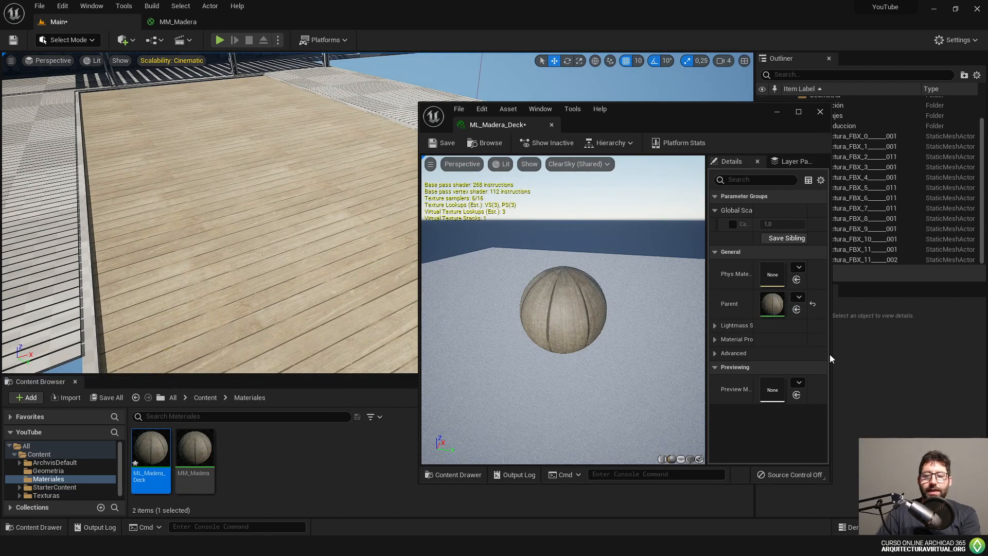
pyautogui.moveTo(829, 354); pyautogui.dragTo(966, 355)
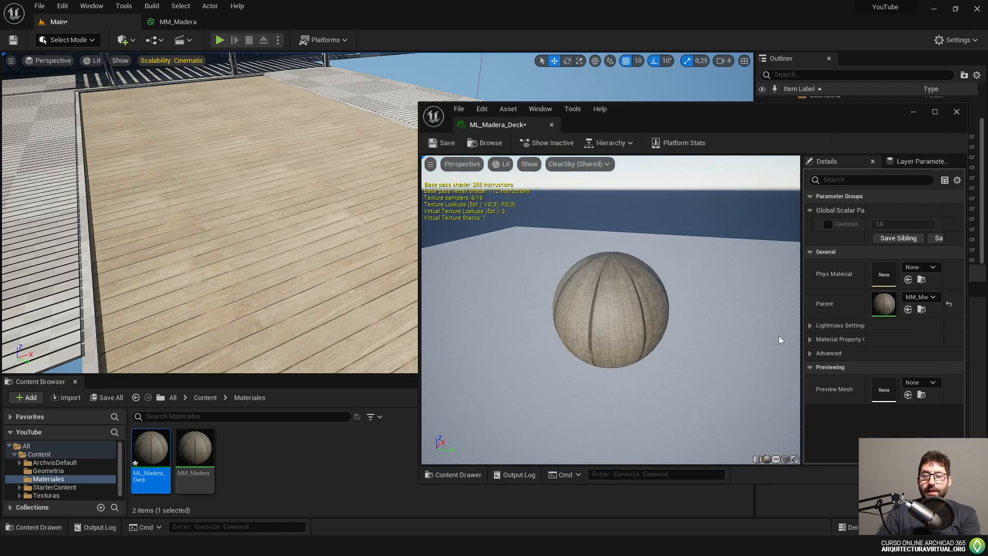
pyautogui.moveTo(801, 340); pyautogui.dragTo(727, 340)
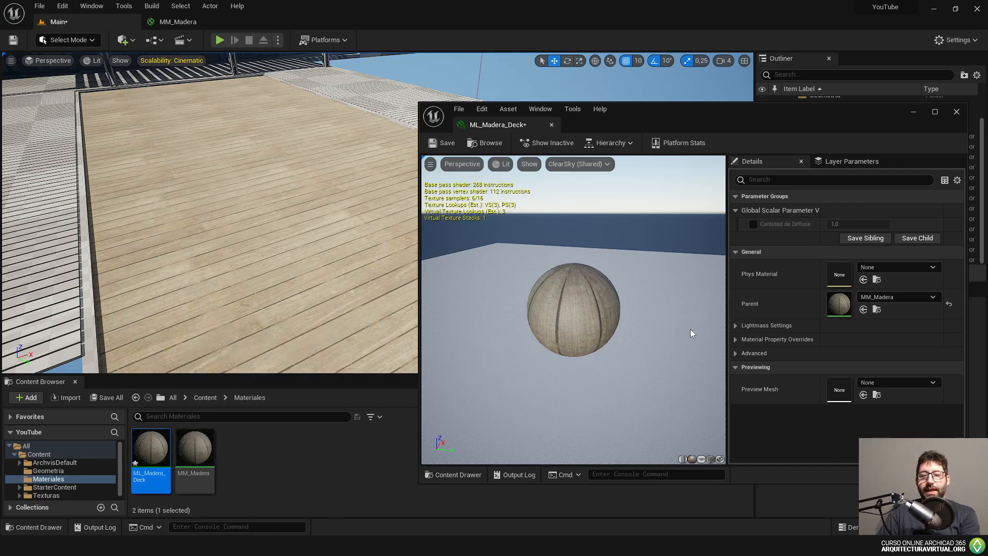
# - Enable the Cantidad de Diffuse override in ML_Madera_Deck, set it to 0 and check the deck
pyautogui.click(753, 225)
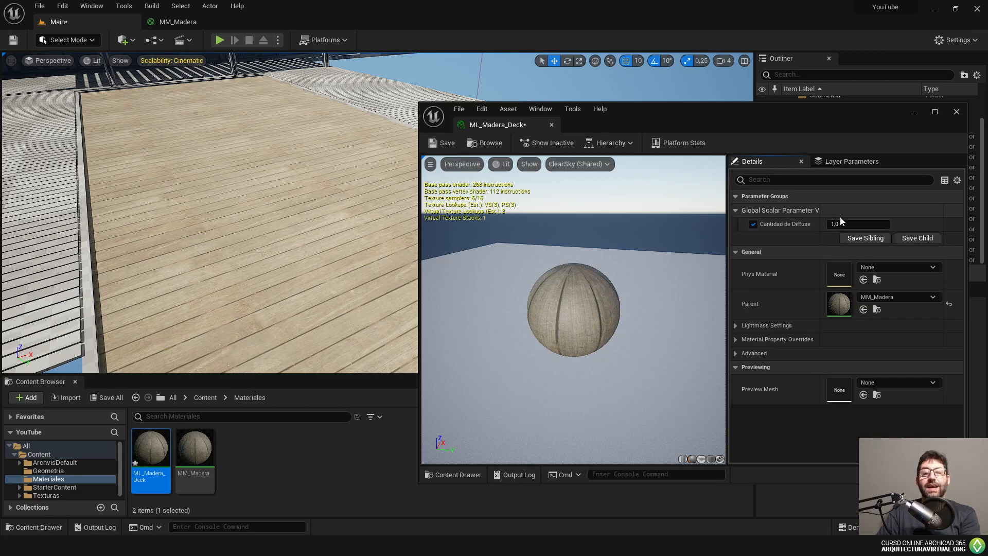
pyautogui.moveTo(872, 224); pyautogui.dragTo(850, 225)
pyautogui.click(879, 224)
pyautogui.write('0')
pyautogui.press('Return')
pyautogui.moveTo(334, 278); pyautogui.dragTo(324, 304, button='right')
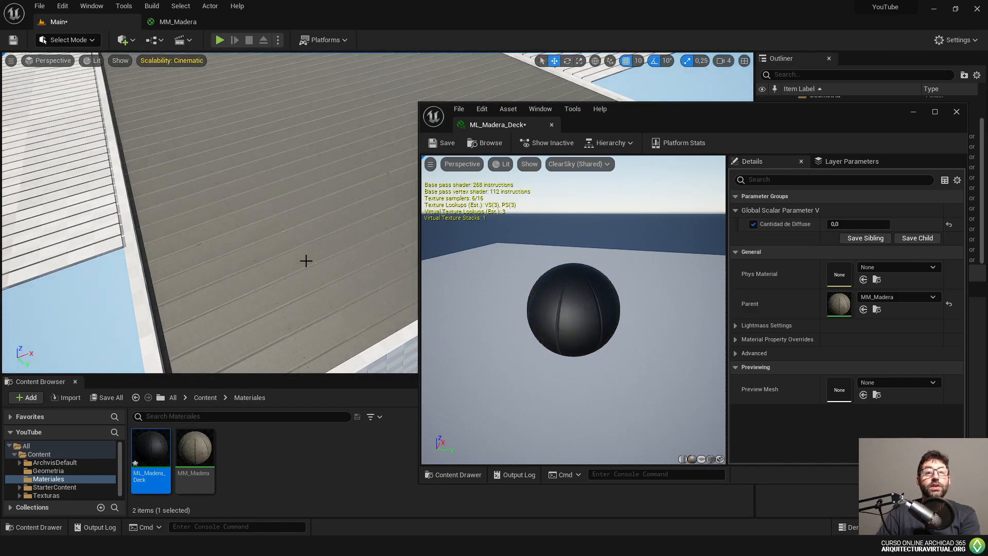
# - Open the parent MM_Madera, disconnect the roughness and normal textures from the material output, and save the material
pyautogui.doubleClick(839, 303)
pyautogui.scroll(-5, 354, 287)
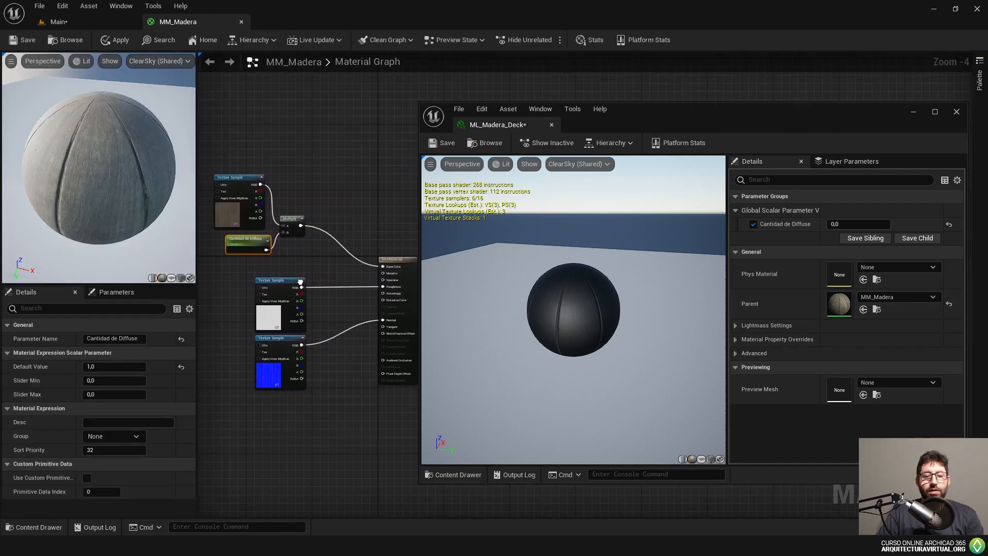
pyautogui.keyDown('alt'); pyautogui.click(288, 341); pyautogui.keyUp('alt')
pyautogui.moveTo(317, 282)
pyautogui.mouseDown(button='right')
pyautogui.moveTo(368, 287)
pyautogui.moveTo(319, 284)
pyautogui.mouseUp(button='right')
pyautogui.scroll(5, 236, 242)
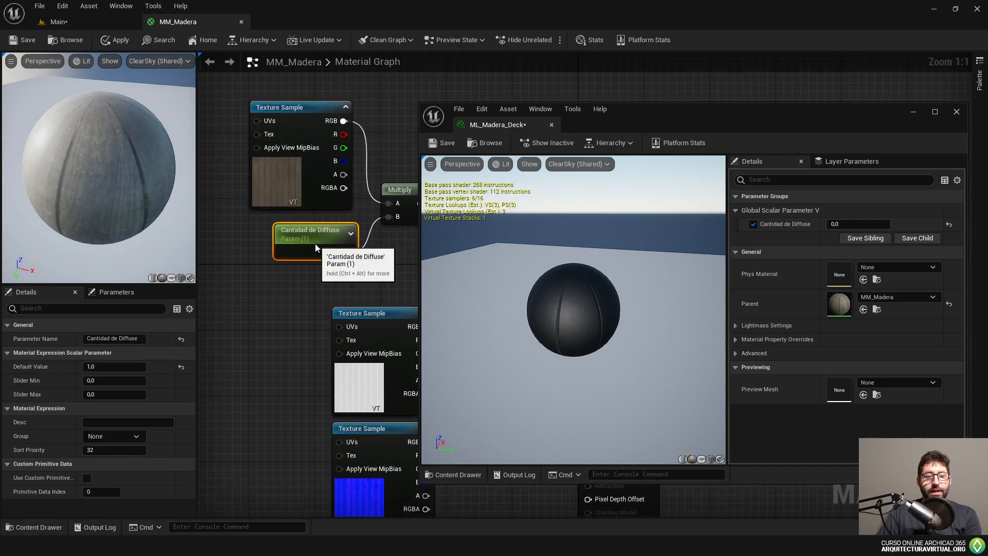
pyautogui.click(23, 40)
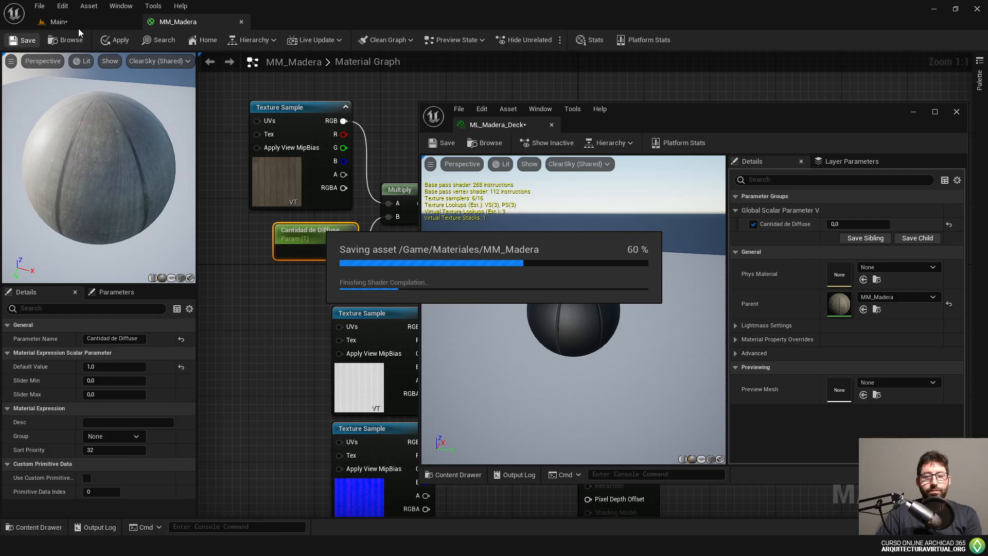
# - Return to the Main level, view the deck and set ML_Madera_Deck's Cantidad de Diffuse to 1
pyautogui.click(81, 28)
pyautogui.moveTo(382, 220); pyautogui.dragTo(362, 191, button='right')
pyautogui.moveTo(319, 248); pyautogui.dragTo(355, 247, button='right')
pyautogui.moveTo(859, 227); pyautogui.dragTo(861, 226)
pyautogui.click(861, 227)
pyautogui.write('1')
pyautogui.press('Return')
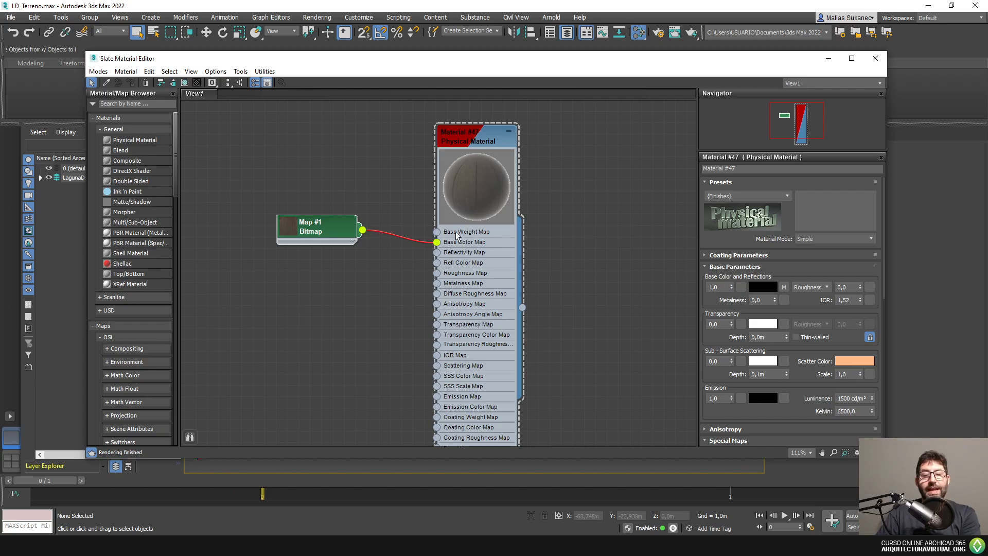
# - Examine Map #1 and the base color weight of Material #47 in 3ds Max, and switch back to Unreal Engine
pyautogui.moveTo(306, 222)
pyautogui.mouseDown()
pyautogui.moveTo(290, 234)
pyautogui.moveTo(295, 222)
pyautogui.mouseUp()
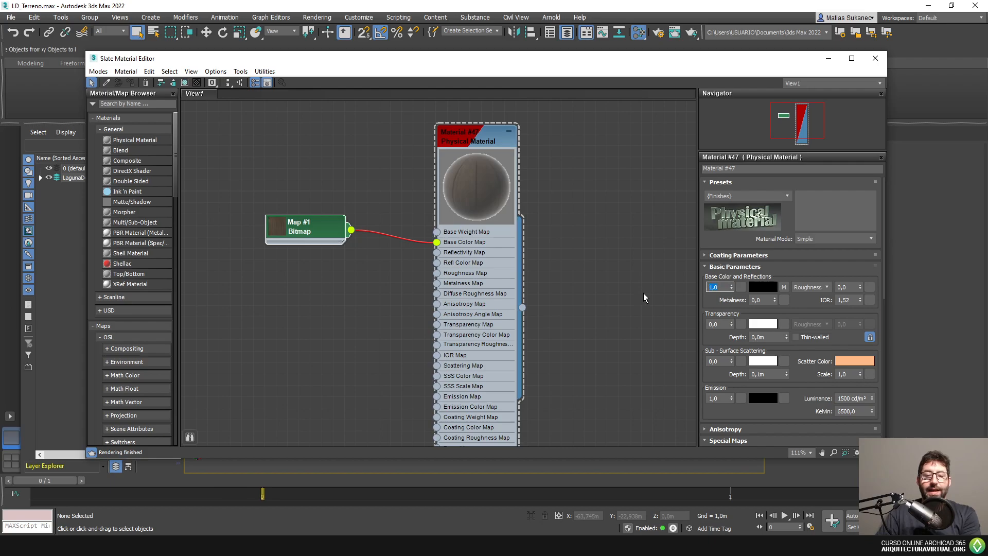
pyautogui.write('0,')
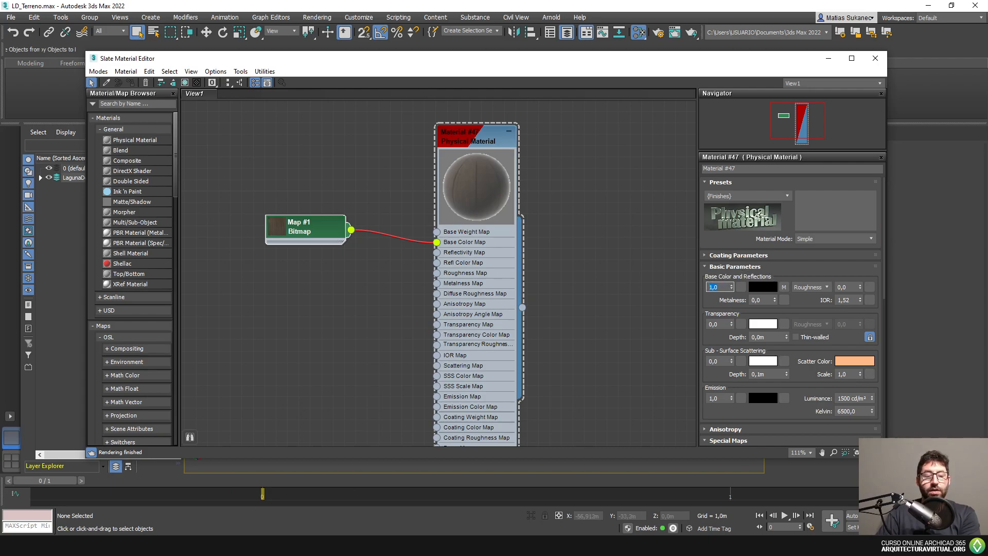
pyautogui.moveTo(160, 546)
pyautogui.click(195, 518)
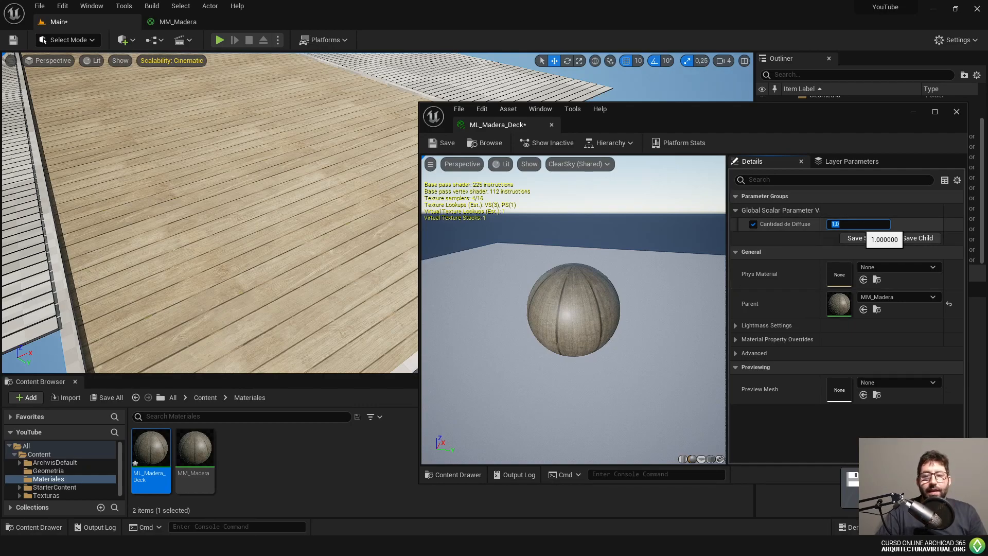
# - Try a Cantidad de Diffuse of 0,896 in ML_Madera_Deck, set it back to 1 and check the deck
pyautogui.write('0,896')
pyautogui.moveTo(869, 223); pyautogui.dragTo(882, 224)
pyautogui.click(883, 225)
pyautogui.write('1')
pyautogui.press('Return')
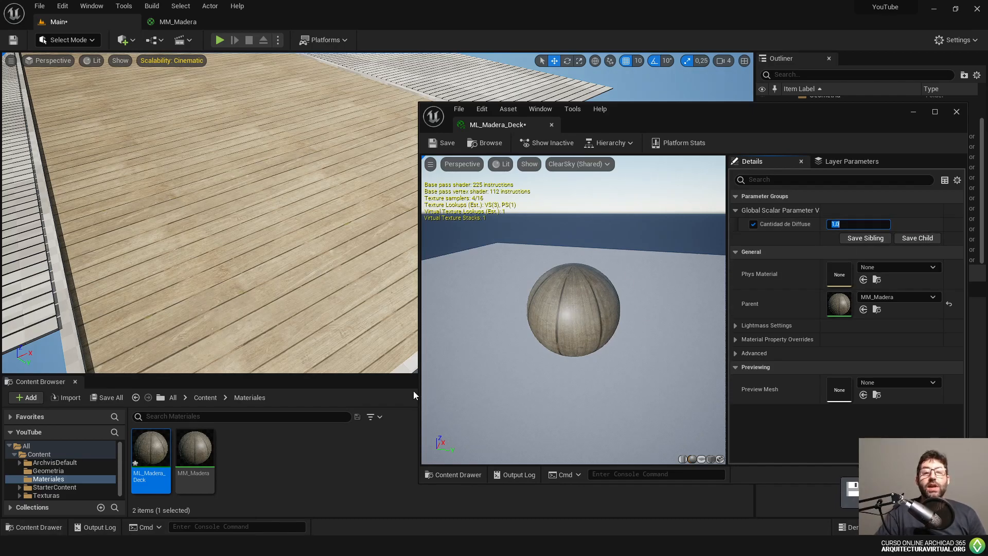
pyautogui.click(195, 451)
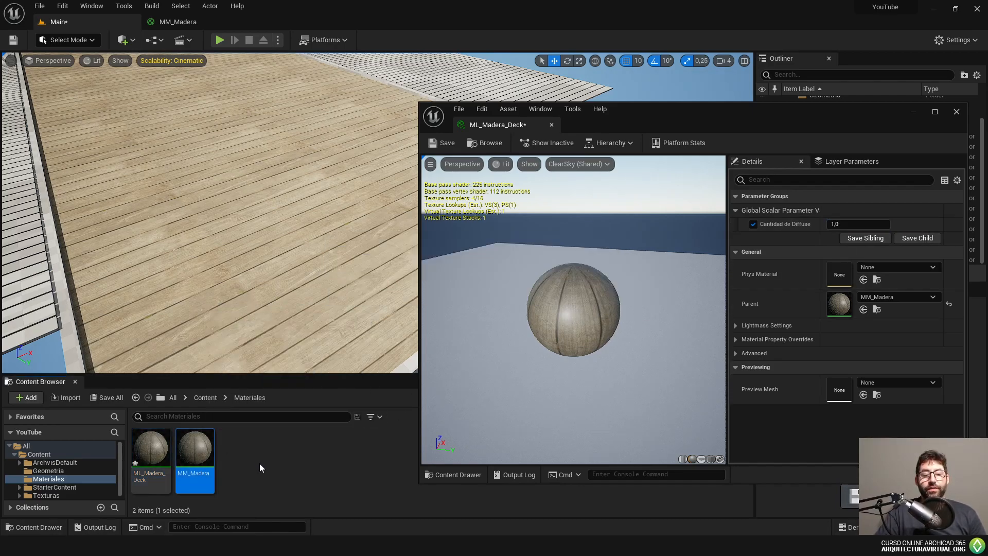
pyautogui.moveTo(310, 356); pyautogui.dragTo(286, 324, button='right')
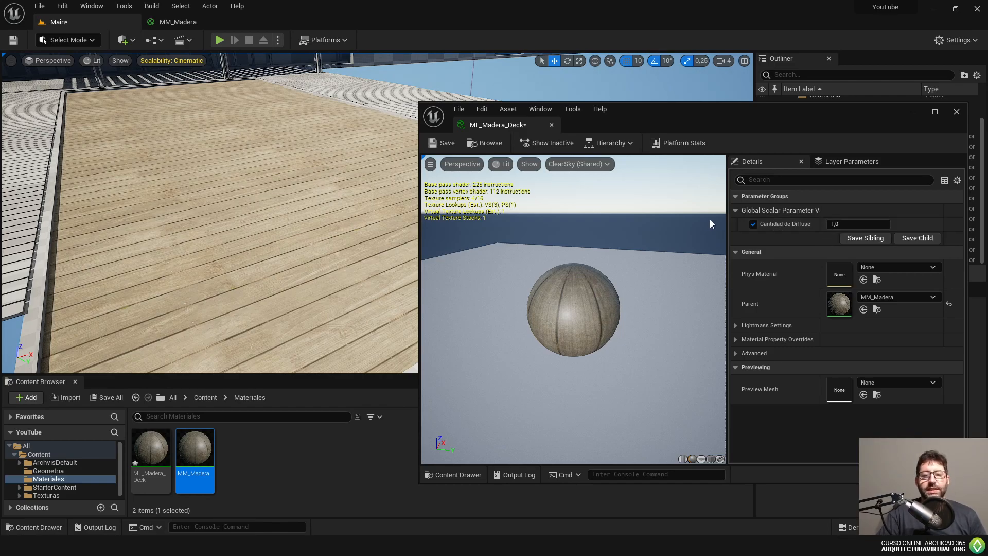
# - Rename the parent material MM_Madera to MM_Madera_Oscura in the Materiales folder
pyautogui.rightClick(155, 455)
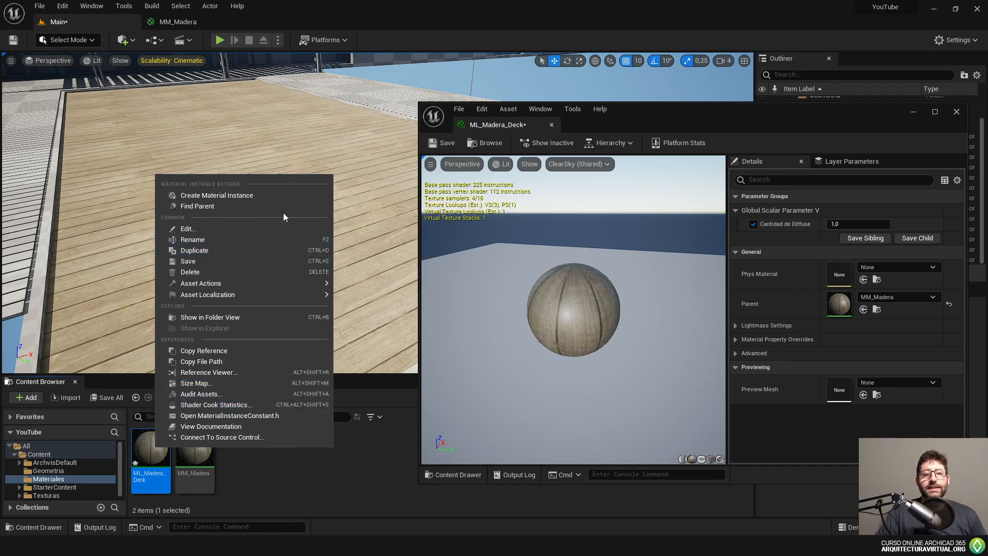
pyautogui.click(344, 479)
pyautogui.rightClick(201, 441)
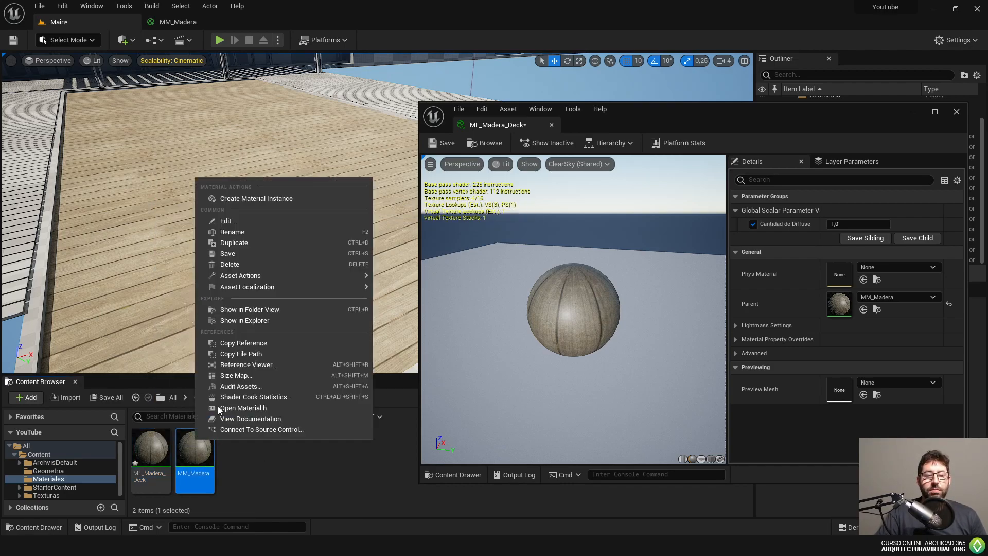
pyautogui.click(300, 230)
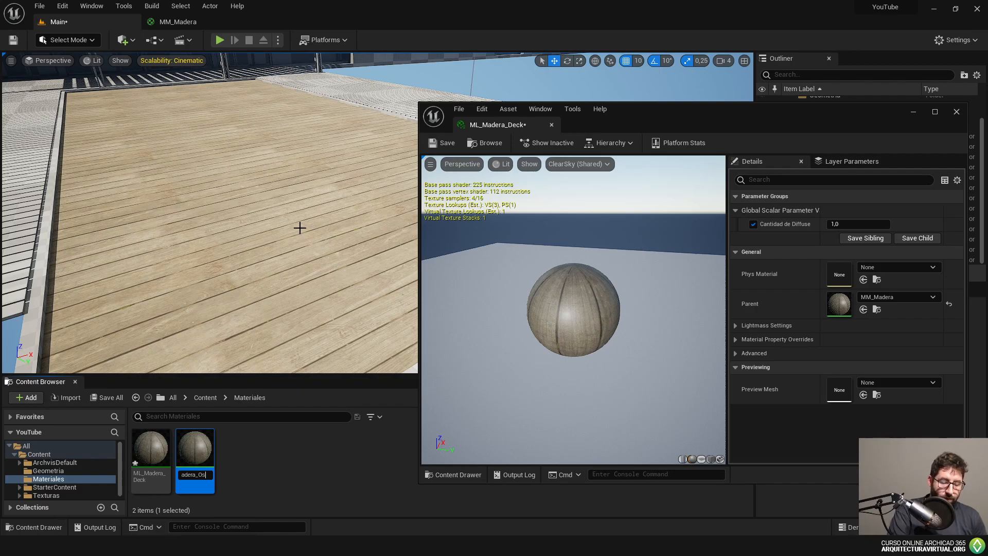
pyautogui.press('Return')
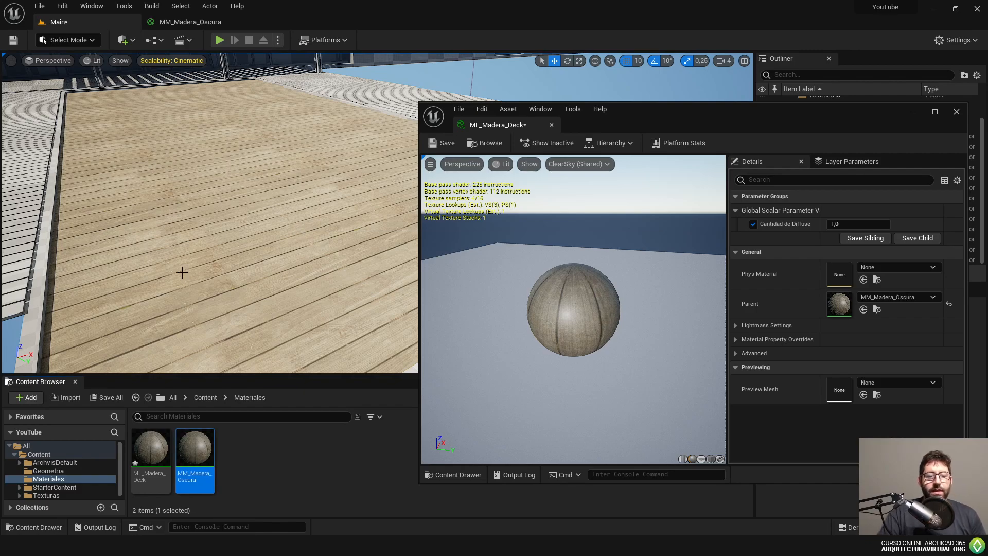
# - Create a child material instance from ML_Madera_Deck, accepting its default name
pyautogui.rightClick(153, 453)
pyautogui.click(263, 194)
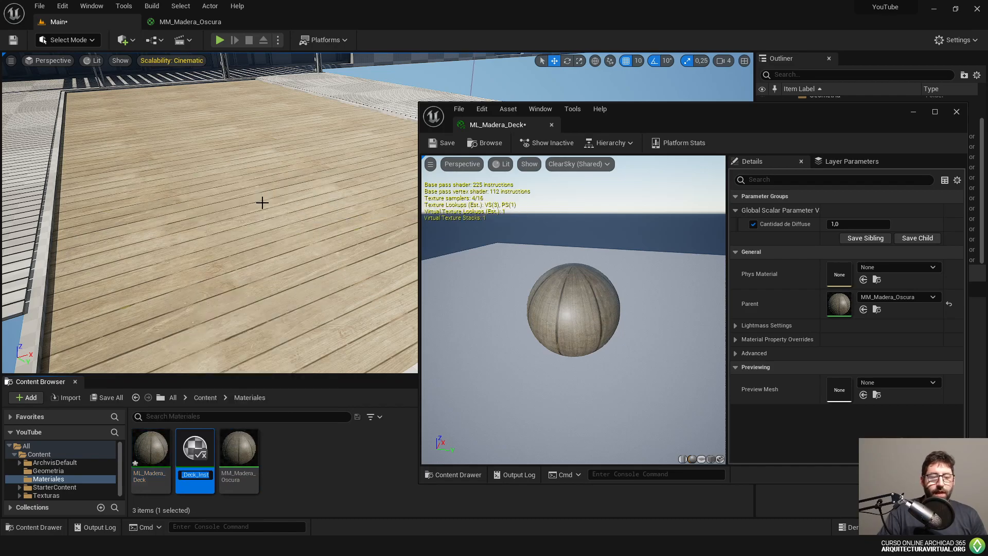
pyautogui.press('Return')
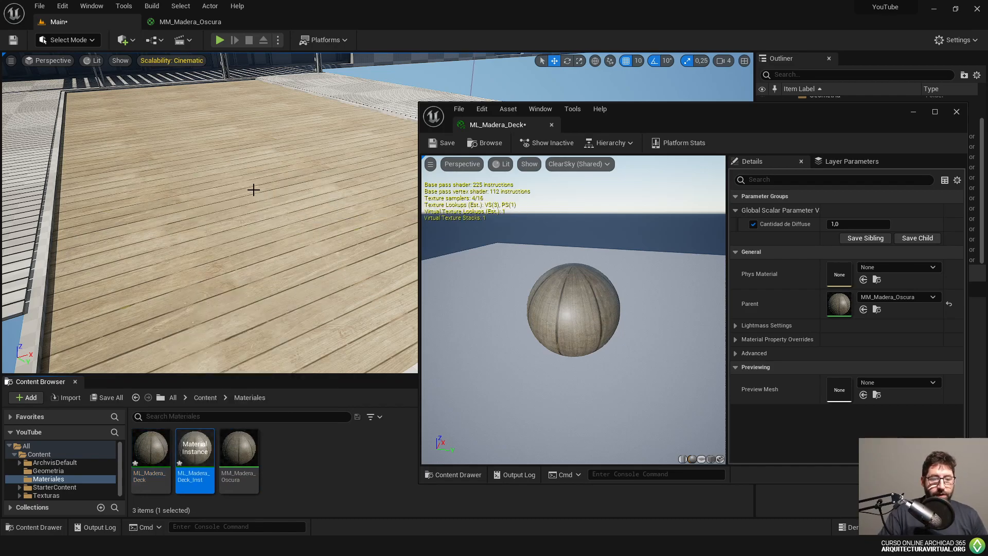
# - Undo the latest Cantidad de Diffuse changes in ML_Madera_Deck
pyautogui.hotkey('ctrl', 'z')
pyautogui.hotkey('ctrl', 'z')
pyautogui.hotkey('ctrl', 'z')
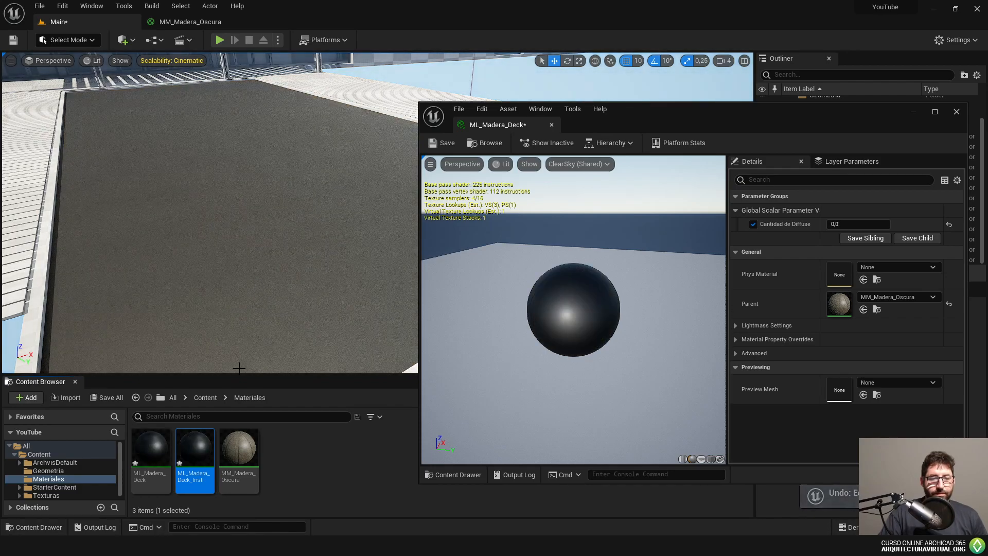
# - Rename ML_Madera_Deck to ML_Madera_Deck_Oscuro and its child instance to ML_Madera_Deck_Claro
pyautogui.rightClick(154, 449)
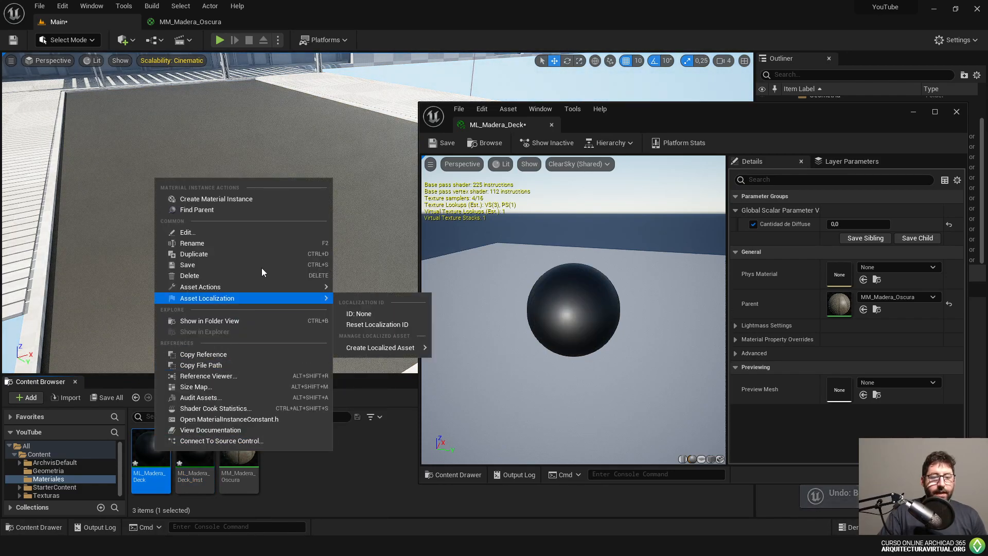
pyautogui.click(270, 243)
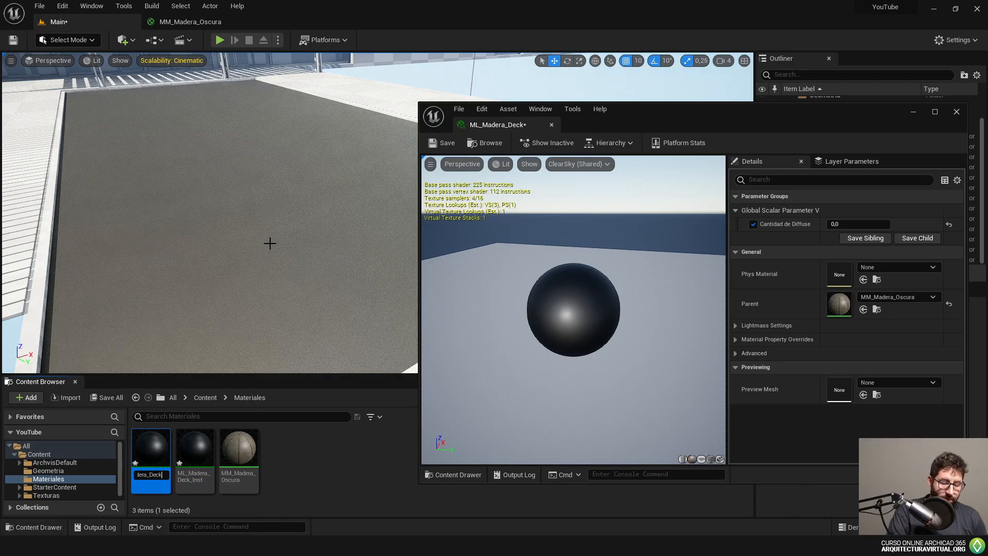
pyautogui.press('Return')
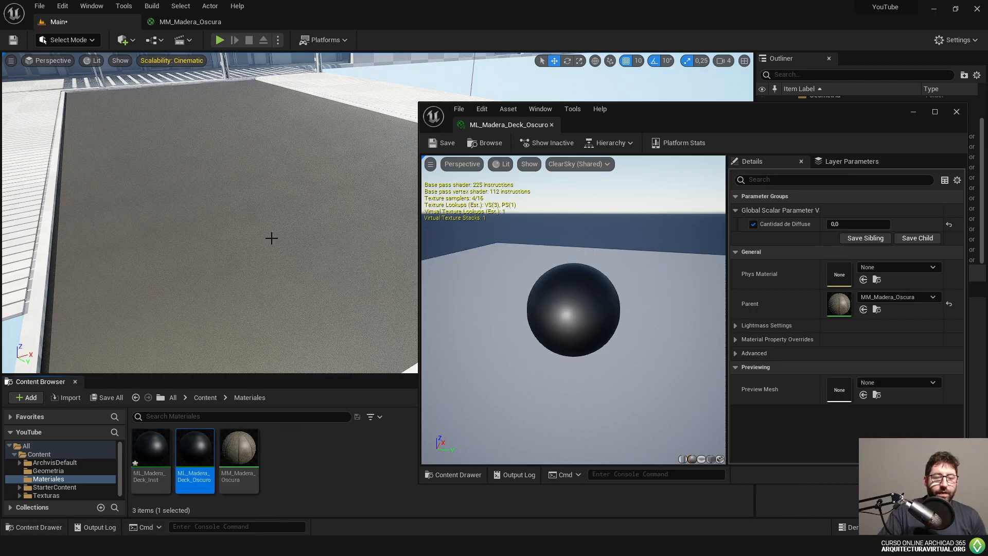
pyautogui.rightClick(152, 450)
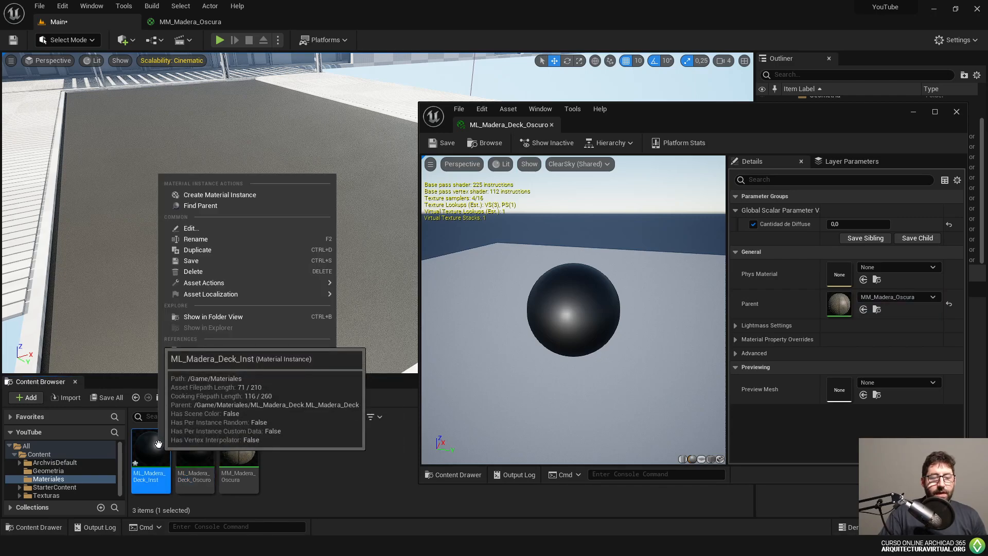
pyautogui.click(262, 239)
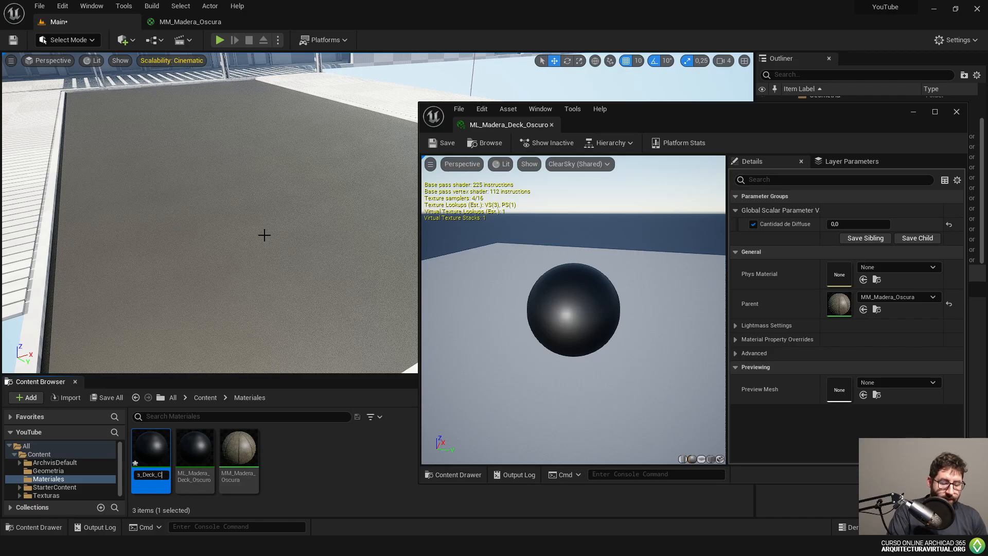
# - Open the ML_Madera_Deck_Claro instance and compare its parameters and preview with those of ML_Madera_Deck_Oscuro
pyautogui.doubleClick(150, 451)
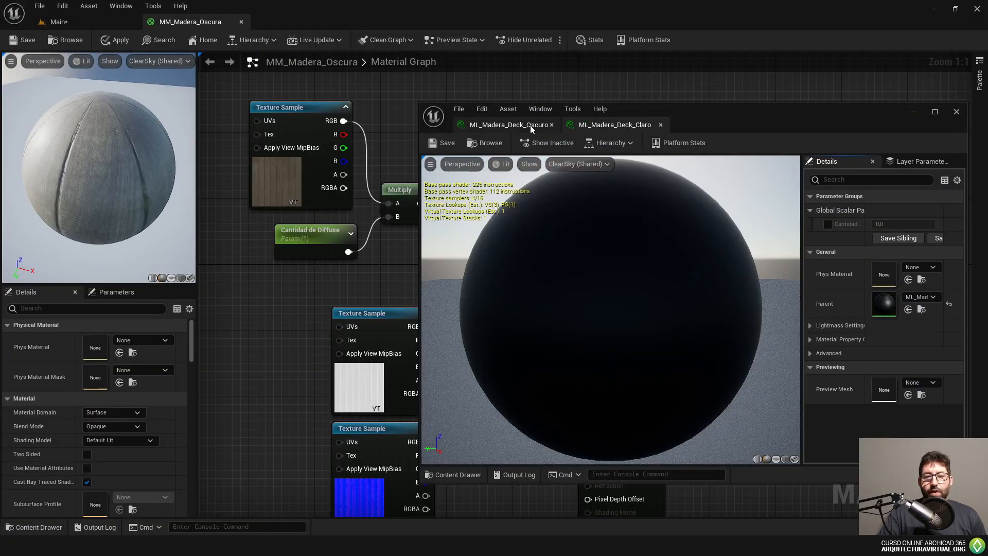
pyautogui.click(529, 125)
pyautogui.click(601, 125)
pyautogui.click(508, 127)
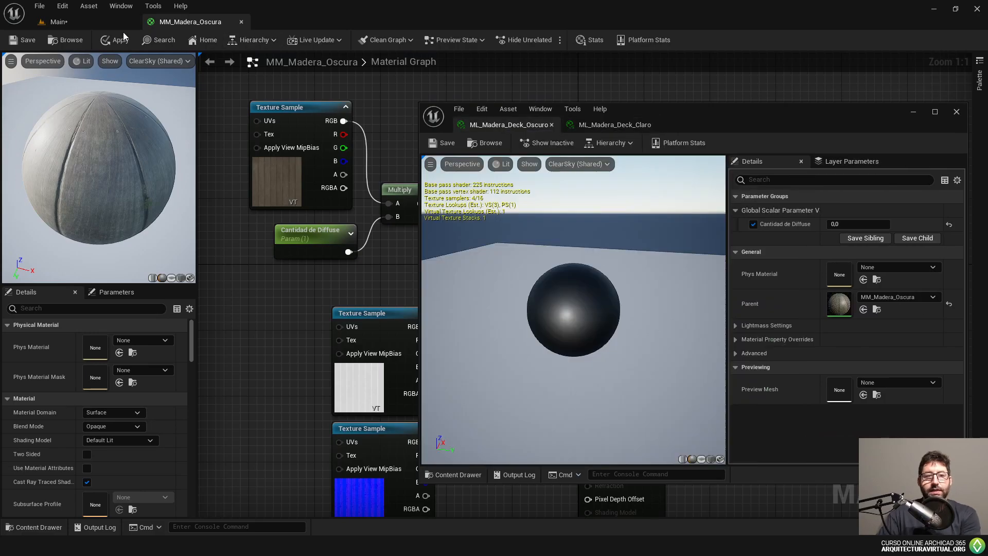
# - Return to the Main level and set ML_Madera_Deck_Oscuro's Cantidad de Diffuse to 0,5
pyautogui.click(107, 24)
pyautogui.click(857, 225)
pyautogui.write('0,5')
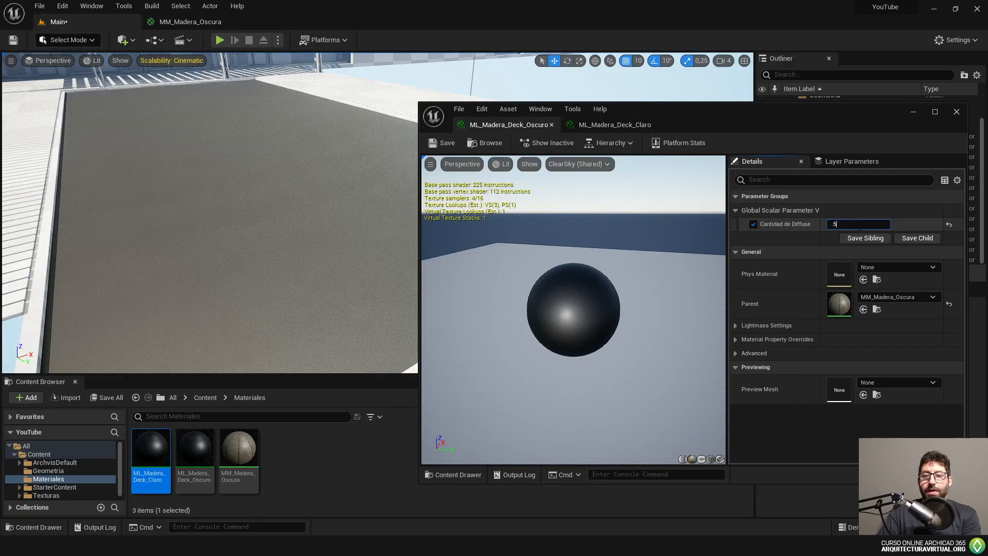
pyautogui.press('Return')
# - Apply ML_Madera_Deck_Claro to the low wall beside the facade, replace it with ML_Madera_Deck_Oscuro and view the wall's corner
pyautogui.moveTo(260, 310); pyautogui.dragTo(301, 329, button='right')
pyautogui.moveTo(319, 226); pyautogui.dragTo(227, 175, button='right')
pyautogui.moveTo(226, 226); pyautogui.dragTo(222, 198, button='right')
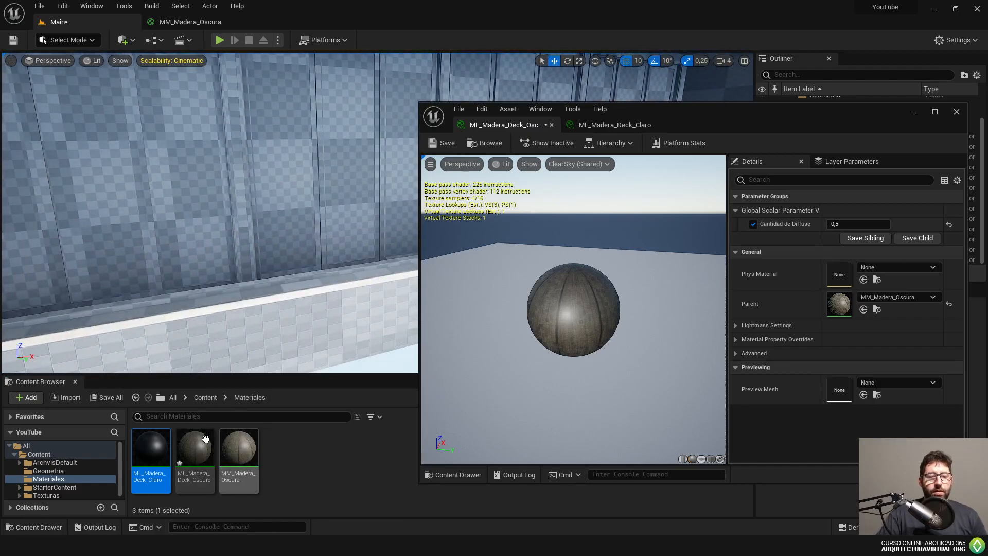
pyautogui.moveTo(150, 450); pyautogui.dragTo(205, 346)
pyautogui.moveTo(194, 449); pyautogui.dragTo(196, 325)
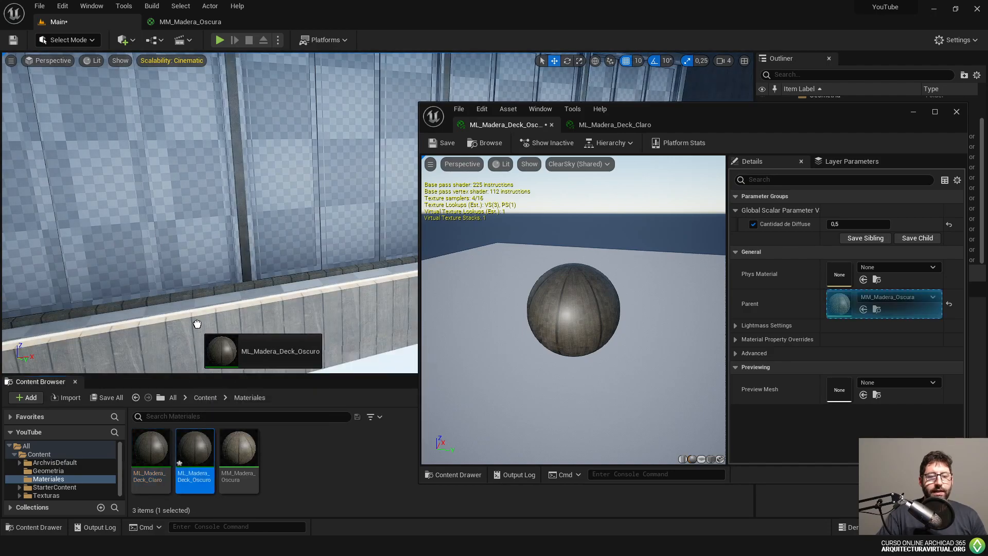
pyautogui.moveTo(273, 291); pyautogui.dragTo(274, 291)
pyautogui.moveTo(273, 290); pyautogui.dragTo(217, 289, button='right')
# - Override Cantidad de Diffuse with 1,0 in the ML_Madera_Deck_Claro instance
pyautogui.click(632, 125)
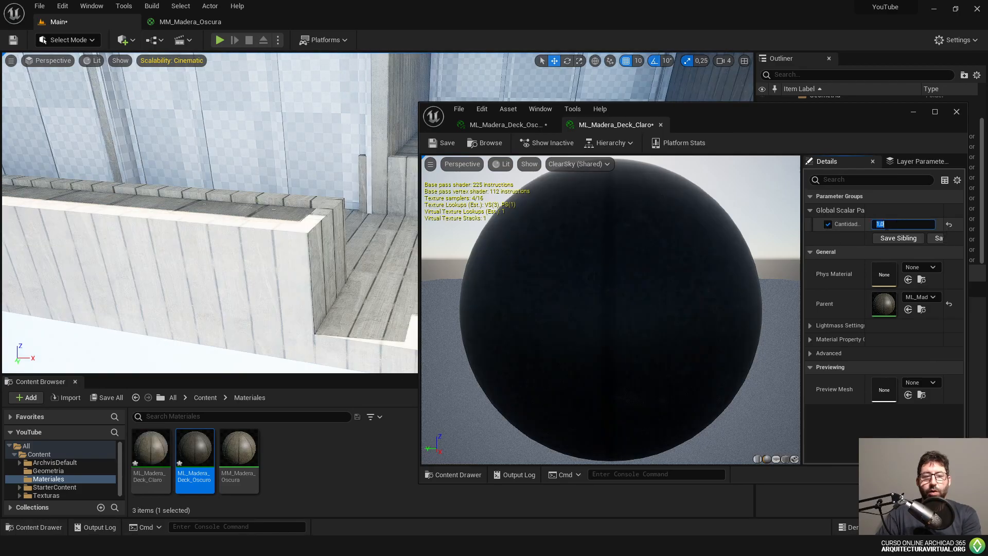
# - Apply ML_Madera_Deck_Oscuro to the deck floor and ML_Madera_Deck_Claro to the wall beside it
pyautogui.click(828, 224)
pyautogui.moveTo(247, 227); pyautogui.dragTo(324, 260, button='right')
pyautogui.moveTo(216, 205); pyautogui.dragTo(103, 267, button='right')
pyautogui.moveTo(150, 450); pyautogui.dragTo(275, 277)
pyautogui.click(195, 453)
pyautogui.moveTo(183, 282); pyautogui.dragTo(165, 247, button='right')
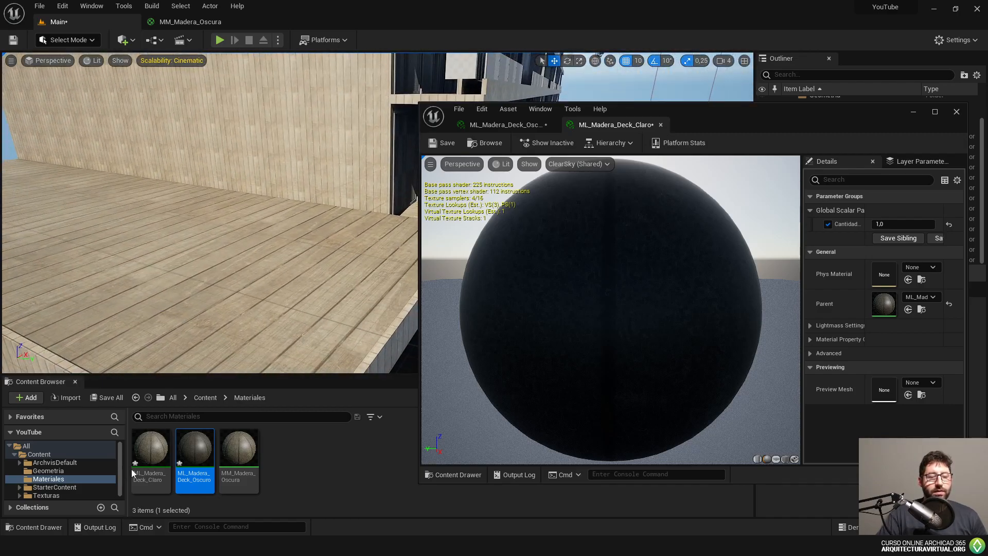
pyautogui.moveTo(186, 447); pyautogui.dragTo(252, 262)
pyautogui.moveTo(154, 448); pyautogui.dragTo(298, 162)
pyautogui.moveTo(317, 190); pyautogui.dragTo(313, 268, button='right')
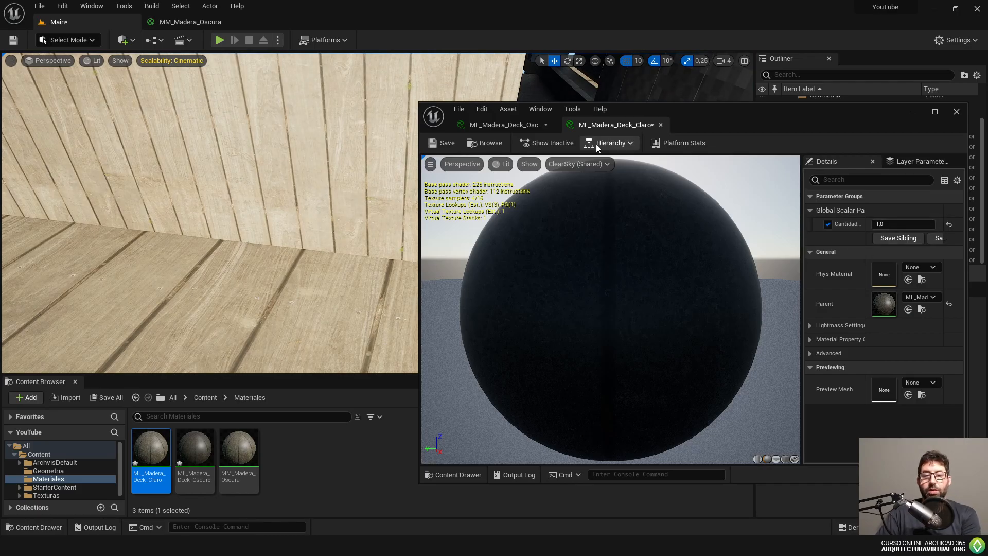
# - Set Cantidad de Diffuse to 0,25 in the ML_Madera_Deck_Oscuro instance and compare the deck floor with the wall
pyautogui.click(506, 125)
pyautogui.click(868, 223)
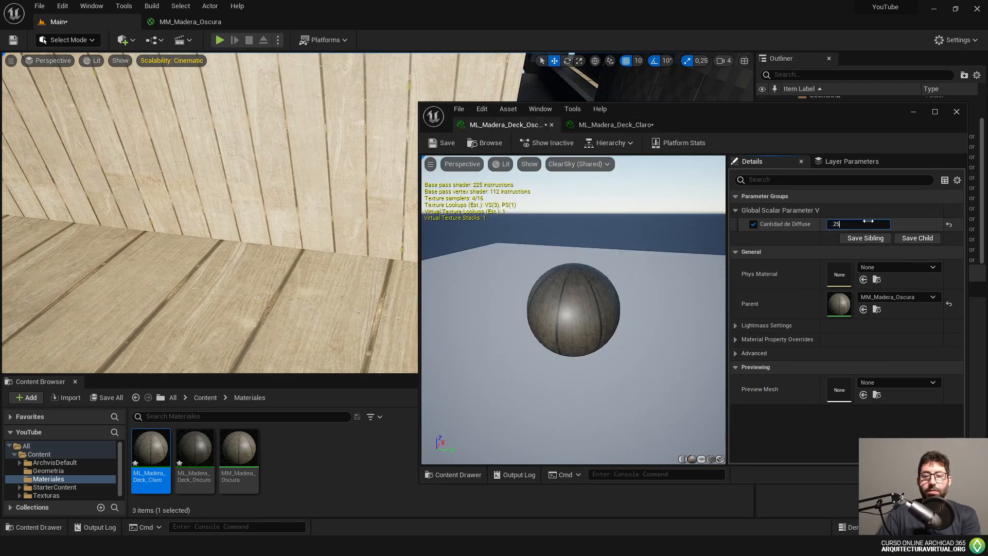
pyautogui.write('.25')
pyautogui.press('Return')
pyautogui.moveTo(330, 232)
pyautogui.mouseDown(button='right')
pyautogui.moveTo(330, 222)
pyautogui.moveTo(360, 221)
pyautogui.moveTo(340, 227)
pyautogui.mouseUp(button='right')
pyautogui.moveTo(271, 322); pyautogui.dragTo(239, 311, button='right')
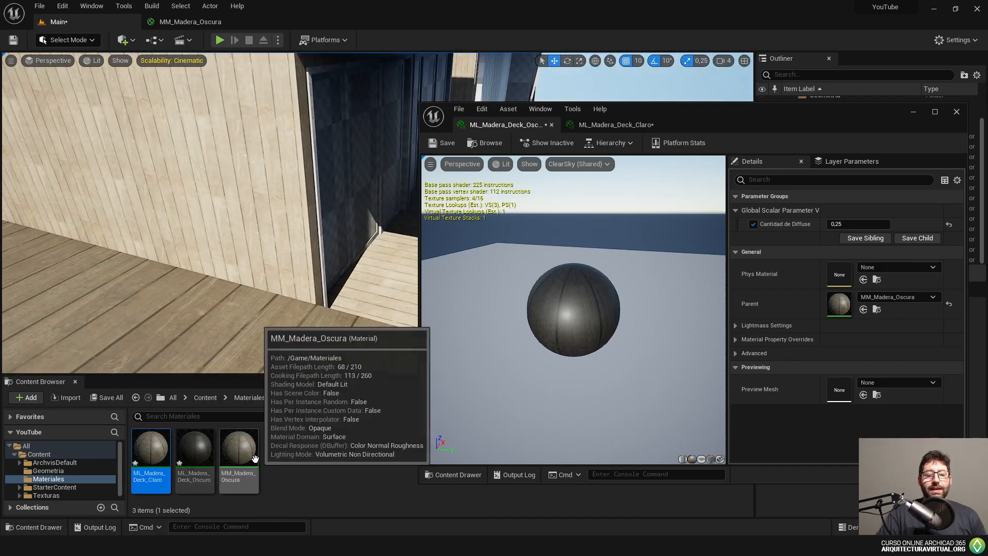
# - Check the master material and its two instances in Materiales, and lower ML_Madera_Deck_Oscuro's Cantidad de Diffuse to 0,162
pyautogui.click(254, 457)
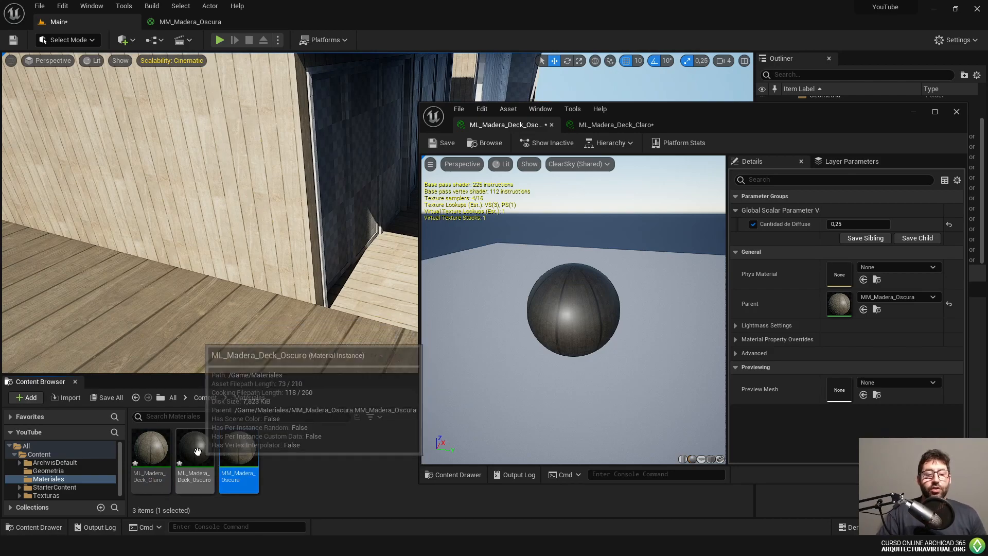
pyautogui.click(152, 455)
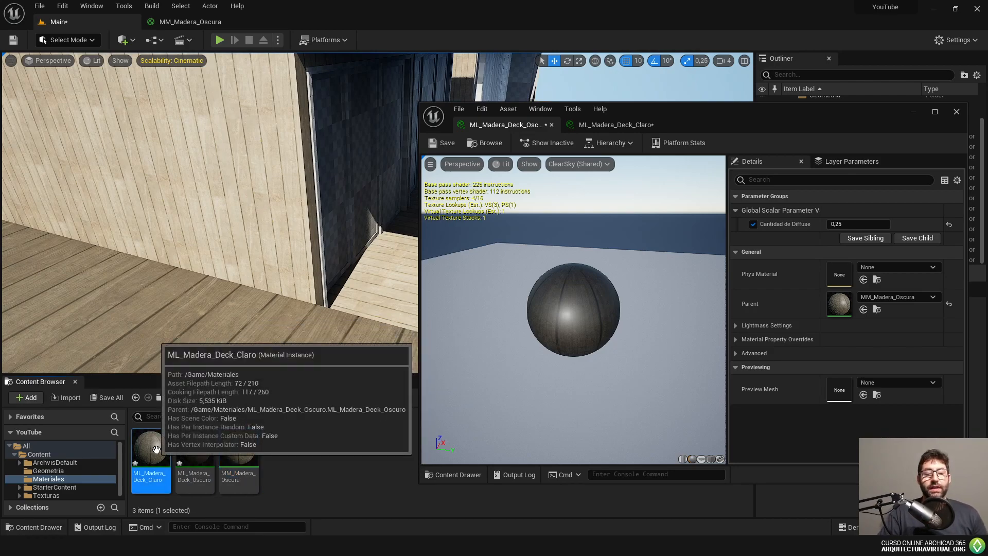
pyautogui.click(196, 455)
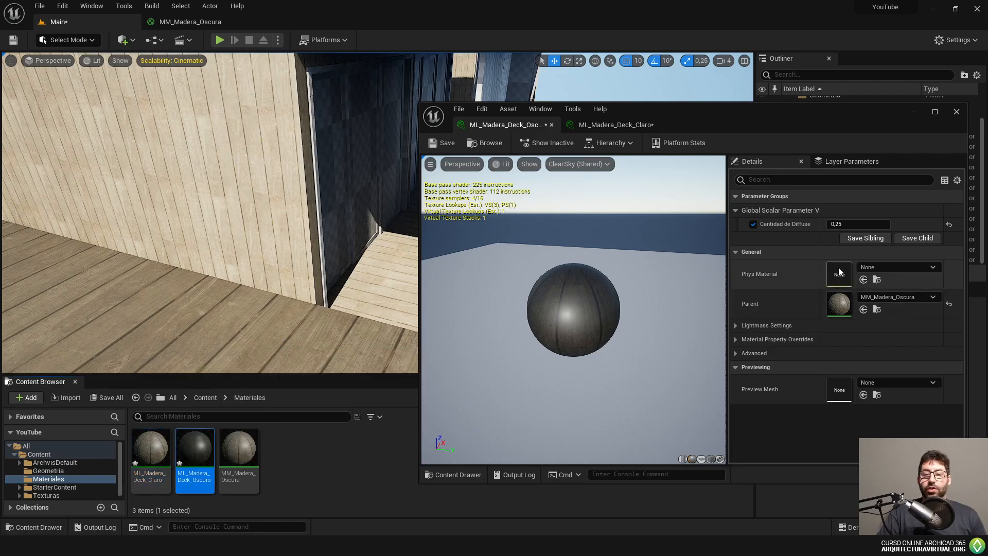
pyautogui.click(852, 225)
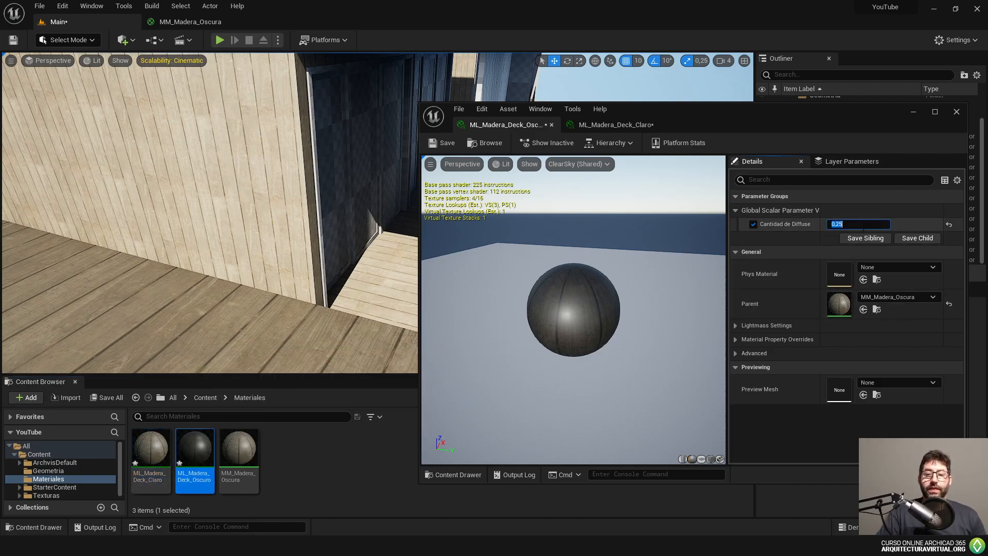
pyautogui.moveTo(890, 222)
pyautogui.mouseDown()
pyautogui.moveTo(864, 222)
pyautogui.moveTo(880, 223)
pyautogui.mouseUp()
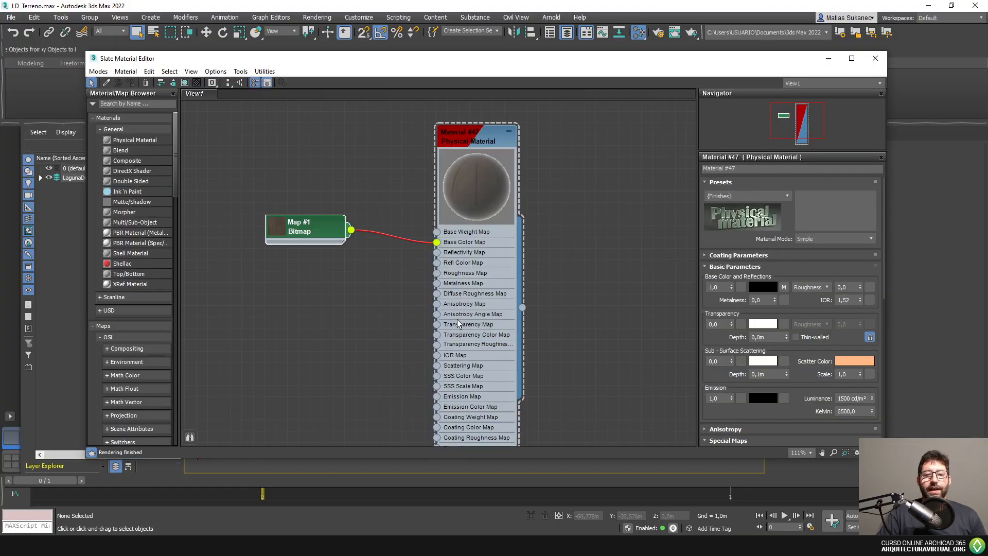
# - Try to duplicate the Physical Material node in 3ds Max's Slate Material Editor, close that editor and switch back to Unreal Editor
pyautogui.scroll(-5, 483, 310)
pyautogui.rightClick(525, 291)
pyautogui.click(528, 220)
pyautogui.rightClick(594, 231)
pyautogui.moveTo(556, 220); pyautogui.dragTo(479, 201, button='middle')
pyautogui.moveTo(467, 187); pyautogui.dragTo(335, 366)
pyautogui.hotkey('ctrl', 'c')
pyautogui.hotkey('ctrl', 'v')
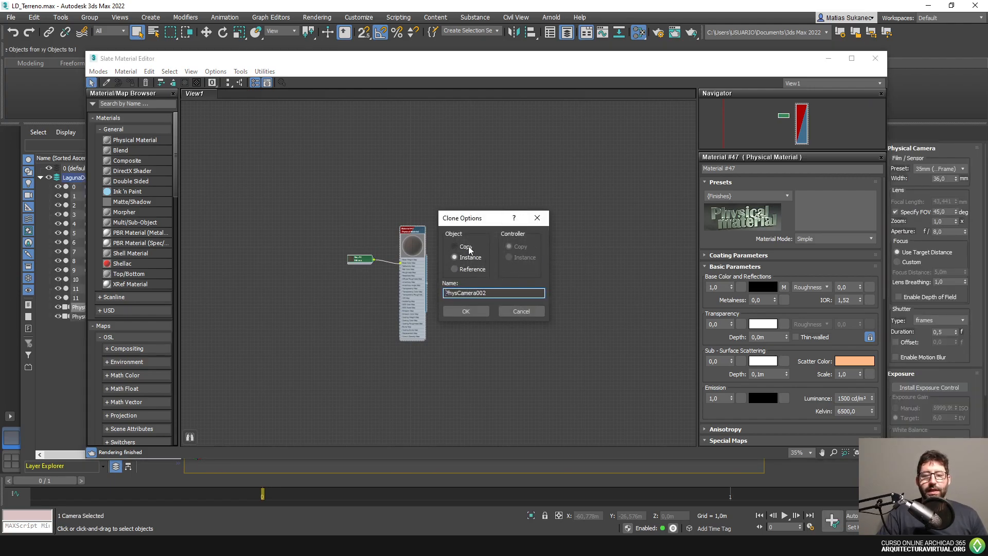
pyautogui.click(480, 315)
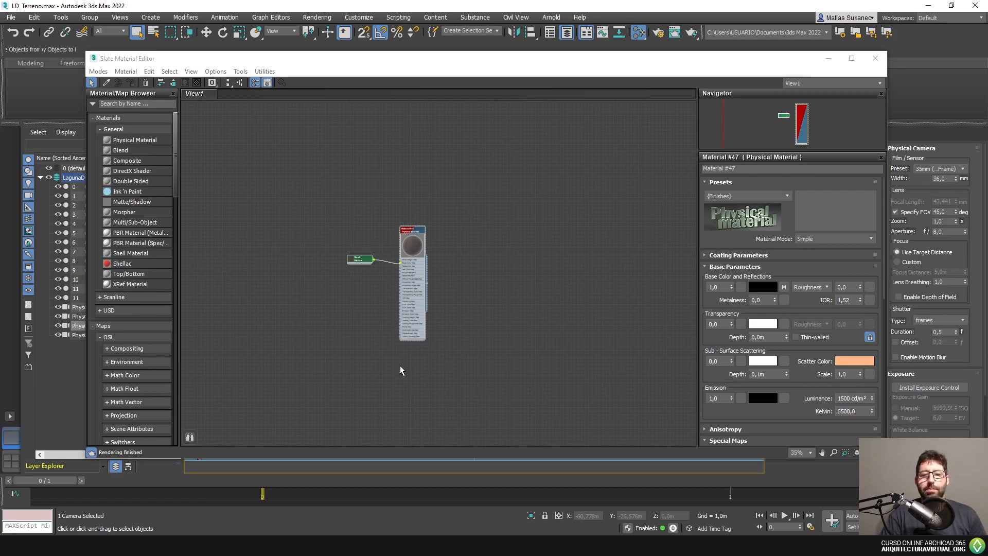
pyautogui.click(875, 58)
pyautogui.moveTo(229, 500)
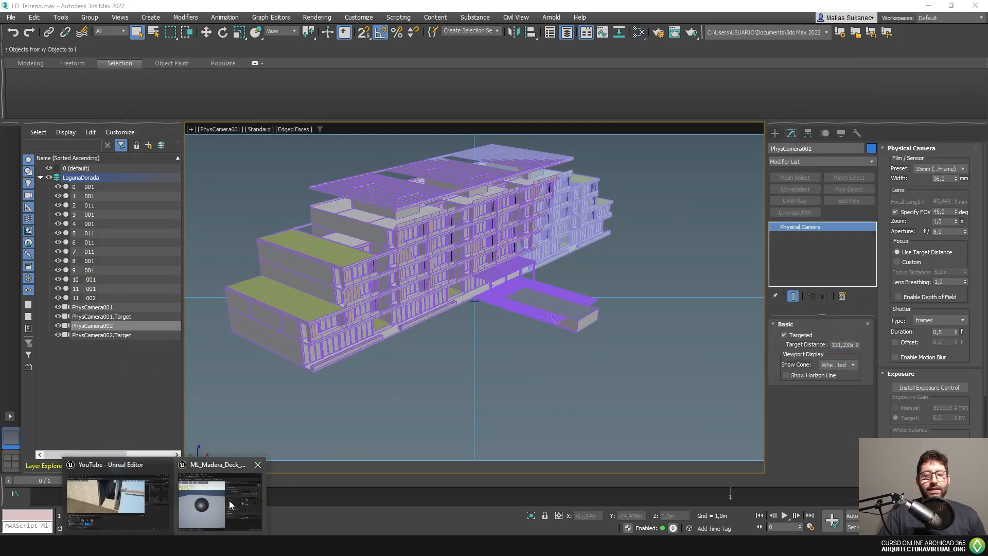
pyautogui.click(128, 518)
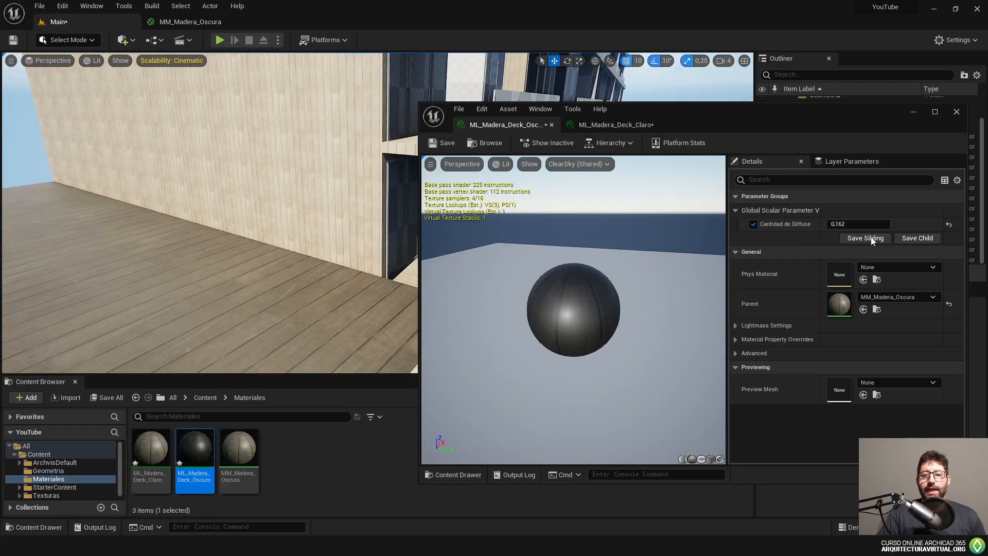
# - Vary ML_Madera_Deck_Oscuro's Cantidad de Diffuse through 0,194, 0,282, 0,274, 0,298 and 0,474 while comparing the deck floor's tone
pyautogui.moveTo(834, 226)
pyautogui.mouseDown()
pyautogui.moveTo(792, 226)
pyautogui.moveTo(821, 226)
pyautogui.mouseUp()
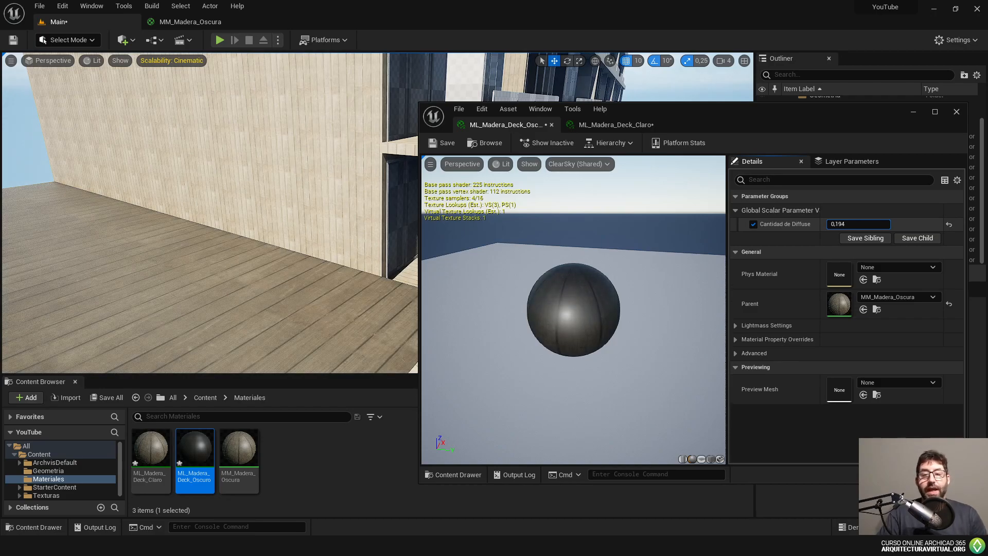
pyautogui.moveTo(821, 226); pyautogui.dragTo(786, 233)
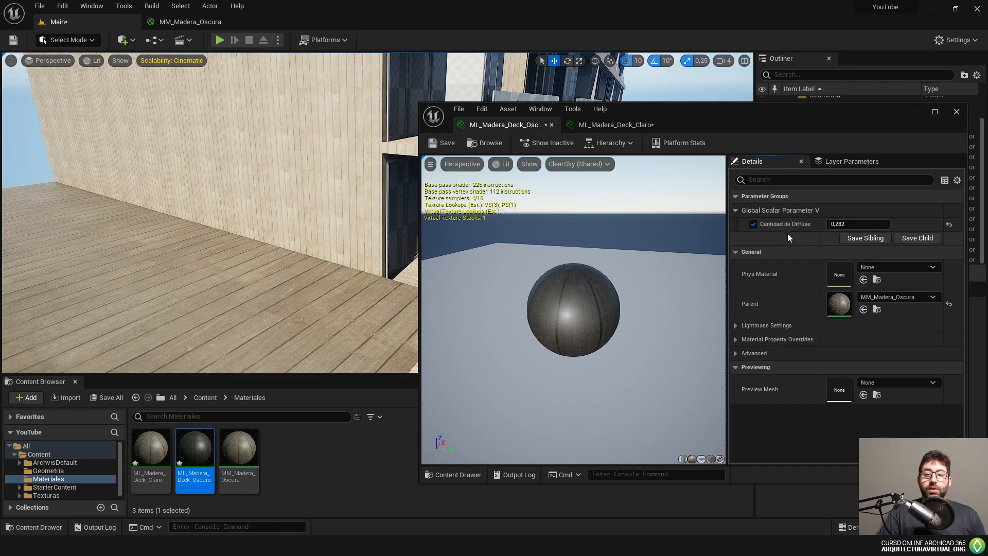
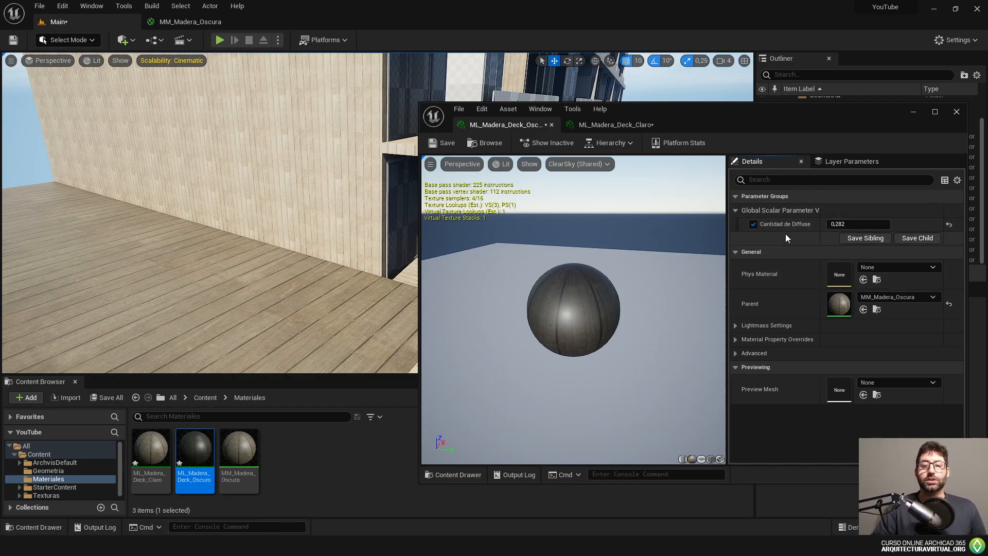
pyautogui.moveTo(407, 236); pyautogui.dragTo(415, 241, button='right')
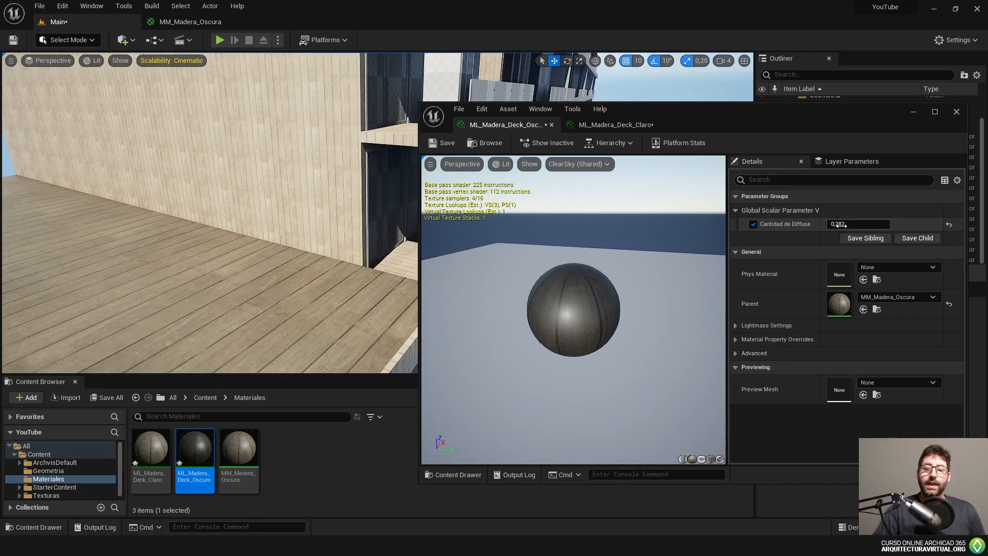
pyautogui.moveTo(844, 225); pyautogui.dragTo(852, 224)
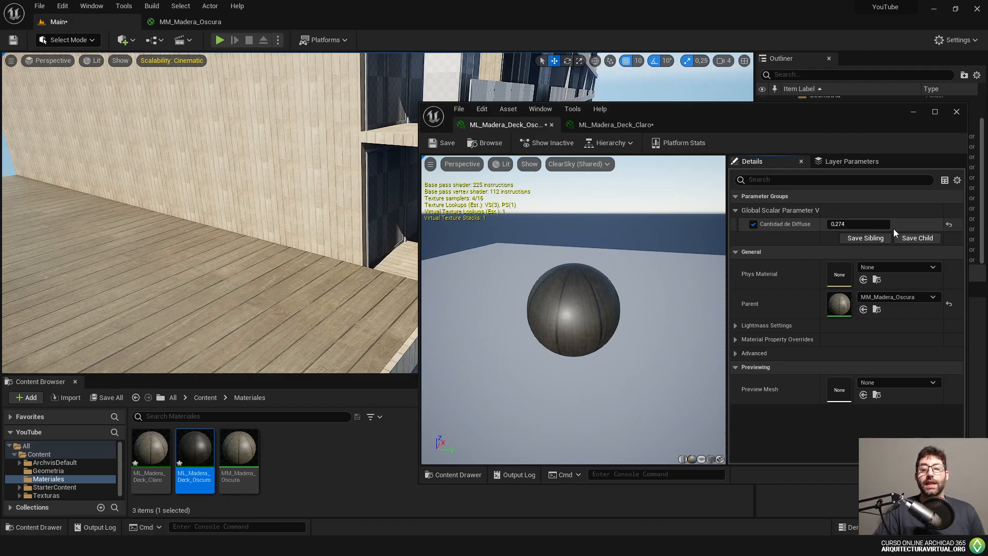
pyautogui.moveTo(885, 225); pyautogui.dragTo(889, 224)
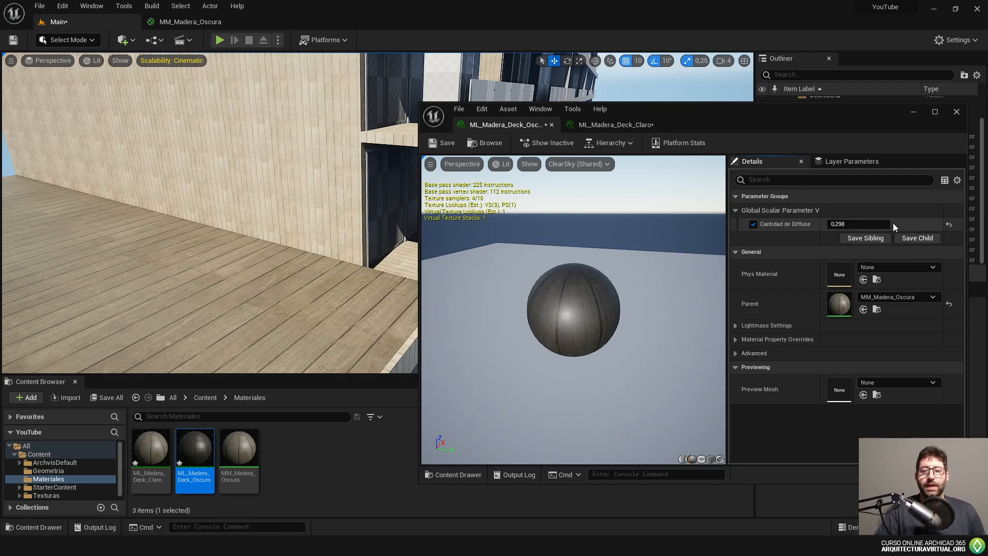
pyautogui.moveTo(887, 224); pyautogui.dragTo(886, 225)
# - Set ML_Madera_Deck_Oscuro's Cantidad de Diffuse to 1,0
pyautogui.click(863, 227)
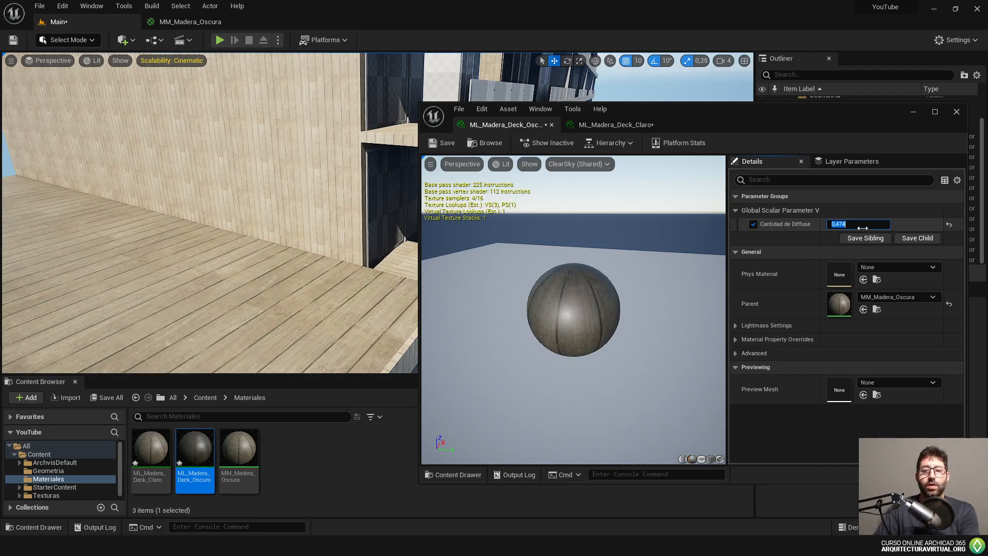
pyautogui.write('1')
pyautogui.press('Return')
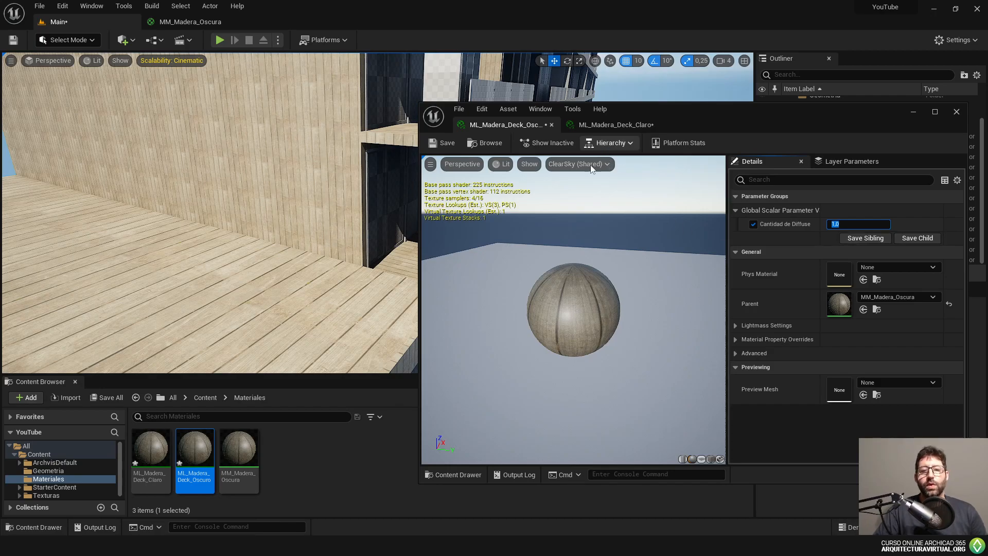
# - Open the MM_Madera_Oscura graph and move the diffuse Texture Sample, Cantidad de Diffuse and Multiply nodes up together
pyautogui.doubleClick(238, 448)
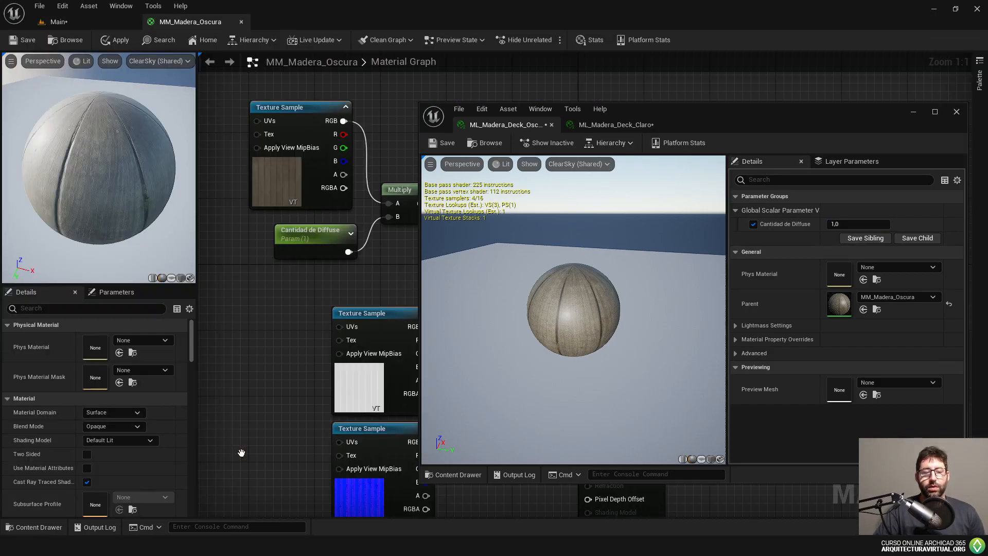
pyautogui.moveTo(334, 297); pyautogui.dragTo(281, 289, button='right')
pyautogui.scroll(-1, 281, 289)
pyautogui.scroll(4, 278, 247)
pyautogui.scroll(-3, 265, 189)
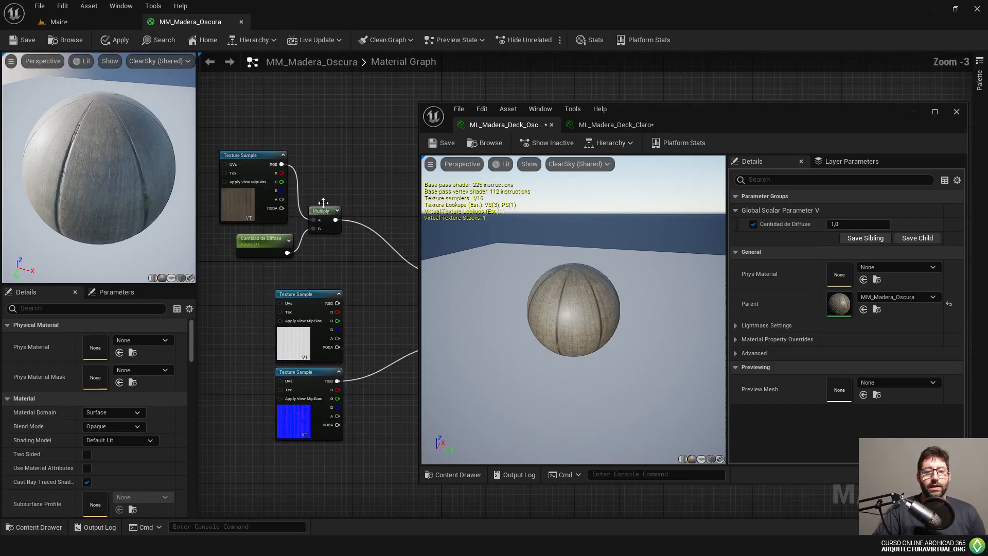
pyautogui.moveTo(292, 196); pyautogui.dragTo(271, 275)
pyautogui.moveTo(328, 210); pyautogui.dragTo(328, 171)
pyautogui.moveTo(351, 178); pyautogui.dragTo(331, 196, button='right')
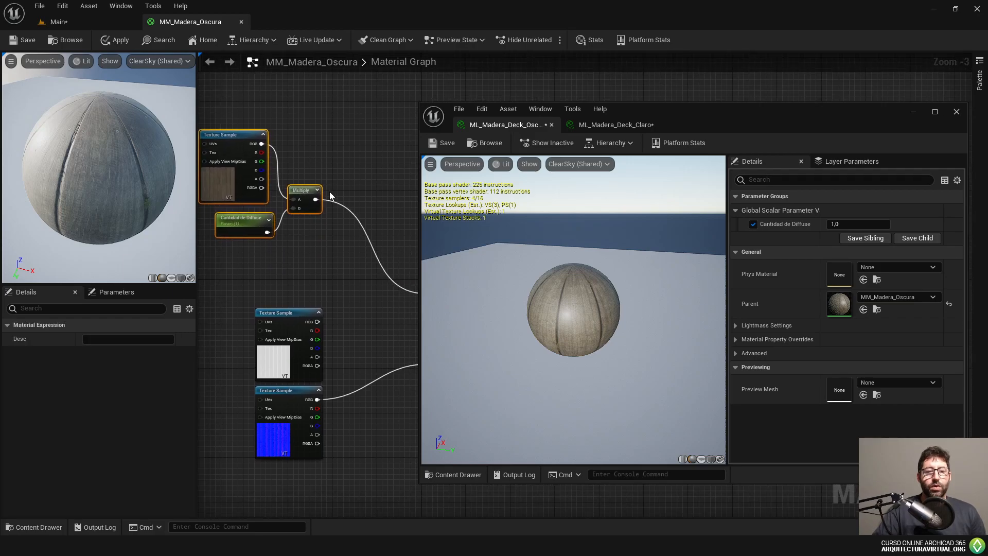
# - Insert a second Multiply node between the first Multiply and Base Color, and save the ML_Madera_Deck_Oscuro instance
pyautogui.moveTo(315, 199); pyautogui.dragTo(336, 261)
pyautogui.write('*')
pyautogui.press('Return')
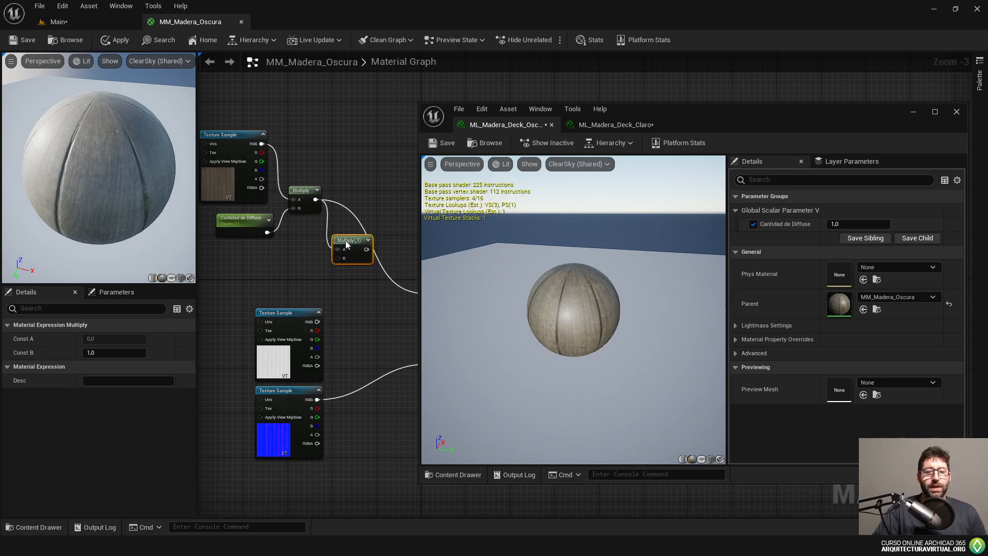
pyautogui.moveTo(347, 287); pyautogui.dragTo(285, 246, button='right')
pyautogui.moveTo(304, 198); pyautogui.dragTo(366, 253)
pyautogui.click(445, 143)
pyautogui.click(329, 150)
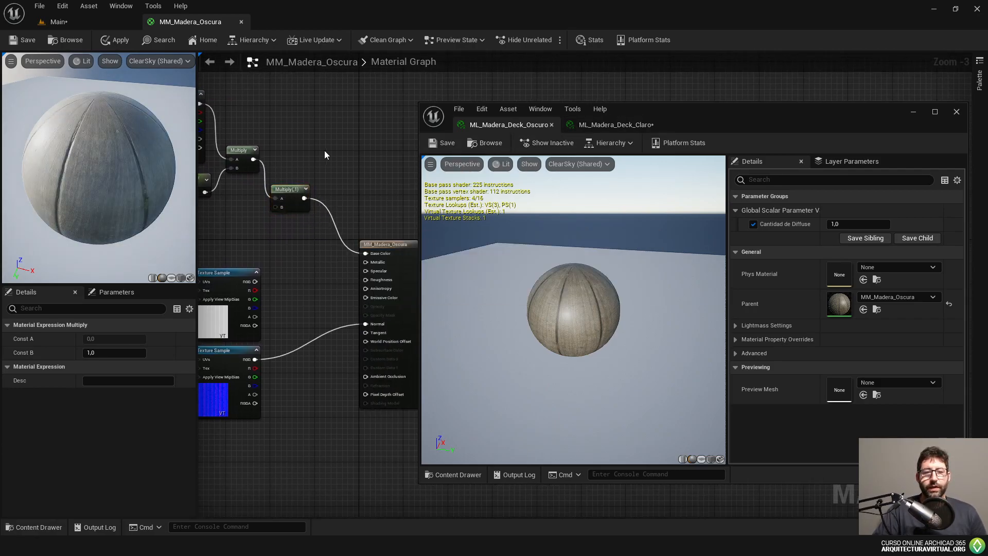
# - Disconnect the blue normal Texture Sample from the Normal input and move the two lower Texture Samples down
pyautogui.moveTo(370, 146); pyautogui.dragTo(381, 135, button='right')
pyautogui.moveTo(337, 366); pyautogui.dragTo(269, 331)
pyautogui.click(297, 257)
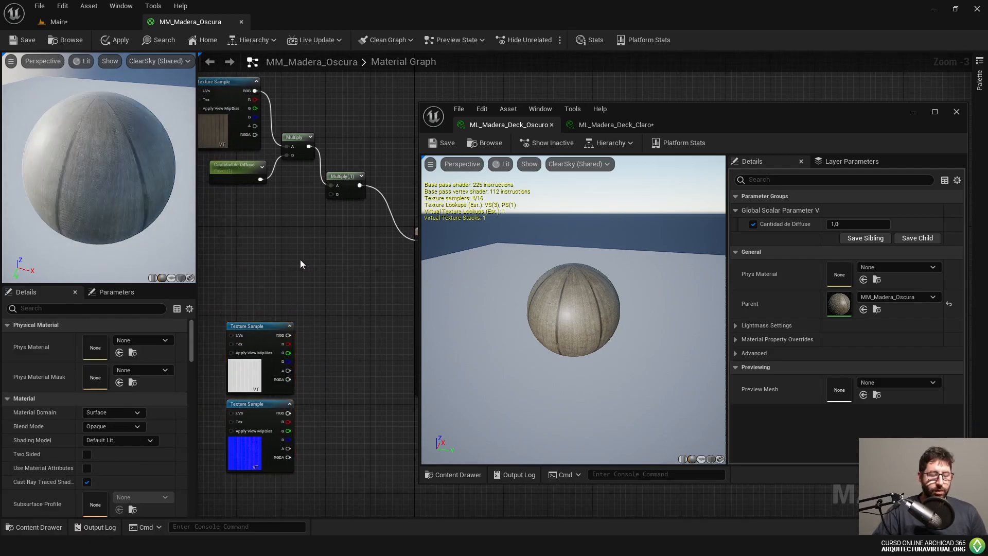
# - Add a Constant3Vector node below Cantidad de Diffuse and set its colour to white (1,1,1)
pyautogui.press('3')
pyautogui.click(294, 241)
pyautogui.moveTo(314, 249); pyautogui.dragTo(256, 223)
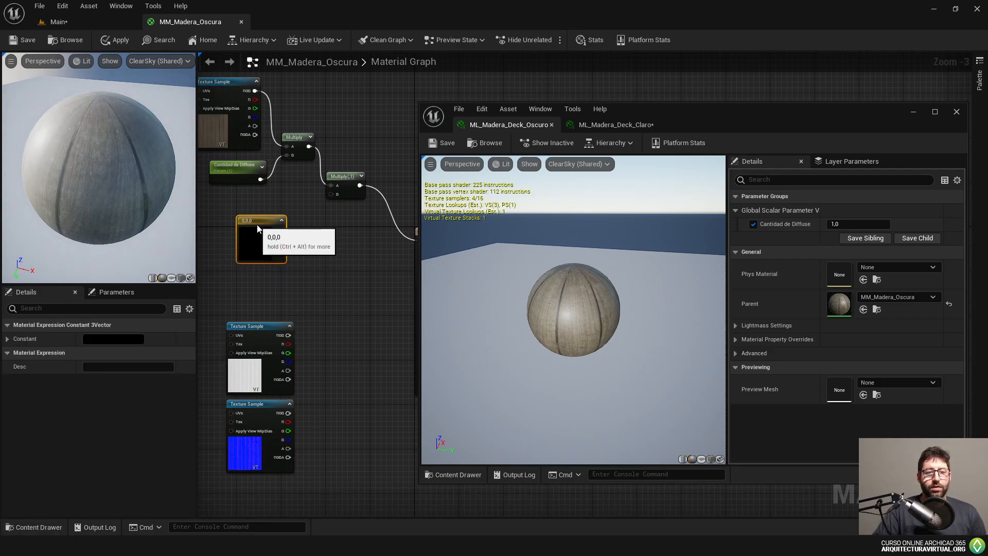
pyautogui.click(128, 337)
pyautogui.moveTo(282, 328); pyautogui.dragTo(289, 223)
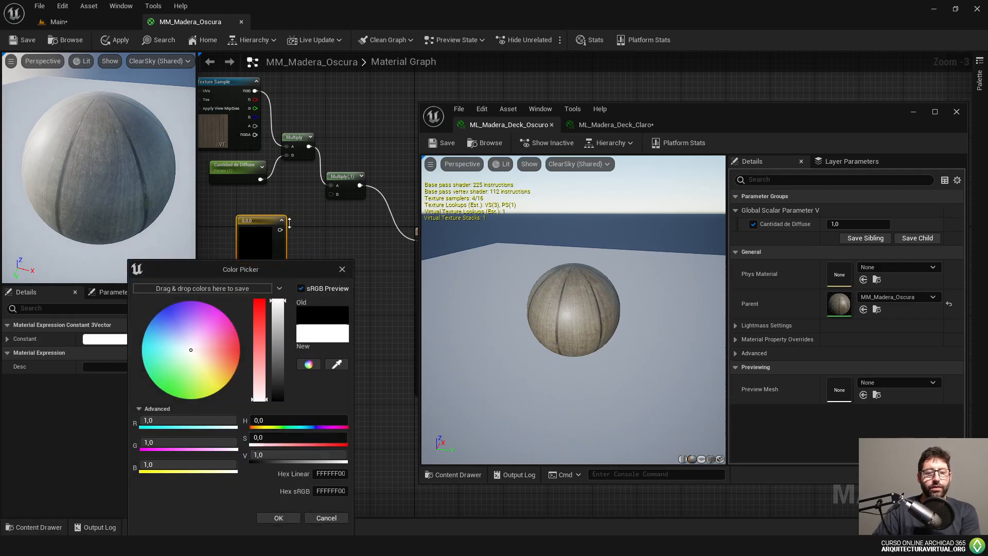
pyautogui.click(288, 518)
# - Connect the white constant to the second Multiply's B input and save MM_Madera_Oscura
pyautogui.scroll(3, 260, 247)
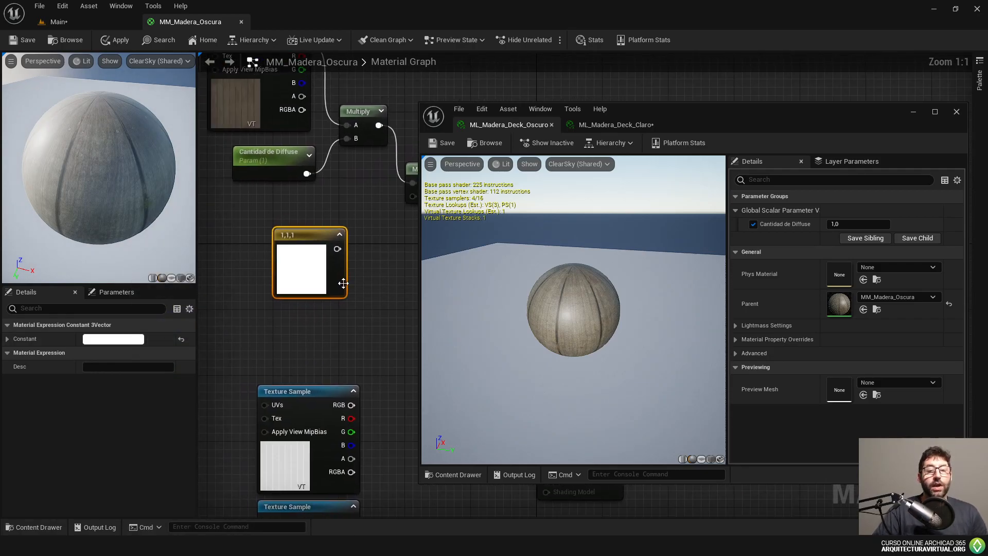
pyautogui.moveTo(337, 249); pyautogui.dragTo(412, 200)
pyautogui.scroll(-3, 313, 233)
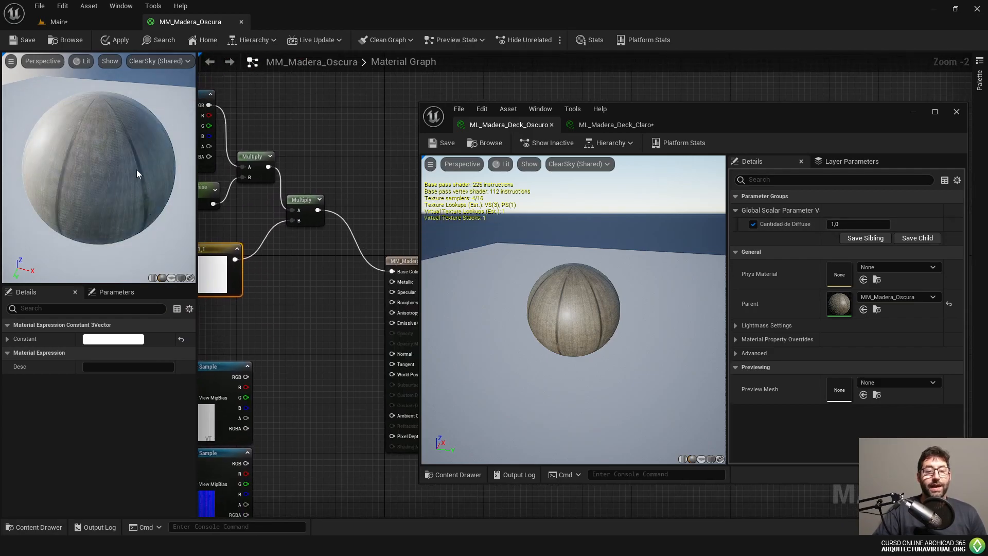
pyautogui.hotkey('ctrl', 's')
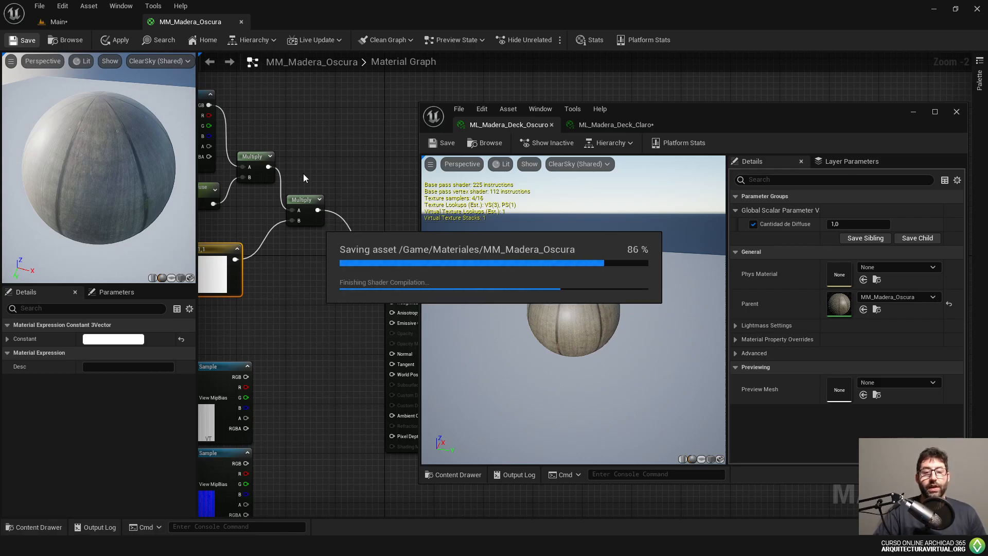
# - Convert the white constant feeding the second Multiply into a parameter named Color de la Tintura
pyautogui.moveTo(323, 203); pyautogui.dragTo(350, 214, button='right')
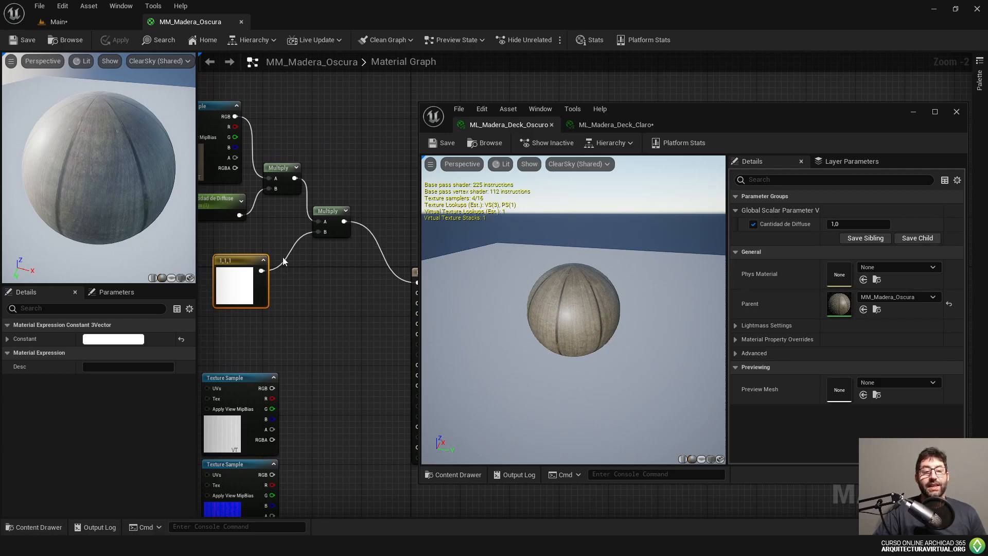
pyautogui.moveTo(240, 260); pyautogui.dragTo(285, 265, button='right')
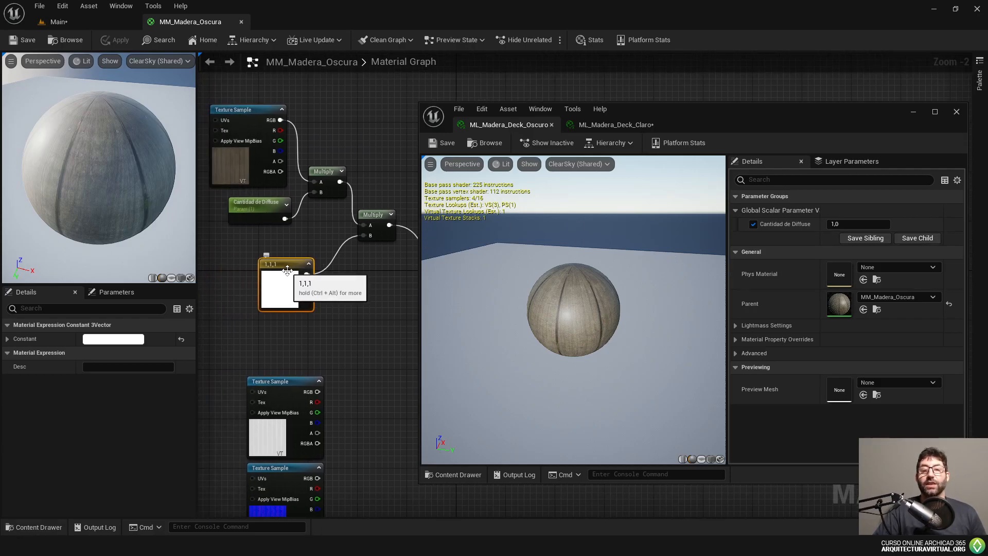
pyautogui.scroll(2, 287, 270)
pyautogui.rightClick(281, 264)
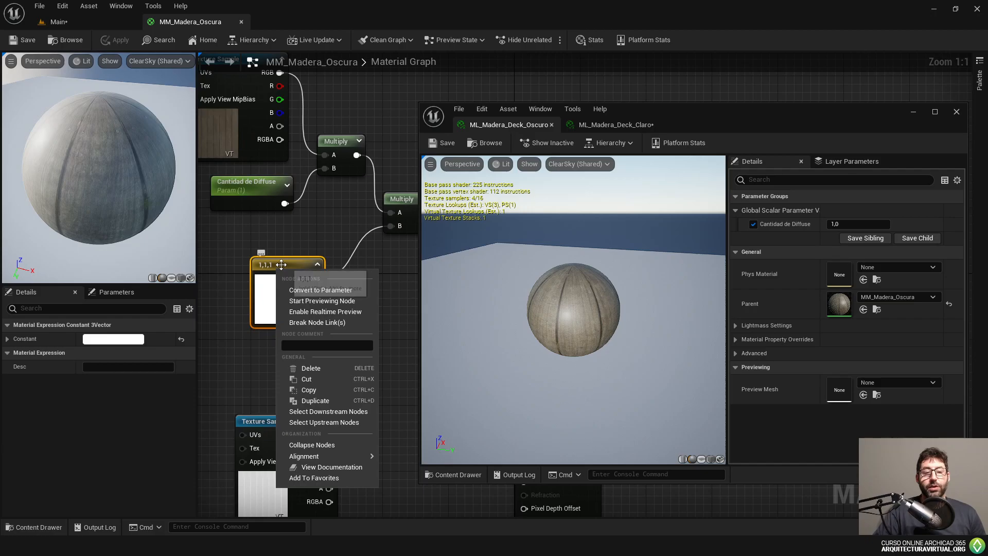
pyautogui.click(310, 289)
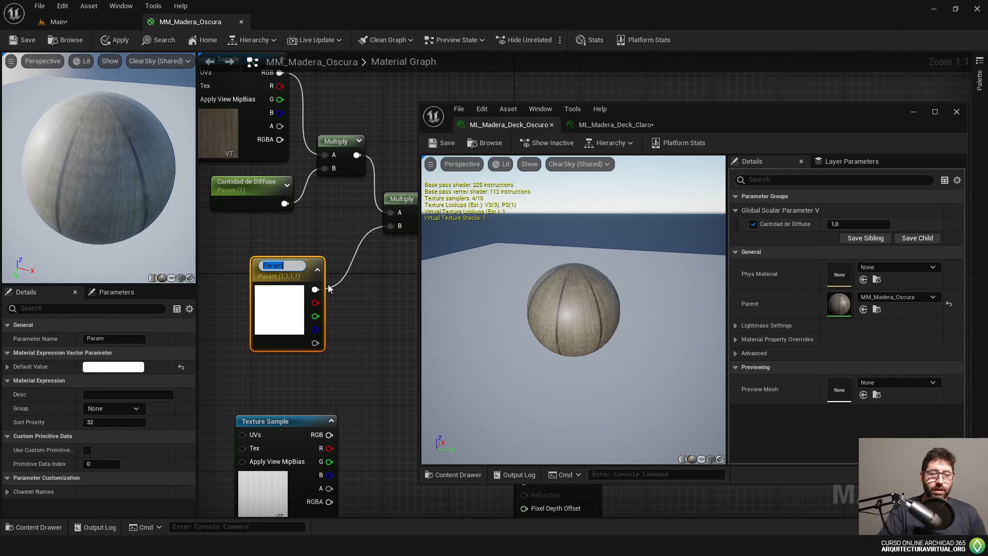
pyautogui.write('Color de ')
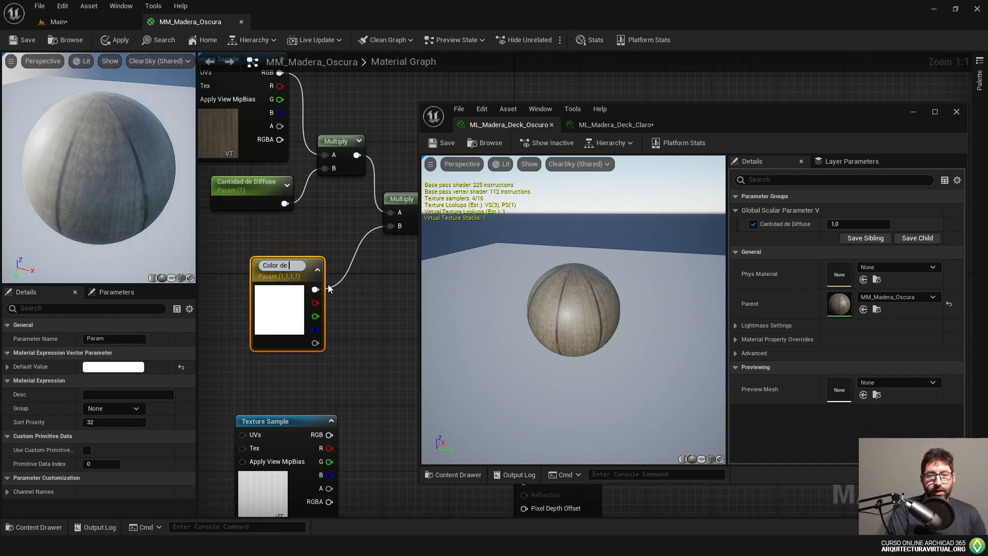
pyautogui.write('la Tintura')
pyautogui.press('Return')
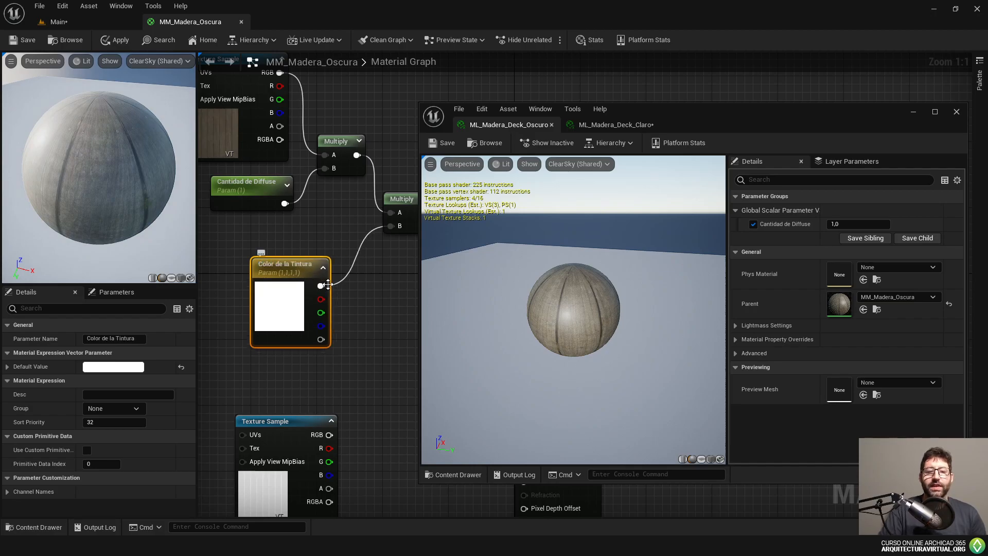
# - Save MM_Madera_Oscura with its tint parameter and enable Color de la Tintura in the ML_Madera_Deck_Oscuro instance
pyautogui.moveTo(293, 272); pyautogui.dragTo(295, 259)
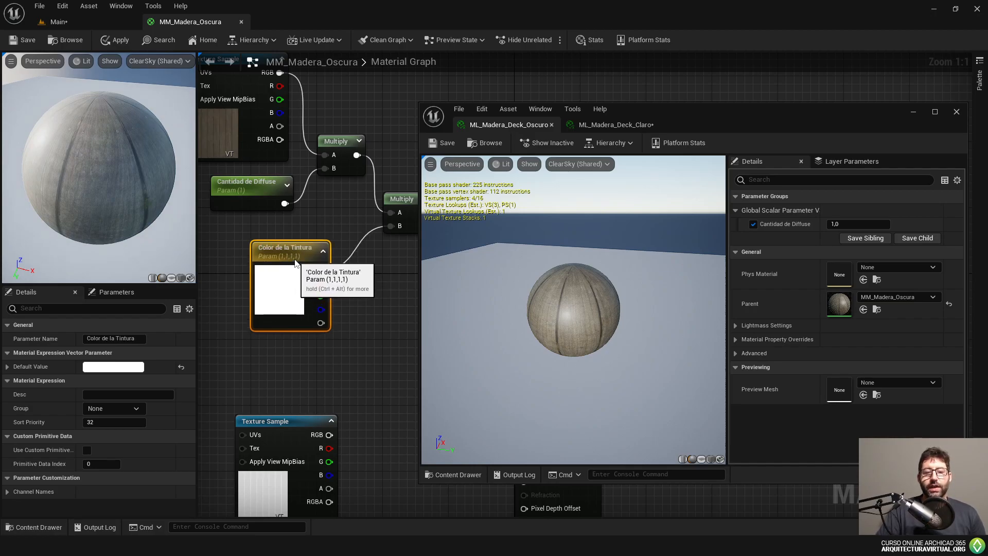
pyautogui.moveTo(320, 296); pyautogui.dragTo(296, 299, button='right')
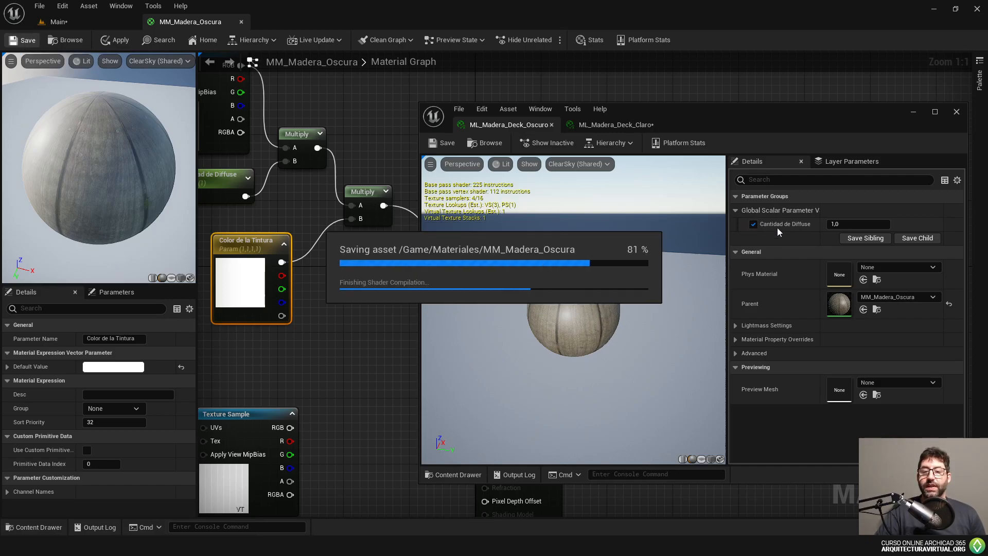
pyautogui.click(753, 252)
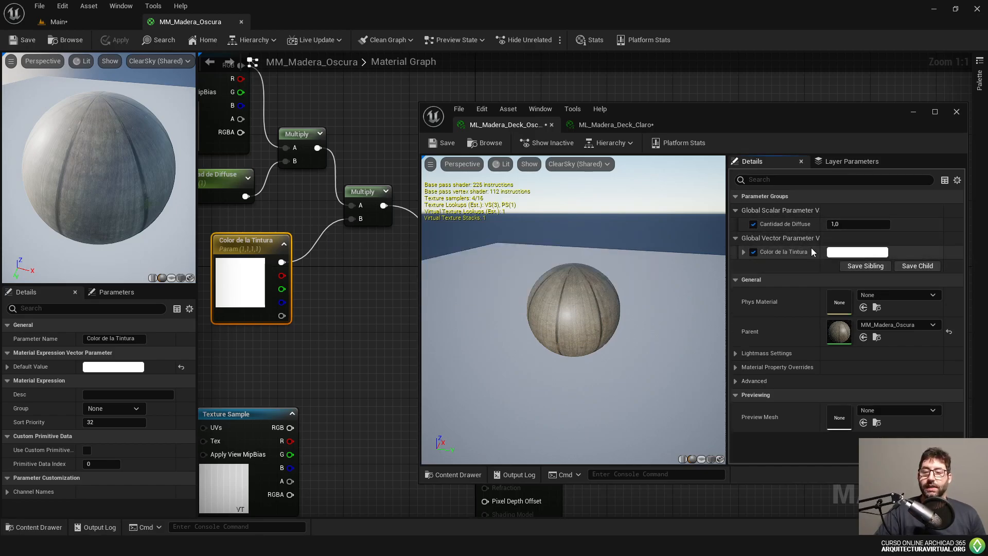
# - With the Main level in view, set Cantidad de Diffuse to 0,5 in the ML_Madera_Deck_Oscuro instance
pyautogui.click(56, 21)
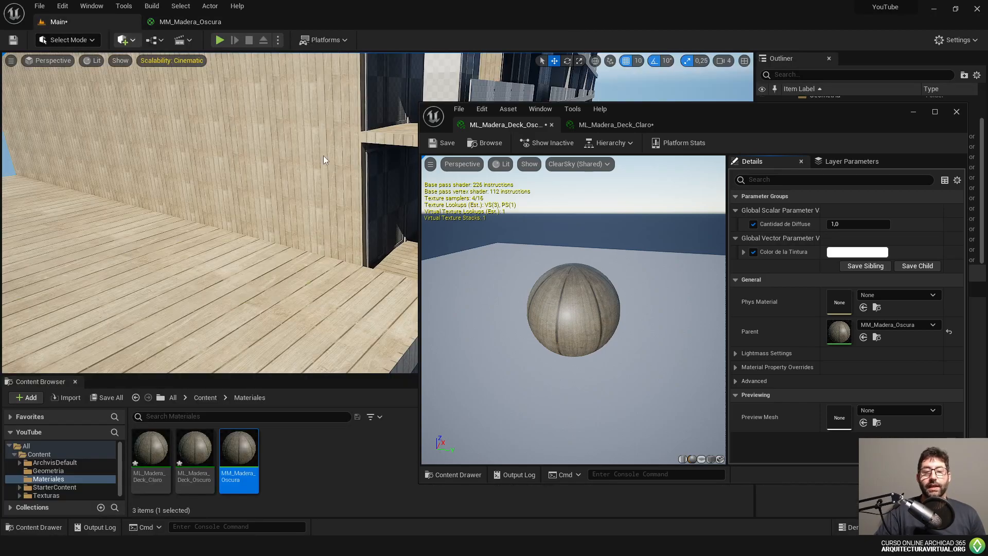
pyautogui.moveTo(404, 238)
pyautogui.mouseDown(button='right')
pyautogui.moveTo(376, 234)
pyautogui.moveTo(402, 229)
pyautogui.mouseUp(button='right')
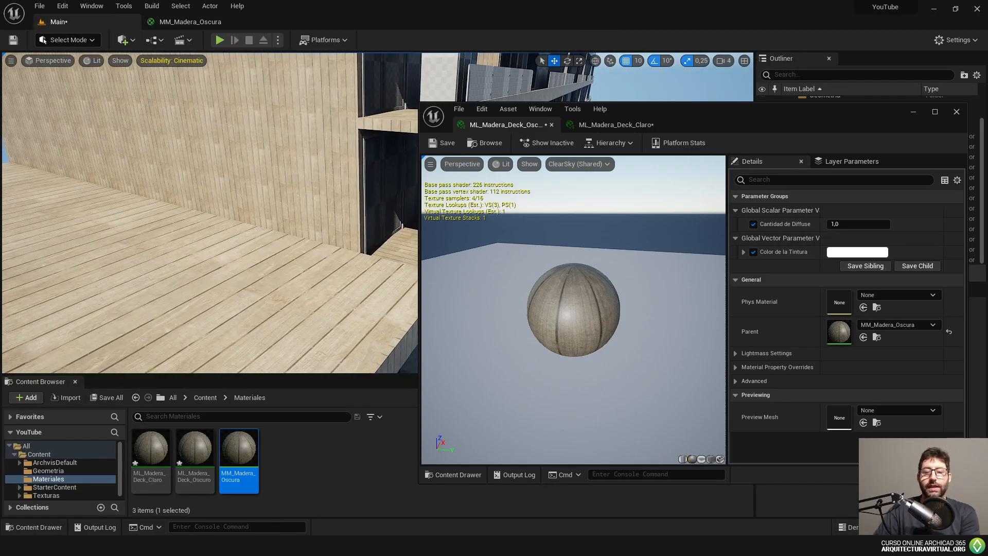
pyautogui.click(151, 450)
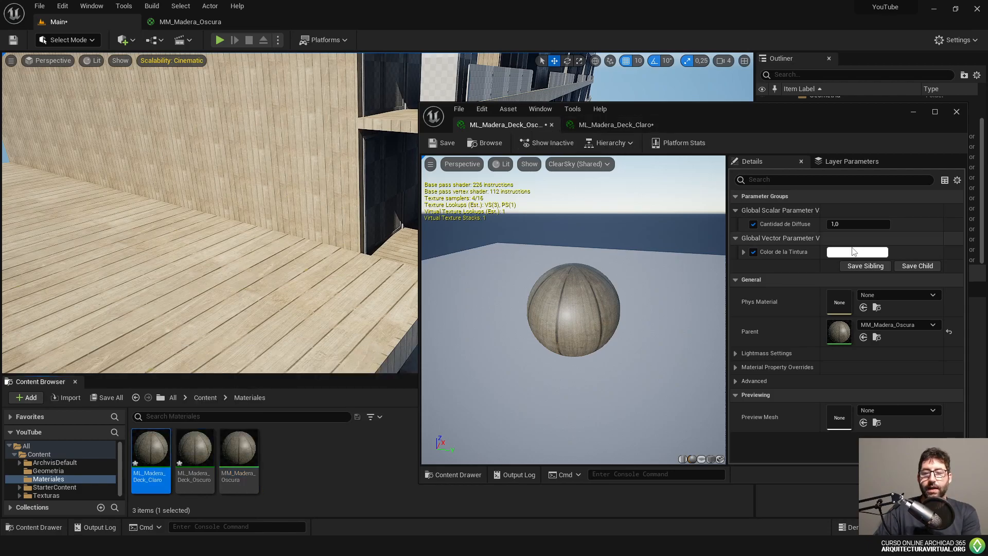
pyautogui.click(862, 225)
pyautogui.write('0,5')
pyautogui.press('Return')
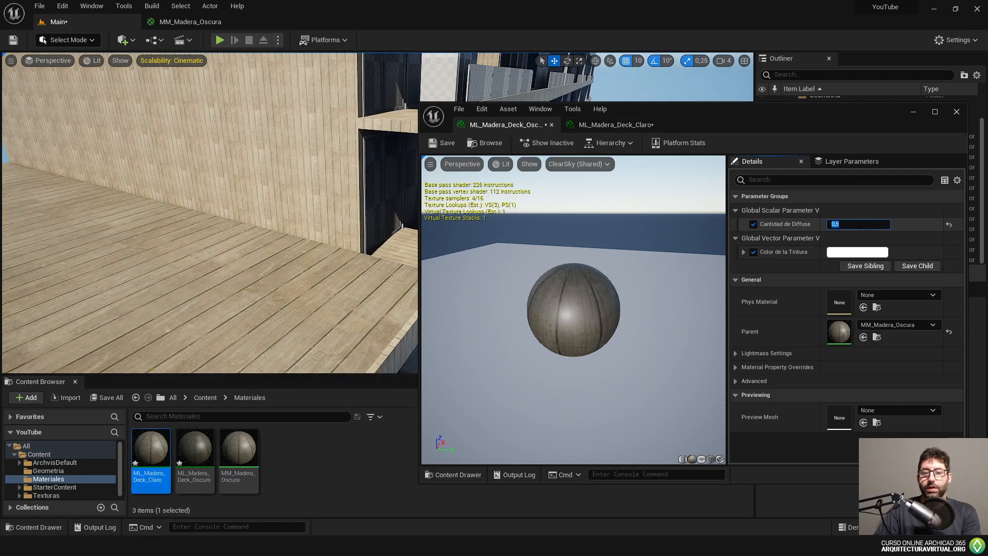
# - Set Color de la Tintura in ML_Madera_Deck_Oscuro to a light red (sRGB FF7070FF)
pyautogui.click(858, 253)
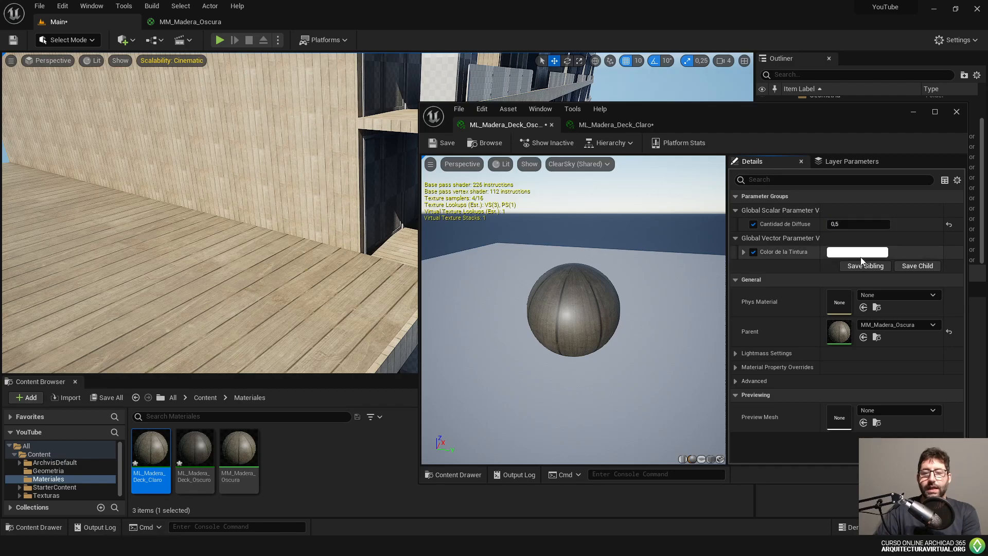
pyautogui.click(766, 314)
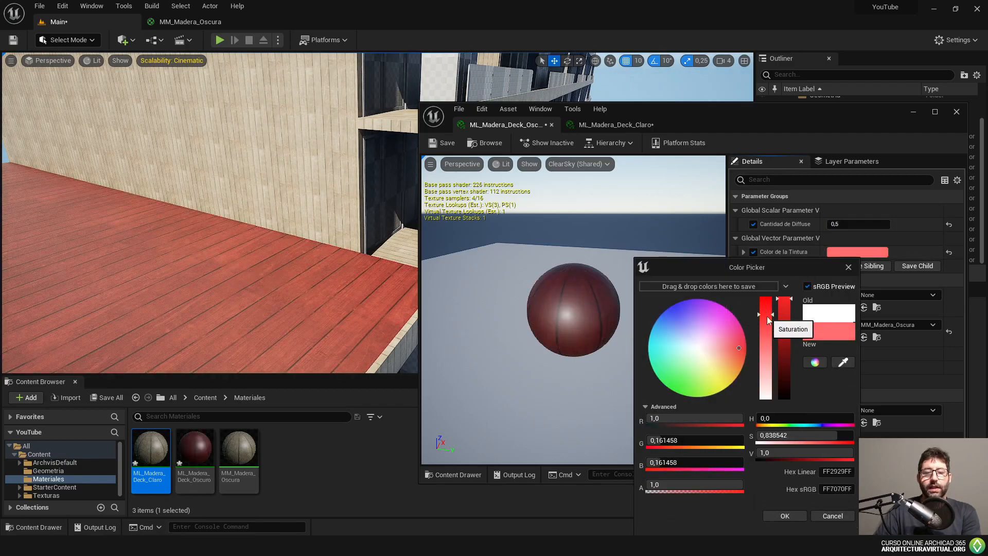
pyautogui.click(783, 516)
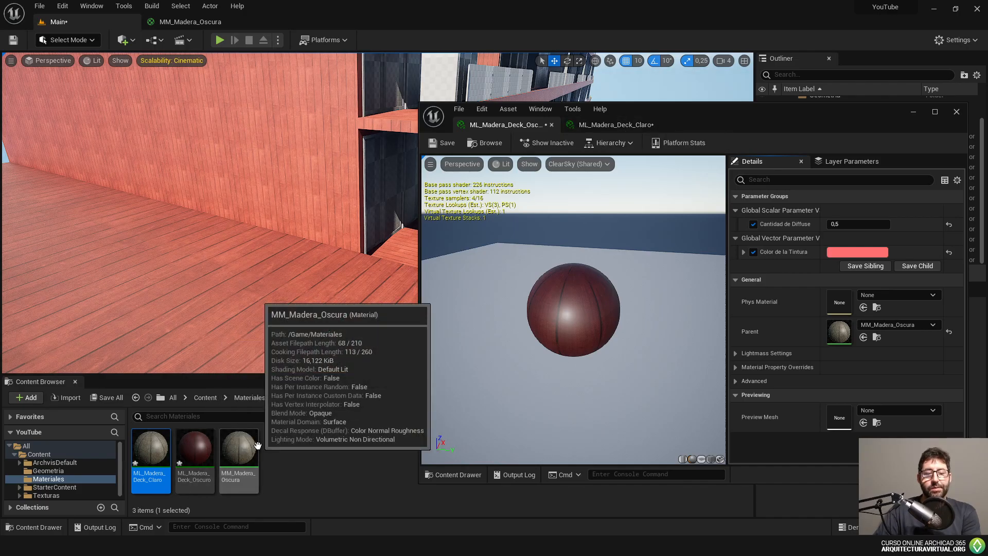
# - Apply ML_Madera_Deck_Claro to the terrace floor and ML_Madera_Deck_Oscuro to the wall beside it
pyautogui.moveTo(151, 448); pyautogui.dragTo(212, 344)
pyautogui.moveTo(193, 458); pyautogui.dragTo(352, 225)
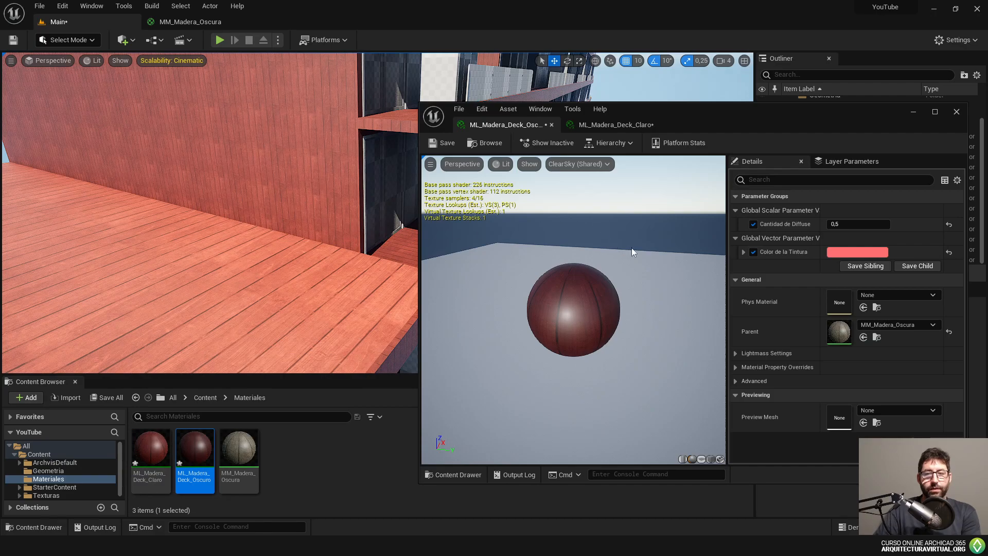
# - Enable Color de la Tintura in the ML_Madera_Deck_Claro instance and set it to a light green
pyautogui.click(593, 124)
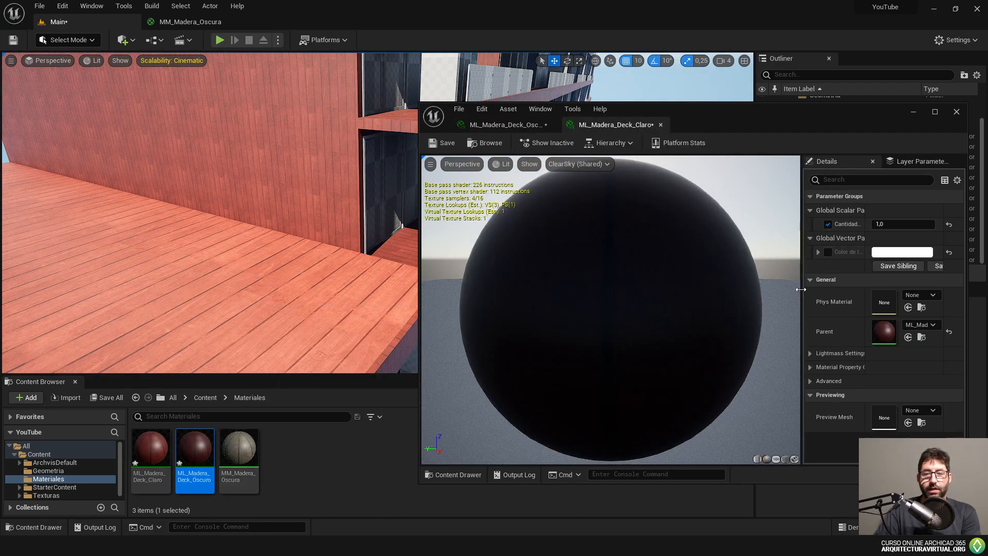
pyautogui.click(827, 253)
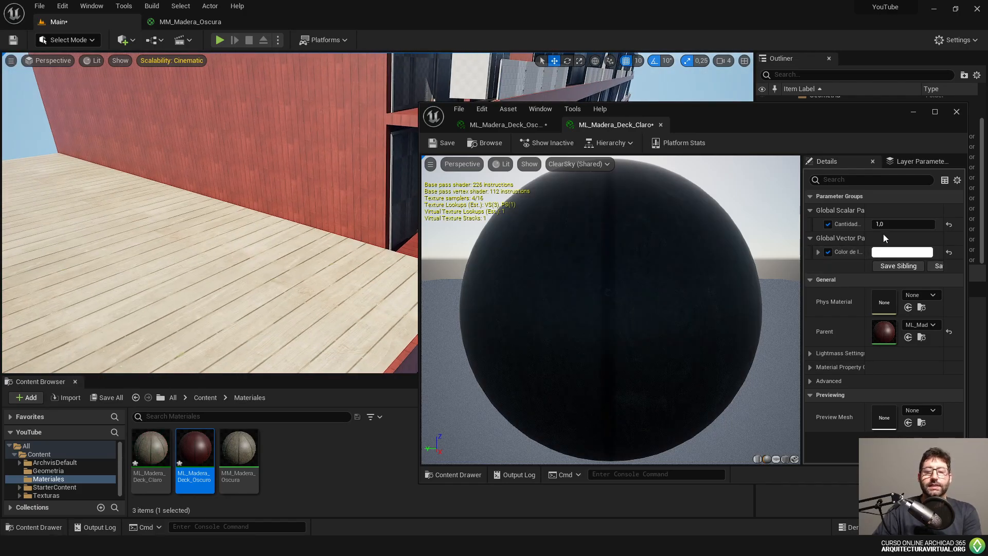
pyautogui.click(166, 432)
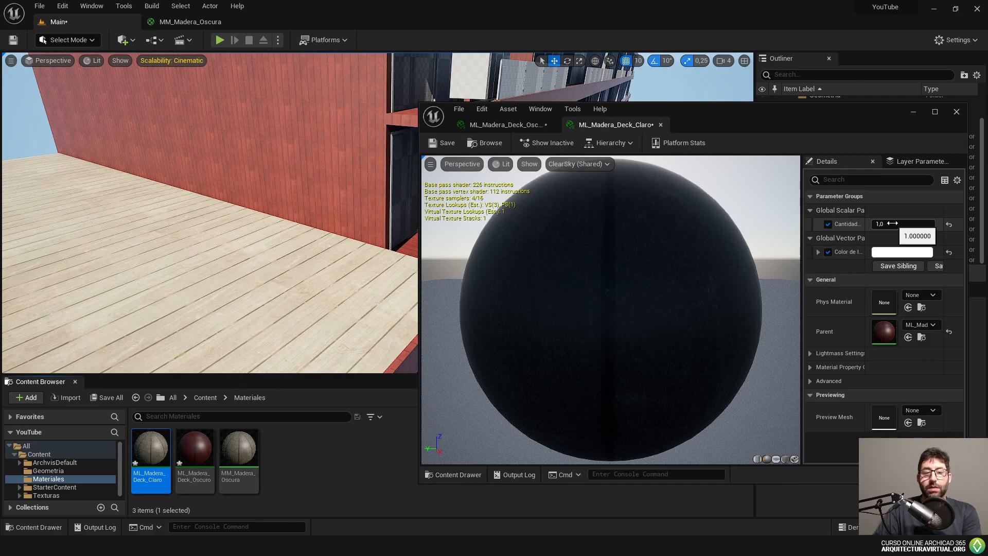
pyautogui.moveTo(740, 312); pyautogui.dragTo(712, 364)
pyautogui.click(823, 509)
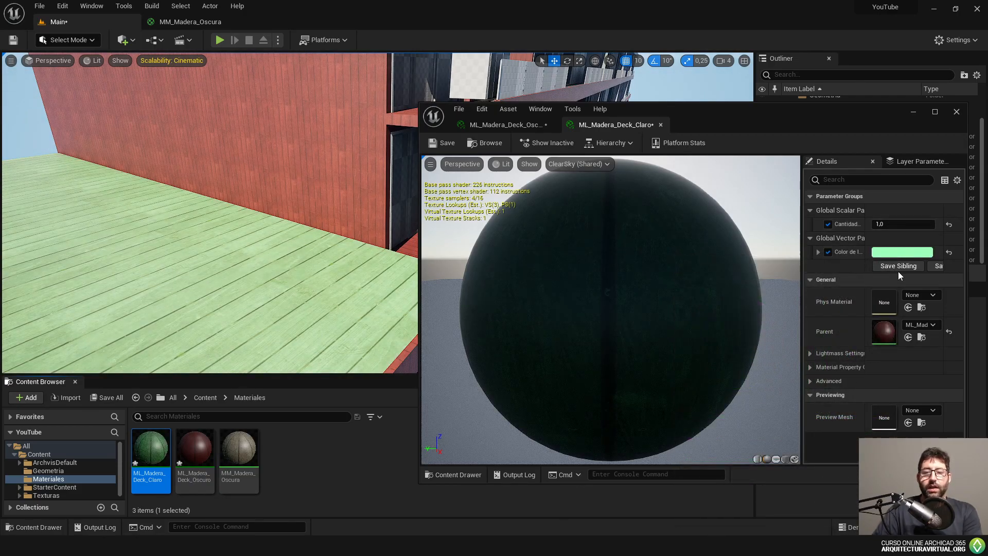
# - In the MM_Madera_Oscura graph, reposition the Color de la Tintura and Cantidad de Diffuse nodes so they line up below the Texture Sample
pyautogui.moveTo(736, 125); pyautogui.dragTo(672, 93)
pyautogui.click(452, 93)
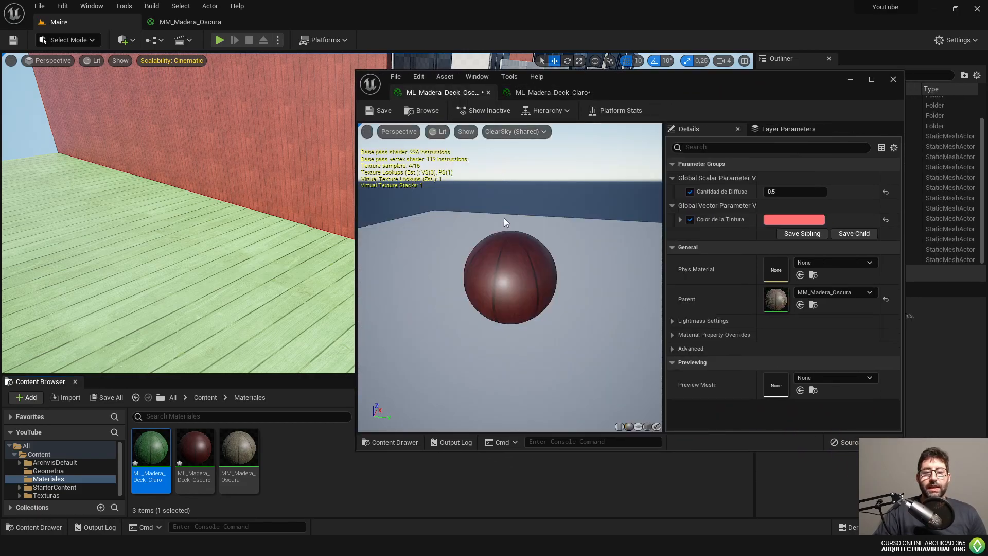
pyautogui.click(546, 94)
pyautogui.click(183, 25)
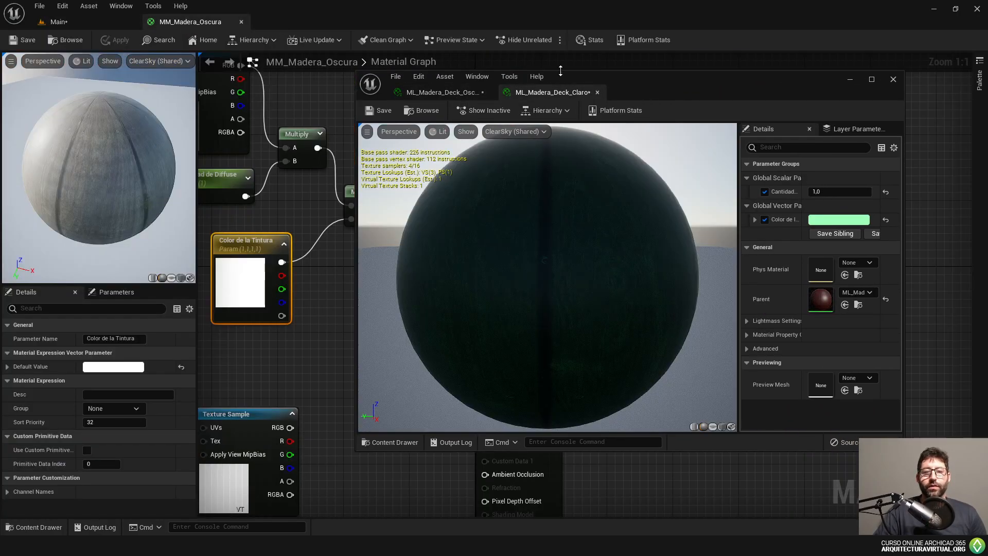
pyautogui.moveTo(606, 76); pyautogui.dragTo(344, 370)
pyautogui.scroll(-2, 353, 264)
pyautogui.moveTo(353, 264); pyautogui.dragTo(575, 236, button='right')
pyautogui.scroll(2, 502, 208)
pyautogui.click(425, 187)
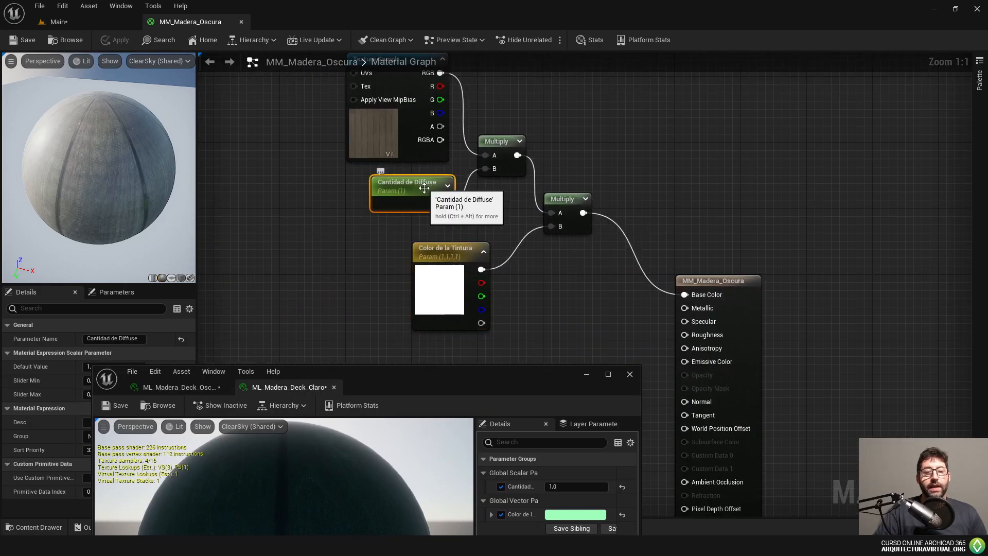
pyautogui.click(456, 255)
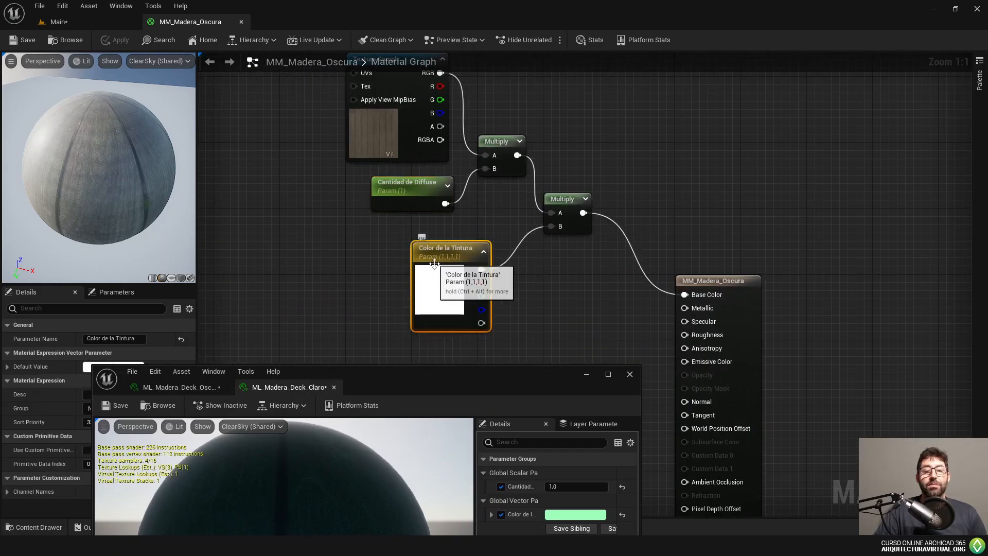
pyautogui.moveTo(447, 256); pyautogui.dragTo(433, 254)
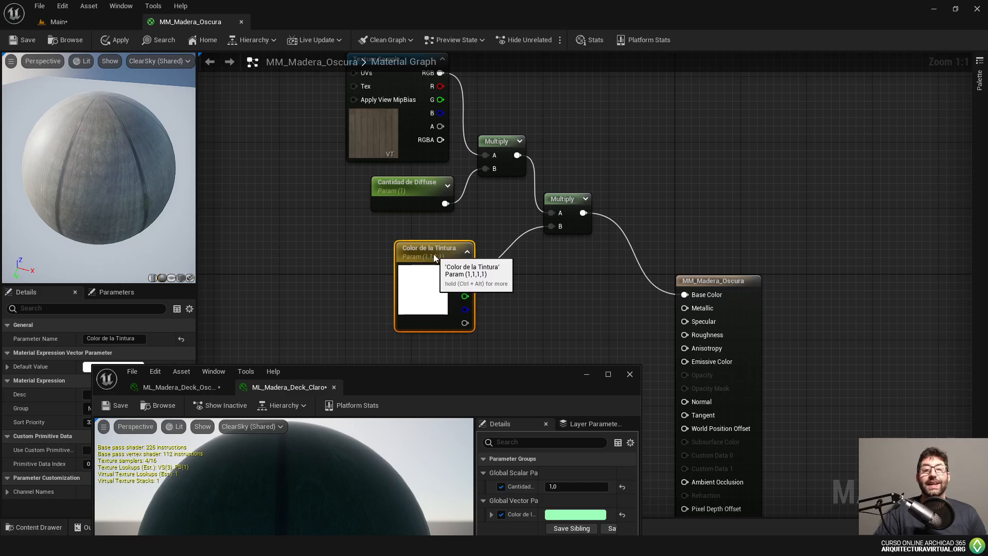
pyautogui.click(426, 186)
pyautogui.moveTo(425, 185)
pyautogui.mouseDown()
pyautogui.moveTo(437, 208)
pyautogui.moveTo(433, 185)
pyautogui.mouseUp()
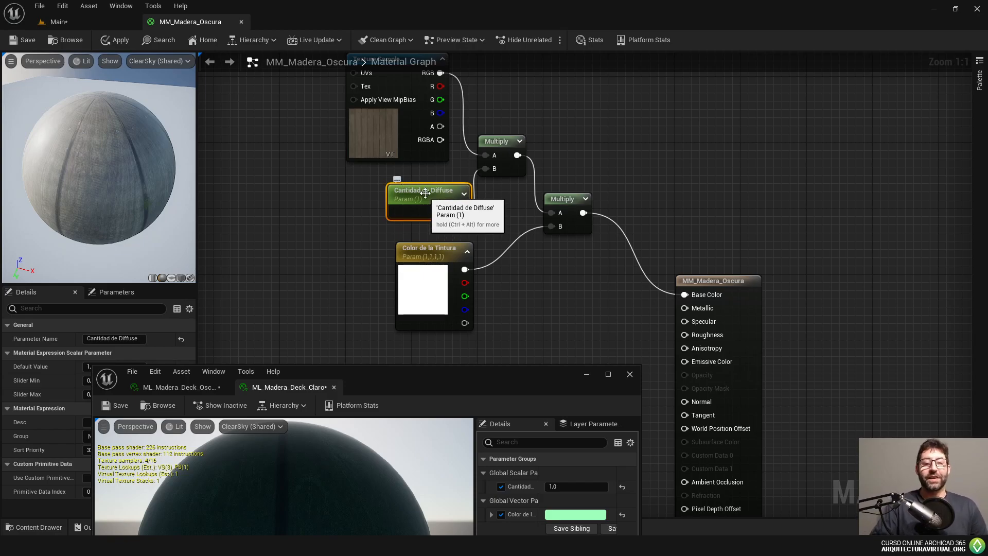
pyautogui.moveTo(435, 227); pyautogui.dragTo(430, 261, button='right')
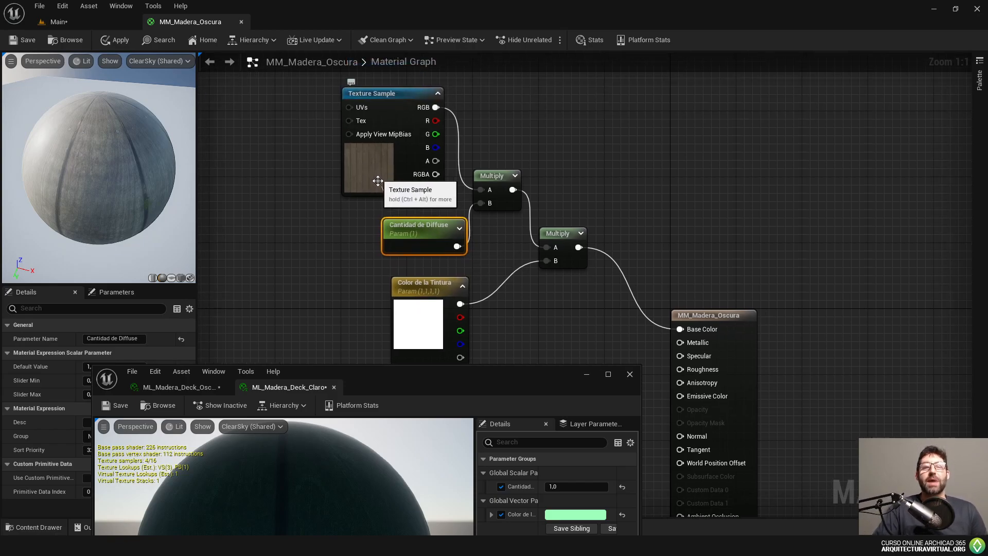
# - Widen the parameter area of the ML_Madera_Deck_Claro instance editor to show the full parameter names
pyautogui.moveTo(390, 384); pyautogui.dragTo(688, 109)
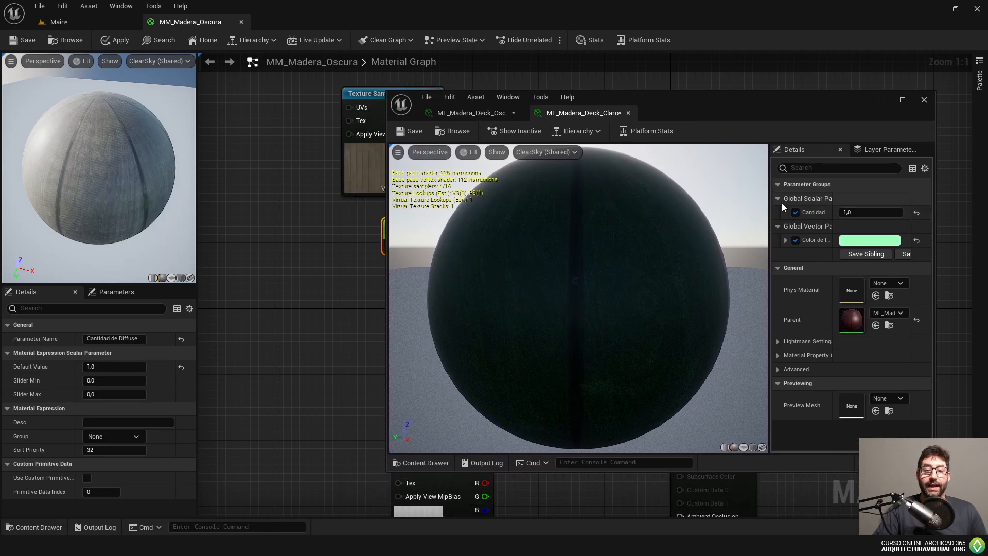
pyautogui.moveTo(769, 211); pyautogui.dragTo(667, 212)
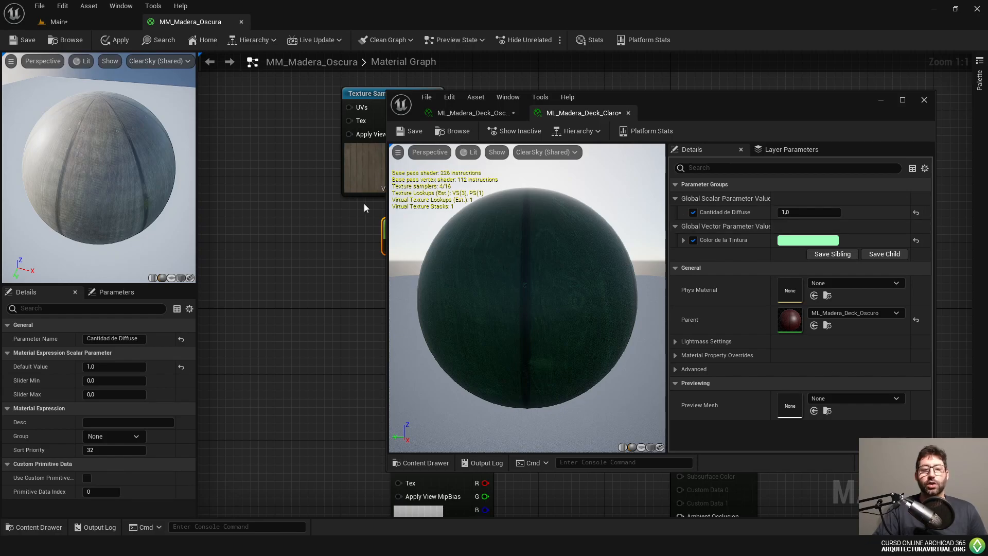
# - In the Main level, apply ML_Madera_Deck_Oscuro to the building wall and ML_Madera_Deck_Claro to the terrace floor
pyautogui.click(101, 22)
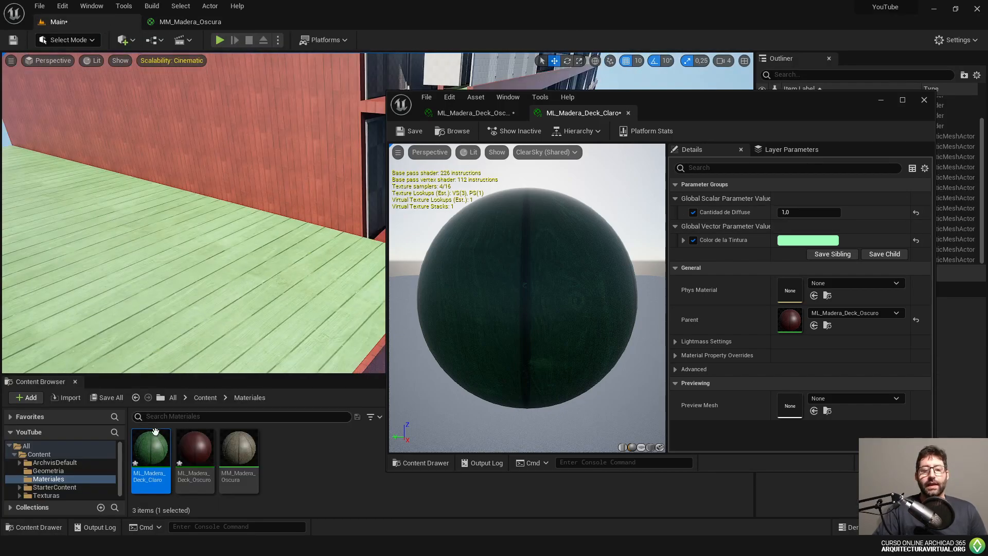
pyautogui.click(188, 456)
pyautogui.moveTo(247, 267); pyautogui.dragTo(247, 237, button='right')
pyautogui.moveTo(191, 449); pyautogui.dragTo(303, 277)
pyautogui.moveTo(152, 448); pyautogui.dragTo(308, 343)
pyautogui.moveTo(294, 336); pyautogui.dragTo(262, 328, button='right')
# - Save the ML_Madera_Deck_Claro instance and minimize its editor window to inspect the tinted building
pyautogui.click(410, 131)
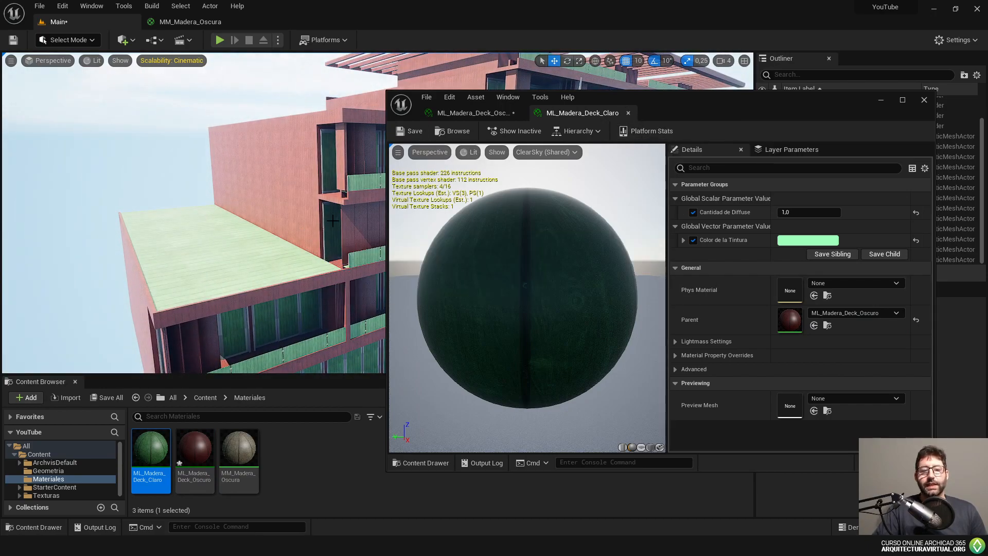
pyautogui.moveTo(335, 213); pyautogui.dragTo(350, 211, button='right')
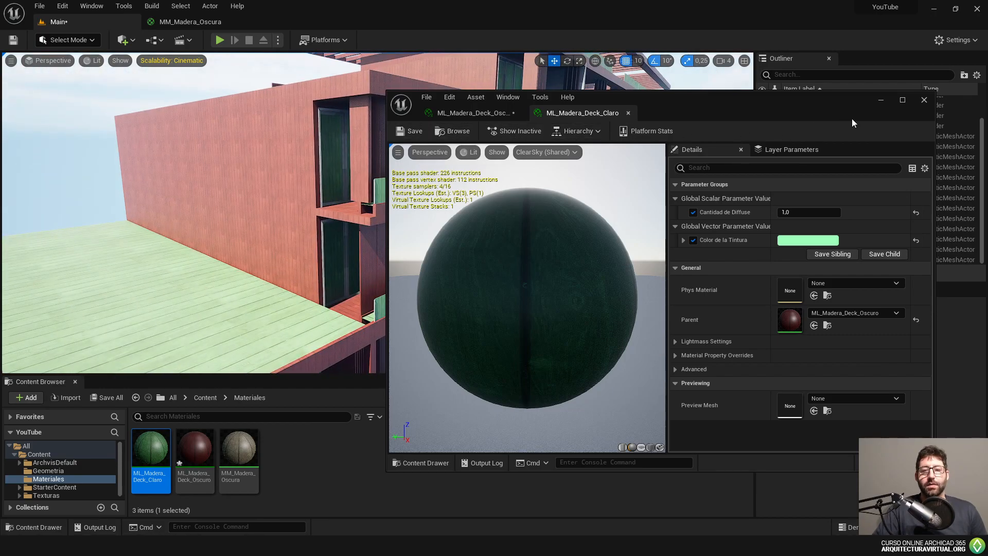
pyautogui.click(881, 102)
pyautogui.moveTo(624, 176); pyautogui.dragTo(629, 162, button='right')
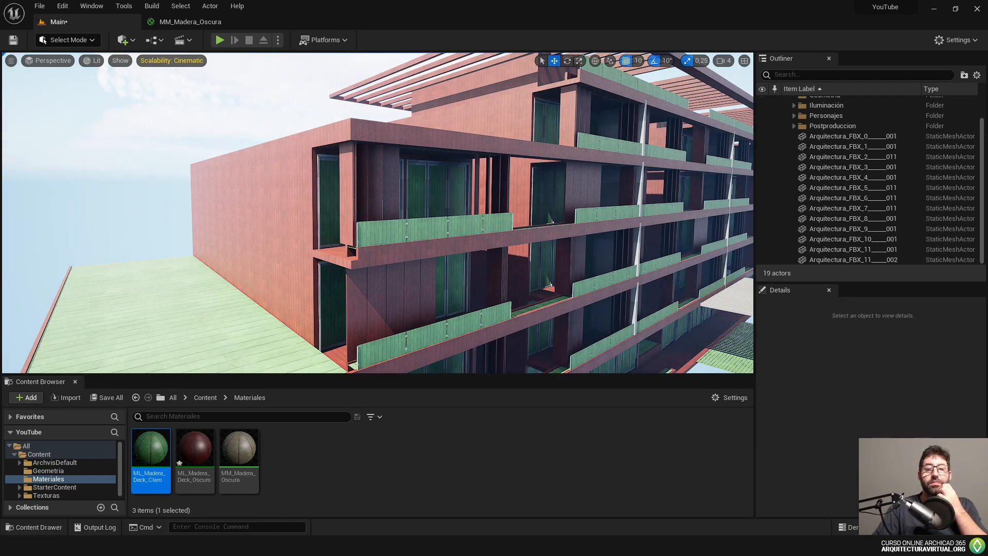
pyautogui.moveTo(629, 162); pyautogui.dragTo(641, 160, button='right')
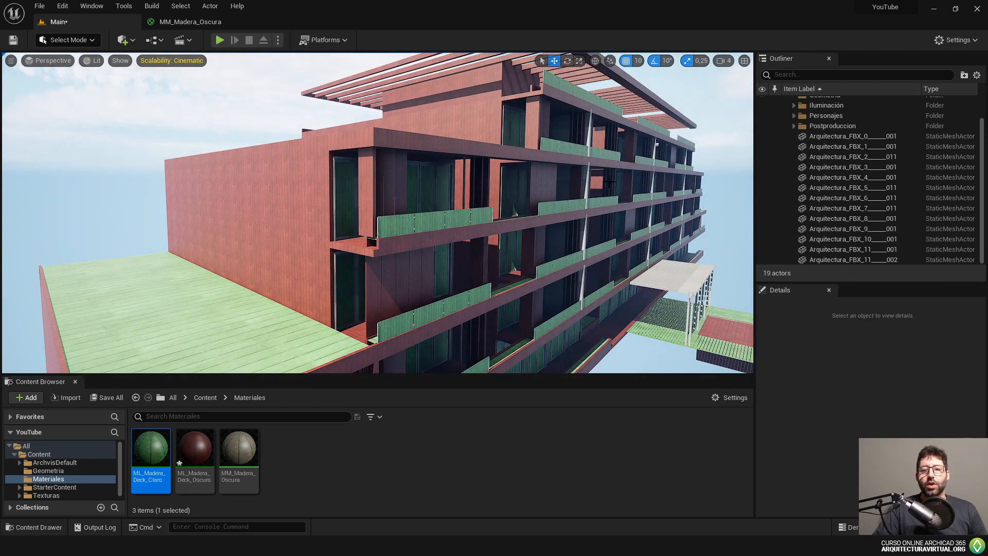
# - Open the ML_Madera_Deck_Claro instance and the MM_Madera_Oscura material graph, and minimize the instance editor window
pyautogui.moveTo(596, 182); pyautogui.dragTo(576, 183, button='right')
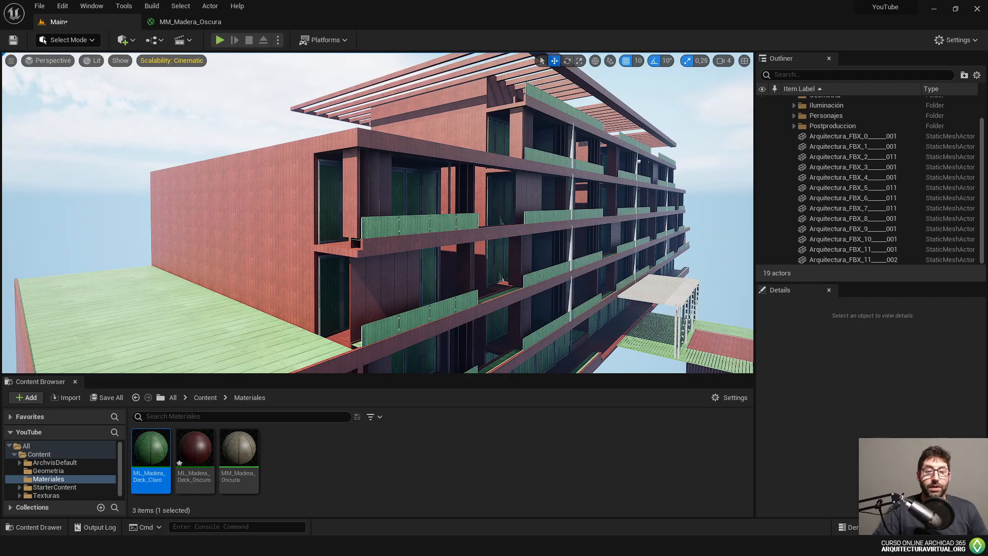
pyautogui.moveTo(576, 182); pyautogui.dragTo(586, 177, button='right')
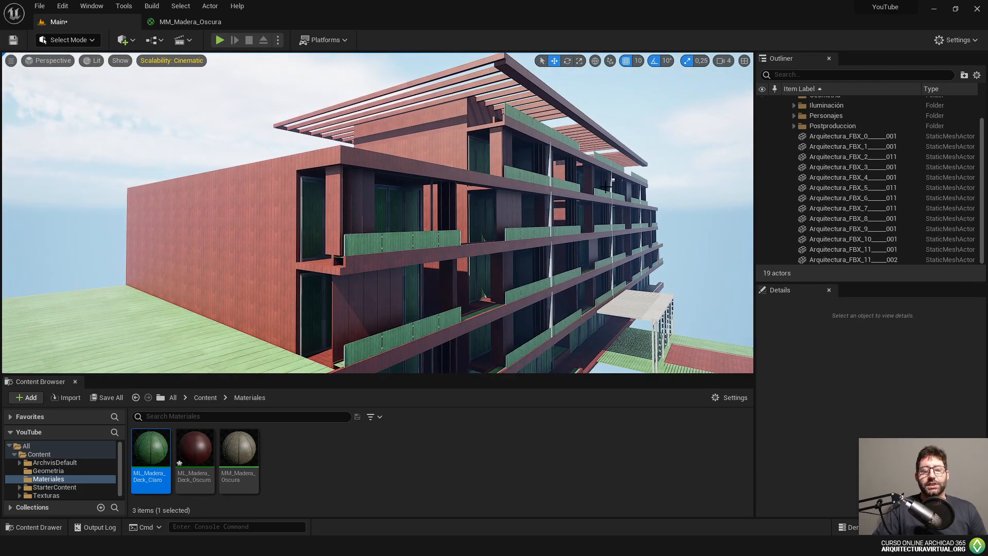
pyautogui.doubleClick(152, 453)
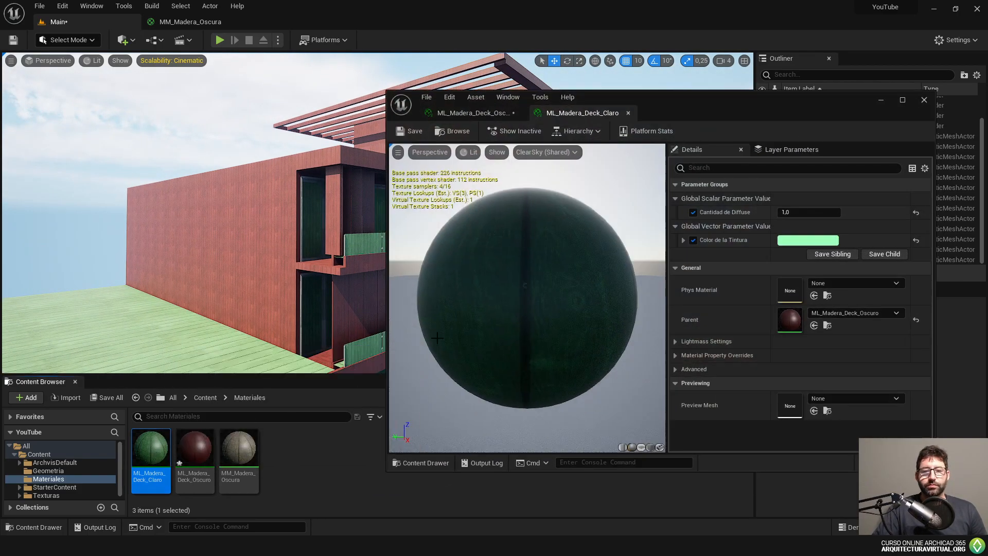
pyautogui.doubleClick(247, 443)
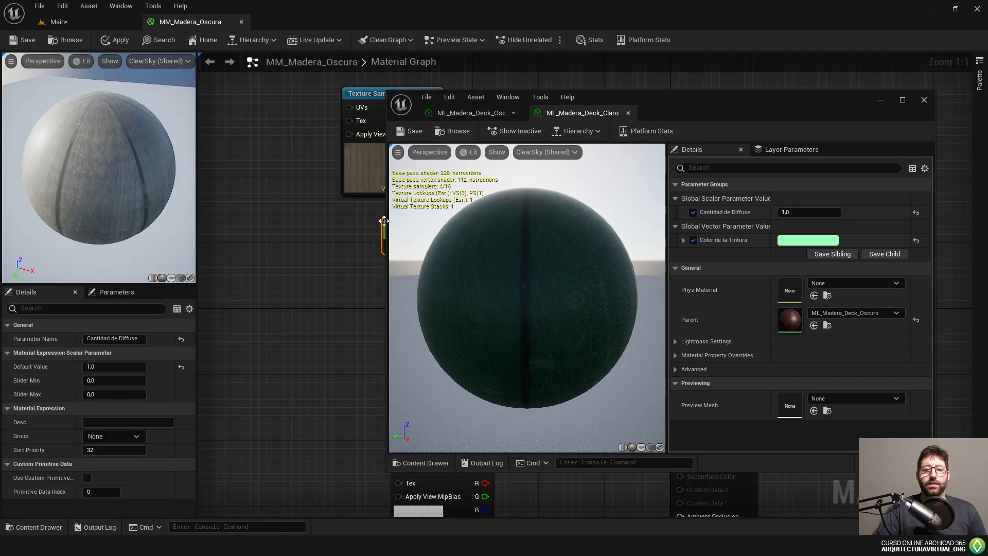
pyautogui.click(881, 100)
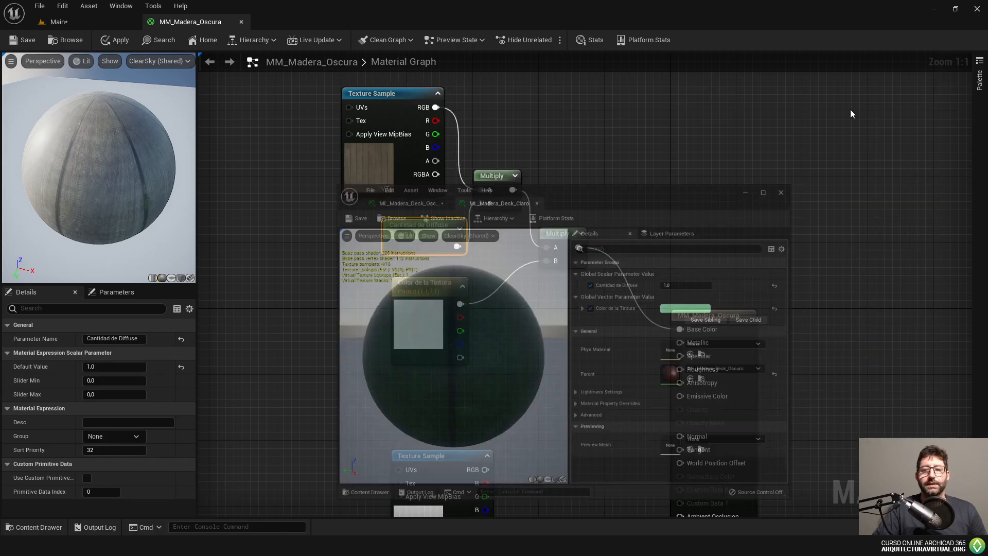
# - In the MM_Madera_Oscura graph, move the material output node farther right, away from the Multiply nodes, to free up space
pyautogui.scroll(-1, 617, 236)
pyautogui.moveTo(620, 228); pyautogui.dragTo(606, 181, button='right')
pyautogui.scroll(-4, 606, 181)
pyautogui.moveTo(600, 137); pyautogui.dragTo(467, 303)
pyautogui.scroll(3, 582, 182)
pyautogui.scroll(1, 598, 232)
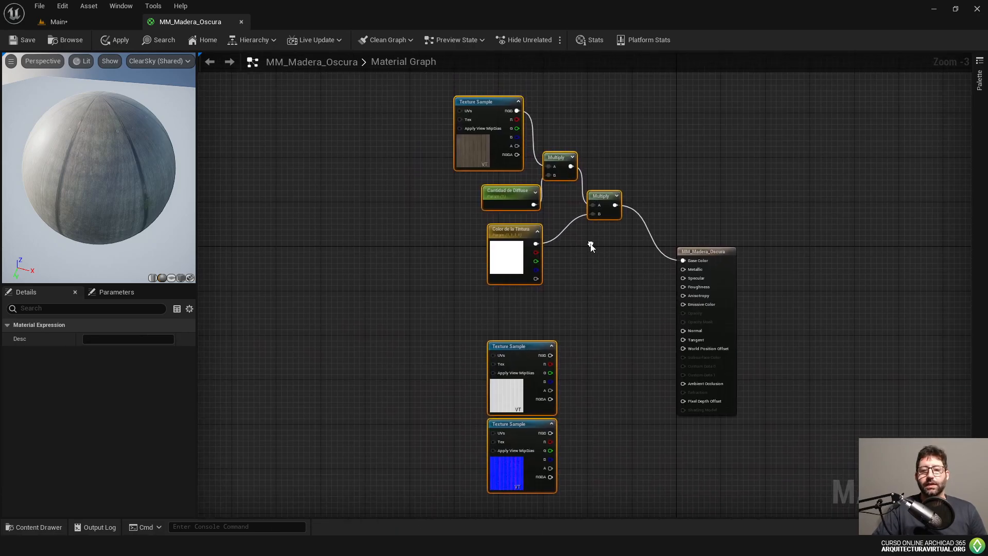
pyautogui.moveTo(714, 255); pyautogui.dragTo(739, 255)
pyautogui.moveTo(739, 239); pyautogui.dragTo(649, 232, button='right')
pyautogui.scroll(-1, 684, 224)
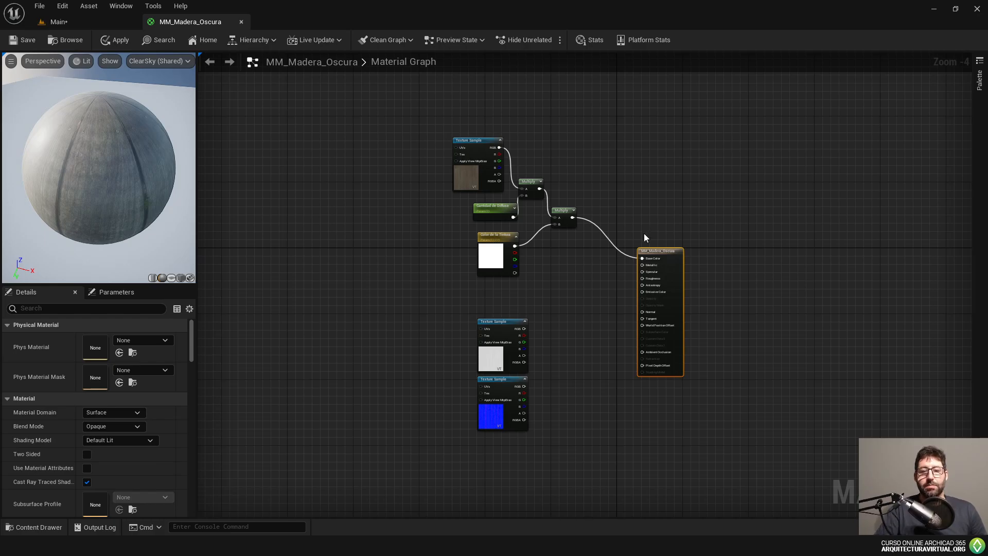
pyautogui.scroll(1, 645, 234)
pyautogui.moveTo(664, 258); pyautogui.dragTo(770, 258)
# - Select the wood colour Texture Sample and examine how it runs through both Multiply nodes into Base Color
pyautogui.moveTo(407, 144); pyautogui.dragTo(504, 190, button='right')
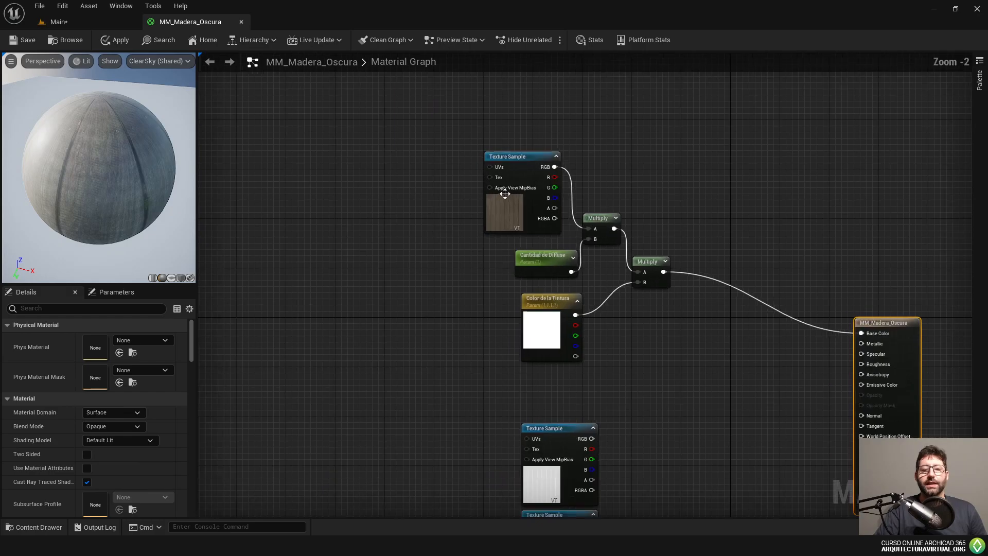
pyautogui.scroll(3, 504, 191)
pyautogui.click(514, 200)
pyautogui.moveTo(673, 247); pyautogui.dragTo(595, 215, button='right')
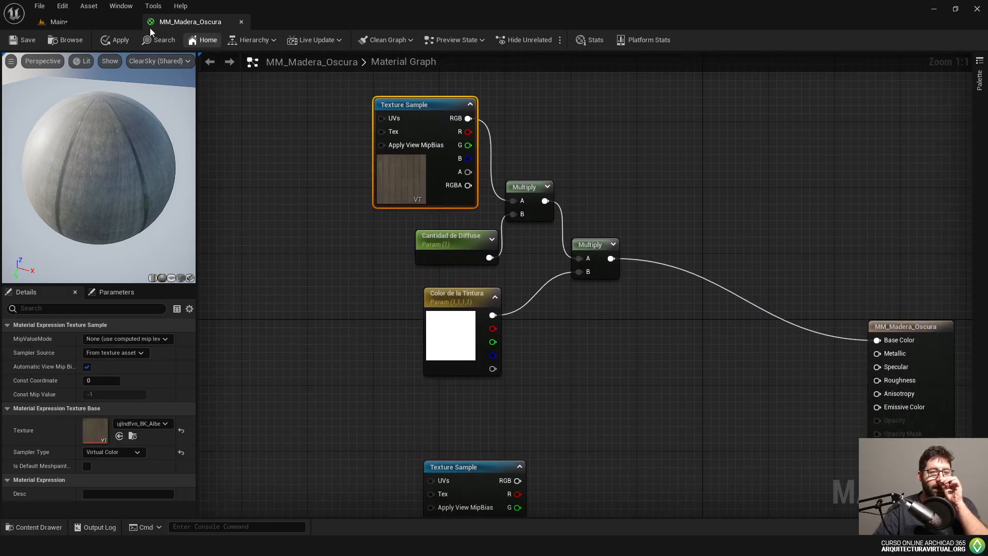
# - Return to the Main level, open the ML_Madera_Deck_Oscuro instance, and inspect the terrace deck boards and adjoining wall up close
pyautogui.click(94, 21)
pyautogui.doubleClick(194, 453)
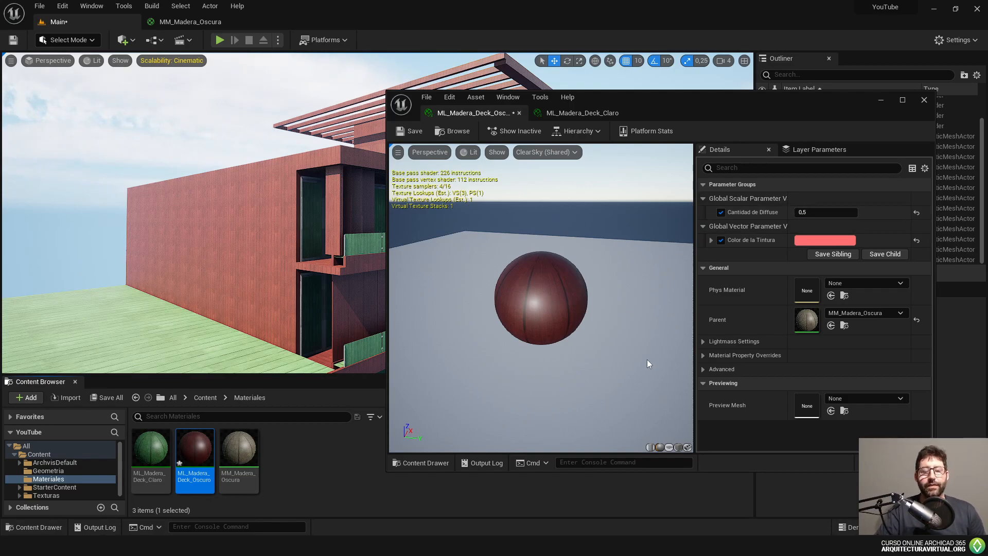
pyautogui.moveTo(262, 282); pyautogui.dragTo(256, 276, button='right')
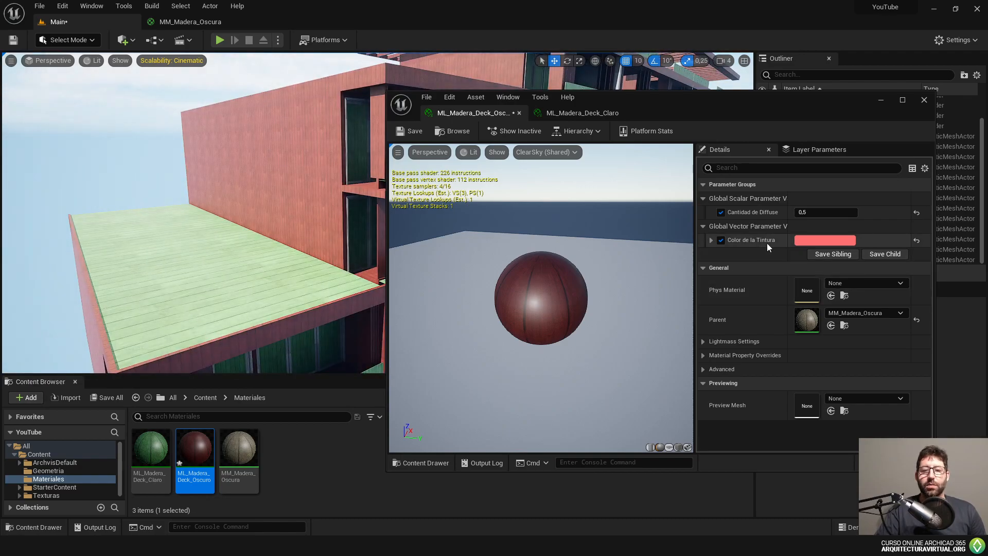
pyautogui.press('w')
pyautogui.moveTo(284, 299); pyautogui.dragTo(309, 224, button='right')
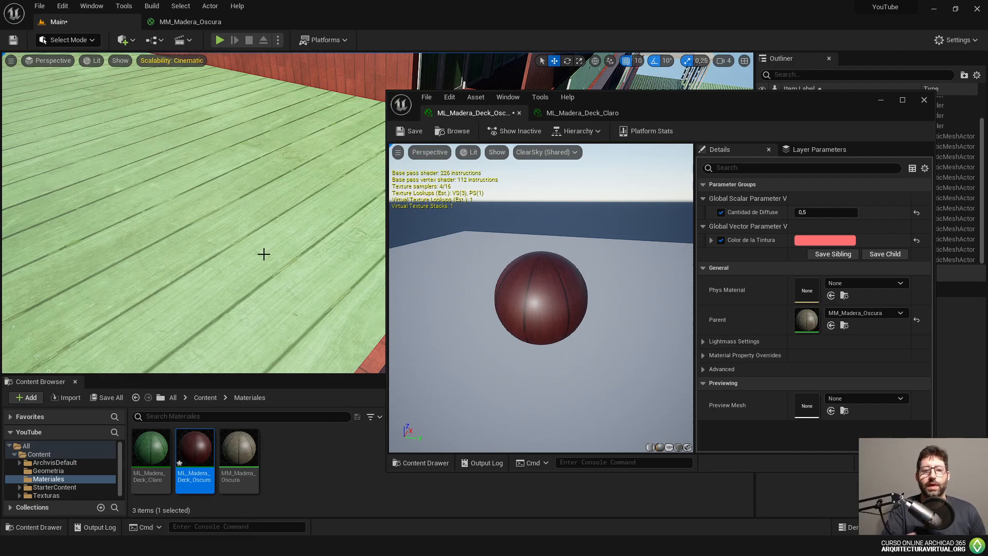
pyautogui.moveTo(275, 254); pyautogui.dragTo(195, 226, button='right')
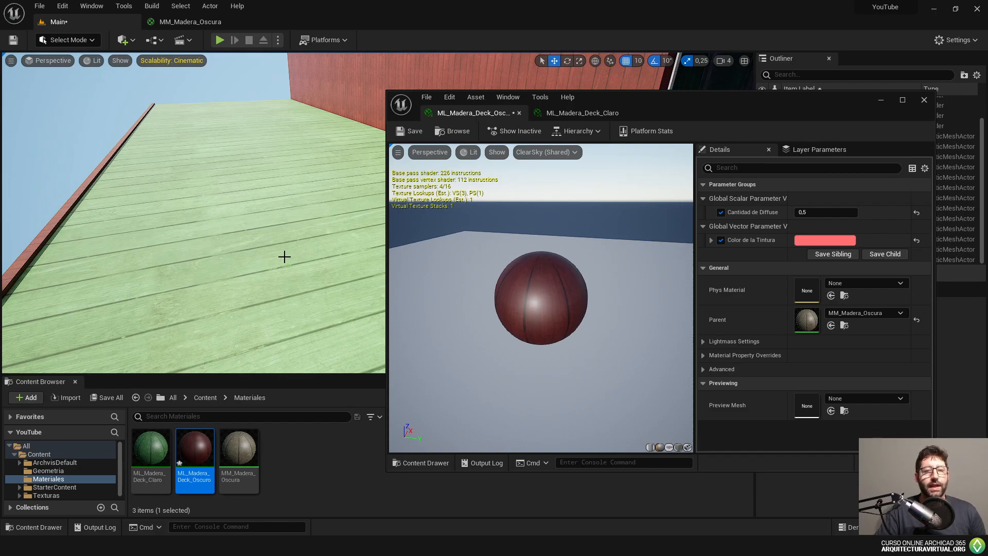
pyautogui.moveTo(283, 288); pyautogui.dragTo(339, 291, button='right')
pyautogui.moveTo(302, 256); pyautogui.dragTo(247, 254, button='right')
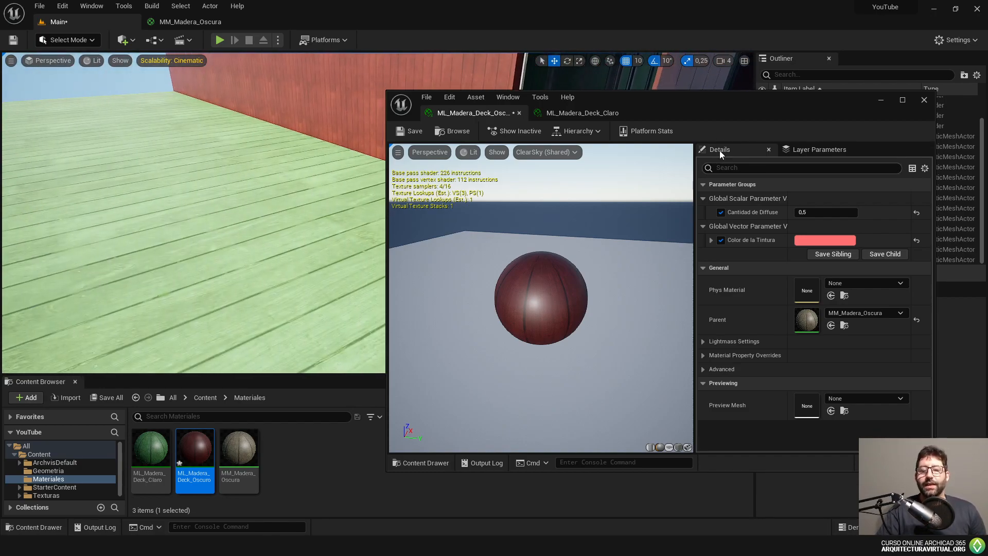
# - Move and enlarge the ML_Madera_Deck_Oscuro editor window, and set its Cantidad de Diffuse to 0.26
pyautogui.moveTo(727, 103); pyautogui.dragTo(718, 31)
pyautogui.moveTo(717, 400); pyautogui.dragTo(700, 506)
pyautogui.moveTo(839, 123)
pyautogui.mouseDown()
pyautogui.moveTo(823, 123)
pyautogui.moveTo(854, 122)
pyautogui.moveTo(834, 123)
pyautogui.moveTo(854, 126)
pyautogui.moveTo(845, 126)
pyautogui.mouseUp()
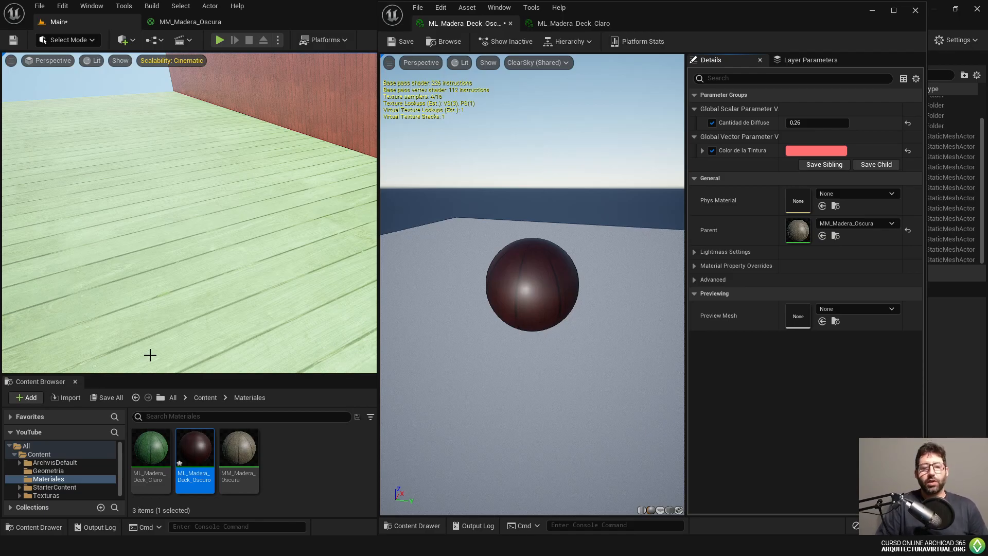
# - Inspect the dark wood on the building's balconies and facade in the Main level
pyautogui.press('s')
pyautogui.moveTo(193, 311); pyautogui.dragTo(231, 319, button='right')
pyautogui.press('w')
pyautogui.press('s')
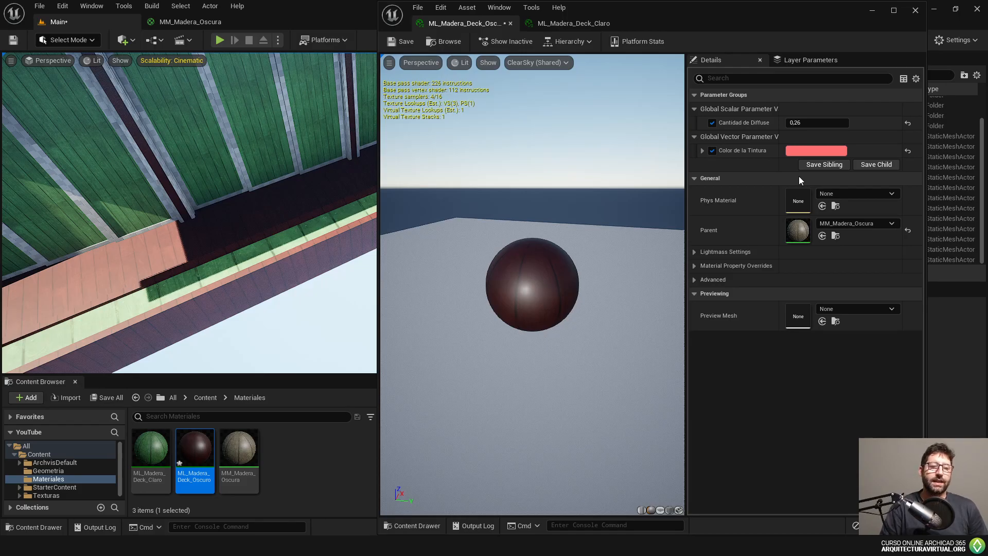
pyautogui.moveTo(186, 69); pyautogui.dragTo(205, 88, button='right')
pyautogui.press('s')
pyautogui.press('w')
# - Switch to the MM_Madera_Oscura graph and examine the Texture Sample, Cantidad de Diffuse and Color de la Tintura nodes
pyautogui.click(213, 26)
pyautogui.moveTo(328, 188); pyautogui.dragTo(232, 197, button='right')
pyautogui.scroll(-2, 247, 213)
pyautogui.moveTo(284, 226); pyautogui.dragTo(235, 208, button='right')
pyautogui.scroll(-1, 236, 208)
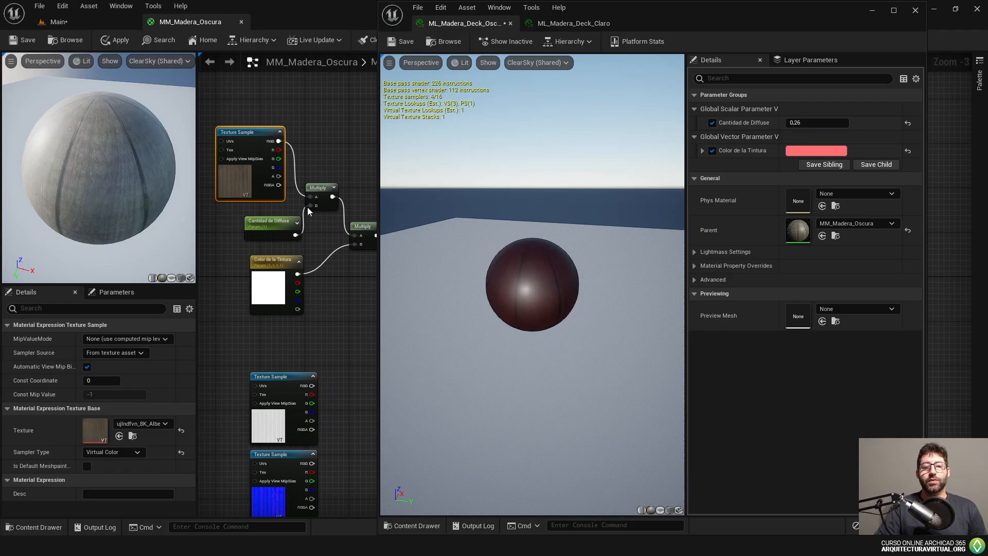
pyautogui.moveTo(330, 152); pyautogui.dragTo(258, 265)
pyautogui.click(323, 164)
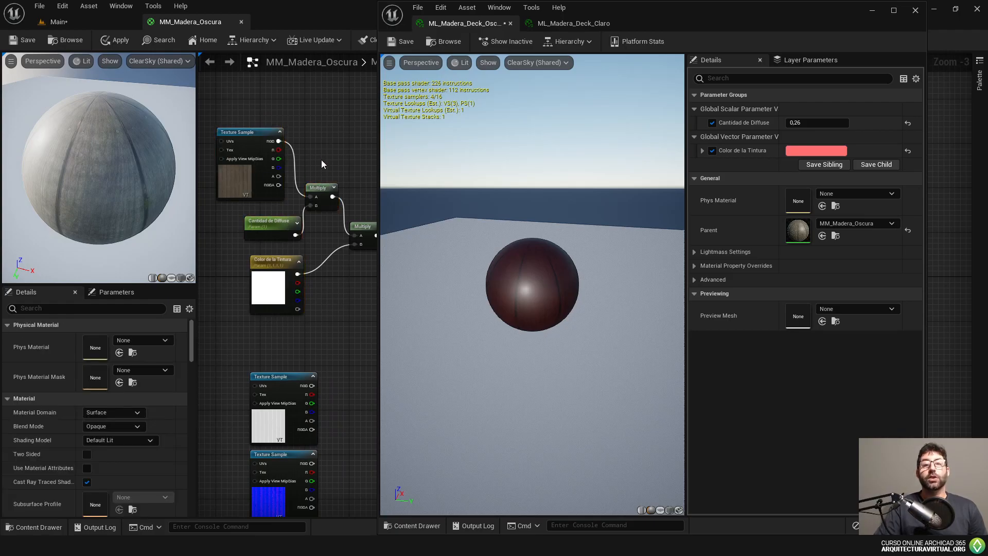
# - Return to the Main level, move the instance editor aside to compare the wall and terrace materials, and minimize it
pyautogui.click(100, 27)
pyautogui.moveTo(663, 14); pyautogui.dragTo(674, 91)
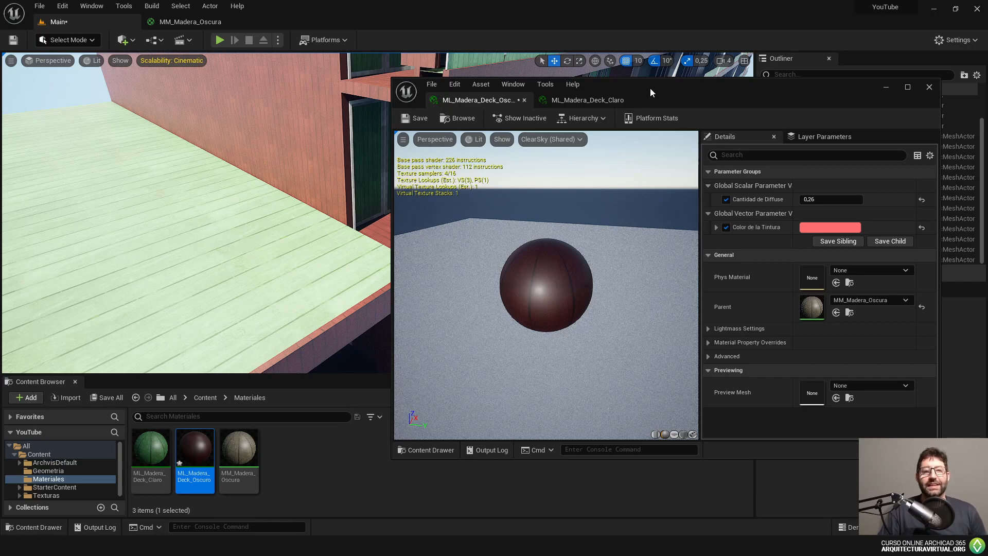
pyautogui.press('s')
pyautogui.moveTo(335, 169)
pyautogui.mouseDown(button='right')
pyautogui.moveTo(309, 172)
pyautogui.moveTo(317, 170)
pyautogui.mouseUp(button='right')
pyautogui.press('w')
pyautogui.moveTo(644, 90); pyautogui.dragTo(679, 225)
pyautogui.moveTo(669, 279); pyautogui.dragTo(669, 282)
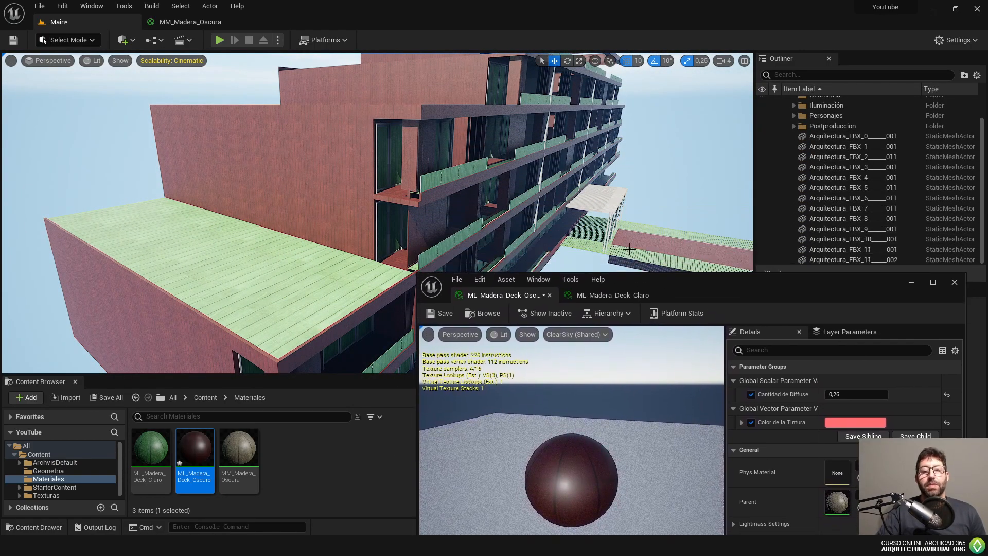
pyautogui.moveTo(628, 231)
pyautogui.mouseDown(button='right')
pyautogui.moveTo(640, 209)
pyautogui.moveTo(629, 244)
pyautogui.mouseUp(button='right')
pyautogui.moveTo(647, 285); pyautogui.dragTo(625, 100)
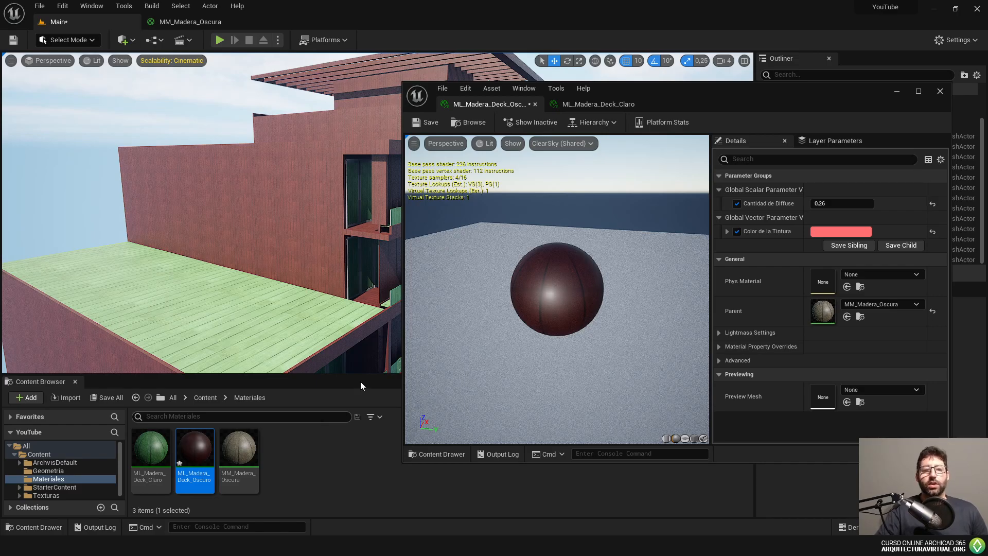
pyautogui.moveTo(678, 94); pyautogui.dragTo(549, 410)
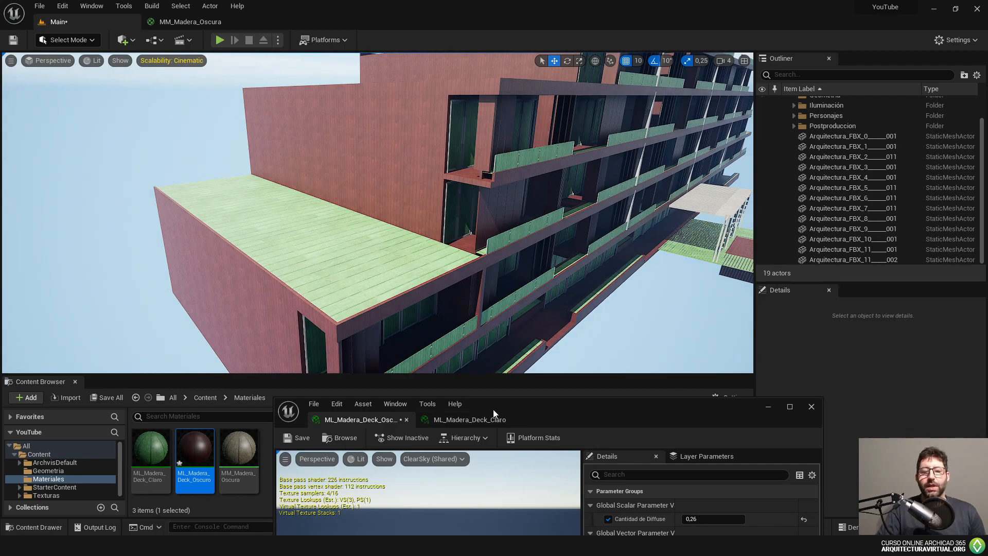
pyautogui.click(769, 408)
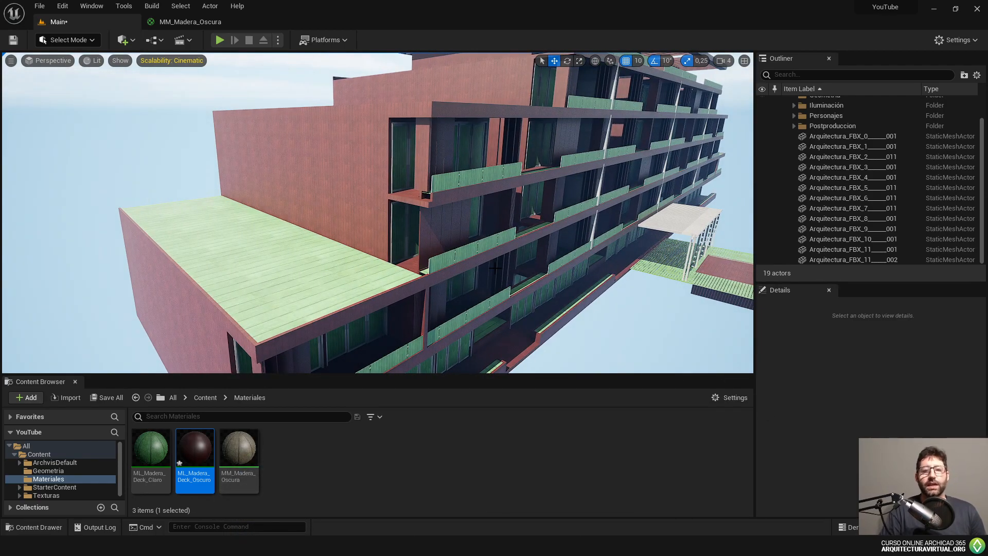
# - Try to raise the terrace floor mesh Arquitectura_FBX_4 in the Main level and undo the move
pyautogui.moveTo(495, 268); pyautogui.dragTo(513, 255, button='right')
pyautogui.scroll(-4, 540, 262)
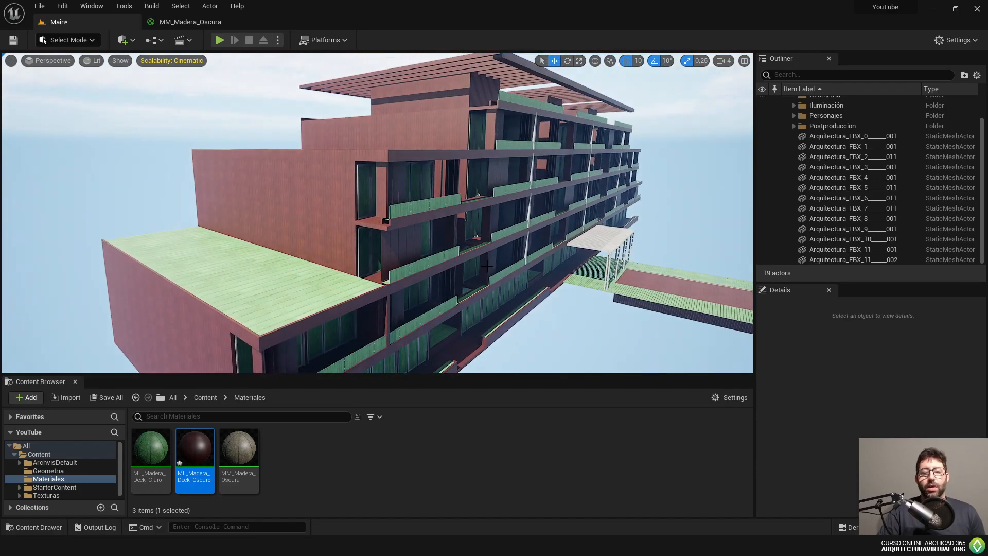
pyautogui.moveTo(540, 262); pyautogui.dragTo(517, 258, button='right')
pyautogui.click(258, 247)
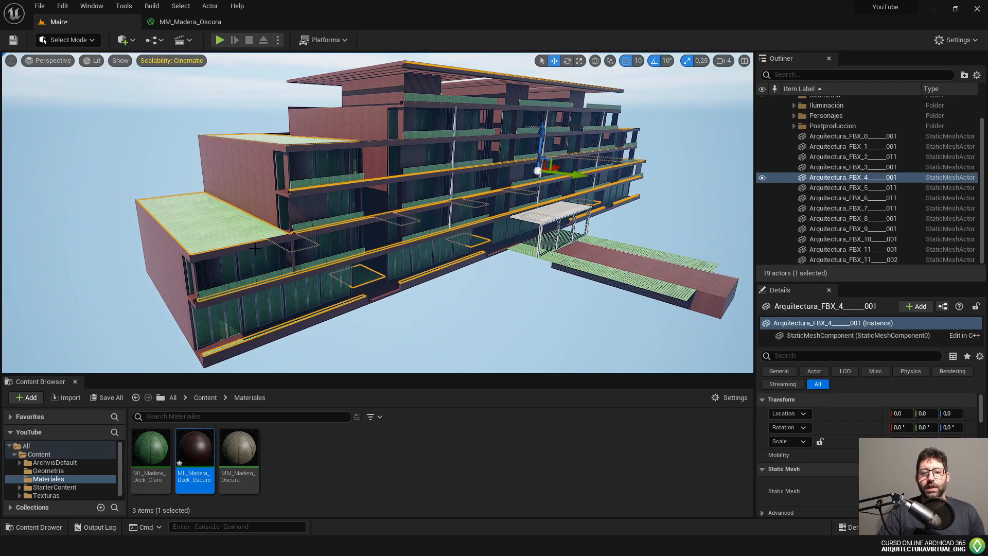
pyautogui.moveTo(540, 145); pyautogui.dragTo(541, 123)
pyautogui.hotkey('ctrl', 'z')
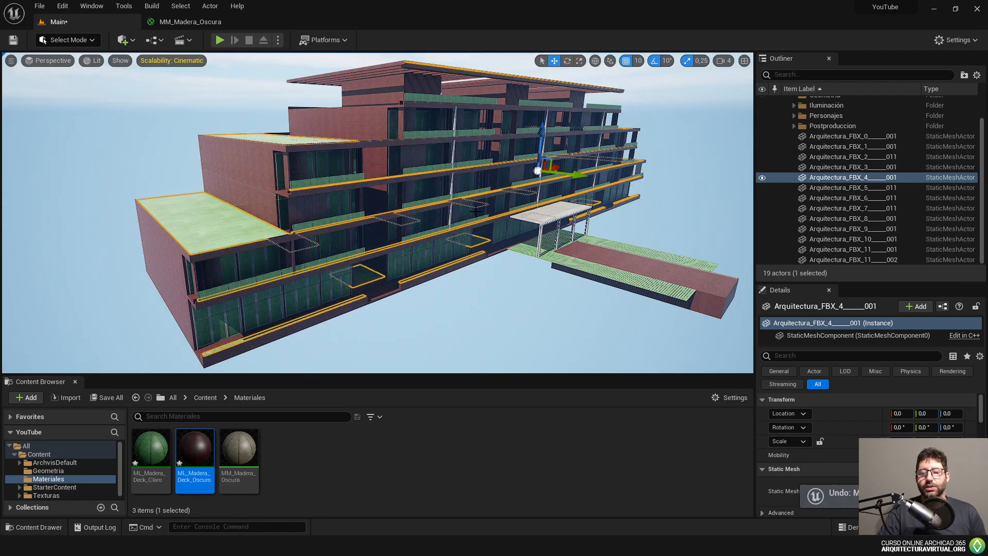
# - Check which building surfaces belong to the terrace floor mesh, clear the selection, and review the whole facade
pyautogui.moveTo(478, 214); pyautogui.dragTo(494, 221, button='right')
pyautogui.click(470, 291)
pyautogui.moveTo(471, 291); pyautogui.dragTo(440, 277, button='right')
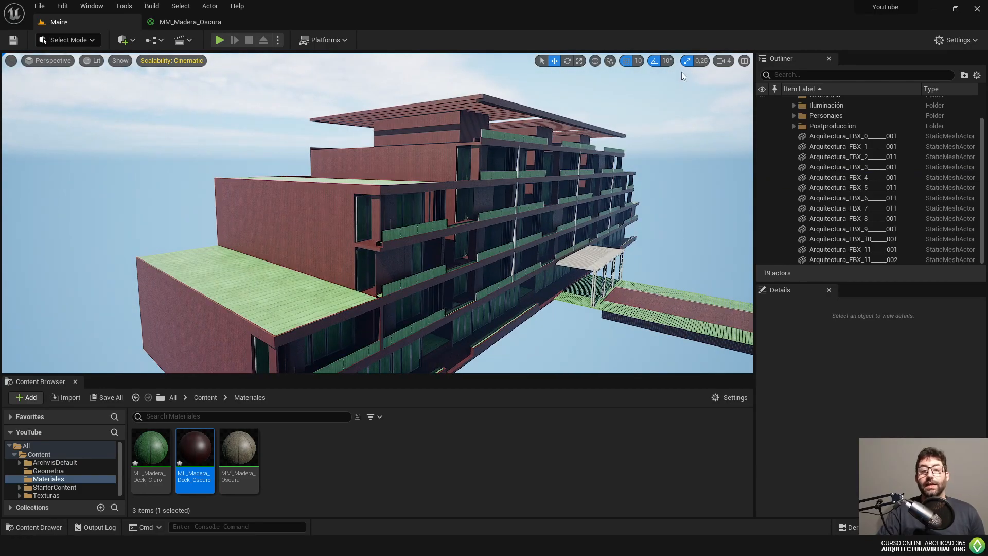
pyautogui.click(292, 291)
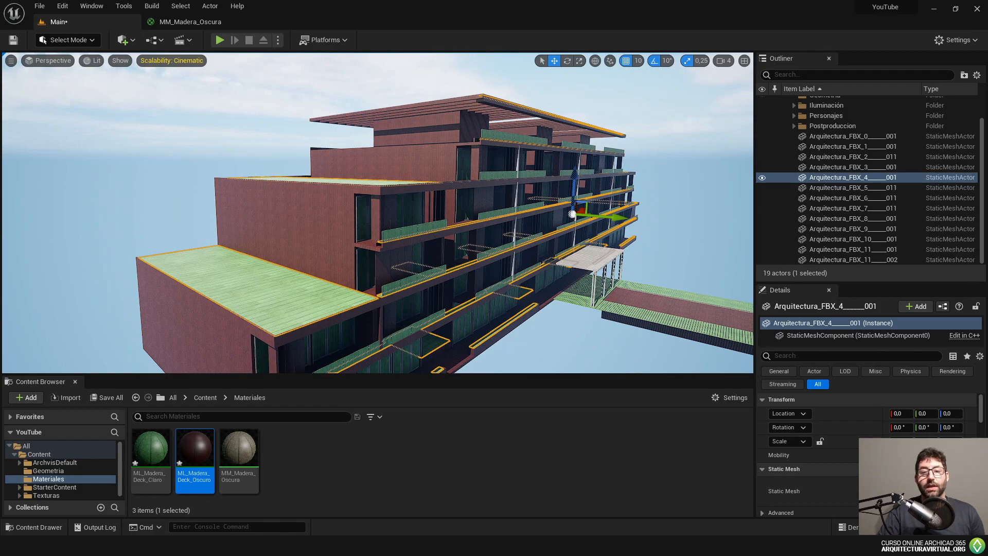
pyautogui.click(651, 192)
pyautogui.scroll(2, 925, 180)
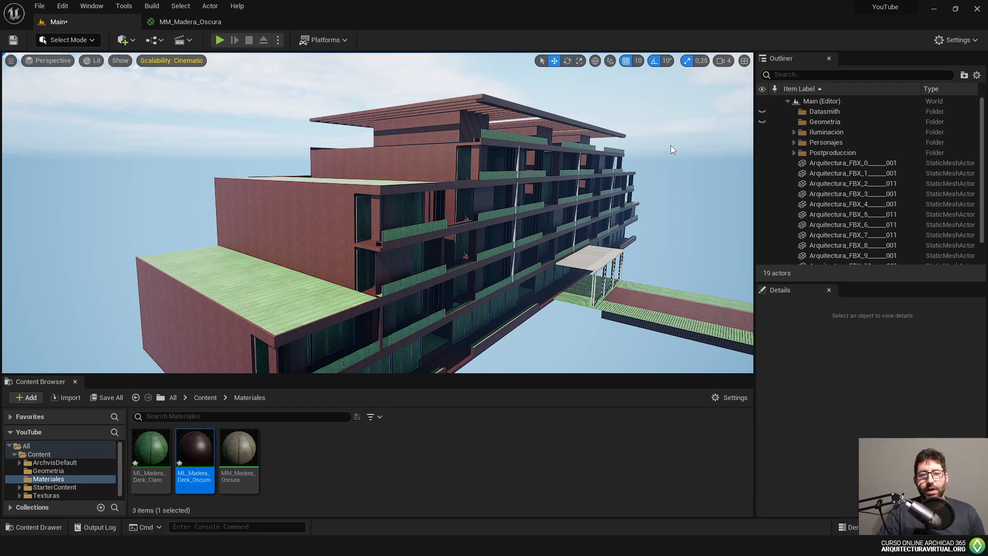
pyautogui.moveTo(654, 159); pyautogui.dragTo(538, 71, button='middle')
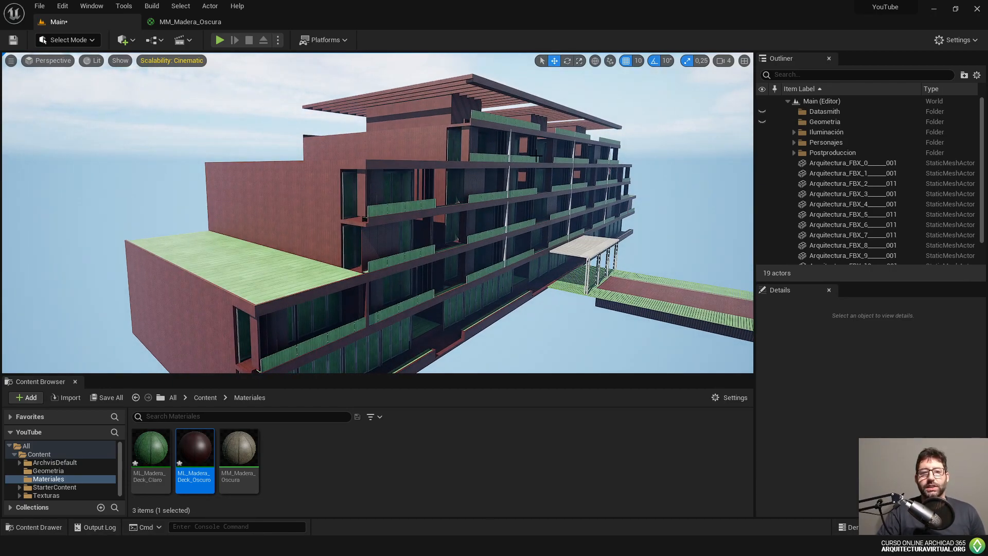
pyautogui.moveTo(520, 169); pyautogui.dragTo(505, 138, button='middle')
pyautogui.moveTo(520, 168)
pyautogui.mouseDown(button='right')
pyautogui.moveTo(515, 155)
pyautogui.moveTo(521, 169)
pyautogui.mouseUp(button='right')
pyautogui.moveTo(591, 187); pyautogui.dragTo(581, 187, button='right')
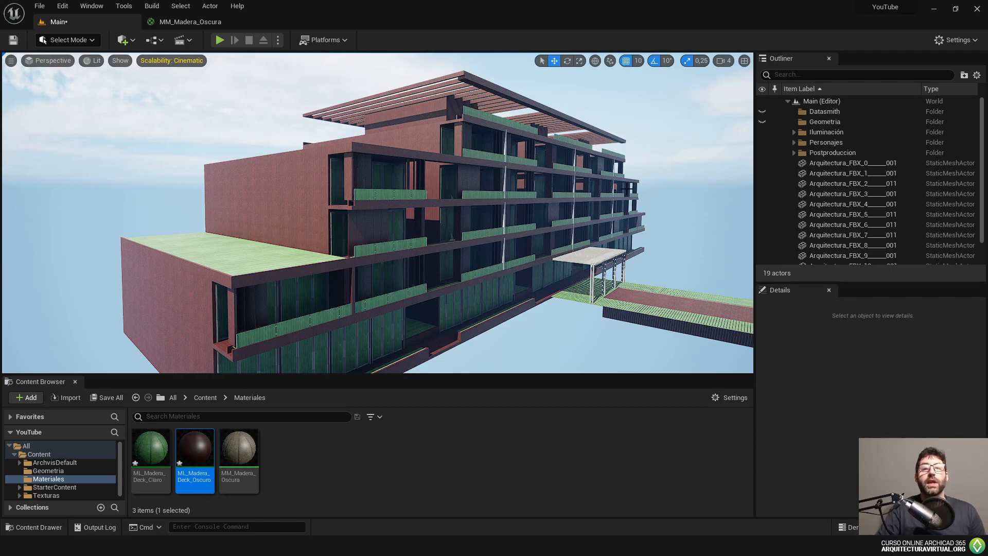
pyautogui.moveTo(628, 187)
pyautogui.mouseDown(button='right')
pyautogui.moveTo(638, 195)
pyautogui.moveTo(638, 178)
pyautogui.mouseUp(button='right')
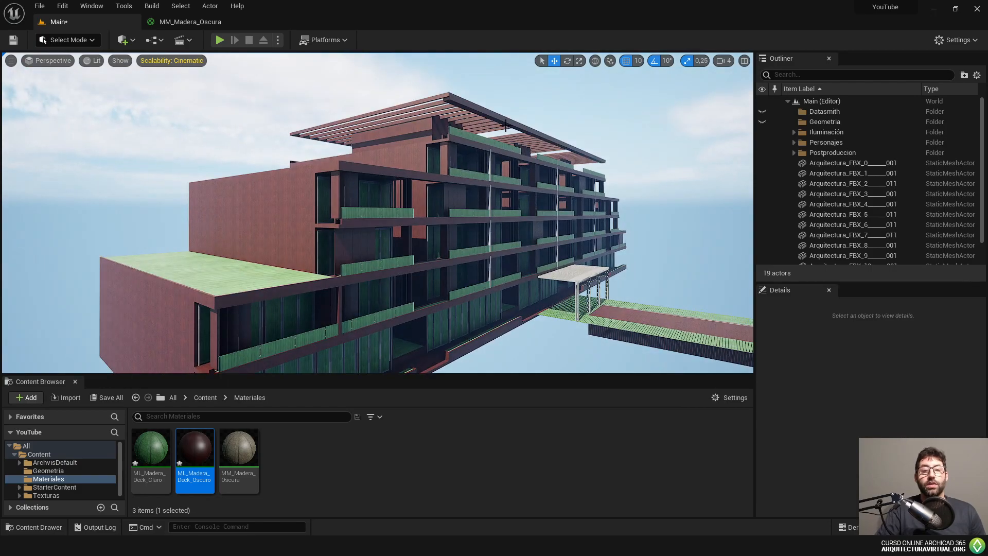
# - Select the window frame mesh and the terrace floor mesh in turn to check their extents, and clear the selection
pyautogui.click(496, 114)
pyautogui.press('Escape')
pyautogui.click(388, 212)
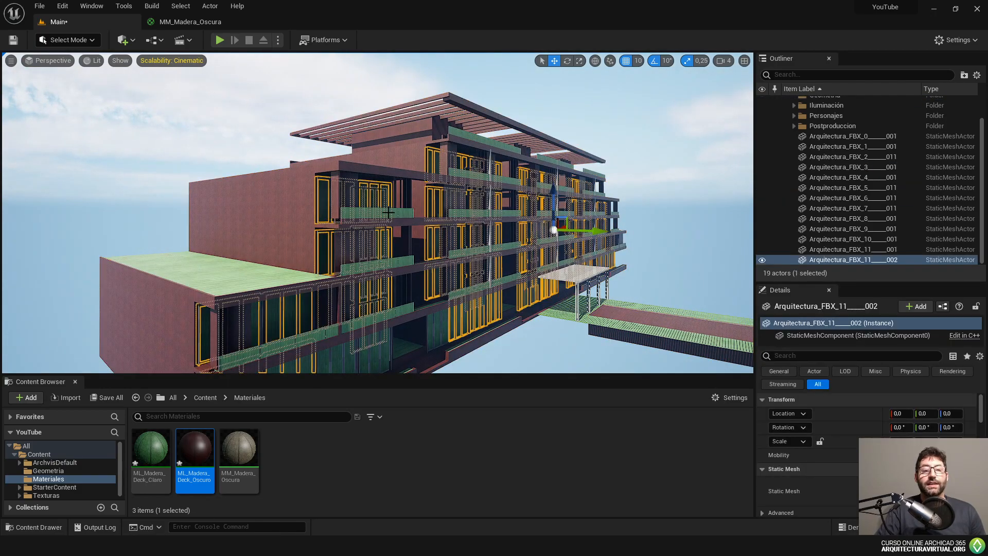
pyautogui.click(234, 268)
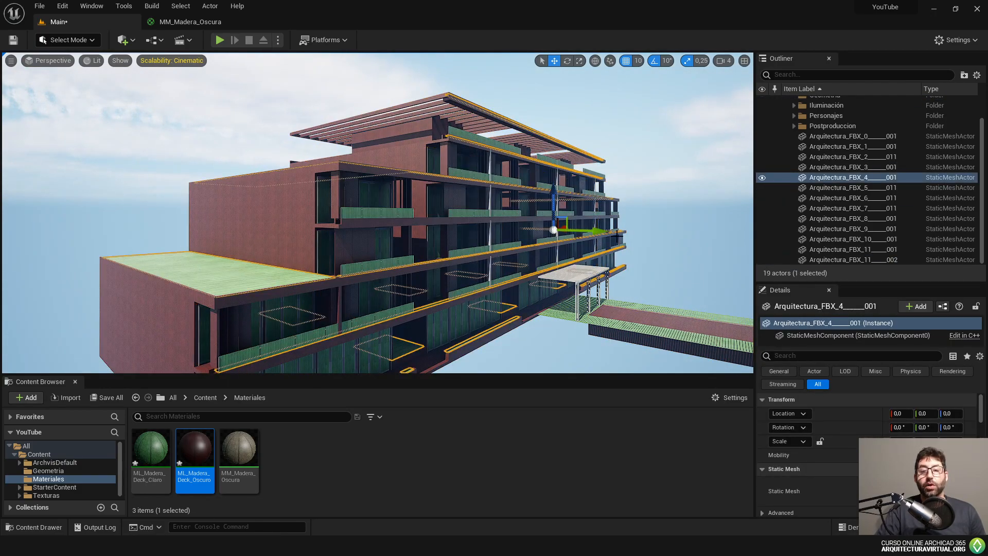
pyautogui.click(658, 220)
pyautogui.moveTo(658, 220); pyautogui.dragTo(561, 204, button='right')
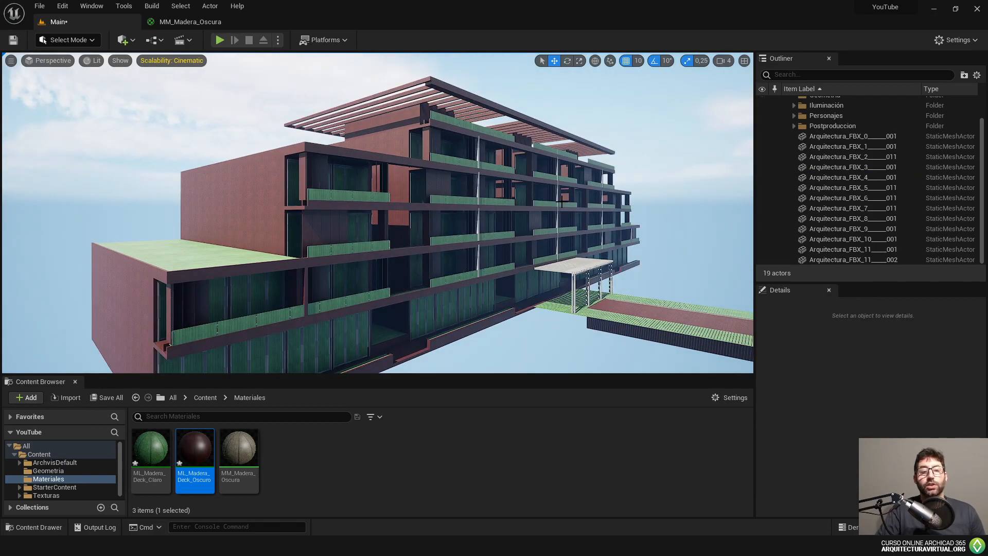